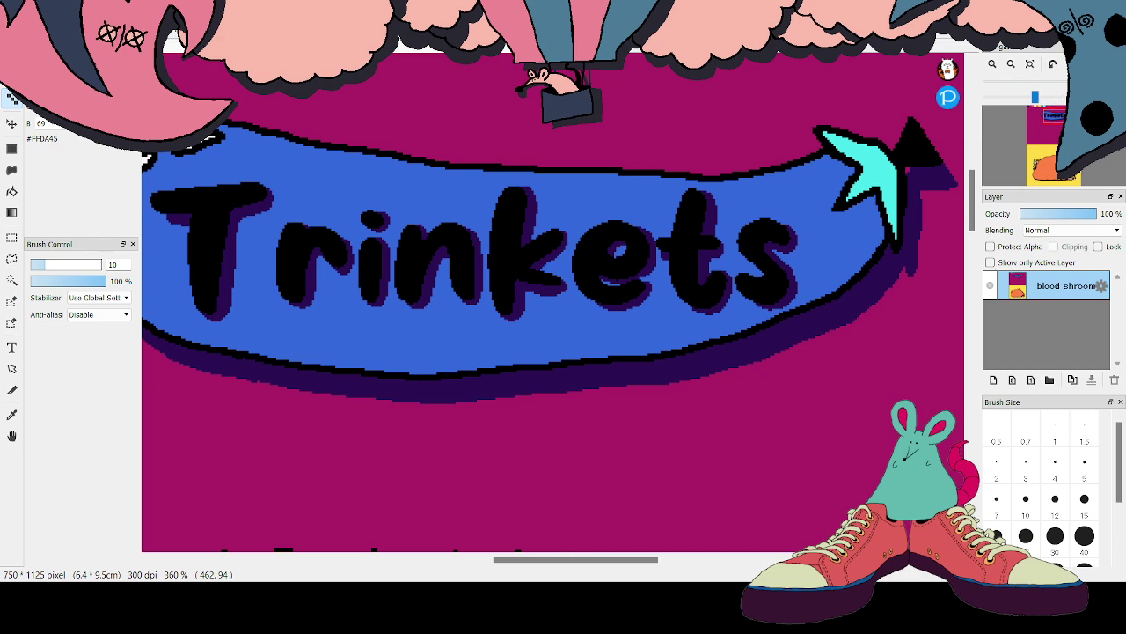
# Add a new layer above the artwork and outline a tall black capital B under the Trinkets banner with the size 10 brush
pyautogui.scroll(-4, 1059, 83)
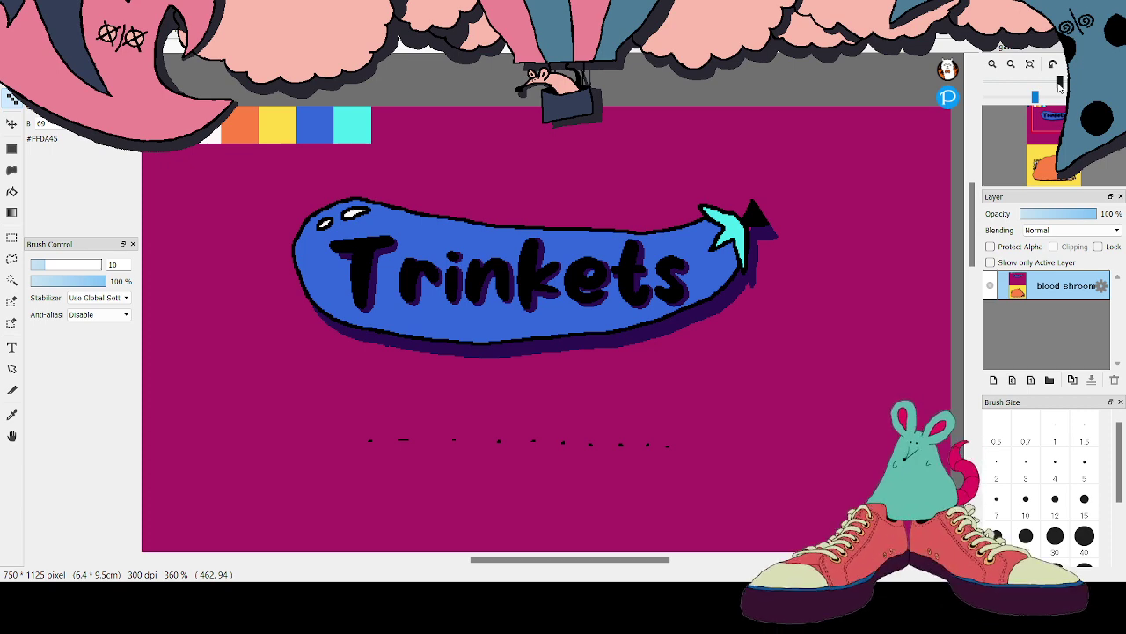
pyautogui.moveTo(973, 198)
pyautogui.mouseDown()
pyautogui.moveTo(968, 253)
pyautogui.moveTo(980, 218)
pyautogui.mouseUp()
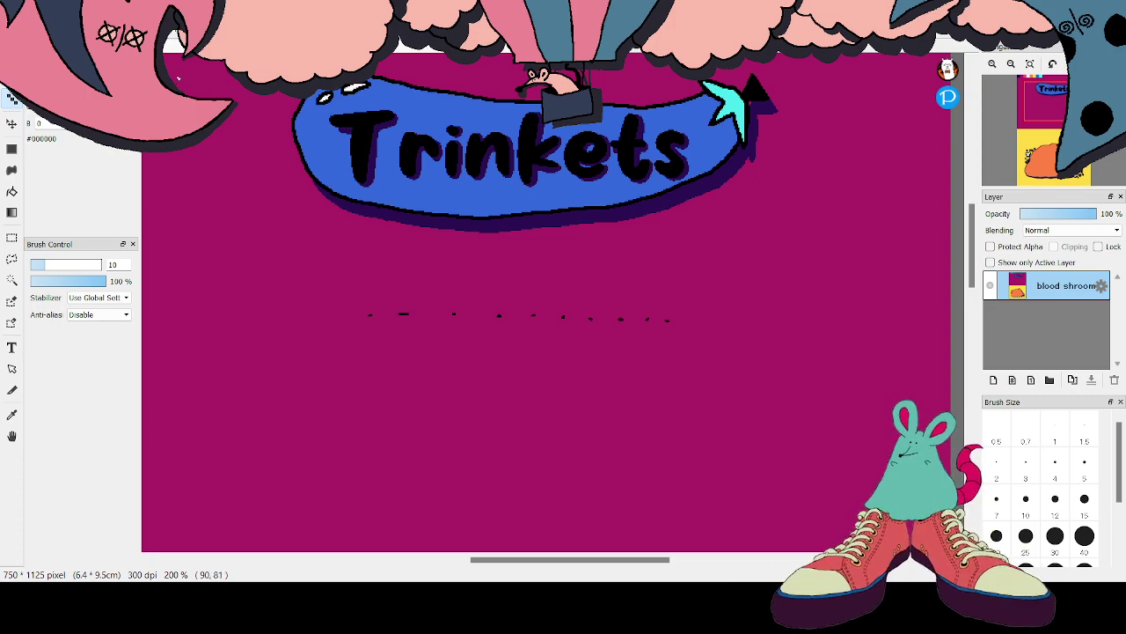
pyautogui.scroll(3, 431, 290)
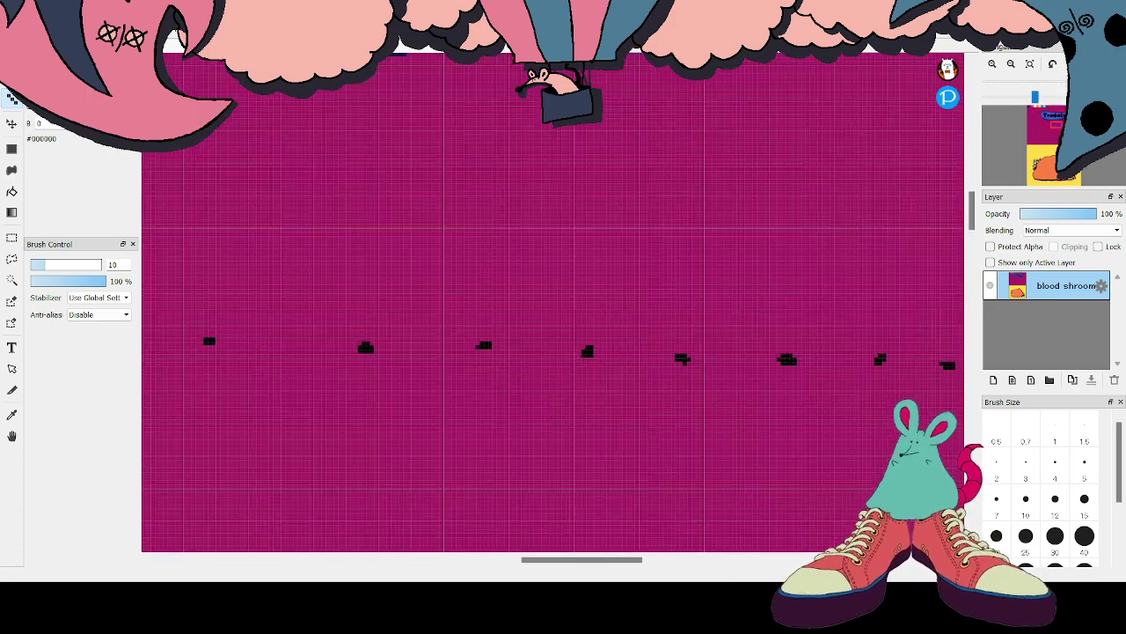
pyautogui.moveTo(1045, 126); pyautogui.dragTo(1049, 127)
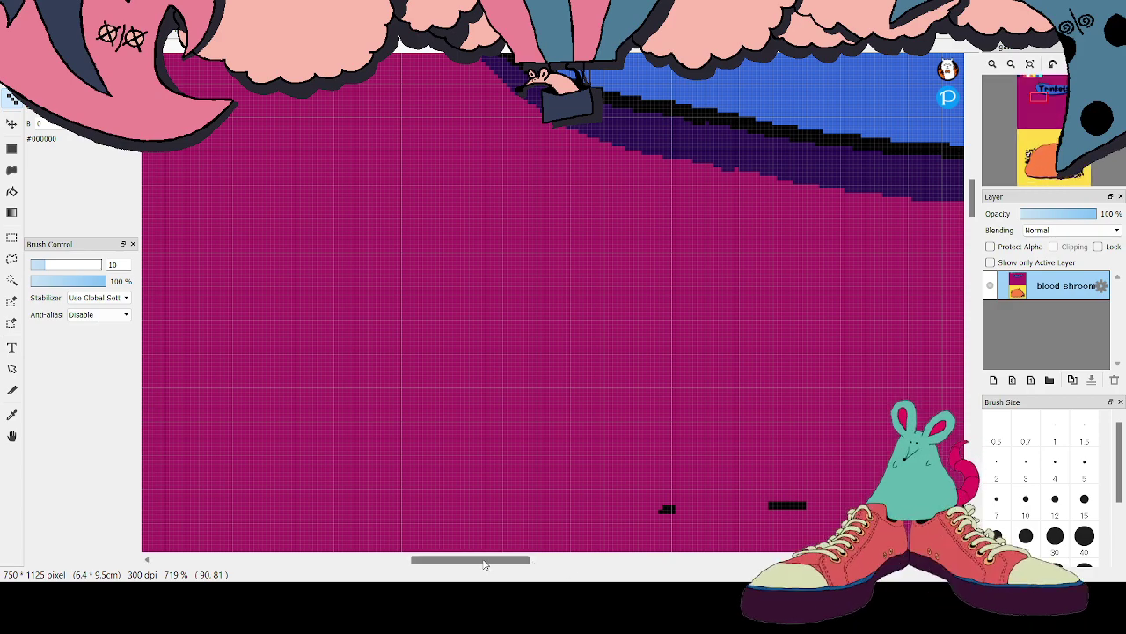
pyautogui.moveTo(490, 561); pyautogui.dragTo(495, 561)
pyautogui.click(993, 380)
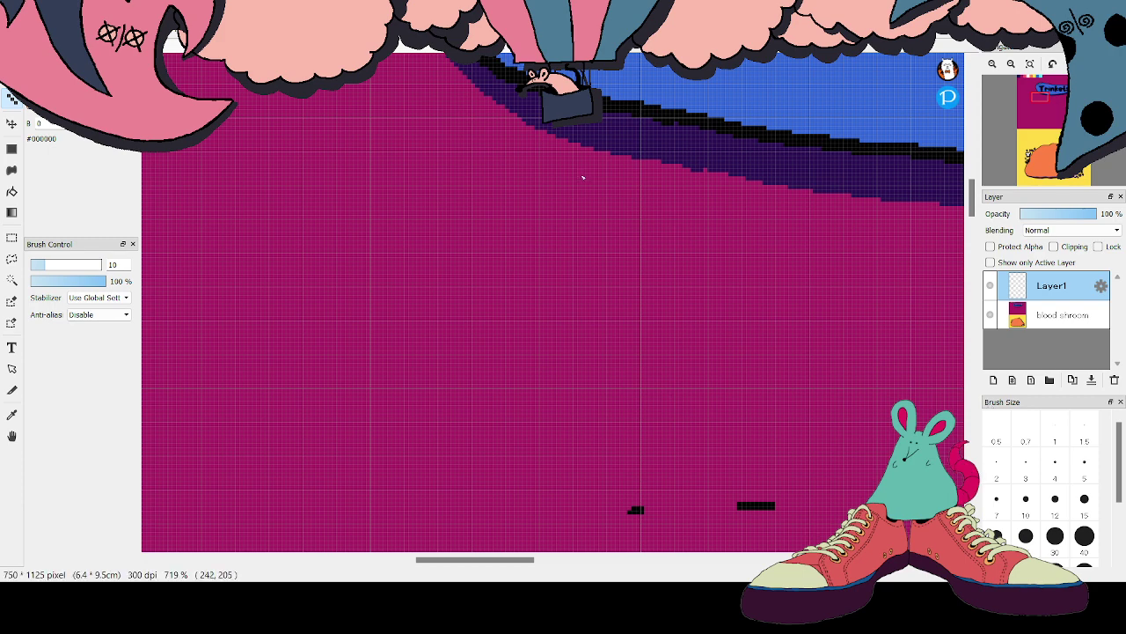
pyautogui.moveTo(583, 164)
pyautogui.mouseDown()
pyautogui.moveTo(623, 260)
pyautogui.moveTo(638, 349)
pyautogui.moveTo(619, 507)
pyautogui.moveTo(707, 504)
pyautogui.moveTo(764, 475)
pyautogui.moveTo(784, 381)
pyautogui.moveTo(738, 324)
pyautogui.moveTo(678, 300)
pyautogui.moveTo(634, 301)
pyautogui.moveTo(700, 275)
pyautogui.moveTo(703, 220)
pyautogui.moveTo(671, 167)
pyautogui.moveTo(585, 168)
pyautogui.mouseUp()
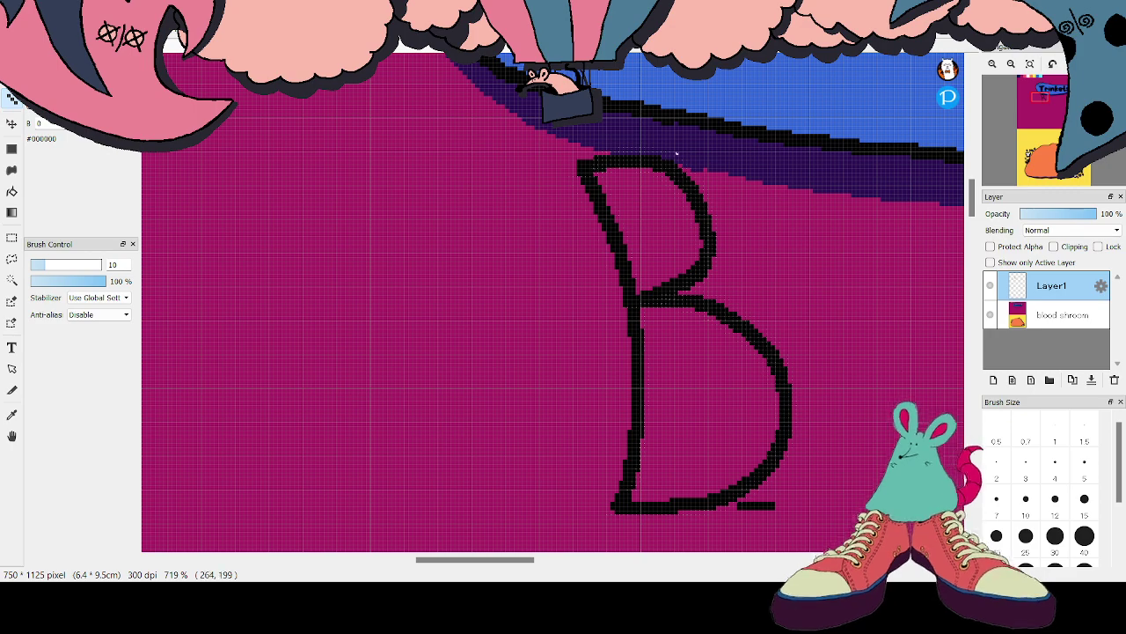
# Thicken the capital B by tracing extra black strokes along its two bowls, base and stem
pyautogui.hscroll(3, 518, 567)
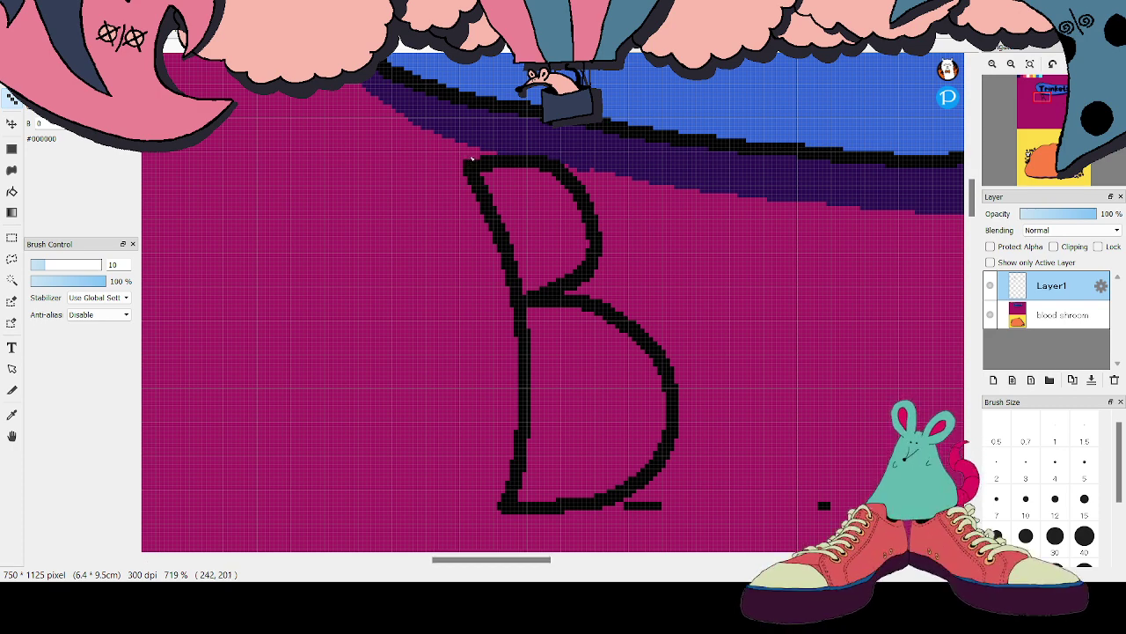
pyautogui.moveTo(469, 164)
pyautogui.mouseDown()
pyautogui.moveTo(547, 158)
pyautogui.moveTo(585, 181)
pyautogui.moveTo(603, 235)
pyautogui.moveTo(583, 297)
pyautogui.mouseUp()
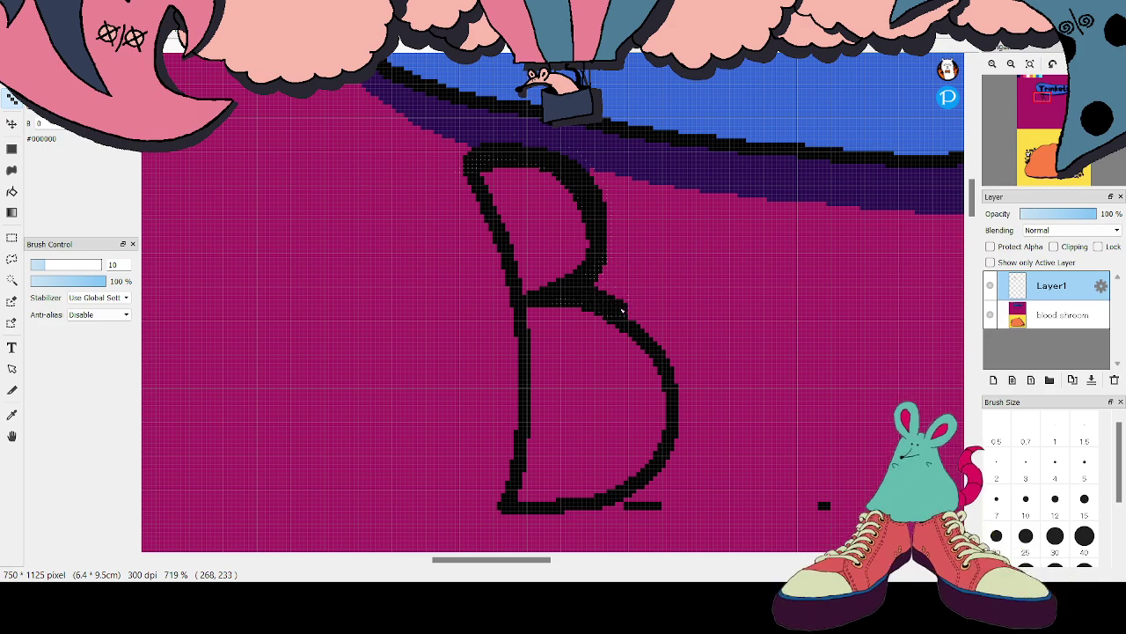
pyautogui.moveTo(672, 361)
pyautogui.mouseDown()
pyautogui.moveTo(683, 432)
pyautogui.moveTo(655, 485)
pyautogui.moveTo(618, 509)
pyautogui.moveTo(504, 519)
pyautogui.mouseUp()
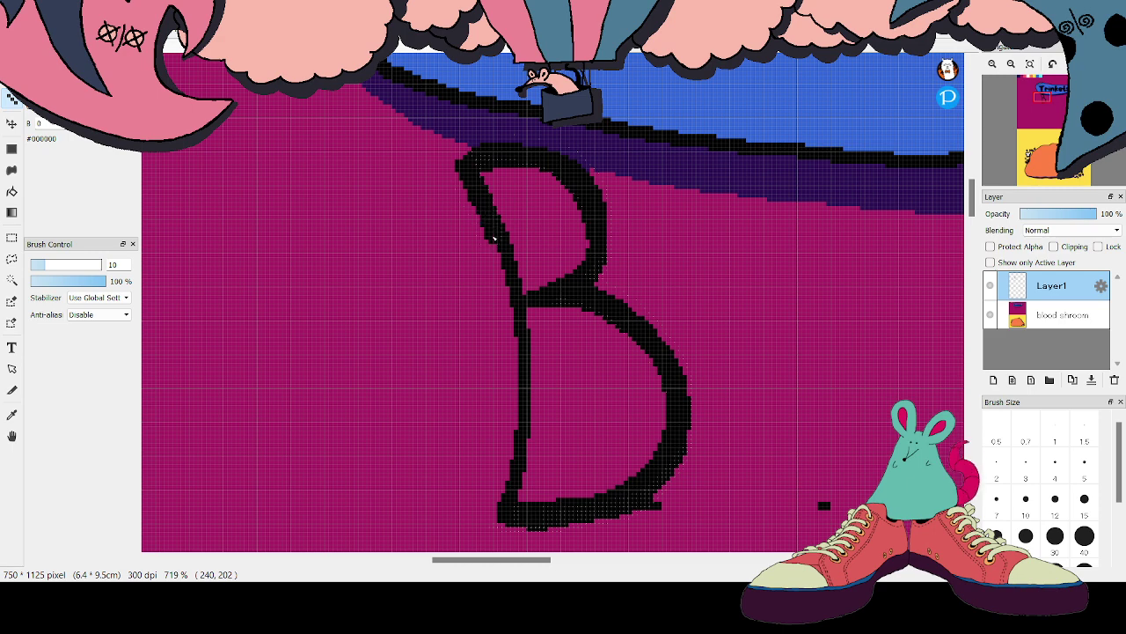
pyautogui.moveTo(495, 238); pyautogui.dragTo(518, 342)
pyautogui.moveTo(518, 400); pyautogui.dragTo(499, 503)
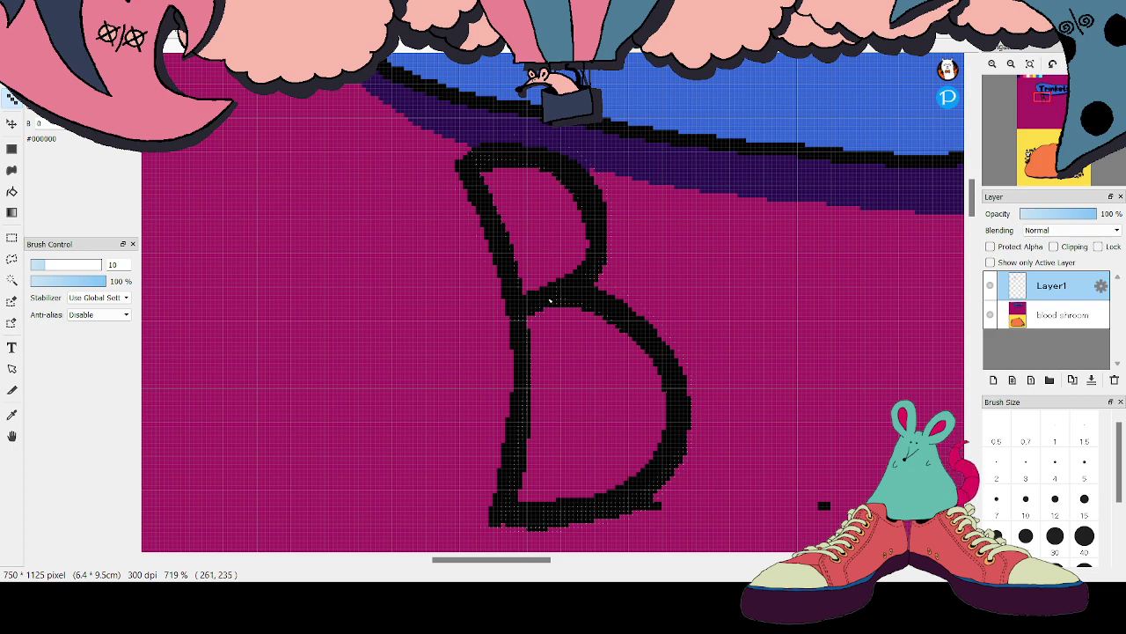
# Draw a black capital L with a curved stem after the B and trim the end of its foot with the eraser
pyautogui.moveTo(524, 559); pyautogui.dragTo(558, 563)
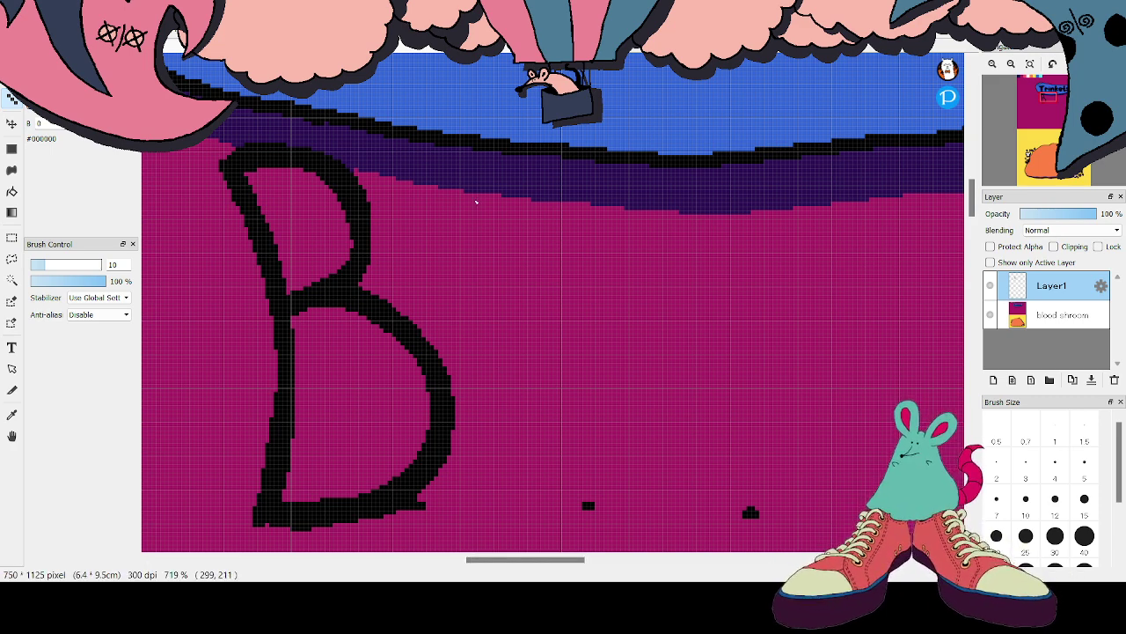
pyautogui.moveTo(476, 192)
pyautogui.mouseDown()
pyautogui.moveTo(520, 294)
pyautogui.moveTo(549, 453)
pyautogui.moveTo(535, 510)
pyautogui.moveTo(755, 513)
pyautogui.mouseUp()
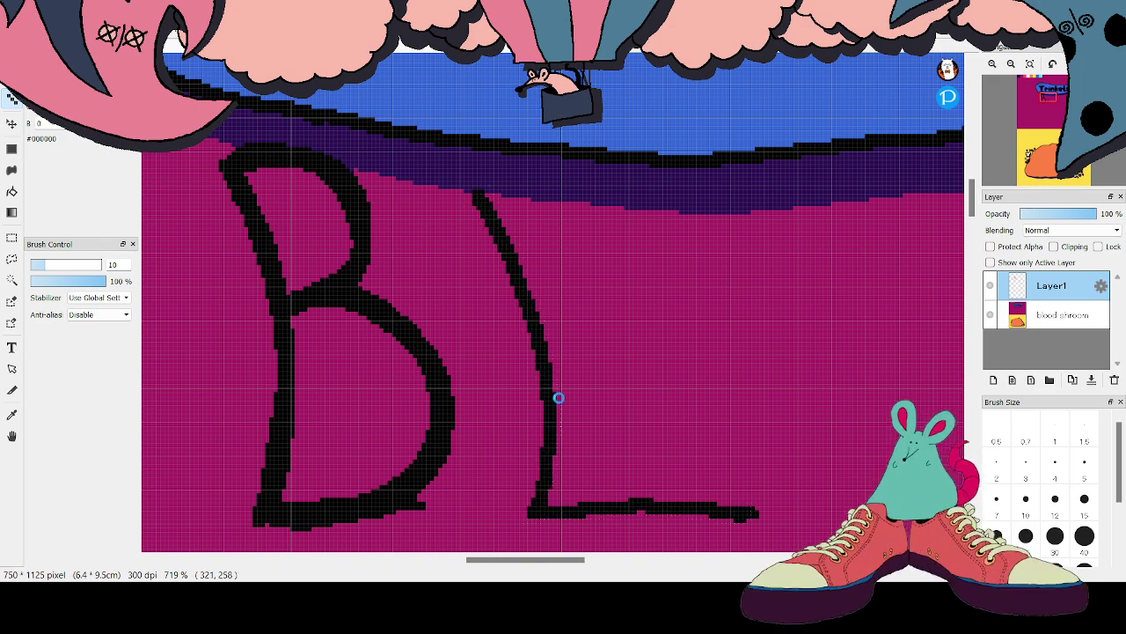
pyautogui.hotkey('ctrl', 'z')
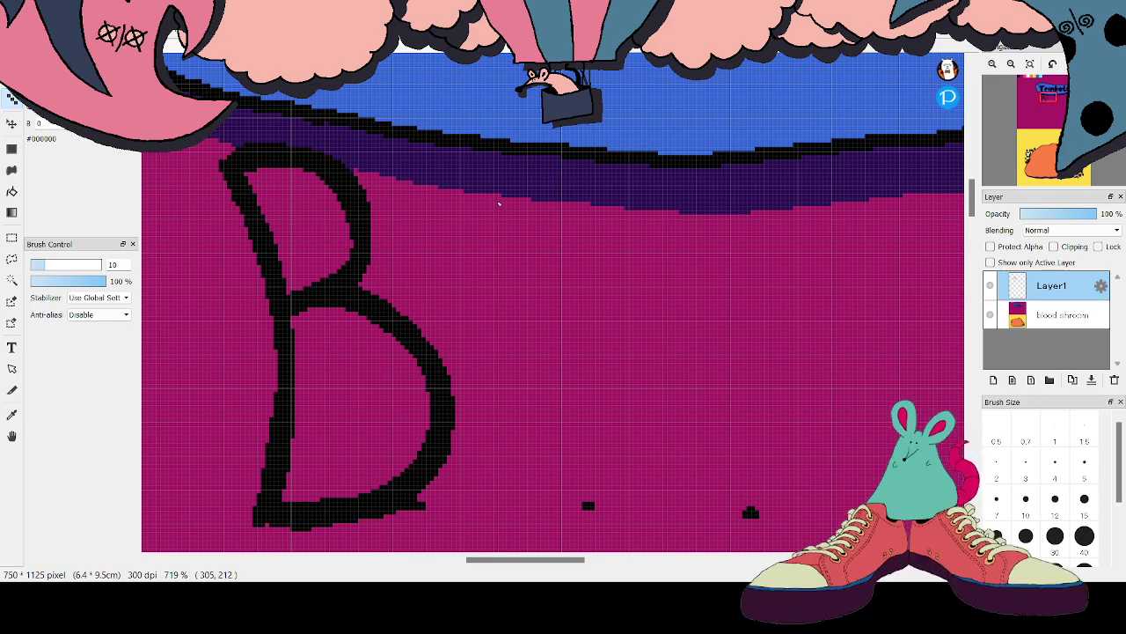
pyautogui.moveTo(502, 202)
pyautogui.mouseDown()
pyautogui.moveTo(550, 360)
pyautogui.moveTo(553, 428)
pyautogui.moveTo(525, 510)
pyautogui.moveTo(647, 508)
pyautogui.mouseUp()
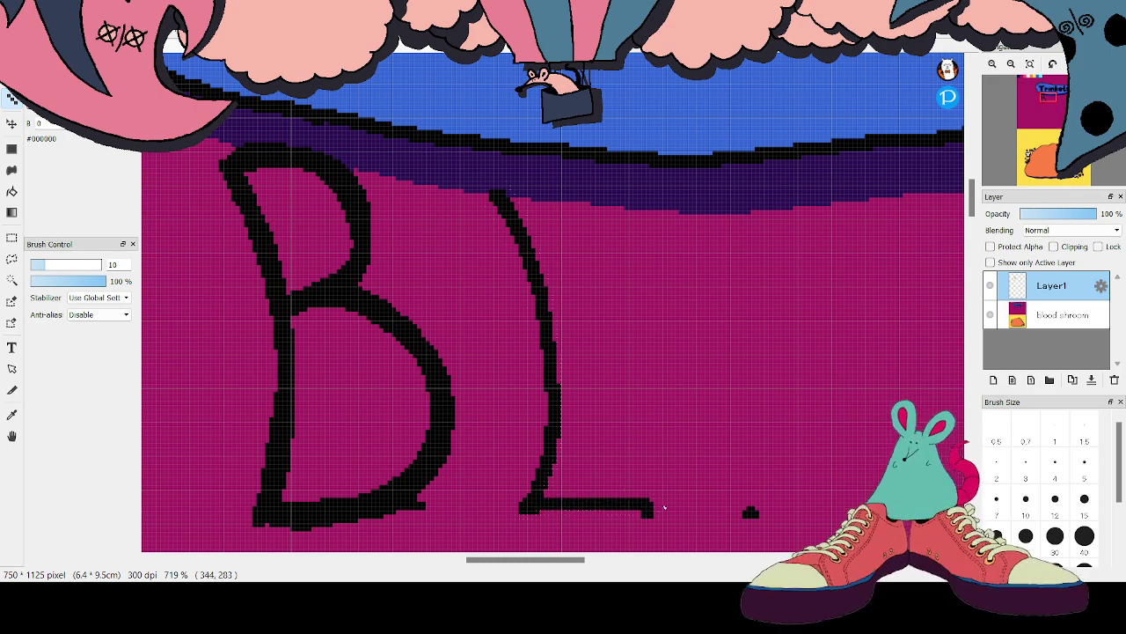
pyautogui.press('e')
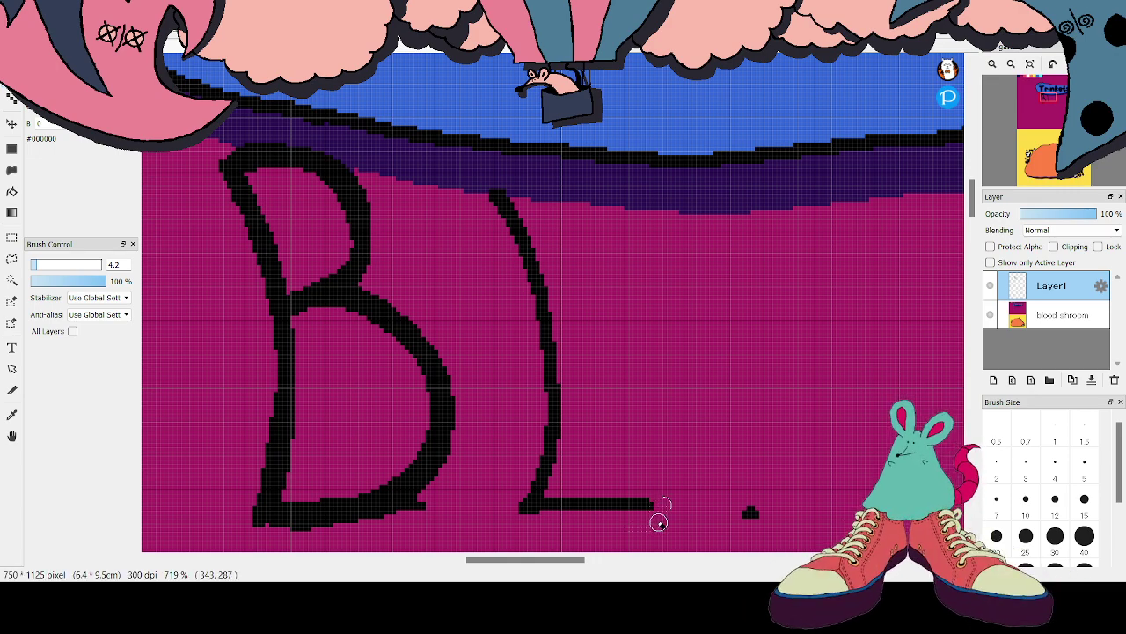
pyautogui.press('b')
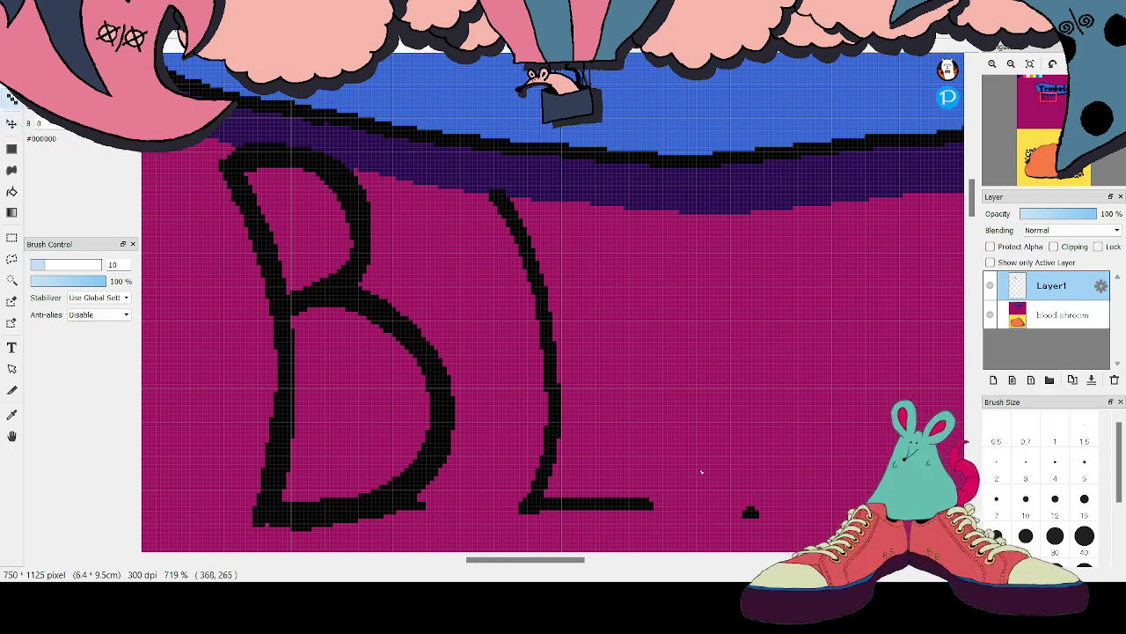
# Draw two black lowercase o's side by side after the L, resting on the dotted baseline marks
pyautogui.moveTo(548, 563); pyautogui.dragTo(579, 563)
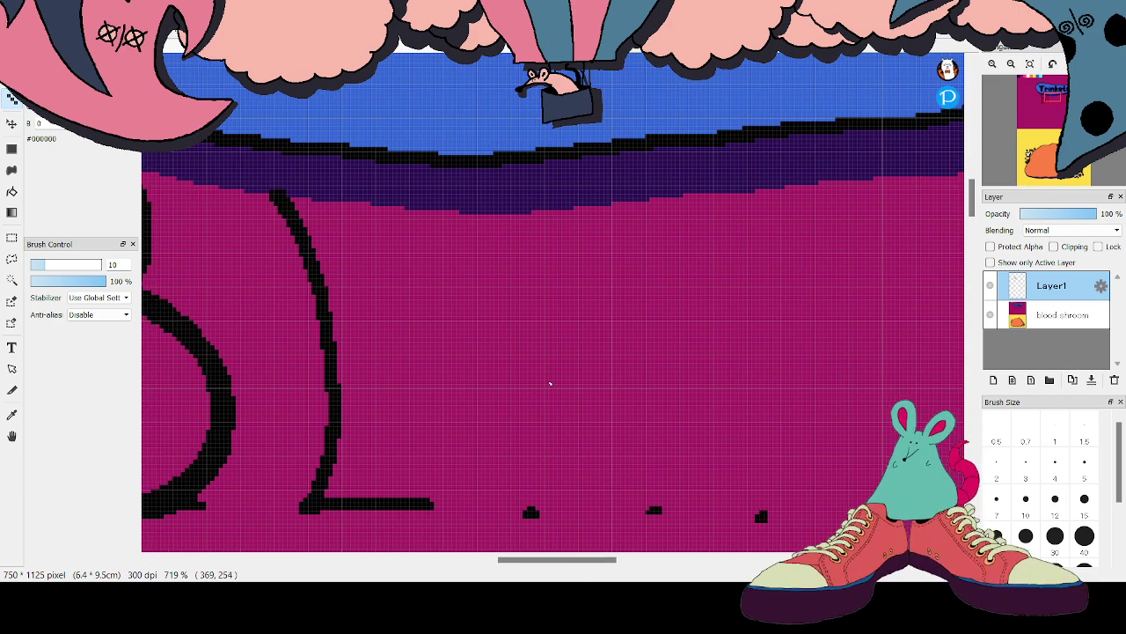
pyautogui.moveTo(546, 376)
pyautogui.mouseDown()
pyautogui.moveTo(487, 406)
pyautogui.moveTo(476, 439)
pyautogui.moveTo(487, 475)
pyautogui.moveTo(516, 496)
pyautogui.moveTo(551, 498)
pyautogui.moveTo(591, 471)
pyautogui.moveTo(590, 400)
pyautogui.moveTo(541, 379)
pyautogui.mouseUp()
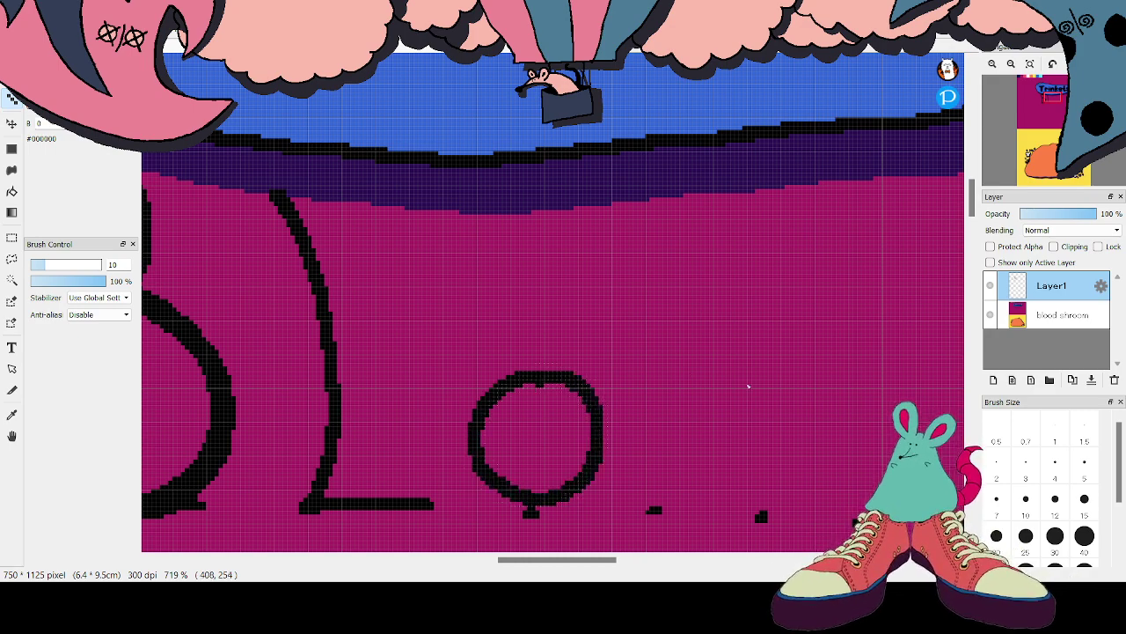
pyautogui.moveTo(696, 376)
pyautogui.mouseDown()
pyautogui.moveTo(667, 382)
pyautogui.moveTo(646, 425)
pyautogui.moveTo(652, 479)
pyautogui.moveTo(686, 505)
pyautogui.moveTo(743, 490)
pyautogui.moveTo(715, 379)
pyautogui.mouseUp()
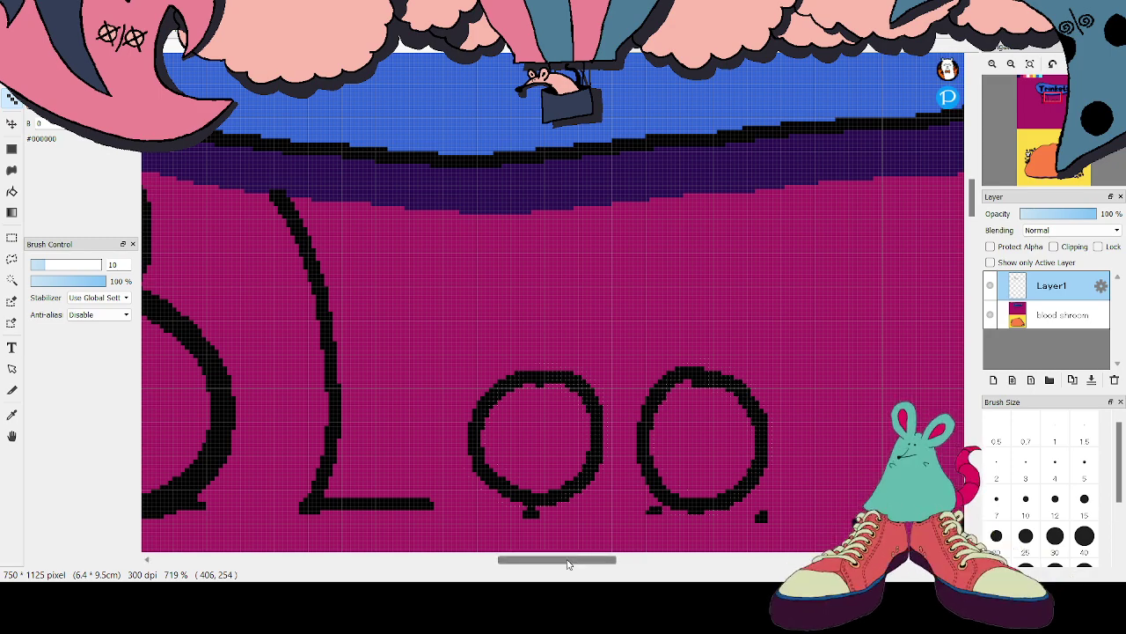
pyautogui.hscroll(5, 708, 380)
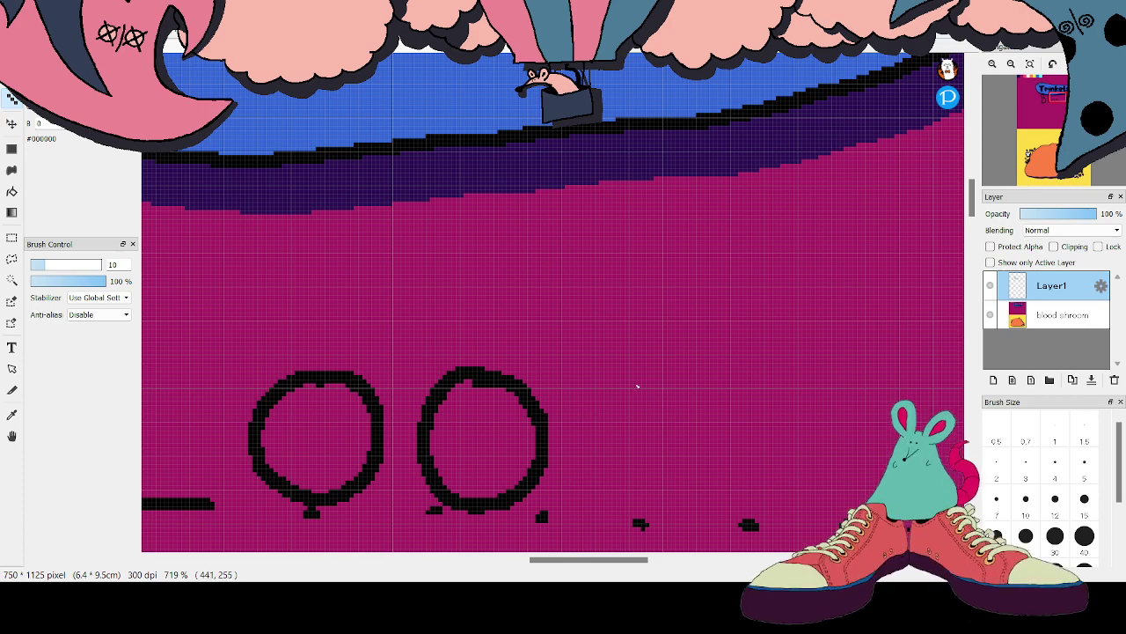
pyautogui.moveTo(670, 389)
pyautogui.mouseDown()
pyautogui.moveTo(621, 381)
pyautogui.moveTo(598, 402)
pyautogui.moveTo(584, 442)
pyautogui.moveTo(631, 500)
pyautogui.moveTo(684, 493)
pyautogui.moveTo(707, 459)
pyautogui.moveTo(707, 409)
pyautogui.moveTo(671, 385)
pyautogui.mouseUp()
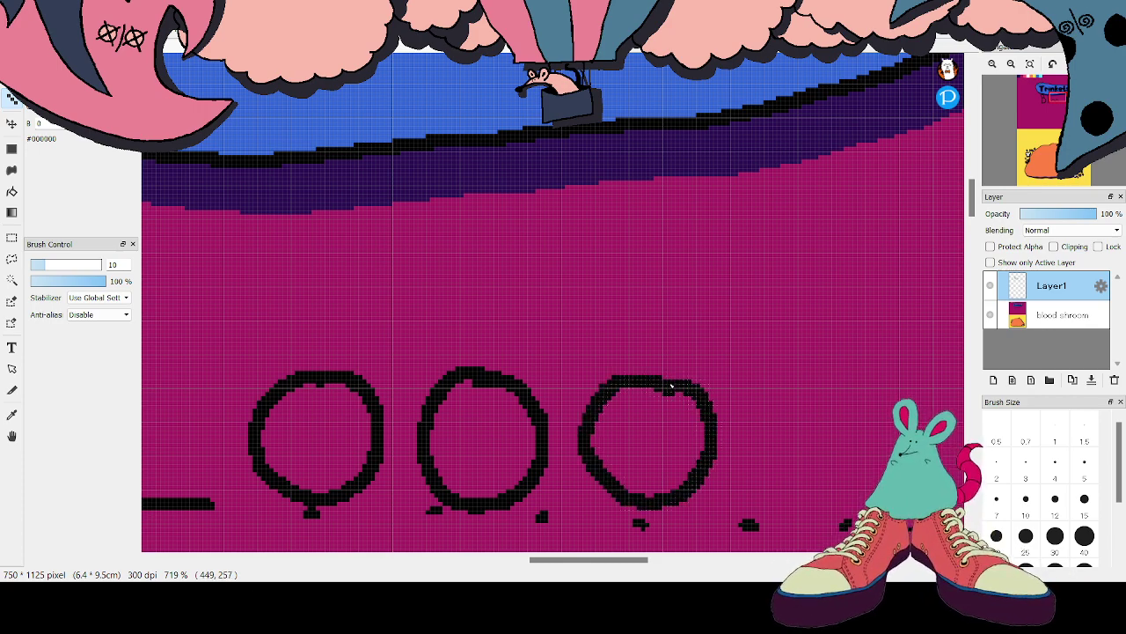
pyautogui.moveTo(711, 431)
pyautogui.mouseDown()
pyautogui.moveTo(727, 296)
pyautogui.moveTo(717, 225)
pyautogui.moveTo(690, 216)
pyautogui.moveTo(681, 304)
pyautogui.moveTo(695, 365)
pyautogui.mouseUp()
pyautogui.hotkey('ctrl', 'z')
pyautogui.hotkey('ctrl', 'z')
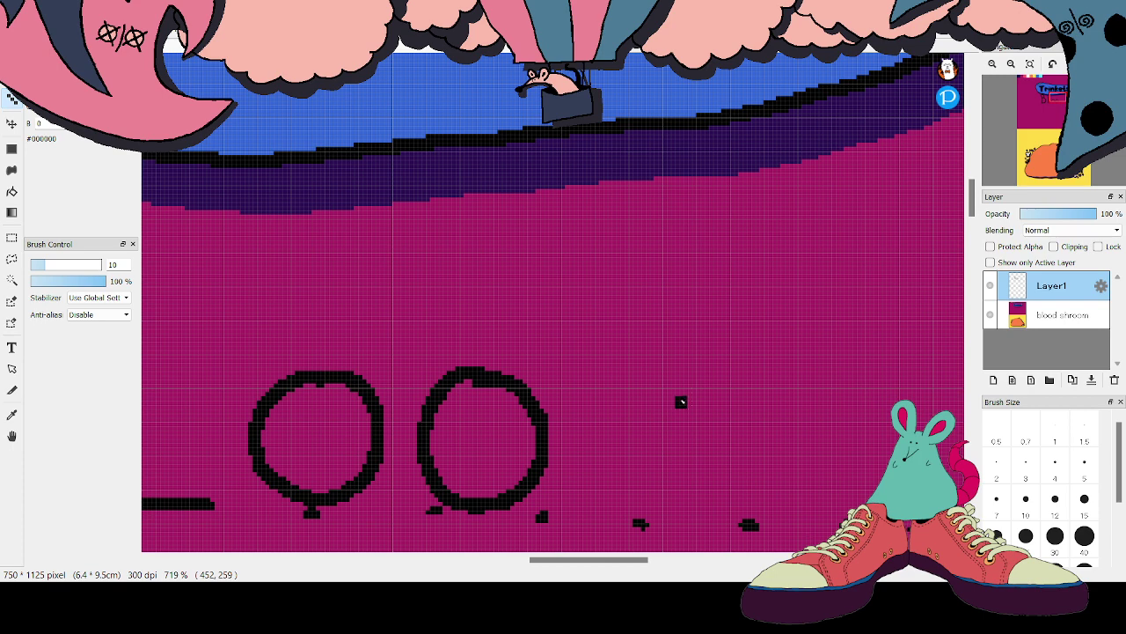
pyautogui.moveTo(681, 402)
pyautogui.mouseDown()
pyautogui.moveTo(641, 373)
pyautogui.moveTo(615, 377)
pyautogui.moveTo(591, 408)
pyautogui.moveTo(589, 455)
pyautogui.moveTo(617, 489)
pyautogui.moveTo(645, 495)
pyautogui.moveTo(680, 473)
pyautogui.moveTo(703, 422)
pyautogui.moveTo(712, 347)
pyautogui.moveTo(686, 273)
pyautogui.moveTo(676, 392)
pyautogui.mouseUp()
pyautogui.hotkey('ctrl', 'z')
pyautogui.moveTo(624, 376)
pyautogui.mouseDown()
pyautogui.moveTo(598, 409)
pyautogui.moveTo(606, 462)
pyautogui.mouseUp()
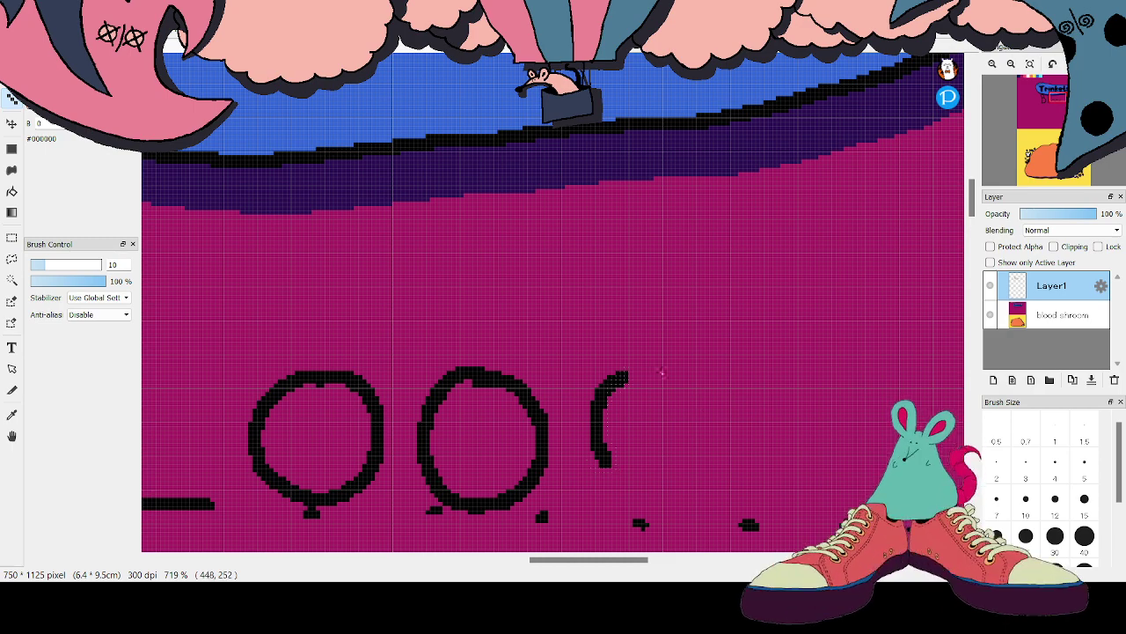
pyautogui.moveTo(668, 383); pyautogui.dragTo(629, 378)
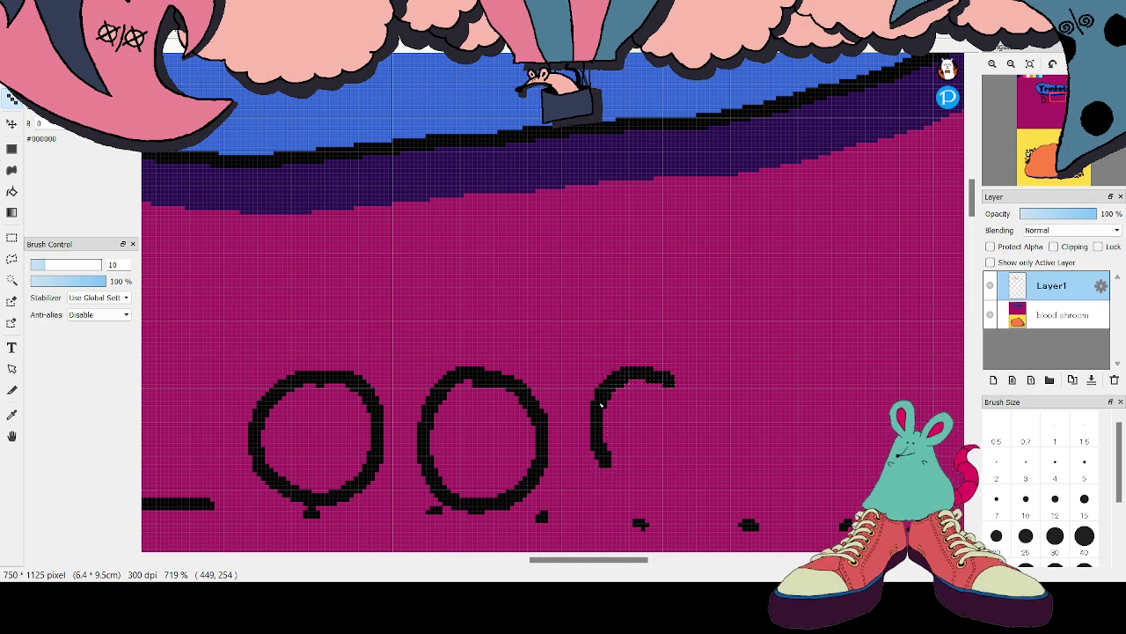
pyautogui.moveTo(604, 465)
pyautogui.mouseDown()
pyautogui.moveTo(624, 490)
pyautogui.moveTo(671, 499)
pyautogui.moveTo(715, 454)
pyautogui.moveTo(735, 349)
pyautogui.moveTo(713, 269)
pyautogui.moveTo(681, 260)
pyautogui.moveTo(708, 473)
pyautogui.mouseUp()
pyautogui.hotkey('ctrl', 'z')
pyautogui.hotkey('ctrl', 'z')
pyautogui.hotkey('ctrl', 'z')
pyautogui.hotkey('ctrl', 'z')
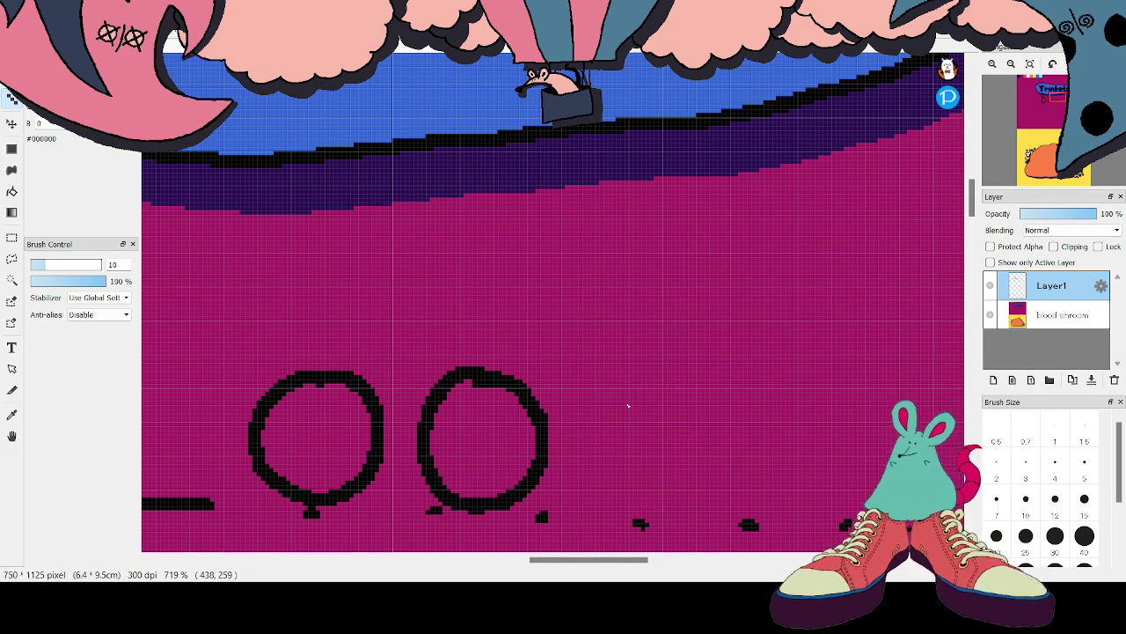
# Draw a black lowercase d after the second o, with a round bowl and a narrow looped ascender, completing the word Blood
pyautogui.moveTo(673, 400)
pyautogui.mouseDown()
pyautogui.moveTo(616, 386)
pyautogui.moveTo(588, 413)
pyautogui.moveTo(586, 457)
pyautogui.moveTo(607, 496)
pyautogui.mouseUp()
pyautogui.moveTo(666, 503)
pyautogui.mouseDown()
pyautogui.moveTo(700, 469)
pyautogui.moveTo(699, 404)
pyautogui.moveTo(662, 385)
pyautogui.mouseUp()
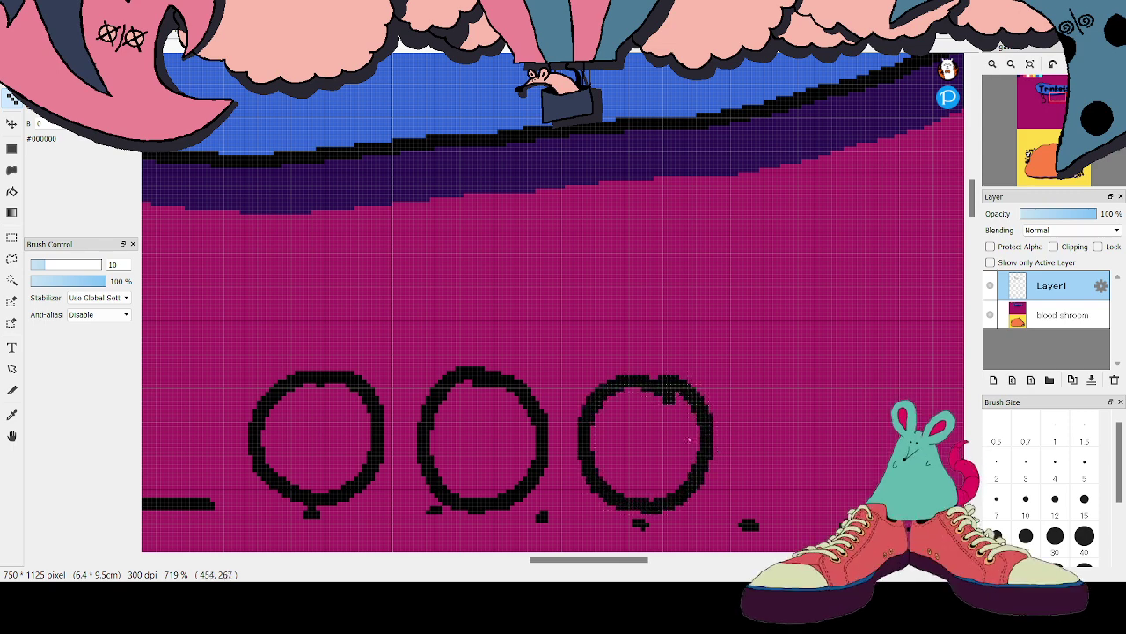
pyautogui.moveTo(701, 480)
pyautogui.mouseDown()
pyautogui.moveTo(728, 340)
pyautogui.moveTo(713, 223)
pyautogui.moveTo(694, 242)
pyautogui.moveTo(719, 503)
pyautogui.mouseUp()
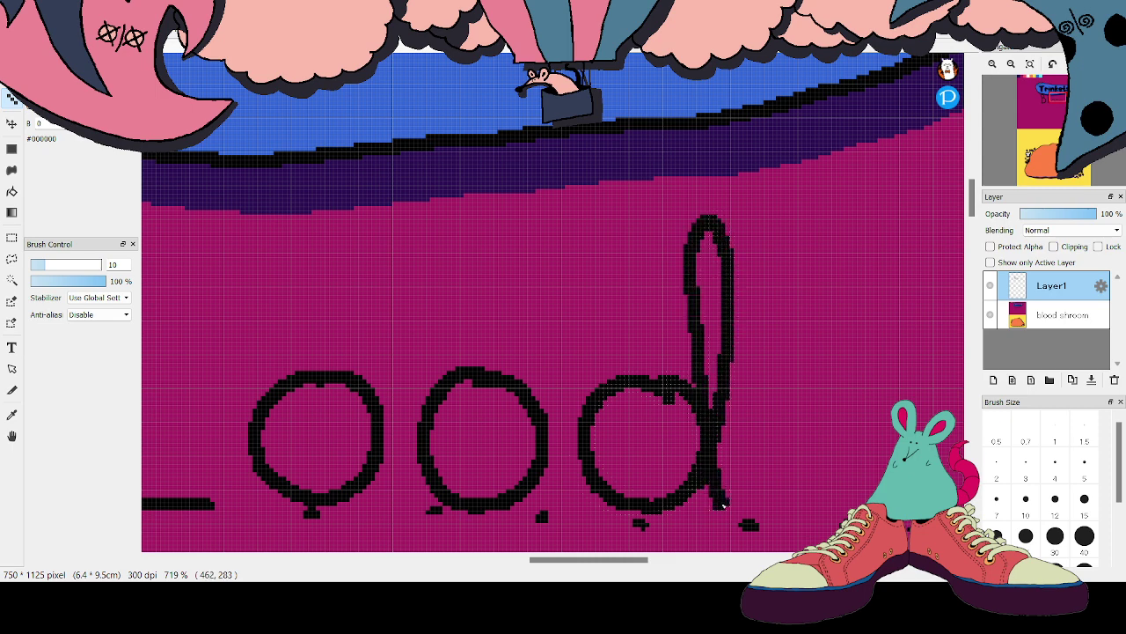
# Draw a large black capital S after the word Blood, followed by a lowercase h with a tall curved stem
pyautogui.moveTo(598, 565); pyautogui.dragTo(659, 565)
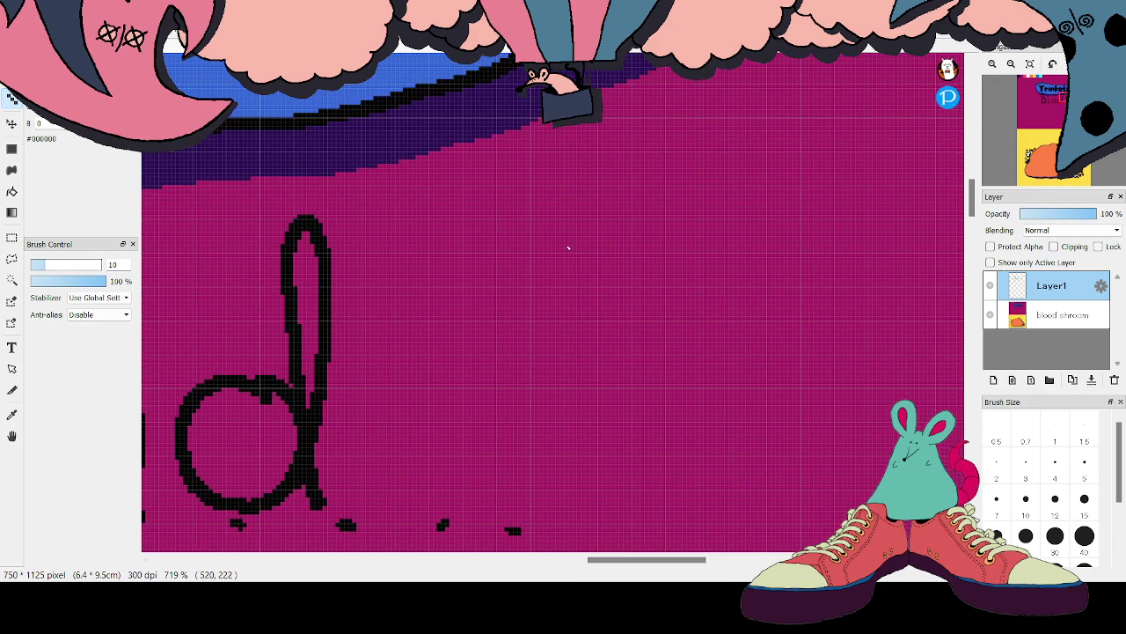
pyautogui.moveTo(593, 250)
pyautogui.mouseDown()
pyautogui.moveTo(569, 224)
pyautogui.moveTo(503, 199)
pyautogui.moveTo(448, 258)
pyautogui.moveTo(468, 320)
pyautogui.moveTo(524, 337)
pyautogui.moveTo(610, 300)
pyautogui.moveTo(639, 312)
pyautogui.moveTo(650, 365)
pyautogui.moveTo(623, 427)
pyautogui.moveTo(561, 471)
pyautogui.moveTo(495, 482)
pyautogui.moveTo(437, 459)
pyautogui.mouseUp()
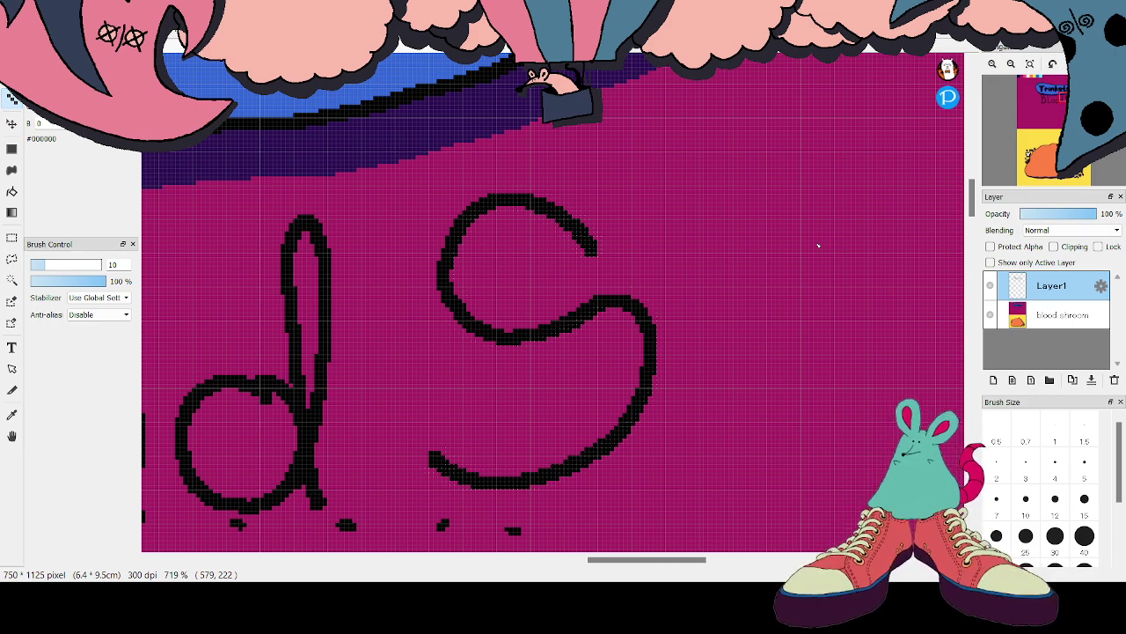
pyautogui.moveTo(643, 175)
pyautogui.mouseDown()
pyautogui.moveTo(689, 247)
pyautogui.moveTo(718, 374)
pyautogui.moveTo(696, 467)
pyautogui.moveTo(659, 509)
pyautogui.mouseUp()
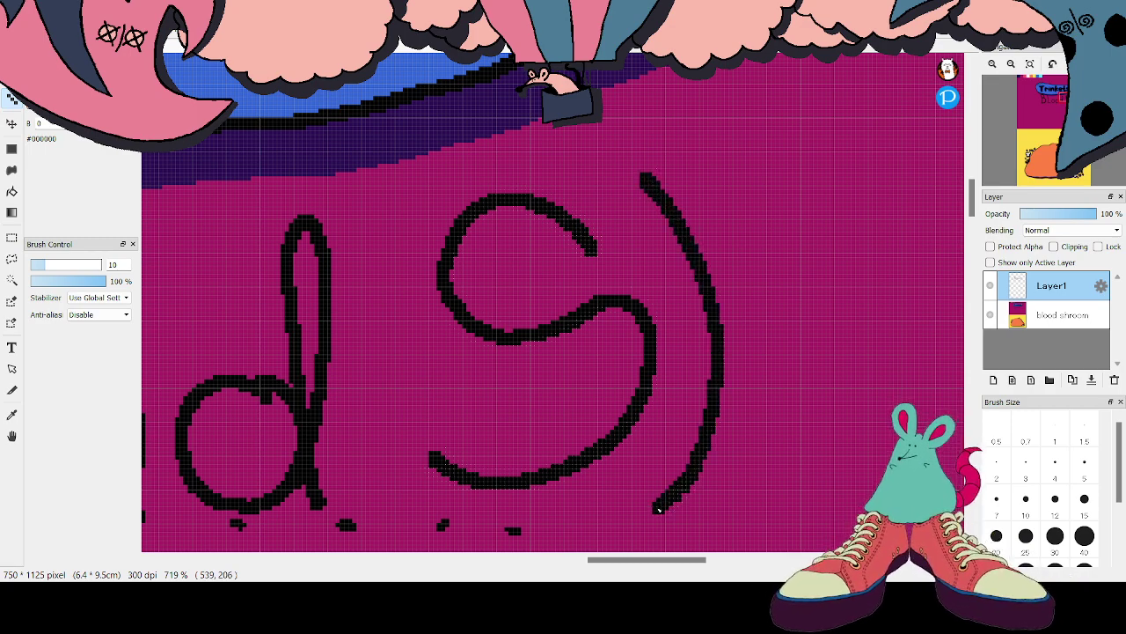
pyautogui.moveTo(698, 461)
pyautogui.mouseDown()
pyautogui.moveTo(739, 398)
pyautogui.moveTo(778, 379)
pyautogui.moveTo(820, 398)
pyautogui.moveTo(822, 464)
pyautogui.moveTo(805, 510)
pyautogui.mouseUp()
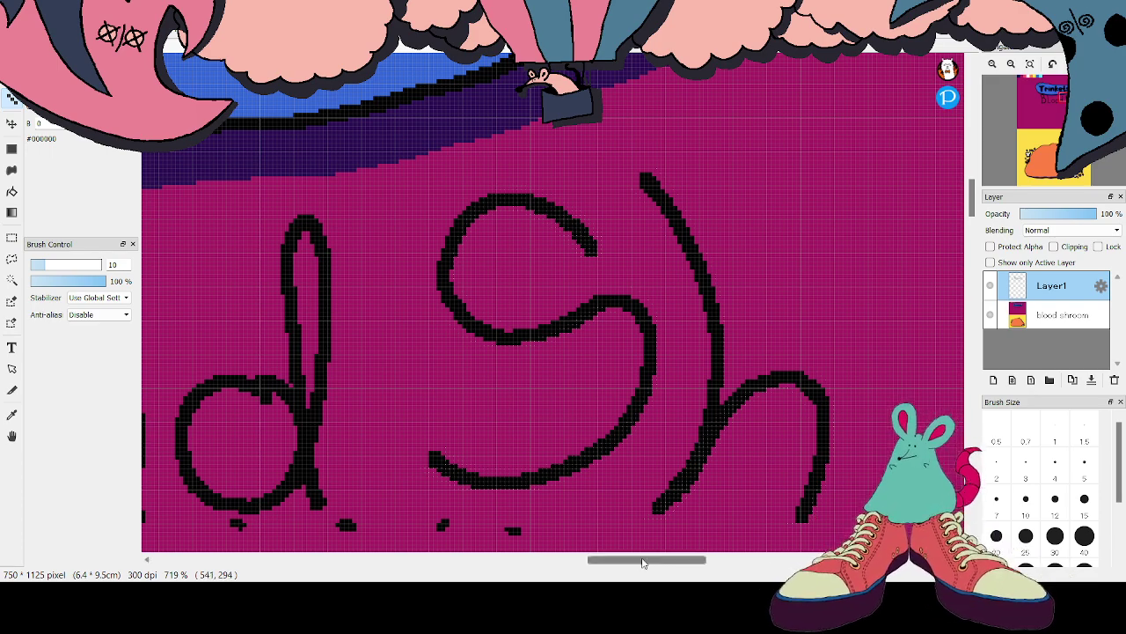
# Draw a black lowercase r and a round lowercase o after the h, extending the lettering to "Shro"
pyautogui.moveTo(639, 564); pyautogui.dragTo(666, 568)
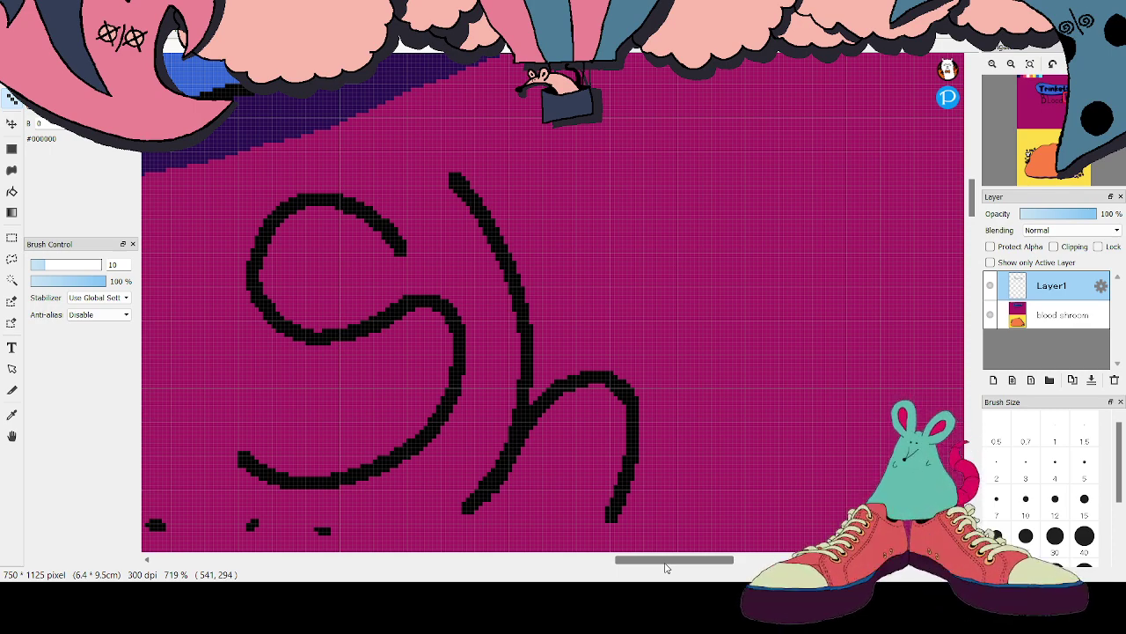
pyautogui.moveTo(676, 356)
pyautogui.mouseDown()
pyautogui.moveTo(700, 453)
pyautogui.moveTo(680, 526)
pyautogui.mouseUp()
pyautogui.moveTo(703, 401)
pyautogui.mouseDown()
pyautogui.moveTo(739, 364)
pyautogui.moveTo(777, 388)
pyautogui.mouseUp()
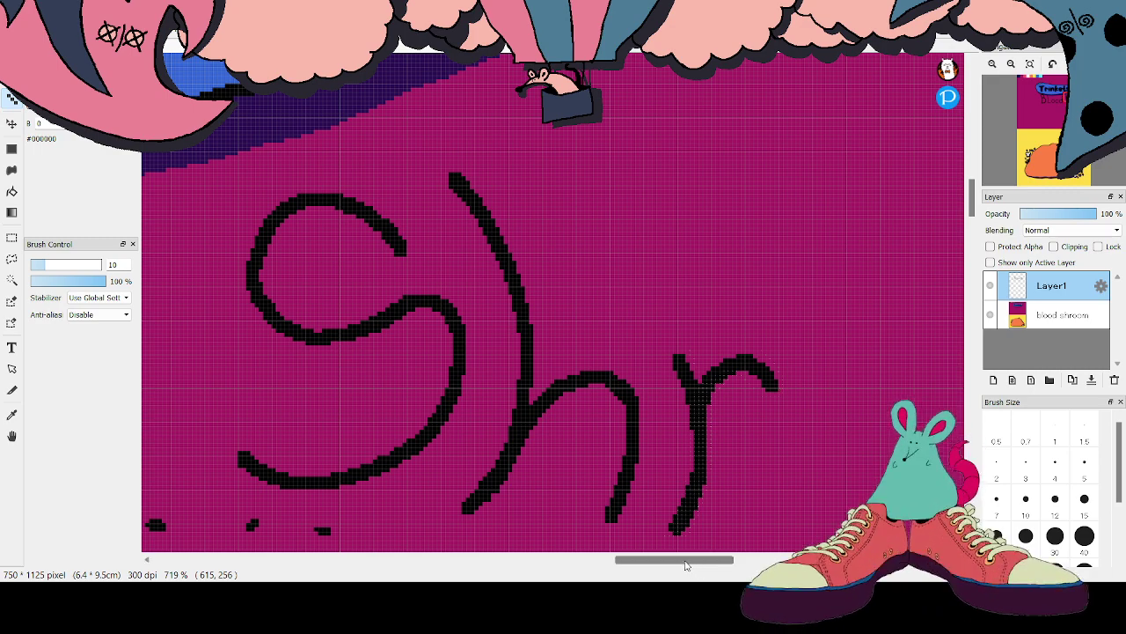
pyautogui.moveTo(686, 566); pyautogui.dragTo(722, 566)
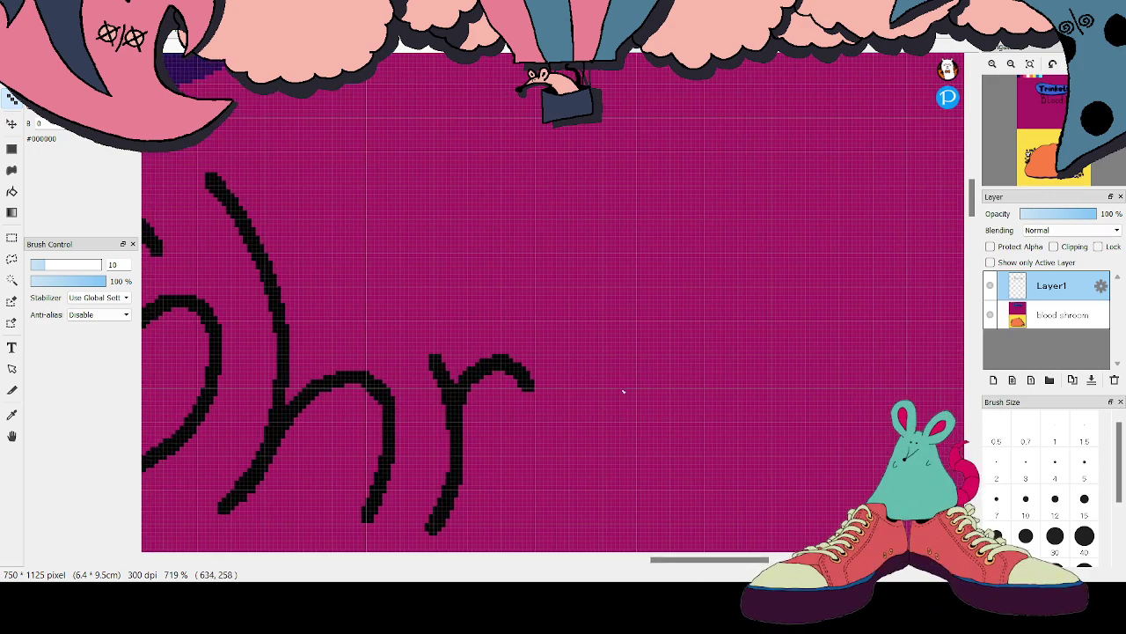
pyautogui.moveTo(621, 382)
pyautogui.mouseDown()
pyautogui.moveTo(593, 382)
pyautogui.moveTo(561, 403)
pyautogui.moveTo(536, 446)
pyautogui.moveTo(539, 490)
pyautogui.moveTo(566, 523)
pyautogui.moveTo(629, 539)
pyautogui.moveTo(686, 460)
pyautogui.moveTo(665, 391)
pyautogui.moveTo(618, 369)
pyautogui.mouseUp()
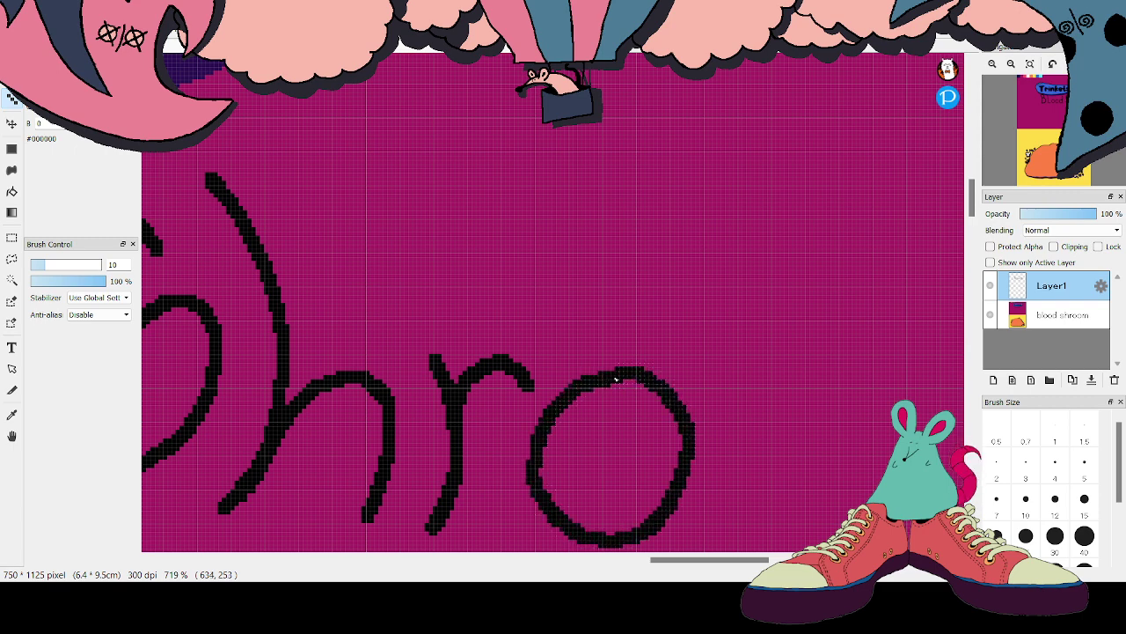
# Draw a second black lowercase o and a lowercase m beside it, completing the word Shroom
pyautogui.moveTo(807, 383)
pyautogui.mouseDown()
pyautogui.moveTo(770, 392)
pyautogui.moveTo(747, 424)
pyautogui.moveTo(737, 473)
pyautogui.moveTo(744, 500)
pyautogui.moveTo(779, 528)
pyautogui.moveTo(836, 517)
pyautogui.moveTo(867, 421)
pyautogui.moveTo(840, 378)
pyautogui.moveTo(804, 377)
pyautogui.mouseUp()
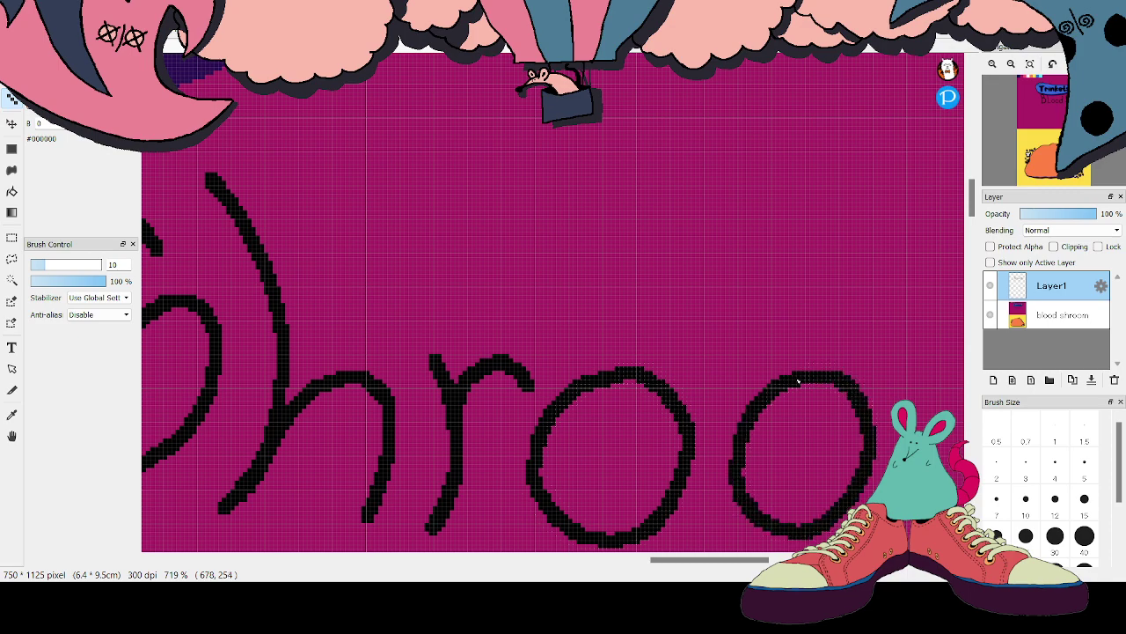
pyautogui.moveTo(719, 559); pyautogui.dragTo(753, 561)
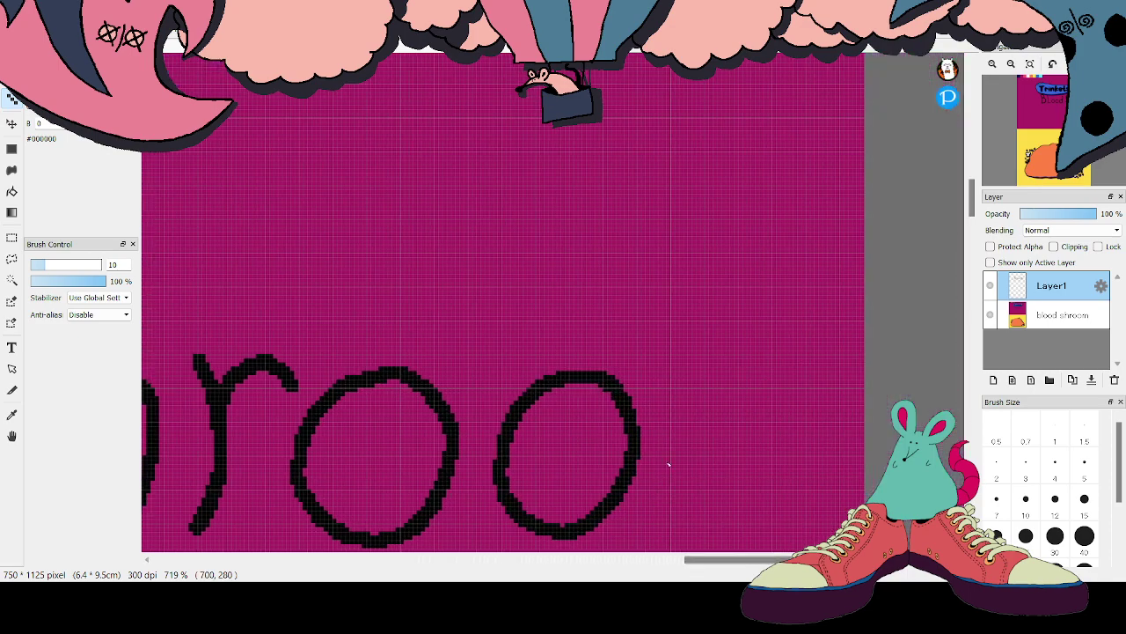
pyautogui.moveTo(662, 357)
pyautogui.mouseDown()
pyautogui.moveTo(690, 468)
pyautogui.moveTo(670, 546)
pyautogui.moveTo(716, 351)
pyautogui.moveTo(746, 364)
pyautogui.moveTo(761, 416)
pyautogui.moveTo(755, 458)
pyautogui.moveTo(777, 363)
pyautogui.moveTo(836, 355)
pyautogui.moveTo(855, 410)
pyautogui.moveTo(852, 519)
pyautogui.mouseUp()
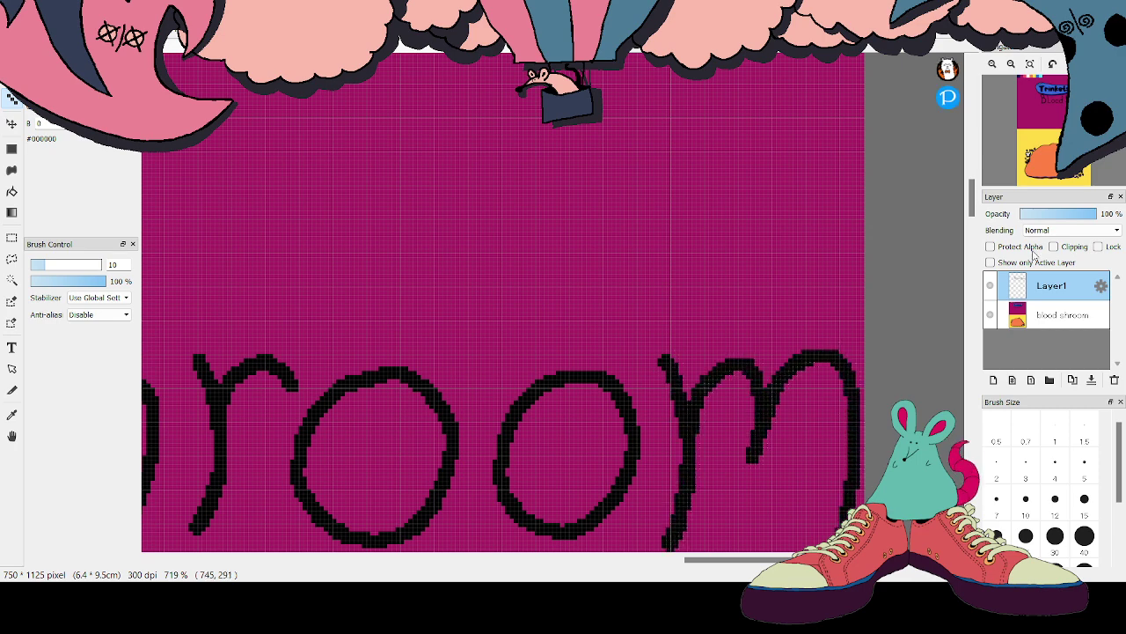
# Move the Blood Shroom lettering to the left so it sits roughly centred beneath the Trinkets banner
pyautogui.scroll(-5, 553, 285)
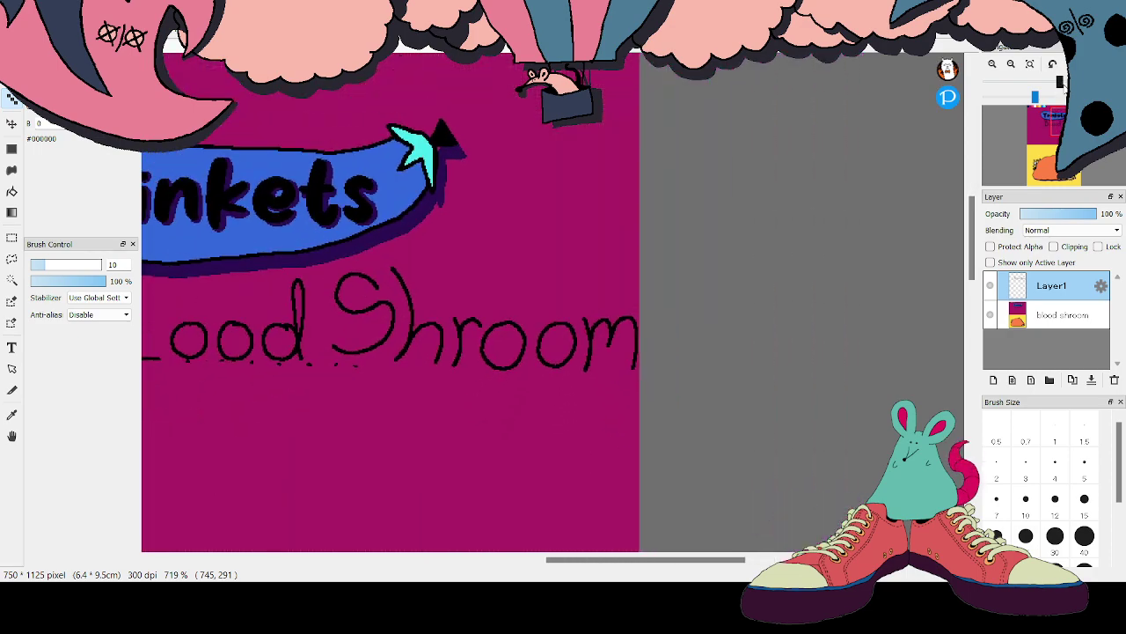
pyautogui.moveTo(680, 569); pyautogui.dragTo(612, 569)
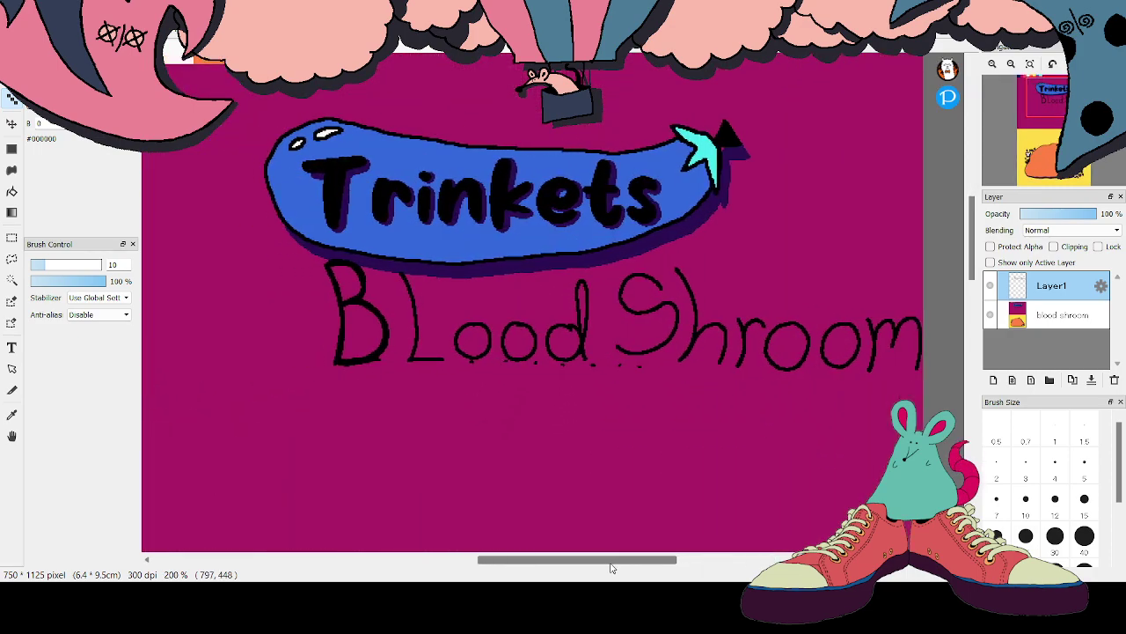
pyautogui.click(11, 125)
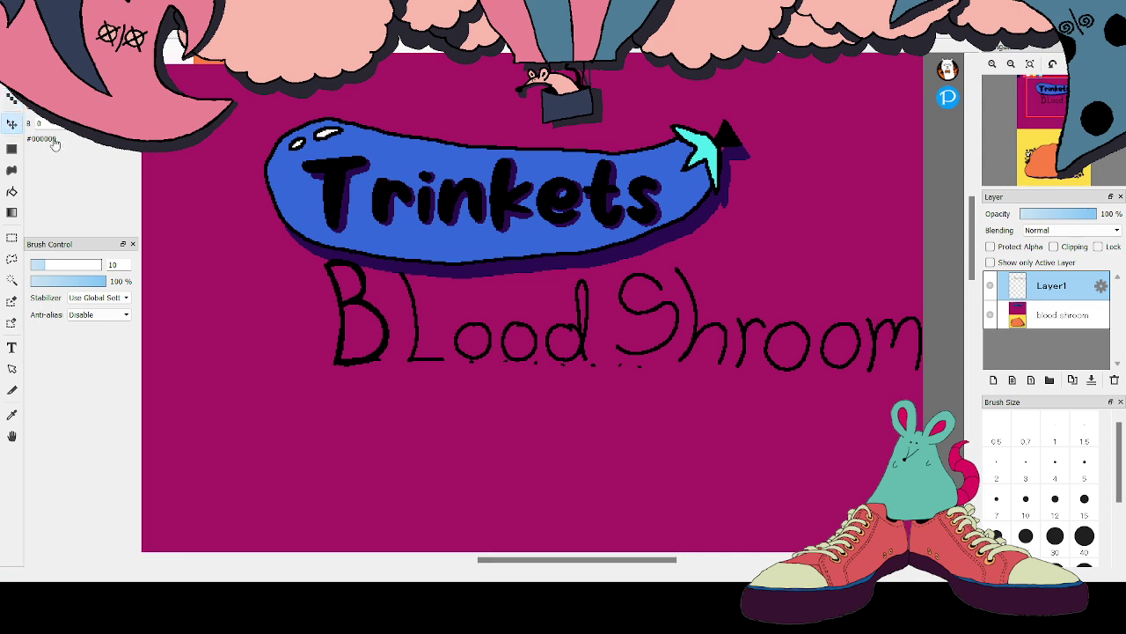
pyautogui.moveTo(528, 304); pyautogui.dragTo(402, 305)
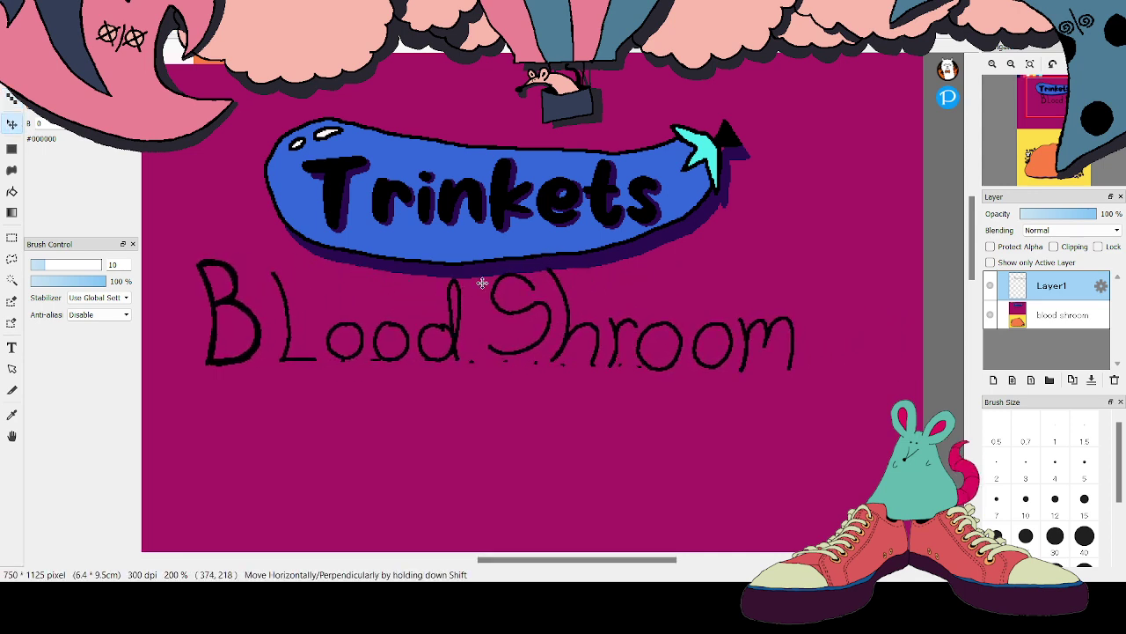
pyautogui.moveTo(485, 292); pyautogui.dragTo(472, 322)
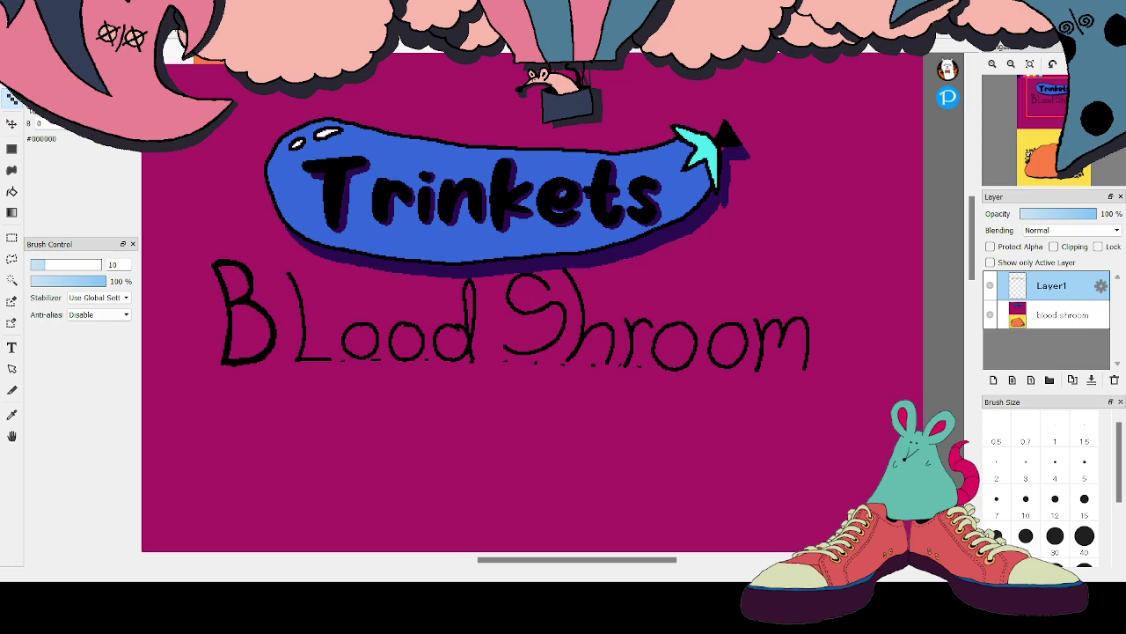
# Add small black serifs to the upper-left corner and the foot of the capital B with the size 10 brush
pyautogui.hotkey('ctrl', '+')
pyautogui.hotkey('ctrl', '+')
pyautogui.hotkey('ctrl', '+')
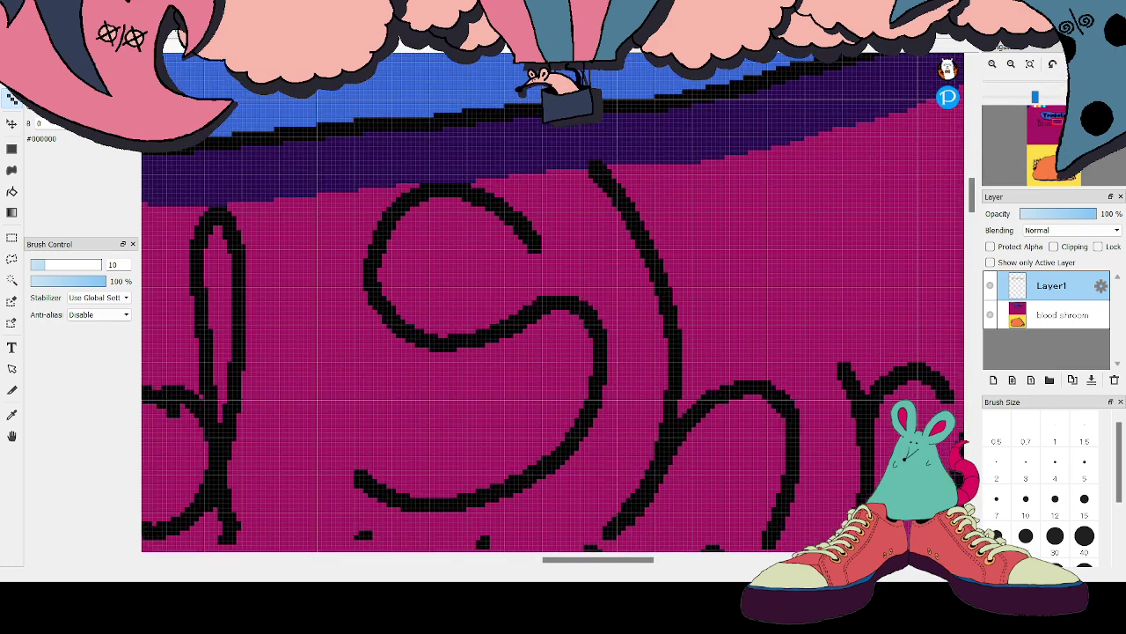
pyautogui.moveTo(1057, 127); pyautogui.dragTo(1043, 130)
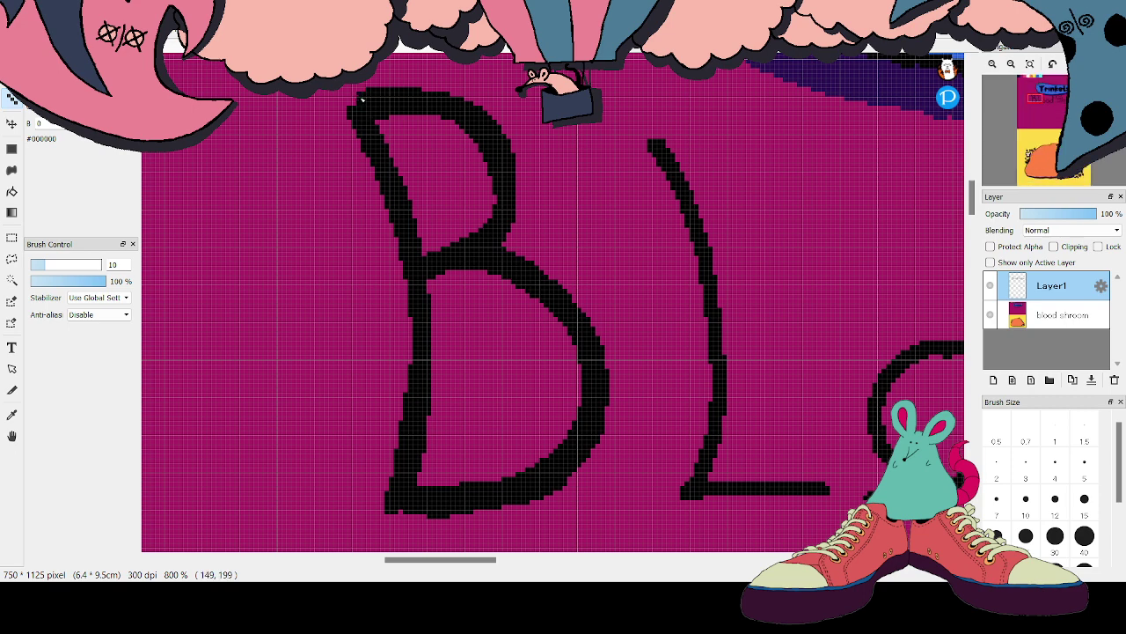
pyautogui.moveTo(361, 100); pyautogui.dragTo(347, 103)
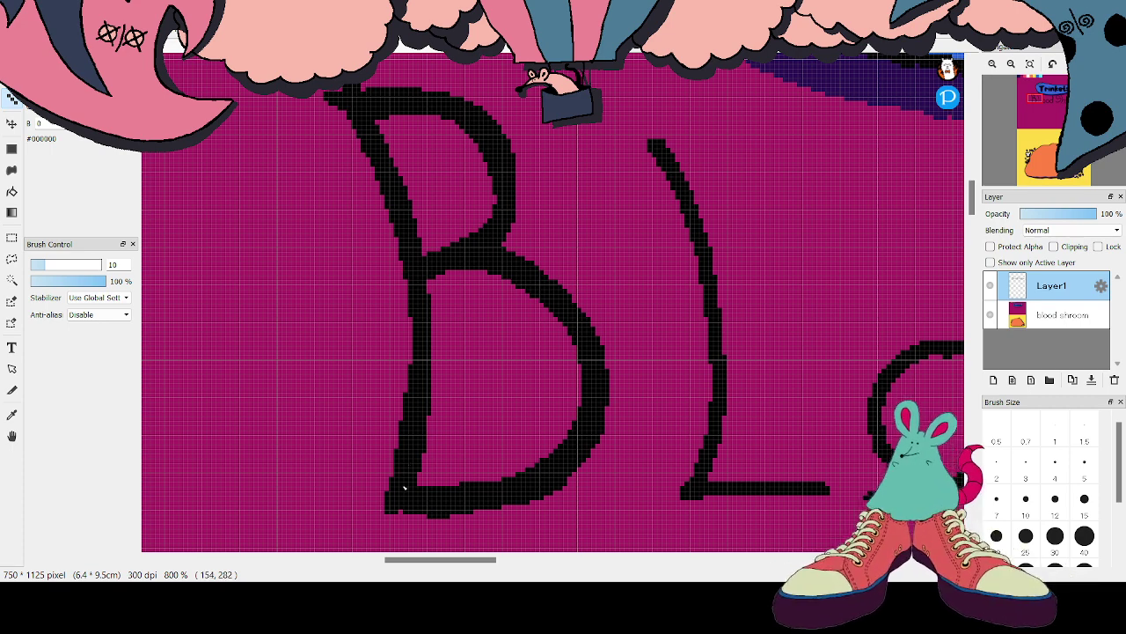
pyautogui.moveTo(389, 499)
pyautogui.mouseDown()
pyautogui.moveTo(370, 519)
pyautogui.moveTo(429, 509)
pyautogui.moveTo(367, 513)
pyautogui.moveTo(408, 511)
pyautogui.moveTo(364, 520)
pyautogui.mouseUp()
pyautogui.hotkey('ctrl', 'z')
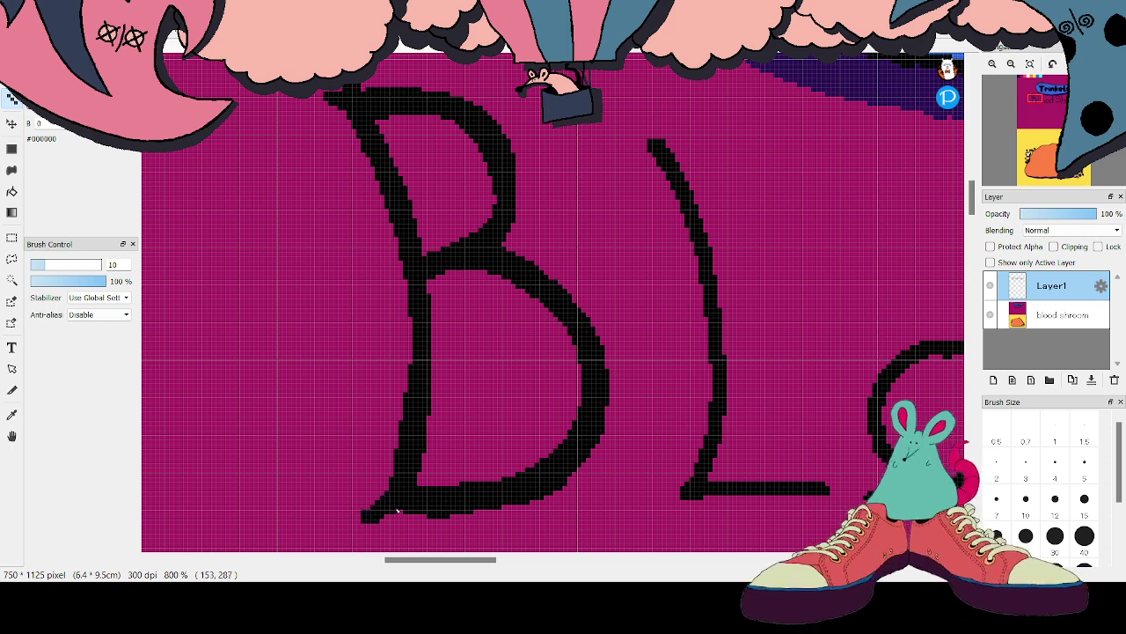
pyautogui.click(392, 524)
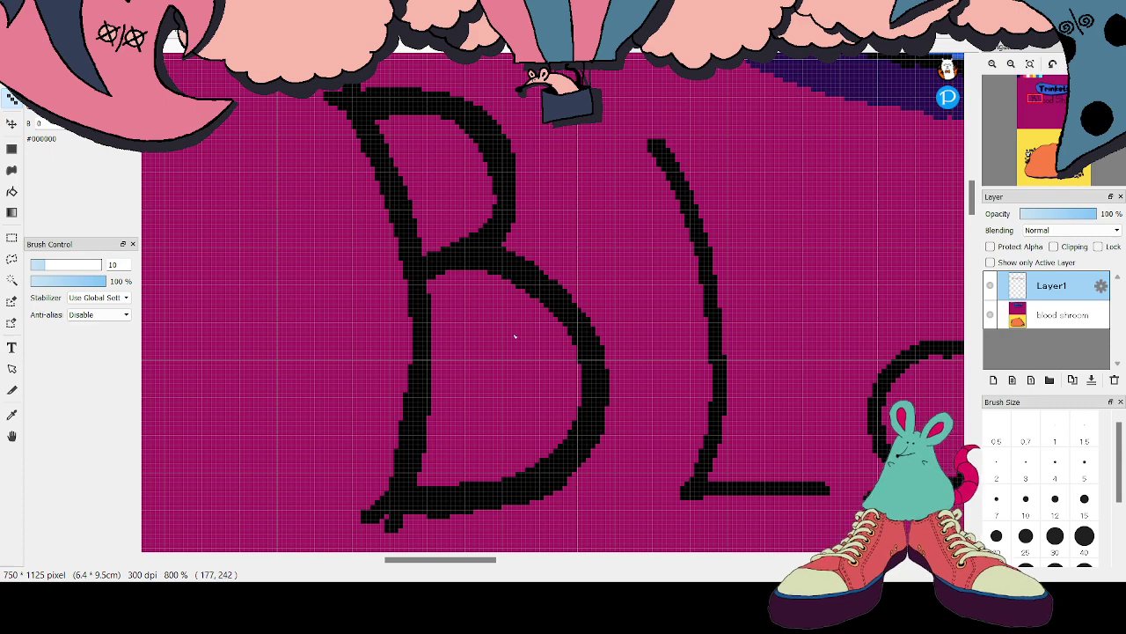
# Thicken the curved stem and the horizontal base of the capital L with black strokes
pyautogui.moveTo(456, 559); pyautogui.dragTo(495, 563)
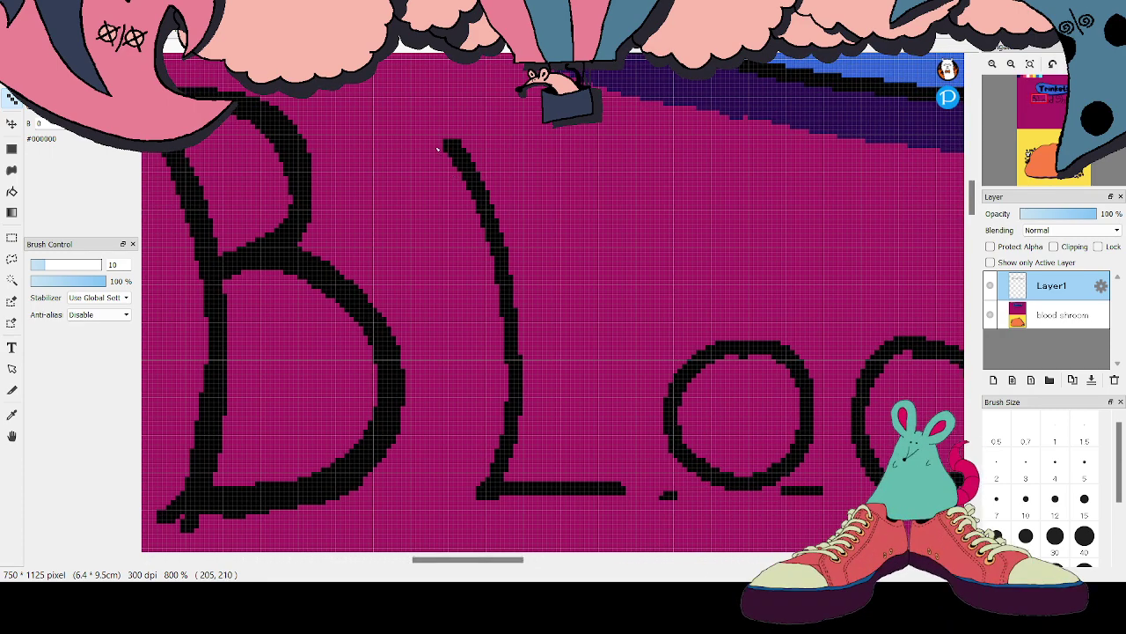
pyautogui.moveTo(439, 148)
pyautogui.mouseDown()
pyautogui.moveTo(486, 243)
pyautogui.moveTo(504, 352)
pyautogui.moveTo(503, 409)
pyautogui.moveTo(475, 486)
pyautogui.mouseUp()
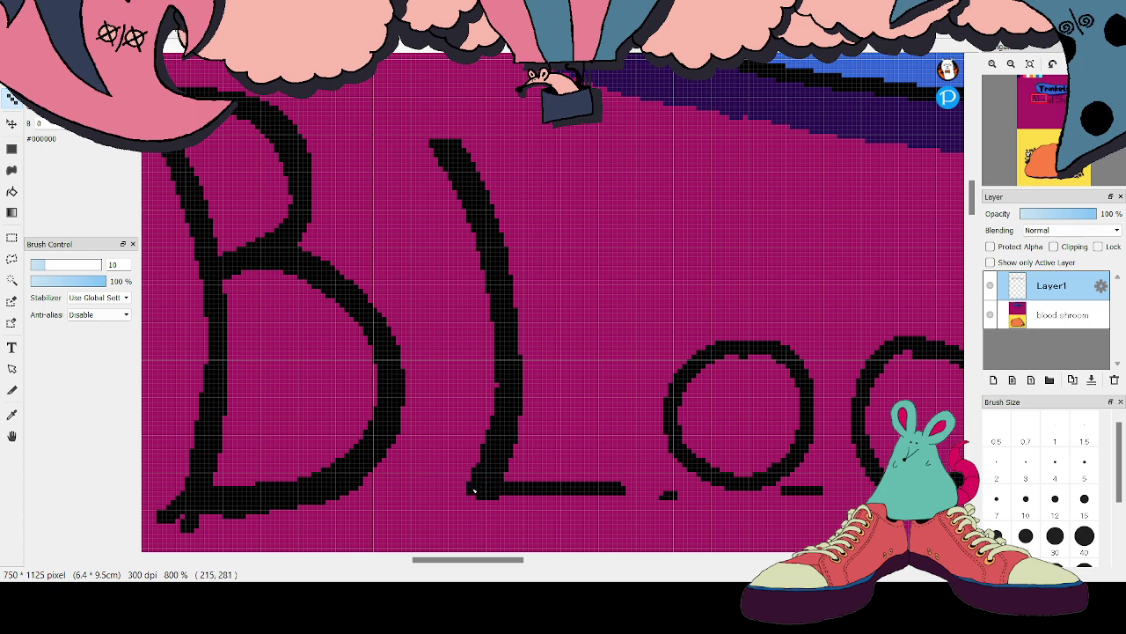
pyautogui.moveTo(474, 490); pyautogui.dragTo(471, 482)
pyautogui.moveTo(481, 500); pyautogui.dragTo(621, 496)
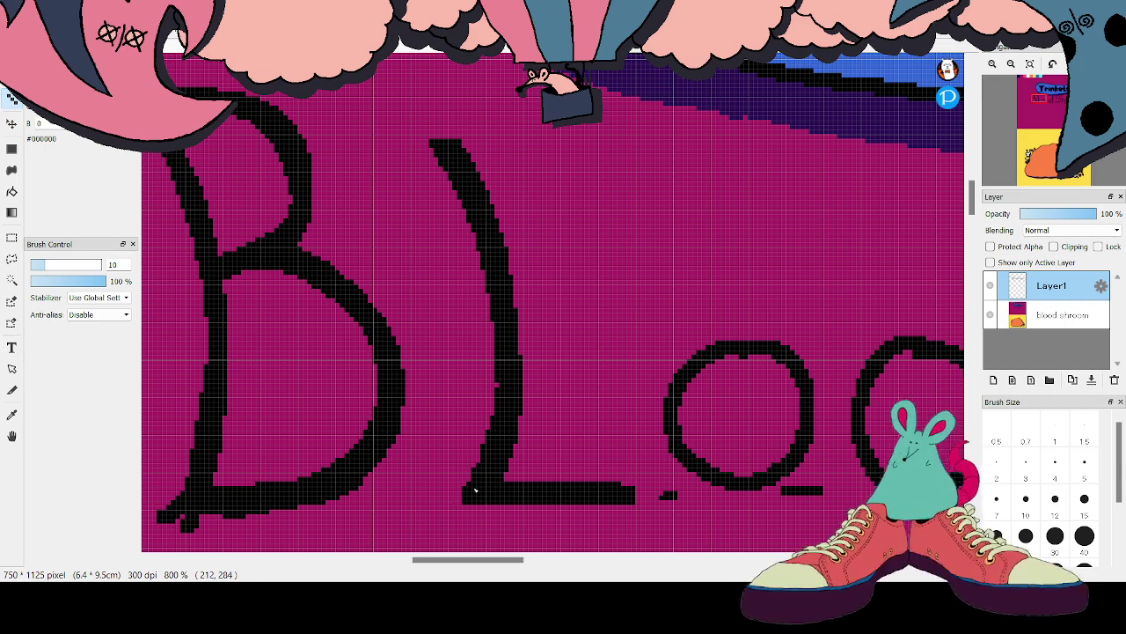
# Add black serifs to the L at its lower-left foot, the top of the stem and the right end of the base
pyautogui.moveTo(467, 491); pyautogui.dragTo(449, 505)
pyautogui.click(460, 516)
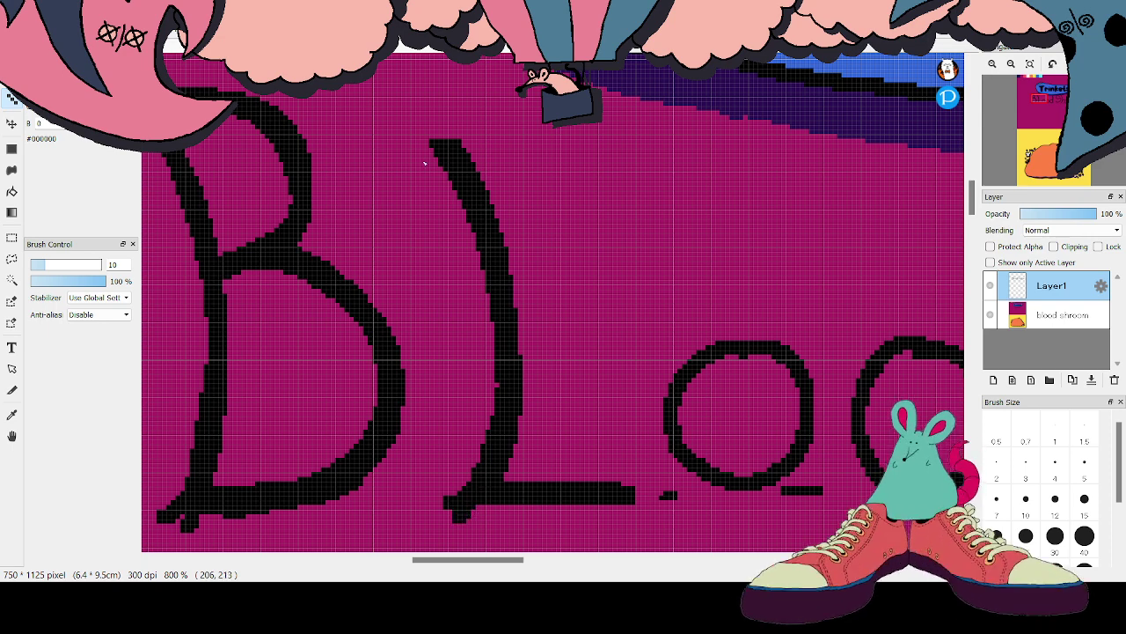
pyautogui.moveTo(437, 151)
pyautogui.mouseDown()
pyautogui.moveTo(415, 121)
pyautogui.moveTo(481, 126)
pyautogui.moveTo(468, 138)
pyautogui.mouseUp()
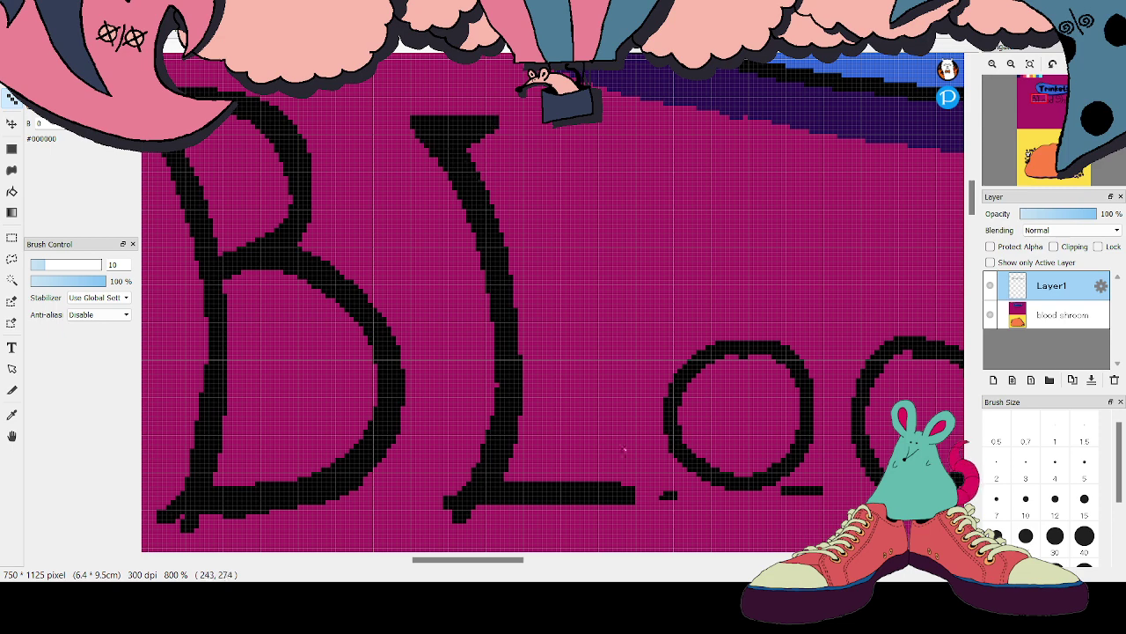
pyautogui.moveTo(631, 487)
pyautogui.mouseDown()
pyautogui.moveTo(649, 474)
pyautogui.moveTo(645, 505)
pyautogui.mouseUp()
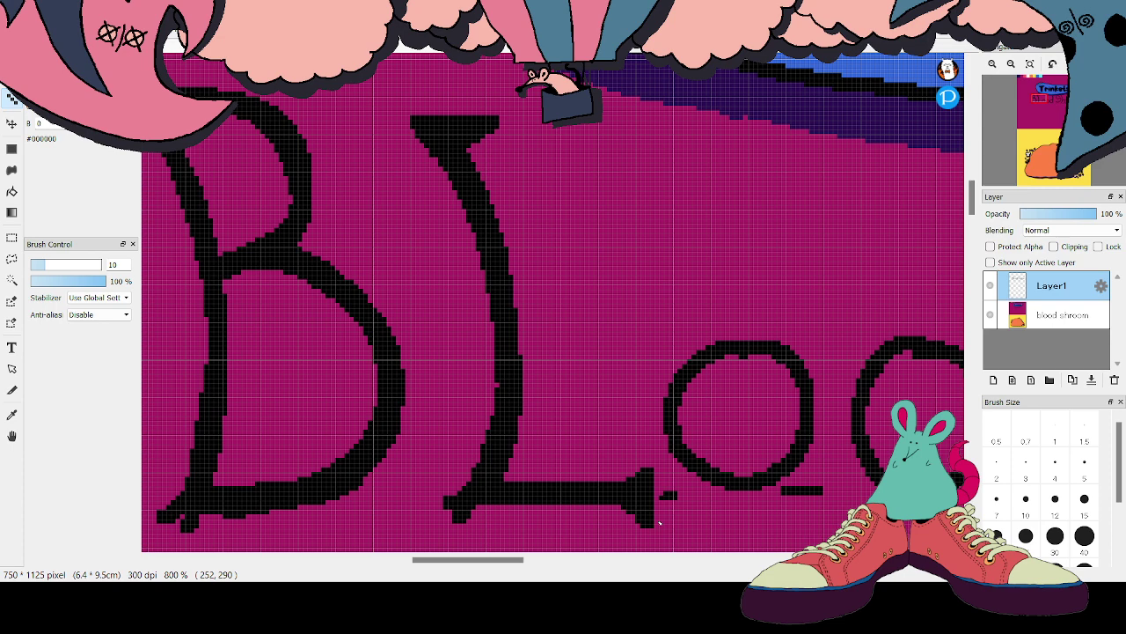
pyautogui.press('e')
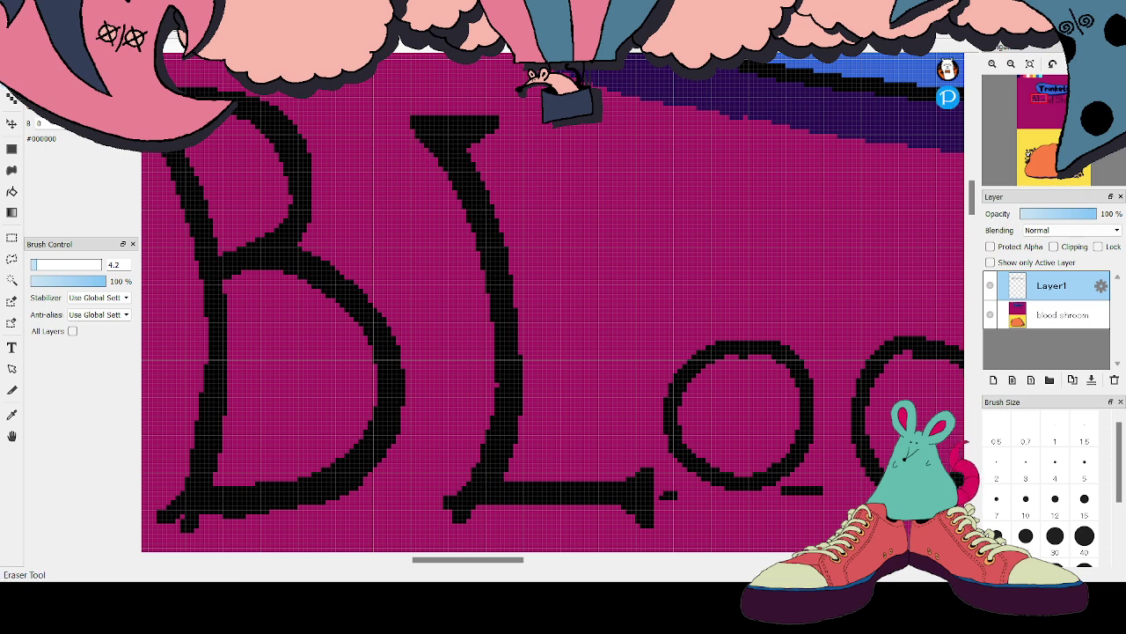
pyautogui.click(11, 98)
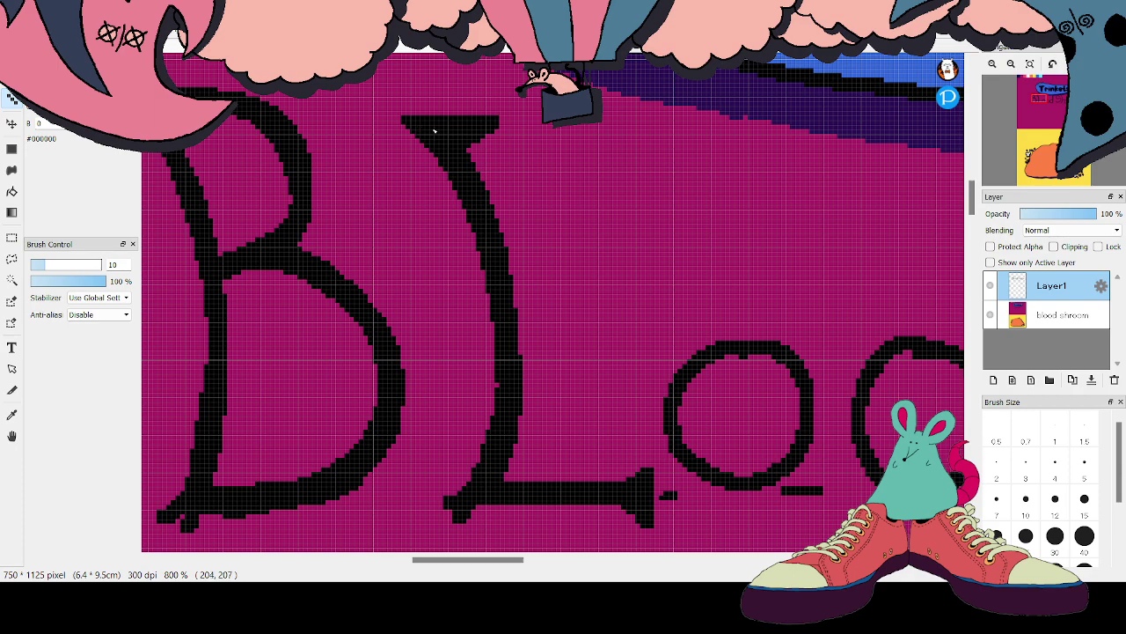
# Thicken the outlines of the two lowercase o's in Blood with black strokes along their inner edges
pyautogui.moveTo(494, 563); pyautogui.dragTo(522, 564)
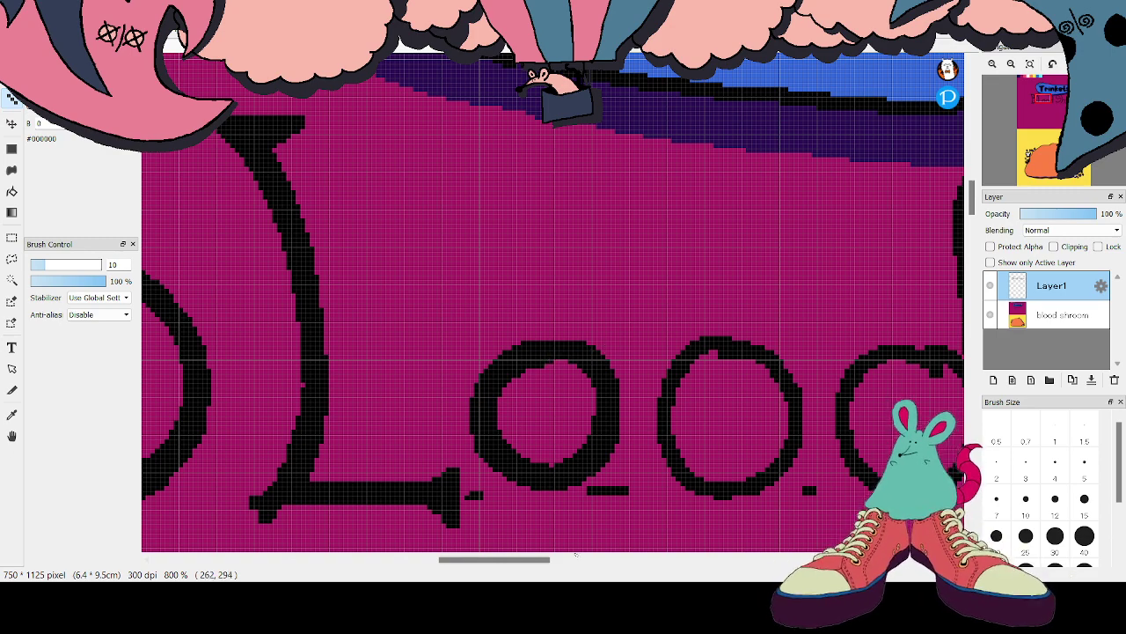
pyautogui.moveTo(525, 560); pyautogui.dragTo(547, 560)
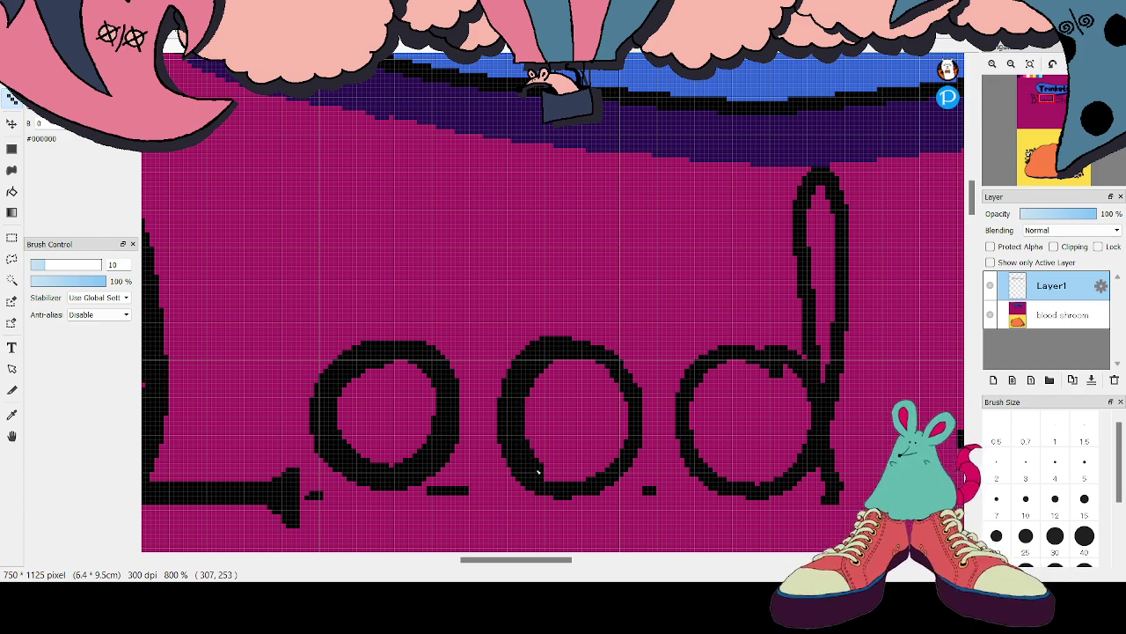
pyautogui.moveTo(607, 469)
pyautogui.mouseDown()
pyautogui.moveTo(629, 412)
pyautogui.moveTo(580, 359)
pyautogui.mouseUp()
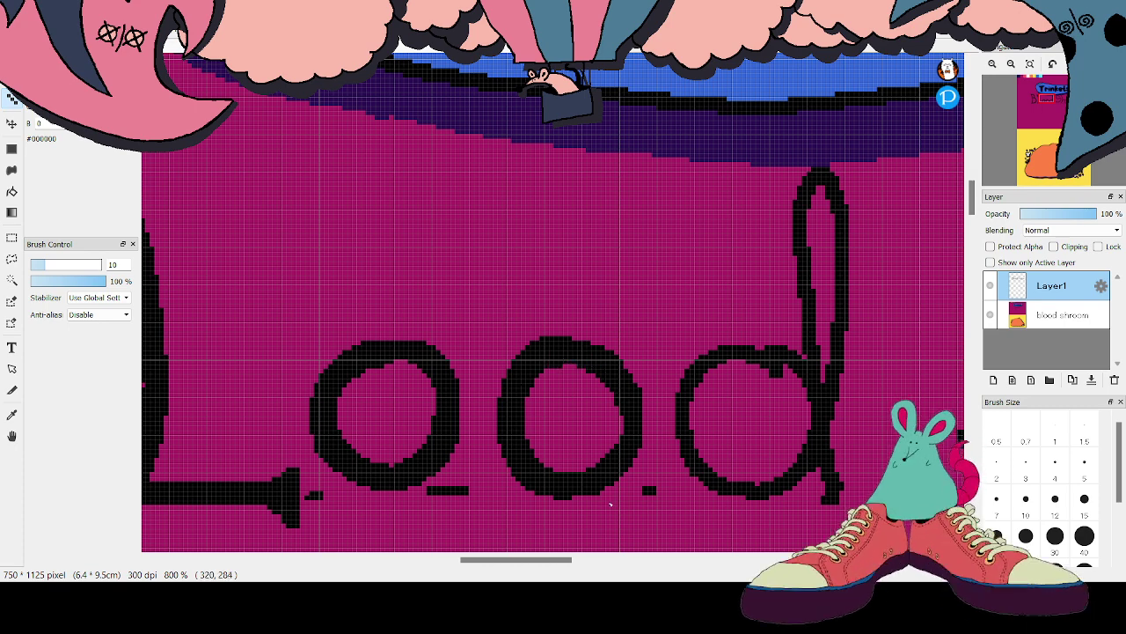
# Thicken the bowl and looped ascender of the d in Blood and add a flat serif at its foot
pyautogui.hscroll(5, 610, 503)
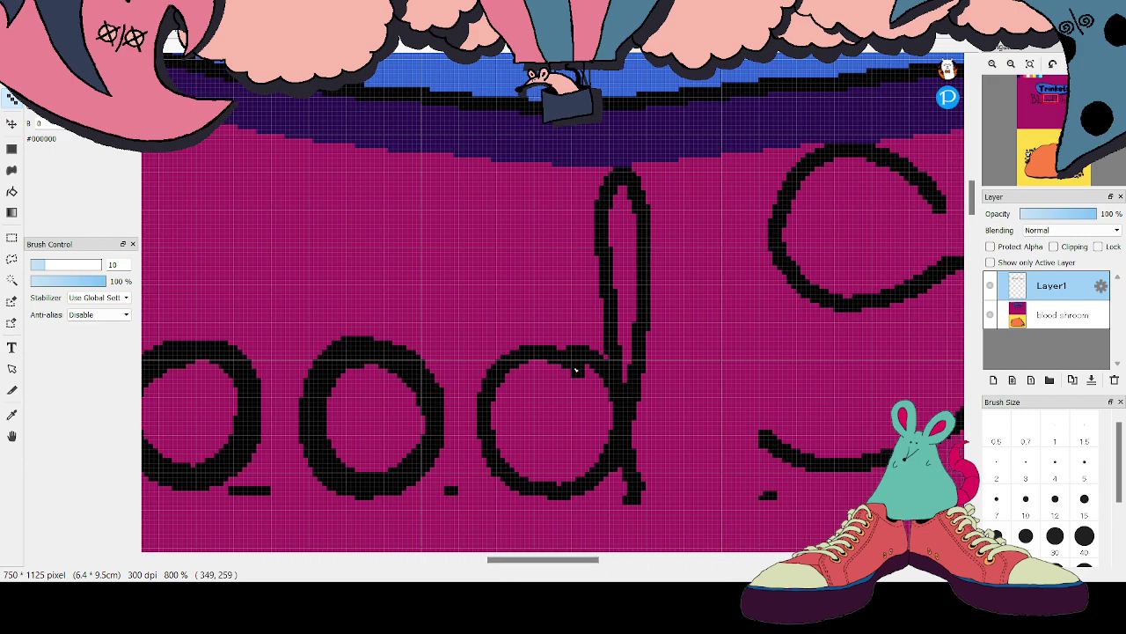
pyautogui.moveTo(601, 382)
pyautogui.mouseDown()
pyautogui.moveTo(567, 364)
pyautogui.moveTo(508, 369)
pyautogui.moveTo(496, 396)
pyautogui.moveTo(504, 459)
pyautogui.moveTo(542, 481)
pyautogui.moveTo(581, 475)
pyautogui.moveTo(605, 448)
pyautogui.moveTo(613, 403)
pyautogui.moveTo(601, 384)
pyautogui.mouseUp()
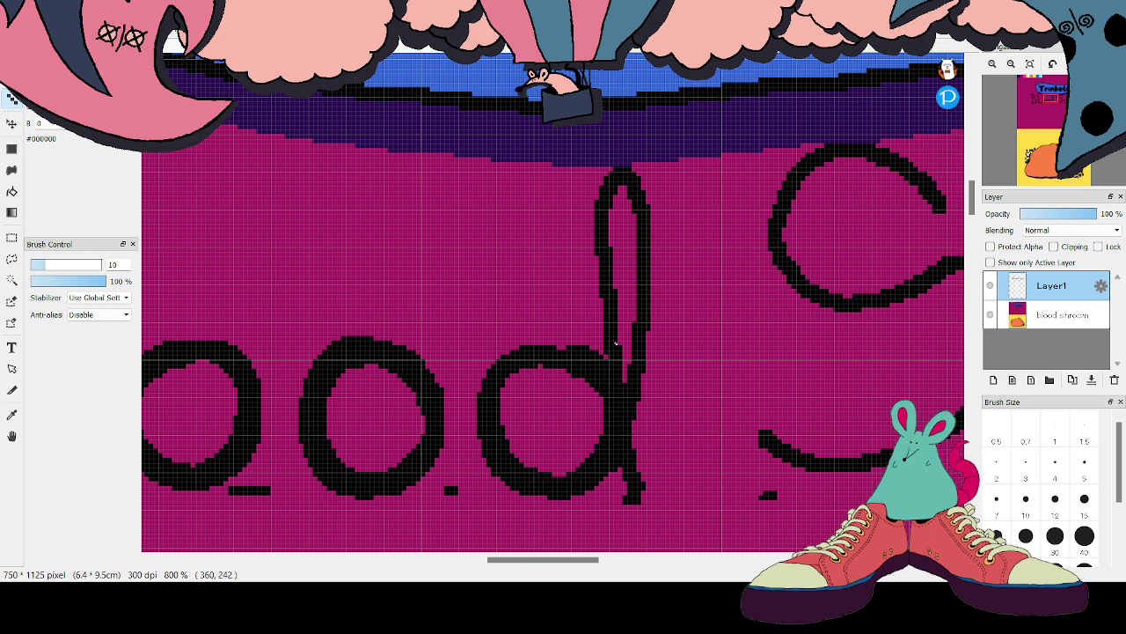
pyautogui.moveTo(610, 365)
pyautogui.mouseDown()
pyautogui.moveTo(584, 195)
pyautogui.moveTo(627, 158)
pyautogui.moveTo(657, 194)
pyautogui.moveTo(659, 226)
pyautogui.moveTo(635, 480)
pyautogui.moveTo(645, 498)
pyautogui.moveTo(623, 476)
pyautogui.moveTo(631, 489)
pyautogui.mouseUp()
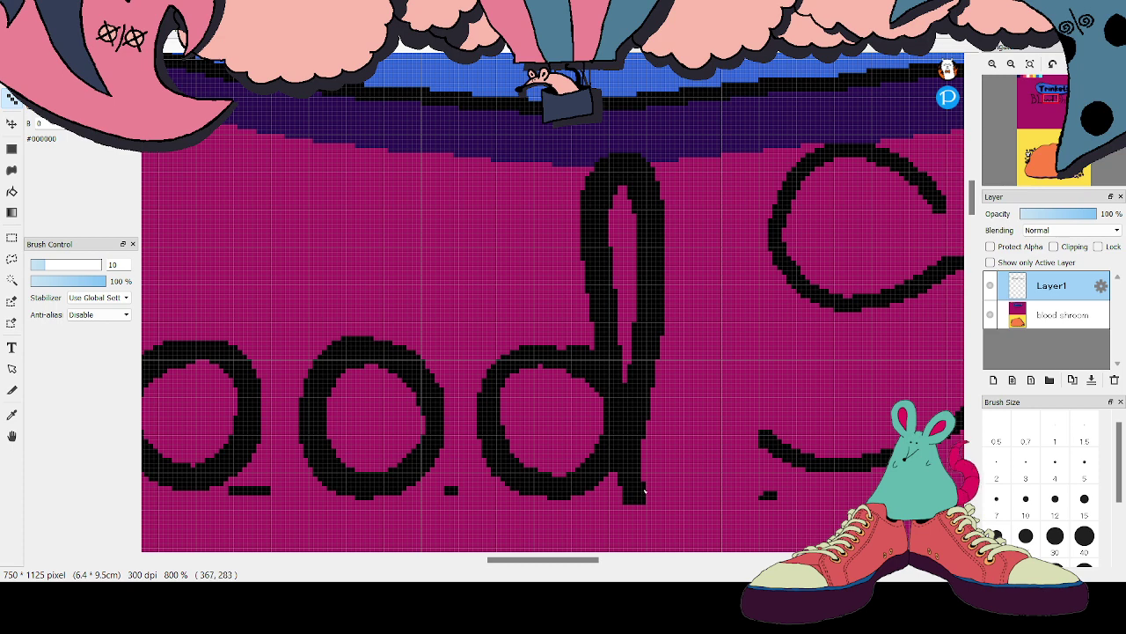
pyautogui.moveTo(628, 487)
pyautogui.mouseDown()
pyautogui.moveTo(624, 510)
pyautogui.moveTo(663, 507)
pyautogui.moveTo(603, 508)
pyautogui.mouseUp()
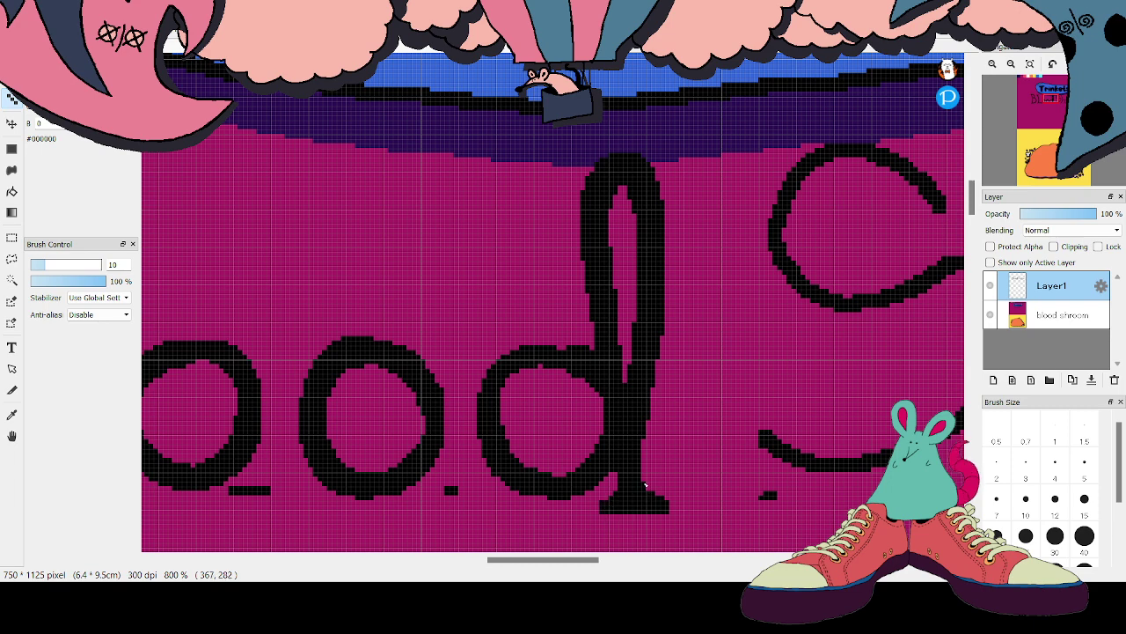
# Thicken the curve of the capital S in Shroom and add pointed serifs to its upper and lower ends
pyautogui.moveTo(554, 560); pyautogui.dragTo(604, 569)
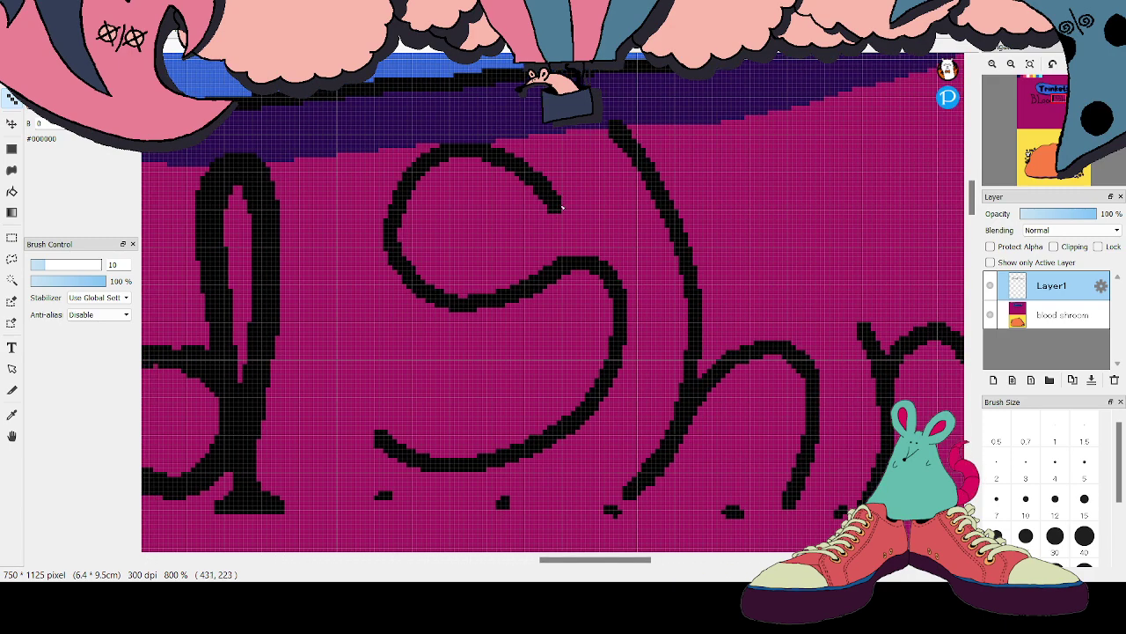
pyautogui.moveTo(562, 208)
pyautogui.mouseDown()
pyautogui.moveTo(547, 174)
pyautogui.moveTo(504, 147)
pyautogui.moveTo(433, 141)
pyautogui.moveTo(396, 176)
pyautogui.moveTo(382, 252)
pyautogui.moveTo(413, 297)
pyautogui.moveTo(476, 317)
pyautogui.moveTo(561, 282)
pyautogui.moveTo(602, 289)
pyautogui.moveTo(614, 307)
pyautogui.moveTo(573, 402)
pyautogui.moveTo(547, 426)
pyautogui.moveTo(463, 451)
pyautogui.moveTo(397, 436)
pyautogui.mouseUp()
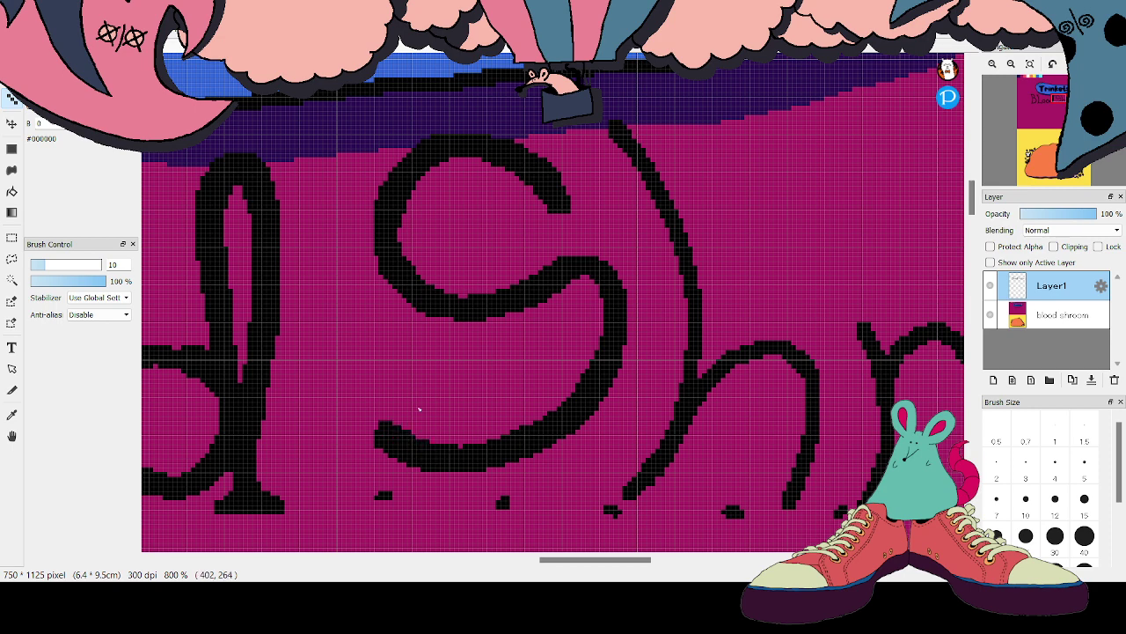
pyautogui.moveTo(388, 429)
pyautogui.mouseDown()
pyautogui.moveTo(385, 400)
pyautogui.moveTo(358, 456)
pyautogui.mouseUp()
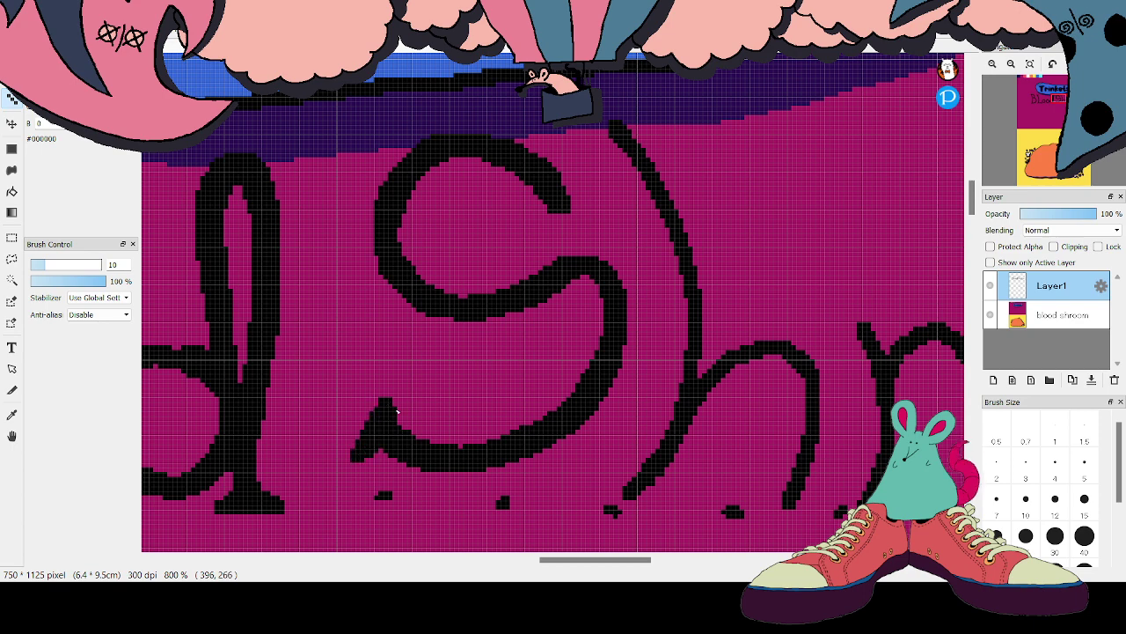
pyautogui.moveTo(559, 195)
pyautogui.mouseDown()
pyautogui.moveTo(546, 227)
pyautogui.moveTo(585, 207)
pyautogui.moveTo(569, 211)
pyautogui.mouseUp()
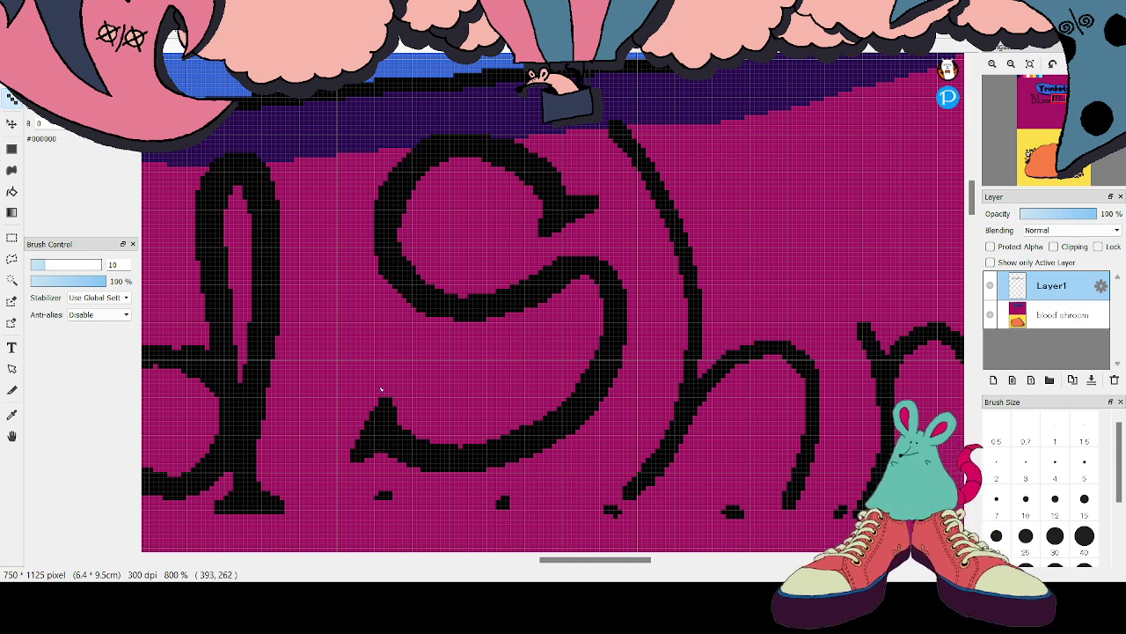
# Erase the stray pixels around the lower serif of the capital S in Shroom to sharpen its shape
pyautogui.press('e')
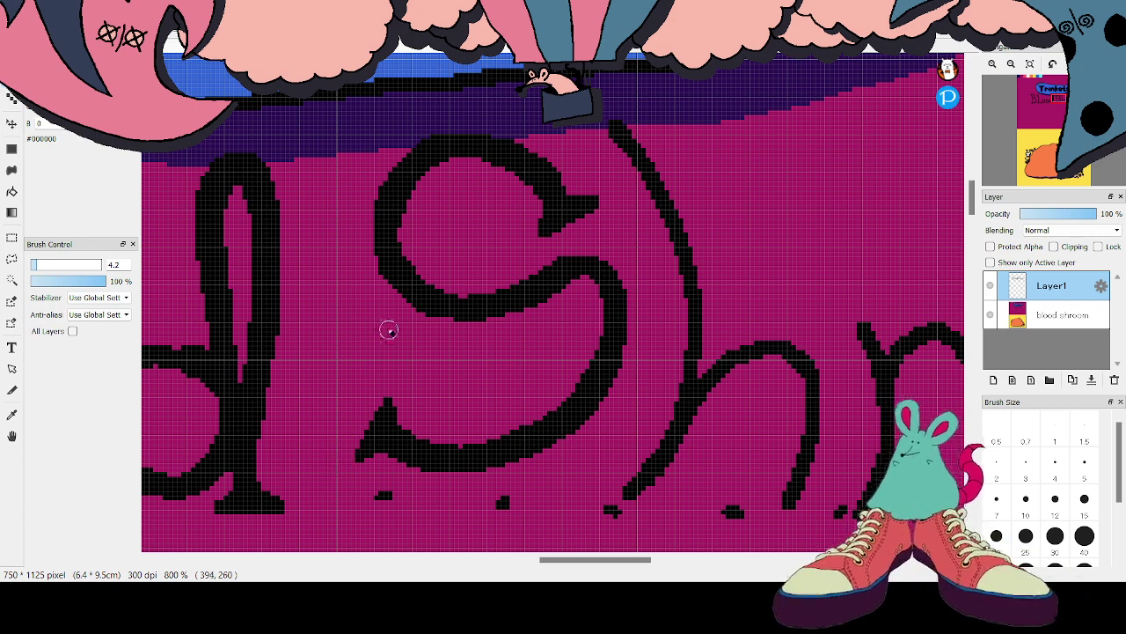
pyautogui.click(12, 99)
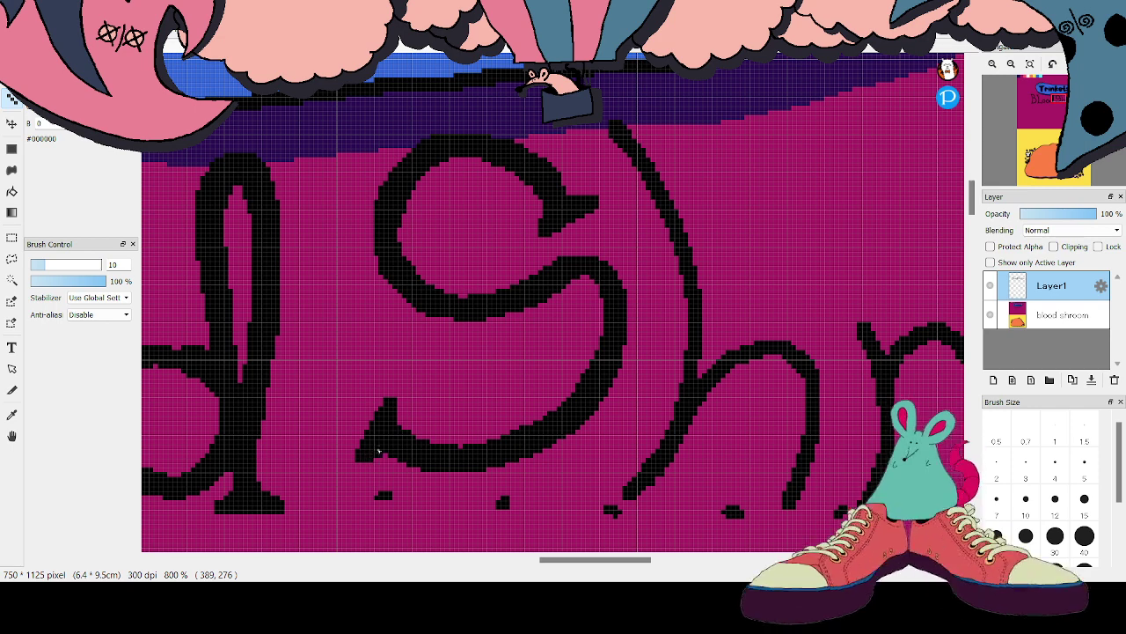
pyautogui.press('e')
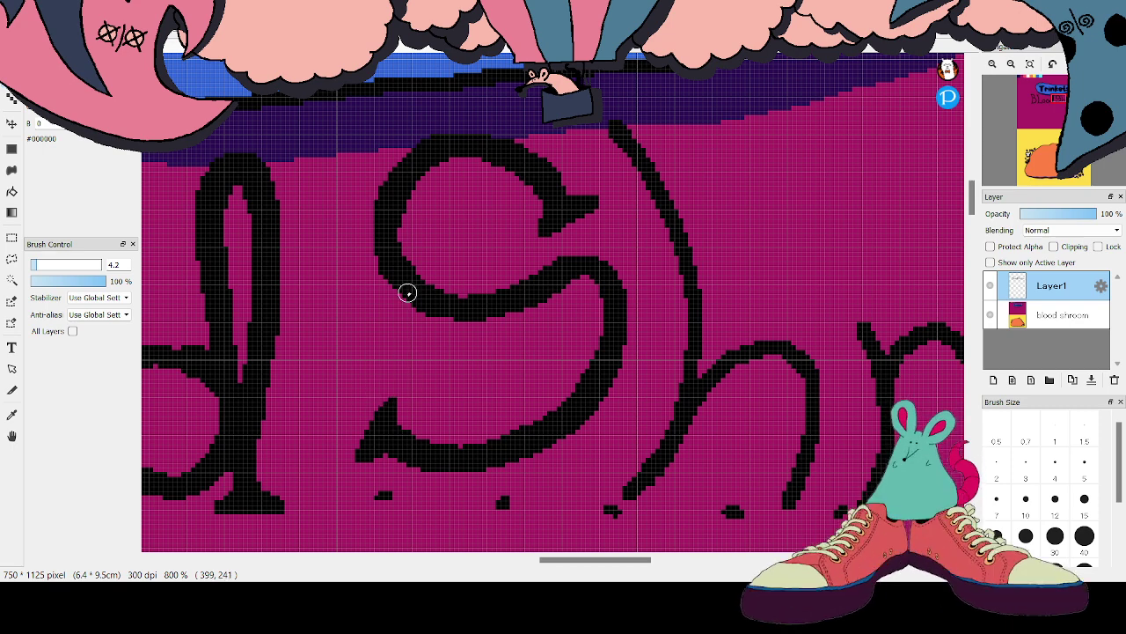
pyautogui.click(12, 99)
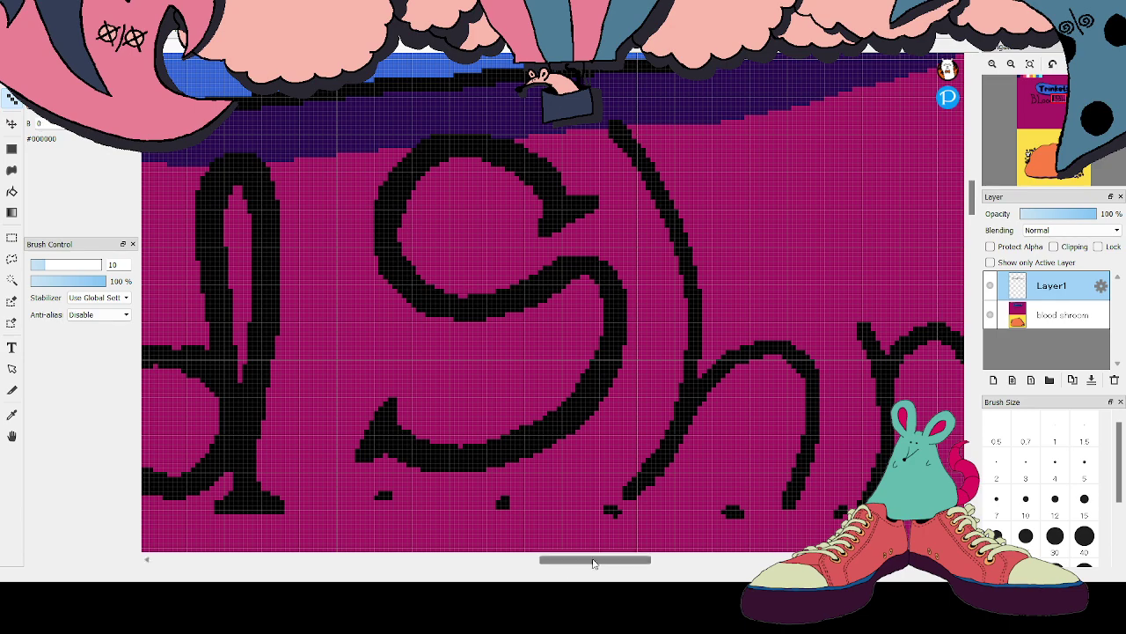
# Thicken the stem and arch of the h in Shroom in black and add flat serifs to its top and both feet
pyautogui.moveTo(588, 560); pyautogui.dragTo(605, 567)
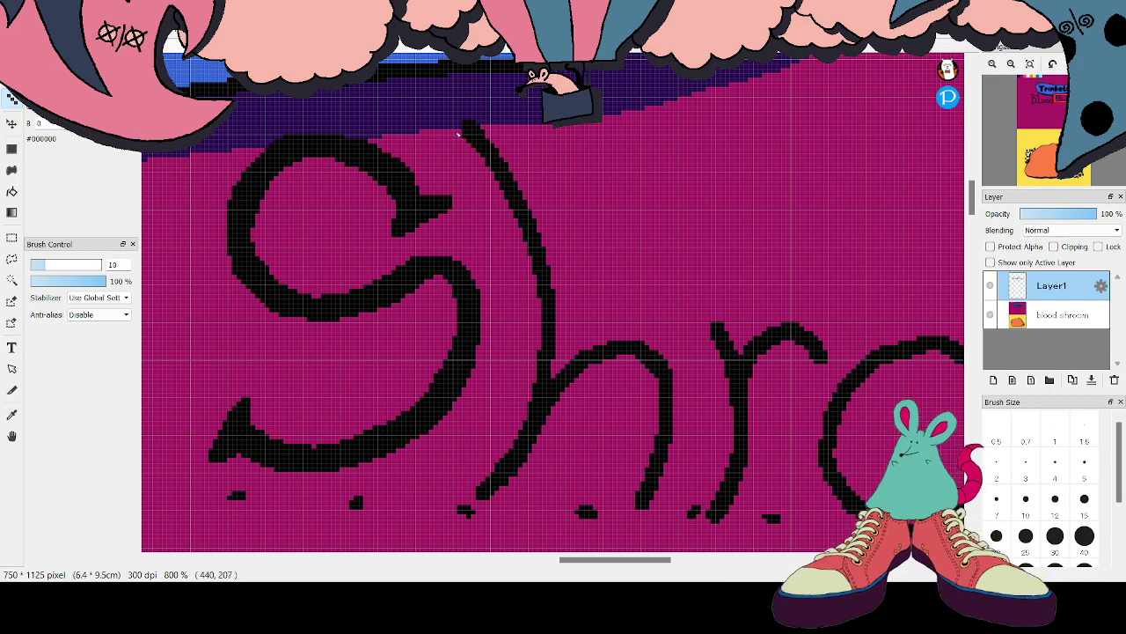
pyautogui.moveTo(459, 136)
pyautogui.mouseDown()
pyautogui.moveTo(516, 230)
pyautogui.moveTo(535, 313)
pyautogui.moveTo(529, 392)
pyautogui.moveTo(463, 494)
pyautogui.mouseUp()
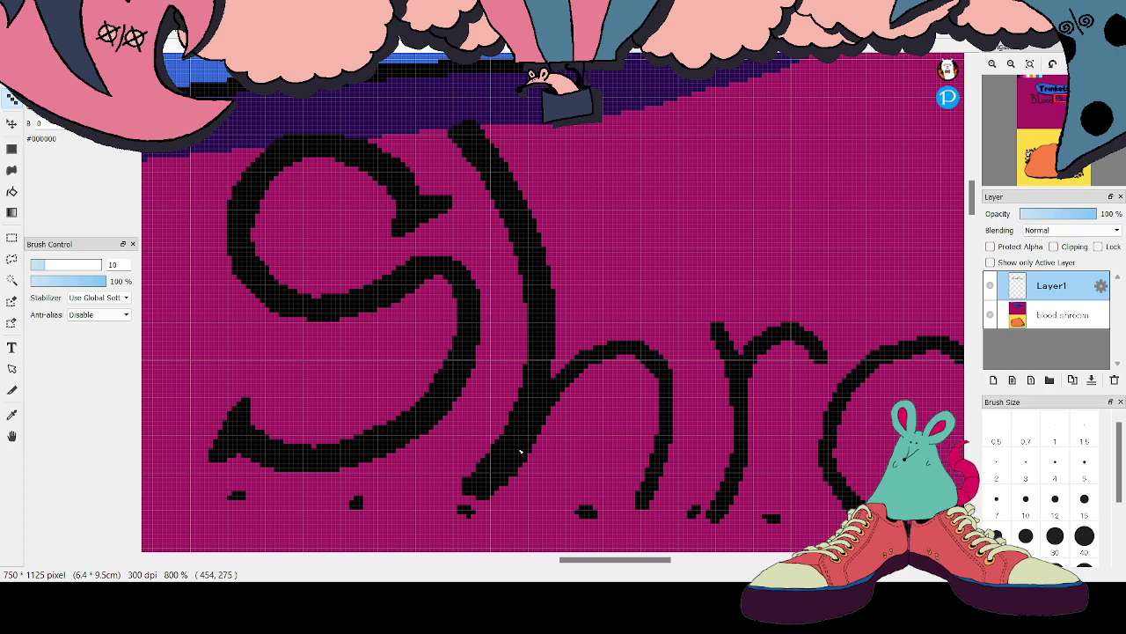
pyautogui.moveTo(551, 373)
pyautogui.mouseDown()
pyautogui.moveTo(577, 345)
pyautogui.moveTo(629, 335)
pyautogui.moveTo(673, 368)
pyautogui.moveTo(678, 444)
pyautogui.moveTo(658, 507)
pyautogui.mouseUp()
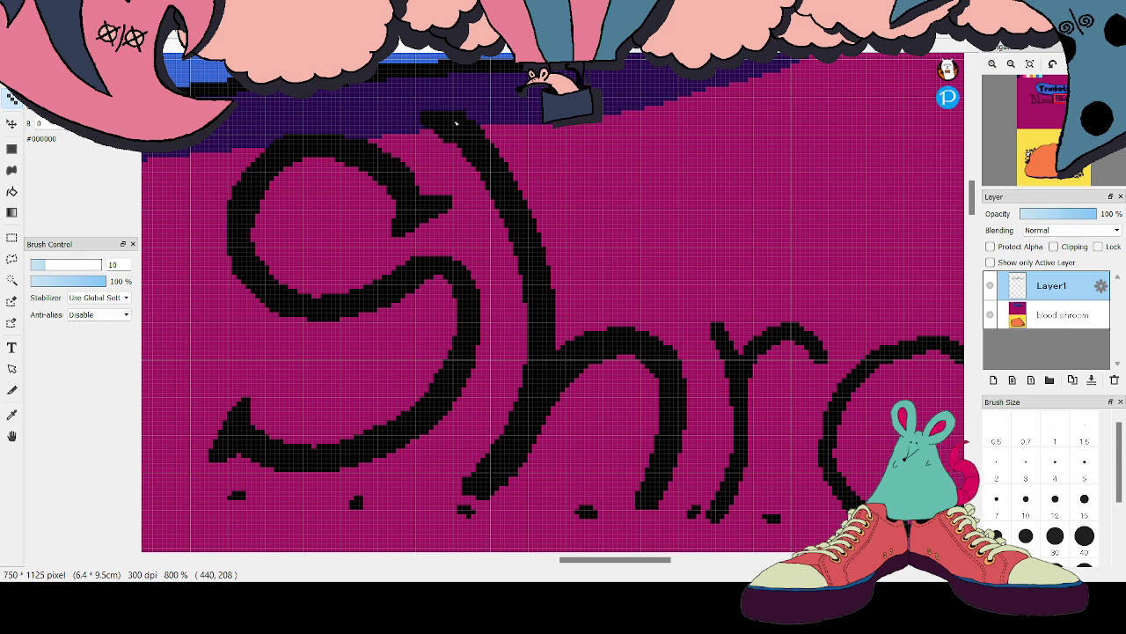
pyautogui.moveTo(453, 139)
pyautogui.mouseDown()
pyautogui.moveTo(429, 109)
pyautogui.moveTo(507, 112)
pyautogui.moveTo(478, 117)
pyautogui.mouseUp()
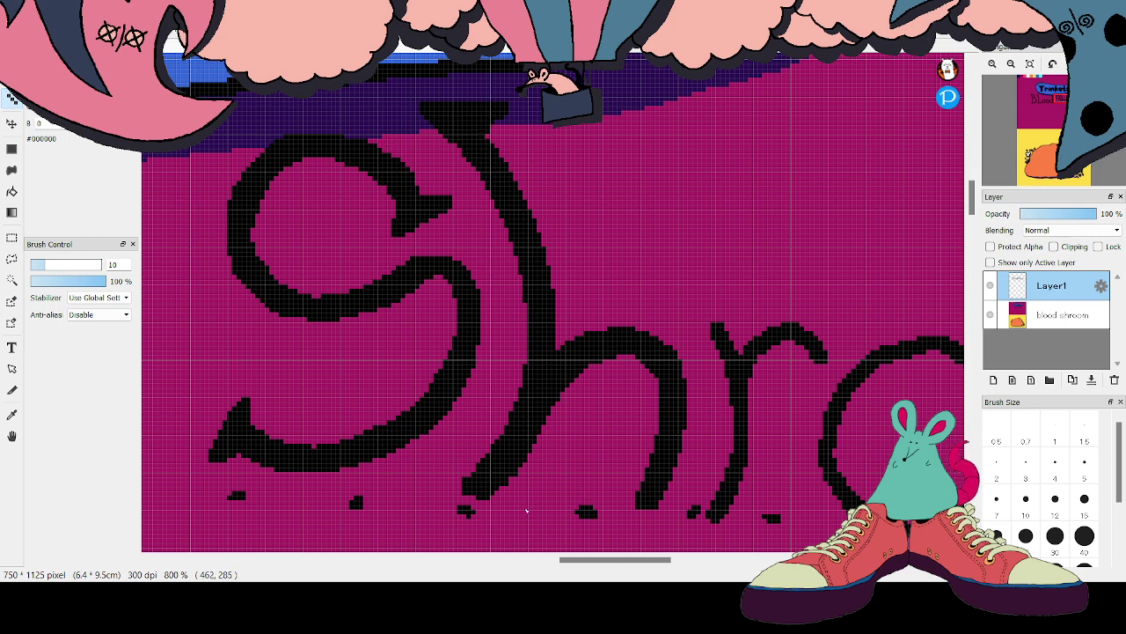
pyautogui.moveTo(465, 488)
pyautogui.mouseDown()
pyautogui.moveTo(442, 501)
pyautogui.moveTo(512, 502)
pyautogui.moveTo(494, 497)
pyautogui.mouseUp()
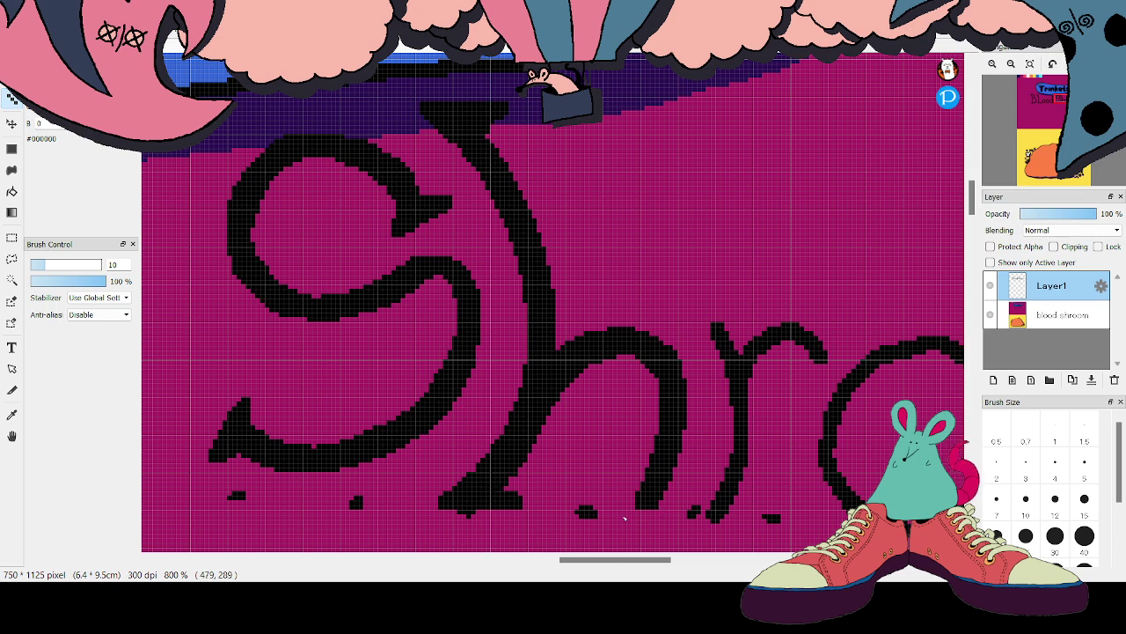
pyautogui.moveTo(644, 497)
pyautogui.mouseDown()
pyautogui.moveTo(619, 514)
pyautogui.moveTo(677, 512)
pyautogui.mouseUp()
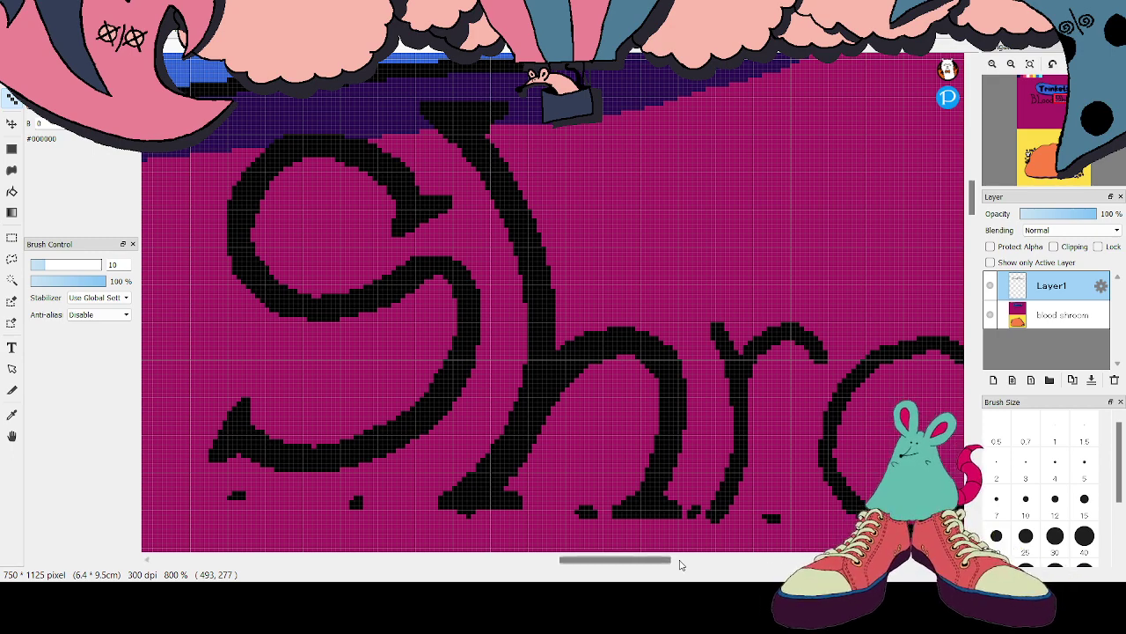
# Thicken the r in Shroom, add flat serifs to its top and foot, and finish its arm with a trimmed pointed serif
pyautogui.moveTo(641, 564); pyautogui.dragTo(665, 563)
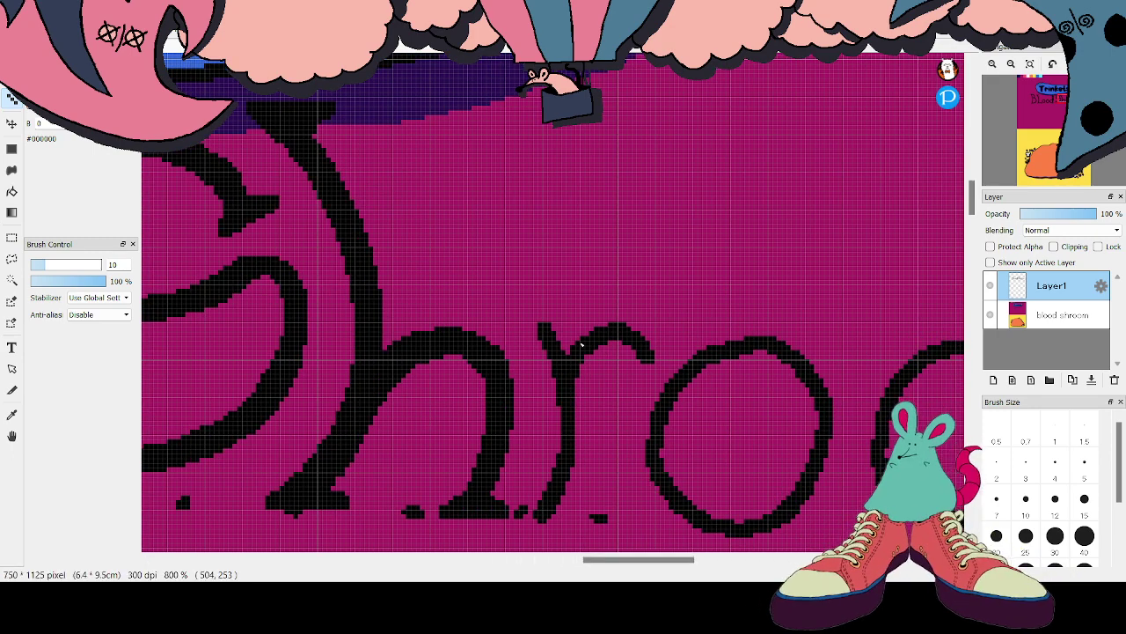
pyautogui.moveTo(553, 523)
pyautogui.mouseDown()
pyautogui.moveTo(578, 460)
pyautogui.moveTo(584, 356)
pyautogui.mouseUp()
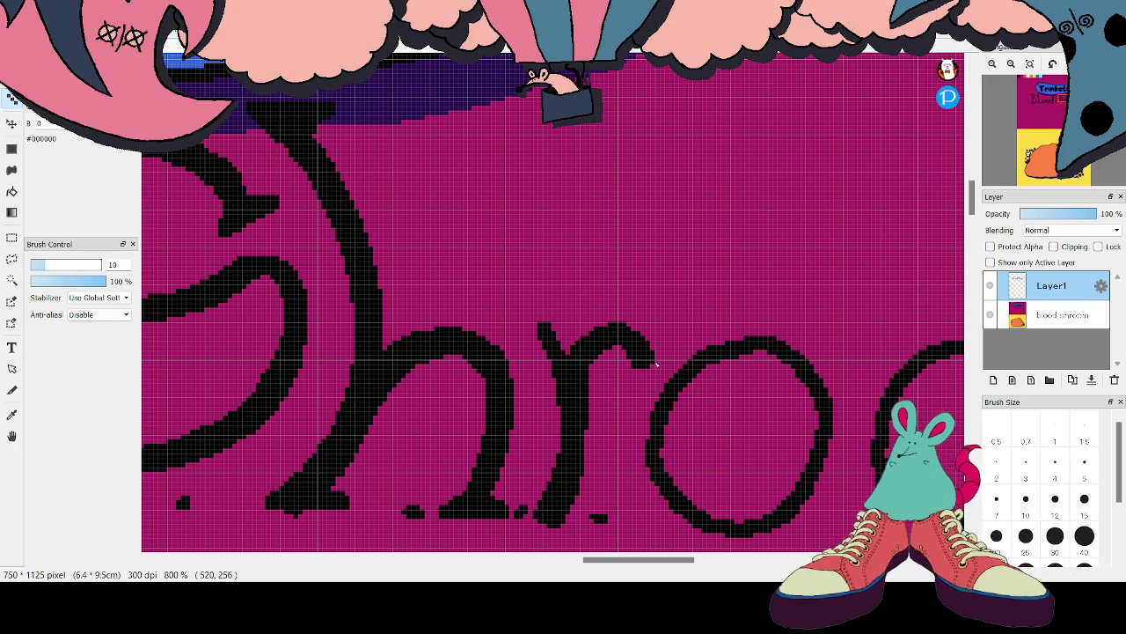
pyautogui.moveTo(553, 326); pyautogui.dragTo(573, 350)
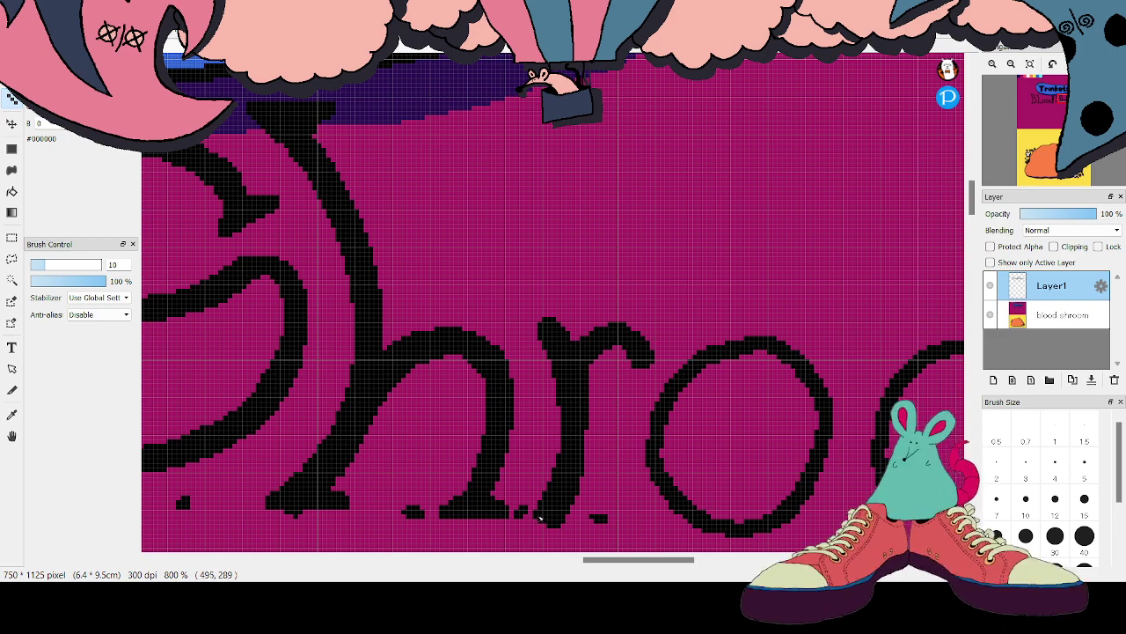
pyautogui.moveTo(517, 528); pyautogui.dragTo(576, 531)
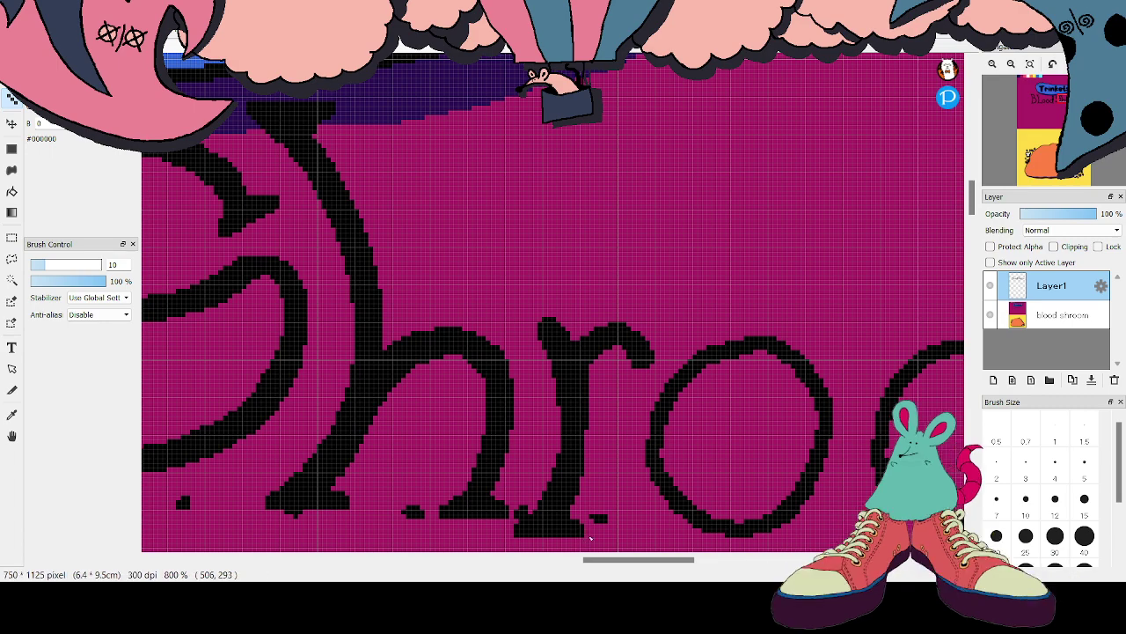
pyautogui.moveTo(543, 330)
pyautogui.mouseDown()
pyautogui.moveTo(570, 314)
pyautogui.moveTo(555, 311)
pyautogui.mouseUp()
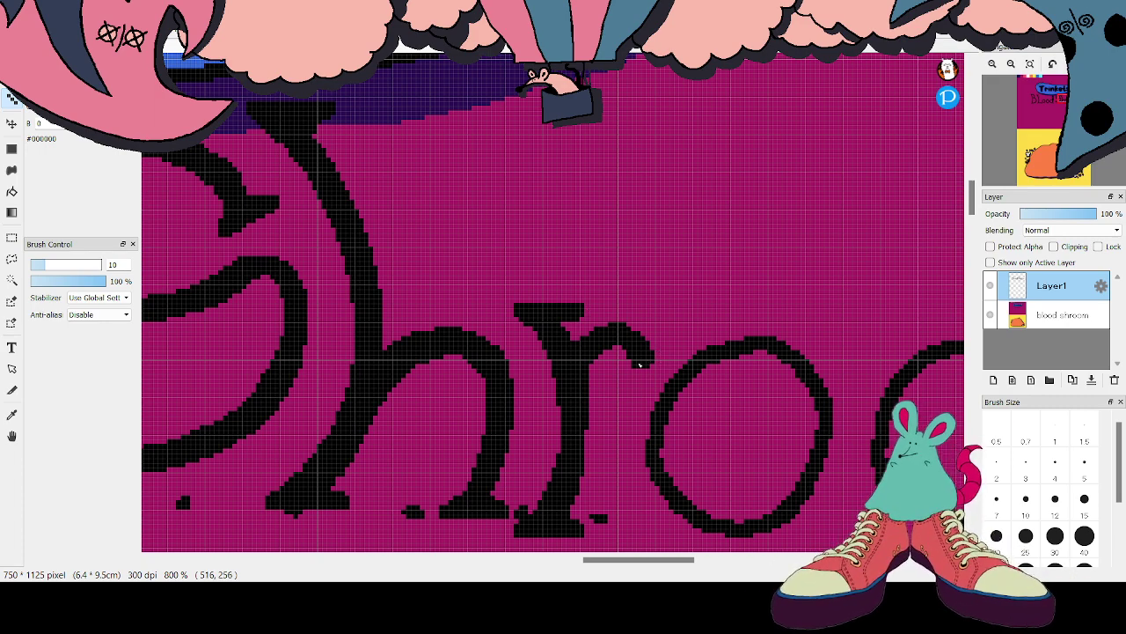
pyautogui.moveTo(642, 363)
pyautogui.mouseDown()
pyautogui.moveTo(628, 385)
pyautogui.moveTo(674, 351)
pyautogui.mouseUp()
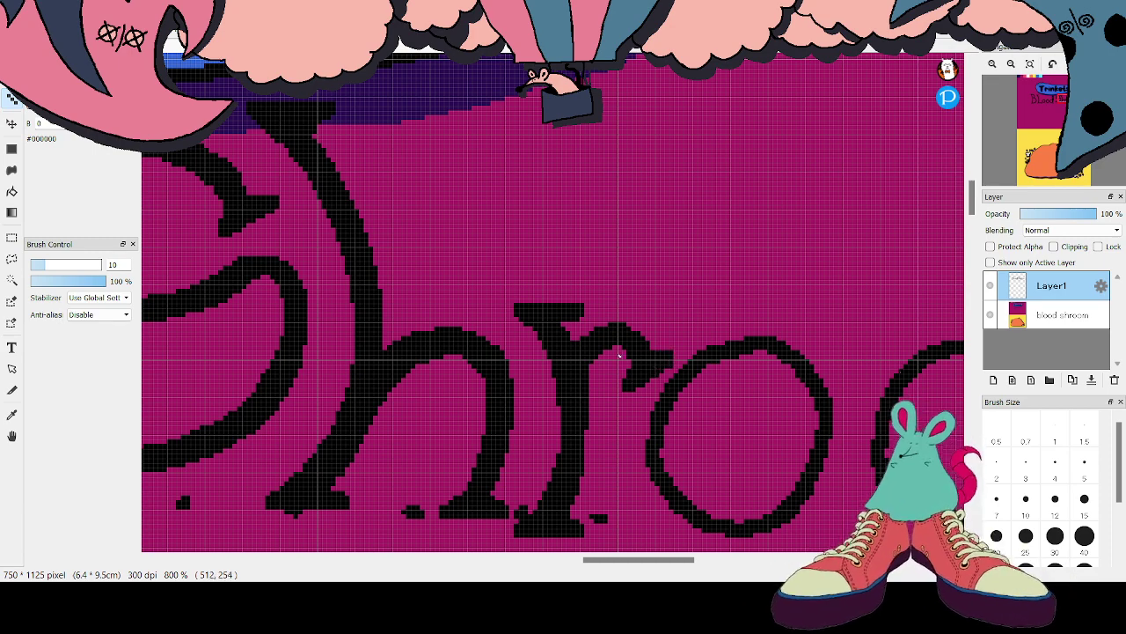
pyautogui.press('e')
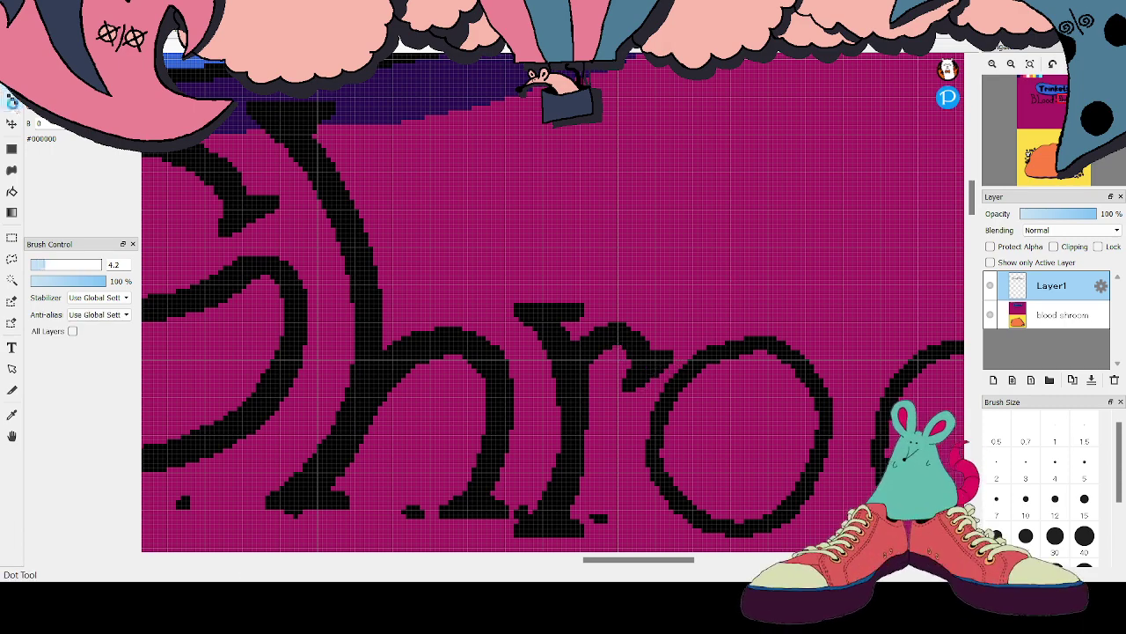
# Thicken the two o's in Shroom with black strokes along their inner edges using the Dot Tool
pyautogui.click(12, 102)
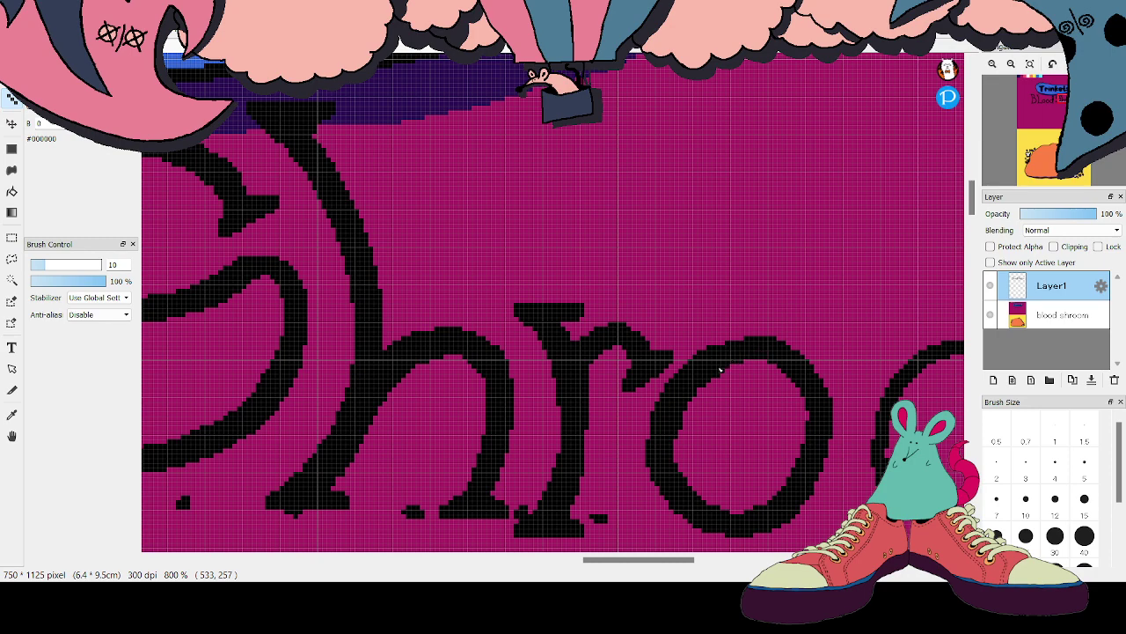
pyautogui.moveTo(649, 560); pyautogui.dragTo(683, 567)
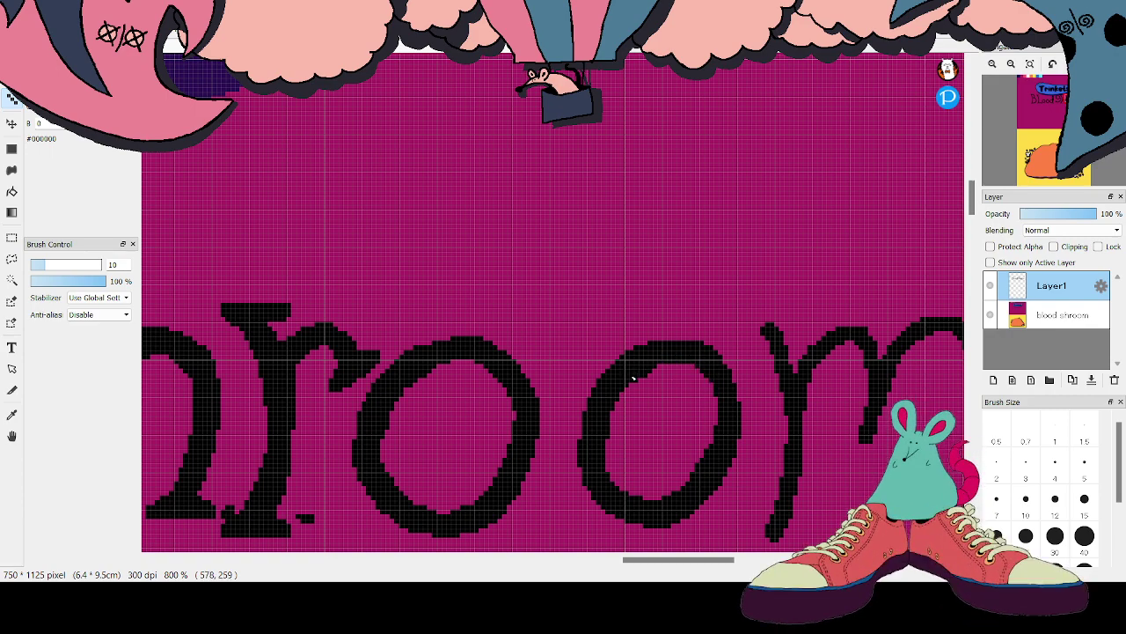
# Thicken the left stem, both arches and the middle and right legs of the m in Shroom with black strokes
pyautogui.moveTo(686, 561); pyautogui.dragTo(715, 564)
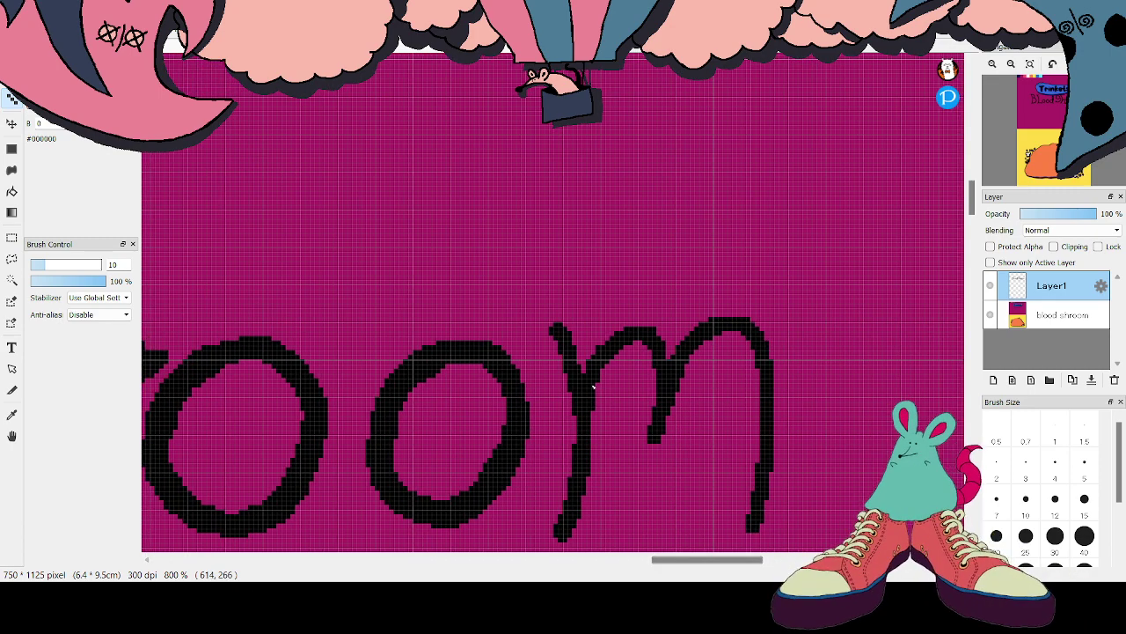
pyautogui.moveTo(549, 333)
pyautogui.mouseDown()
pyautogui.moveTo(573, 429)
pyautogui.moveTo(552, 525)
pyautogui.mouseUp()
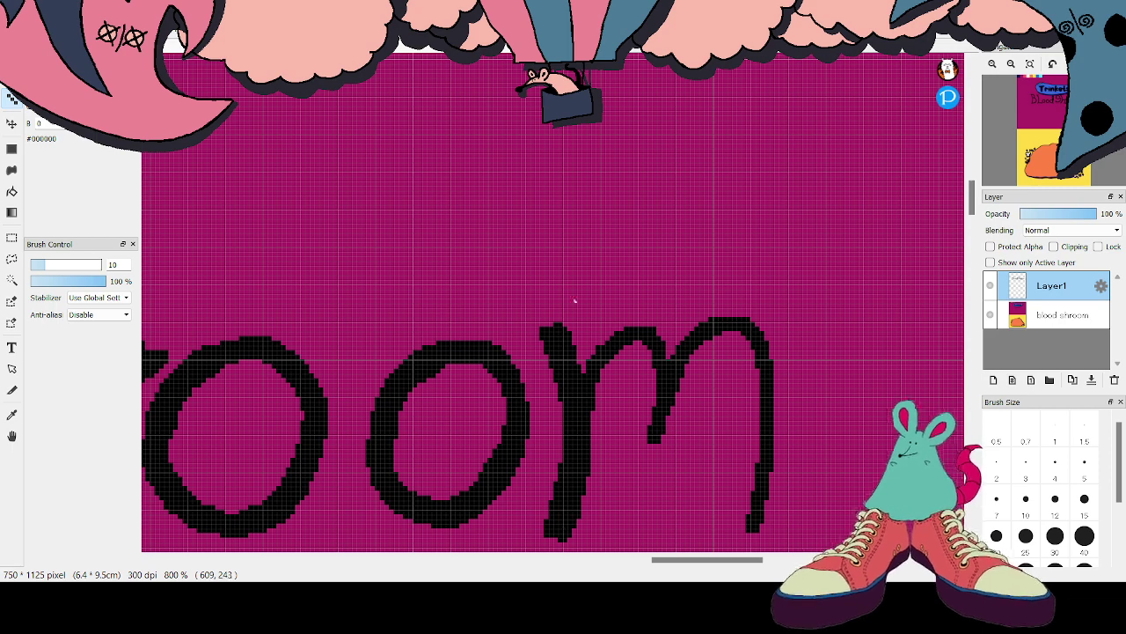
pyautogui.moveTo(584, 377)
pyautogui.mouseDown()
pyautogui.moveTo(581, 360)
pyautogui.moveTo(633, 318)
pyautogui.moveTo(669, 349)
pyautogui.mouseUp()
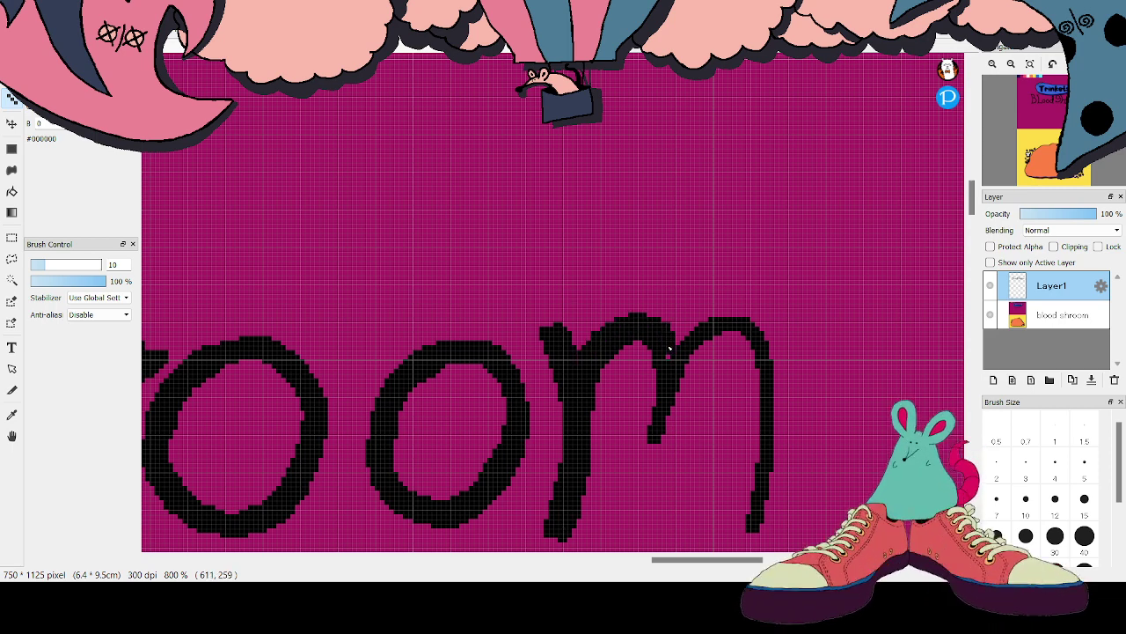
pyautogui.moveTo(666, 400); pyautogui.dragTo(648, 444)
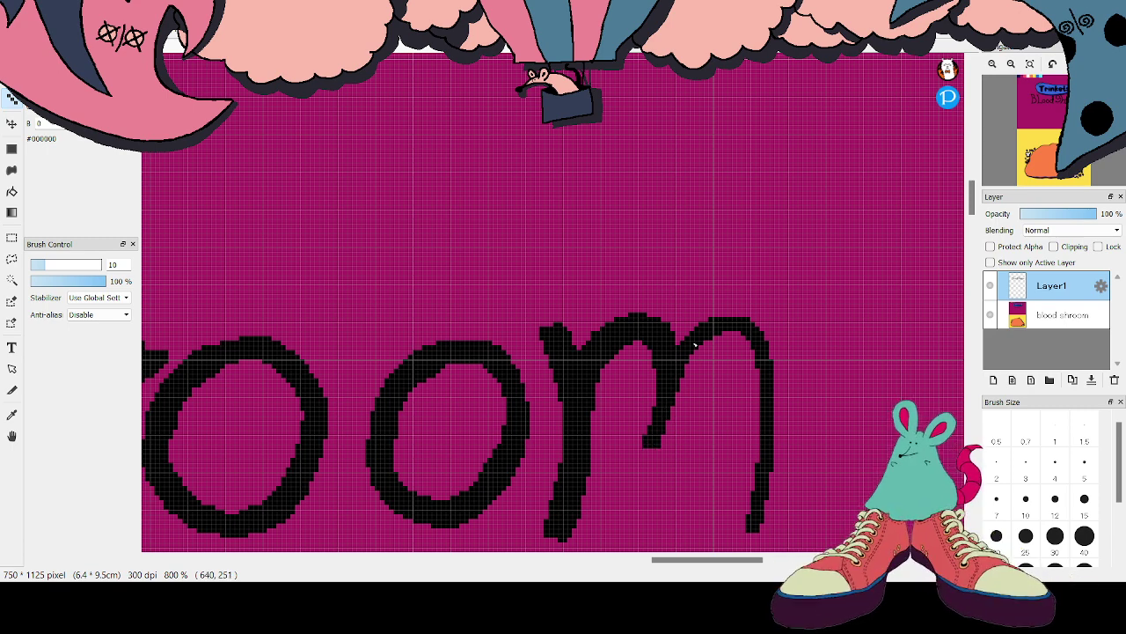
pyautogui.moveTo(678, 347)
pyautogui.mouseDown()
pyautogui.moveTo(701, 315)
pyautogui.moveTo(727, 308)
pyautogui.moveTo(756, 318)
pyautogui.moveTo(774, 343)
pyautogui.moveTo(766, 514)
pyautogui.mouseUp()
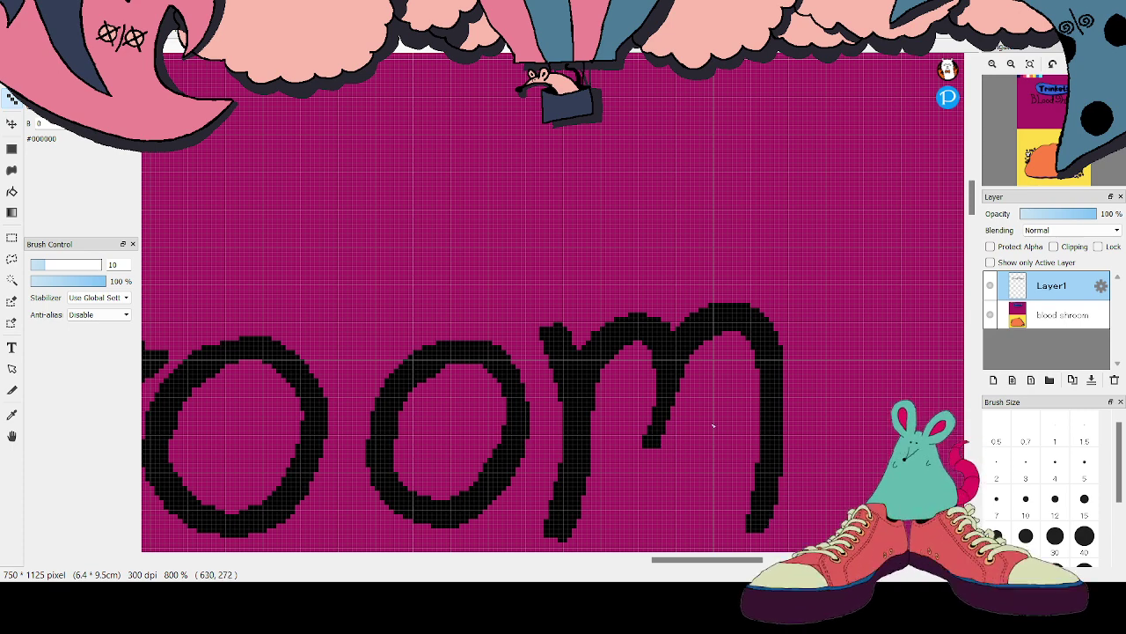
# Add black serifs to the m's upper-left tip, short middle leg and both outer feet, erasing the excess below the left foot
pyautogui.moveTo(973, 186); pyautogui.dragTo(975, 196)
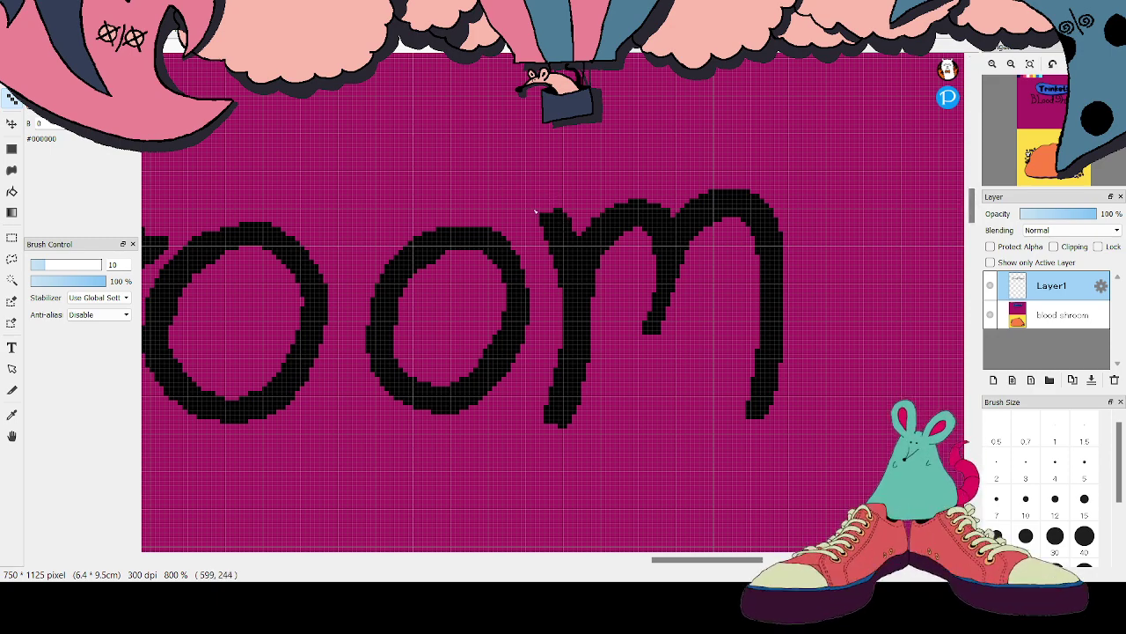
pyautogui.moveTo(540, 219)
pyautogui.mouseDown()
pyautogui.moveTo(526, 206)
pyautogui.moveTo(578, 206)
pyautogui.moveTo(563, 215)
pyautogui.mouseUp()
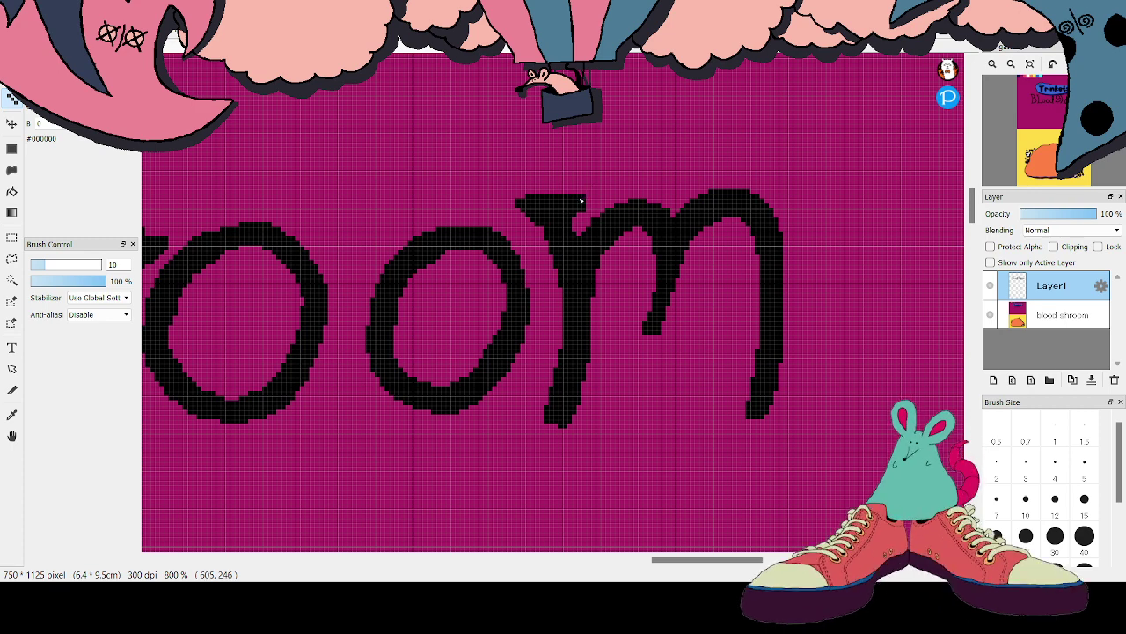
pyautogui.click(583, 200)
pyautogui.moveTo(647, 329)
pyautogui.mouseDown()
pyautogui.moveTo(664, 294)
pyautogui.moveTo(658, 343)
pyautogui.mouseUp()
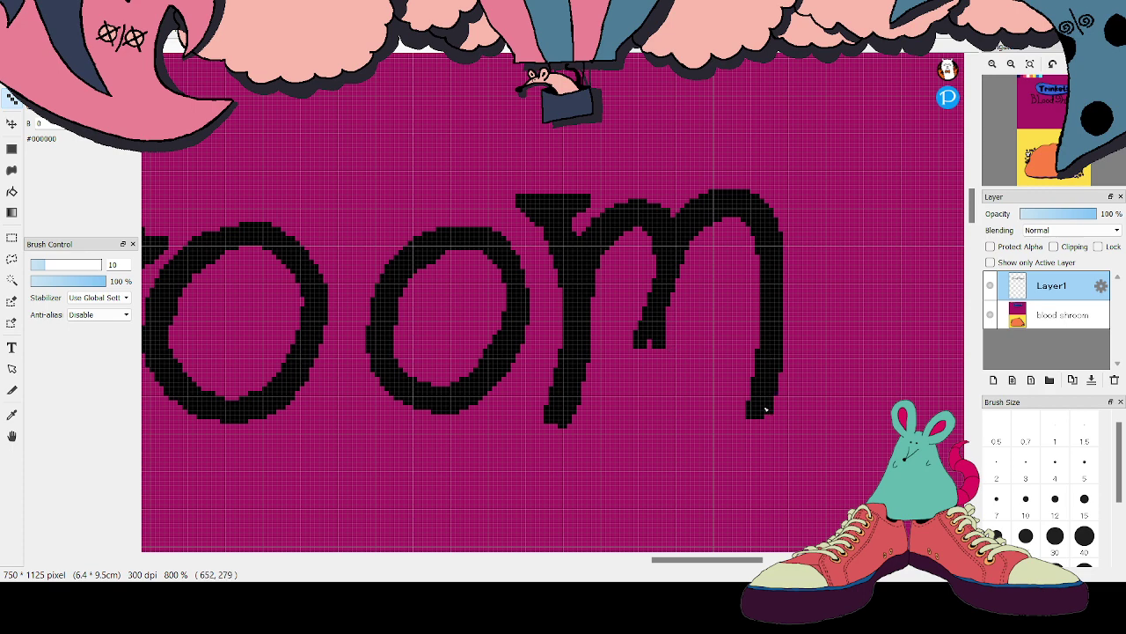
pyautogui.moveTo(553, 408)
pyautogui.mouseDown()
pyautogui.moveTo(535, 428)
pyautogui.moveTo(586, 432)
pyautogui.mouseUp()
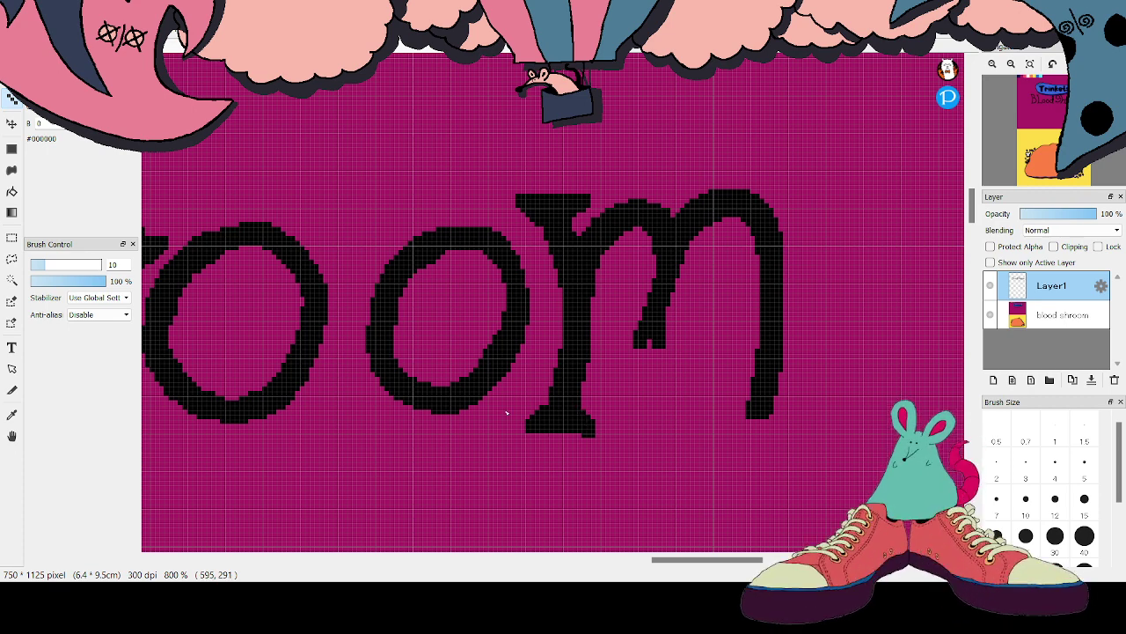
pyautogui.click(12, 99)
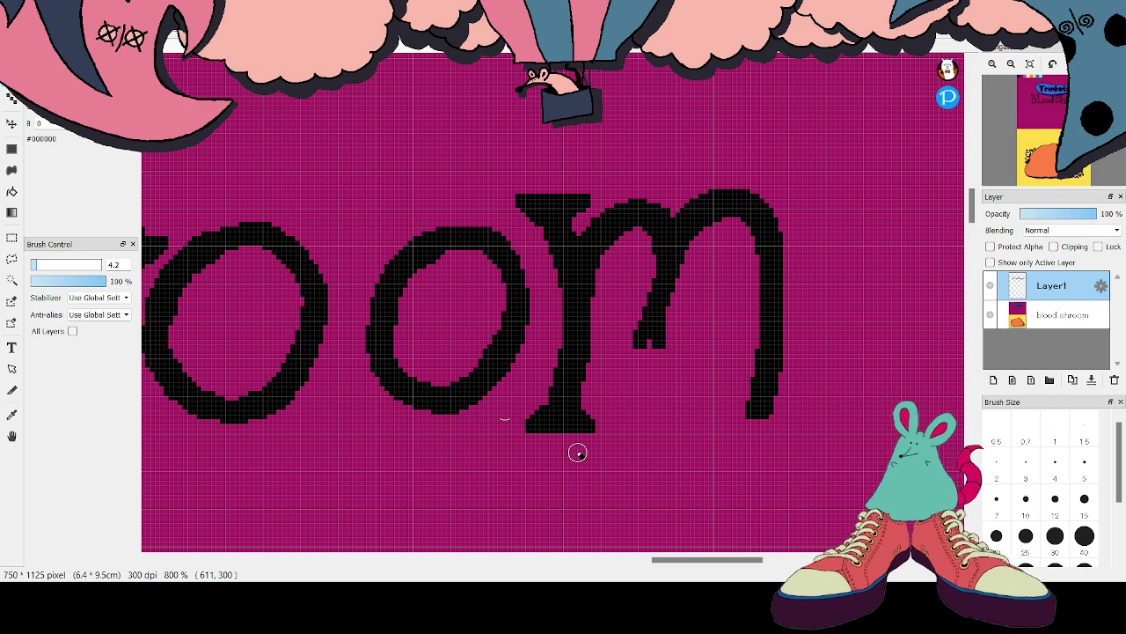
pyautogui.click(12, 101)
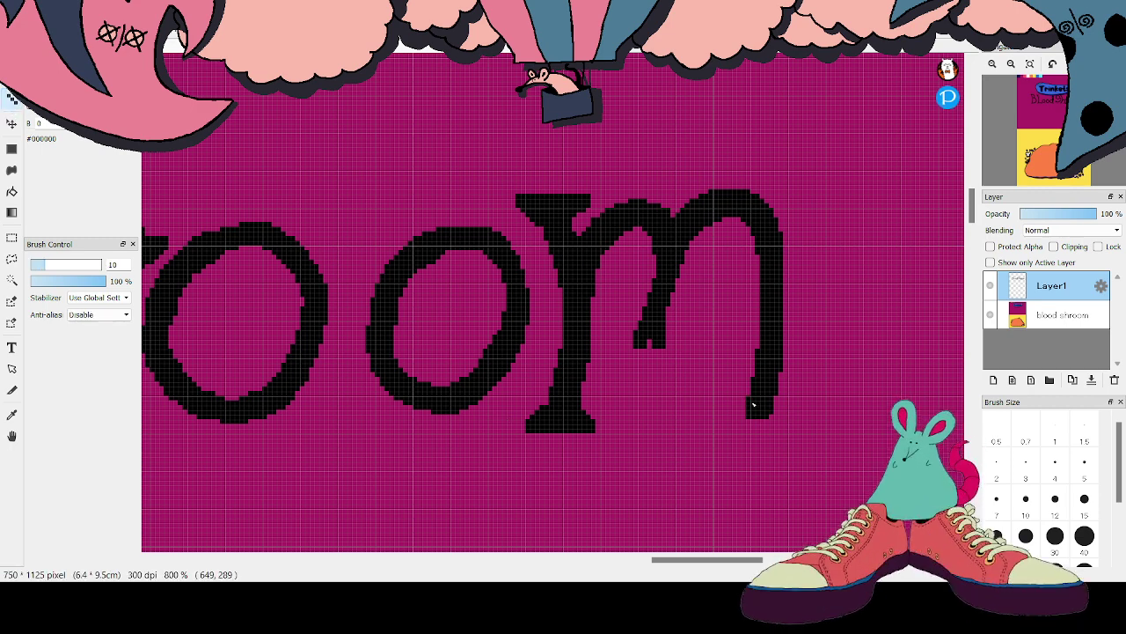
pyautogui.moveTo(753, 404)
pyautogui.mouseDown()
pyautogui.moveTo(730, 421)
pyautogui.moveTo(784, 413)
pyautogui.mouseUp()
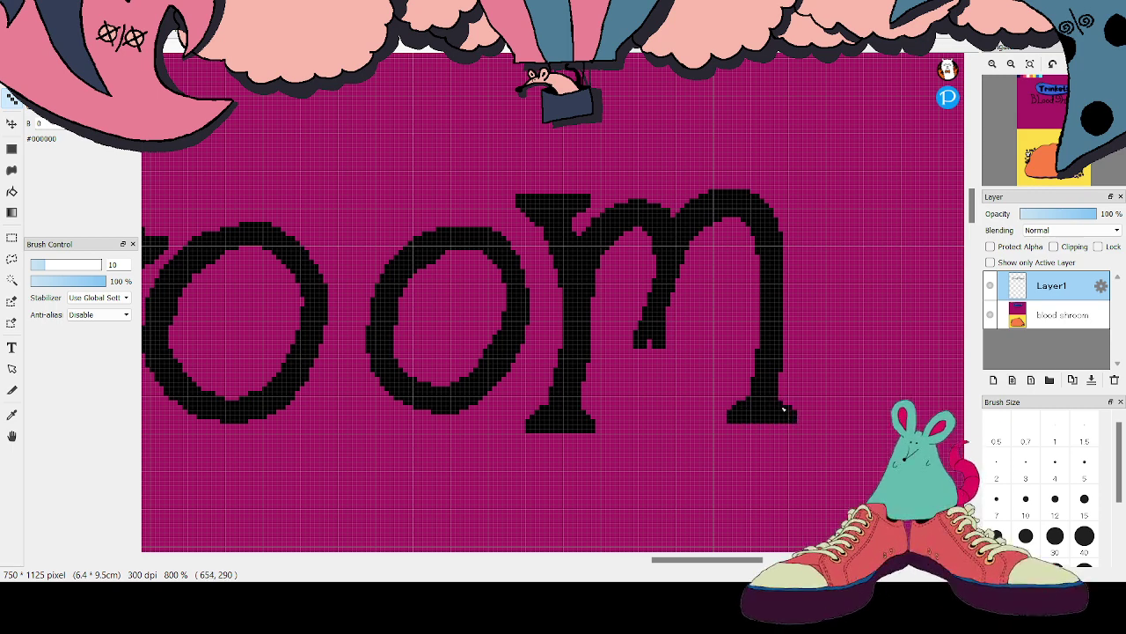
# Add a new layer and fill the letters of Blood with the dark purple sampled from the palette strip
pyautogui.scroll(-5, 1063, 84)
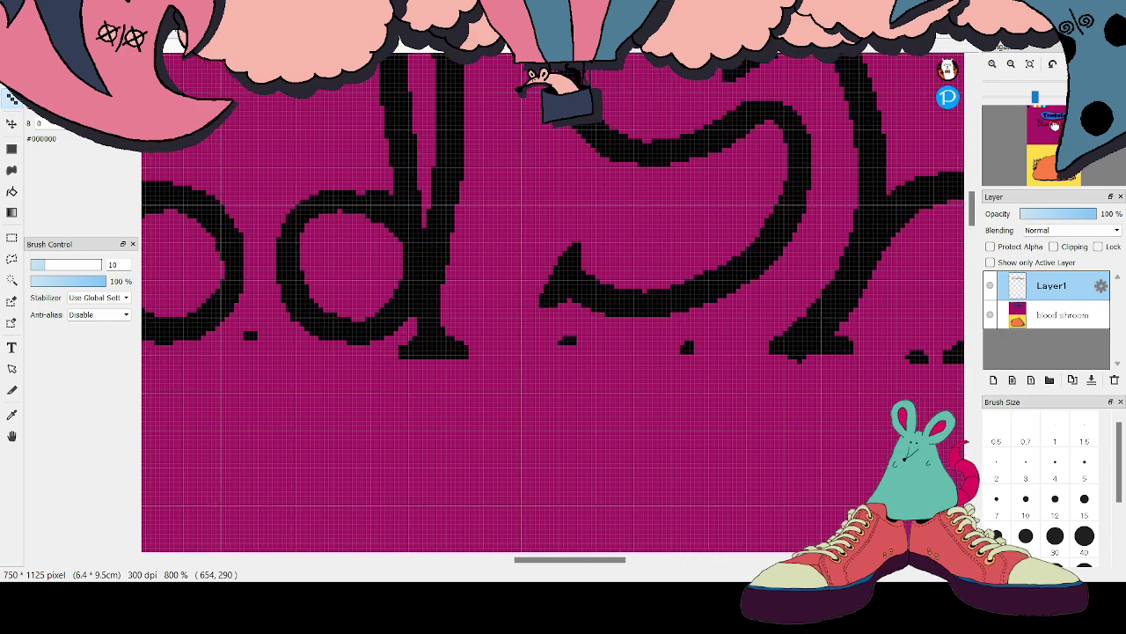
pyautogui.scroll(-2, 1062, 86)
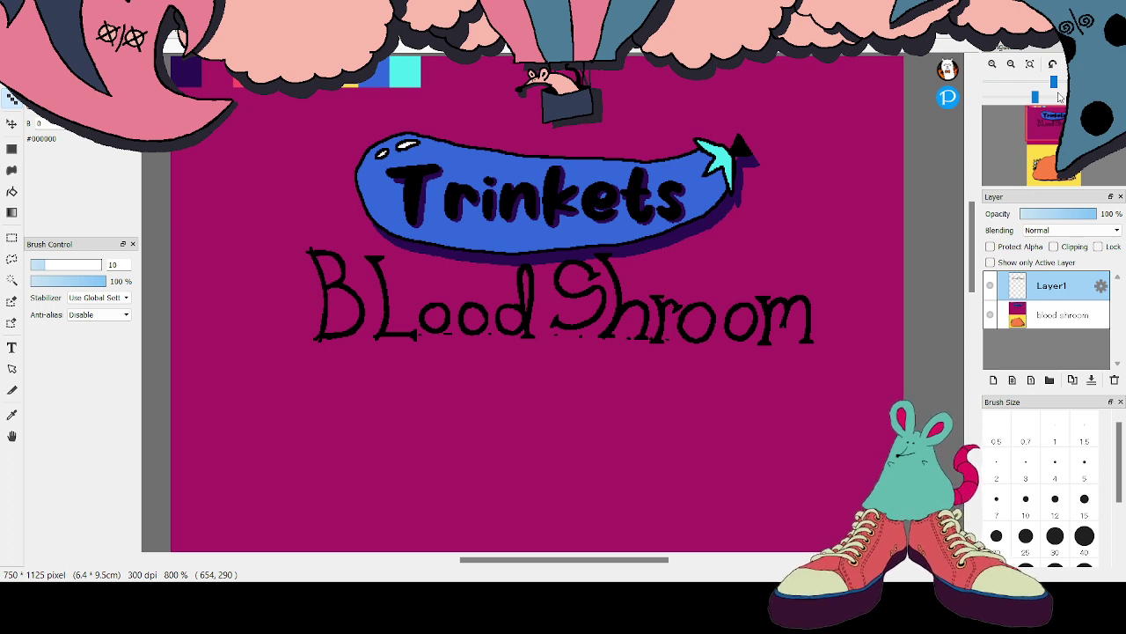
pyautogui.click(994, 379)
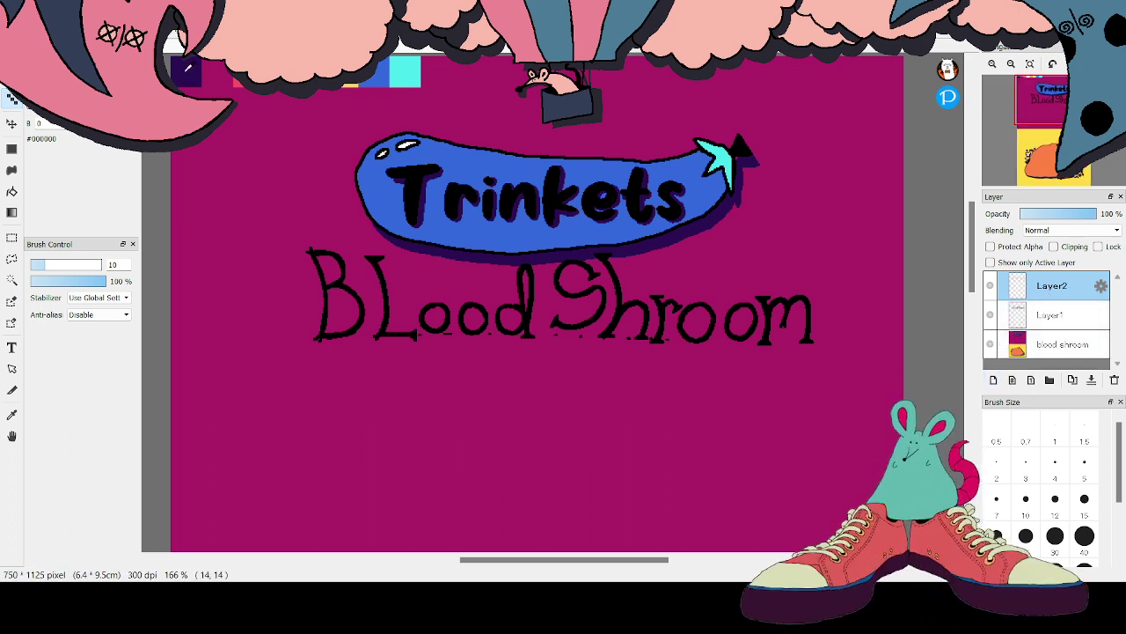
pyautogui.click(186, 70)
pyautogui.click(10, 195)
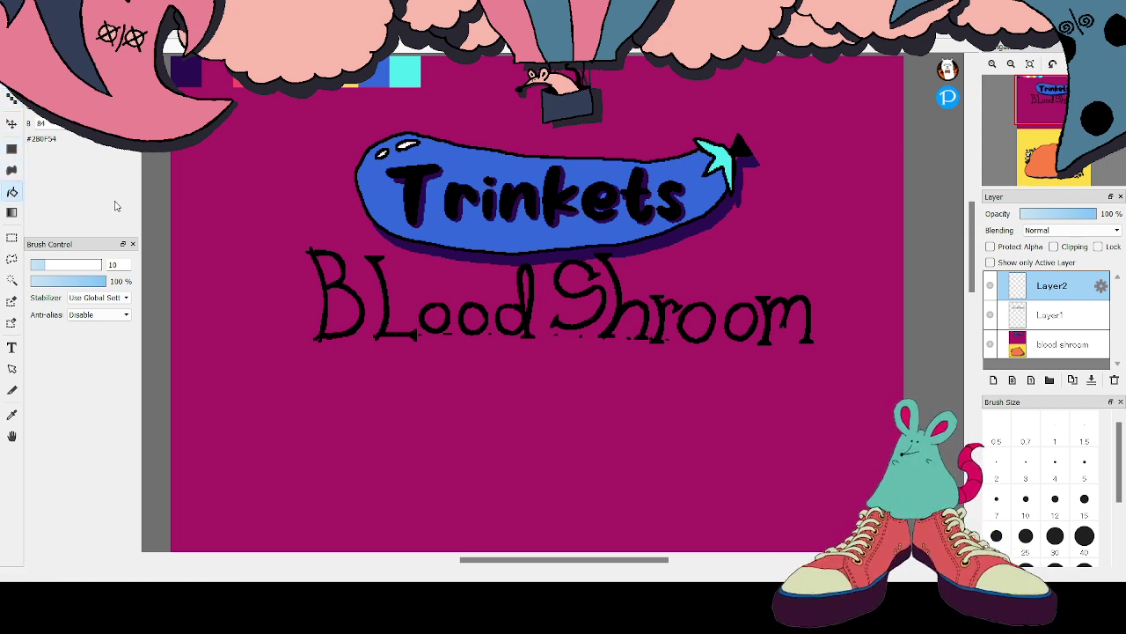
pyautogui.click(317, 252)
pyautogui.click(380, 257)
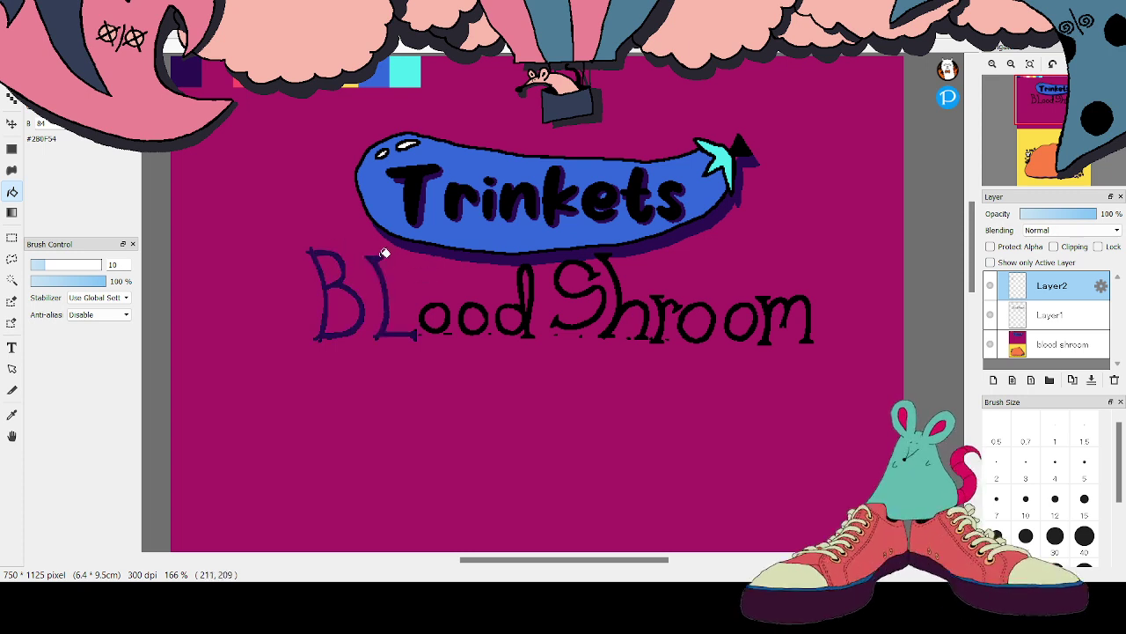
pyautogui.click(428, 312)
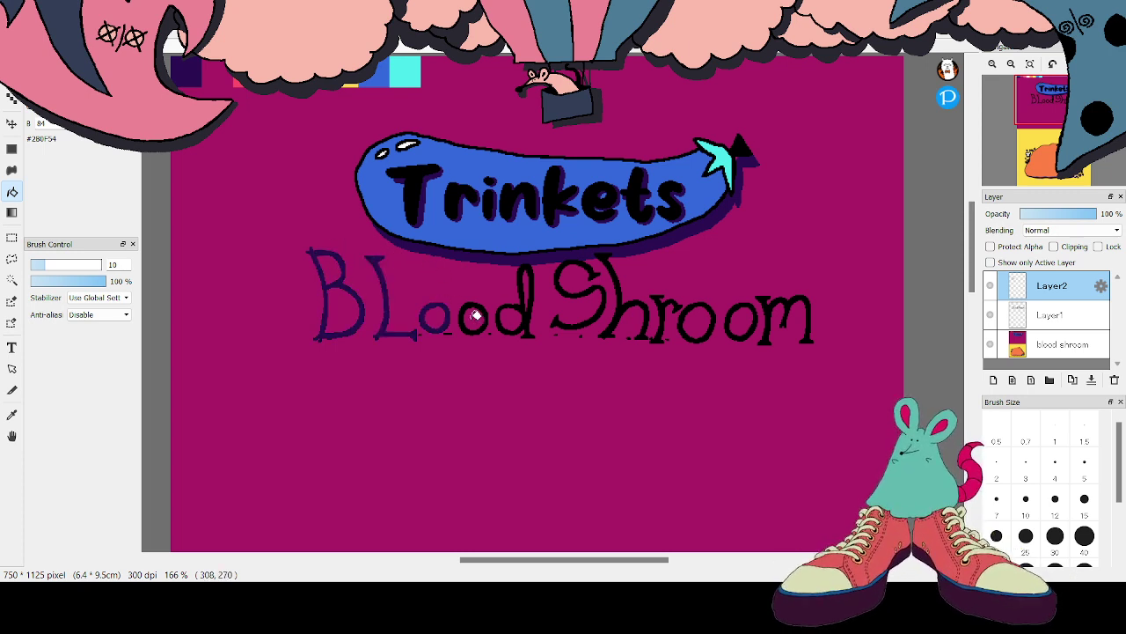
pyautogui.click(466, 309)
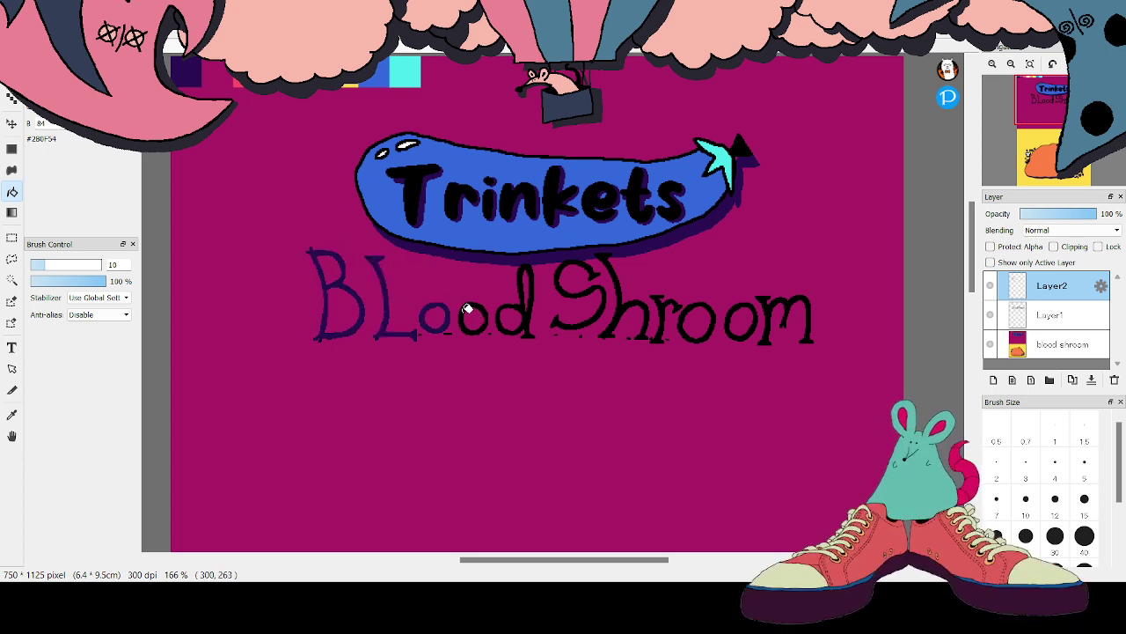
pyautogui.click(530, 309)
# Fill each letter of Shroom with the same dark purple on Layer2
pyautogui.click(599, 258)
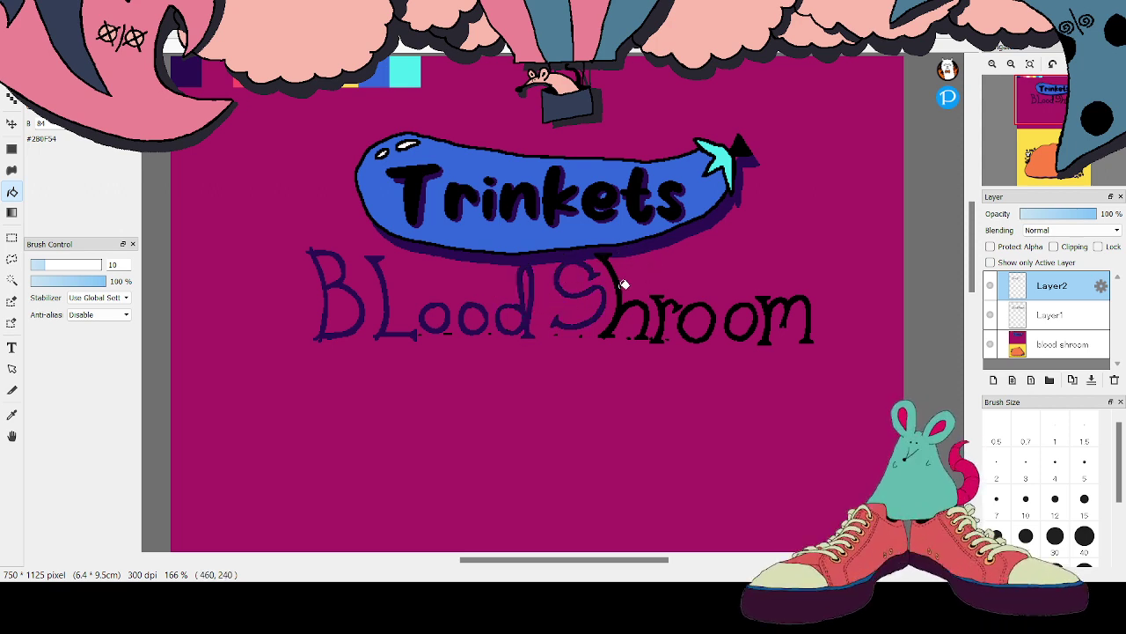
pyautogui.click(624, 286)
pyautogui.click(669, 315)
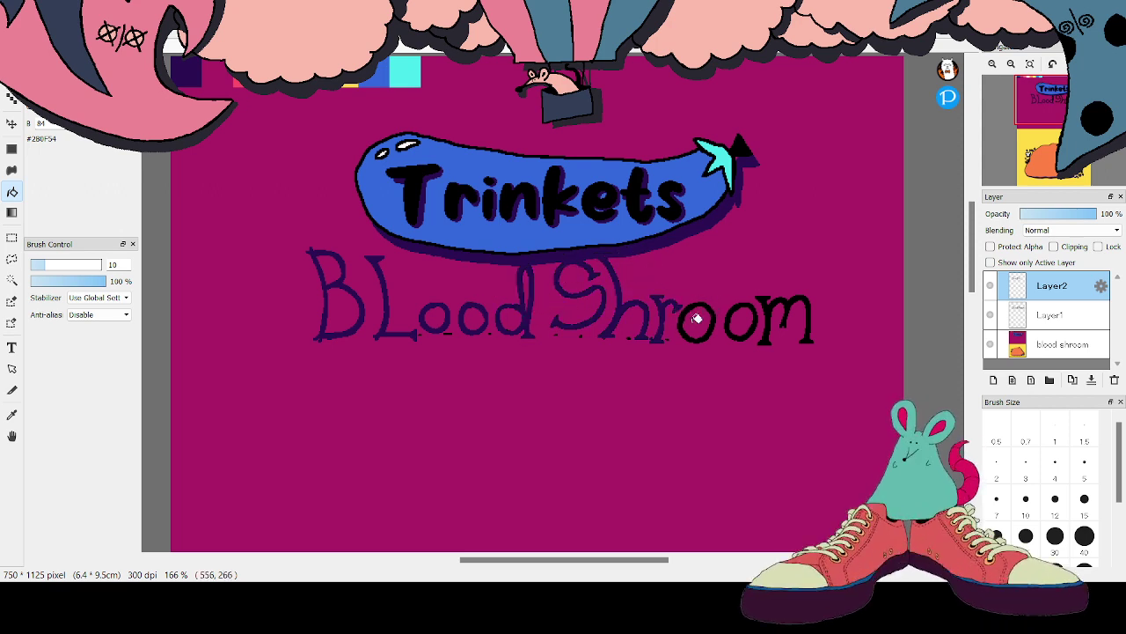
pyautogui.click(692, 315)
pyautogui.click(732, 319)
pyautogui.click(732, 318)
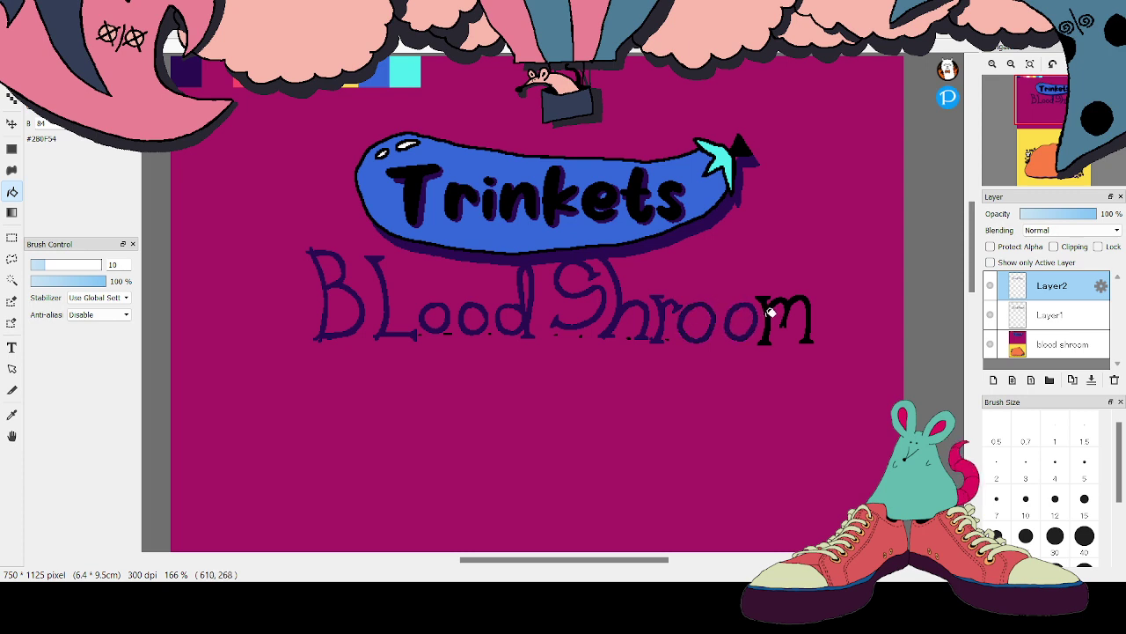
pyautogui.click(772, 306)
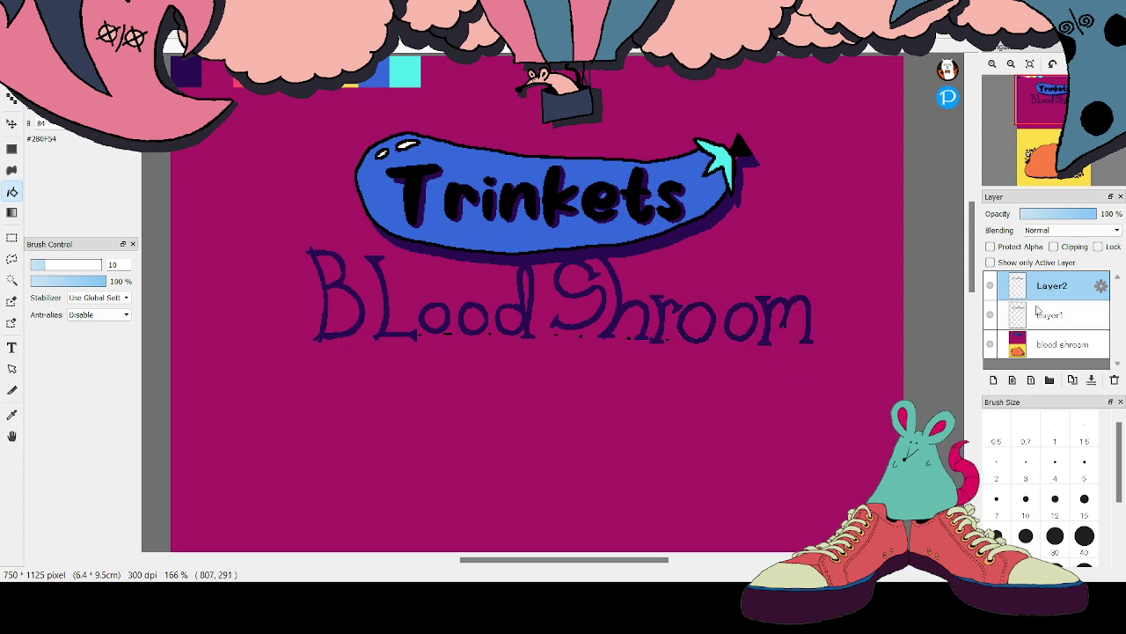
# Place Layer2 beneath Layer1 and offset the purple lettering slightly down and right as a drop shadow for the title
pyautogui.moveTo(1038, 309); pyautogui.dragTo(1044, 322)
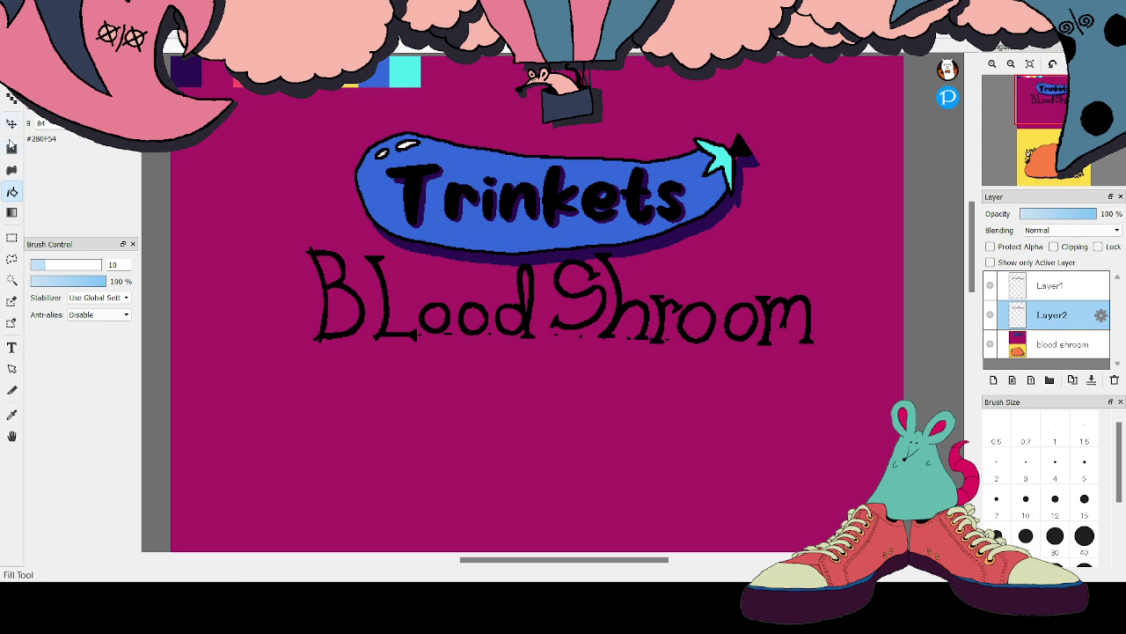
pyautogui.click(12, 124)
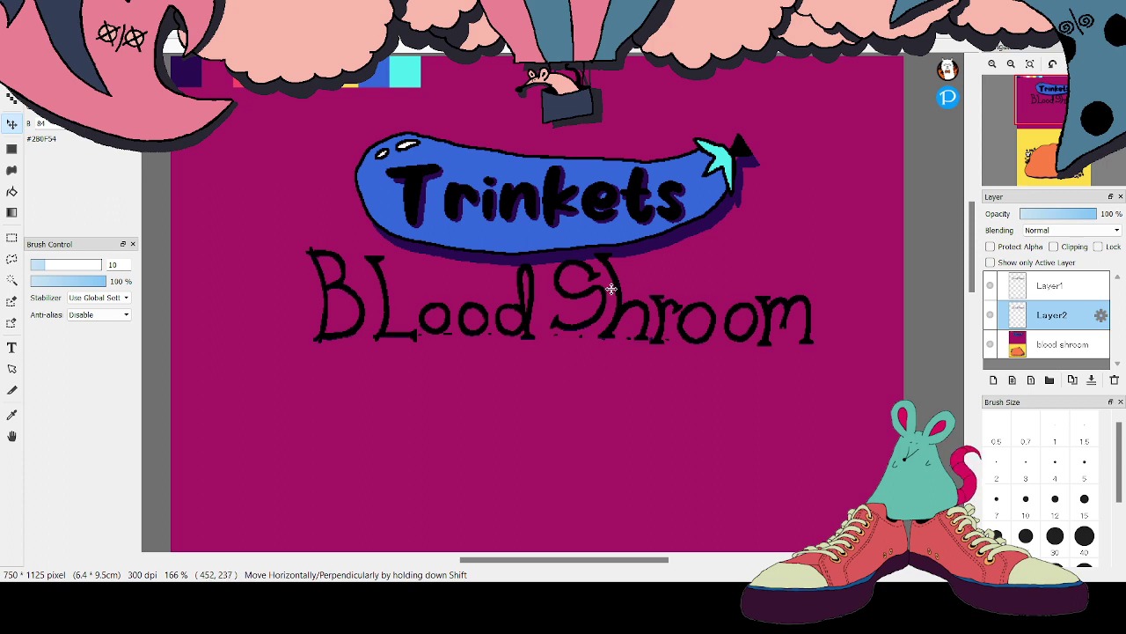
pyautogui.moveTo(604, 291); pyautogui.dragTo(622, 286)
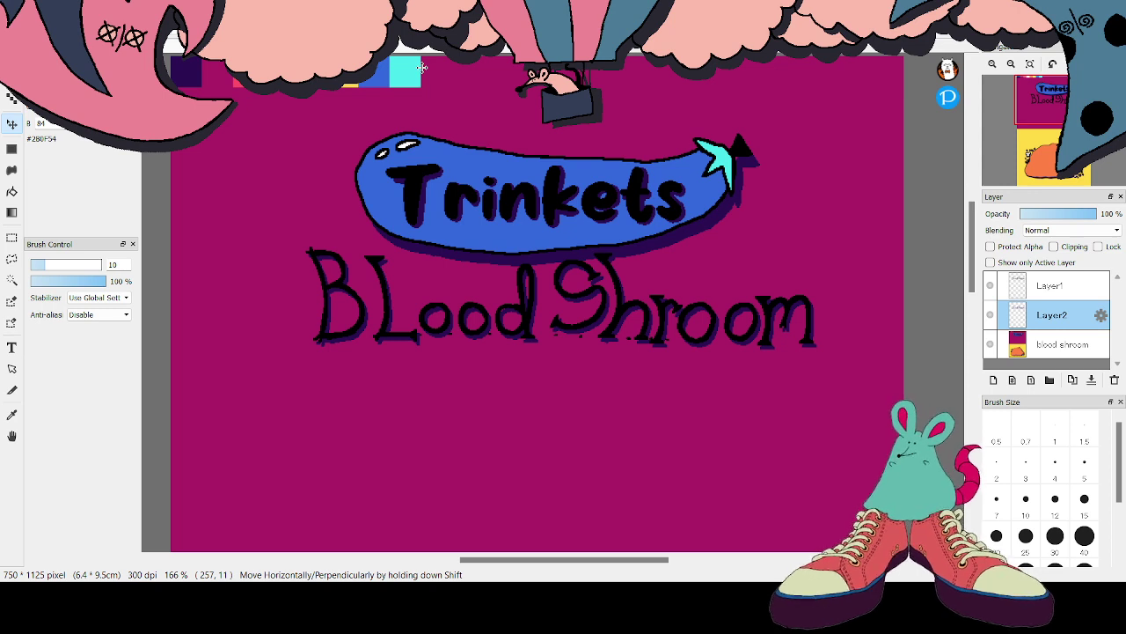
# Merge the black lettering layer into its shadow layer, and merge the result into the blood shroom layer
pyautogui.click(1052, 287)
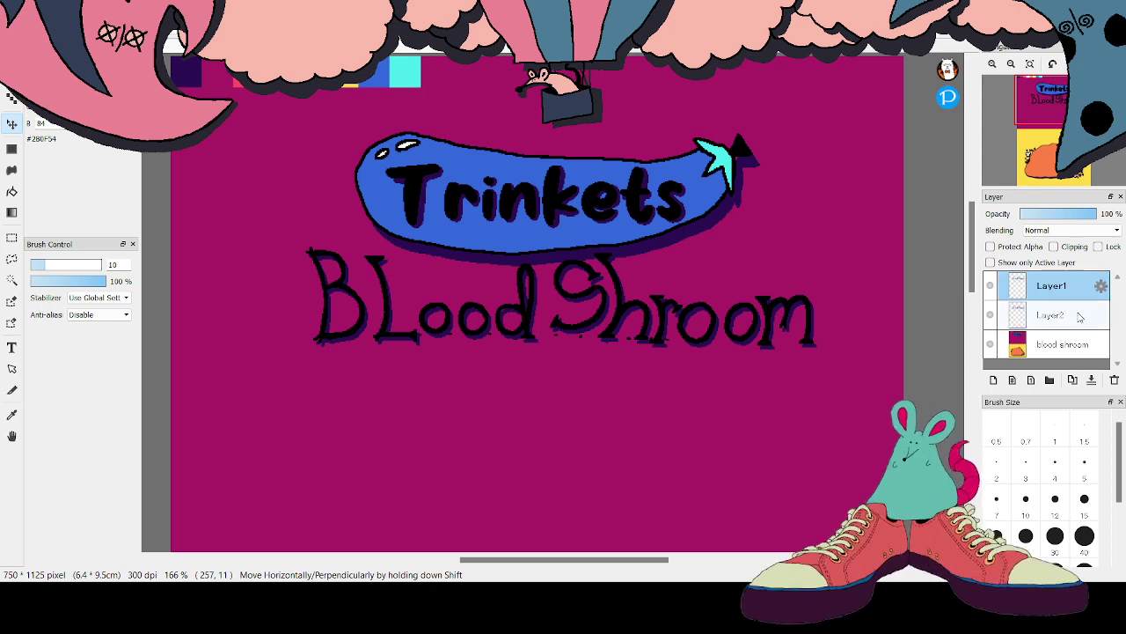
pyautogui.click(1091, 381)
pyautogui.moveTo(1052, 86); pyautogui.dragTo(1040, 95)
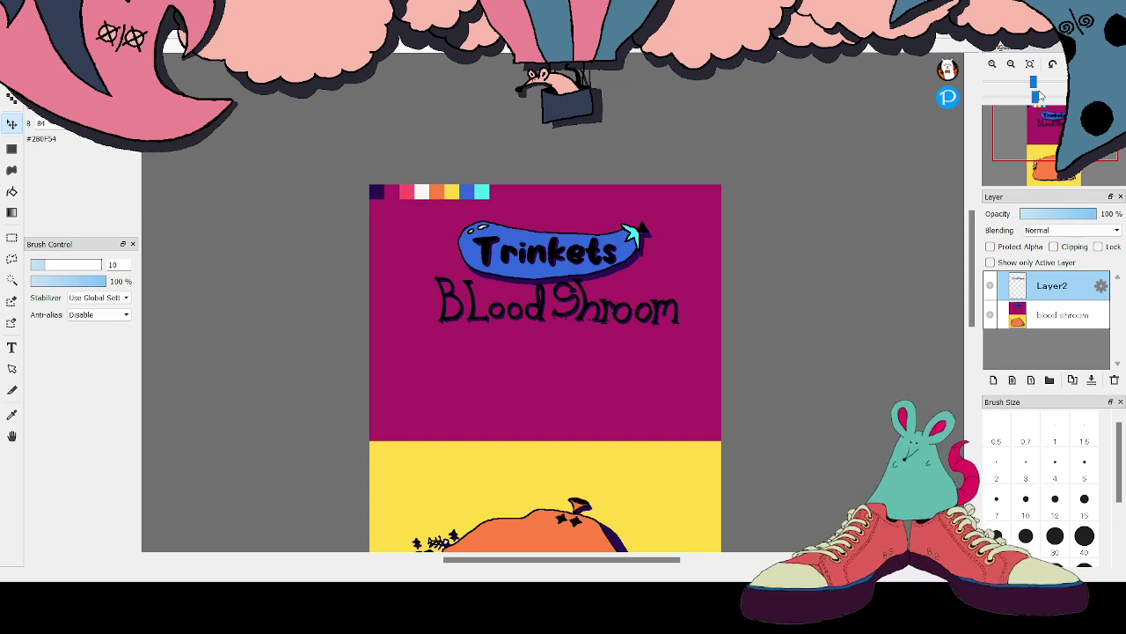
pyautogui.click(1091, 380)
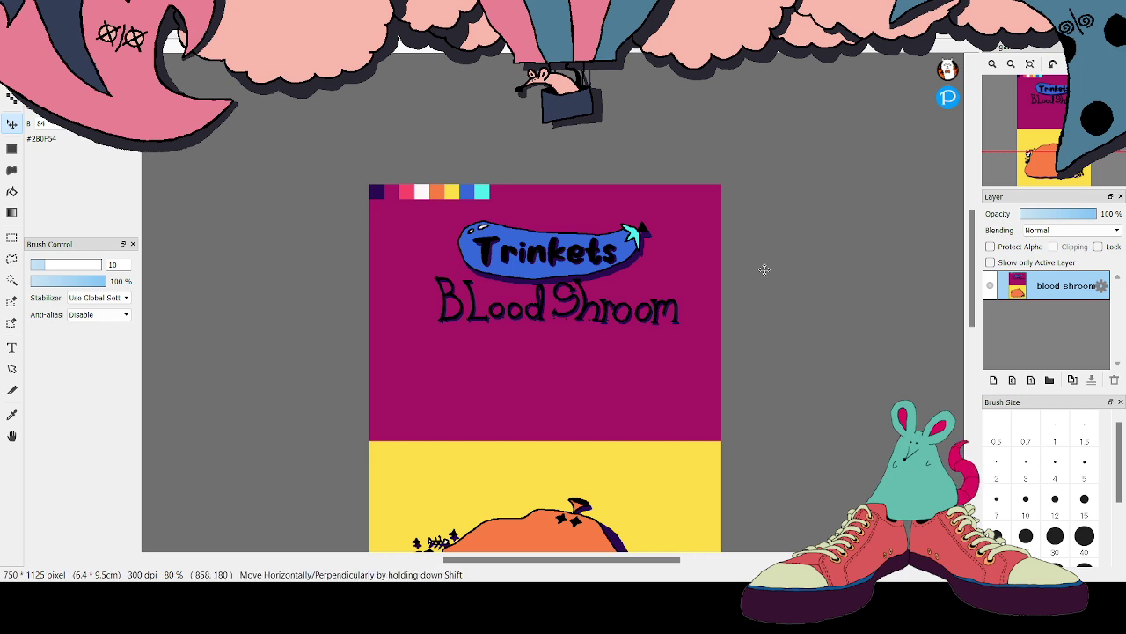
# Add a new layer and draw three long black fangs with an upside-down heart nose above them in the magenta area below the title
pyautogui.click(995, 378)
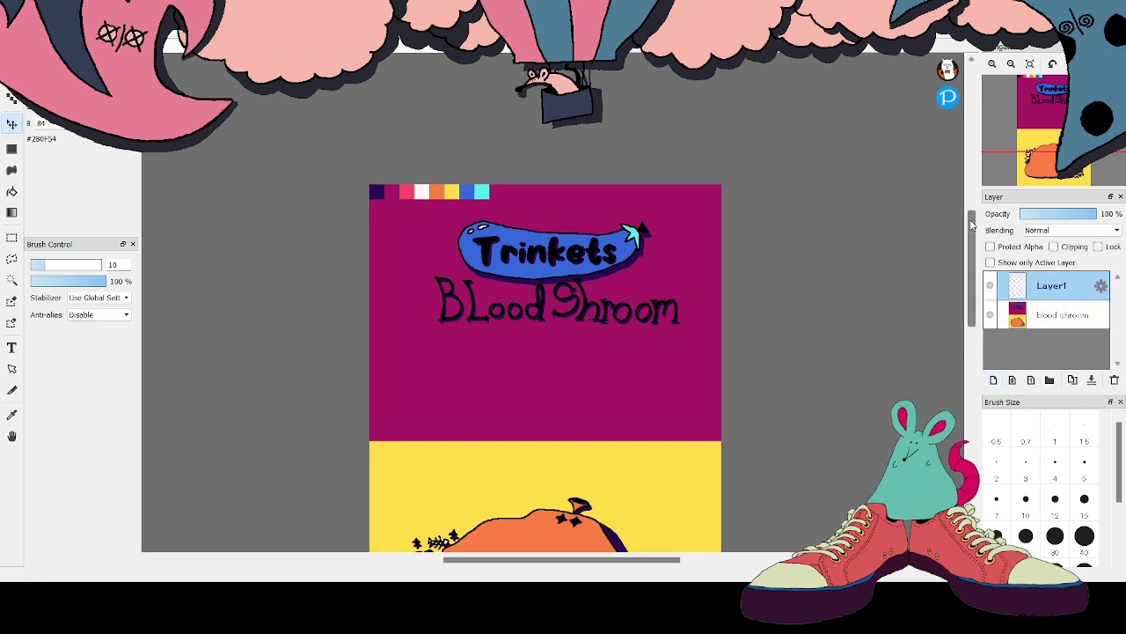
pyautogui.moveTo(972, 226); pyautogui.dragTo(978, 299)
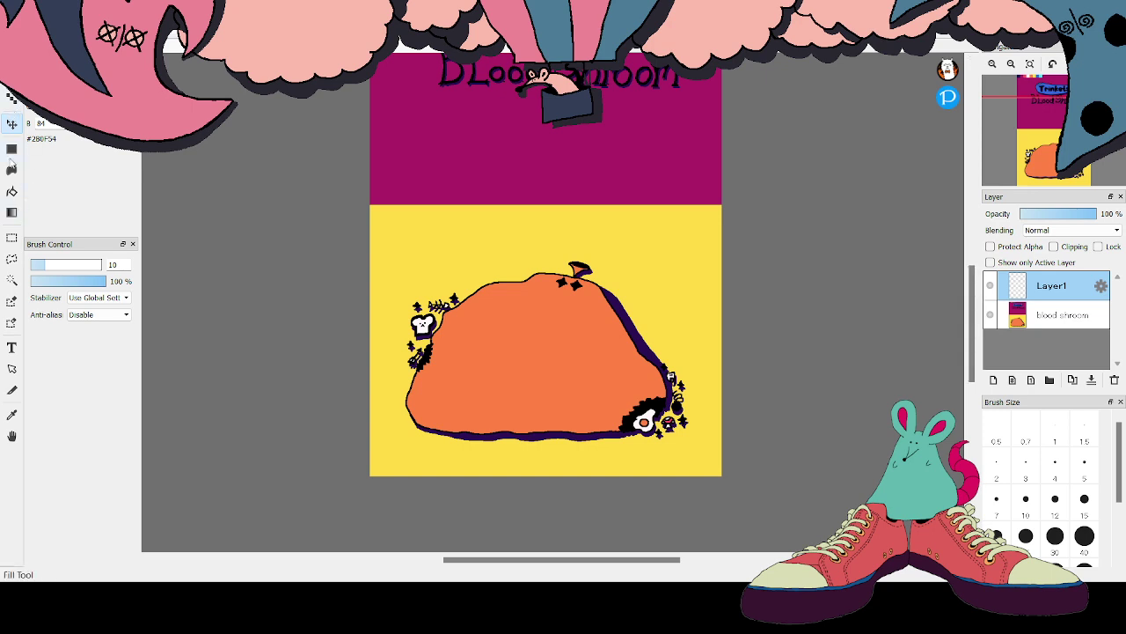
pyautogui.click(12, 98)
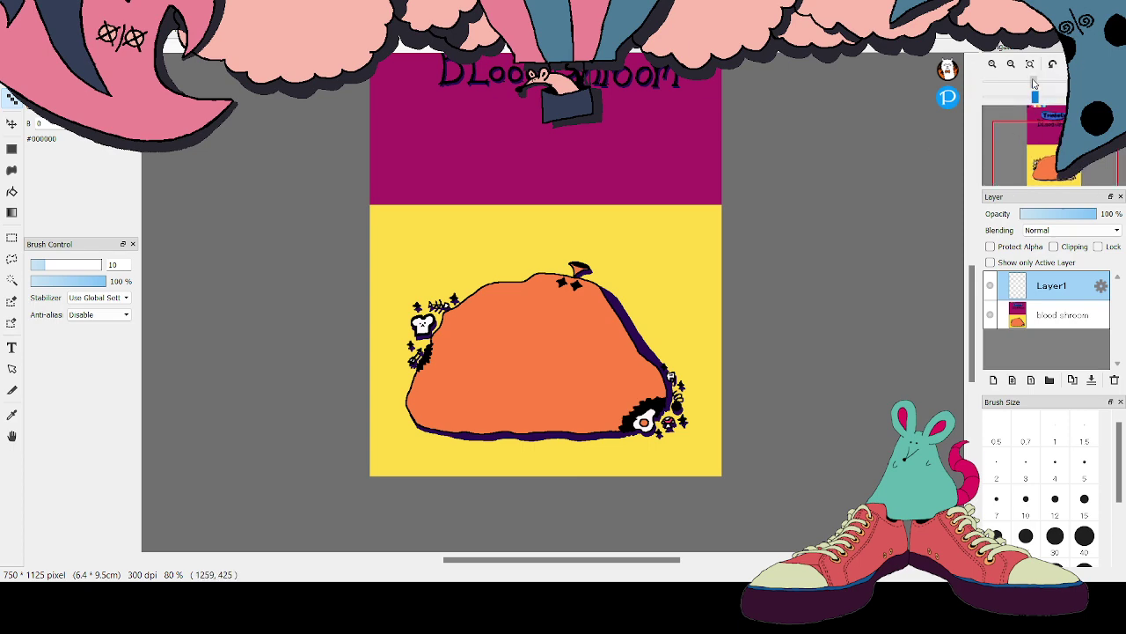
pyautogui.moveTo(1033, 81); pyautogui.dragTo(1063, 81)
pyautogui.scroll(10, 1061, 83)
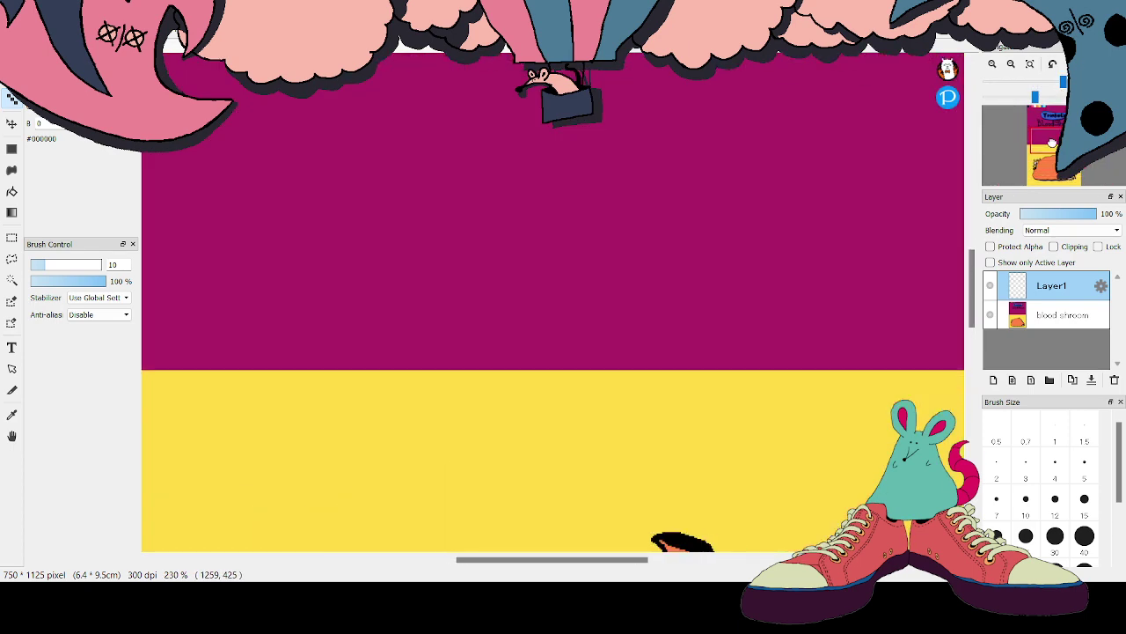
pyautogui.scroll(-2, 1060, 83)
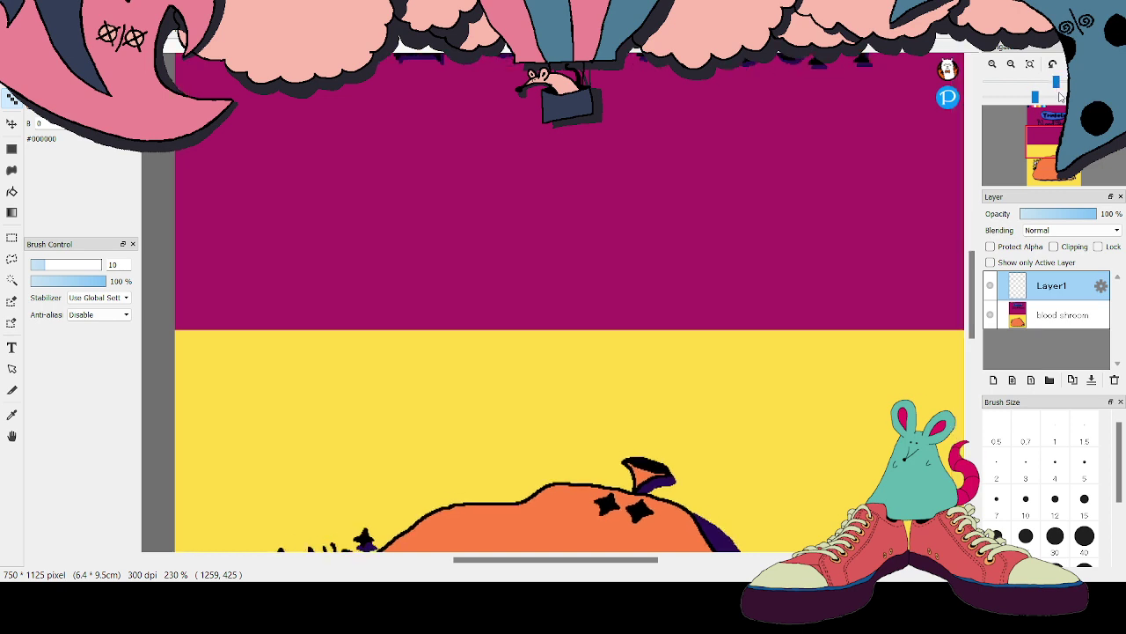
pyautogui.scroll(2, 977, 278)
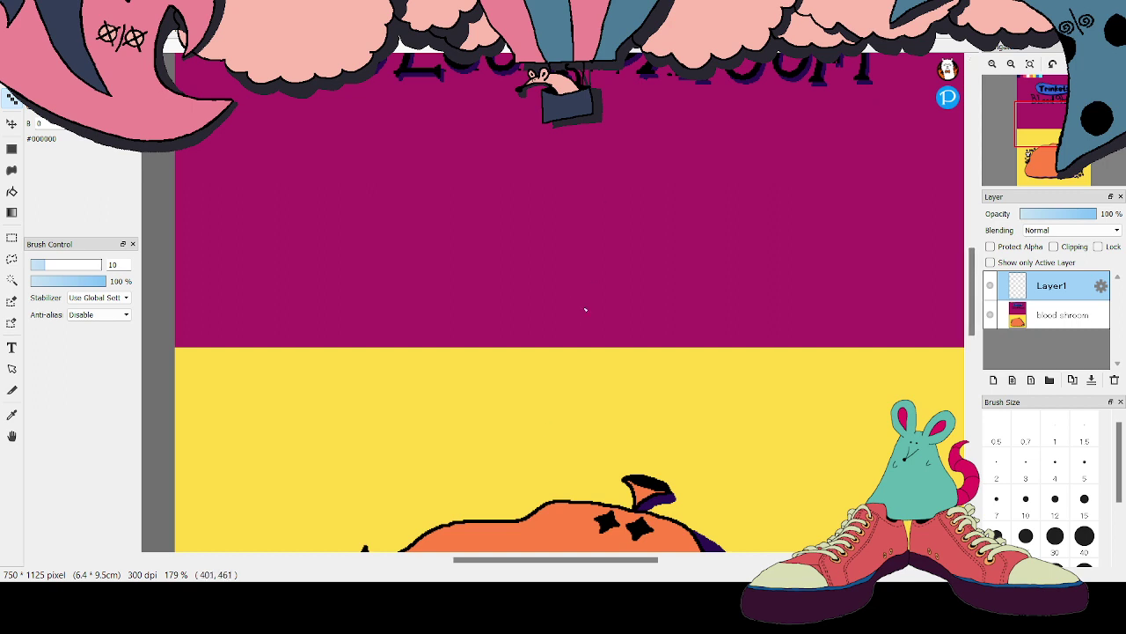
pyautogui.moveTo(557, 231)
pyautogui.mouseDown()
pyautogui.moveTo(581, 327)
pyautogui.moveTo(609, 226)
pyautogui.moveTo(621, 301)
pyautogui.moveTo(645, 218)
pyautogui.moveTo(659, 327)
pyautogui.moveTo(691, 238)
pyautogui.mouseUp()
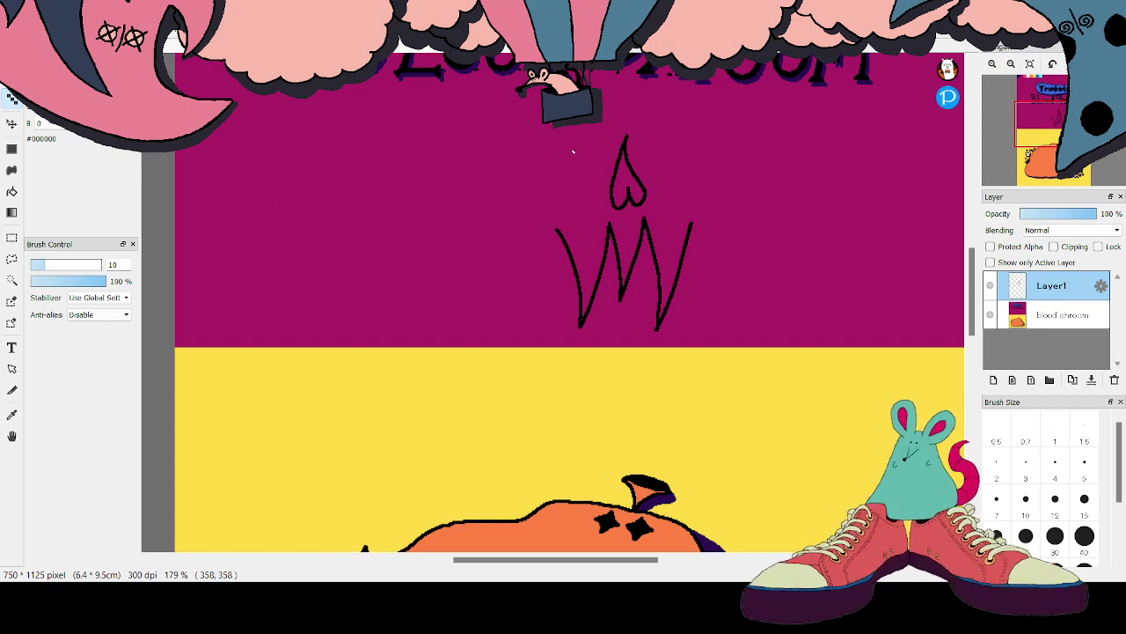
# Draw slanted oval eye sockets on both sides of the nose, undoing and redrawing the left one
pyautogui.moveTo(568, 140); pyautogui.dragTo(532, 162)
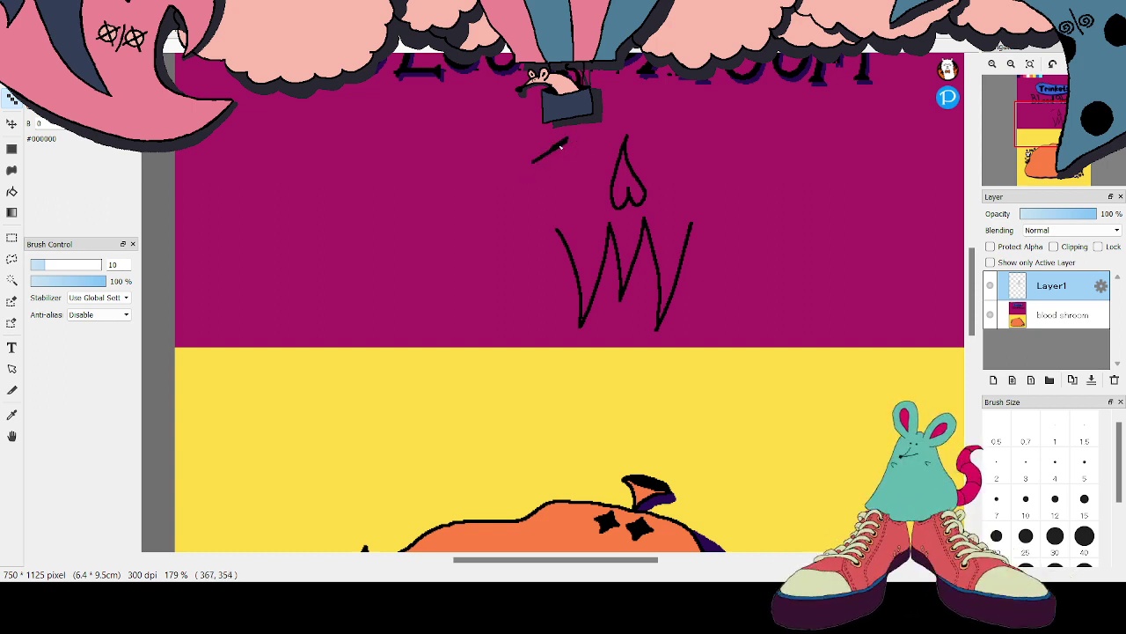
pyautogui.hotkey('ctrl', 'z')
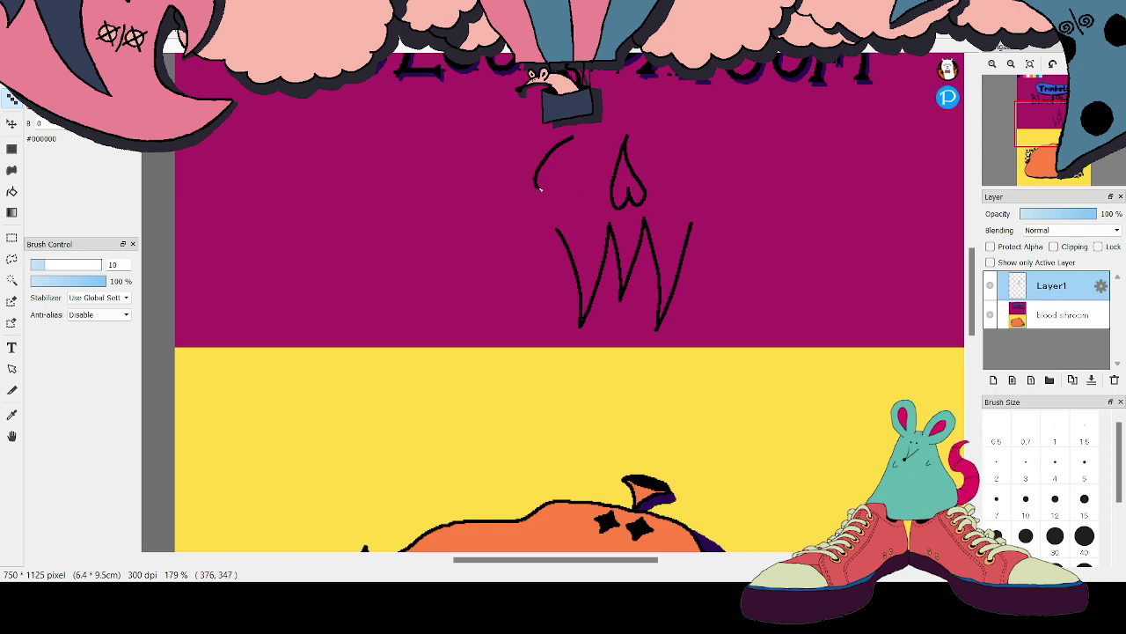
pyautogui.moveTo(541, 189); pyautogui.dragTo(601, 142)
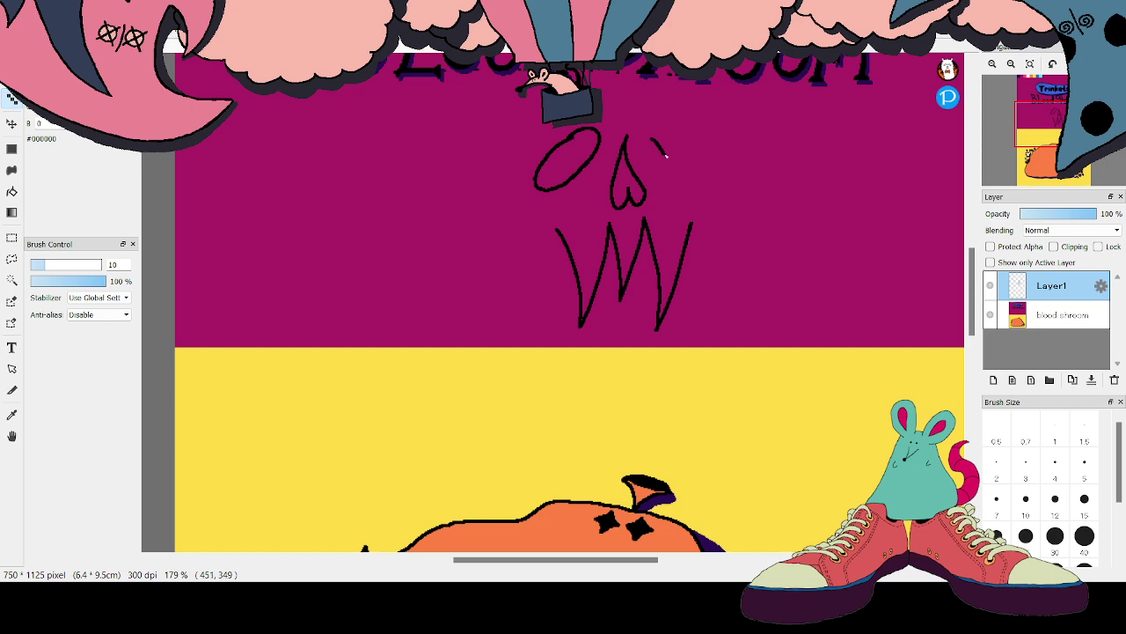
pyautogui.moveTo(695, 176)
pyautogui.mouseDown()
pyautogui.moveTo(721, 147)
pyautogui.moveTo(673, 119)
pyautogui.mouseUp()
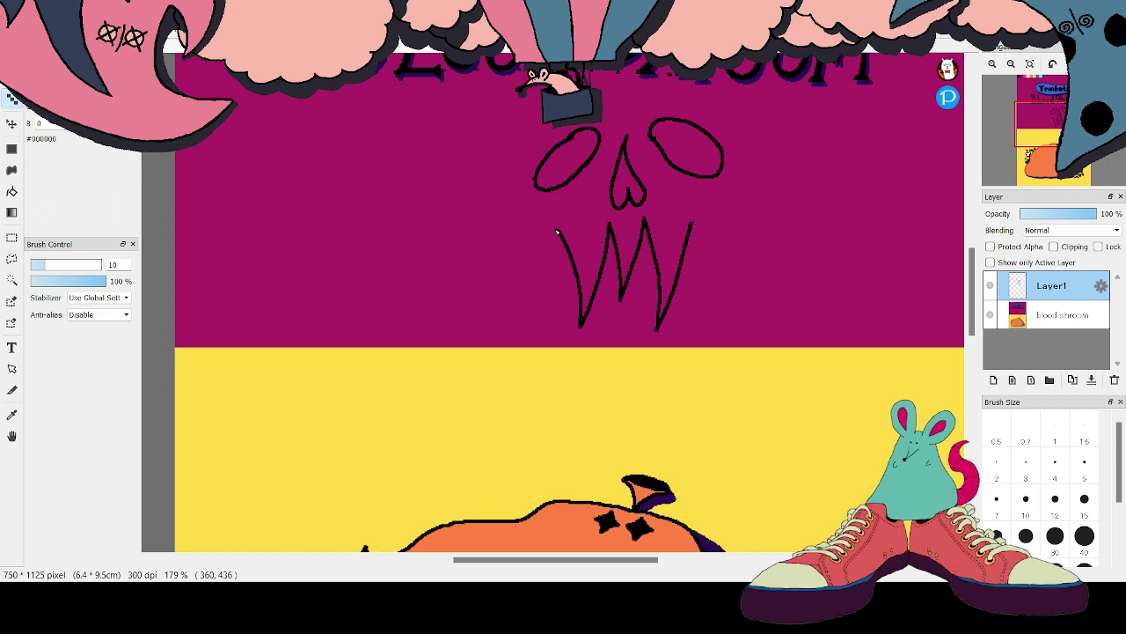
# Outline a wide pointed mushroom cap around the face and a stalk behind the fangs flaring to a rounded base, redoing the stalk's first stroke
pyautogui.moveTo(461, 240)
pyautogui.mouseDown()
pyautogui.moveTo(337, 245)
pyautogui.moveTo(430, 152)
pyautogui.moveTo(519, 112)
pyautogui.moveTo(622, 90)
pyautogui.moveTo(728, 101)
pyautogui.moveTo(781, 173)
pyautogui.moveTo(899, 226)
pyautogui.mouseUp()
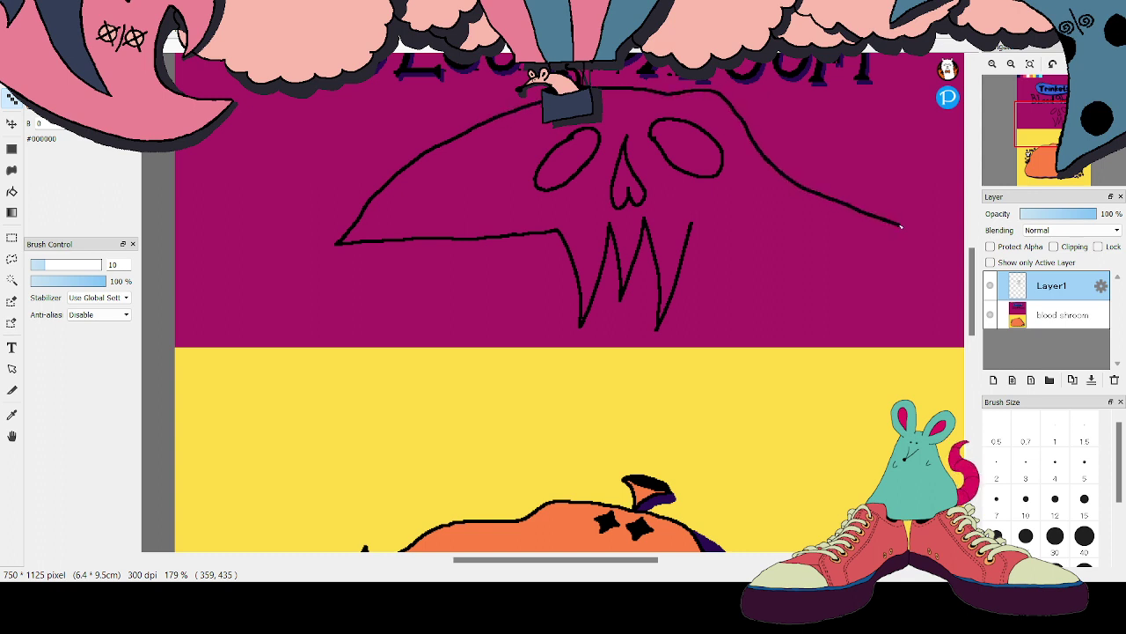
pyautogui.moveTo(691, 226); pyautogui.dragTo(809, 231)
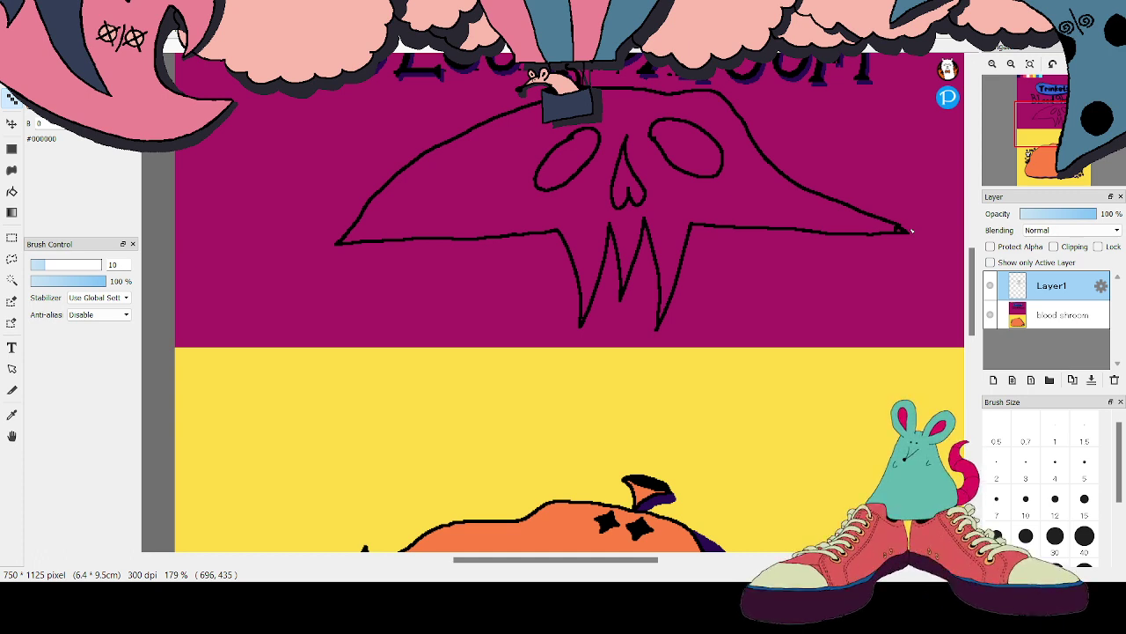
pyautogui.hscroll(2, 568, 563)
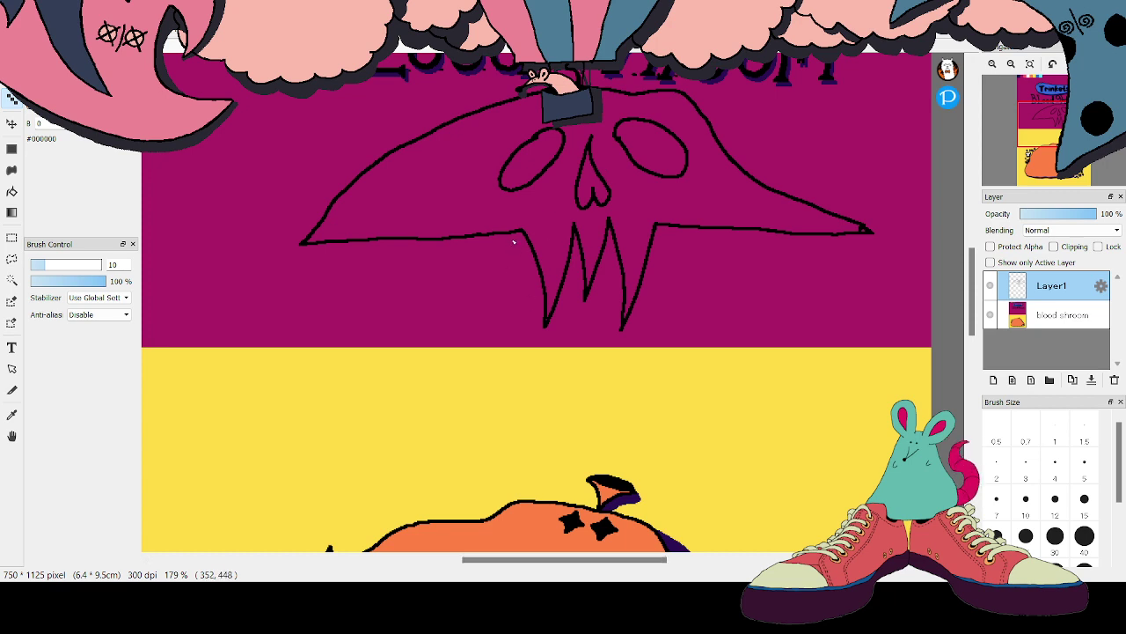
pyautogui.moveTo(514, 234); pyautogui.dragTo(521, 278)
pyautogui.hotkey('ctrl', 'z')
pyautogui.moveTo(521, 233)
pyautogui.mouseDown()
pyautogui.moveTo(500, 274)
pyautogui.moveTo(443, 327)
pyautogui.moveTo(430, 365)
pyautogui.moveTo(452, 380)
pyautogui.moveTo(511, 395)
pyautogui.moveTo(631, 397)
pyautogui.moveTo(730, 369)
pyautogui.moveTo(672, 319)
pyautogui.moveTo(656, 275)
pyautogui.mouseUp()
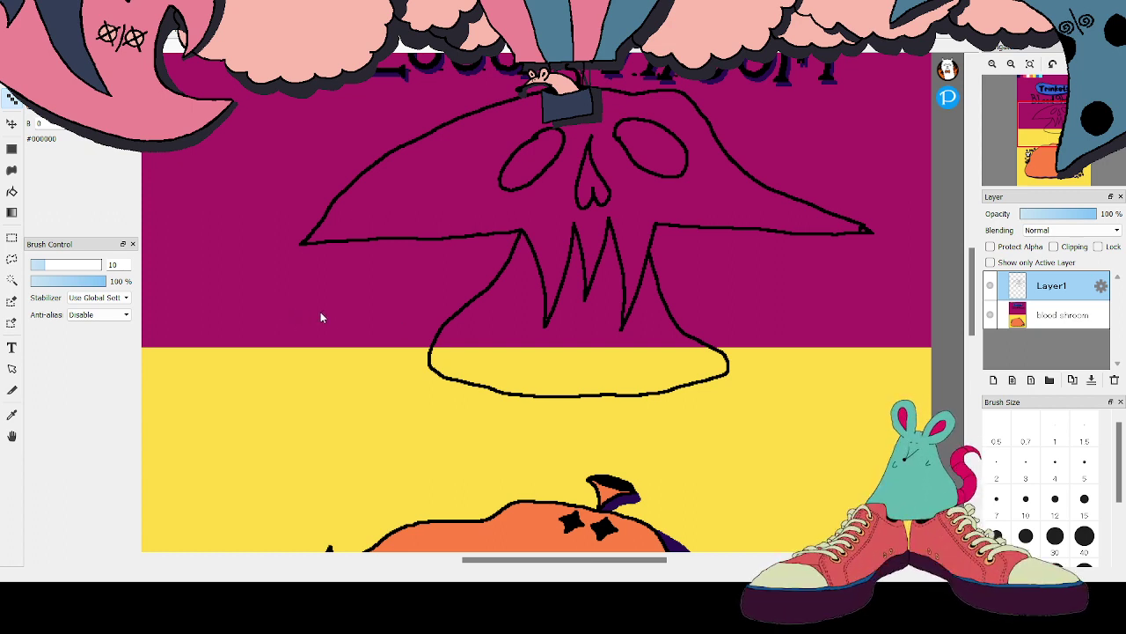
# Paste the reference screenshot as a new layer and shift it so the skull-faced mushroom sketch lies on the canvas
pyautogui.hotkey('ctrl', 'v')
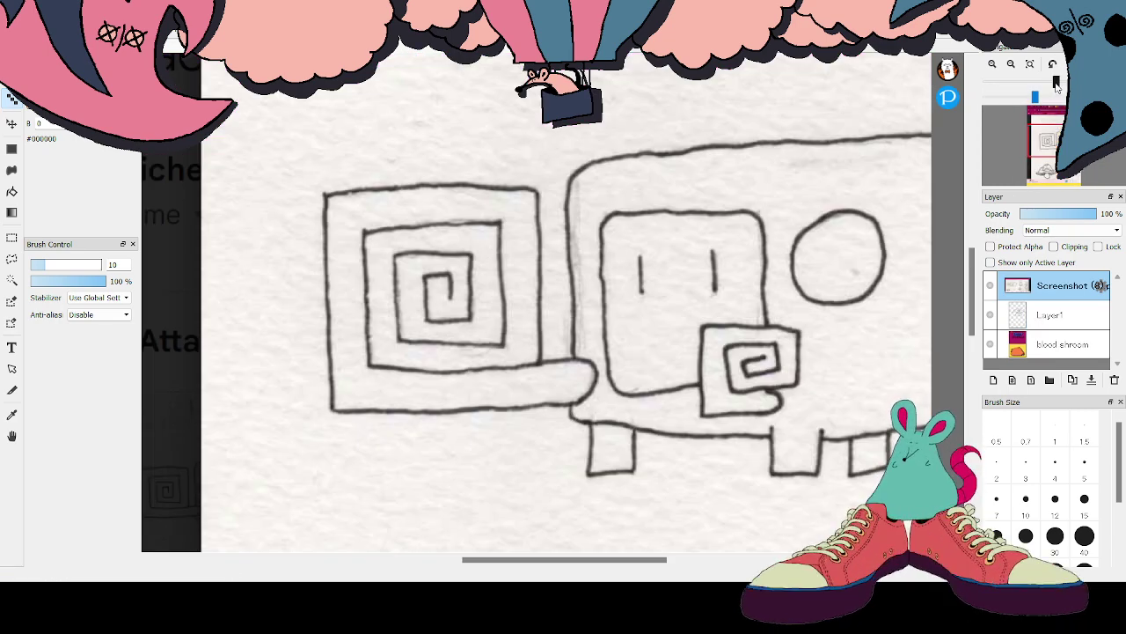
pyautogui.scroll(-3, 1059, 91)
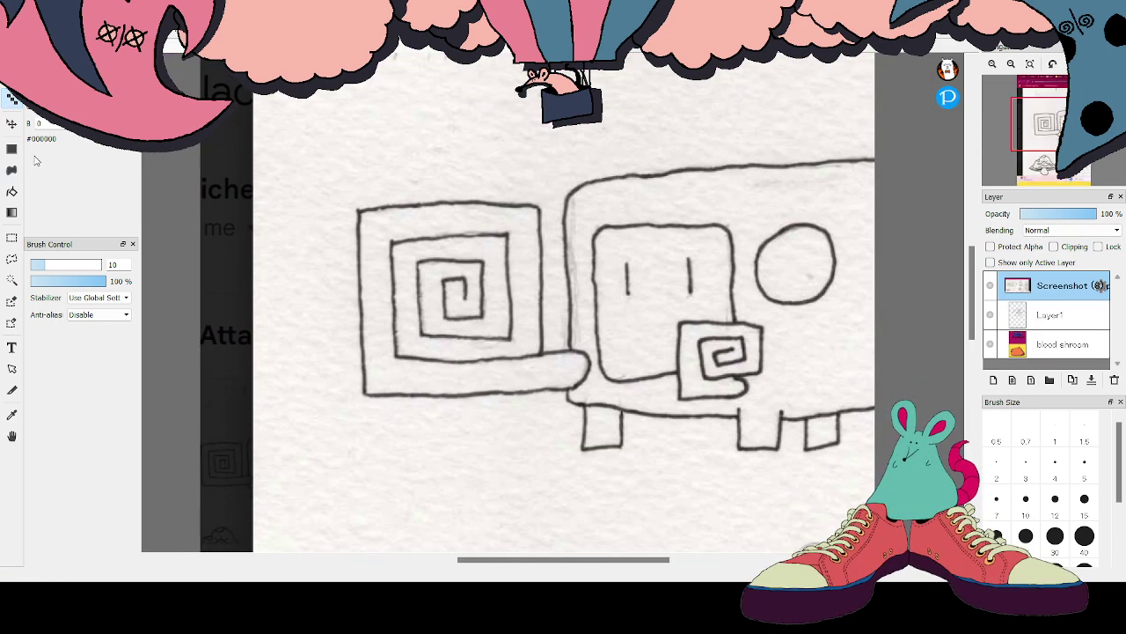
pyautogui.press('v')
pyautogui.moveTo(759, 255)
pyautogui.mouseDown()
pyautogui.moveTo(713, 202)
pyautogui.moveTo(616, 264)
pyautogui.moveTo(517, 293)
pyautogui.mouseUp()
pyautogui.scroll(-5, 625, 249)
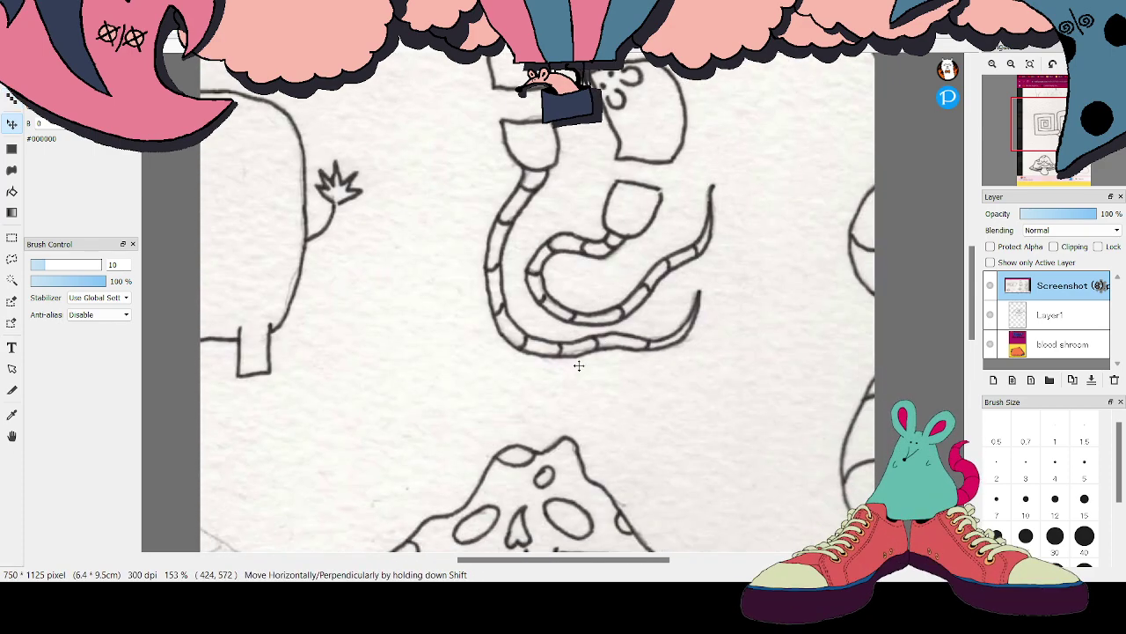
pyautogui.moveTo(542, 294)
pyautogui.mouseDown()
pyautogui.moveTo(520, 267)
pyautogui.moveTo(466, 282)
pyautogui.mouseUp()
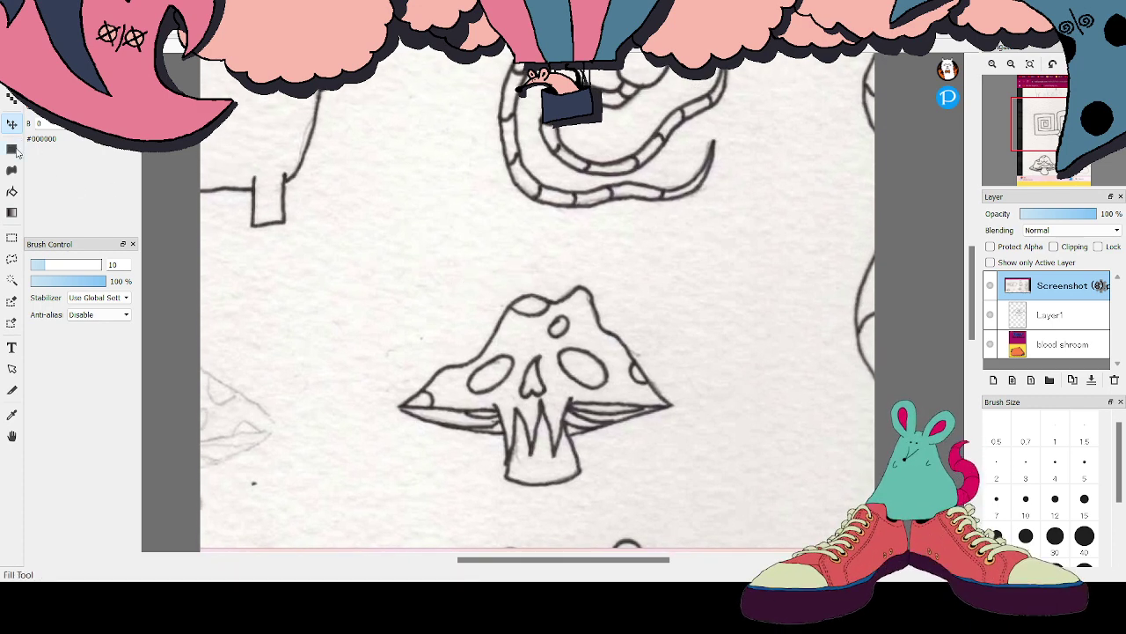
# Lasso the skull-faced mushroom sketch, put the cutout on its own layer, and delete the screenshot layer
pyautogui.click(12, 259)
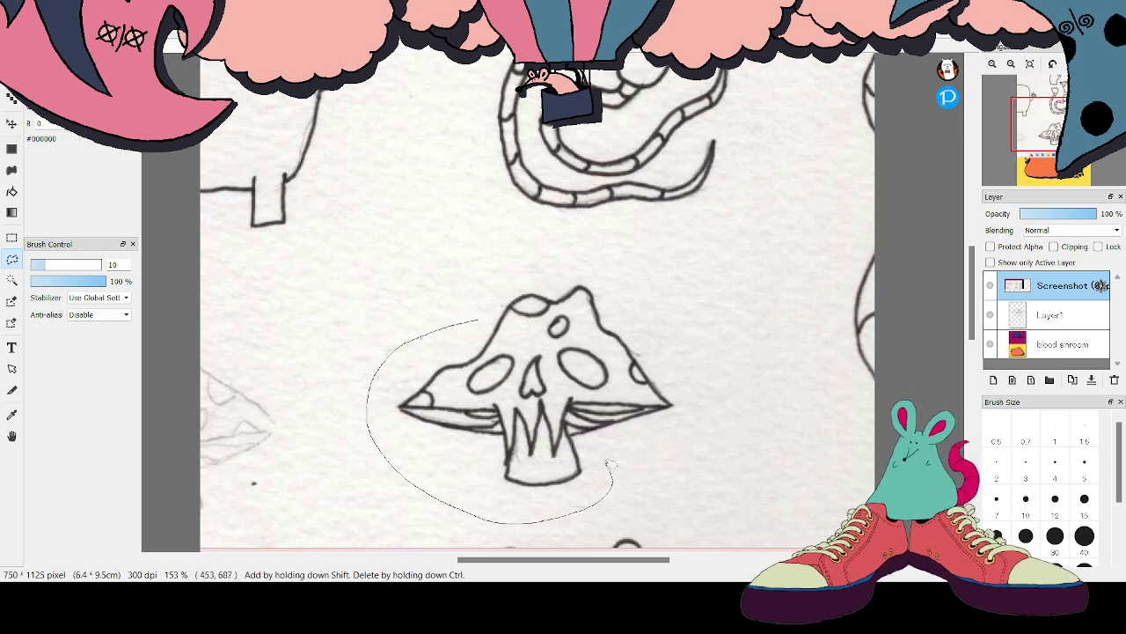
pyautogui.moveTo(610, 464)
pyautogui.mouseDown()
pyautogui.moveTo(699, 413)
pyautogui.moveTo(664, 315)
pyautogui.moveTo(593, 282)
pyautogui.moveTo(470, 314)
pyautogui.mouseUp()
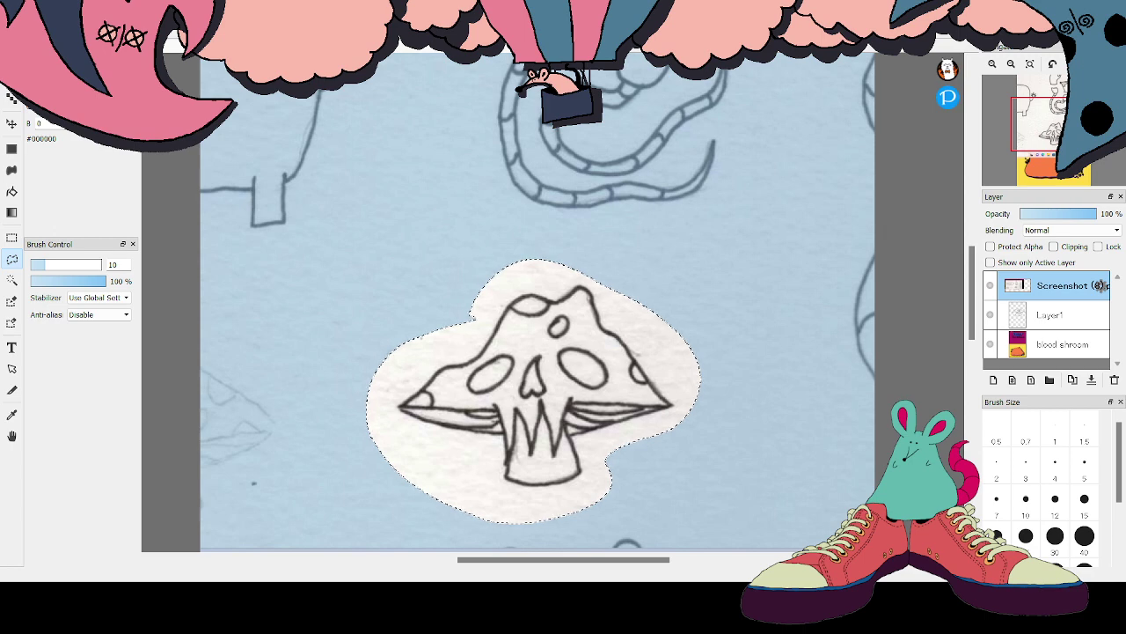
pyautogui.hotkey('ctrl', 'shift', 'n')
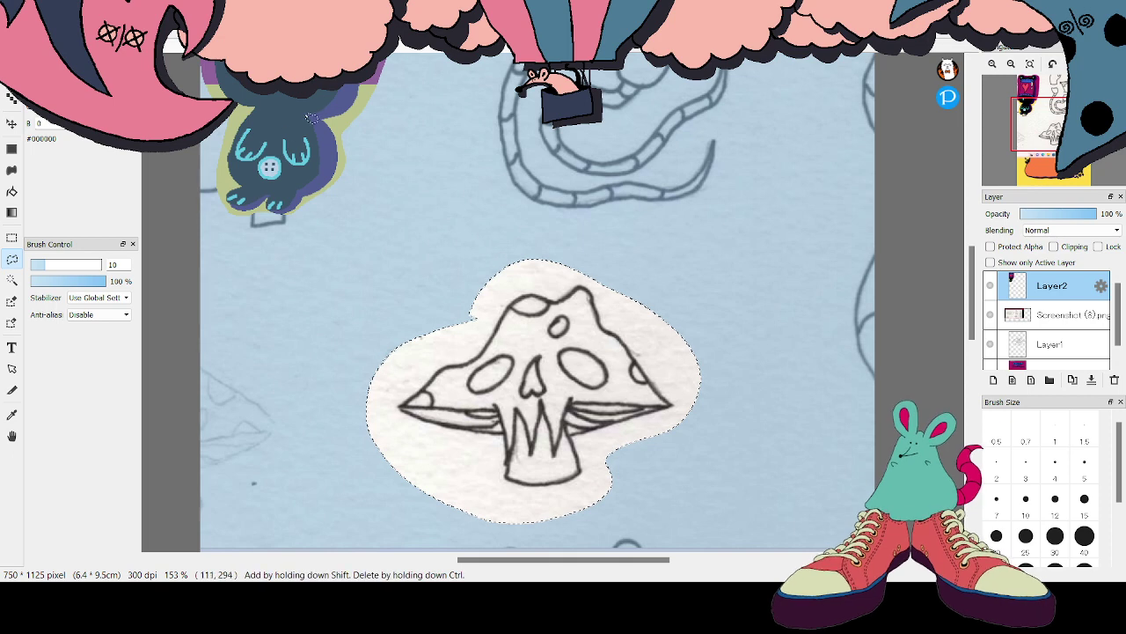
pyautogui.click(1114, 379)
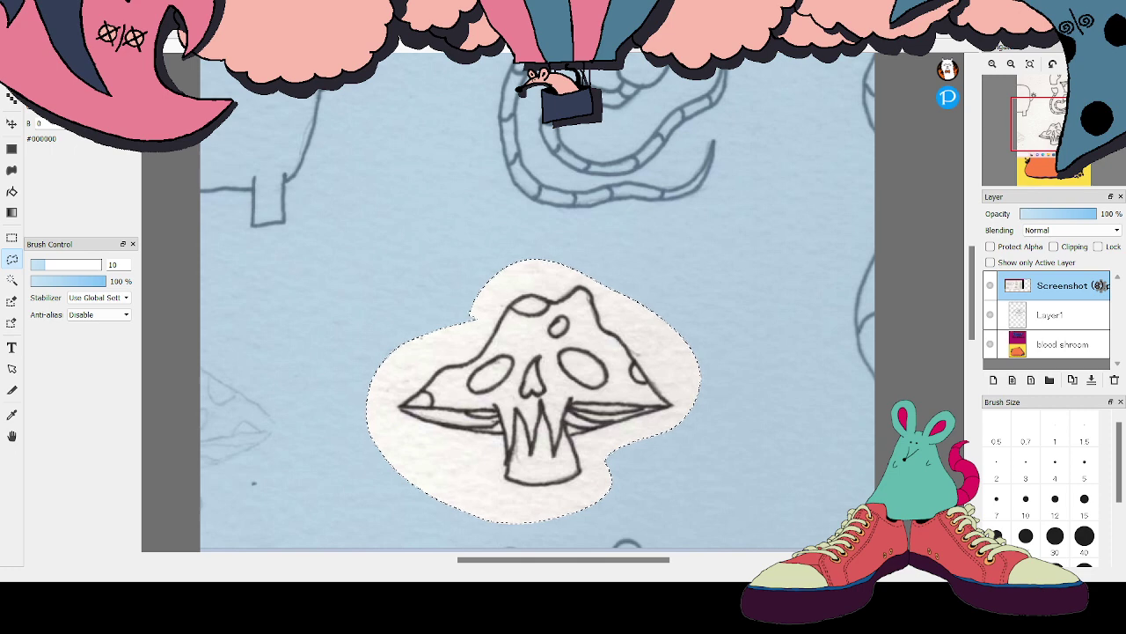
pyautogui.press('Delete')
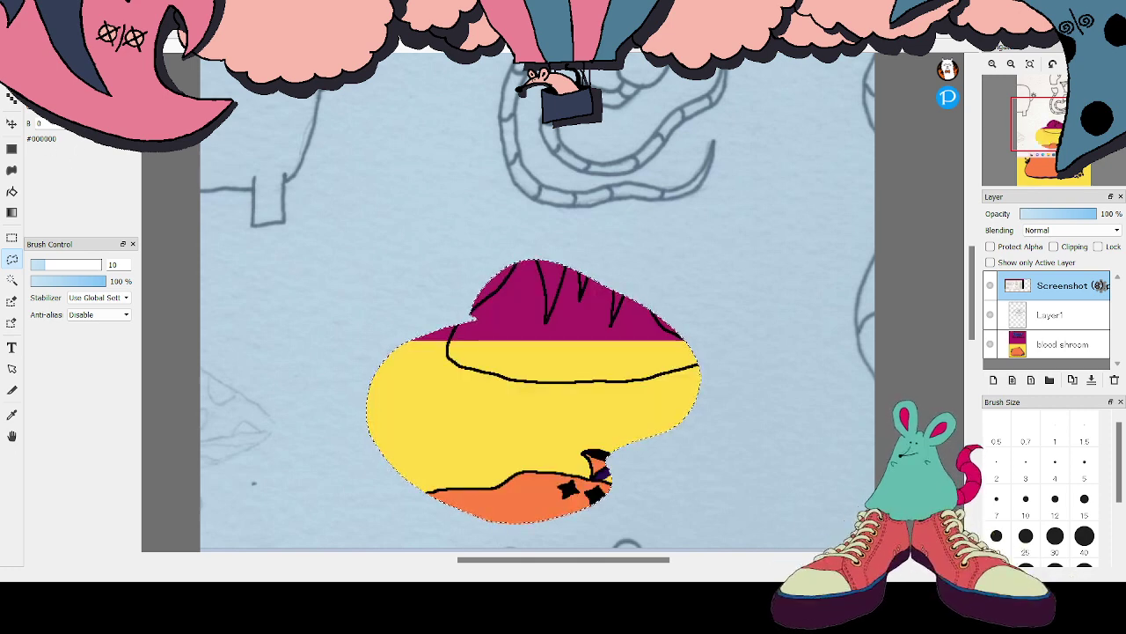
pyautogui.hotkey('ctrl', 'z')
pyautogui.hotkey('ctrl', 'shift', 'n')
pyautogui.click(1055, 314)
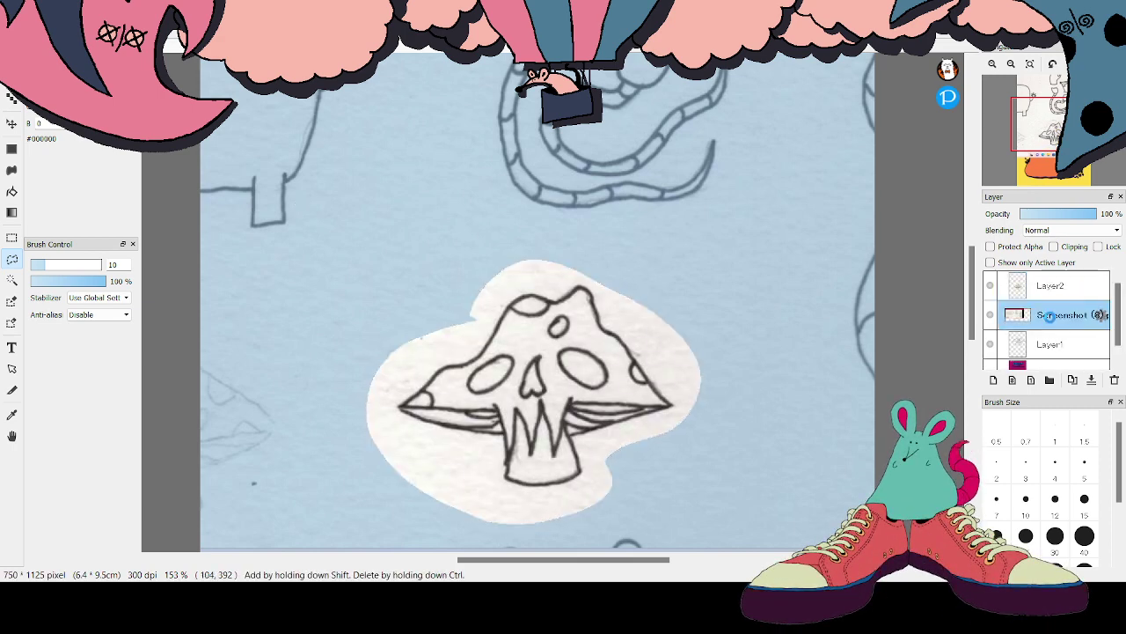
pyautogui.click(1114, 379)
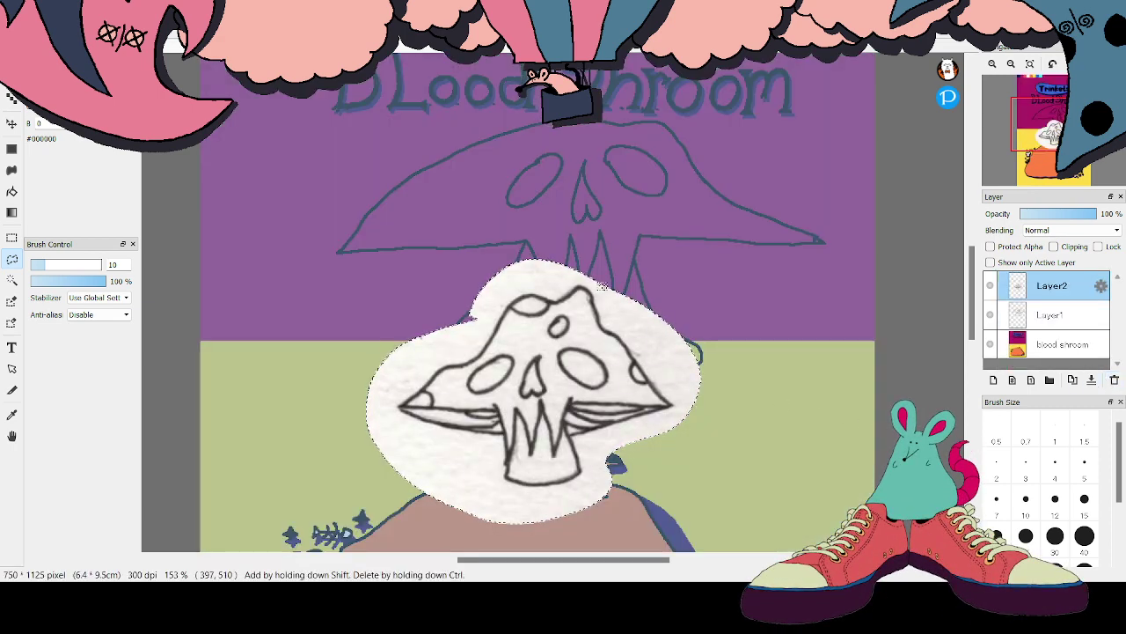
# Clear the selection, hide the sketch cutout layer, and erase the whole earlier mushroom drawing from Layer1 with a large eraser
pyautogui.click(1052, 315)
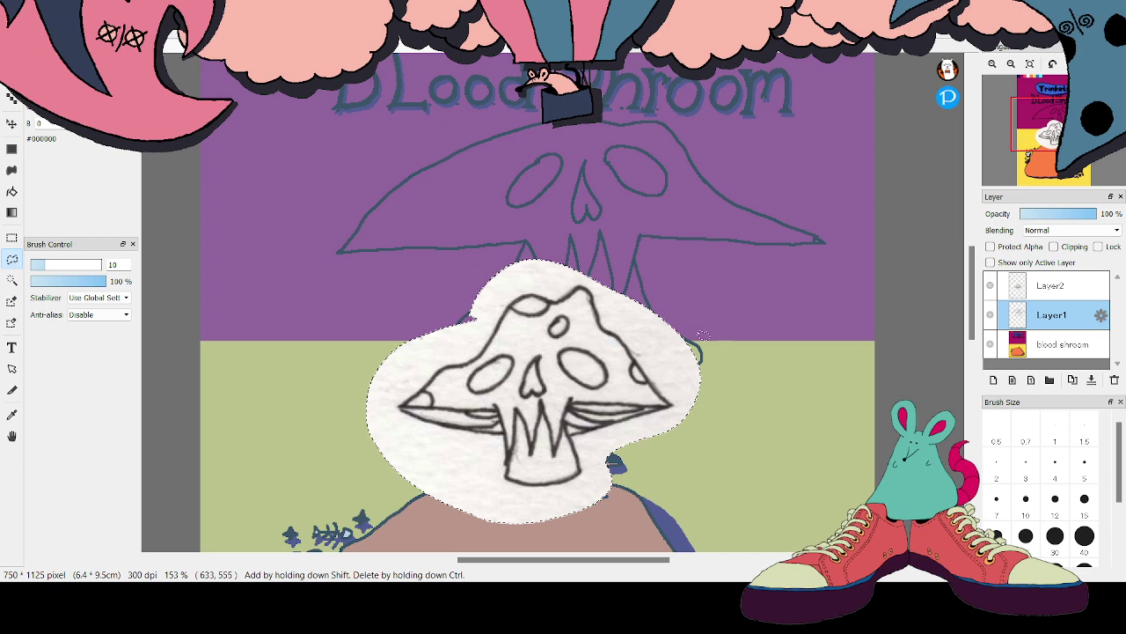
pyautogui.hotkey('ctrl', 'd')
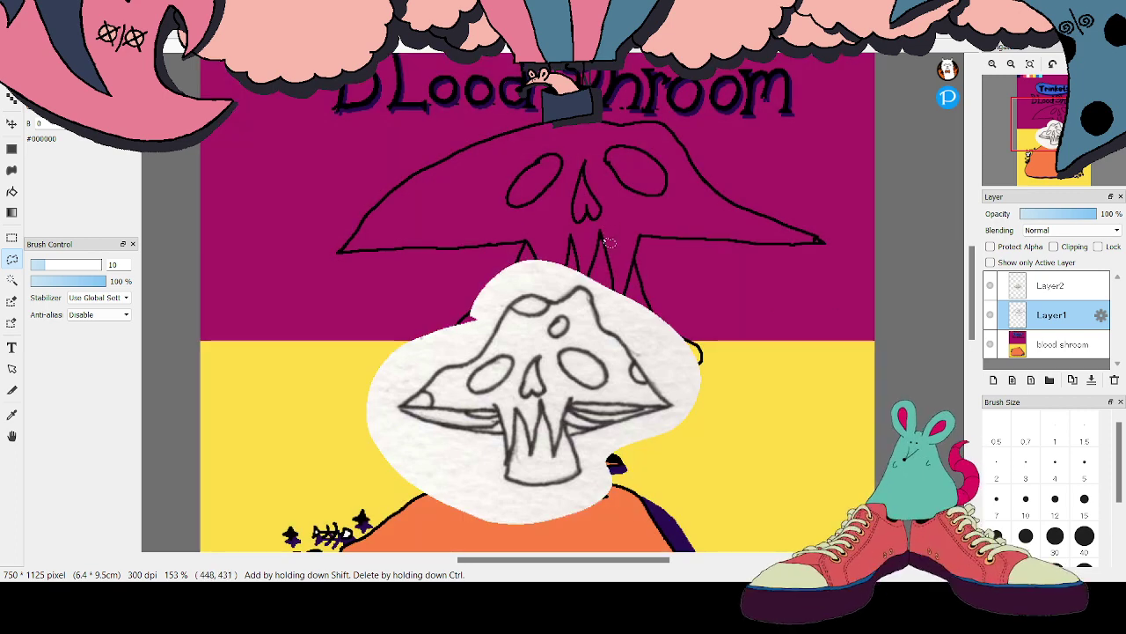
pyautogui.click(990, 285)
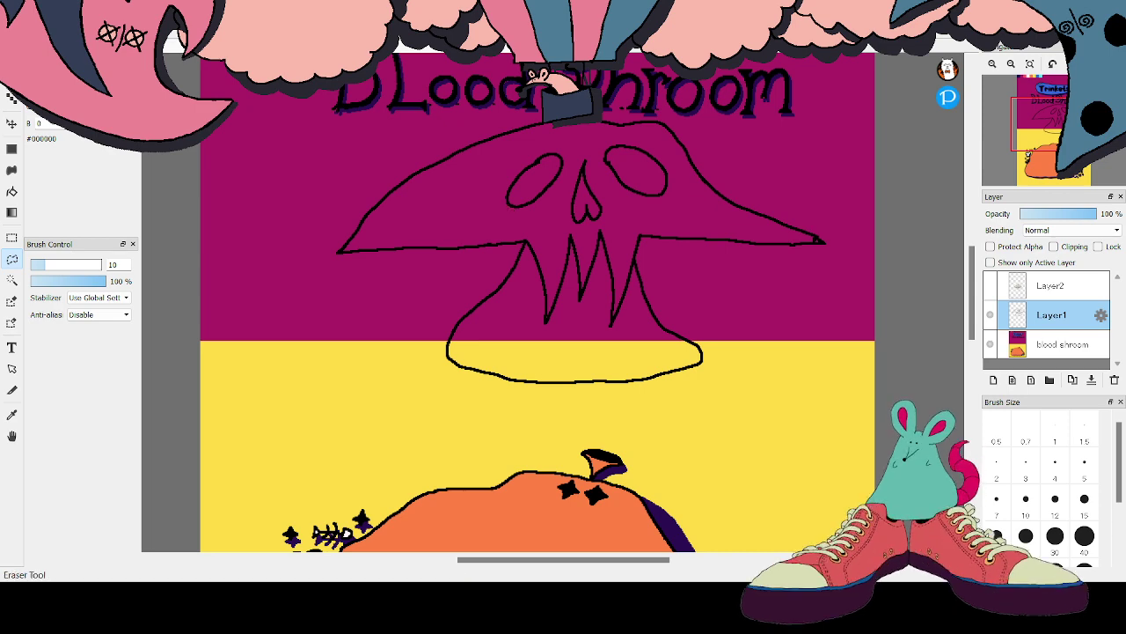
pyautogui.click(11, 258)
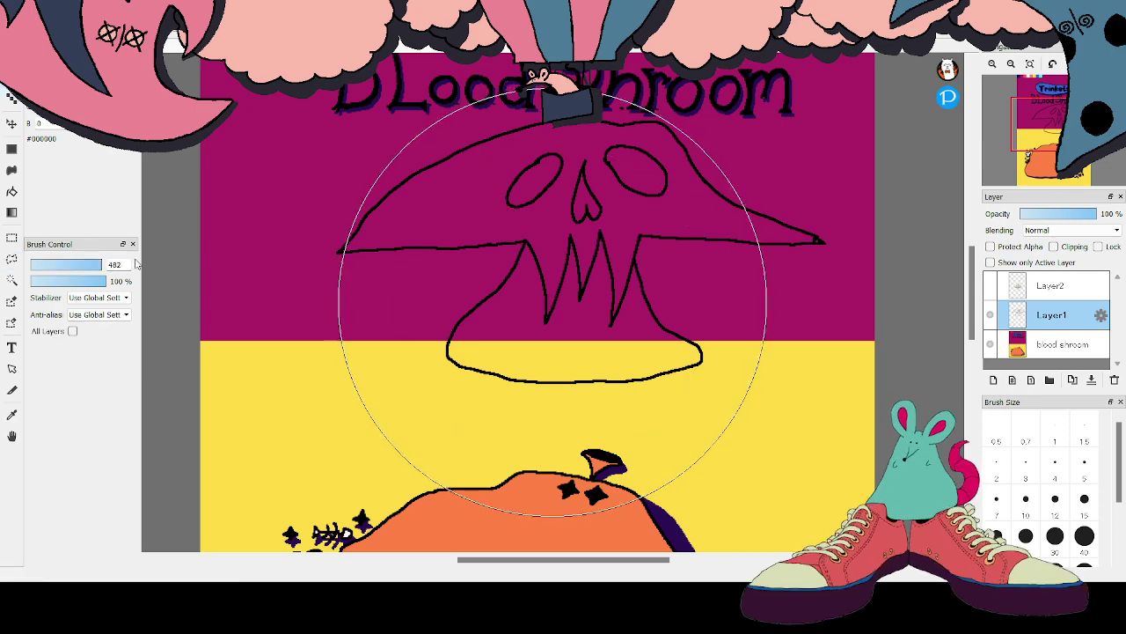
pyautogui.moveTo(478, 235)
pyautogui.mouseDown()
pyautogui.moveTo(564, 304)
pyautogui.moveTo(525, 225)
pyautogui.moveTo(697, 183)
pyautogui.moveTo(744, 298)
pyautogui.moveTo(563, 182)
pyautogui.moveTo(431, 160)
pyautogui.moveTo(419, 133)
pyautogui.moveTo(522, 283)
pyautogui.mouseUp()
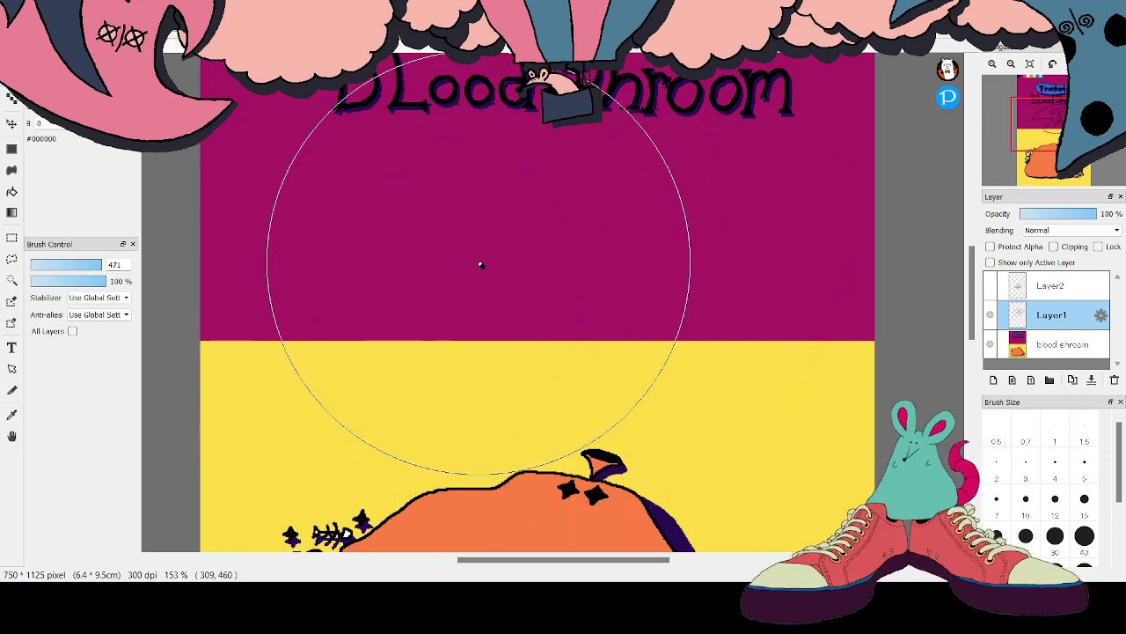
pyautogui.click(11, 99)
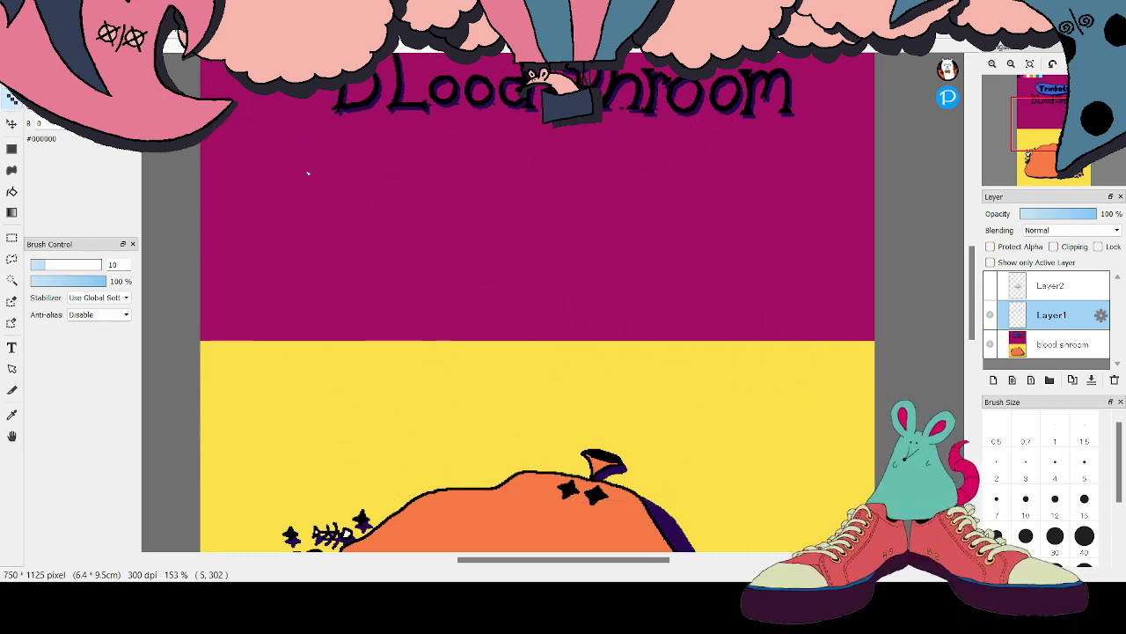
# Show the sketch cutout layer again, move it up below the title, and set its opacity to 37%
pyautogui.click(990, 286)
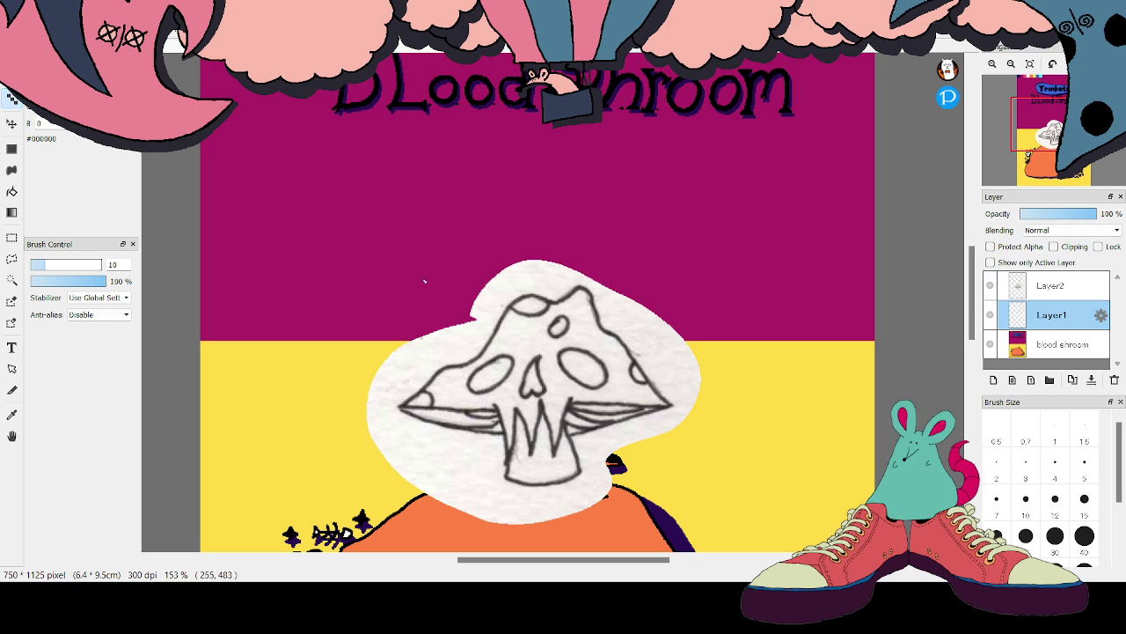
pyautogui.click(11, 123)
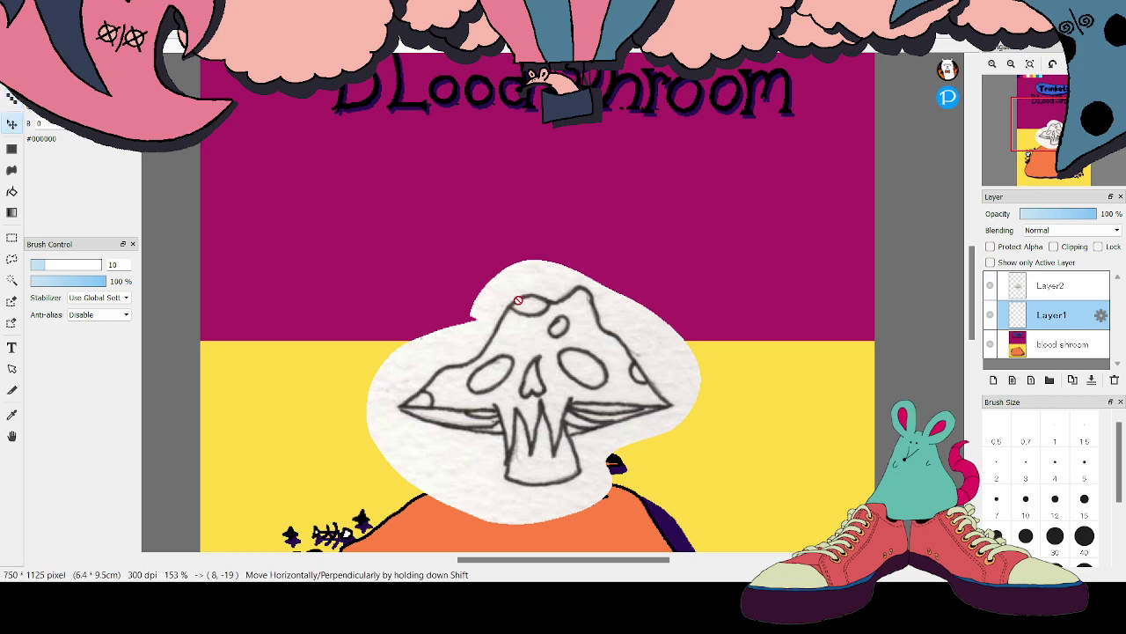
pyautogui.click(1035, 285)
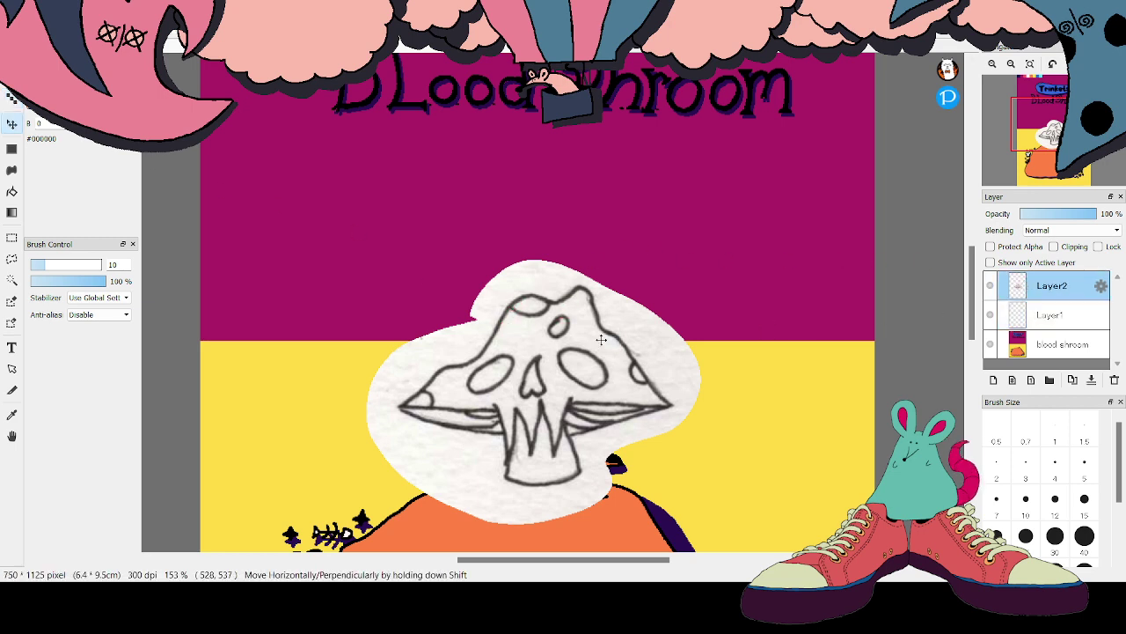
pyautogui.moveTo(547, 345)
pyautogui.mouseDown()
pyautogui.moveTo(577, 222)
pyautogui.moveTo(574, 248)
pyautogui.mouseUp()
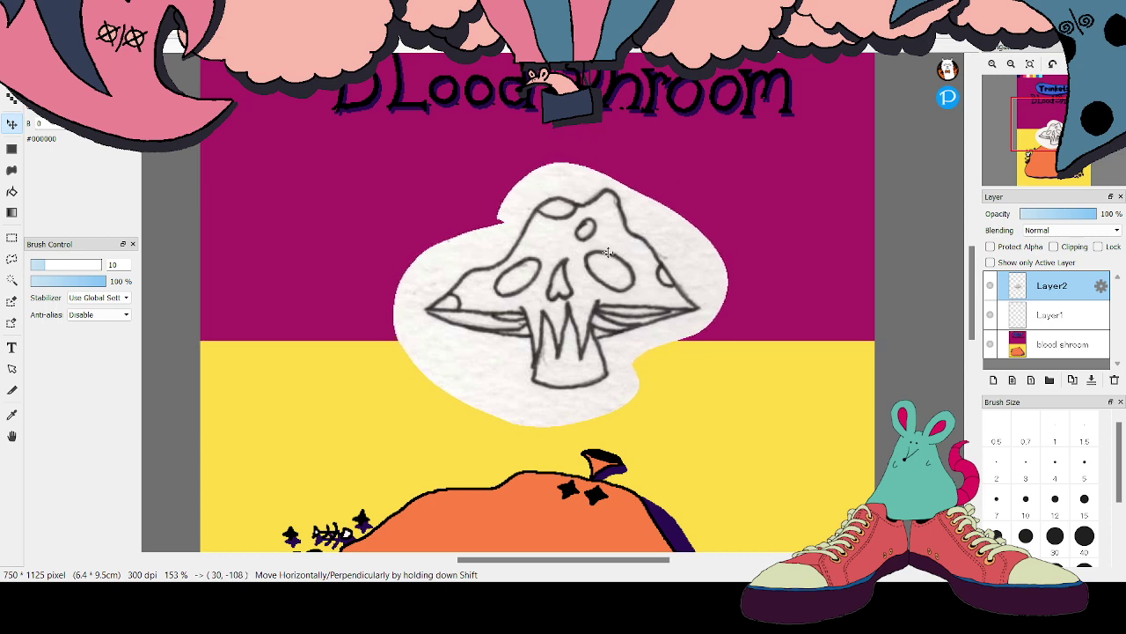
pyautogui.click(1049, 215)
pyautogui.moveTo(1046, 216); pyautogui.dragTo(1050, 217)
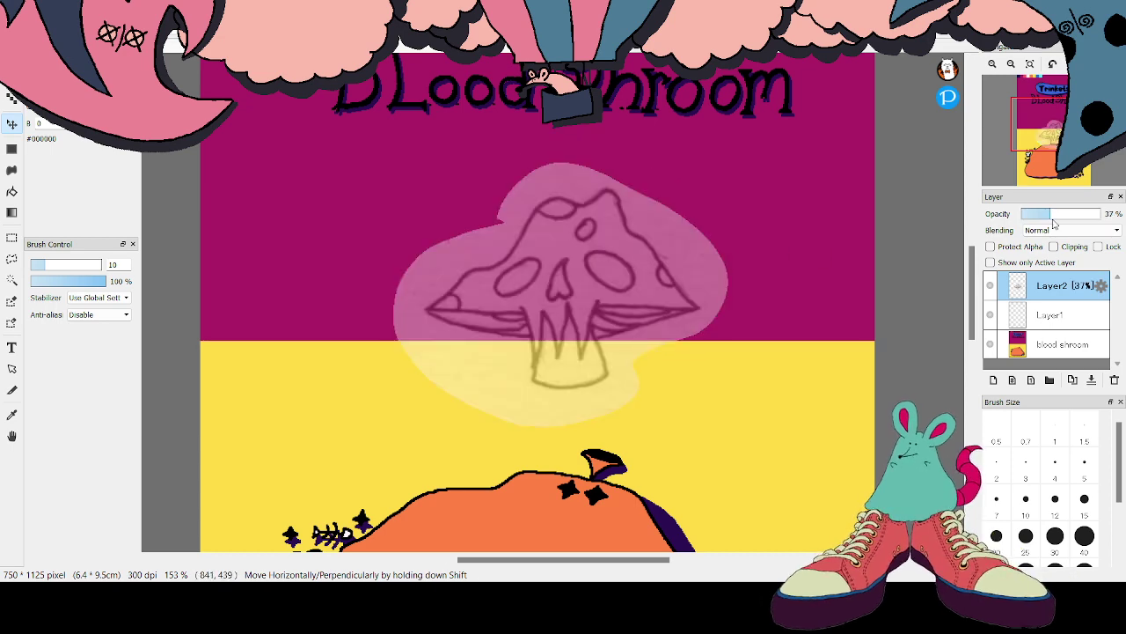
# Enlarge the sketch cutout with a transform so the mushroom fills most of the card's width, centred between the title and the orange shape
pyautogui.hotkey('ctrl', 't')
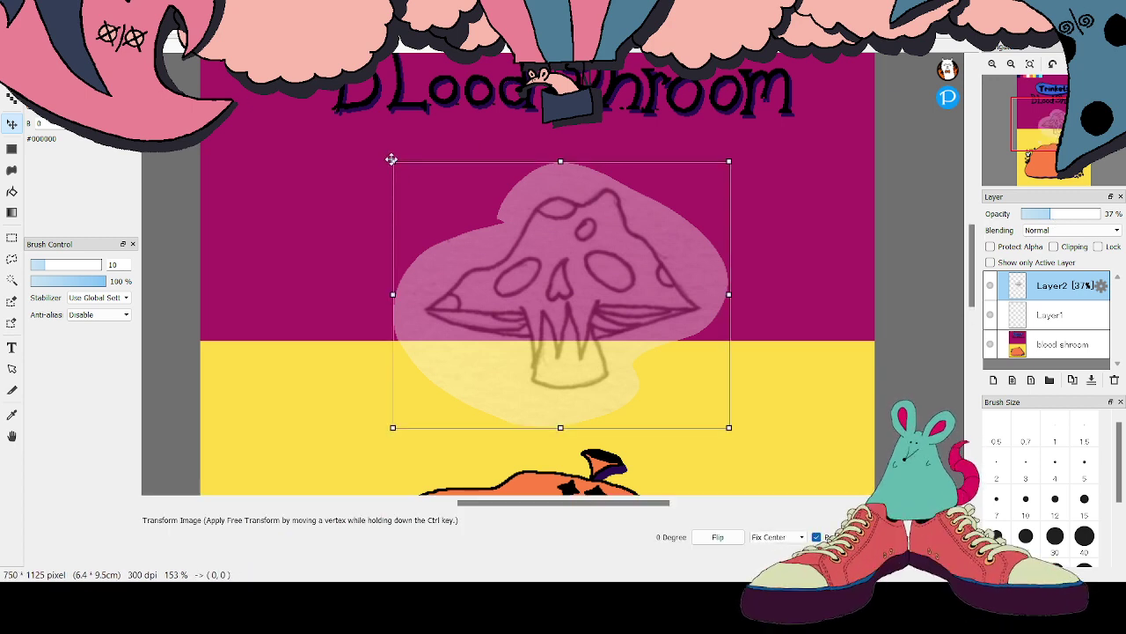
pyautogui.moveTo(393, 162); pyautogui.dragTo(323, 122)
pyautogui.moveTo(593, 253); pyautogui.dragTo(595, 259)
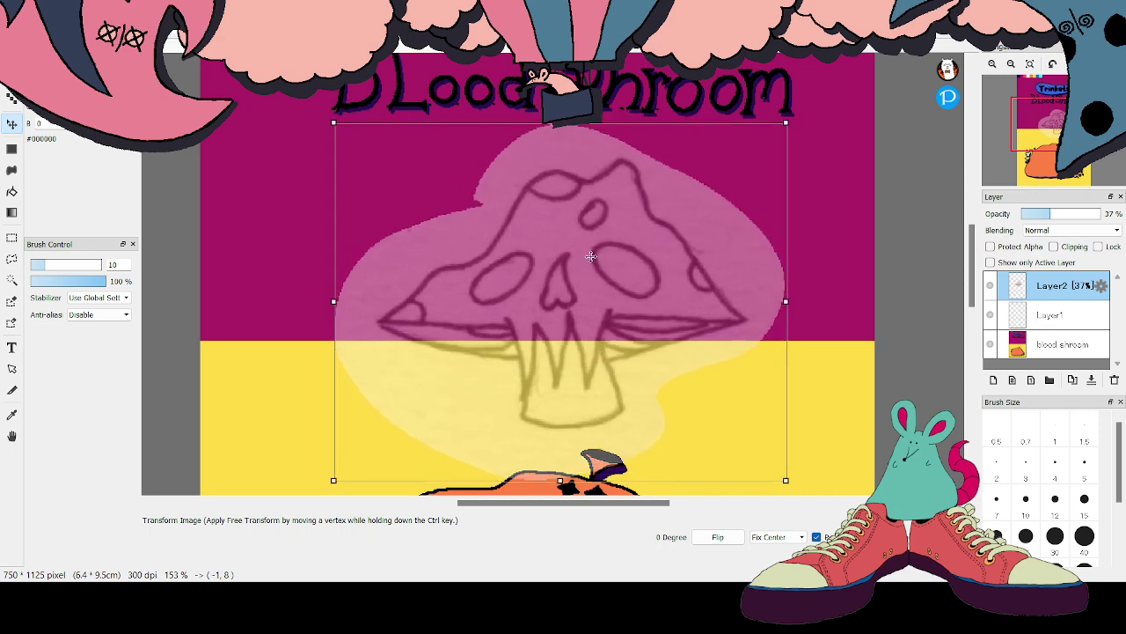
pyautogui.moveTo(334, 120); pyautogui.dragTo(283, 99)
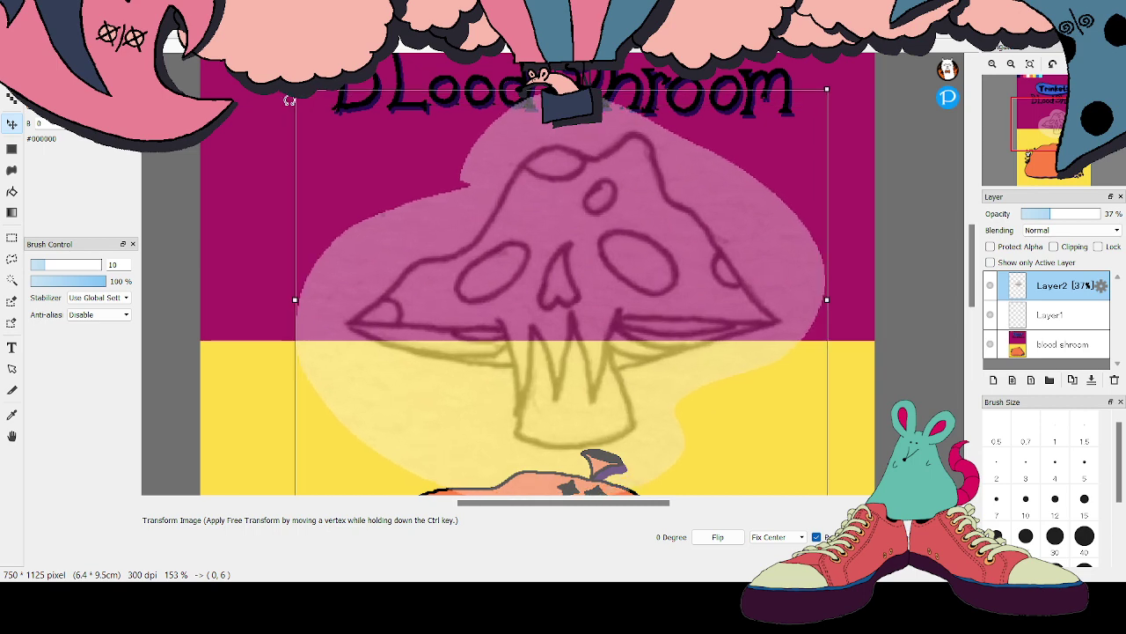
pyautogui.moveTo(549, 290); pyautogui.dragTo(539, 286)
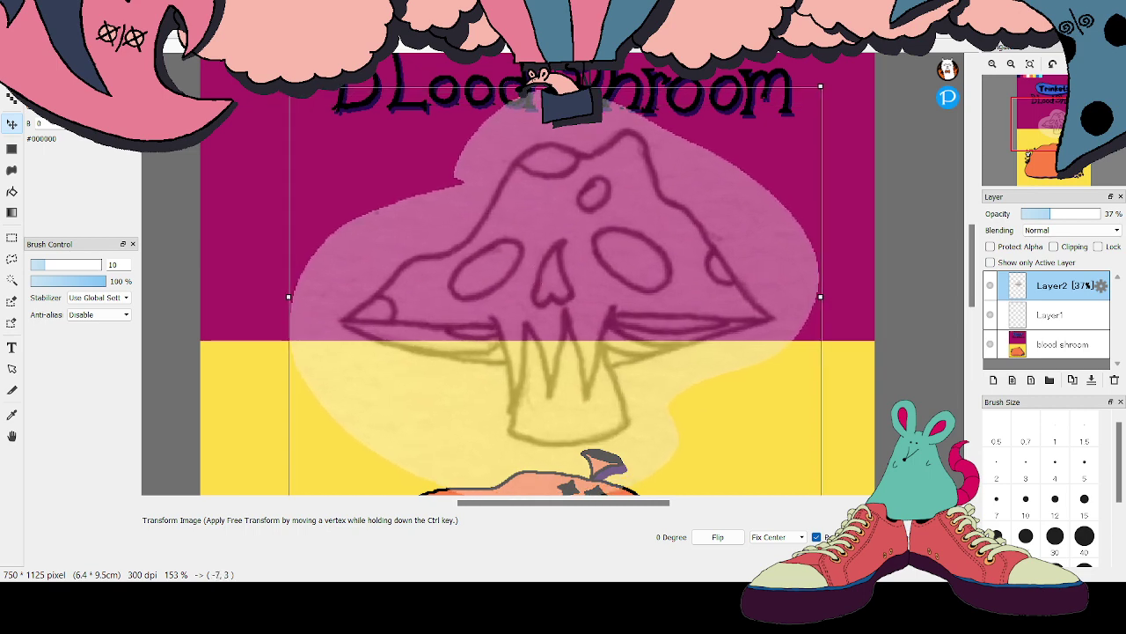
pyautogui.moveTo(289, 87)
pyautogui.mouseDown()
pyautogui.moveTo(272, 71)
pyautogui.moveTo(282, 81)
pyautogui.mouseUp()
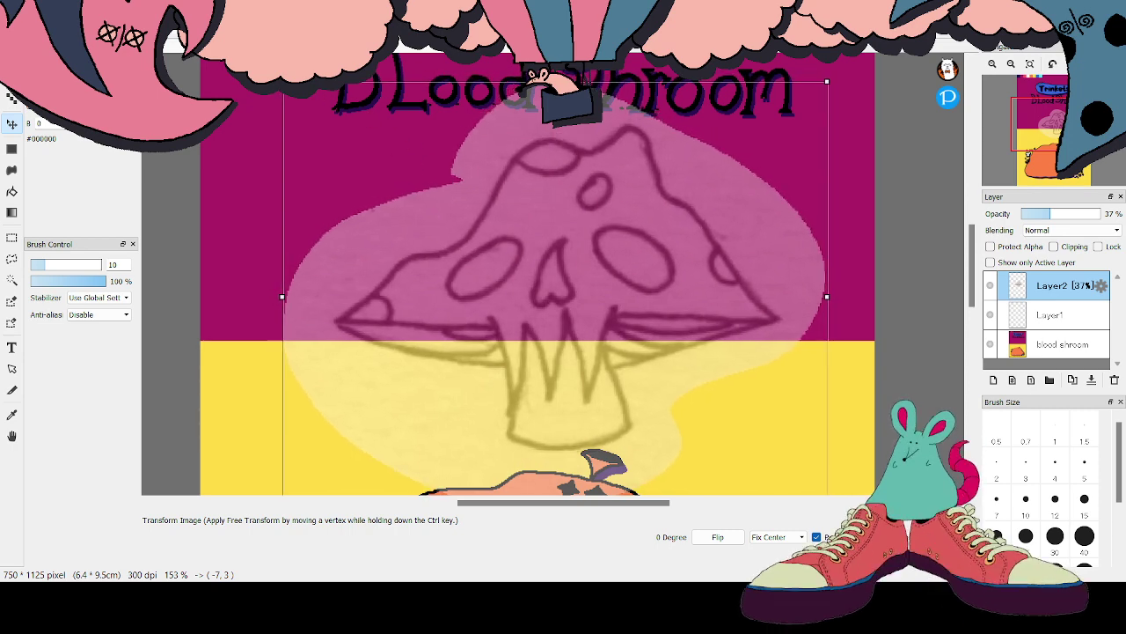
pyautogui.moveTo(514, 235); pyautogui.dragTo(509, 236)
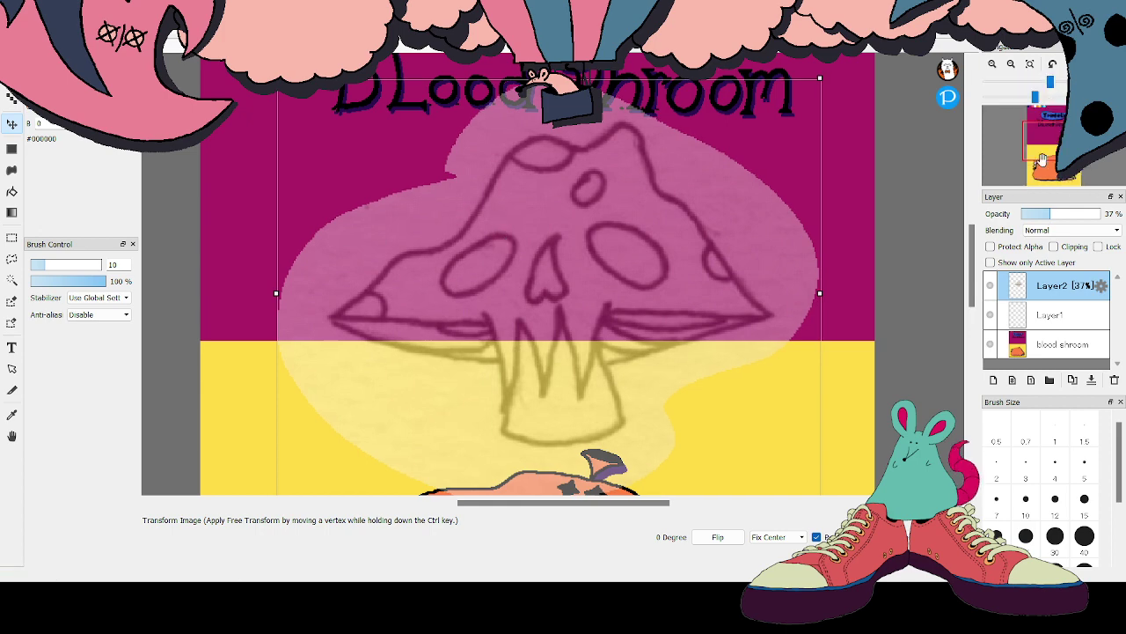
# Move Layer1 above the faded sketch layer in the layer order
pyautogui.scroll(-3, 1045, 96)
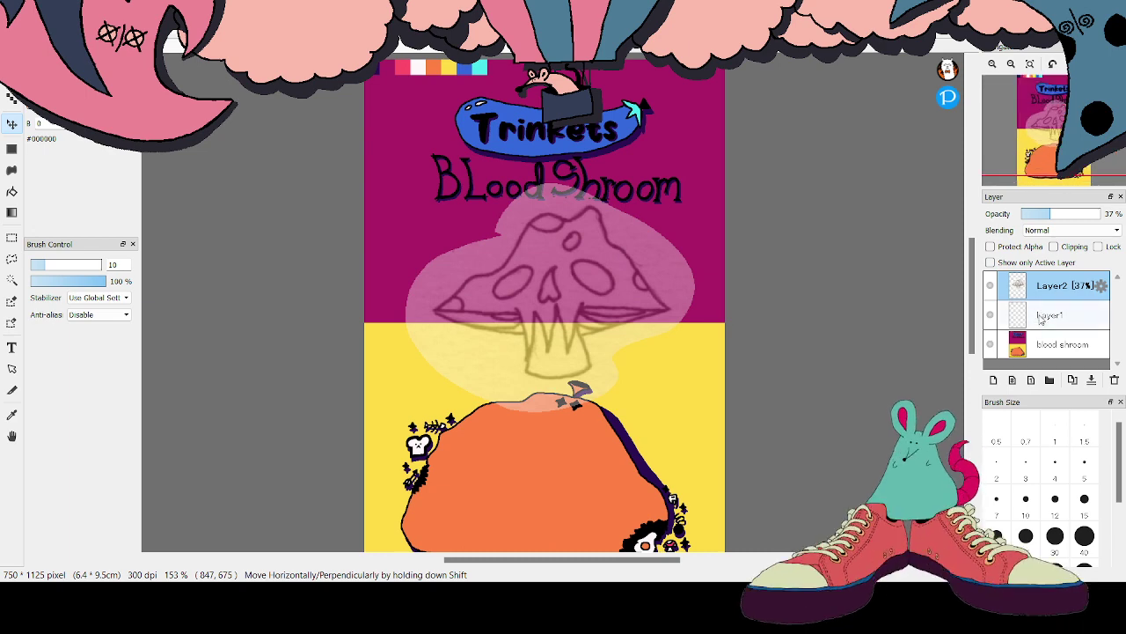
pyautogui.moveTo(1044, 317); pyautogui.dragTo(1043, 280)
pyautogui.scroll(3, 1062, 81)
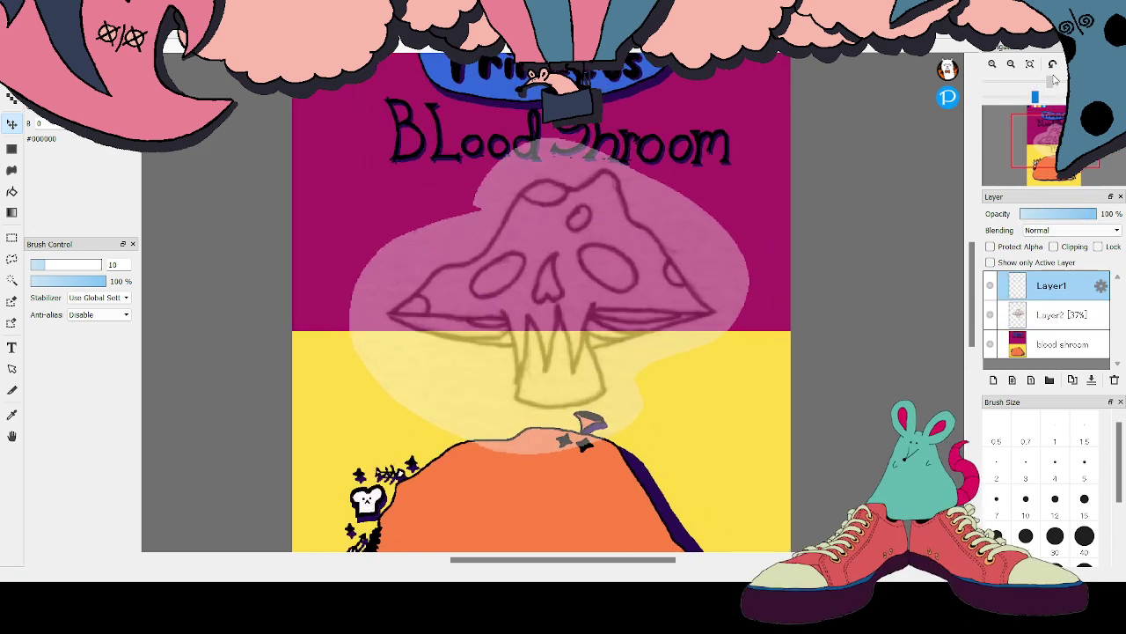
# Trace the mushroom cap's top contour in black from the left tip over the peak to the right tip, plus its left lower edge
pyautogui.scroll(-1, 1062, 81)
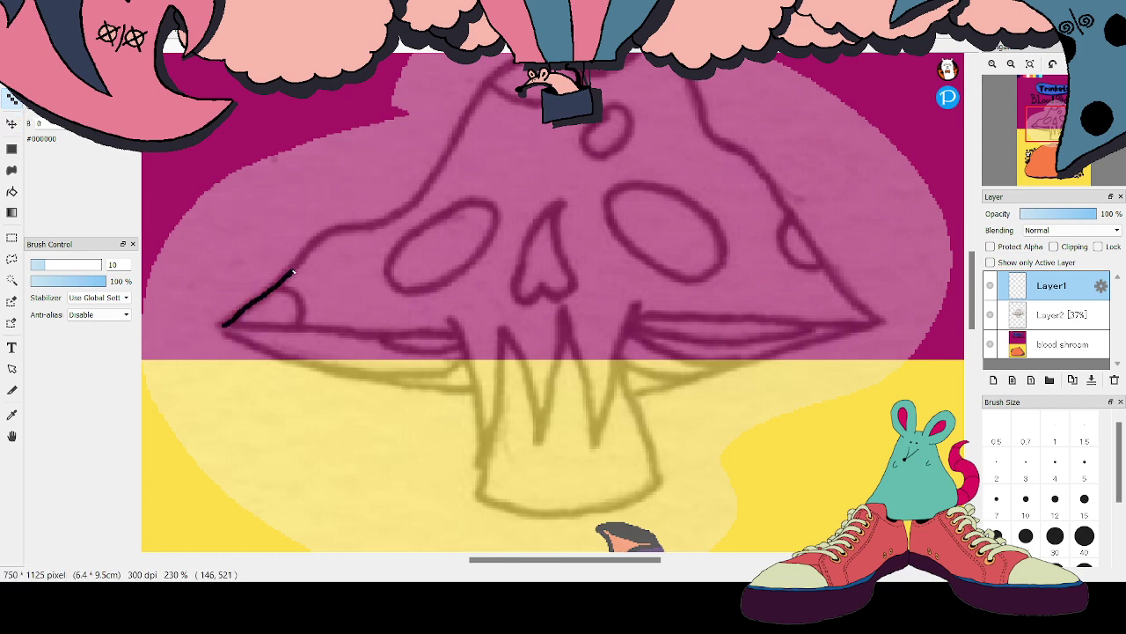
pyautogui.moveTo(293, 272)
pyautogui.mouseDown()
pyautogui.moveTo(334, 230)
pyautogui.moveTo(404, 209)
pyautogui.moveTo(492, 80)
pyautogui.mouseUp()
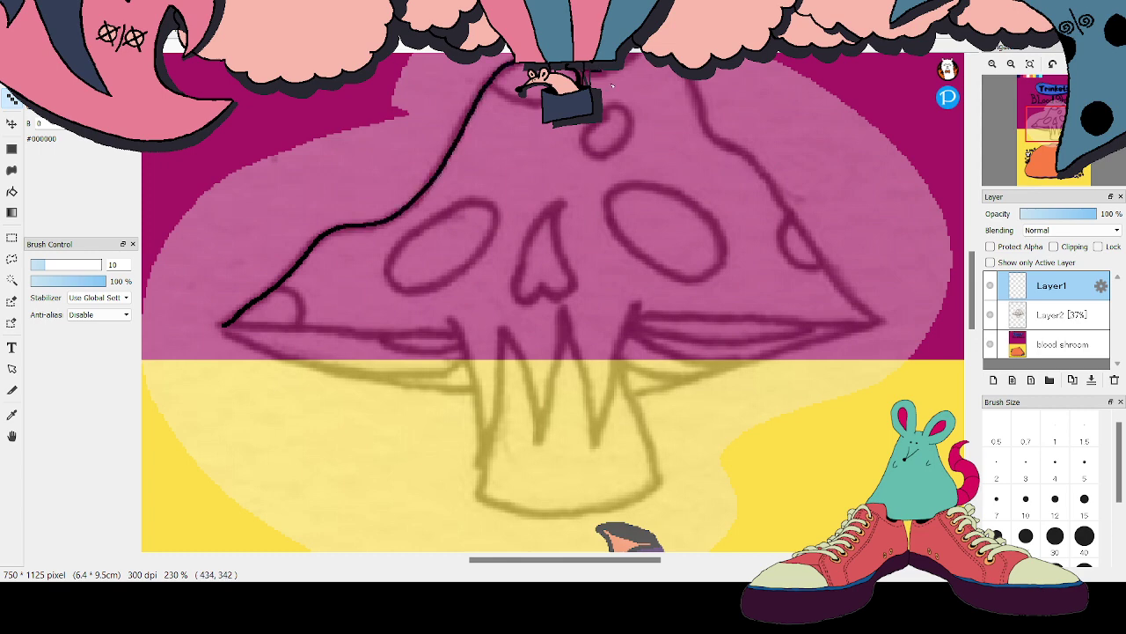
pyautogui.moveTo(974, 279); pyautogui.dragTo(975, 266)
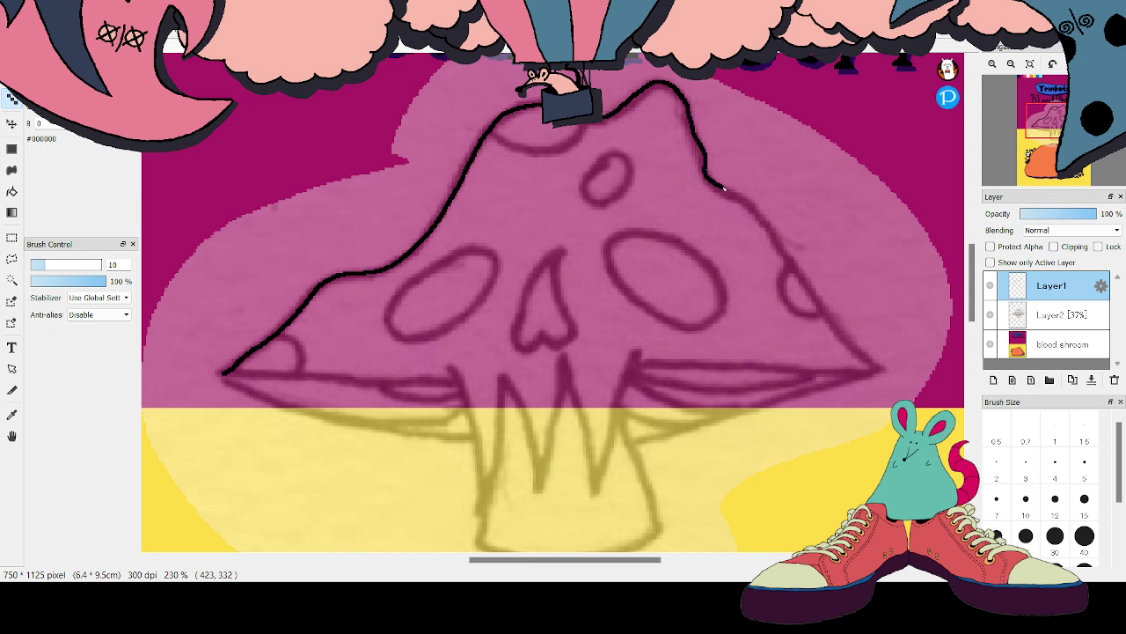
pyautogui.moveTo(723, 187)
pyautogui.mouseDown()
pyautogui.moveTo(750, 203)
pyautogui.moveTo(876, 368)
pyautogui.mouseUp()
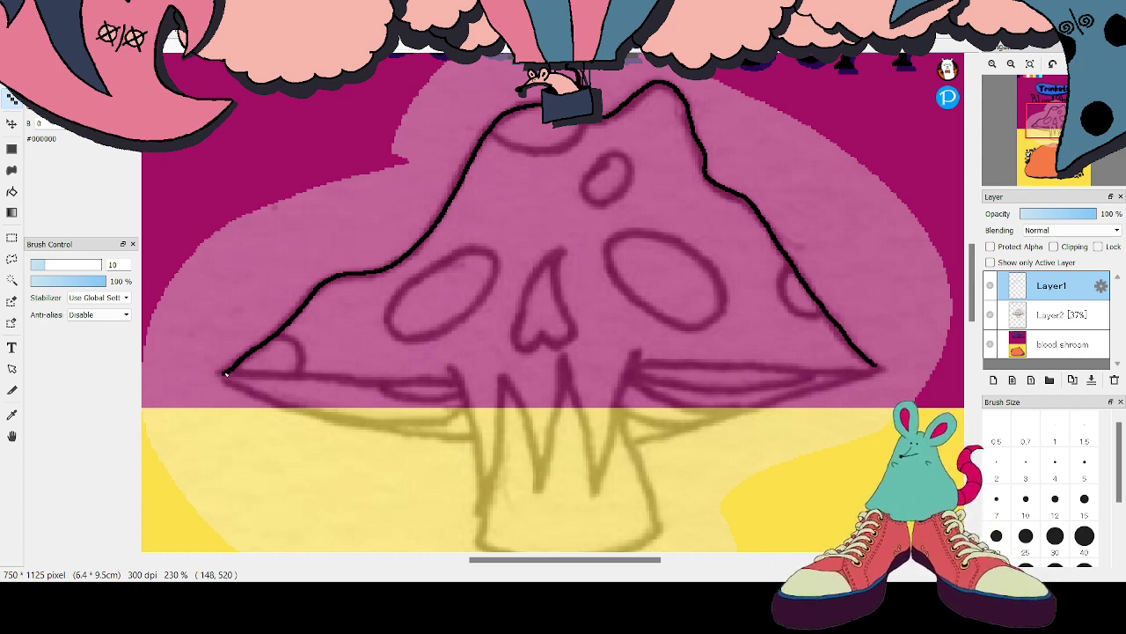
pyautogui.moveTo(224, 372); pyautogui.dragTo(459, 383)
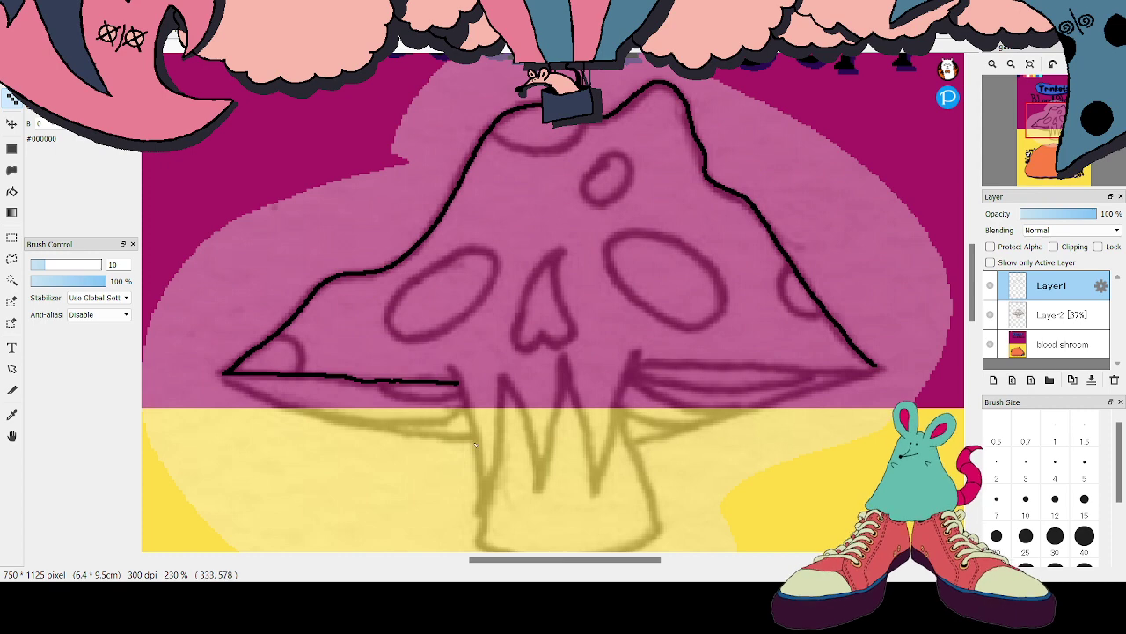
# Trace the three pointed fangs in black, plus the cap's right lower edge from the fangs out to the right tip
pyautogui.moveTo(446, 365); pyautogui.dragTo(457, 380)
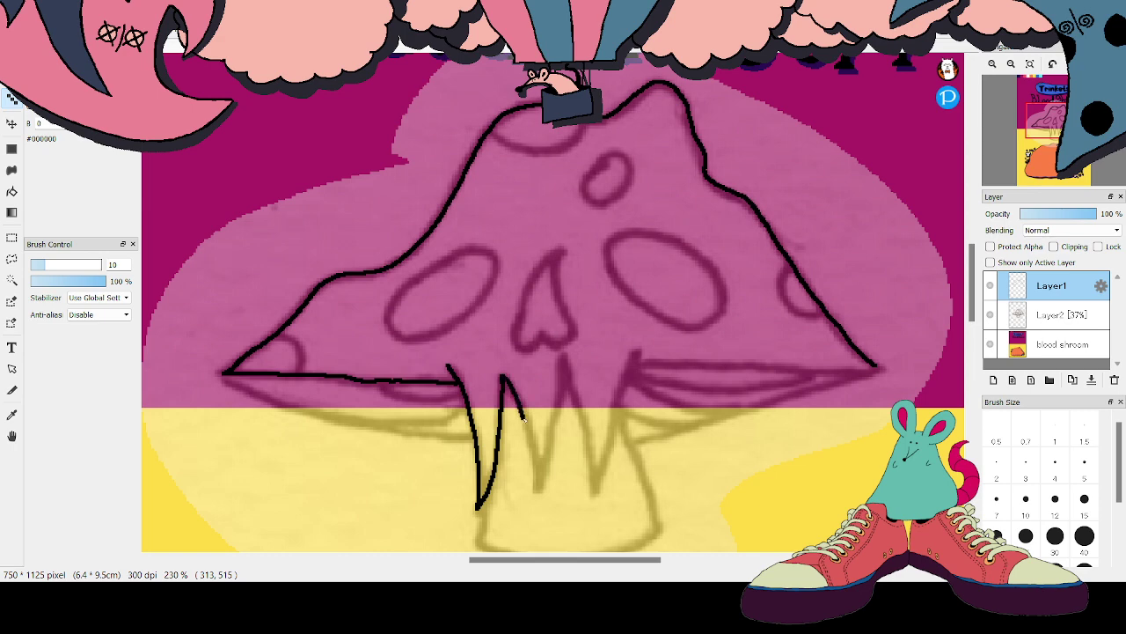
pyautogui.moveTo(524, 420)
pyautogui.mouseDown()
pyautogui.moveTo(535, 491)
pyautogui.moveTo(562, 356)
pyautogui.moveTo(584, 448)
pyautogui.mouseUp()
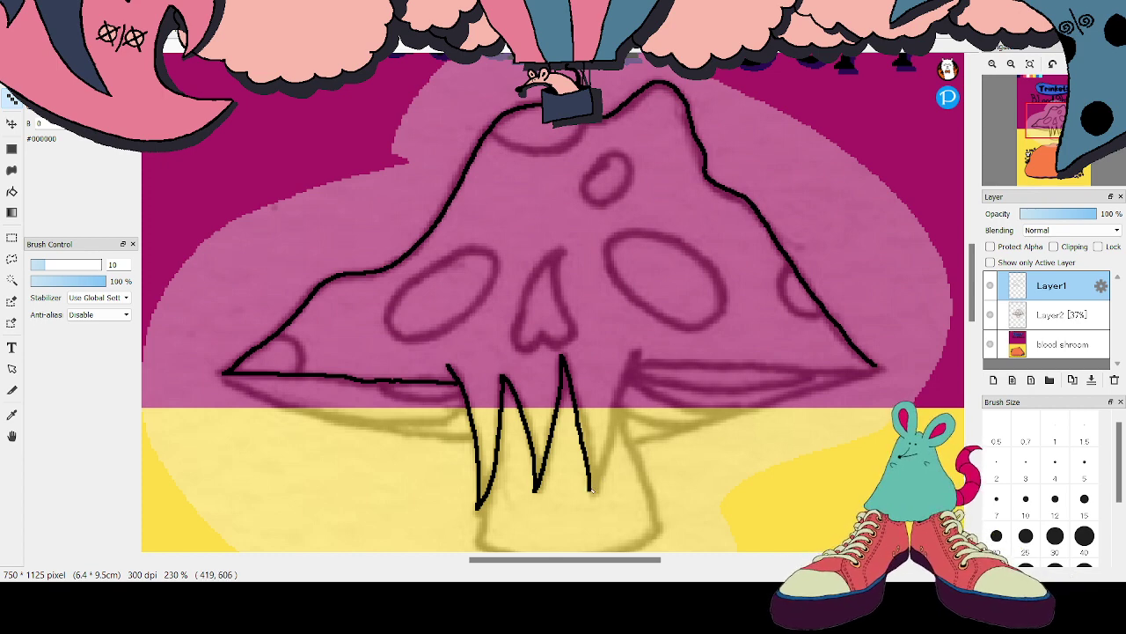
pyautogui.moveTo(616, 431); pyautogui.dragTo(623, 396)
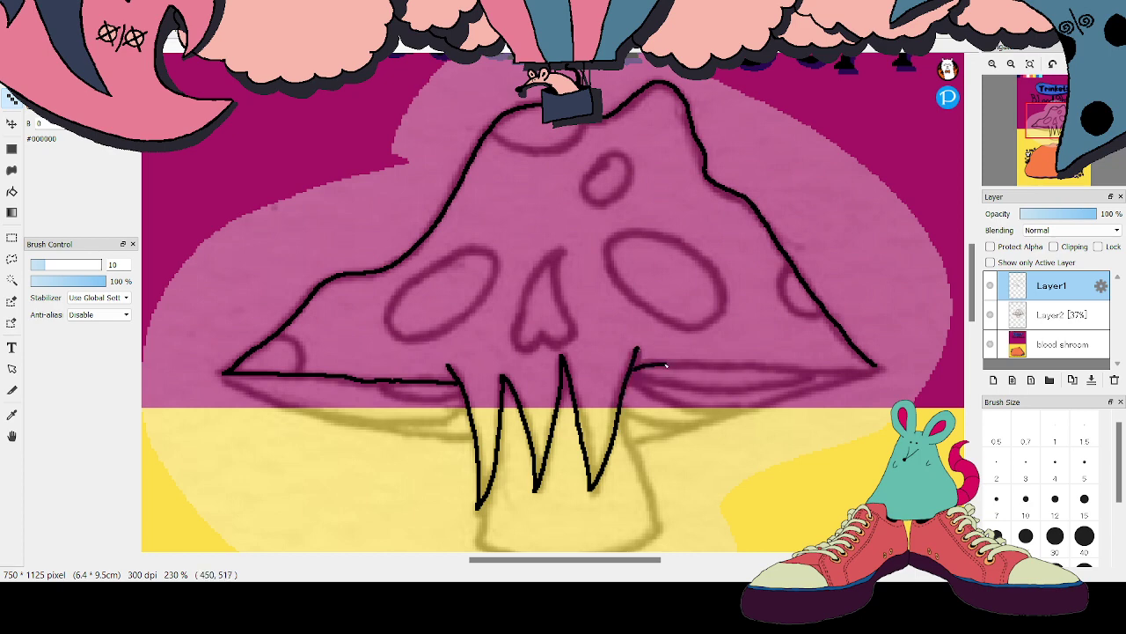
pyautogui.moveTo(686, 363); pyautogui.dragTo(743, 366)
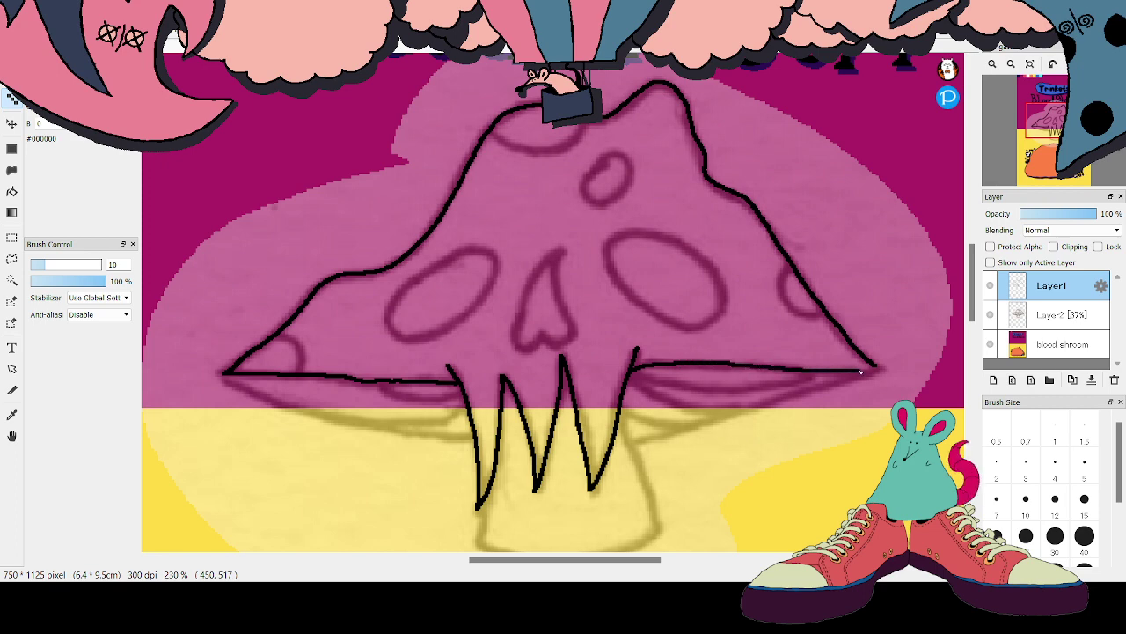
pyautogui.moveTo(883, 372); pyautogui.dragTo(875, 361)
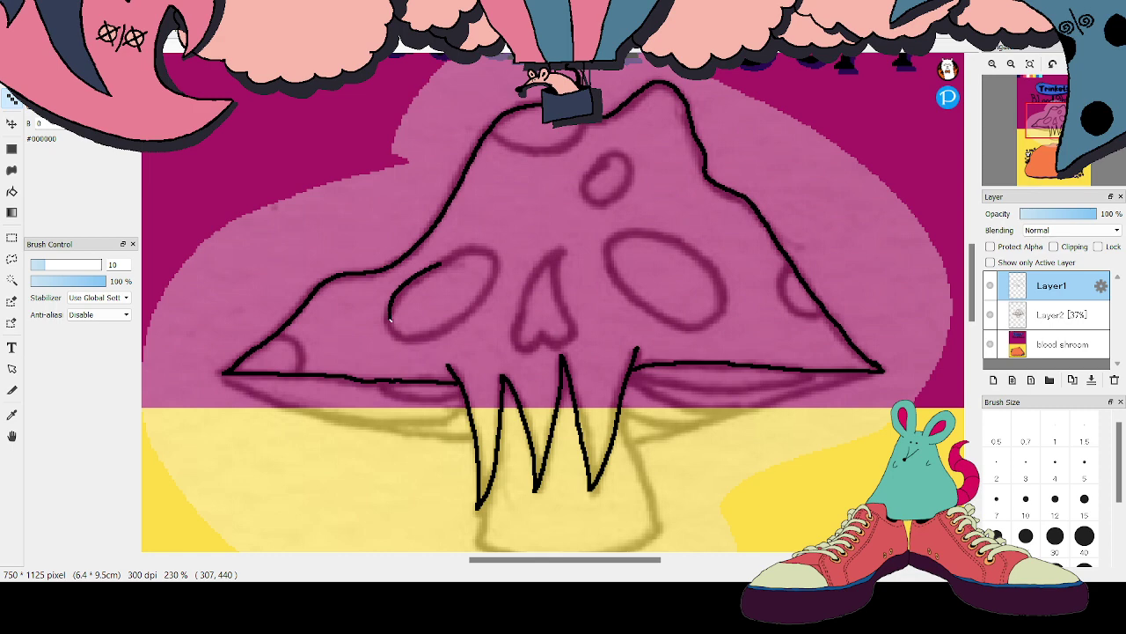
# Trace the left eye socket, the heart-shaped nose hole and the right eye socket in black over the sketch
pyautogui.moveTo(410, 336); pyautogui.dragTo(438, 334)
pyautogui.moveTo(486, 296); pyautogui.dragTo(497, 271)
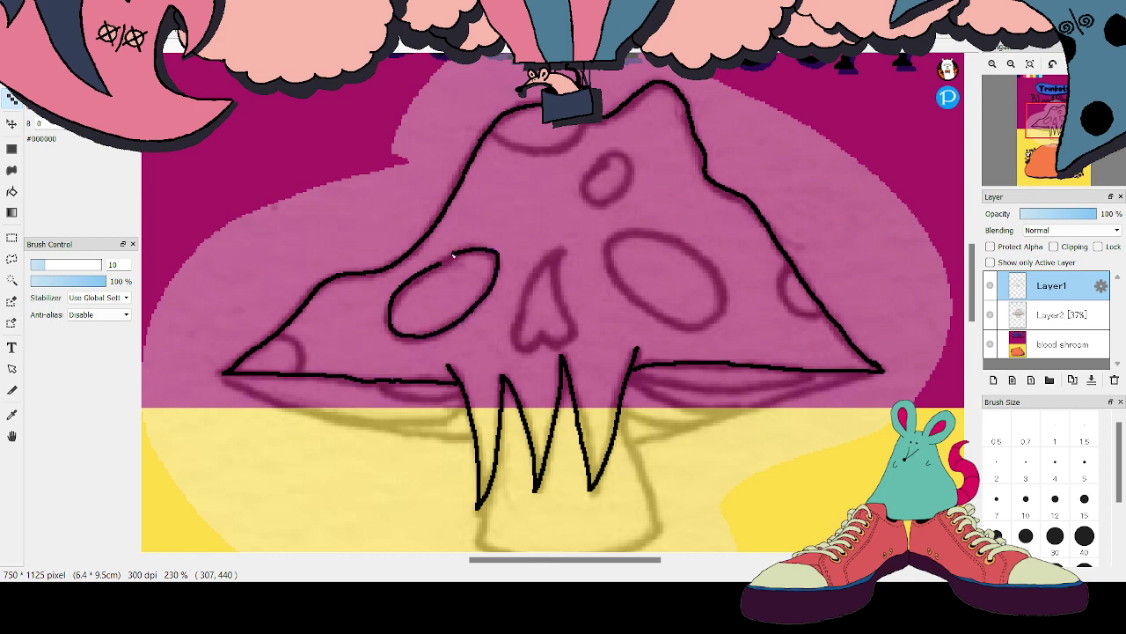
pyautogui.moveTo(516, 325); pyautogui.dragTo(533, 277)
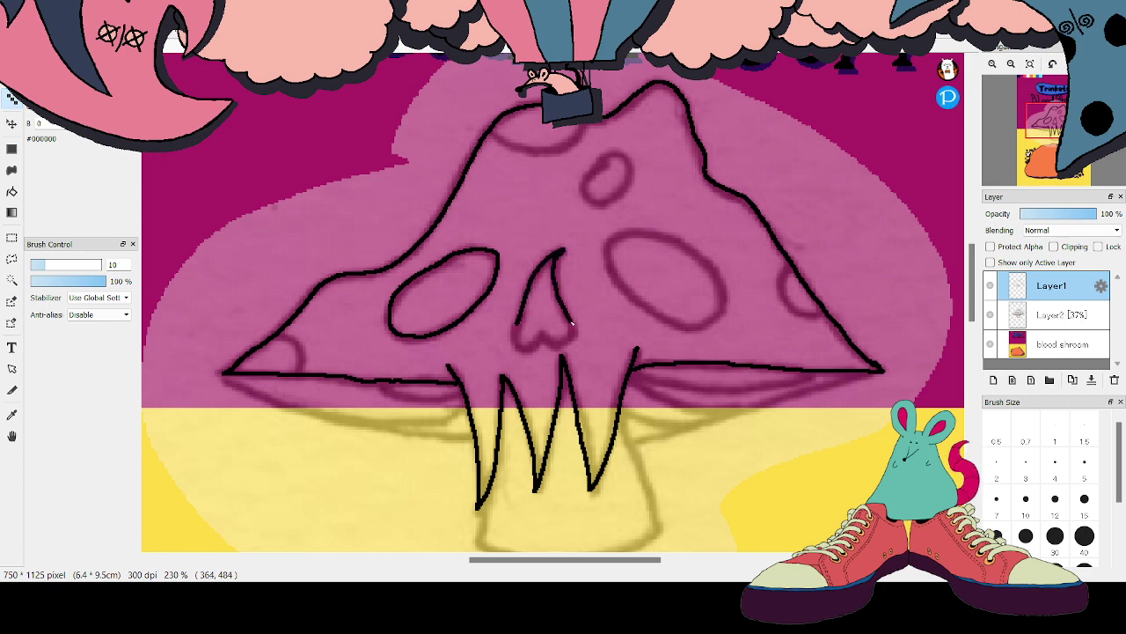
pyautogui.moveTo(551, 348)
pyautogui.mouseDown()
pyautogui.moveTo(542, 334)
pyautogui.moveTo(516, 347)
pyautogui.moveTo(515, 328)
pyautogui.mouseUp()
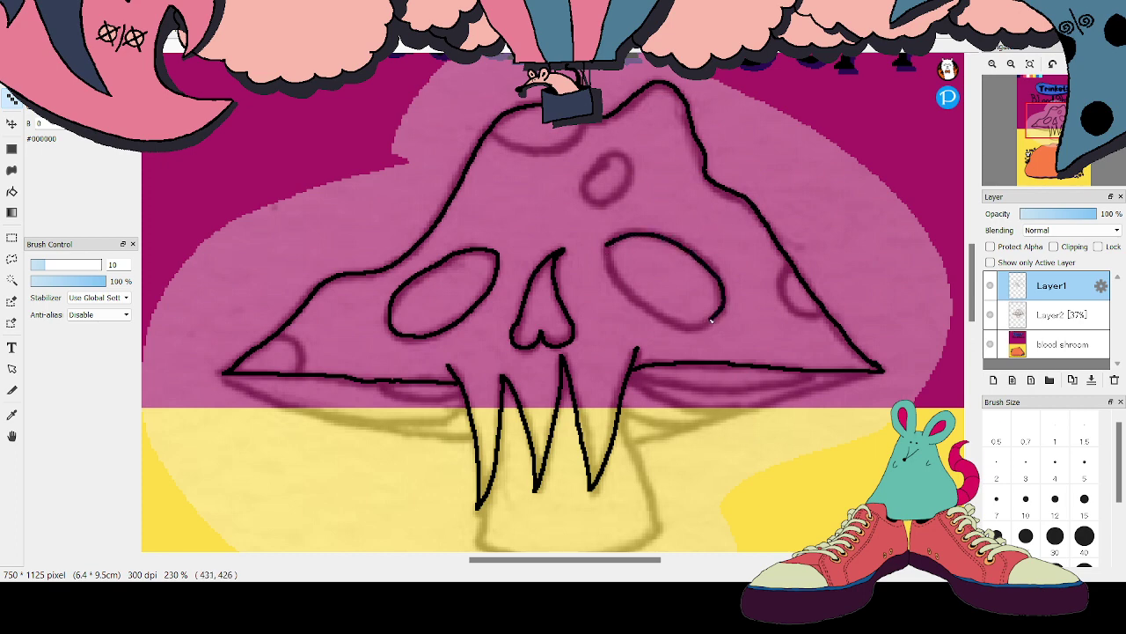
pyautogui.moveTo(711, 321)
pyautogui.mouseDown()
pyautogui.moveTo(679, 329)
pyautogui.moveTo(638, 305)
pyautogui.mouseUp()
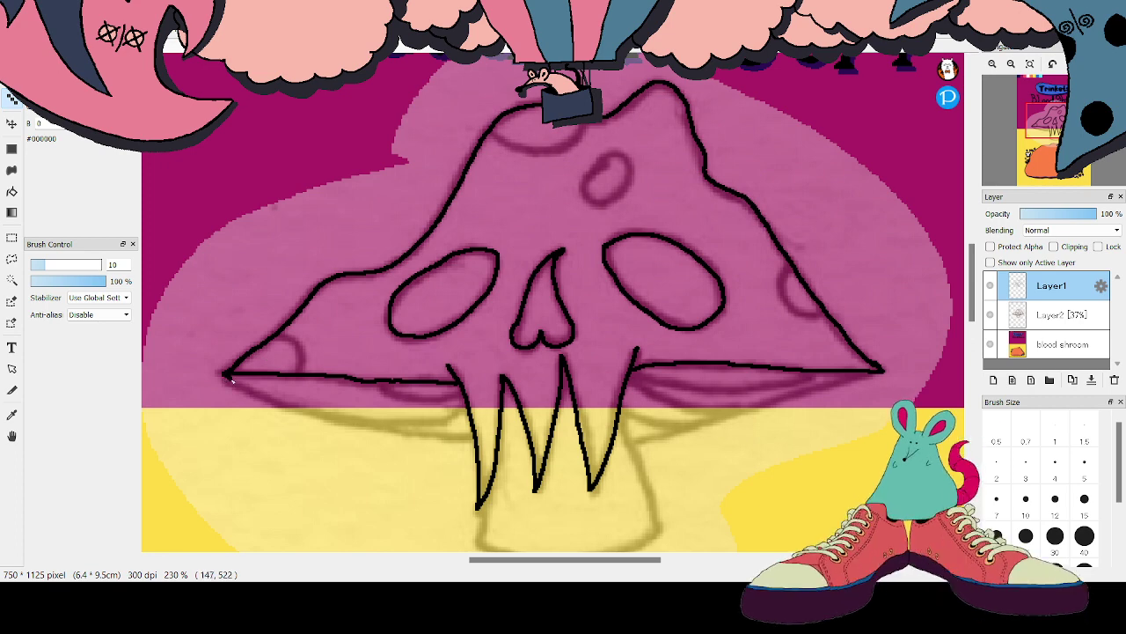
# Trace the cap's curved underside, gill lines and flared stem in black, trimming the right gill's overshoot with a 9.5 px eraser
pyautogui.moveTo(258, 397)
pyautogui.mouseDown()
pyautogui.moveTo(362, 434)
pyautogui.moveTo(474, 448)
pyautogui.mouseUp()
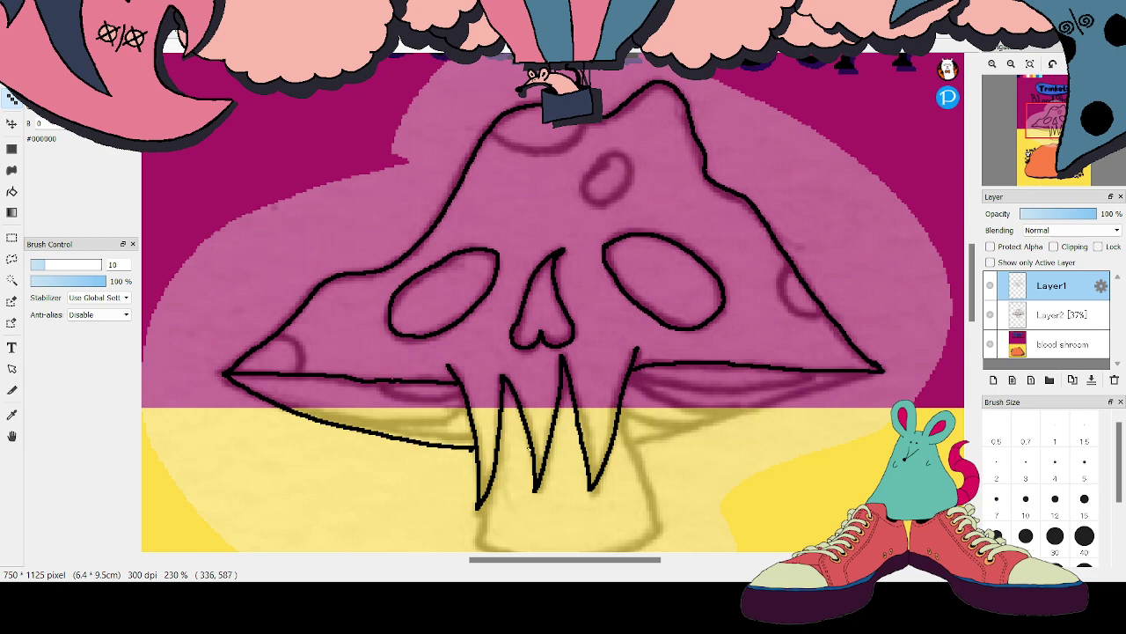
pyautogui.moveTo(632, 442); pyautogui.dragTo(850, 381)
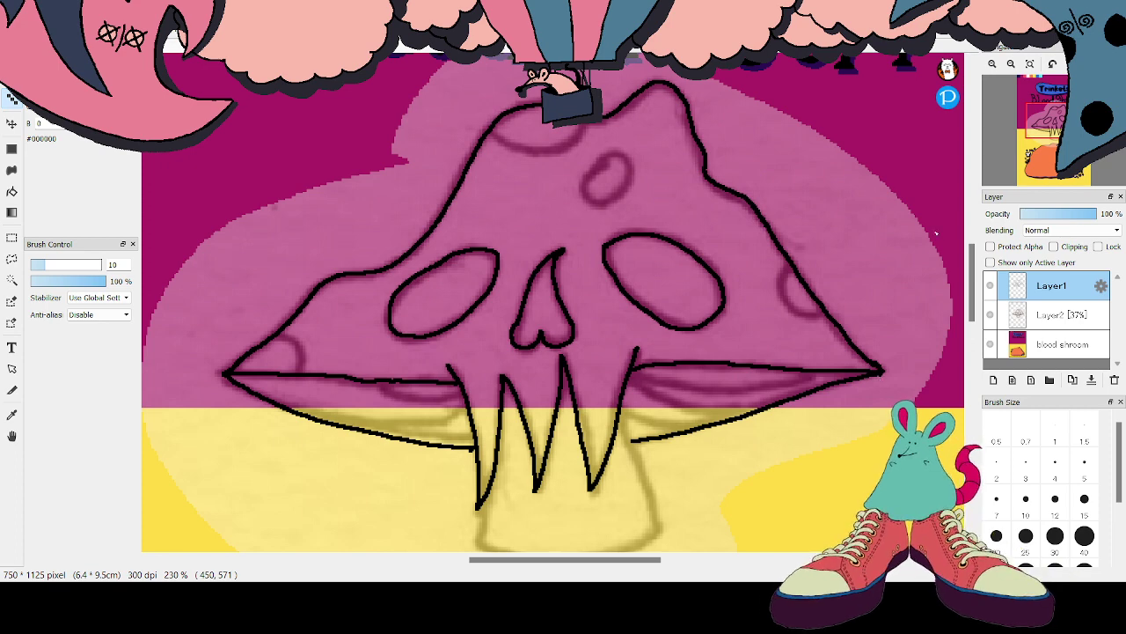
pyautogui.scroll(-2, 972, 252)
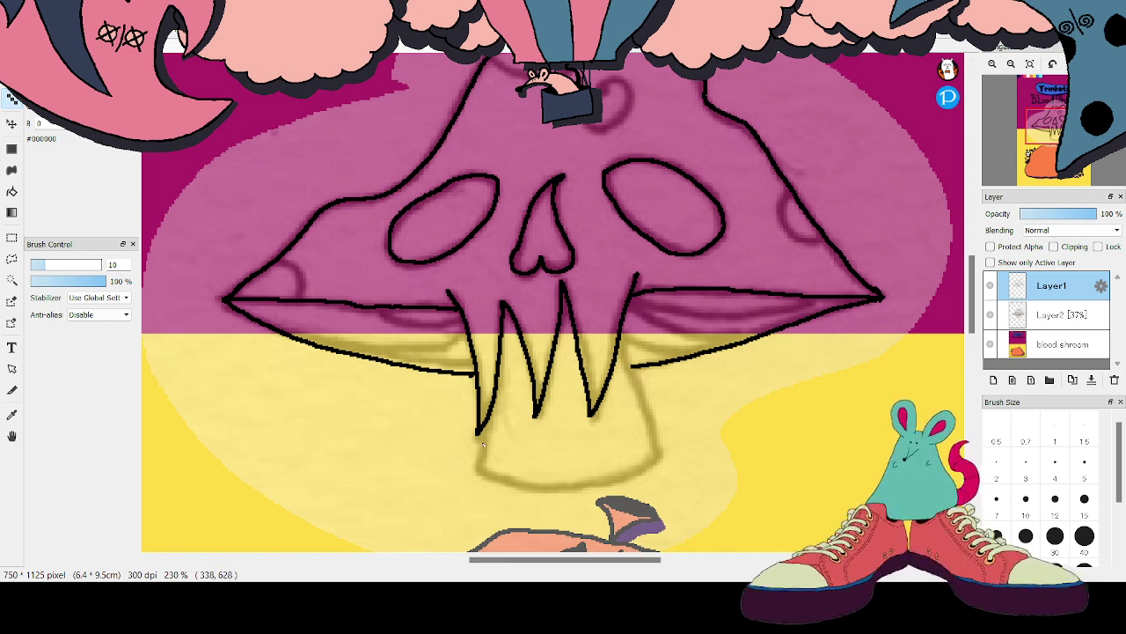
pyautogui.moveTo(479, 449); pyautogui.dragTo(466, 468)
pyautogui.moveTo(457, 476)
pyautogui.mouseDown()
pyautogui.moveTo(594, 487)
pyautogui.moveTo(682, 451)
pyautogui.mouseUp()
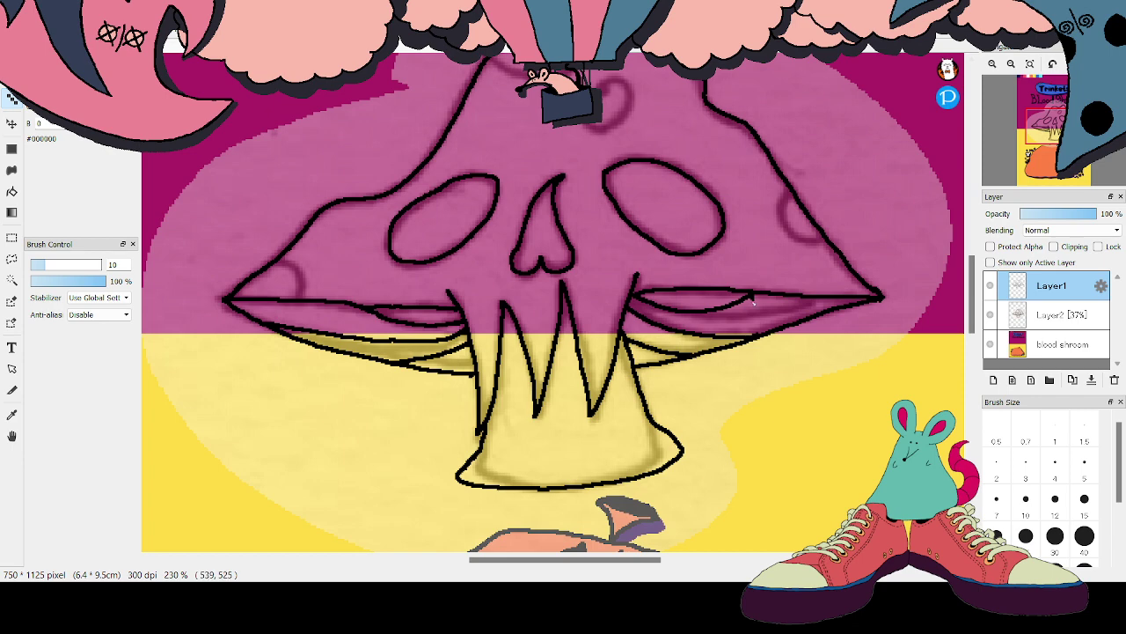
pyautogui.click(11, 97)
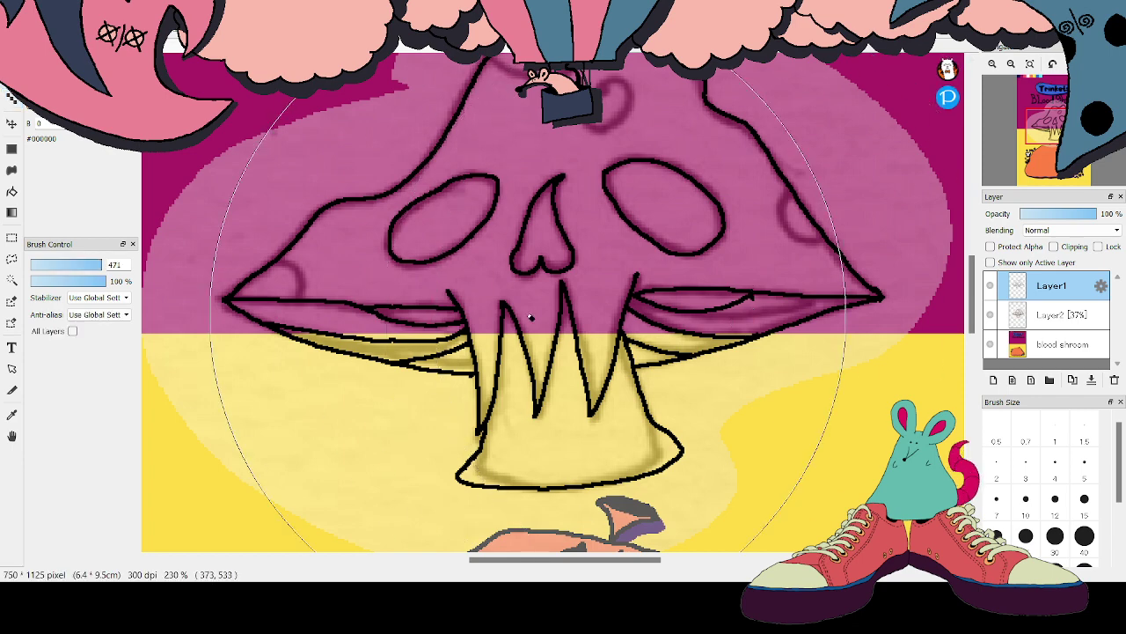
pyautogui.moveTo(56, 273); pyautogui.dragTo(37, 265)
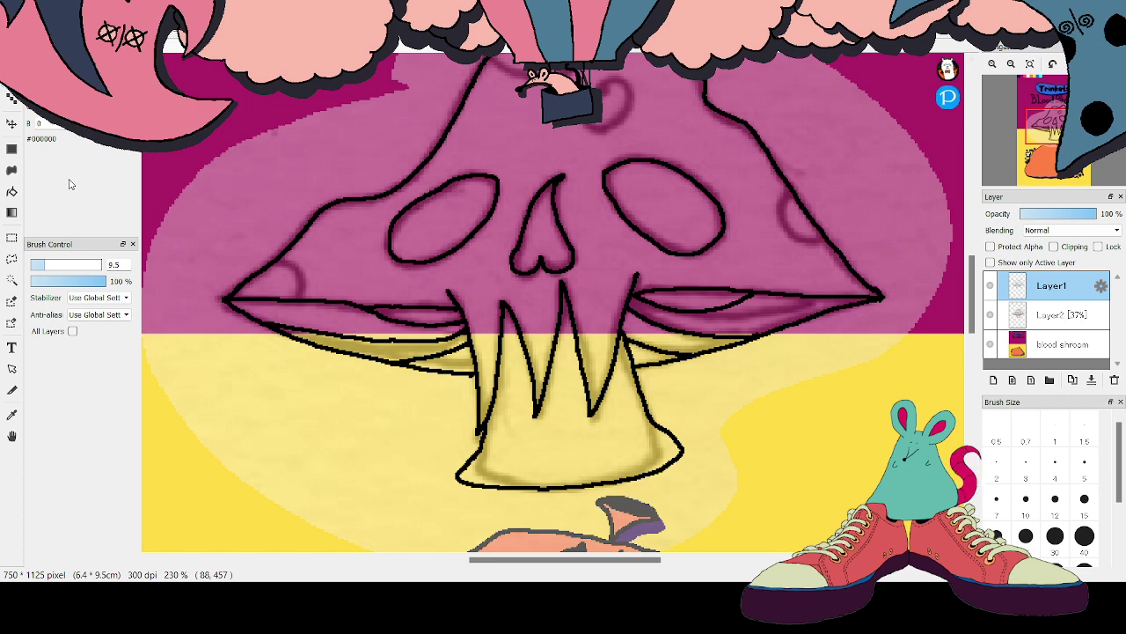
# Draw four round spots with the size 10 black brush: at the cap's right edge, left tip, top, and upper centre
pyautogui.click(10, 97)
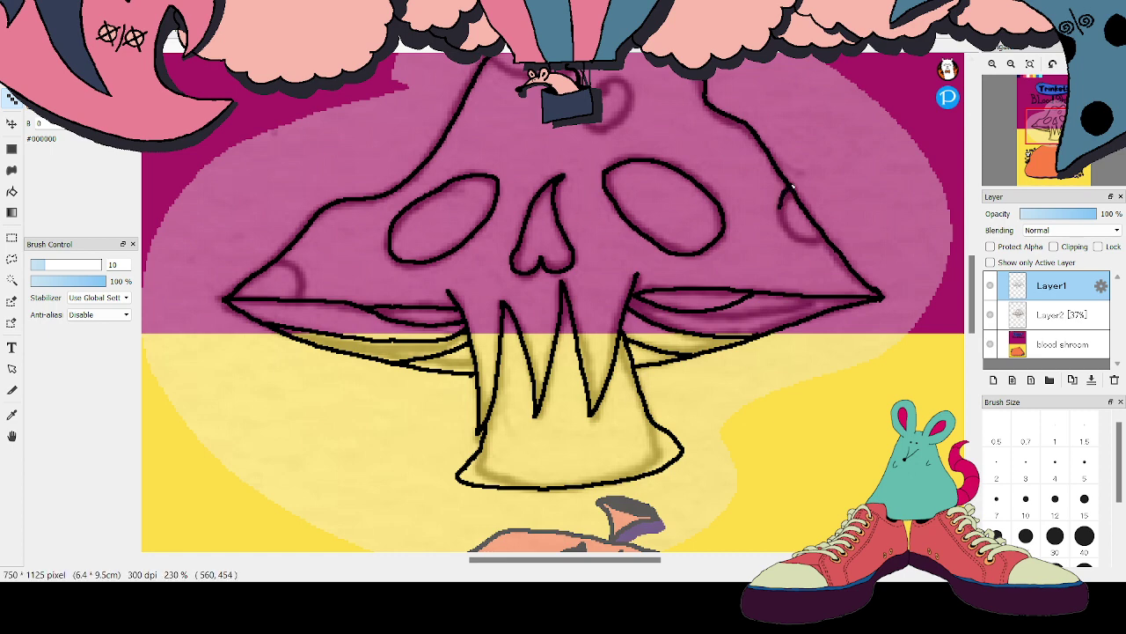
pyautogui.moveTo(836, 206); pyautogui.dragTo(816, 241)
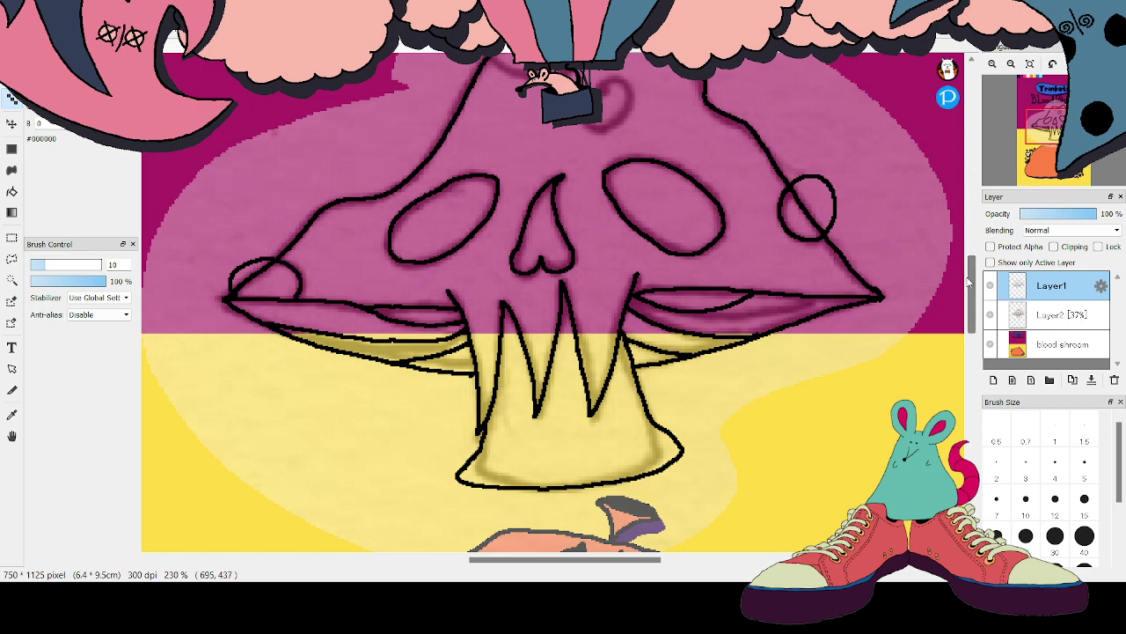
pyautogui.moveTo(970, 282); pyautogui.dragTo(976, 262)
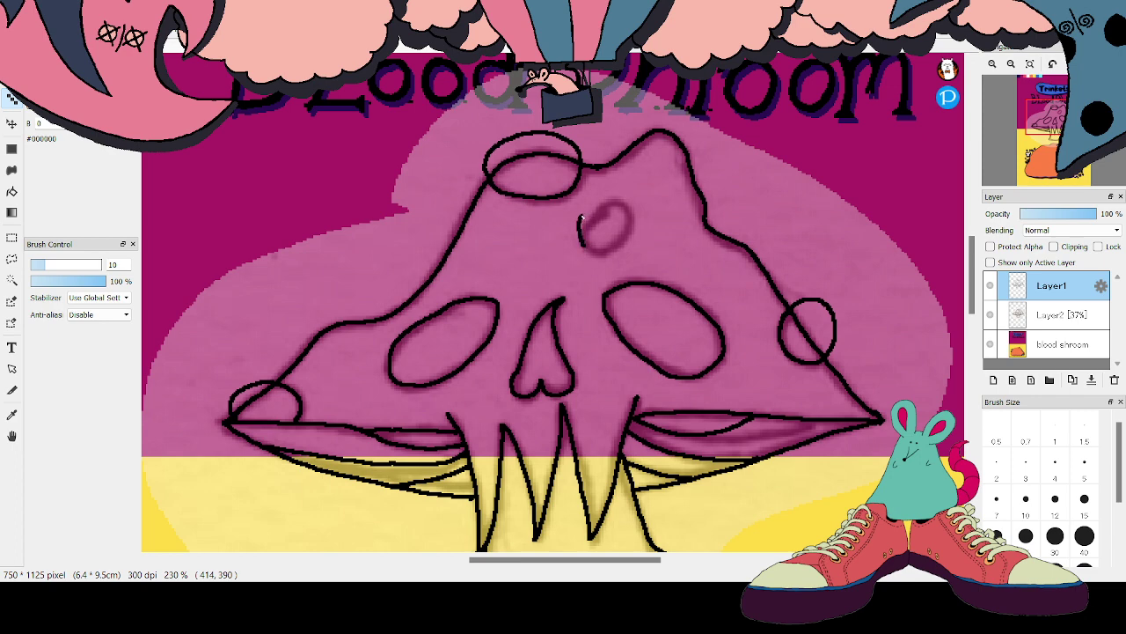
pyautogui.moveTo(582, 217)
pyautogui.mouseDown()
pyautogui.moveTo(610, 194)
pyautogui.moveTo(646, 203)
pyautogui.moveTo(639, 243)
pyautogui.moveTo(601, 253)
pyautogui.mouseUp()
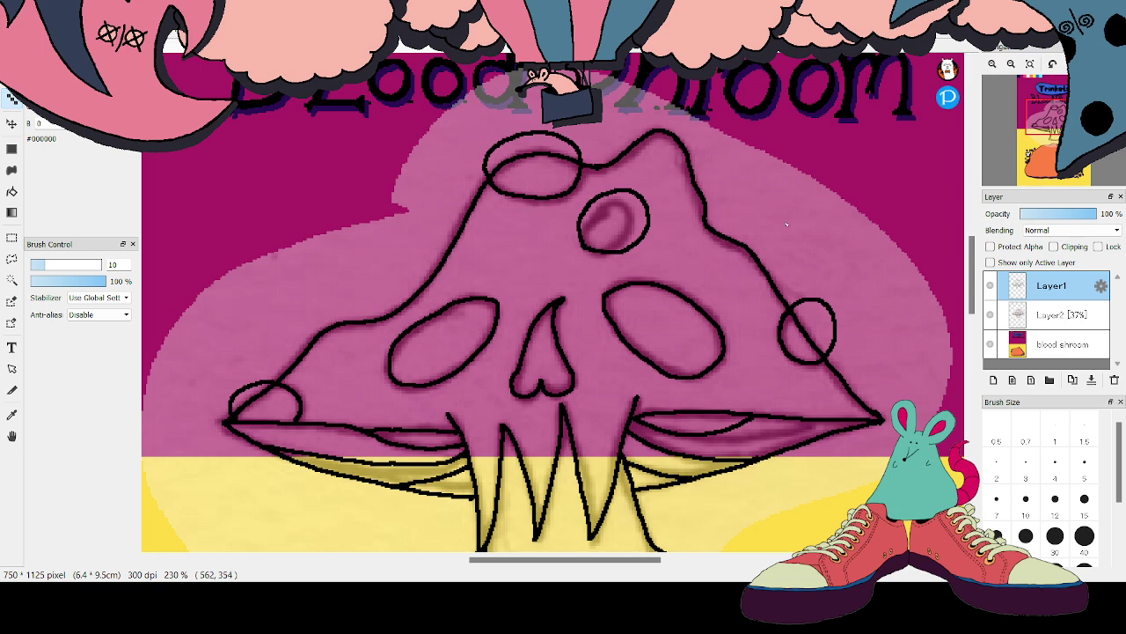
# Hide the sketch layer Layer2 and erase the cap outline running through the top, left and right spots
pyautogui.press('e')
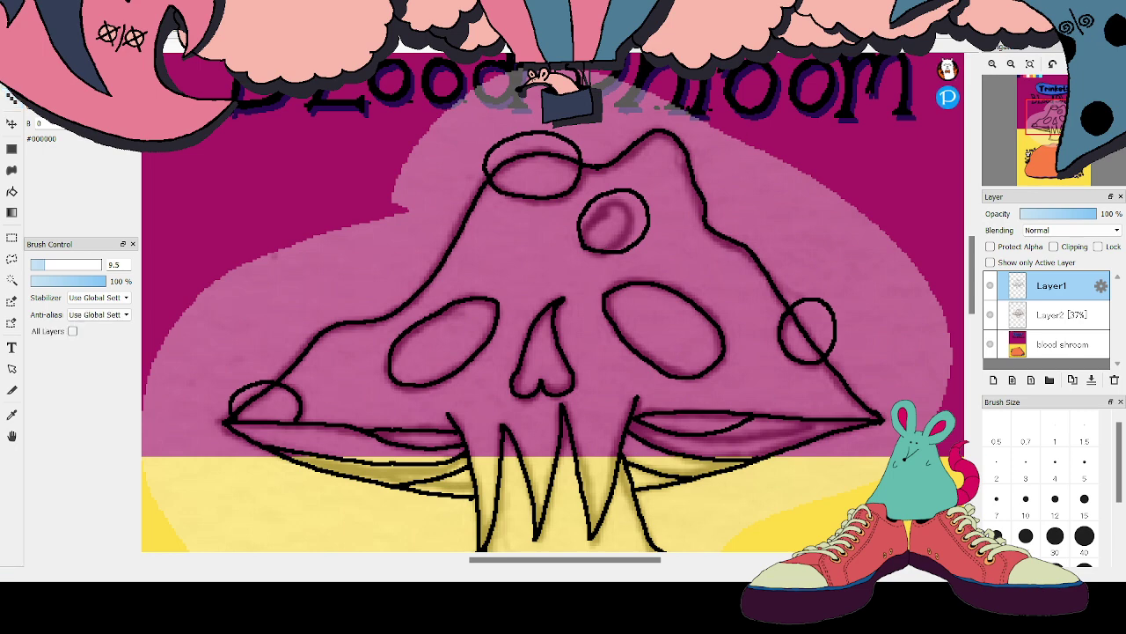
pyautogui.click(990, 314)
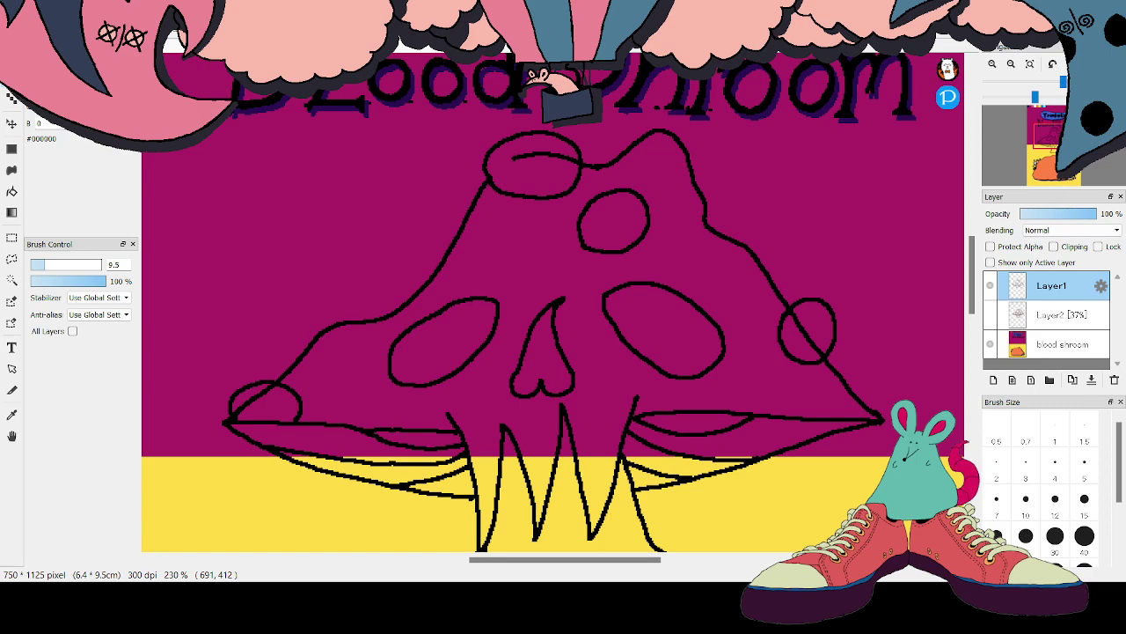
pyautogui.scroll(5, 1062, 84)
pyautogui.moveTo(1054, 123); pyautogui.dragTo(1053, 127)
pyautogui.moveTo(549, 375)
pyautogui.mouseDown()
pyautogui.moveTo(510, 367)
pyautogui.moveTo(607, 363)
pyautogui.moveTo(693, 377)
pyautogui.mouseUp()
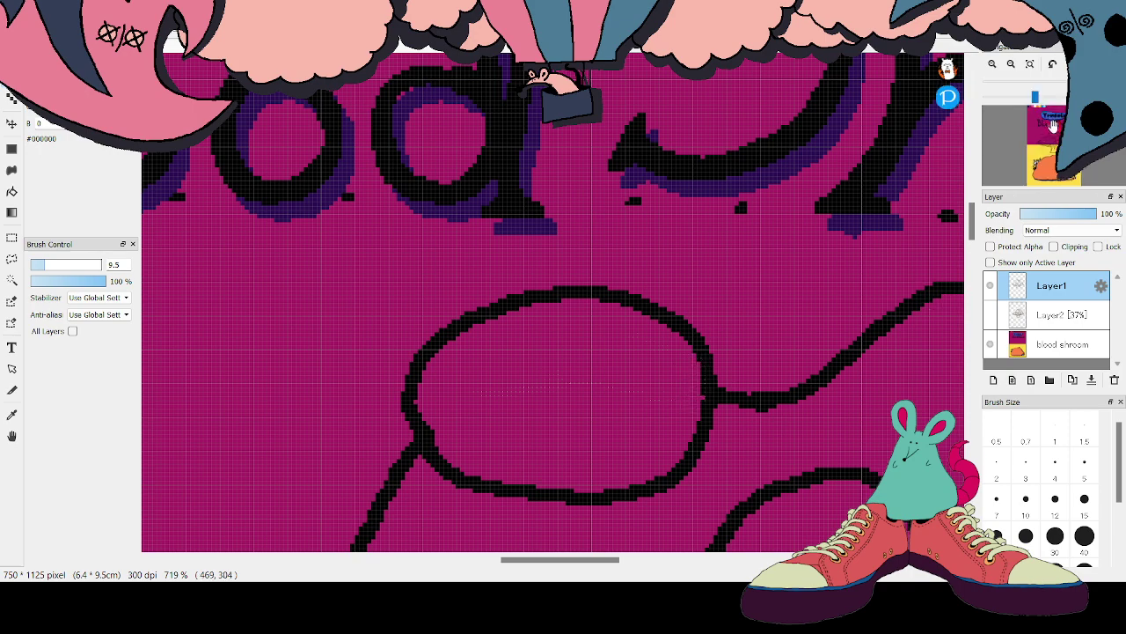
pyautogui.moveTo(1051, 123); pyautogui.dragTo(1036, 155)
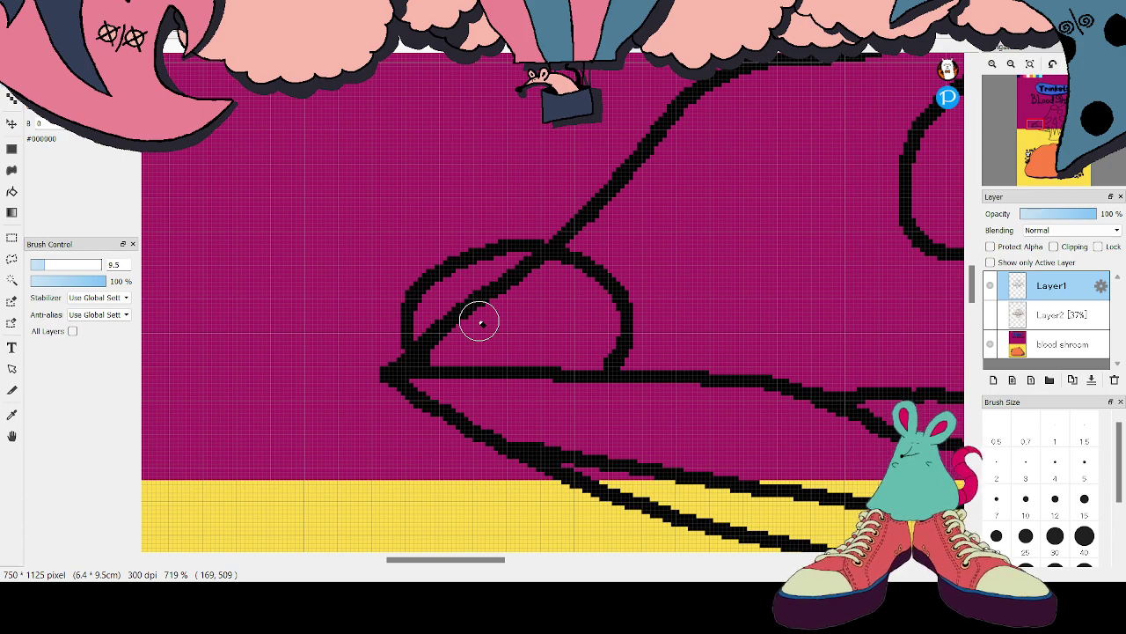
pyautogui.moveTo(477, 319)
pyautogui.mouseDown()
pyautogui.moveTo(460, 312)
pyautogui.moveTo(434, 332)
pyautogui.moveTo(434, 349)
pyautogui.moveTo(488, 303)
pyautogui.moveTo(469, 299)
pyautogui.moveTo(514, 284)
pyautogui.moveTo(516, 297)
pyautogui.moveTo(494, 299)
pyautogui.moveTo(539, 270)
pyautogui.moveTo(523, 289)
pyautogui.moveTo(508, 285)
pyautogui.moveTo(494, 310)
pyautogui.mouseUp()
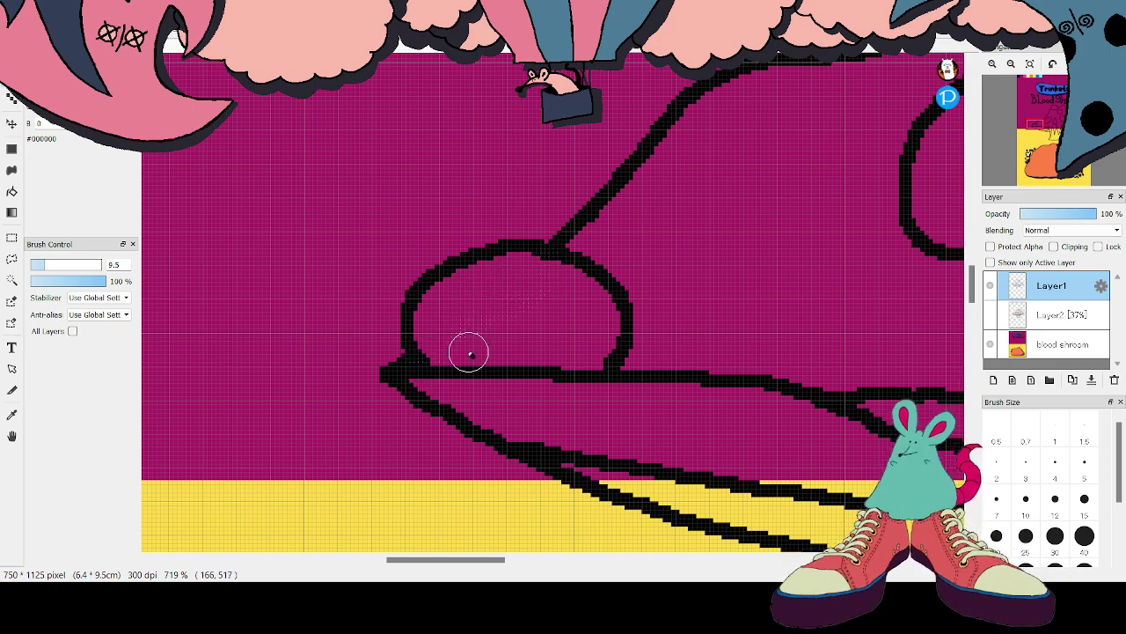
pyautogui.moveTo(460, 564); pyautogui.dragTo(686, 561)
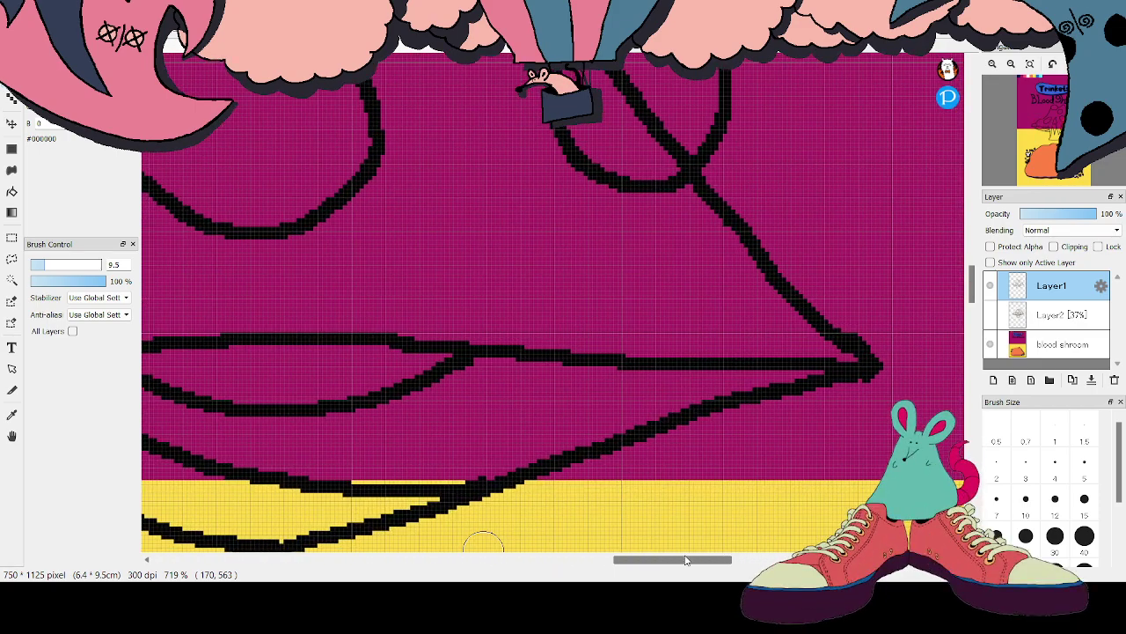
pyautogui.scroll(3, 747, 332)
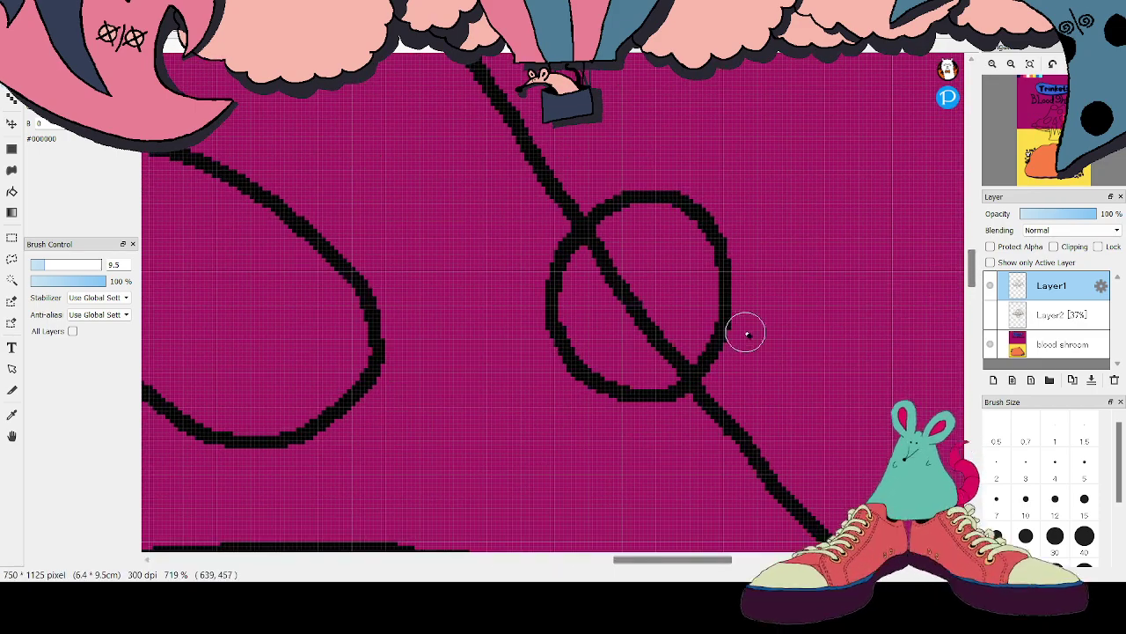
pyautogui.moveTo(636, 310)
pyautogui.mouseDown()
pyautogui.moveTo(628, 267)
pyautogui.moveTo(629, 317)
pyautogui.moveTo(656, 314)
pyautogui.moveTo(645, 336)
pyautogui.moveTo(666, 339)
pyautogui.moveTo(663, 360)
pyautogui.moveTo(678, 352)
pyautogui.moveTo(593, 241)
pyautogui.moveTo(607, 249)
pyautogui.mouseUp()
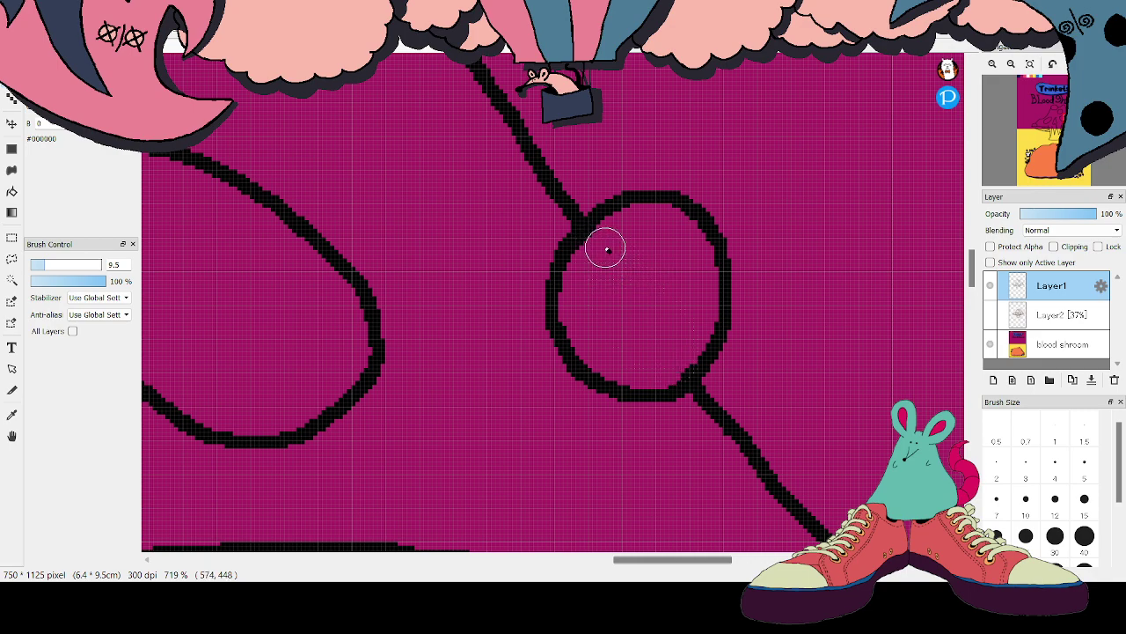
pyautogui.scroll(-3, 553, 302)
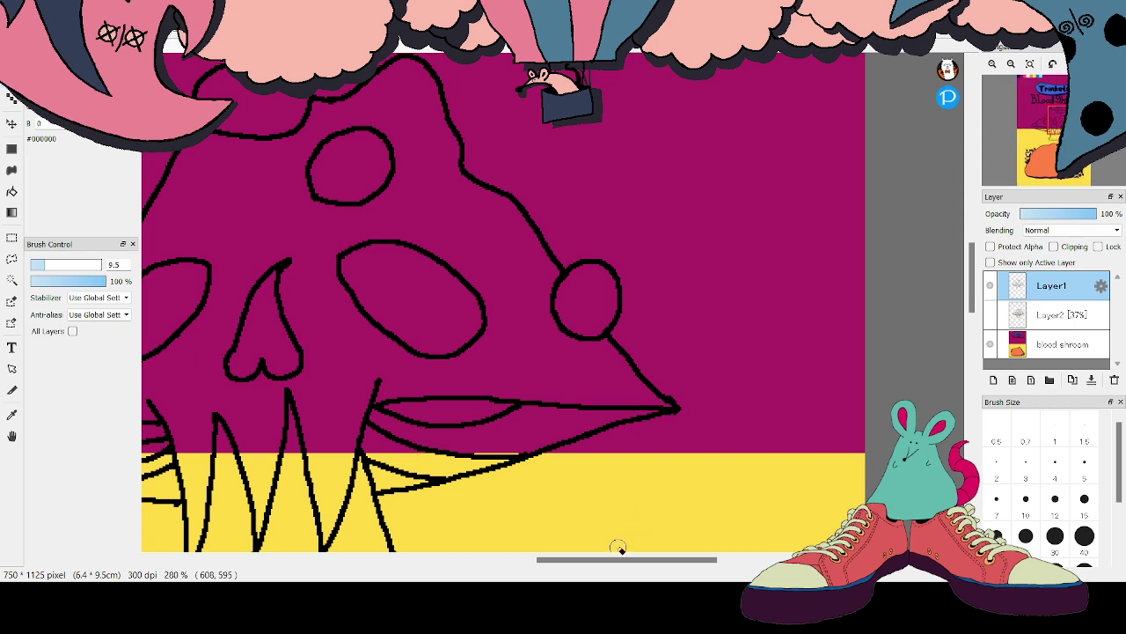
pyautogui.scroll(-4, 616, 544)
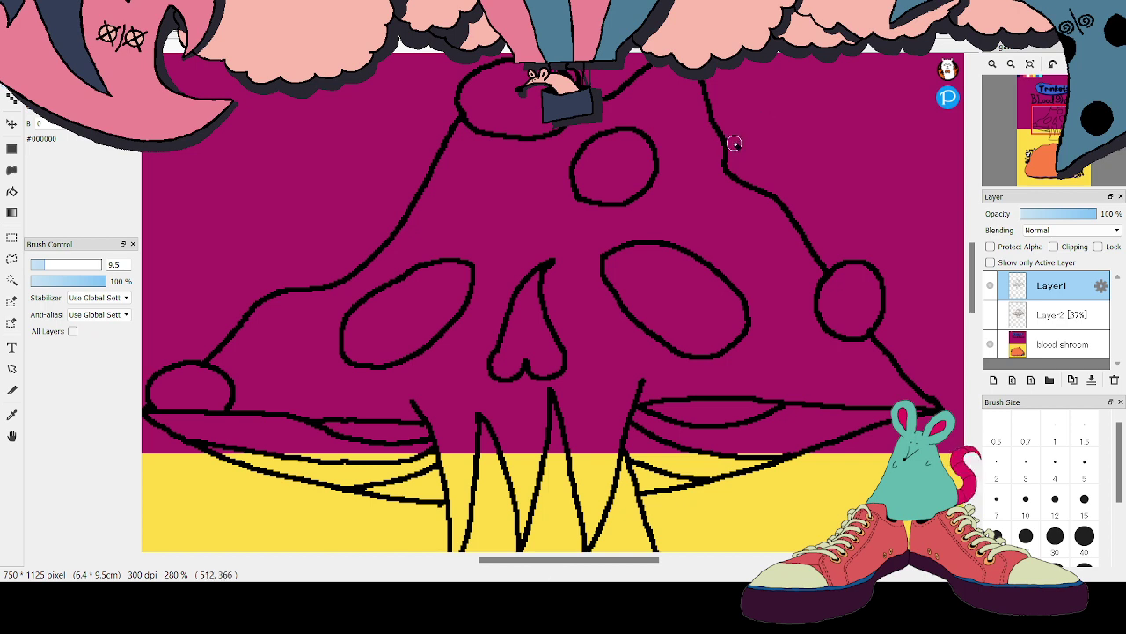
pyautogui.click(14, 100)
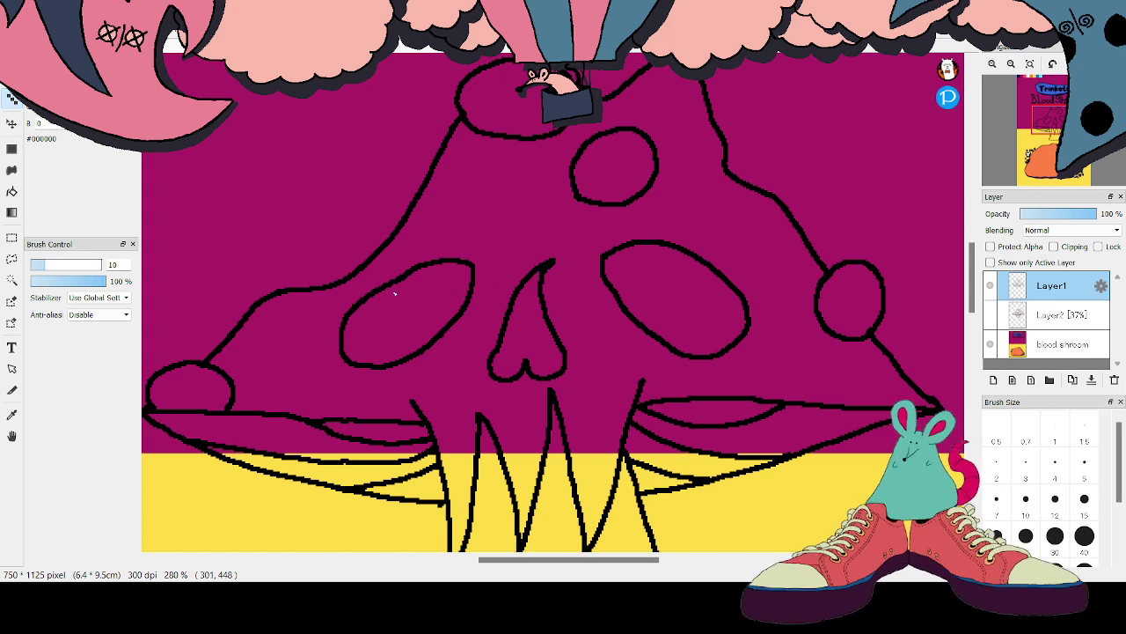
pyautogui.click(11, 191)
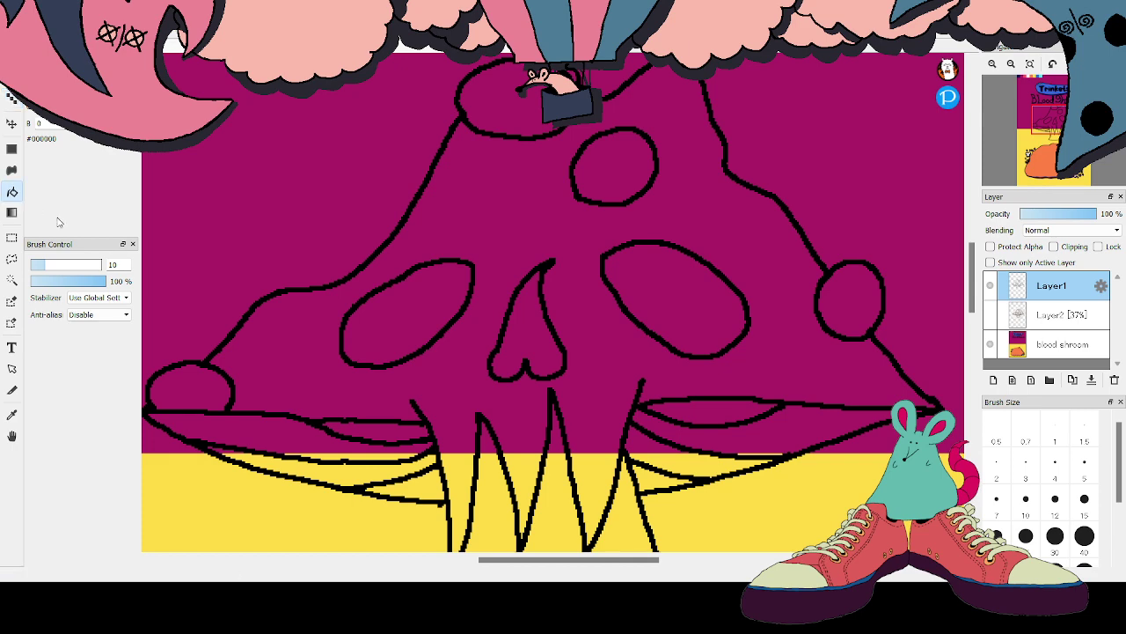
pyautogui.scroll(-2, 1053, 85)
pyautogui.scroll(-2, 1053, 86)
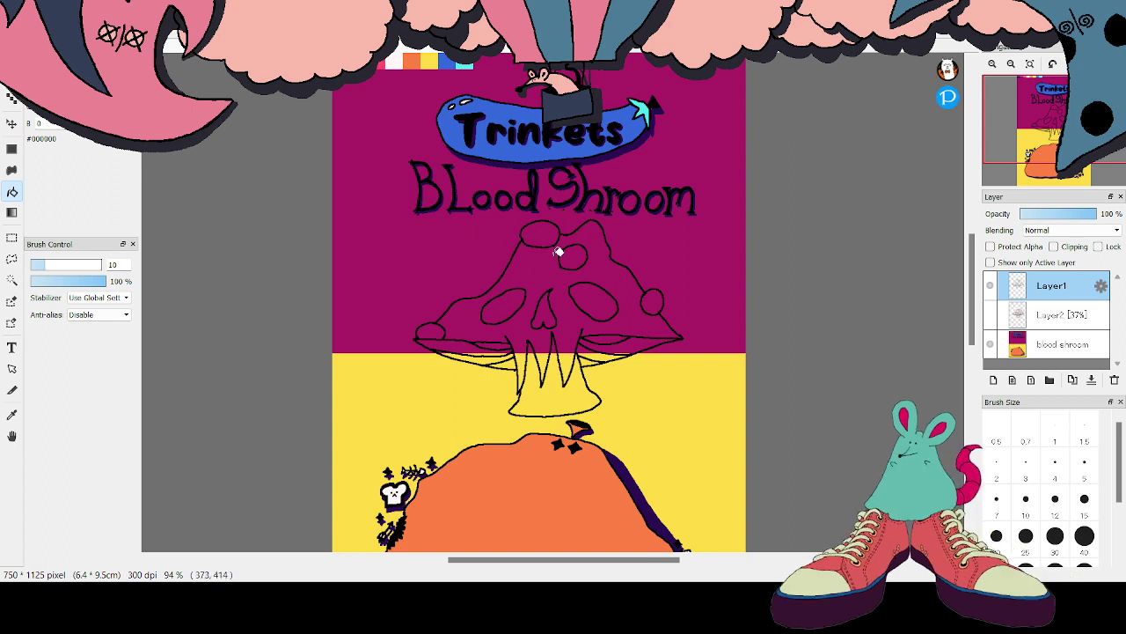
# Draw two small round spots across the cap's outline with the size 10 black brush, one on each slope
pyautogui.click(11, 101)
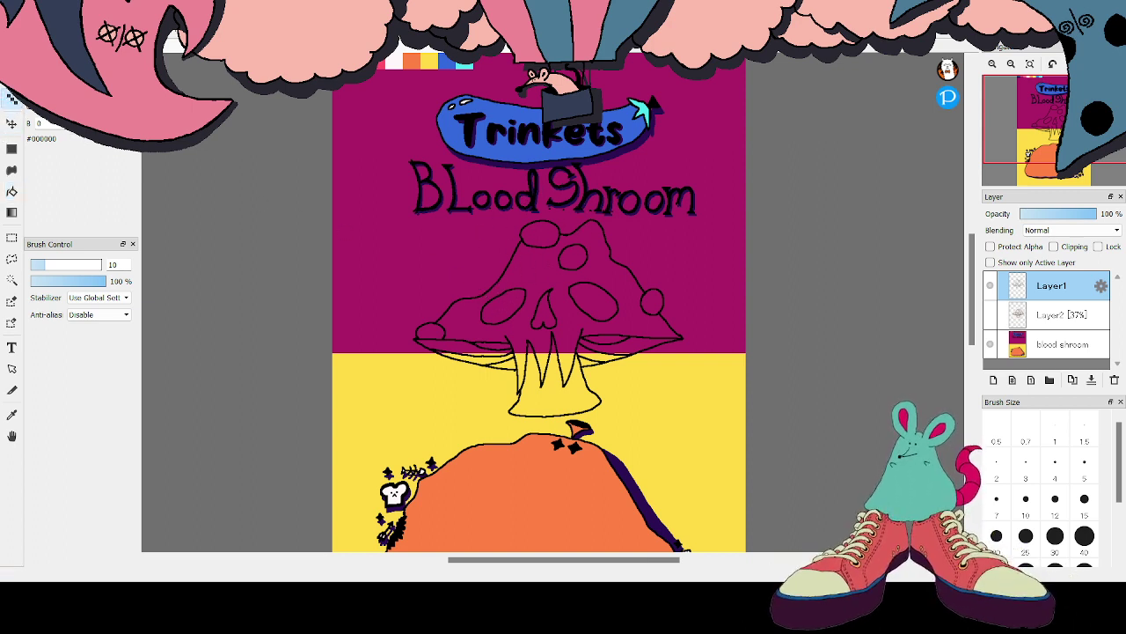
pyautogui.moveTo(1060, 83)
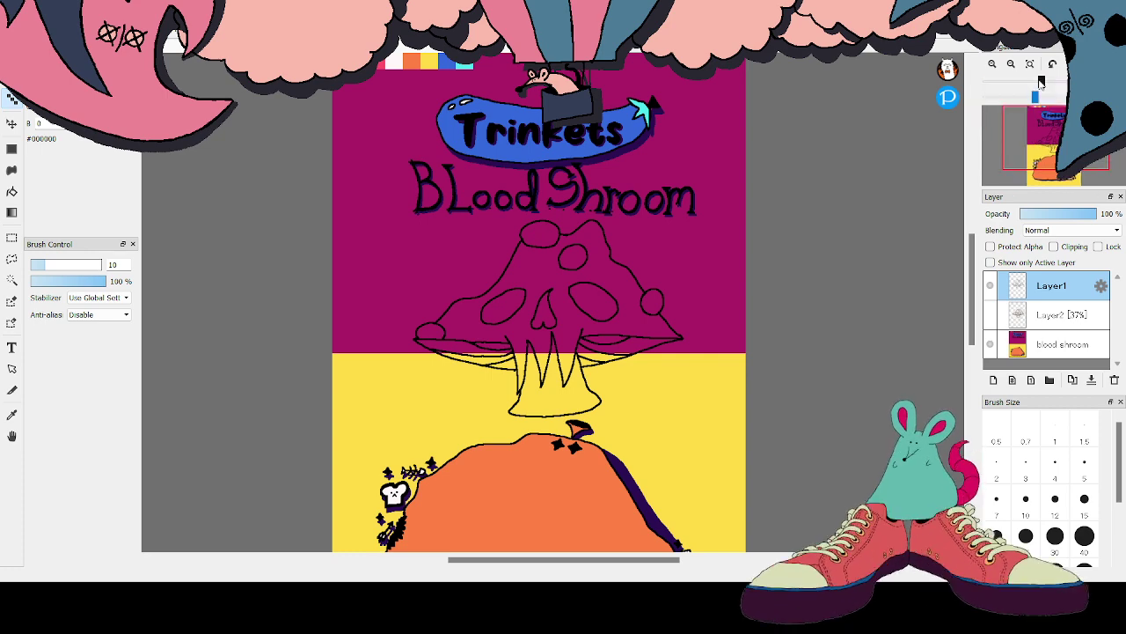
pyautogui.moveTo(1041, 81); pyautogui.dragTo(1057, 81)
pyautogui.moveTo(1050, 142); pyautogui.dragTo(1045, 137)
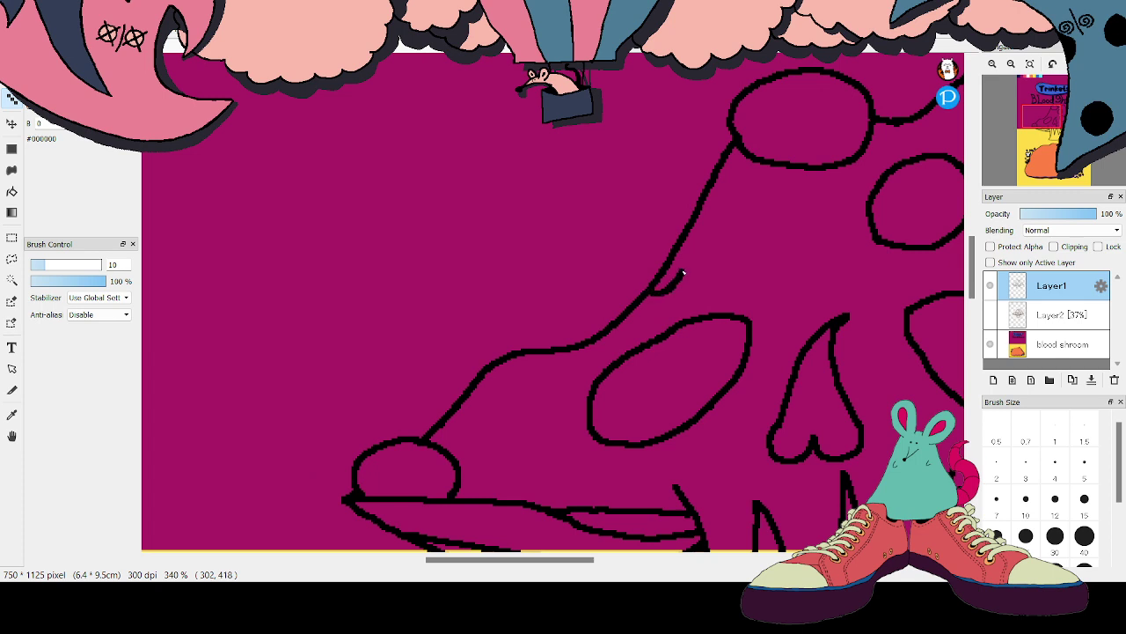
pyautogui.moveTo(670, 220); pyautogui.dragTo(642, 222)
pyautogui.moveTo(635, 284); pyautogui.dragTo(656, 291)
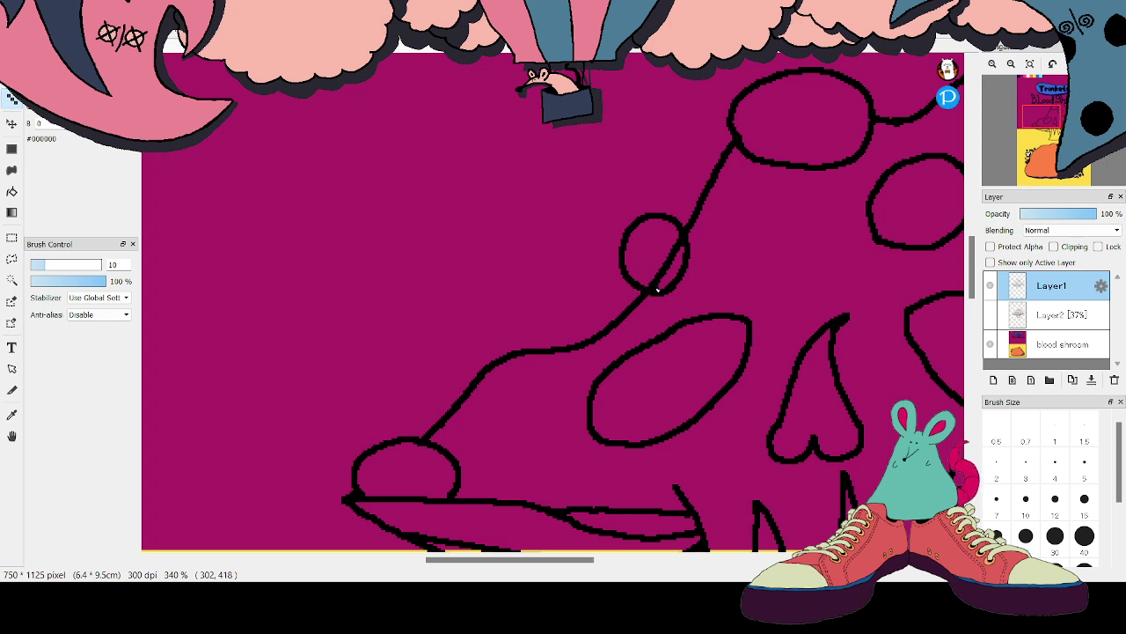
pyautogui.moveTo(553, 567); pyautogui.dragTo(619, 568)
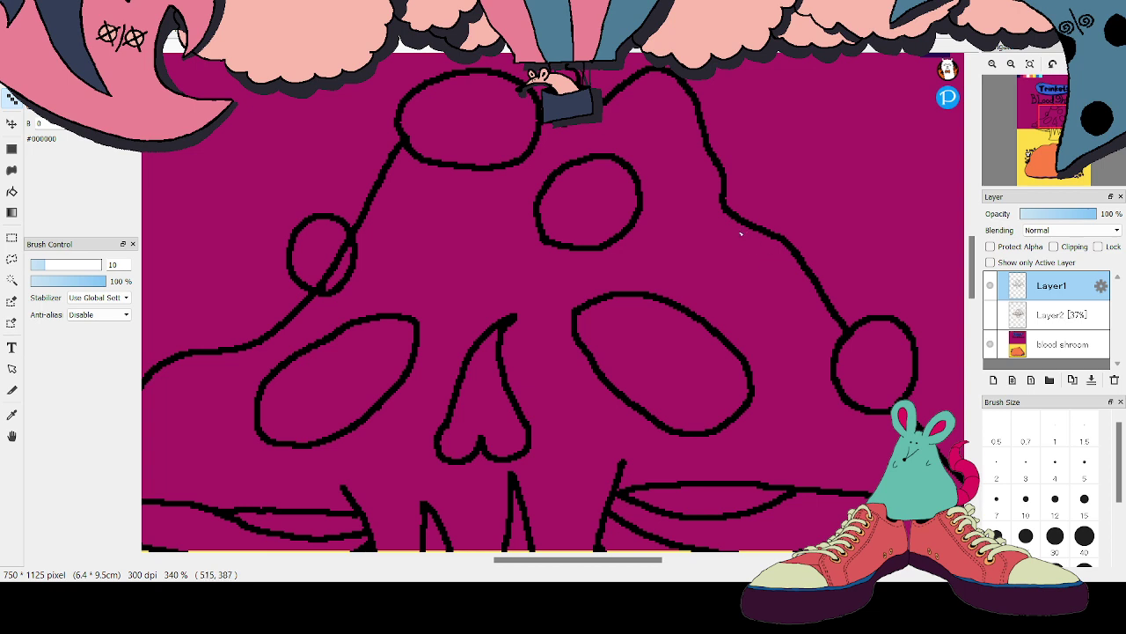
pyautogui.moveTo(729, 234); pyautogui.dragTo(729, 213)
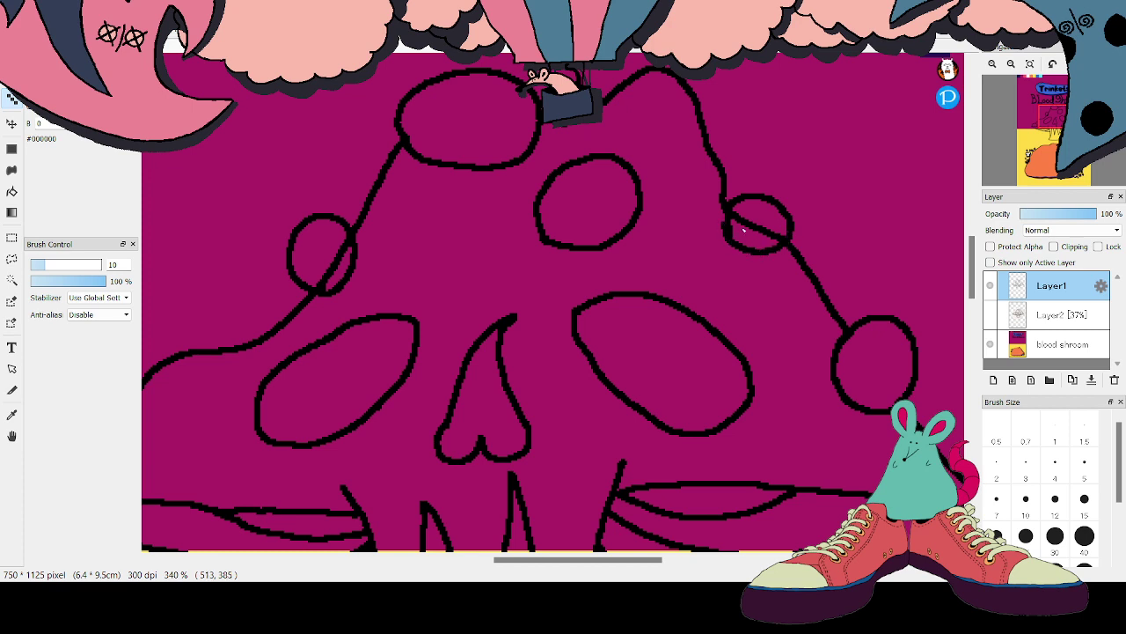
# Erase the cap outline running through the two small slope spots with the 9.5 px eraser
pyautogui.press('e')
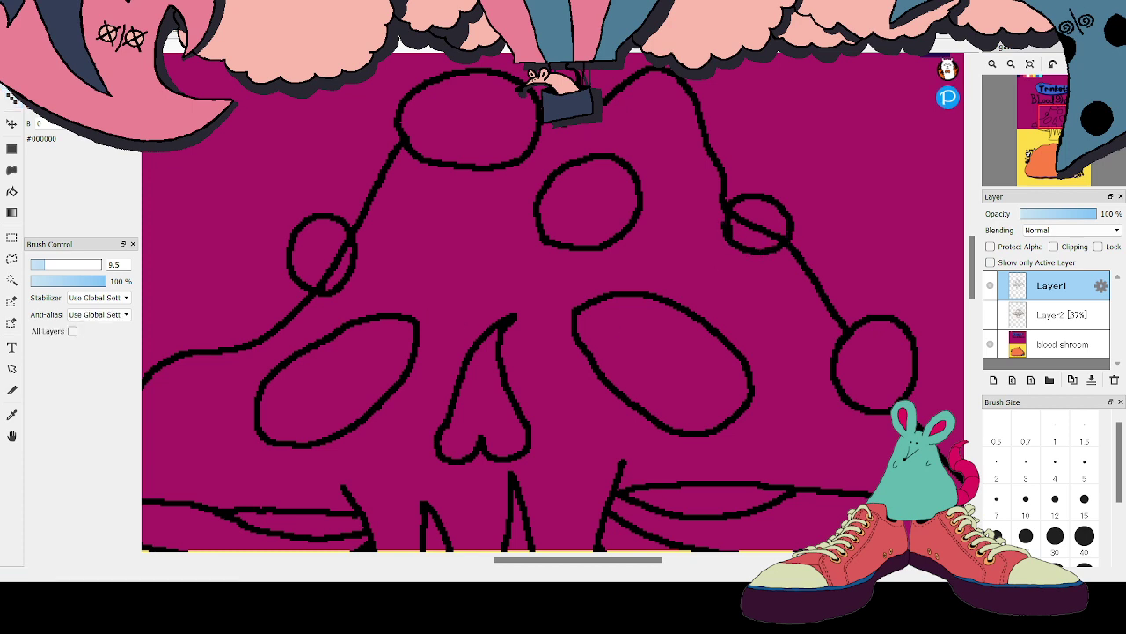
pyautogui.moveTo(357, 254)
pyautogui.mouseDown()
pyautogui.moveTo(322, 267)
pyautogui.moveTo(335, 249)
pyautogui.moveTo(344, 244)
pyautogui.moveTo(327, 280)
pyautogui.mouseUp()
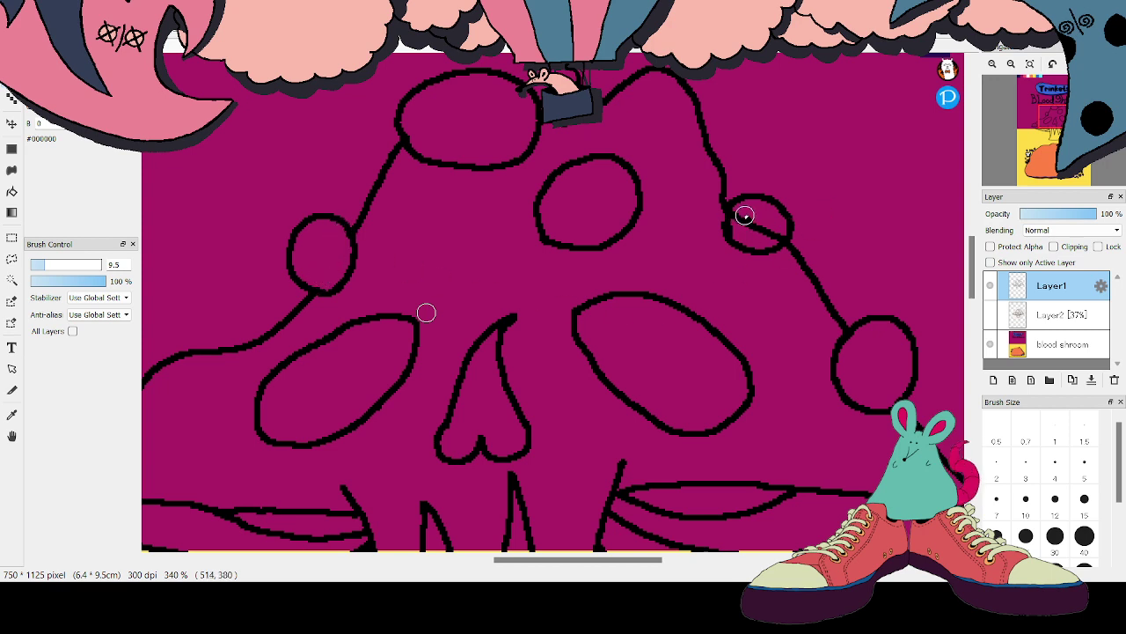
pyautogui.moveTo(744, 222)
pyautogui.mouseDown()
pyautogui.moveTo(779, 237)
pyautogui.moveTo(758, 232)
pyautogui.moveTo(737, 213)
pyautogui.mouseUp()
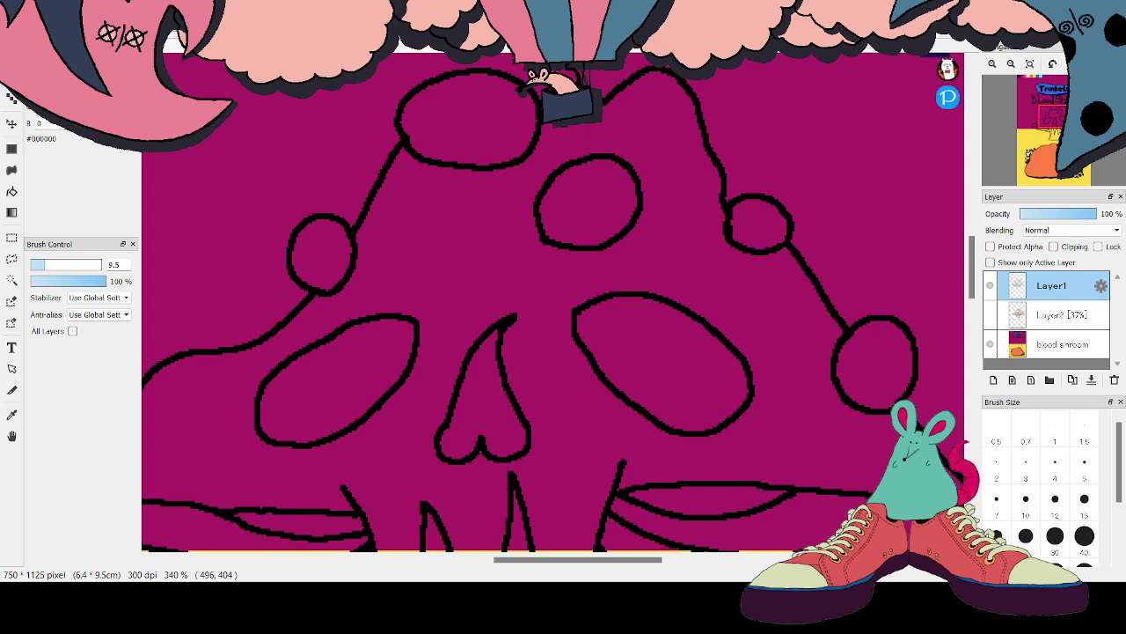
# Outline a curved shine mark and a small oval beneath it inside the cap's top spot with the size 10 black brush
pyautogui.click(13, 194)
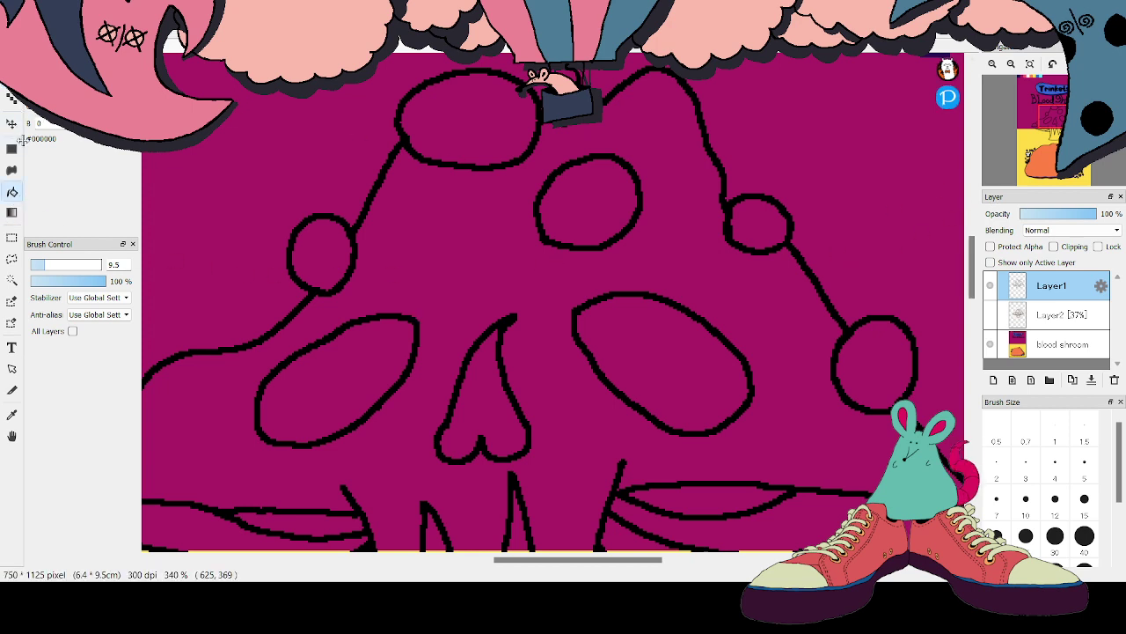
pyautogui.click(11, 99)
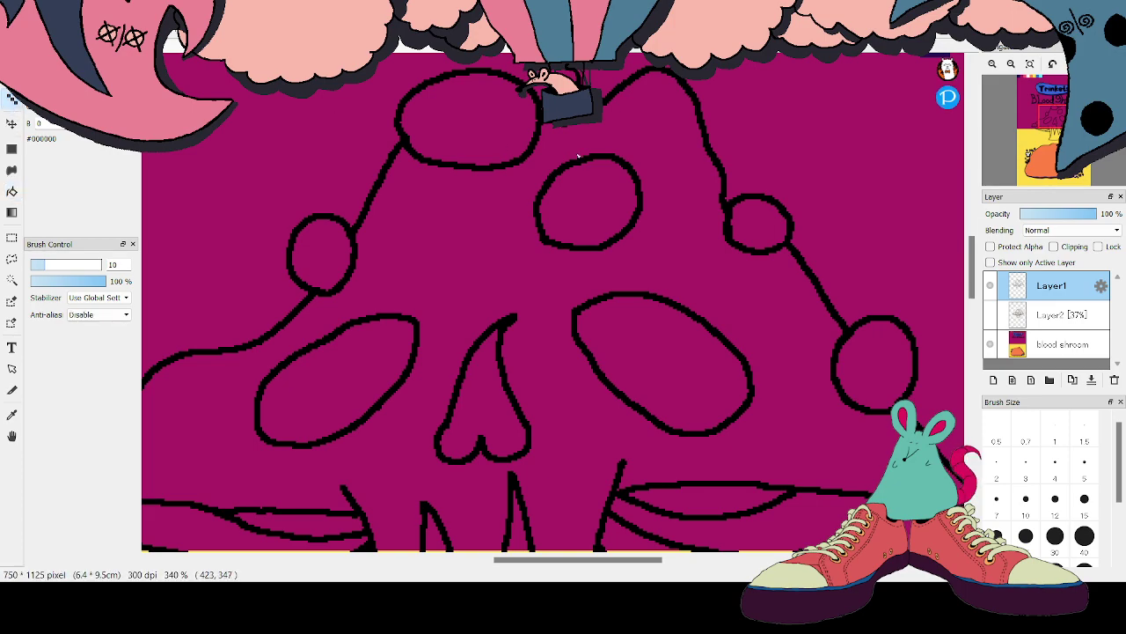
pyautogui.scroll(5, 1055, 129)
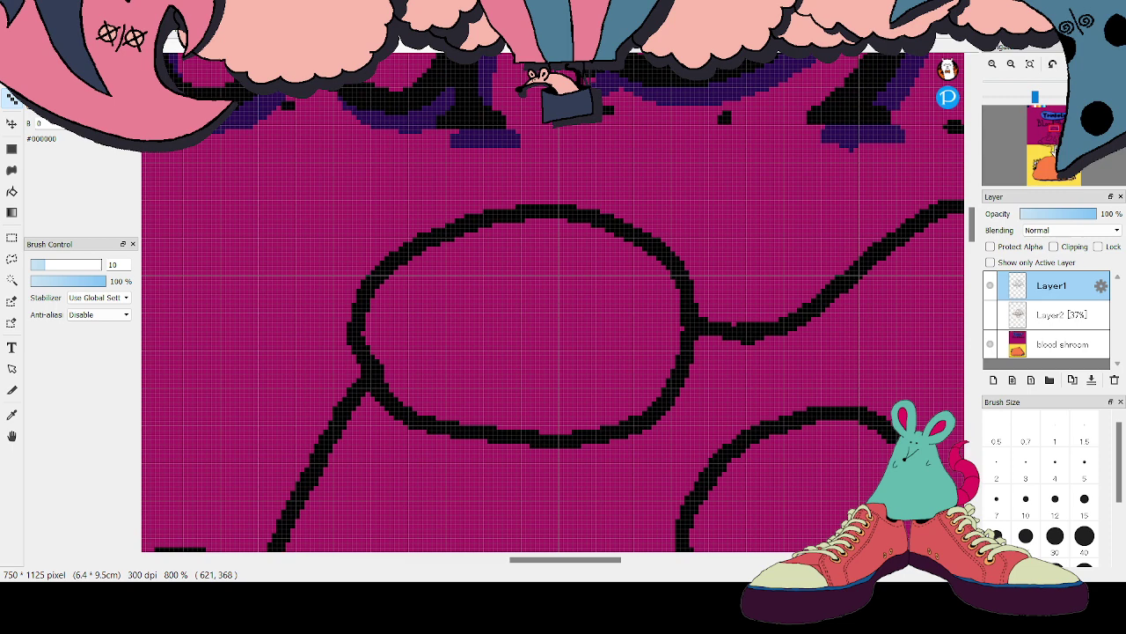
pyautogui.moveTo(596, 251)
pyautogui.mouseDown()
pyautogui.moveTo(612, 326)
pyautogui.moveTo(635, 339)
pyautogui.moveTo(649, 287)
pyautogui.moveTo(631, 262)
pyautogui.mouseUp()
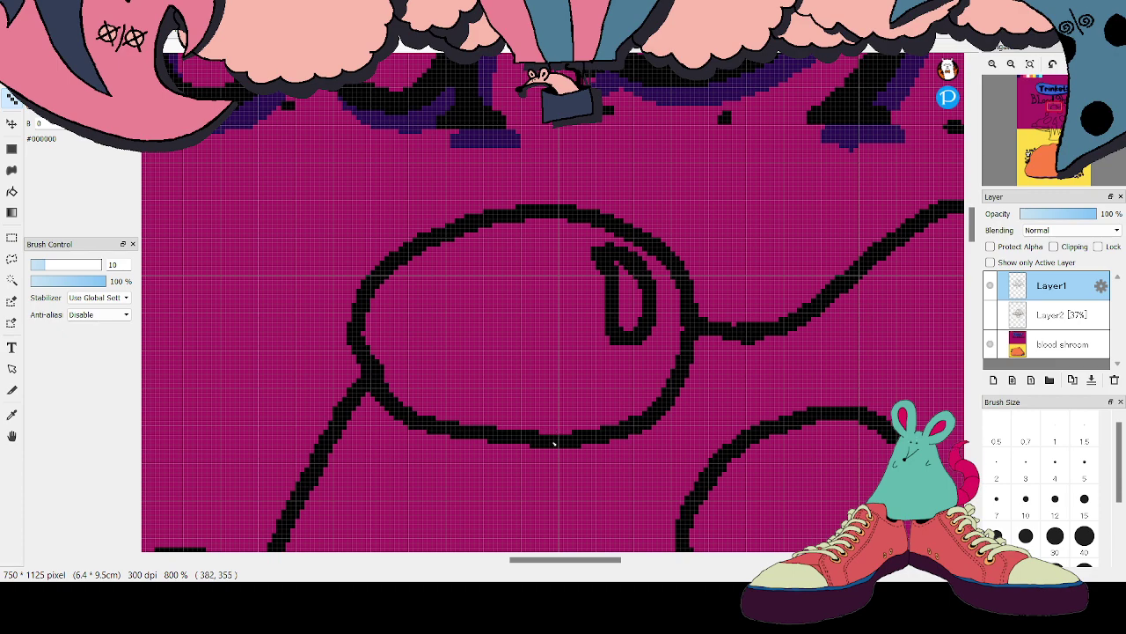
pyautogui.moveTo(583, 560); pyautogui.dragTo(556, 559)
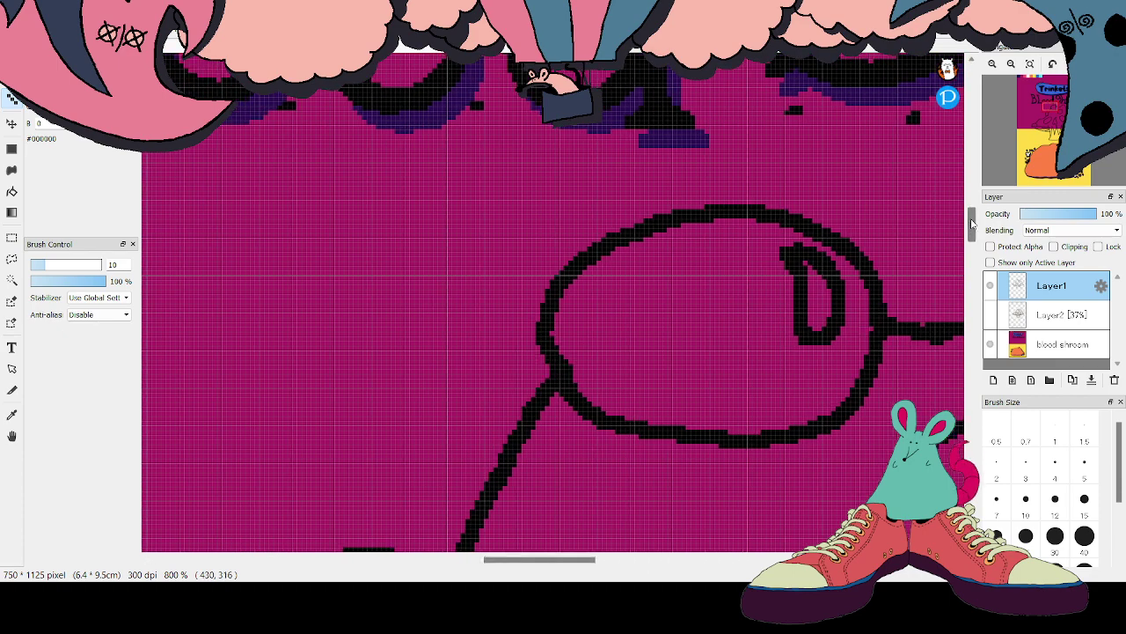
pyautogui.moveTo(972, 224); pyautogui.dragTo(972, 244)
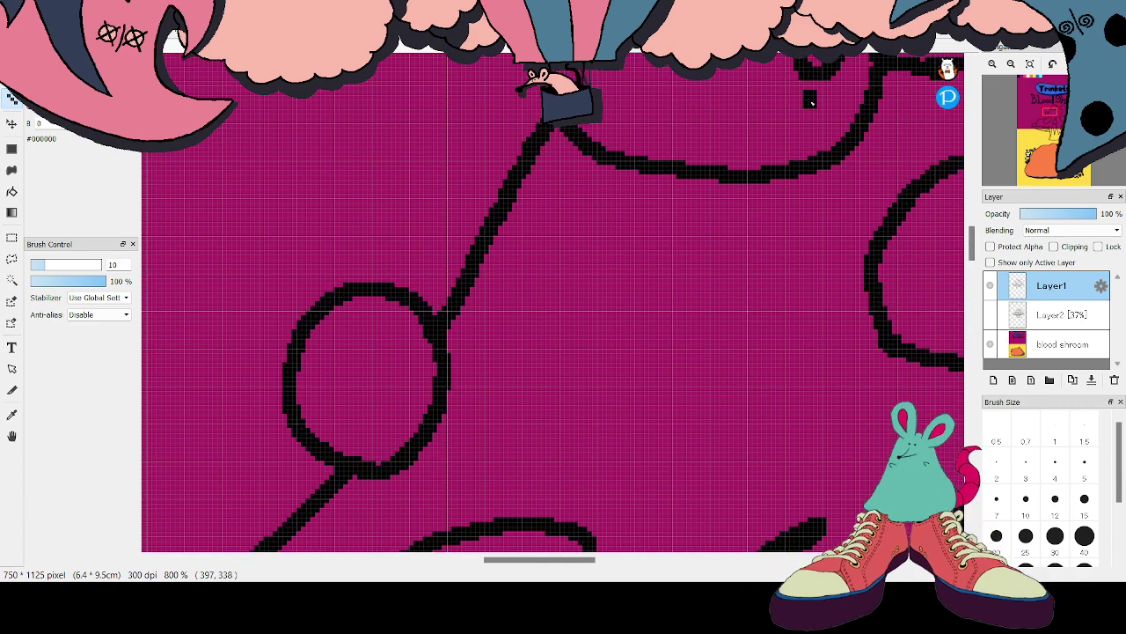
pyautogui.moveTo(811, 103)
pyautogui.mouseDown()
pyautogui.moveTo(803, 129)
pyautogui.moveTo(796, 106)
pyautogui.moveTo(783, 124)
pyautogui.moveTo(828, 117)
pyautogui.mouseUp()
pyautogui.hotkey('ctrl', 'z')
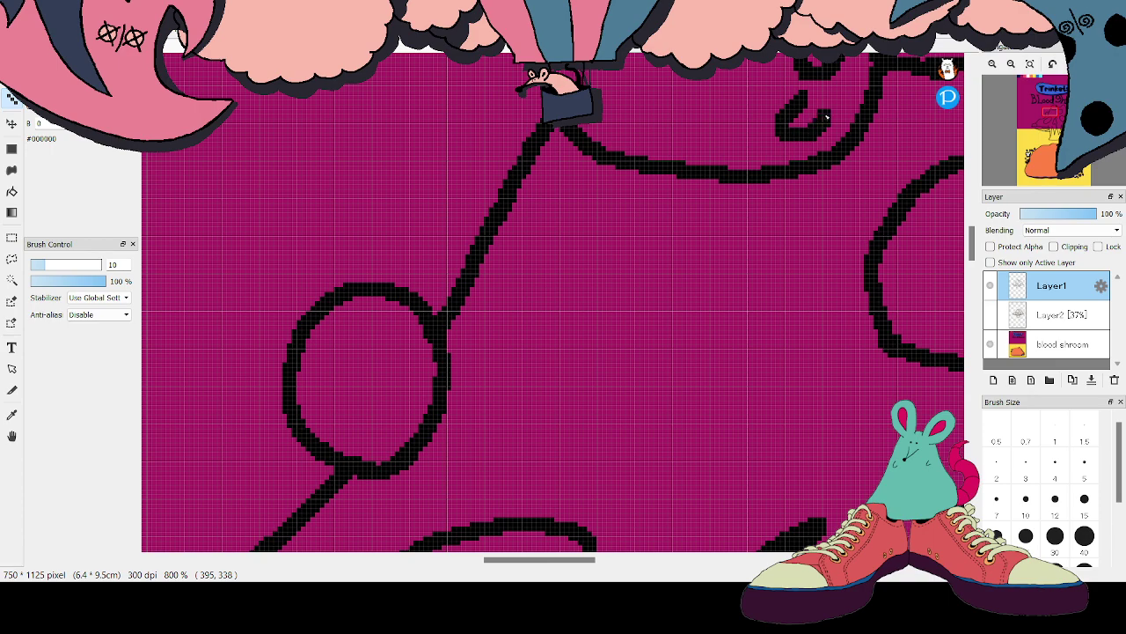
# Outline a curved shine mark in the small left-slope spot and trim its overlap with the spot's edge using a 2.5 px eraser
pyautogui.moveTo(971, 227); pyautogui.dragTo(972, 244)
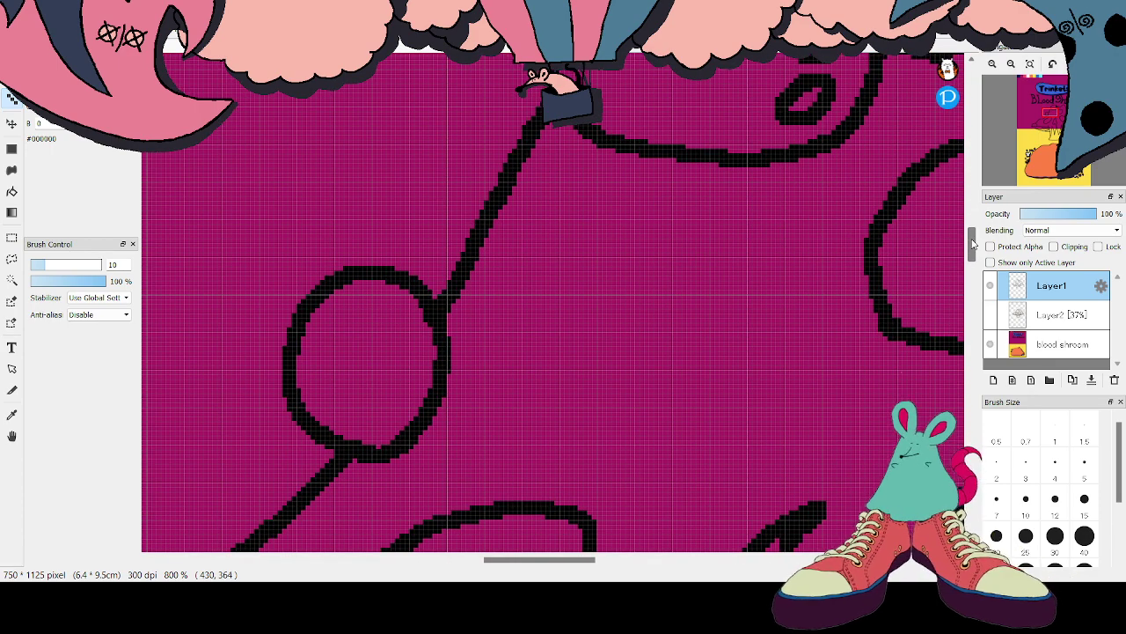
pyautogui.moveTo(540, 560); pyautogui.dragTo(518, 559)
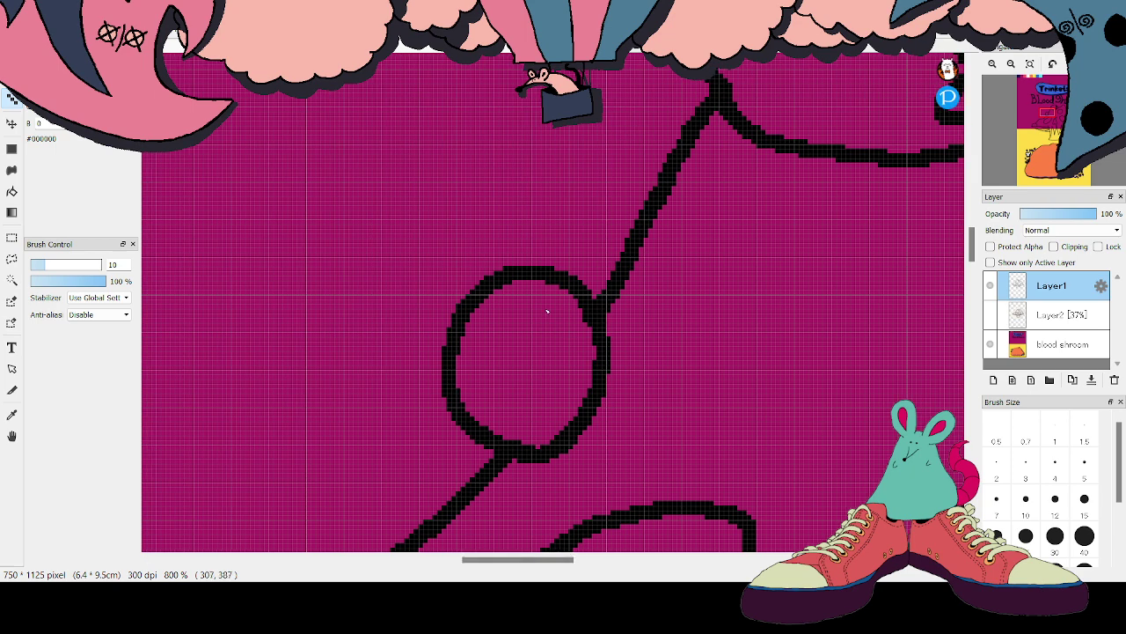
pyautogui.moveTo(537, 307)
pyautogui.mouseDown()
pyautogui.moveTo(552, 326)
pyautogui.moveTo(551, 361)
pyautogui.moveTo(572, 359)
pyautogui.moveTo(576, 321)
pyautogui.mouseUp()
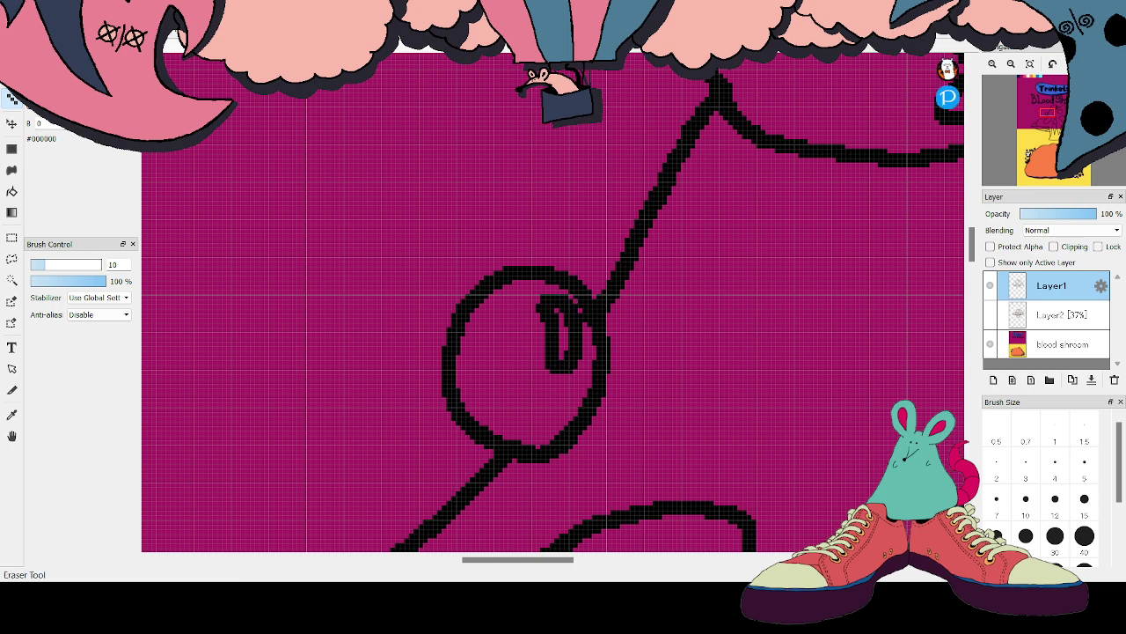
pyautogui.press('e')
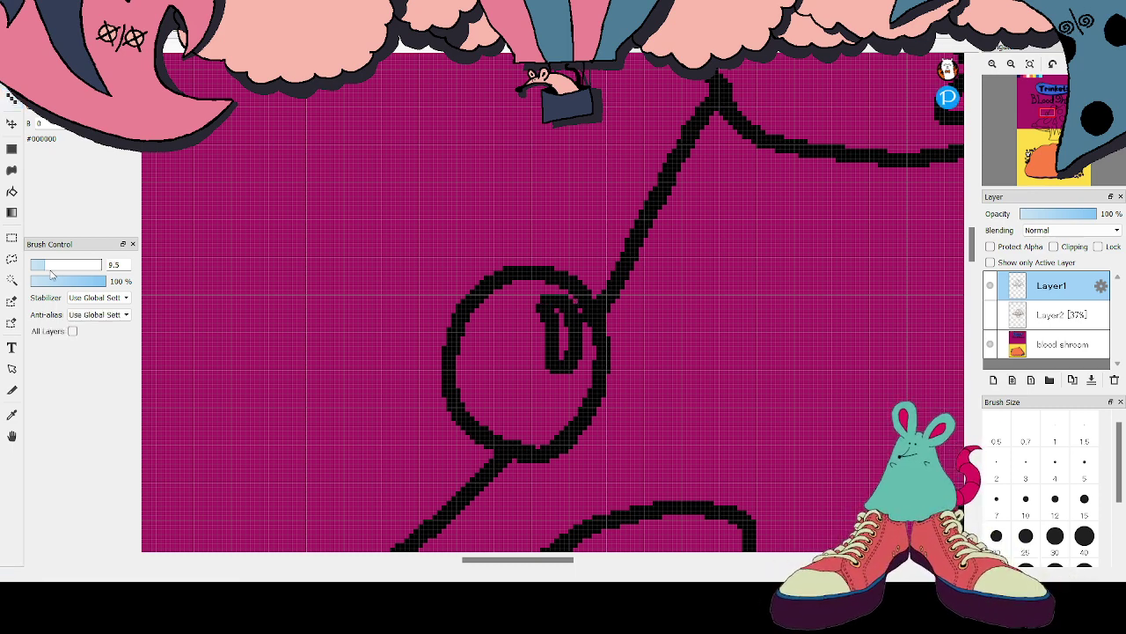
pyautogui.moveTo(44, 264); pyautogui.dragTo(58, 282)
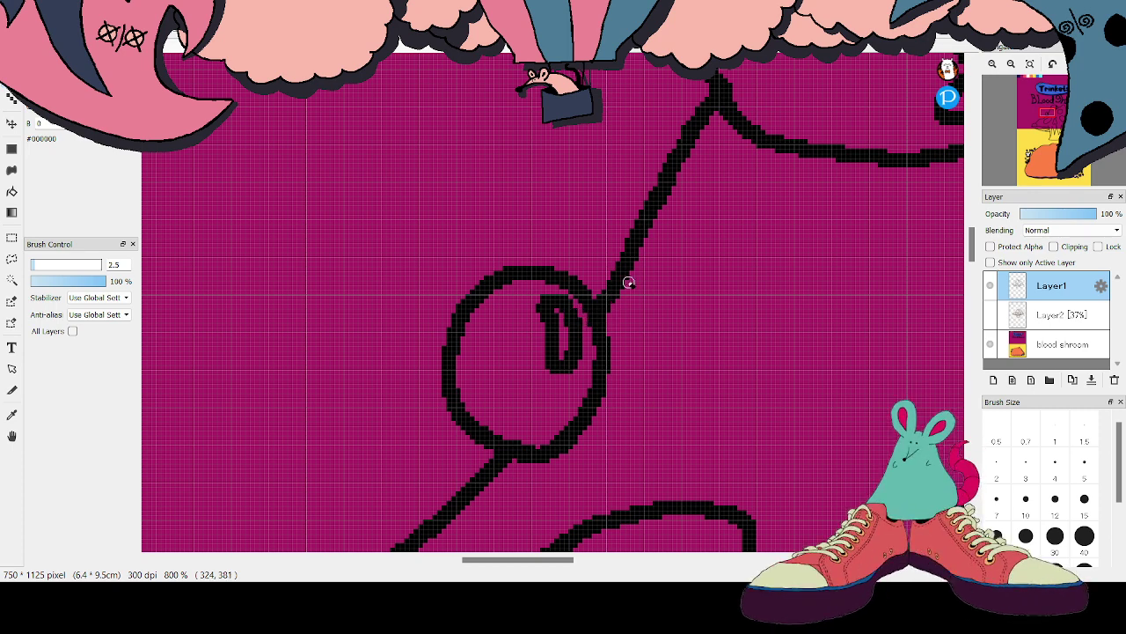
# Outline a curved shine mark in the spot at the cap's left tip with the size 10 brush, trimming its overlap with the 2.5 px eraser
pyautogui.press('b')
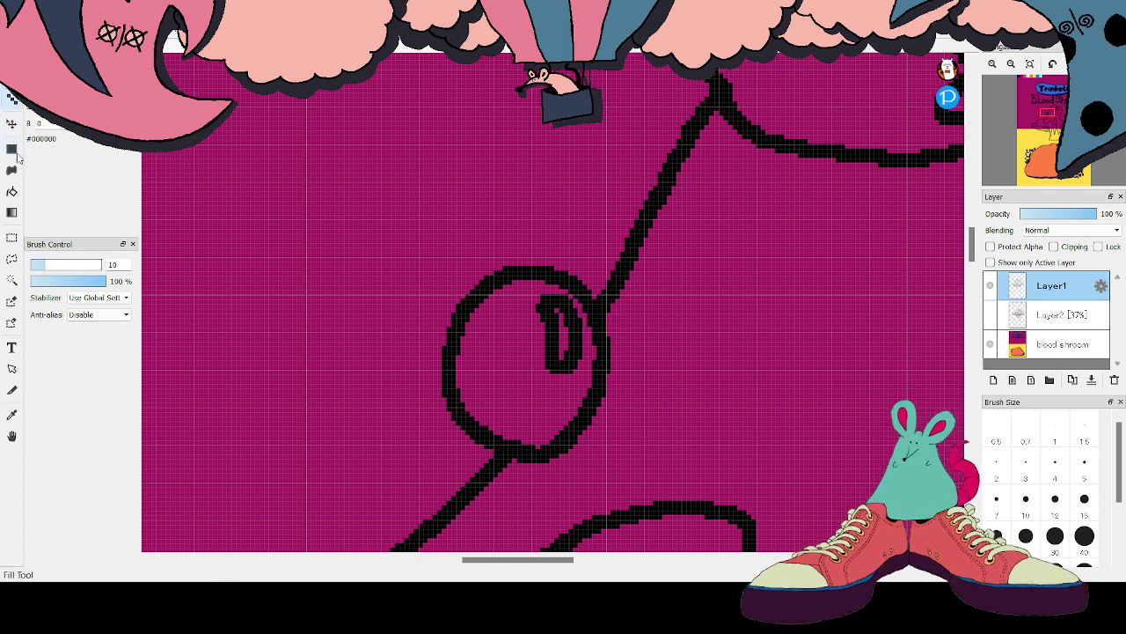
pyautogui.moveTo(973, 249); pyautogui.dragTo(973, 271)
pyautogui.moveTo(1046, 132); pyautogui.dragTo(1039, 143)
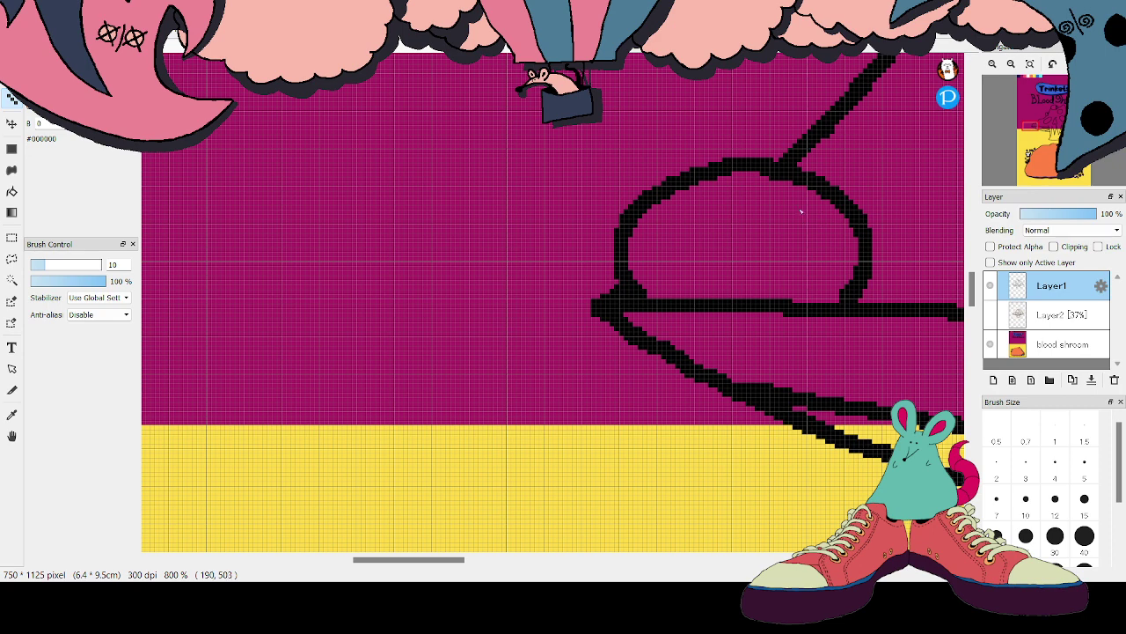
pyautogui.moveTo(807, 228)
pyautogui.mouseDown()
pyautogui.moveTo(795, 267)
pyautogui.moveTo(807, 286)
pyautogui.moveTo(831, 274)
pyautogui.moveTo(838, 241)
pyautogui.moveTo(808, 204)
pyautogui.mouseUp()
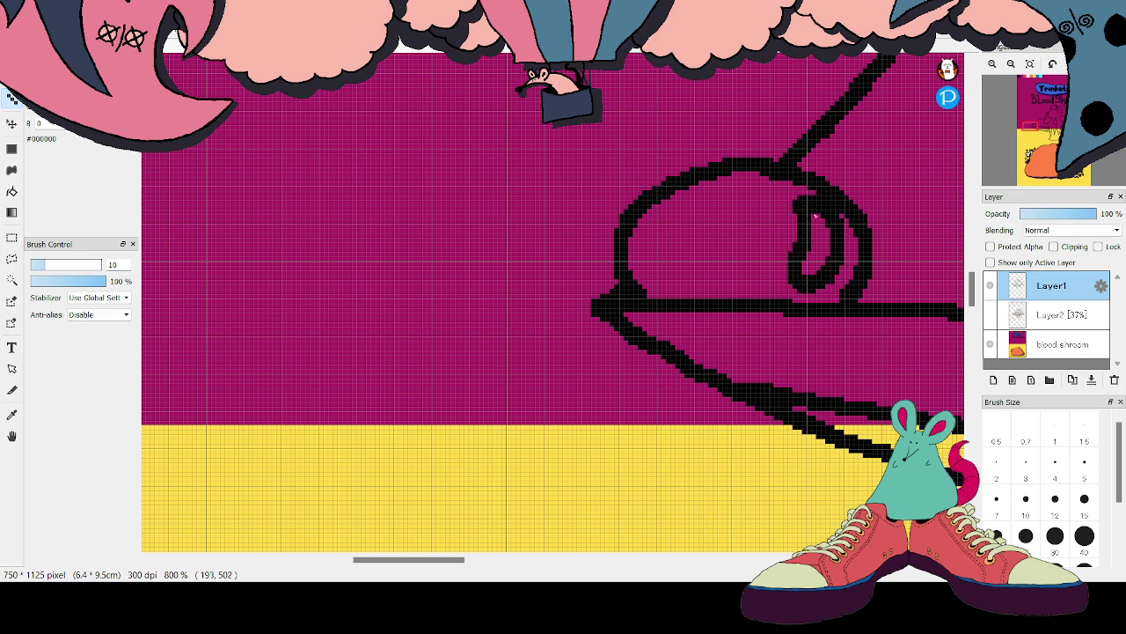
pyautogui.press('e')
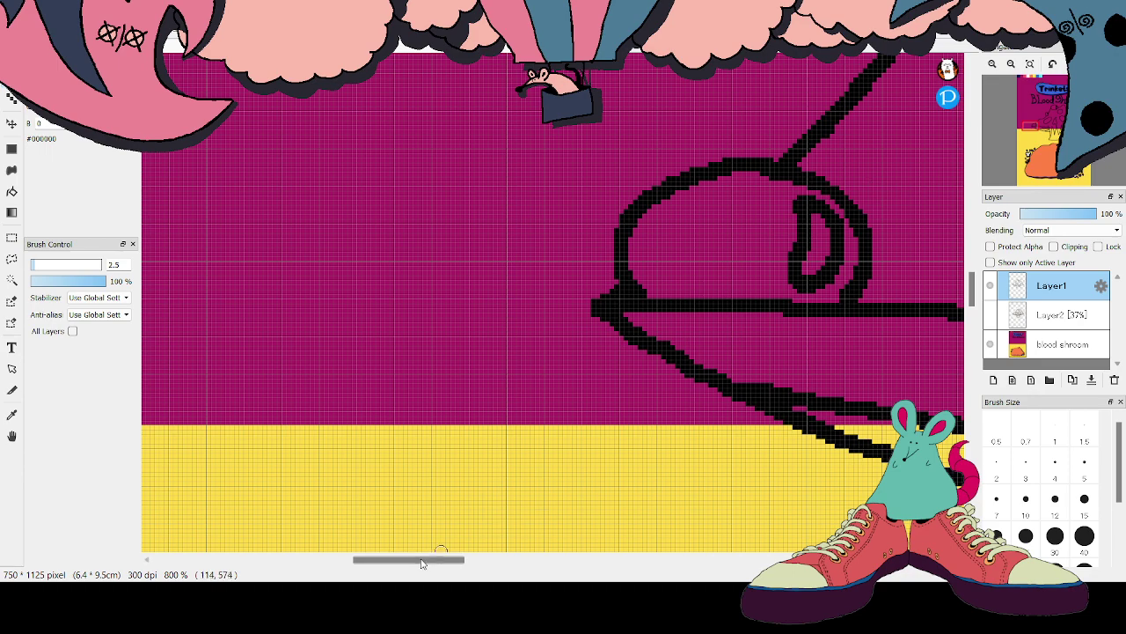
# Outline a curved shine mark and a small oval beneath it in the cap's upper-centre spot with the size 10 black brush
pyautogui.moveTo(421, 563); pyautogui.dragTo(481, 552)
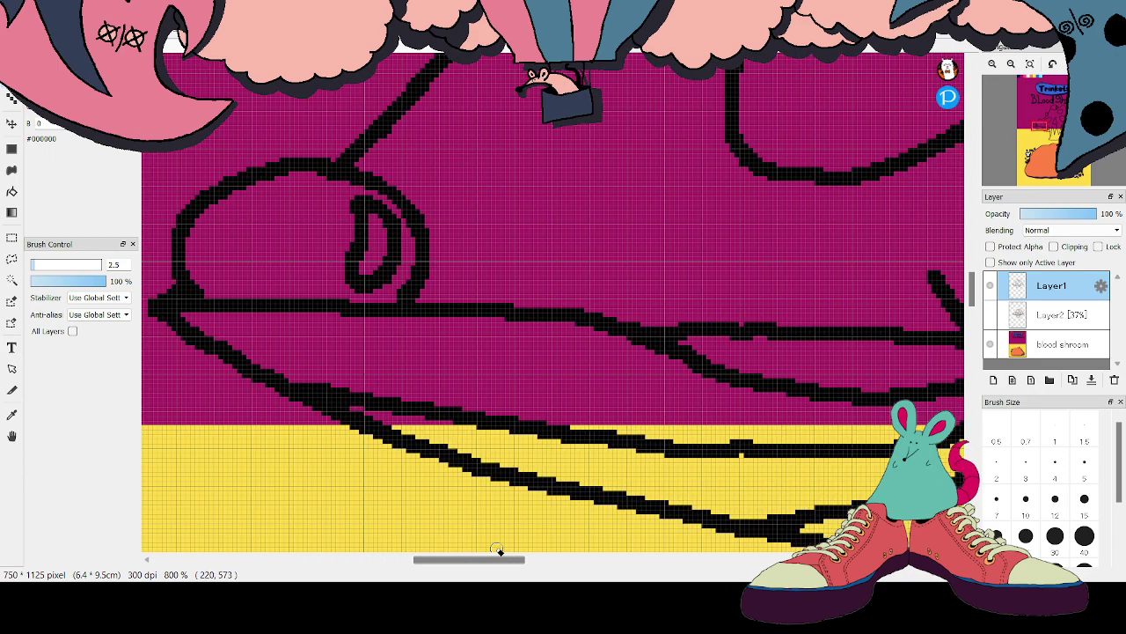
pyautogui.moveTo(1043, 145); pyautogui.dragTo(1055, 132)
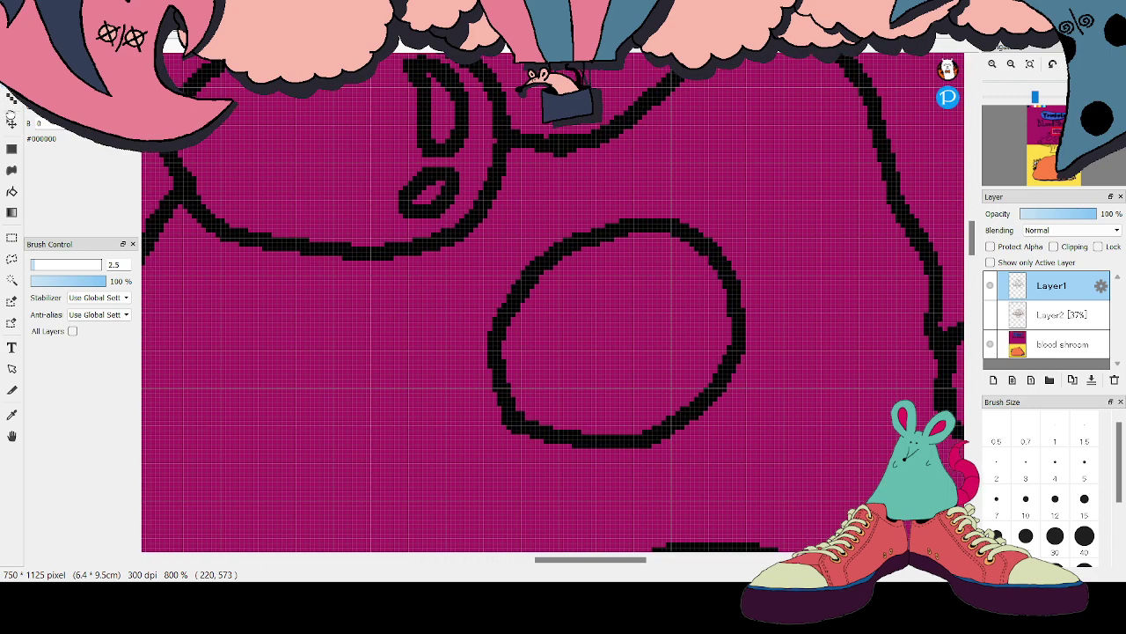
pyautogui.click(10, 100)
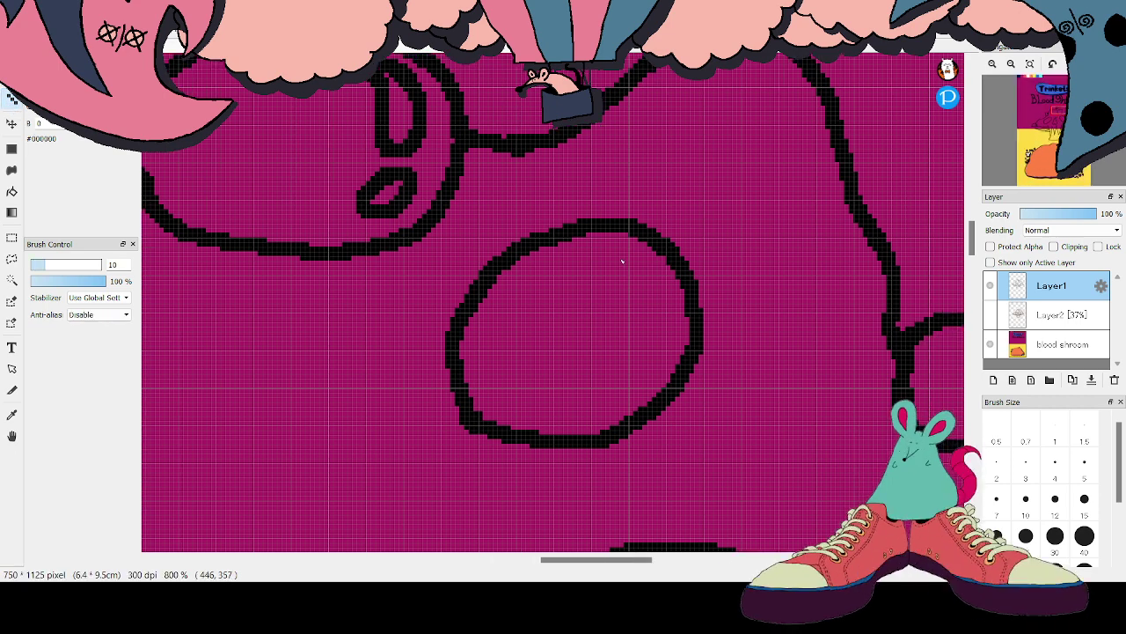
pyautogui.moveTo(621, 254)
pyautogui.mouseDown()
pyautogui.moveTo(630, 320)
pyautogui.moveTo(652, 320)
pyautogui.moveTo(665, 294)
pyautogui.moveTo(630, 253)
pyautogui.mouseUp()
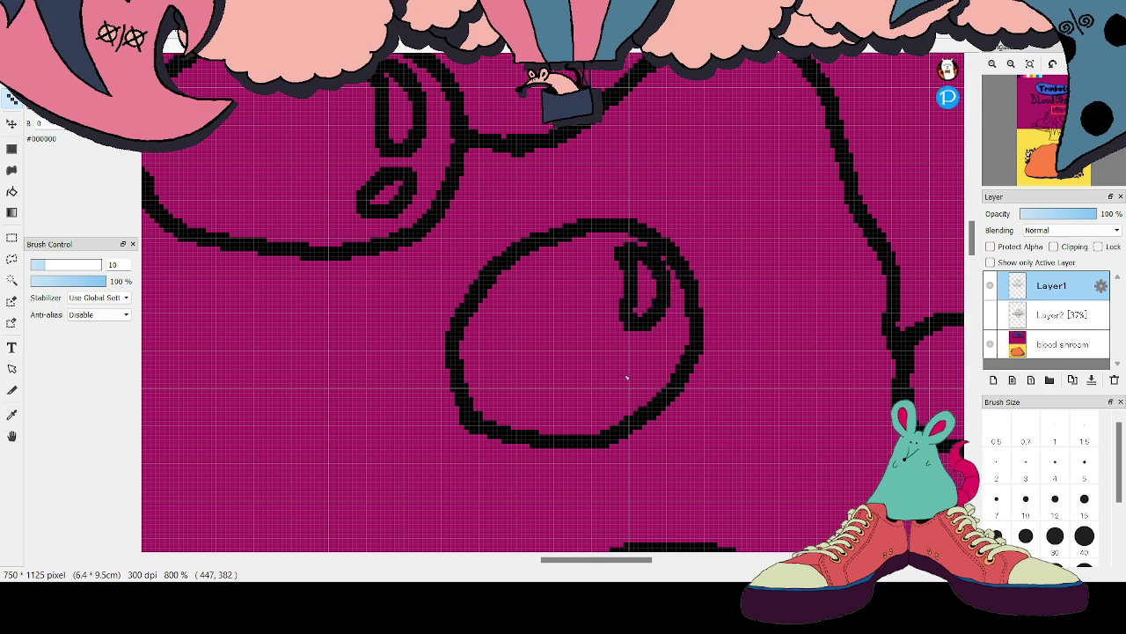
pyautogui.moveTo(637, 352)
pyautogui.mouseDown()
pyautogui.moveTo(620, 389)
pyautogui.moveTo(652, 363)
pyautogui.moveTo(637, 352)
pyautogui.mouseUp()
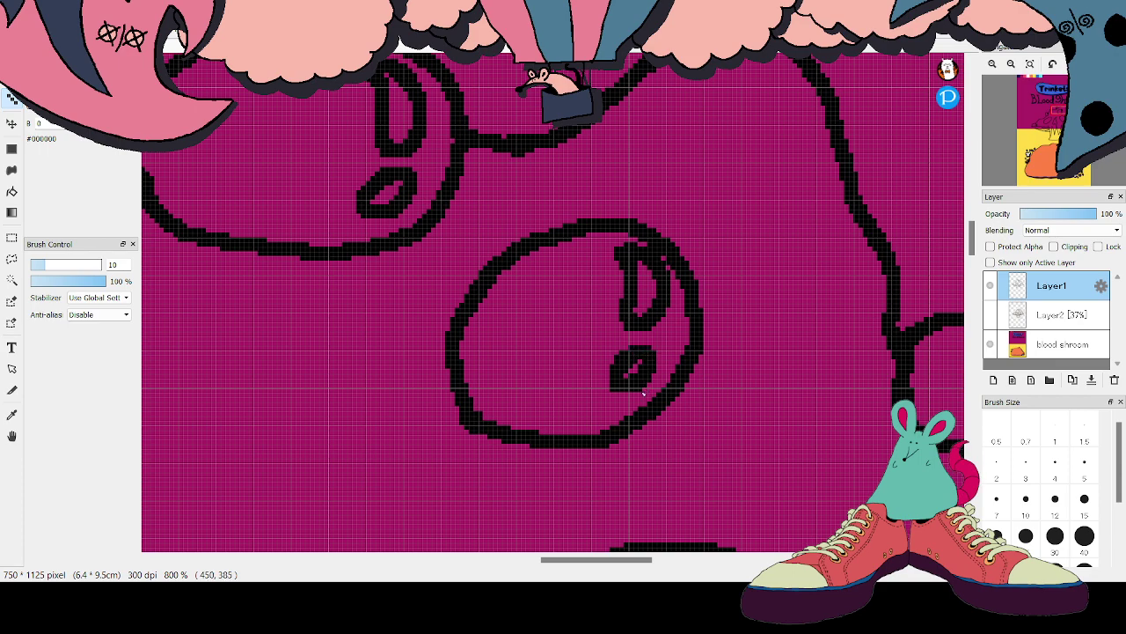
# Outline a curved shine mark in the small upper spot on the cap's right slope with the size 10 black brush
pyautogui.moveTo(612, 560); pyautogui.dragTo(648, 545)
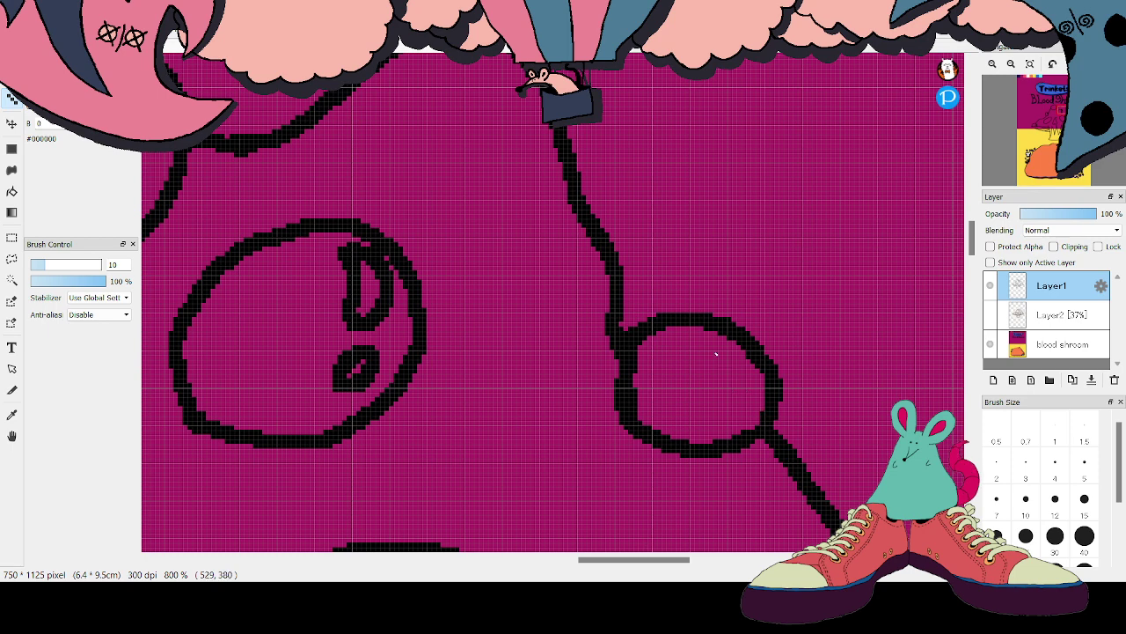
pyautogui.moveTo(720, 356)
pyautogui.mouseDown()
pyautogui.moveTo(717, 399)
pyautogui.moveTo(727, 407)
pyautogui.moveTo(749, 374)
pyautogui.mouseUp()
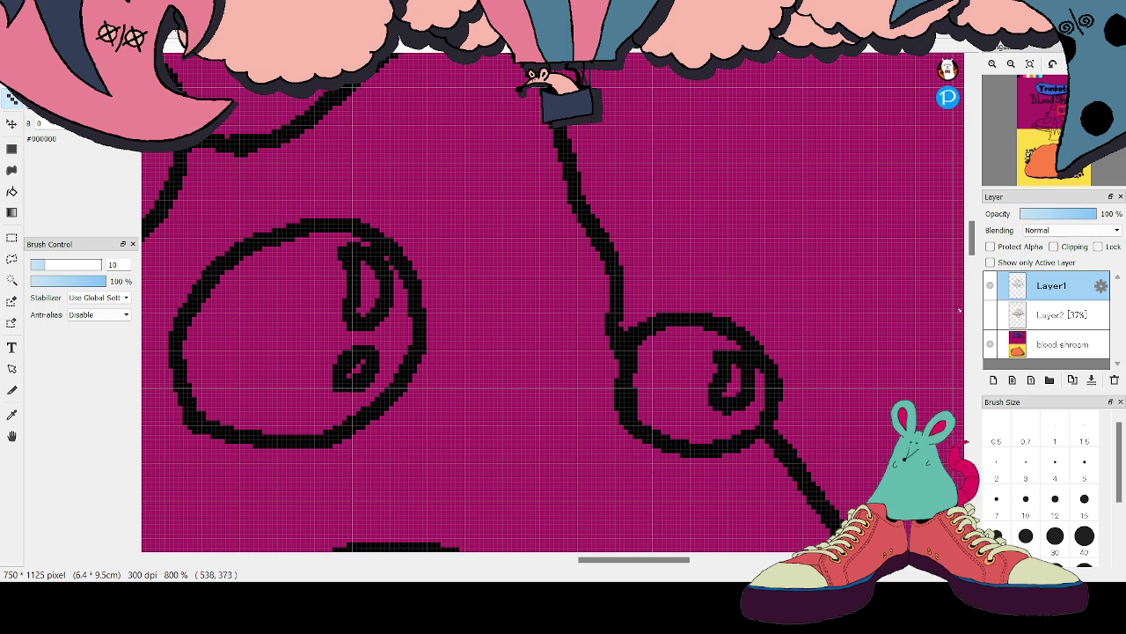
# Outline a curved shine mark and a small oval beneath it in the lower right-slope spot, cleaning the oval with the 2.5 px eraser
pyautogui.moveTo(974, 236); pyautogui.dragTo(961, 290)
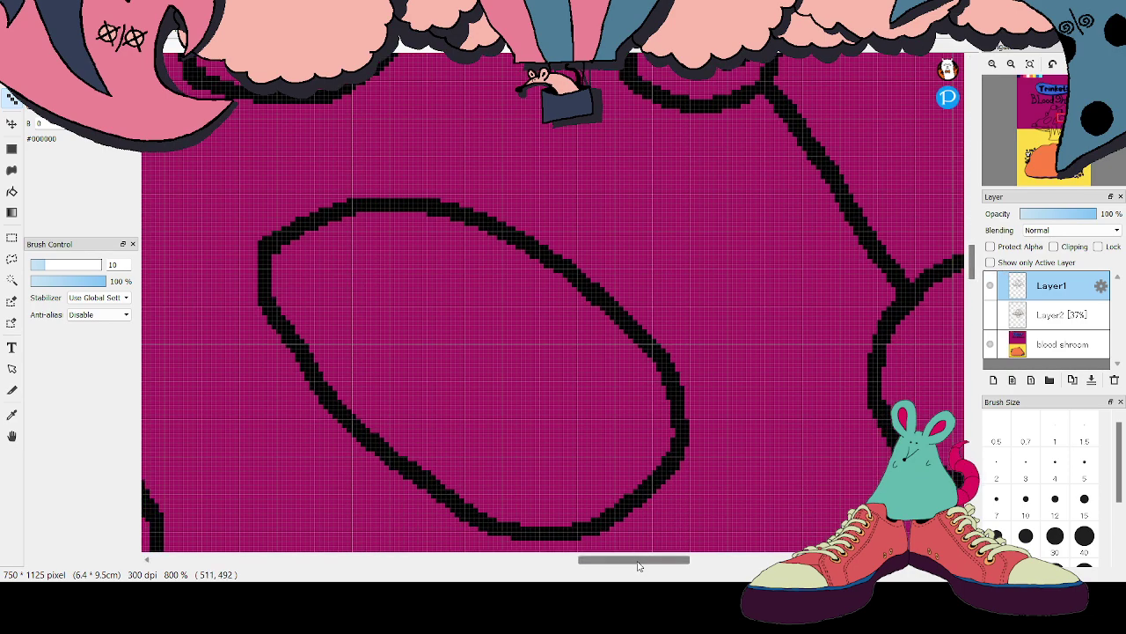
pyautogui.moveTo(641, 564); pyautogui.dragTo(676, 568)
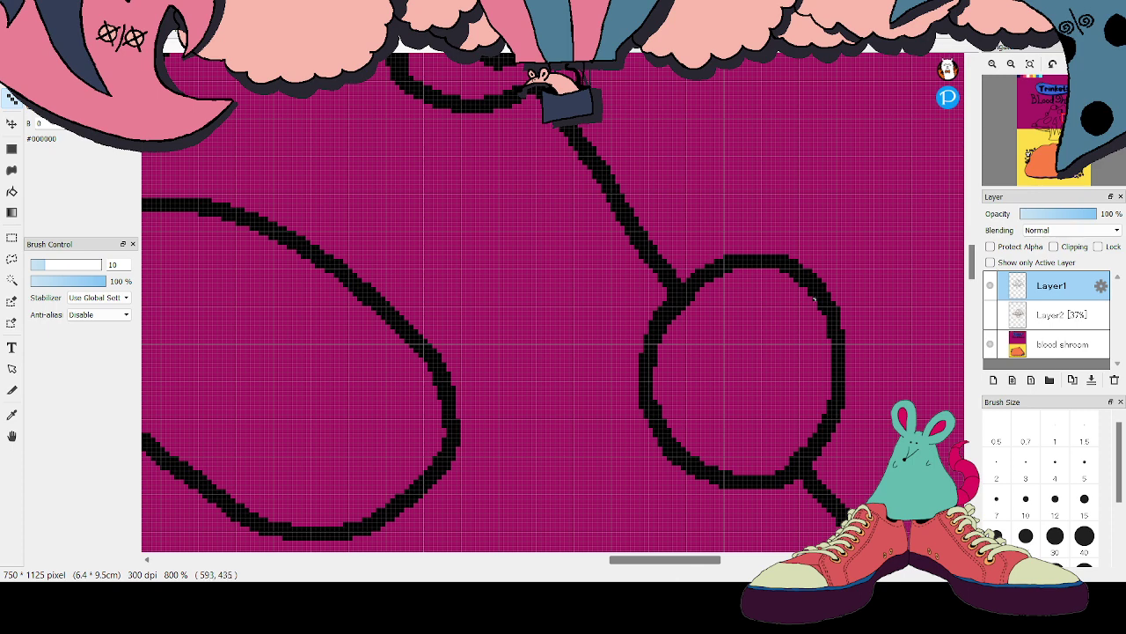
pyautogui.moveTo(773, 289)
pyautogui.mouseDown()
pyautogui.moveTo(779, 361)
pyautogui.moveTo(800, 357)
pyautogui.moveTo(810, 330)
pyautogui.moveTo(781, 286)
pyautogui.mouseUp()
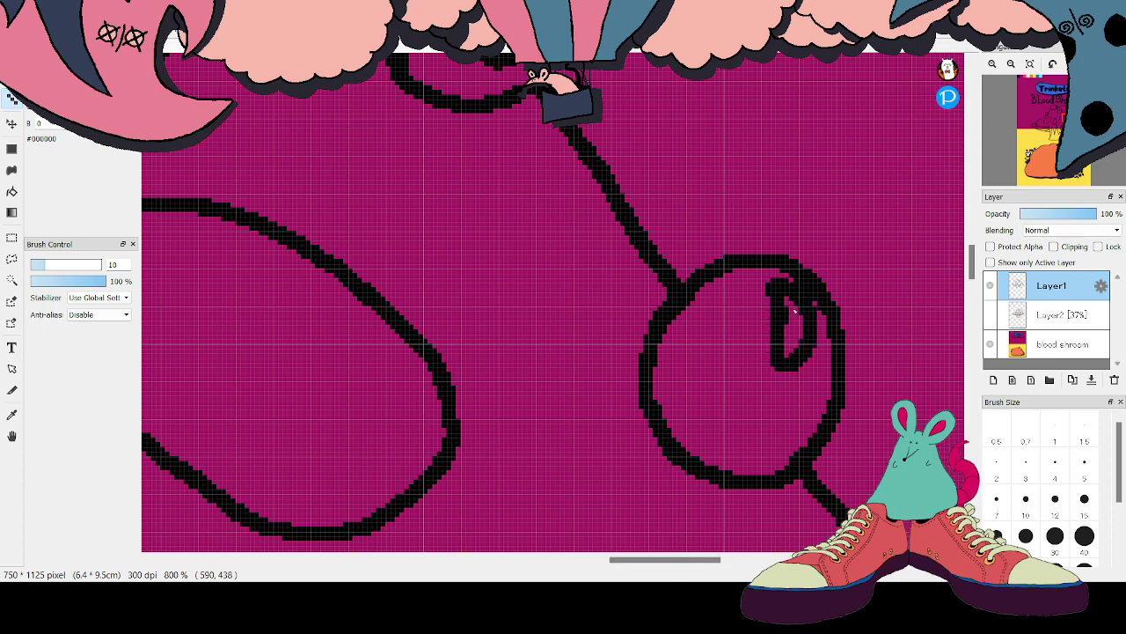
pyautogui.hotkey('ctrl', 'z')
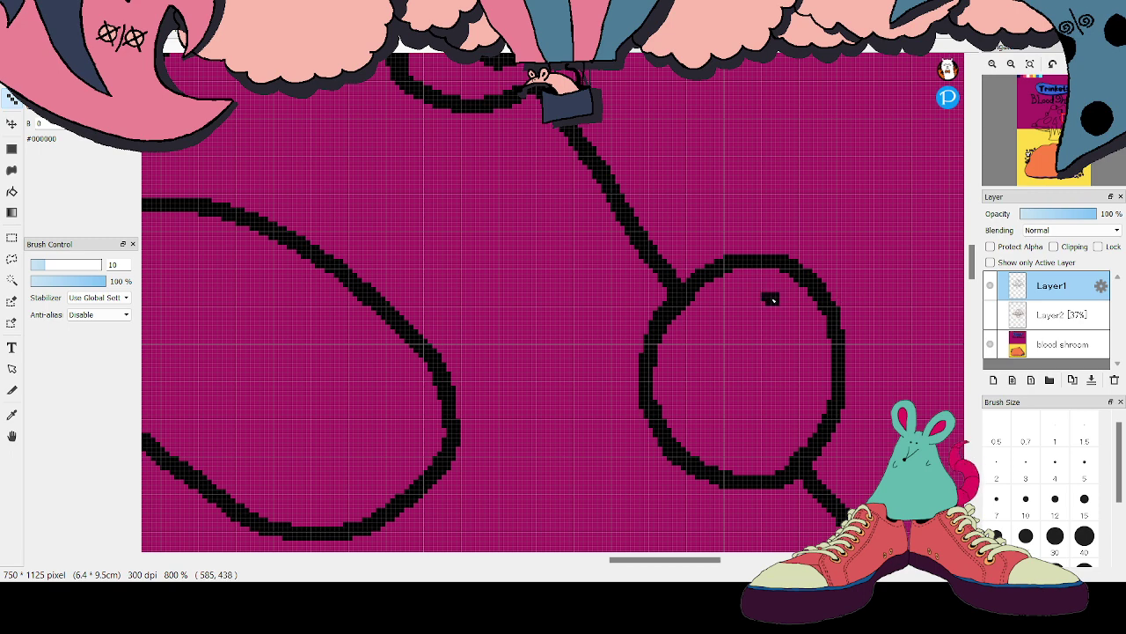
pyautogui.moveTo(773, 301)
pyautogui.mouseDown()
pyautogui.moveTo(779, 334)
pyautogui.moveTo(765, 367)
pyautogui.moveTo(777, 374)
pyautogui.moveTo(799, 367)
pyautogui.moveTo(810, 346)
pyautogui.moveTo(777, 290)
pyautogui.mouseUp()
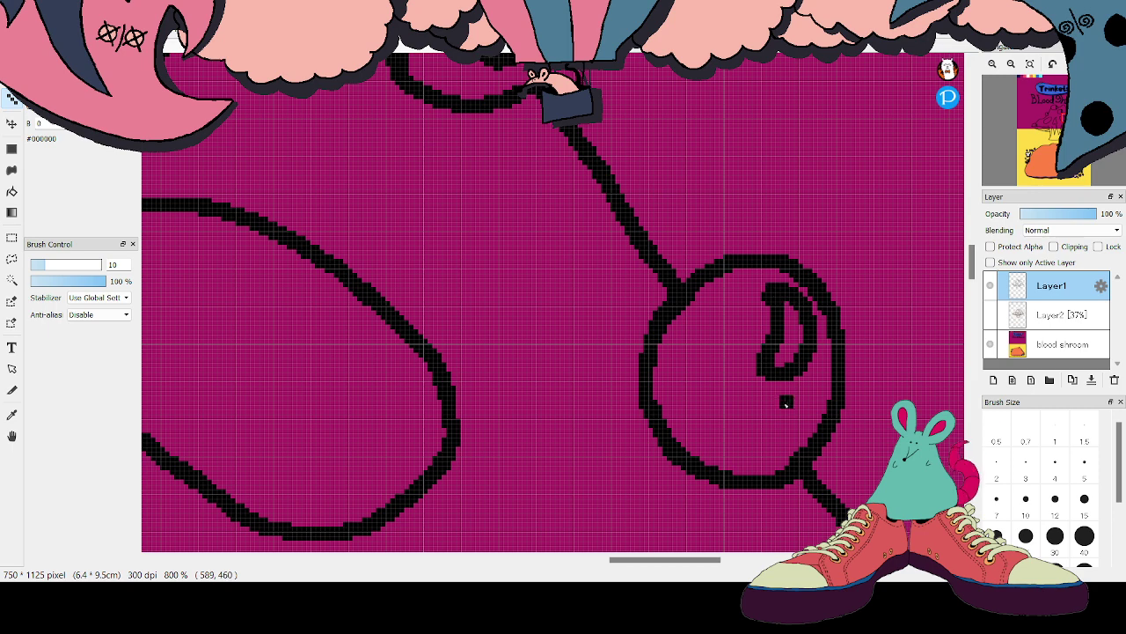
pyautogui.moveTo(786, 403)
pyautogui.mouseDown()
pyautogui.moveTo(780, 437)
pyautogui.moveTo(800, 408)
pyautogui.mouseUp()
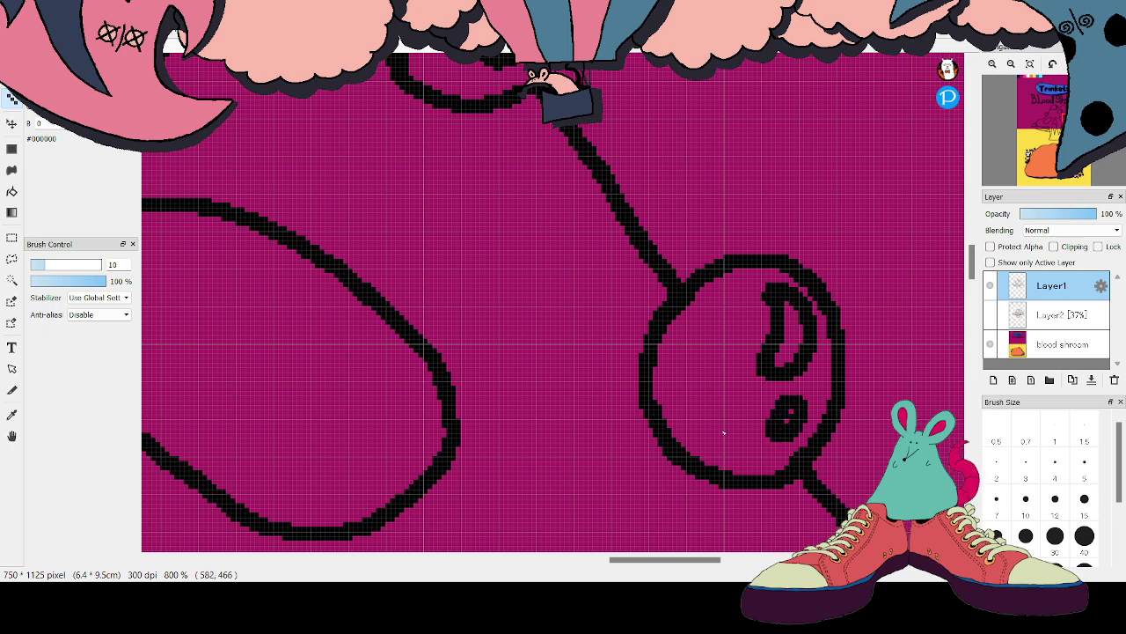
pyautogui.click(11, 99)
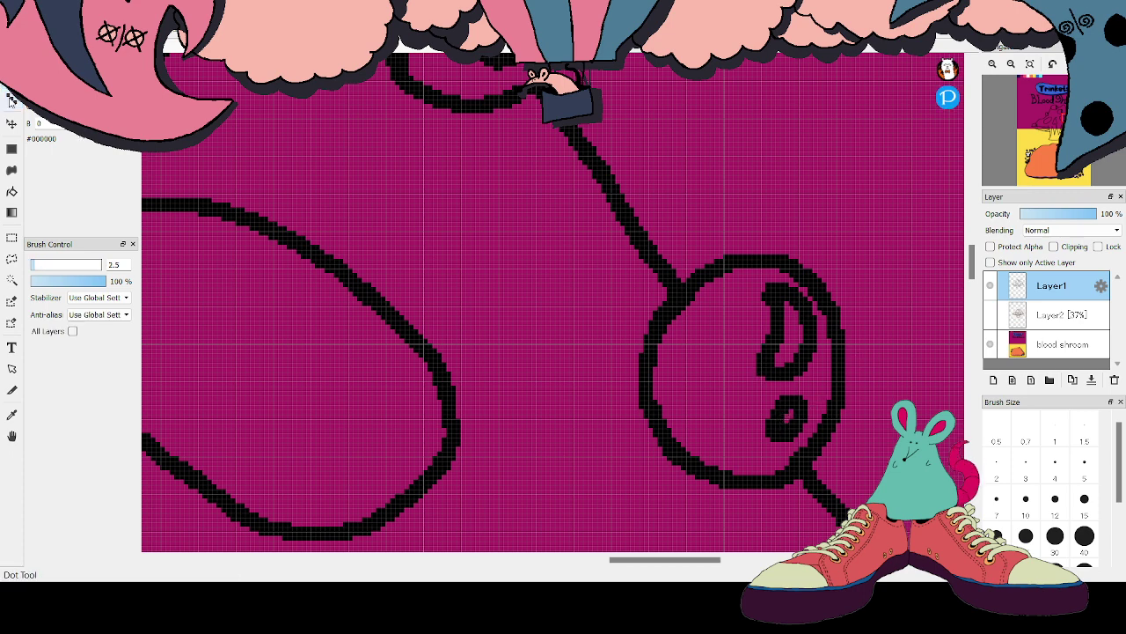
pyautogui.click(12, 99)
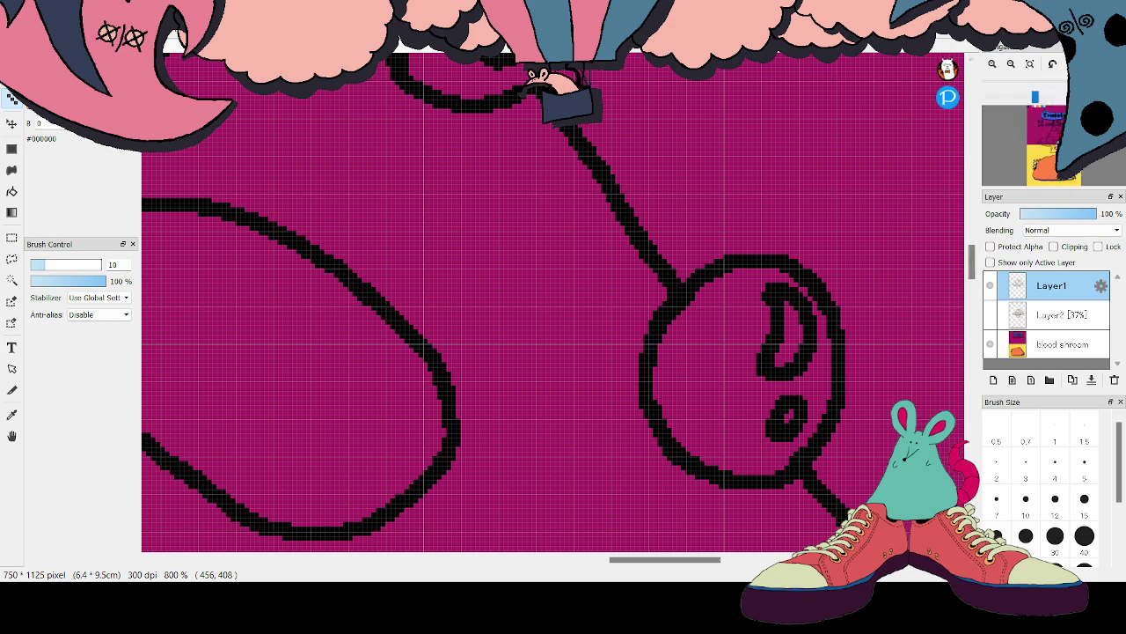
# Add two round spots over the cap's outline, one on the lower left slope and one beside the peak, with the size 10 black brush
pyautogui.scroll(-4, 552, 302)
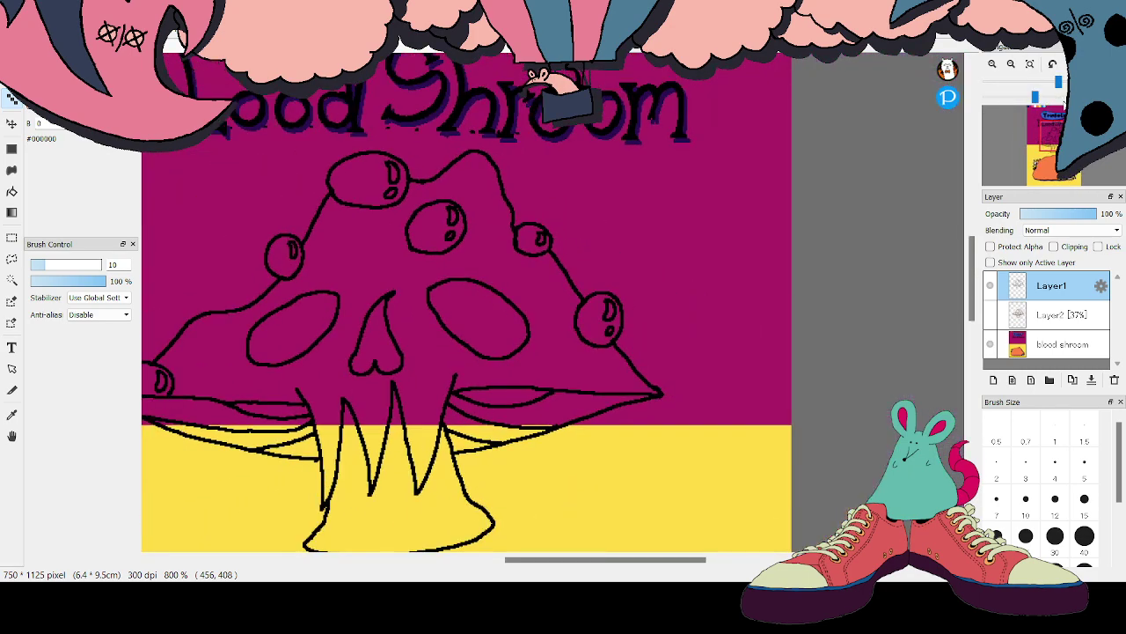
pyautogui.moveTo(595, 564); pyautogui.dragTo(552, 567)
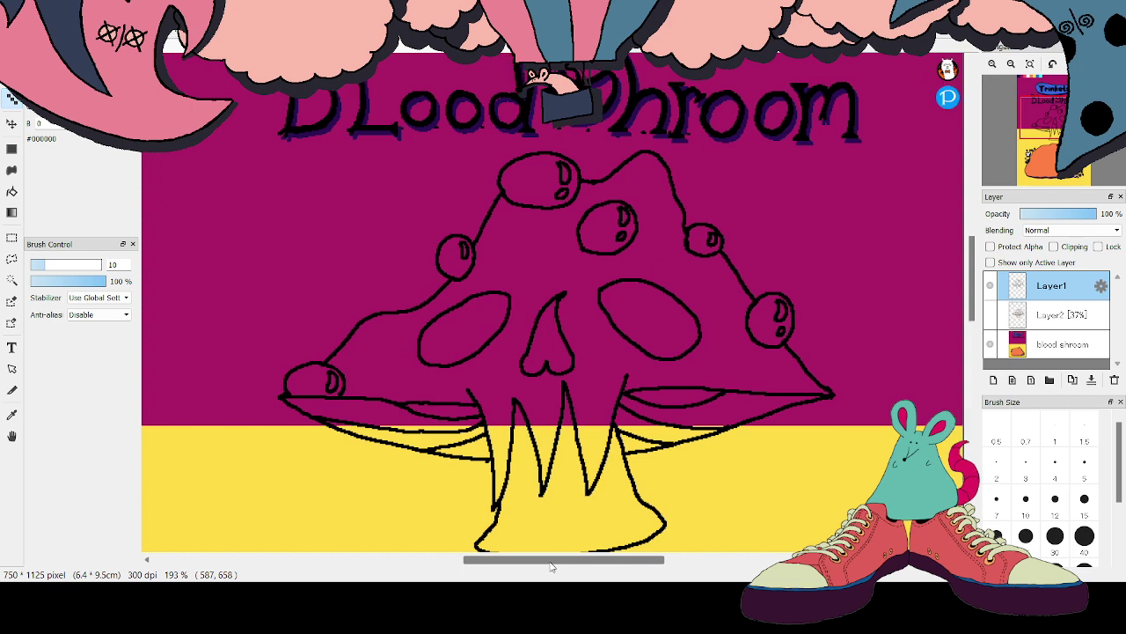
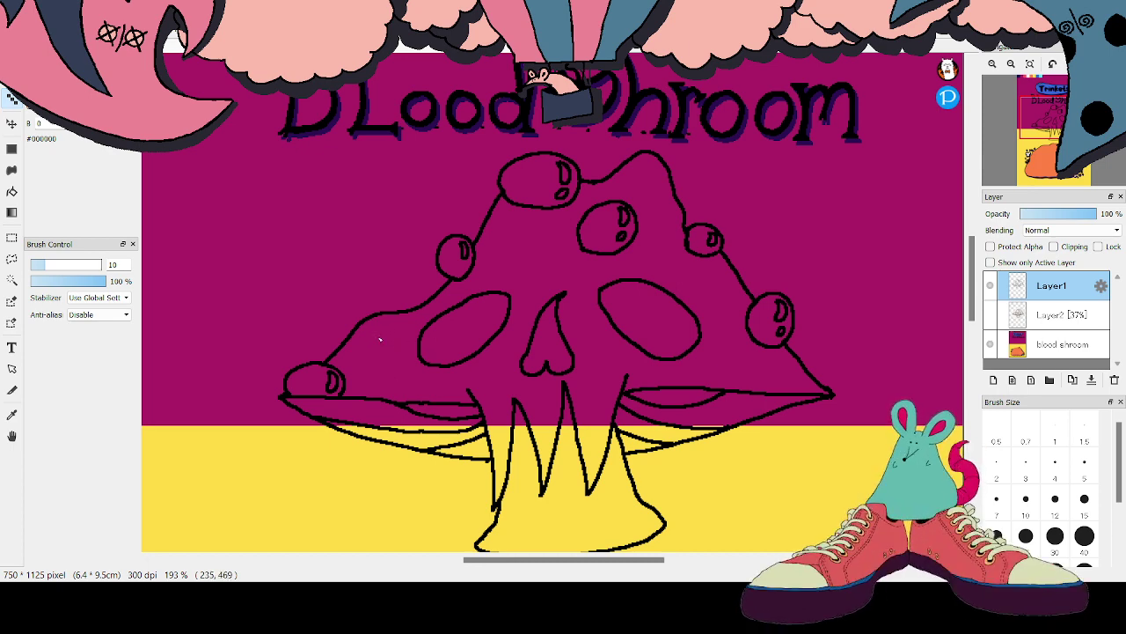
pyautogui.moveTo(408, 324); pyautogui.dragTo(402, 296)
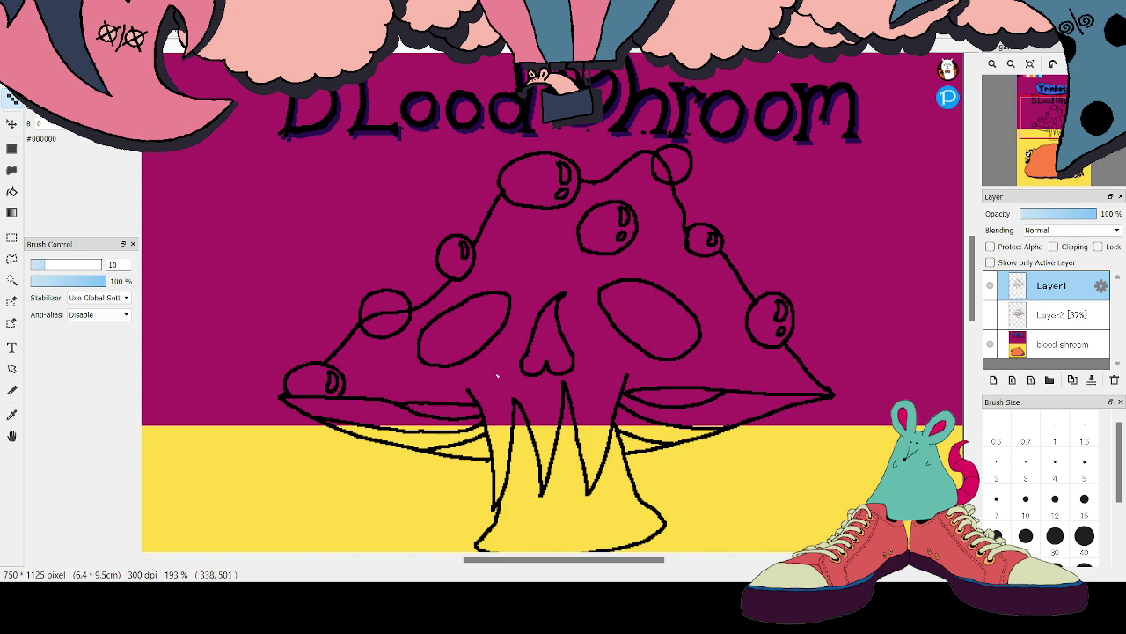
# Draw a bulbous drip over each side of the cap's underside and another hanging below each side of the rim
pyautogui.moveTo(500, 359); pyautogui.dragTo(485, 363)
pyautogui.hotkey('ctrl', 'z')
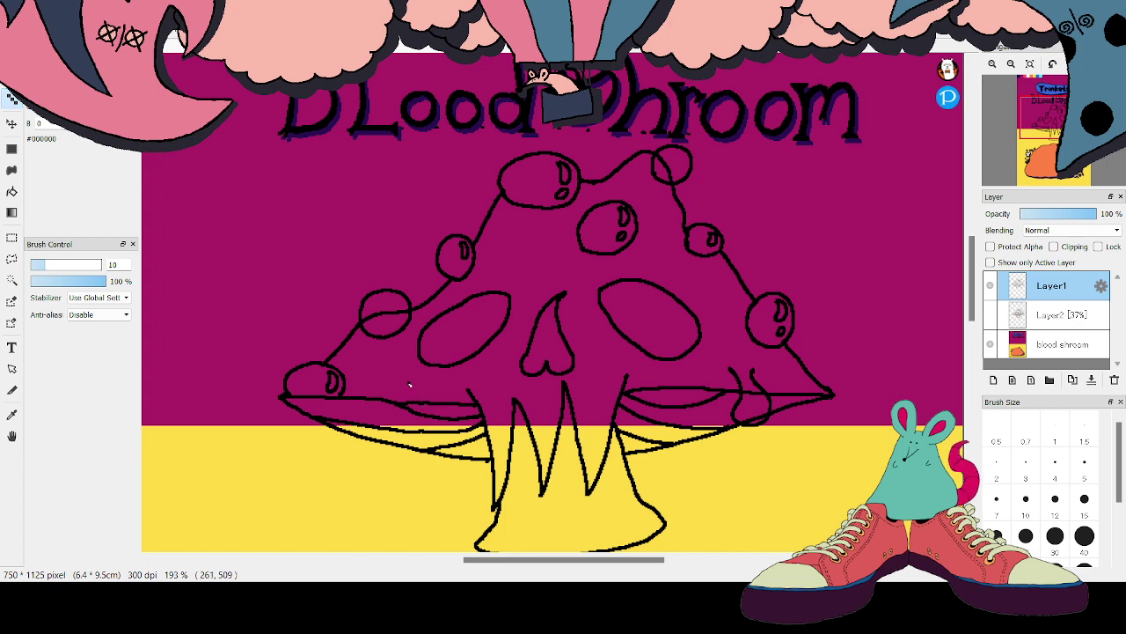
pyautogui.moveTo(405, 432)
pyautogui.mouseDown()
pyautogui.moveTo(439, 432)
pyautogui.moveTo(437, 387)
pyautogui.mouseUp()
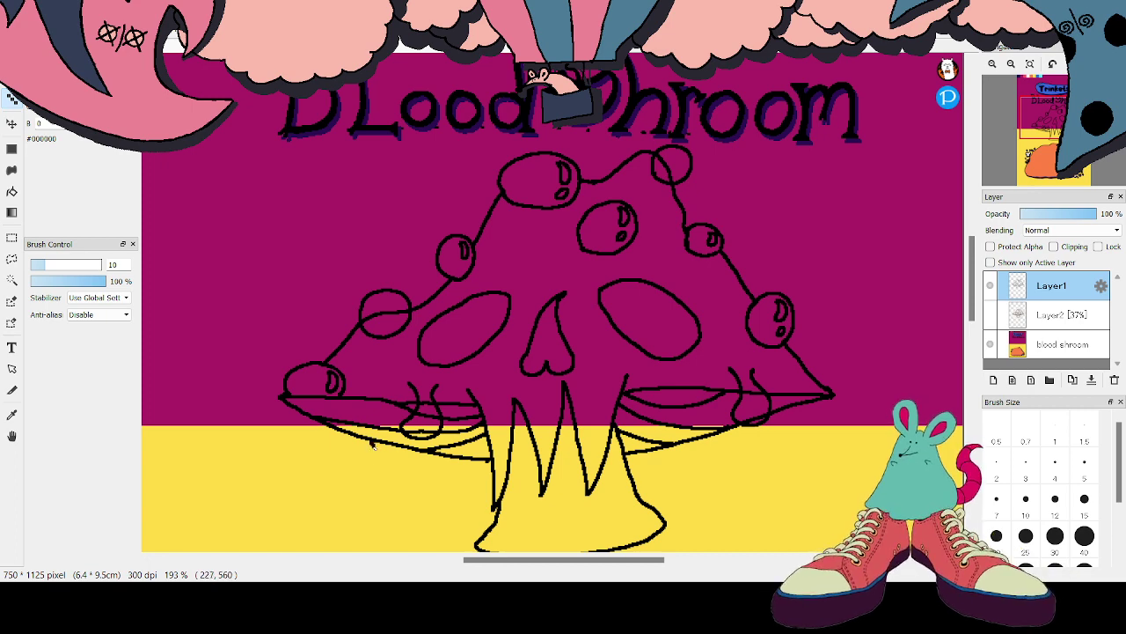
pyautogui.moveTo(371, 442)
pyautogui.mouseDown()
pyautogui.moveTo(358, 494)
pyautogui.moveTo(395, 491)
pyautogui.moveTo(389, 444)
pyautogui.mouseUp()
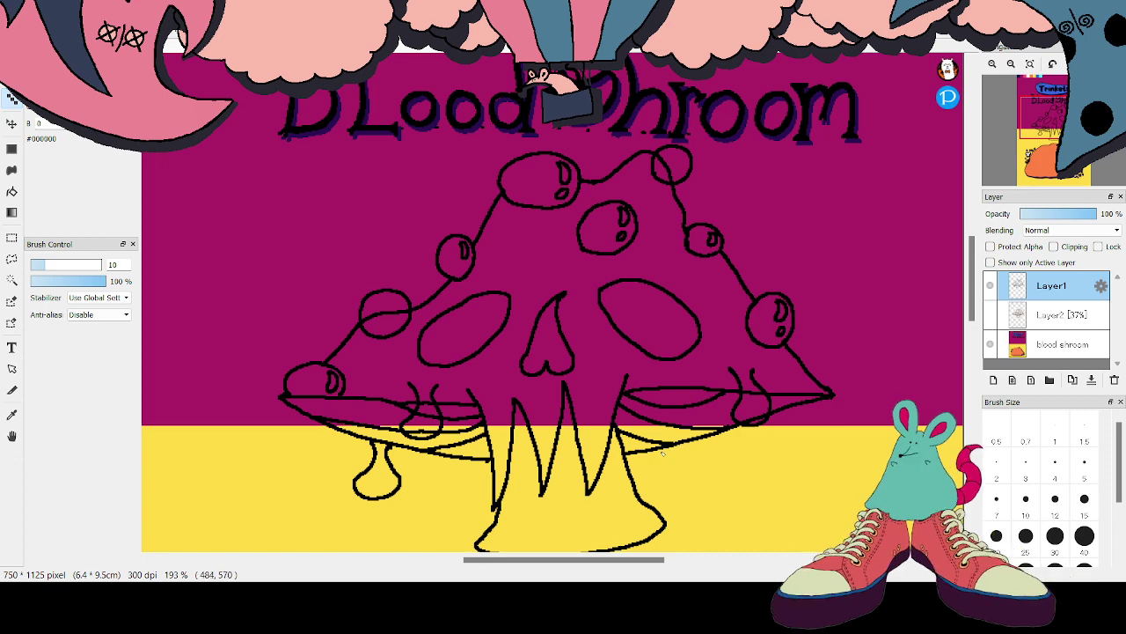
pyautogui.moveTo(666, 450); pyautogui.dragTo(669, 473)
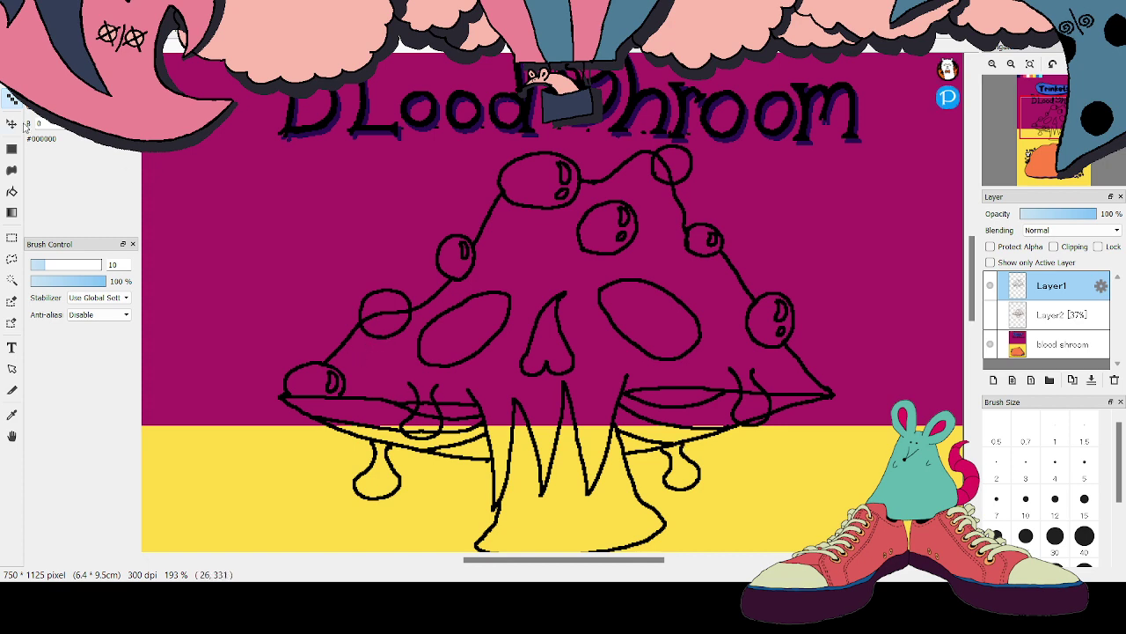
# Erase the rim and gill lines that run through the two drips overlapping the cap's underside, using a size 5 eraser
pyautogui.click(11, 78)
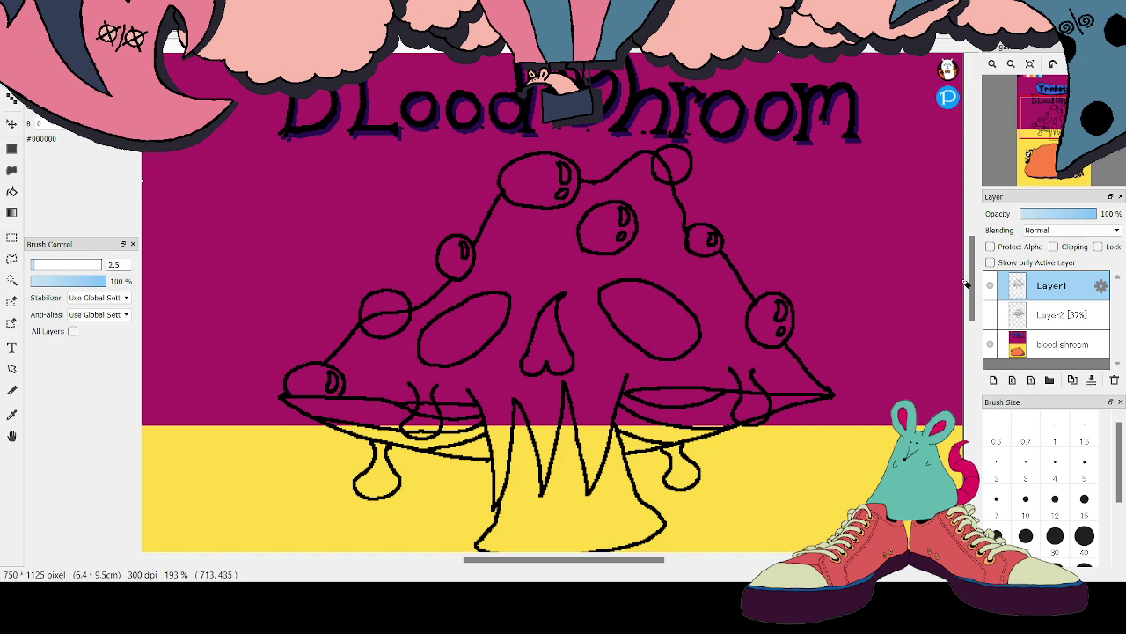
pyautogui.scroll(10, 1056, 132)
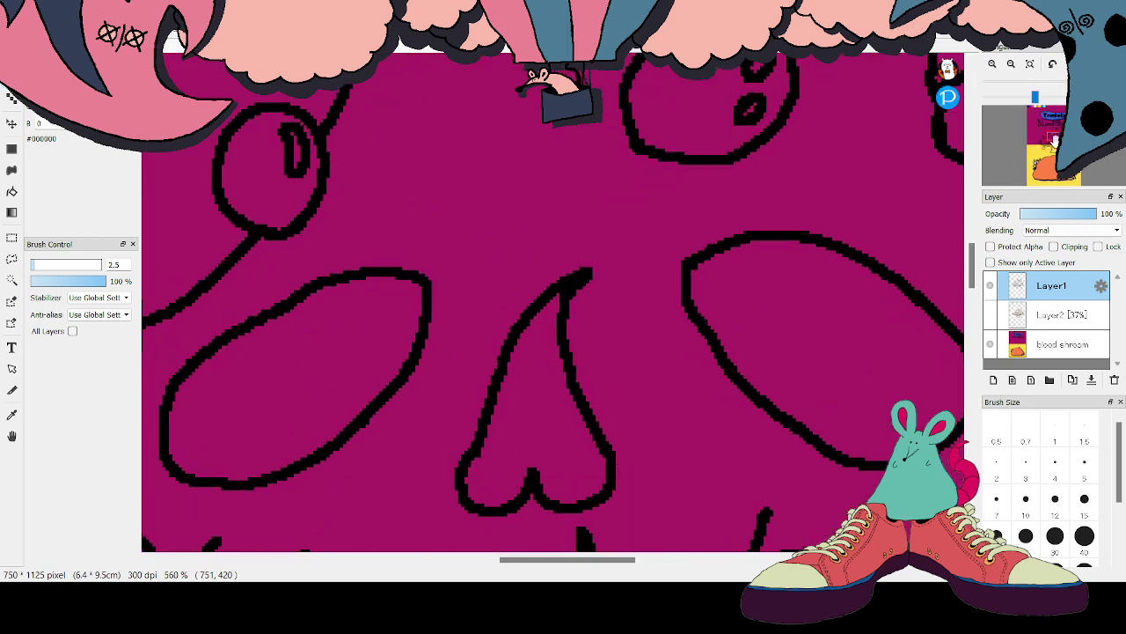
pyautogui.moveTo(1046, 141); pyautogui.dragTo(1050, 157)
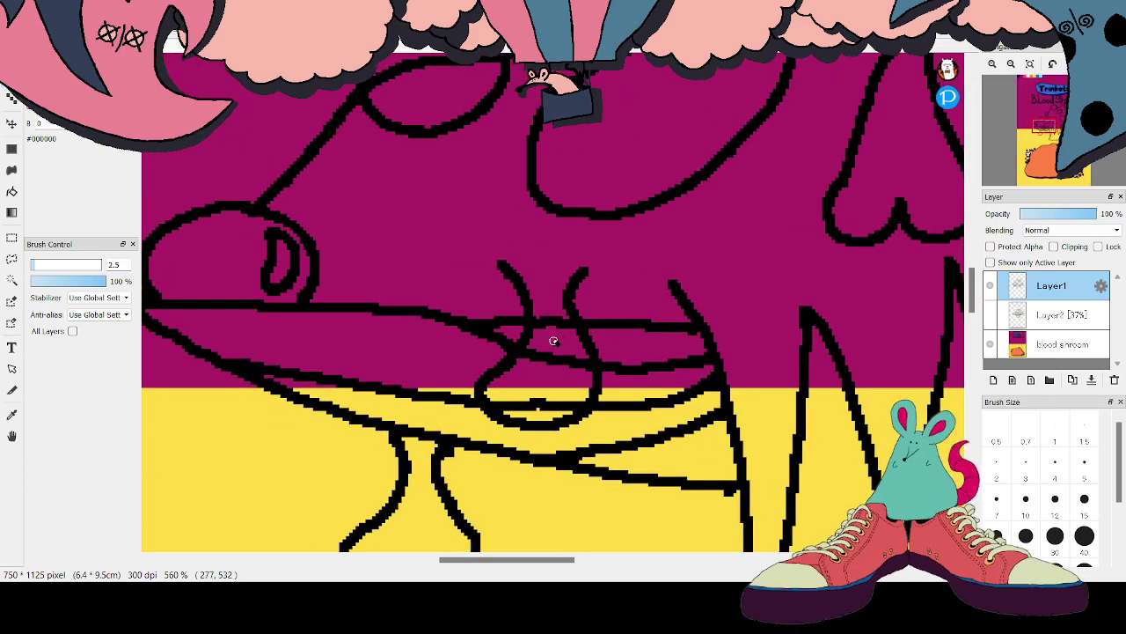
pyautogui.click(38, 265)
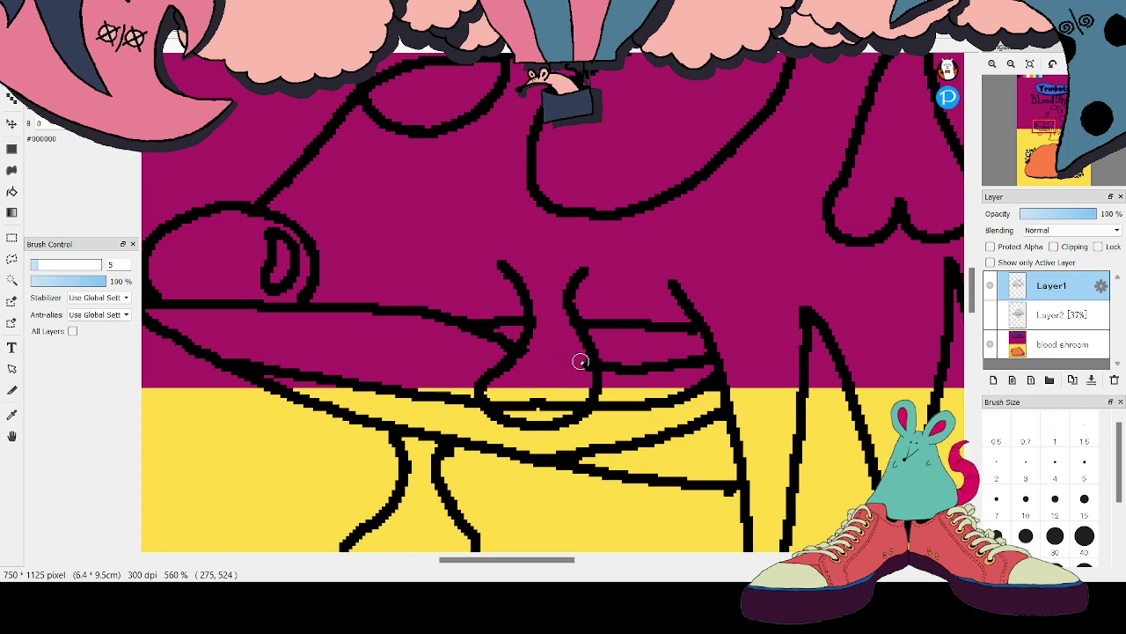
pyautogui.moveTo(560, 389); pyautogui.dragTo(521, 398)
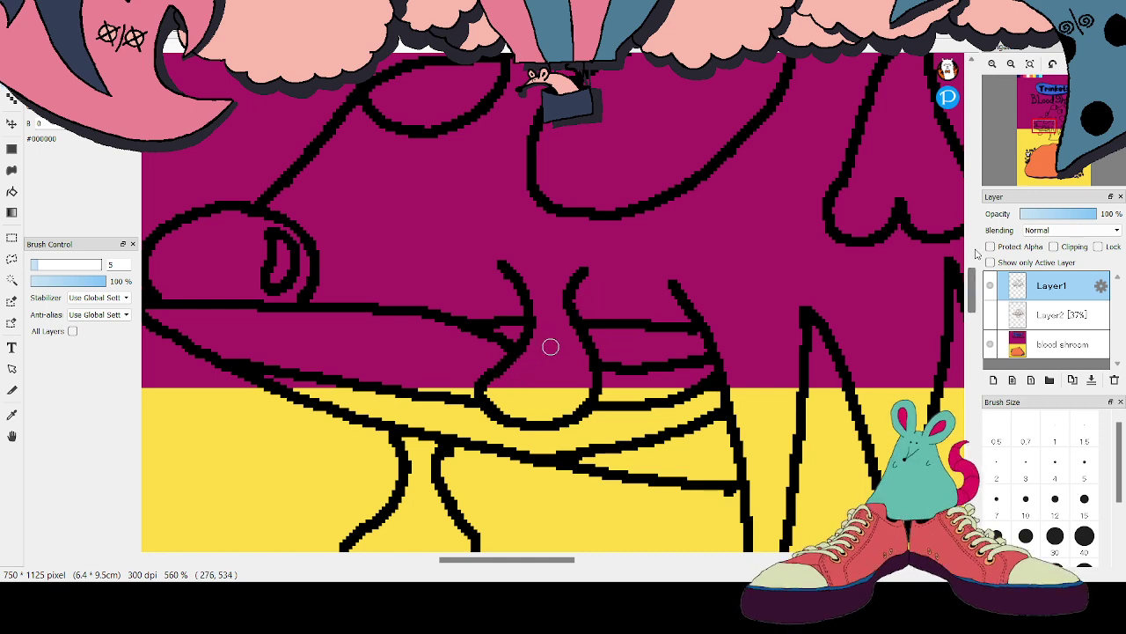
pyautogui.scroll(-2, 550, 346)
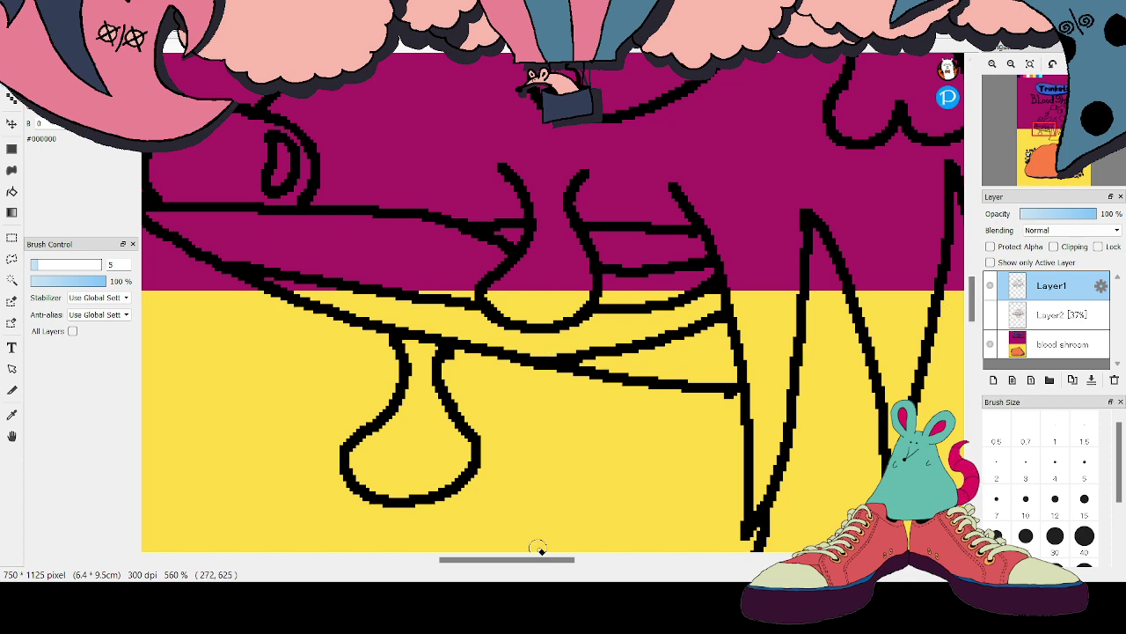
pyautogui.moveTo(515, 561); pyautogui.dragTo(634, 560)
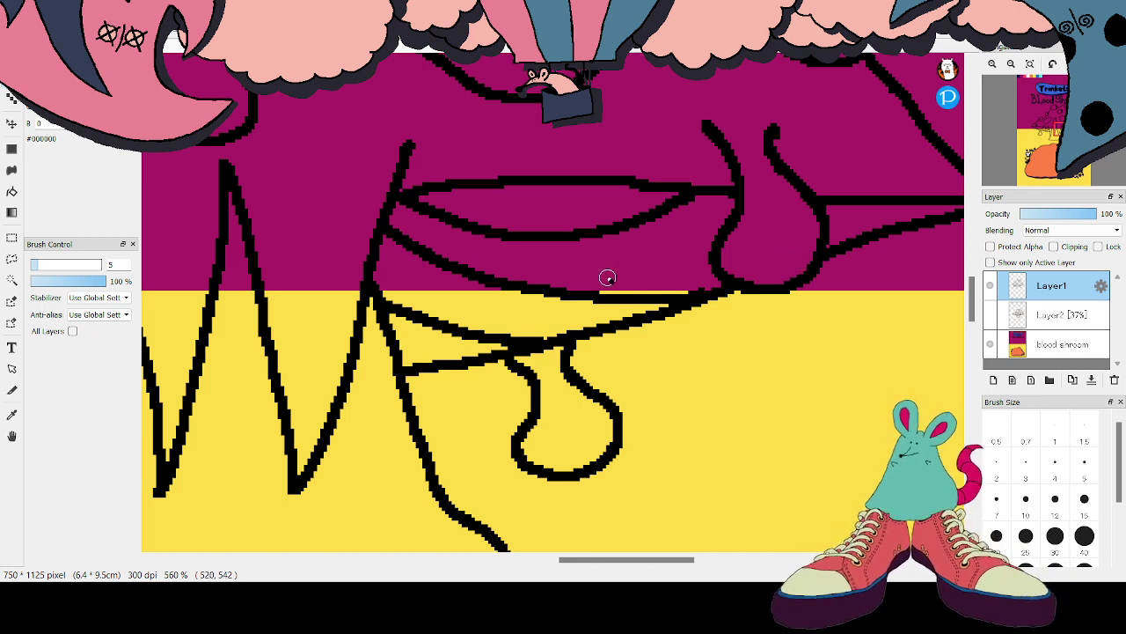
# Erase the cap outline running through the new spots beside the peak and on the lower left slope with the size 5 eraser
pyautogui.moveTo(973, 295); pyautogui.dragTo(977, 244)
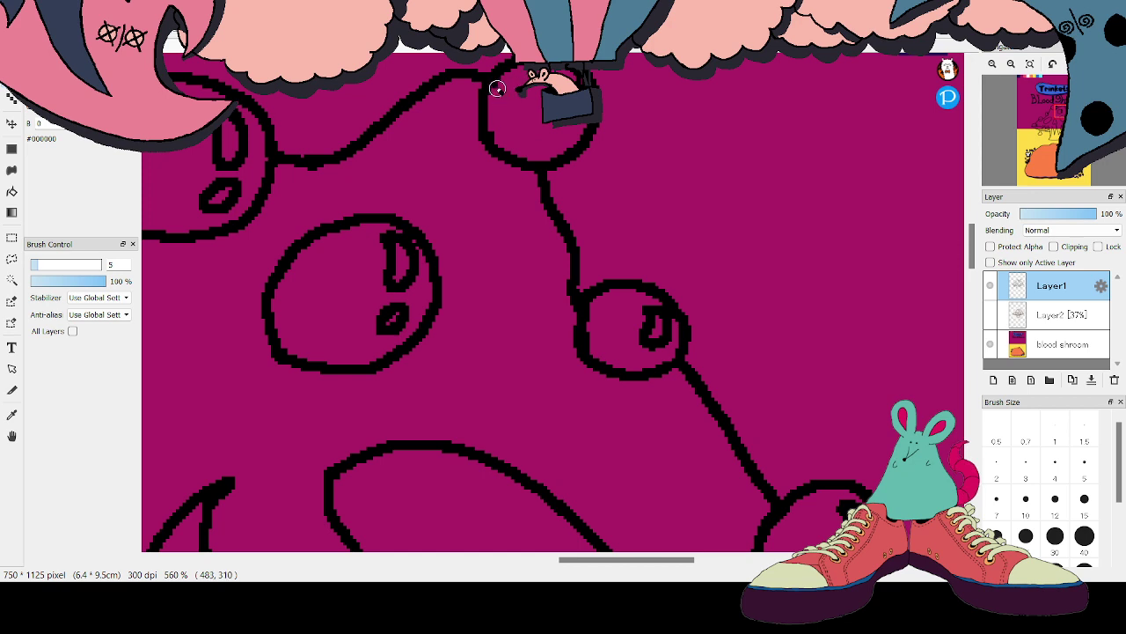
pyautogui.moveTo(640, 563); pyautogui.dragTo(538, 562)
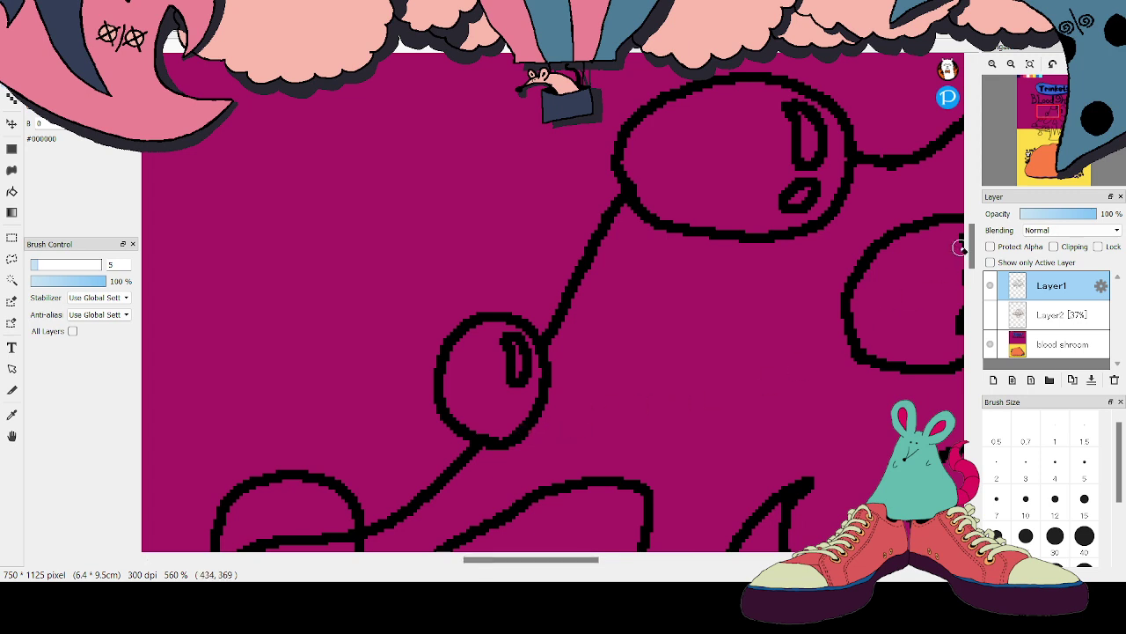
pyautogui.moveTo(973, 230); pyautogui.dragTo(972, 249)
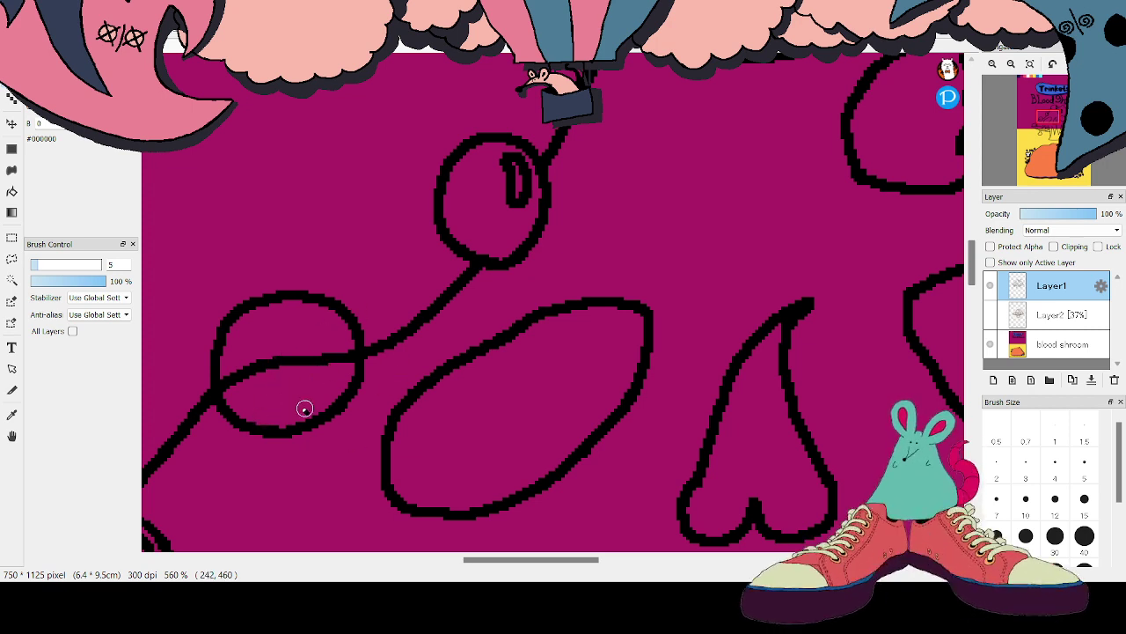
pyautogui.moveTo(267, 372)
pyautogui.mouseDown()
pyautogui.moveTo(234, 373)
pyautogui.moveTo(229, 384)
pyautogui.moveTo(347, 351)
pyautogui.mouseUp()
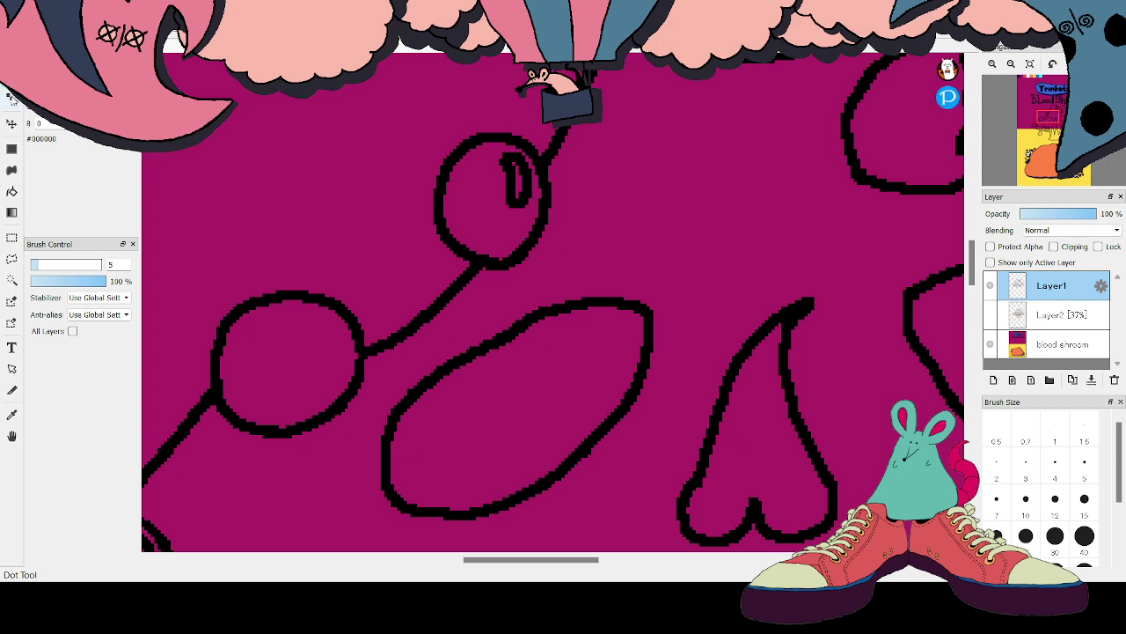
# Outline curved shine marks in the new lower left-slope spot and in both left-side drips with the size 10 black brush
pyautogui.click(12, 99)
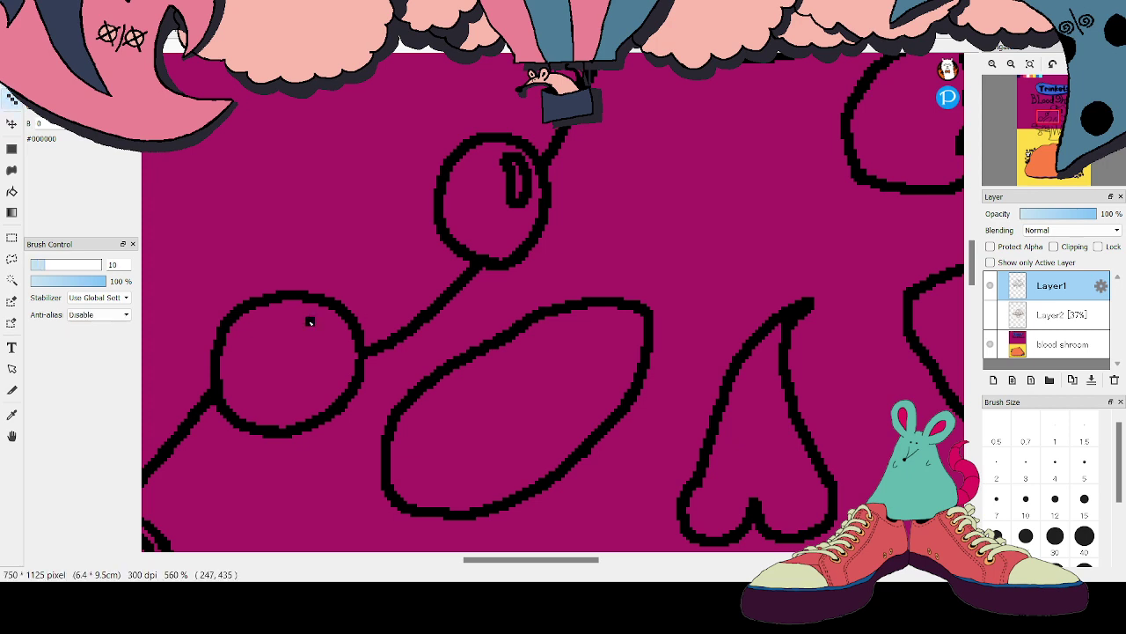
pyautogui.moveTo(315, 337); pyautogui.dragTo(310, 359)
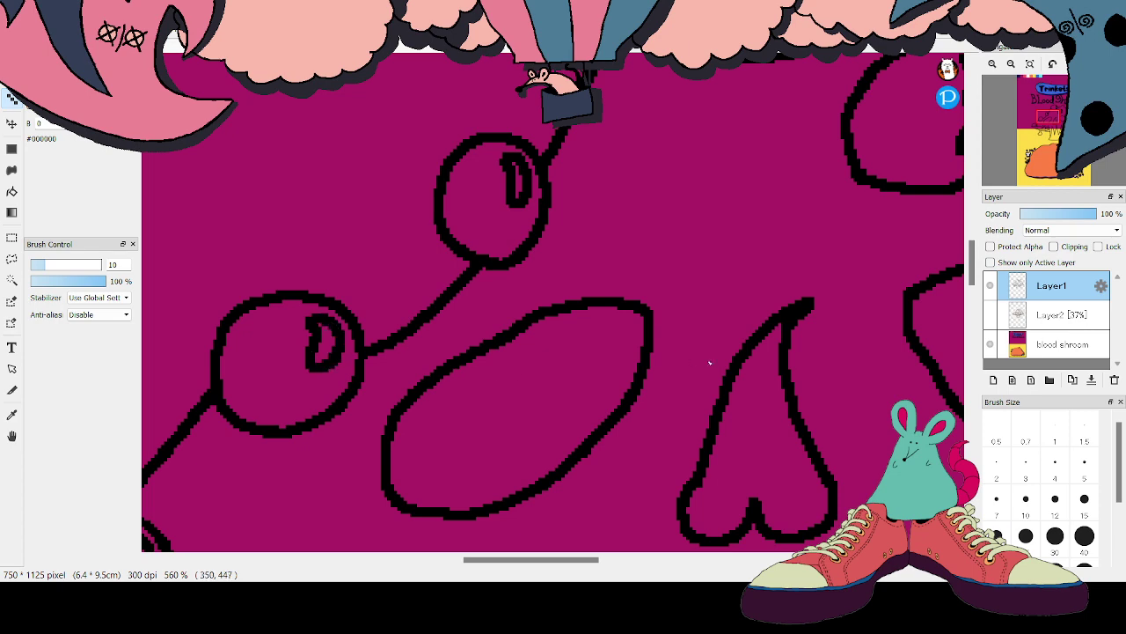
pyautogui.scroll(-2, 1047, 140)
pyautogui.moveTo(1047, 134); pyautogui.dragTo(1042, 144)
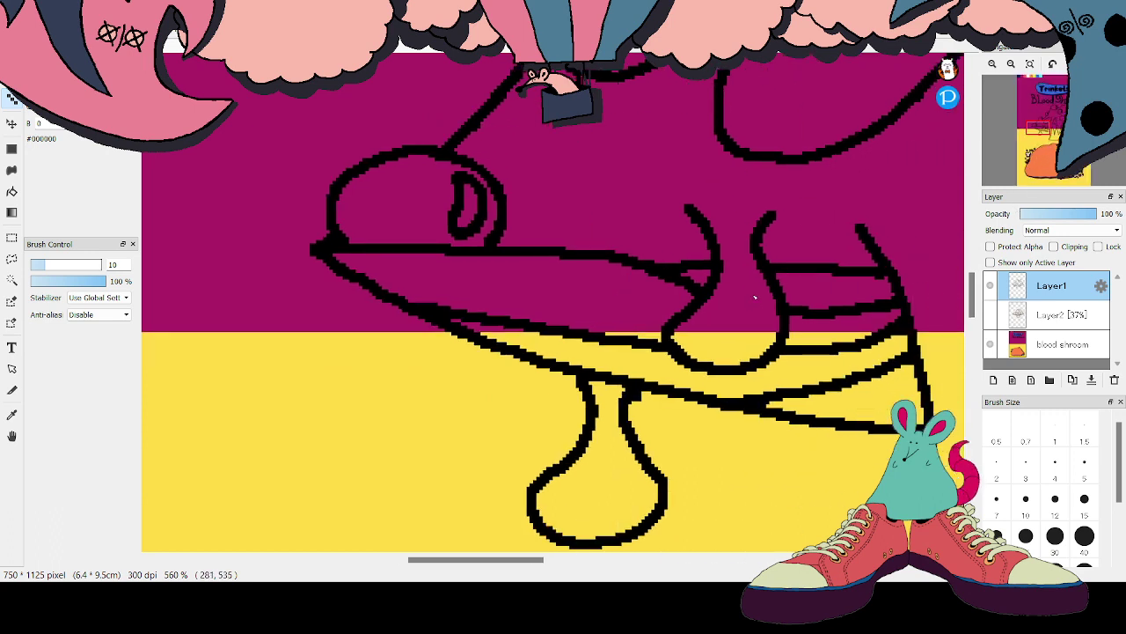
pyautogui.moveTo(754, 297)
pyautogui.mouseDown()
pyautogui.moveTo(748, 328)
pyautogui.moveTo(759, 294)
pyautogui.mouseUp()
pyautogui.hotkey('ctrl', 'z')
pyautogui.moveTo(753, 303); pyautogui.dragTo(737, 341)
pyautogui.hotkey('ctrl', 'z')
pyautogui.moveTo(747, 297)
pyautogui.mouseDown()
pyautogui.moveTo(739, 330)
pyautogui.moveTo(757, 337)
pyautogui.moveTo(775, 308)
pyautogui.mouseUp()
pyautogui.moveTo(622, 472)
pyautogui.mouseDown()
pyautogui.moveTo(615, 505)
pyautogui.moveTo(622, 478)
pyautogui.moveTo(603, 510)
pyautogui.moveTo(635, 510)
pyautogui.moveTo(648, 475)
pyautogui.mouseUp()
pyautogui.hotkey('ctrl', 'z')
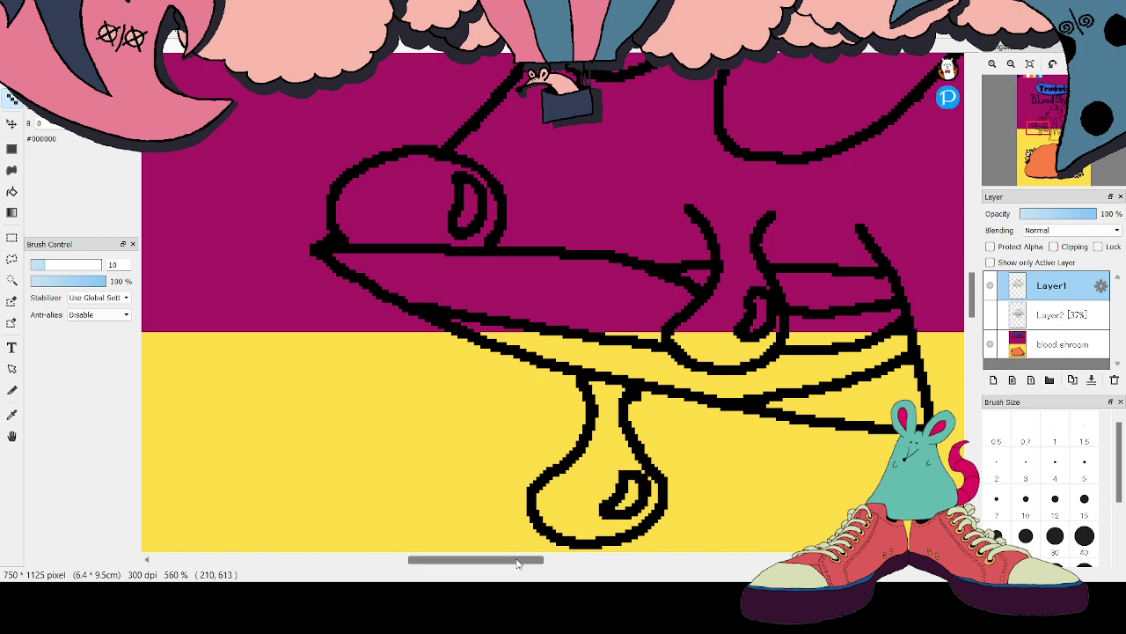
# Outline a curved shine mark inside the drip overlapping the right side of the cap's underside with the size 10 black brush
pyautogui.moveTo(517, 560); pyautogui.dragTo(658, 565)
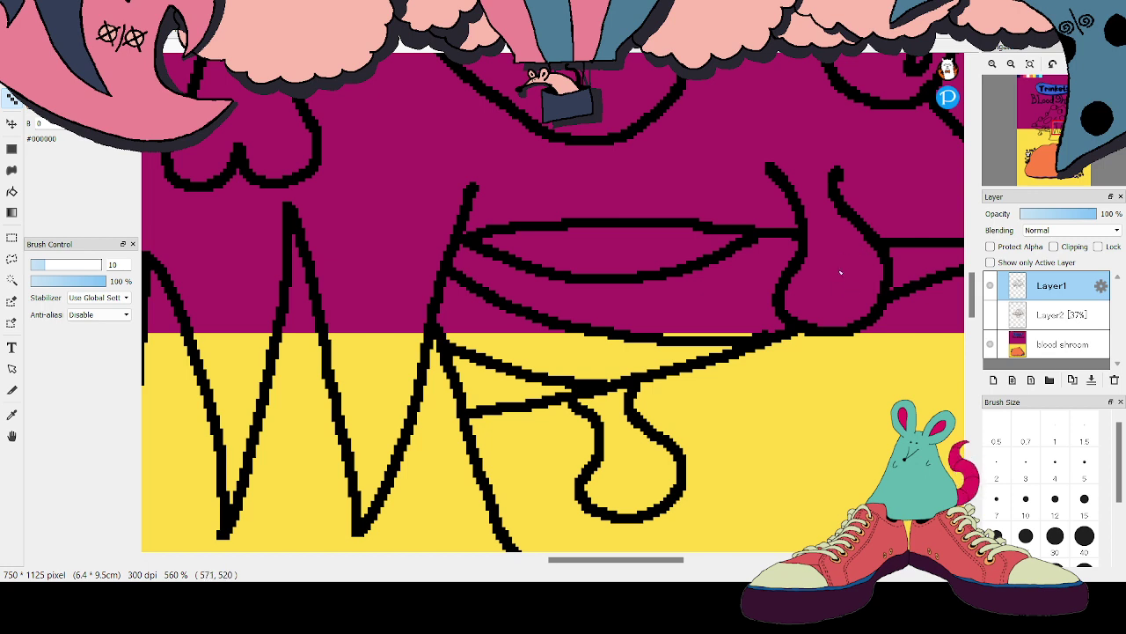
pyautogui.moveTo(840, 244)
pyautogui.mouseDown()
pyautogui.moveTo(846, 273)
pyautogui.moveTo(832, 296)
pyautogui.moveTo(862, 295)
pyautogui.moveTo(866, 257)
pyautogui.mouseUp()
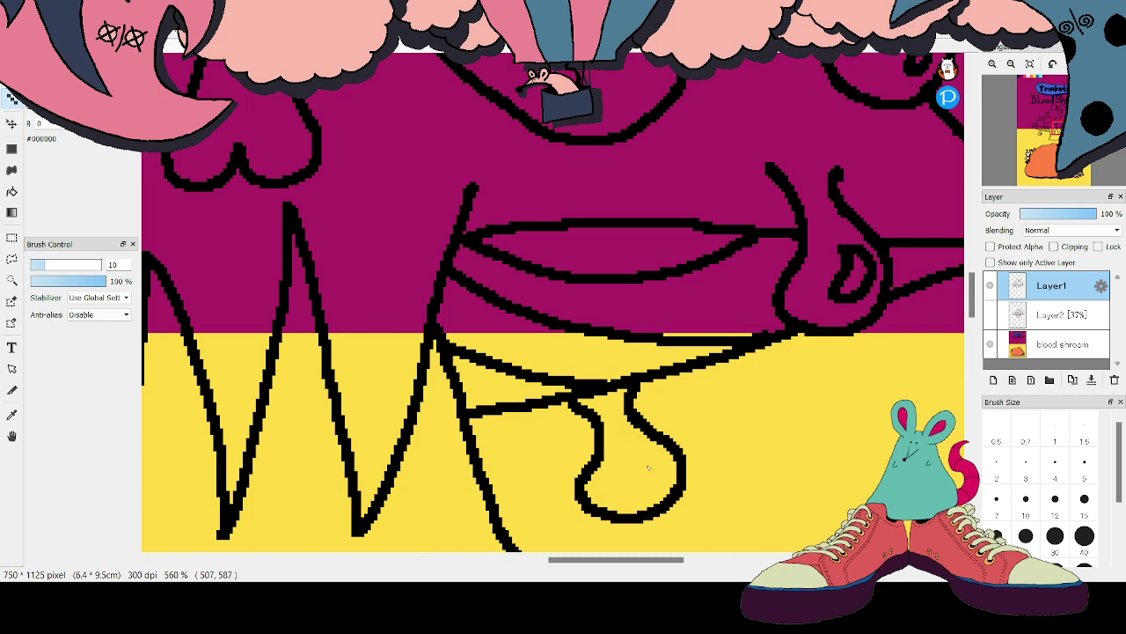
# Outline curved shine marks in the drip hanging below the cap's right side and in the round spot at the peak, using the size 10 black brush
pyautogui.moveTo(642, 452)
pyautogui.mouseDown()
pyautogui.moveTo(644, 477)
pyautogui.moveTo(627, 491)
pyautogui.moveTo(653, 489)
pyautogui.moveTo(663, 459)
pyautogui.moveTo(643, 450)
pyautogui.mouseUp()
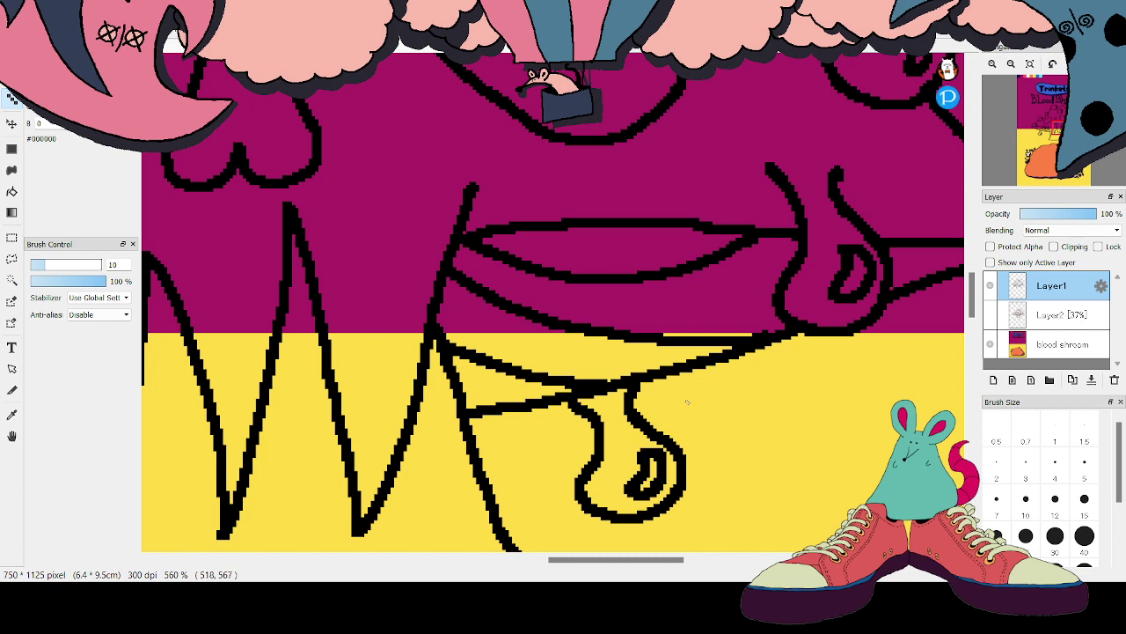
pyautogui.moveTo(972, 291); pyautogui.dragTo(971, 220)
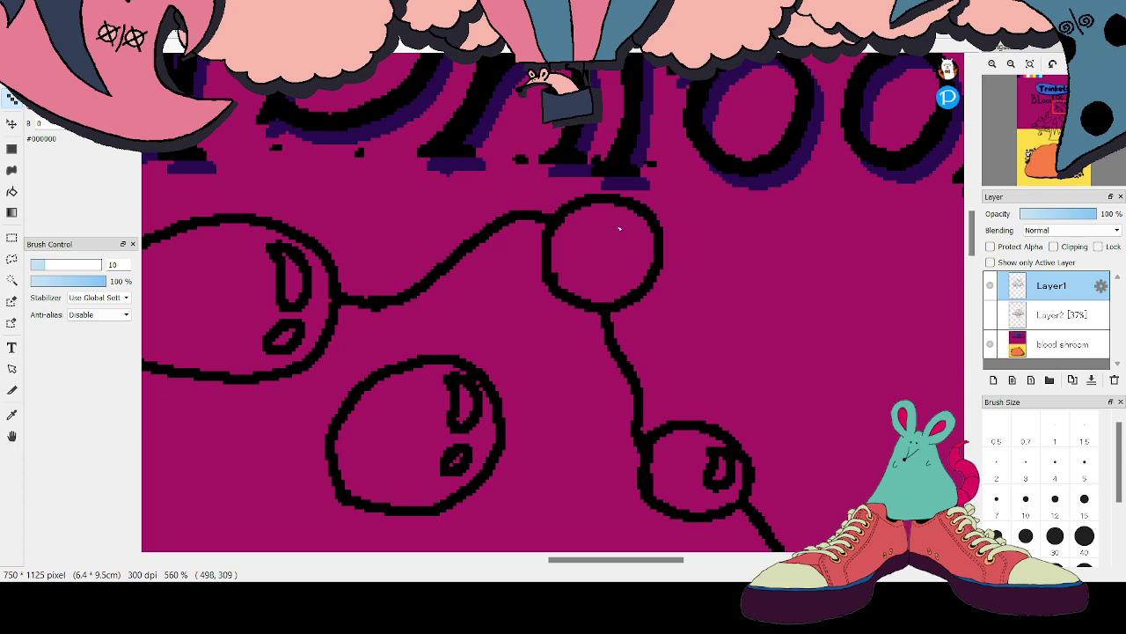
pyautogui.moveTo(616, 226)
pyautogui.mouseDown()
pyautogui.moveTo(605, 265)
pyautogui.moveTo(614, 275)
pyautogui.moveTo(630, 222)
pyautogui.mouseUp()
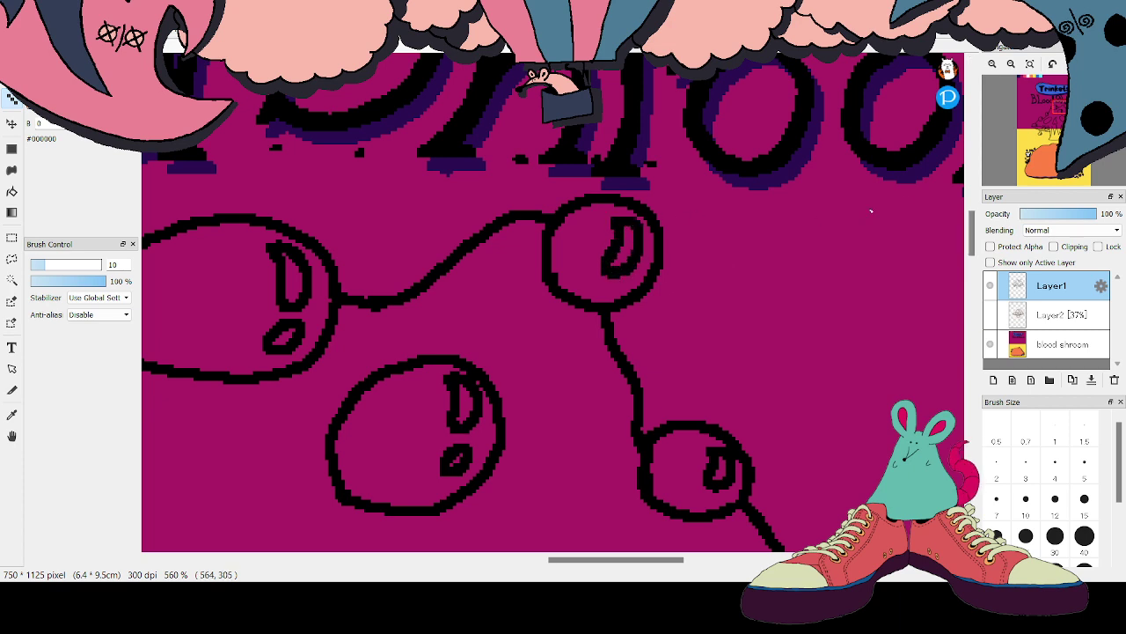
# Draw two open-topped black drips with the size 10 brush, one on the forehead and one running into the right eye socket
pyautogui.moveTo(1056, 149)
pyautogui.moveTo(1035, 96); pyautogui.dragTo(1010, 95)
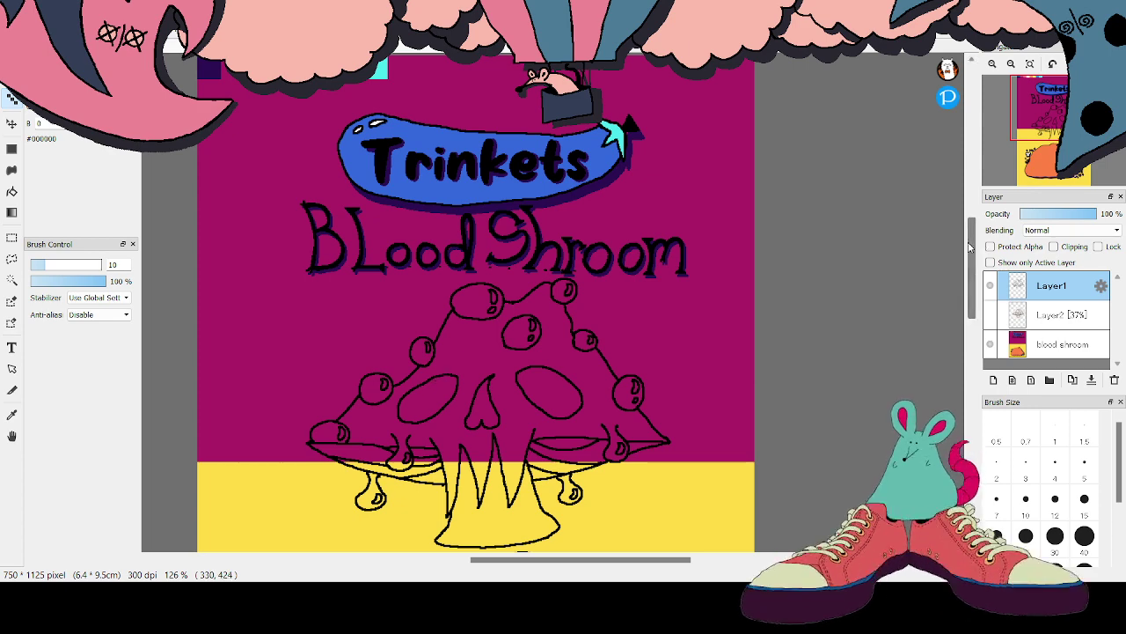
pyautogui.moveTo(973, 237); pyautogui.dragTo(972, 253)
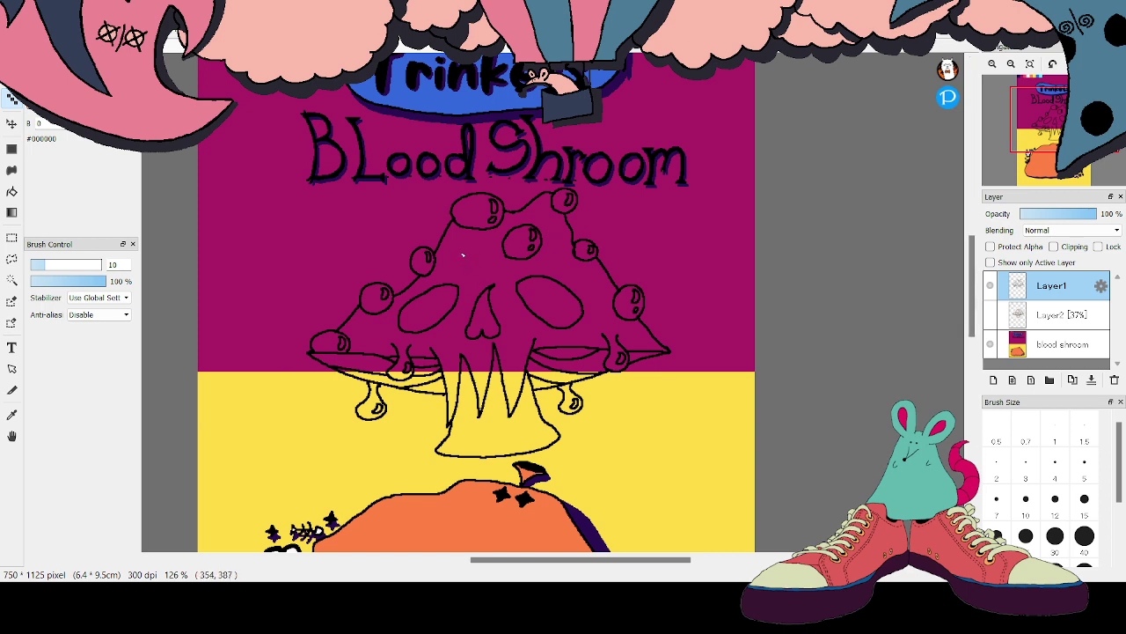
pyautogui.moveTo(463, 253); pyautogui.dragTo(469, 271)
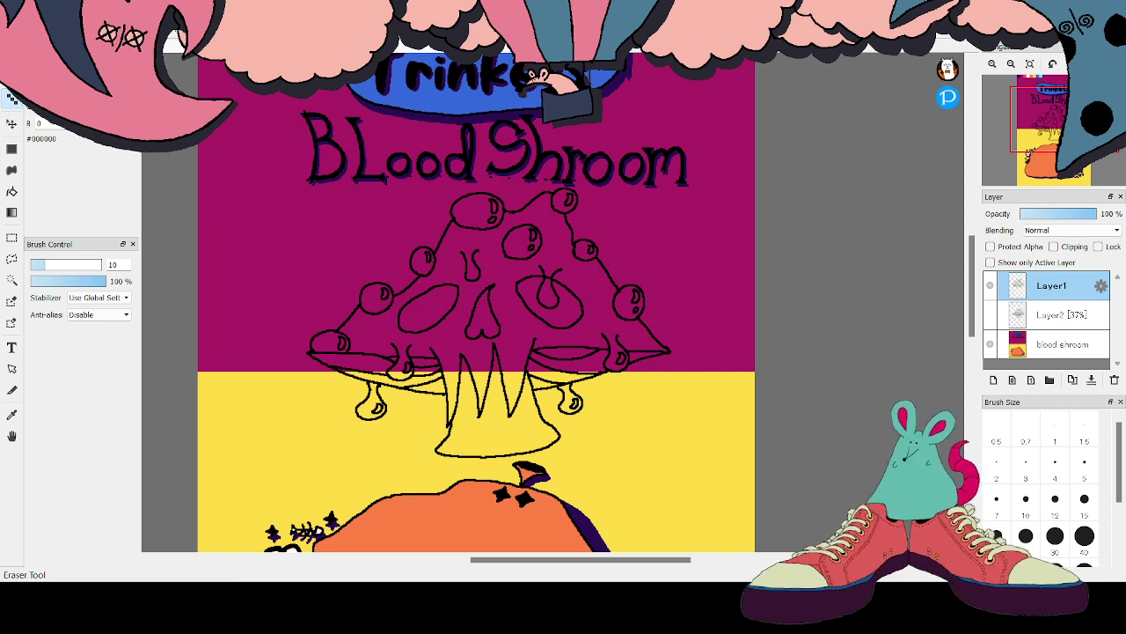
# Erase the eye socket outline running through the right drip and the whole forehead drip with the size 5 eraser
pyautogui.click(12, 99)
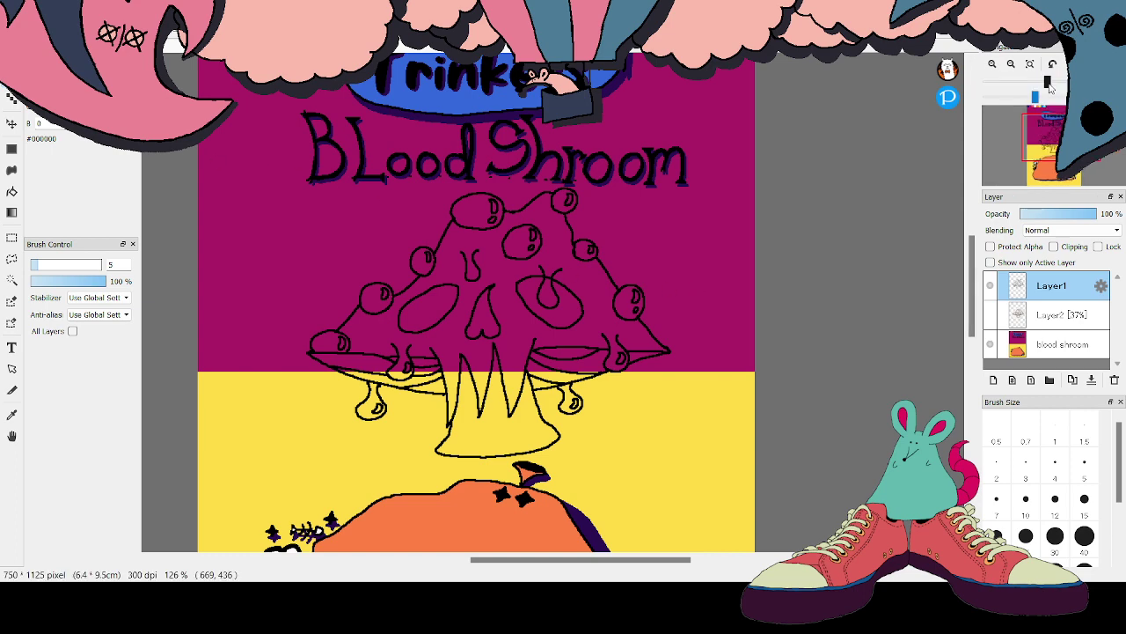
pyautogui.moveTo(1047, 81); pyautogui.dragTo(1077, 82)
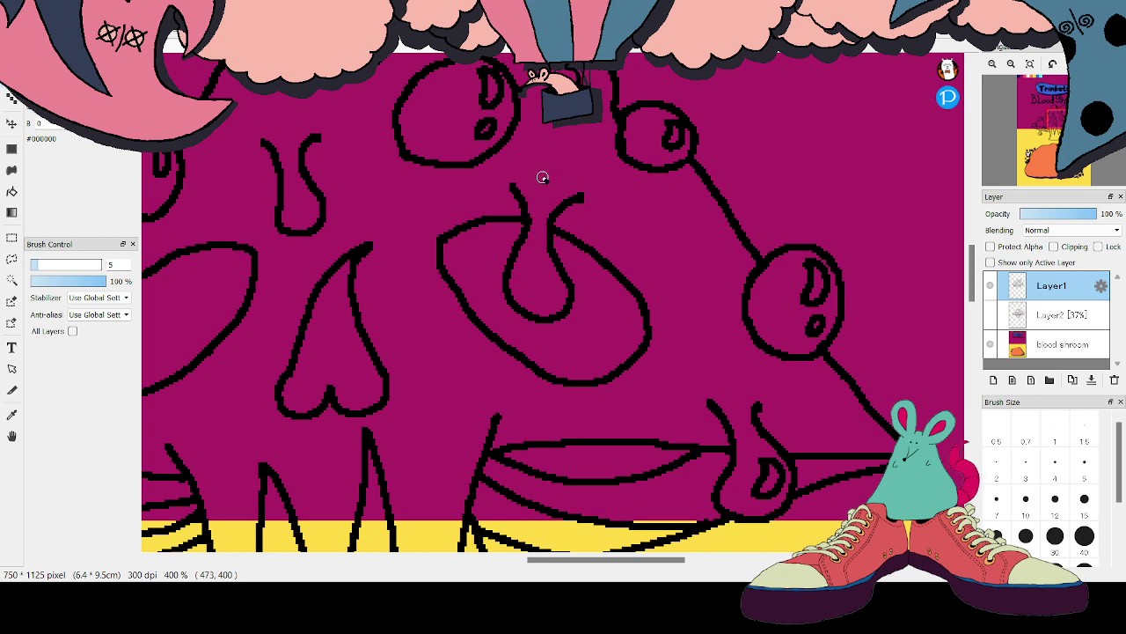
pyautogui.moveTo(259, 144)
pyautogui.mouseDown()
pyautogui.moveTo(276, 167)
pyautogui.moveTo(261, 158)
pyautogui.moveTo(272, 188)
pyautogui.moveTo(275, 169)
pyautogui.moveTo(277, 234)
pyautogui.moveTo(322, 224)
pyautogui.moveTo(302, 151)
pyautogui.moveTo(316, 135)
pyautogui.moveTo(305, 144)
pyautogui.moveTo(317, 209)
pyautogui.moveTo(325, 141)
pyautogui.mouseUp()
# Redraw the forehead drip and outline curved shine marks in it and in the eye socket drip with the size 10 black brush
pyautogui.press('b')
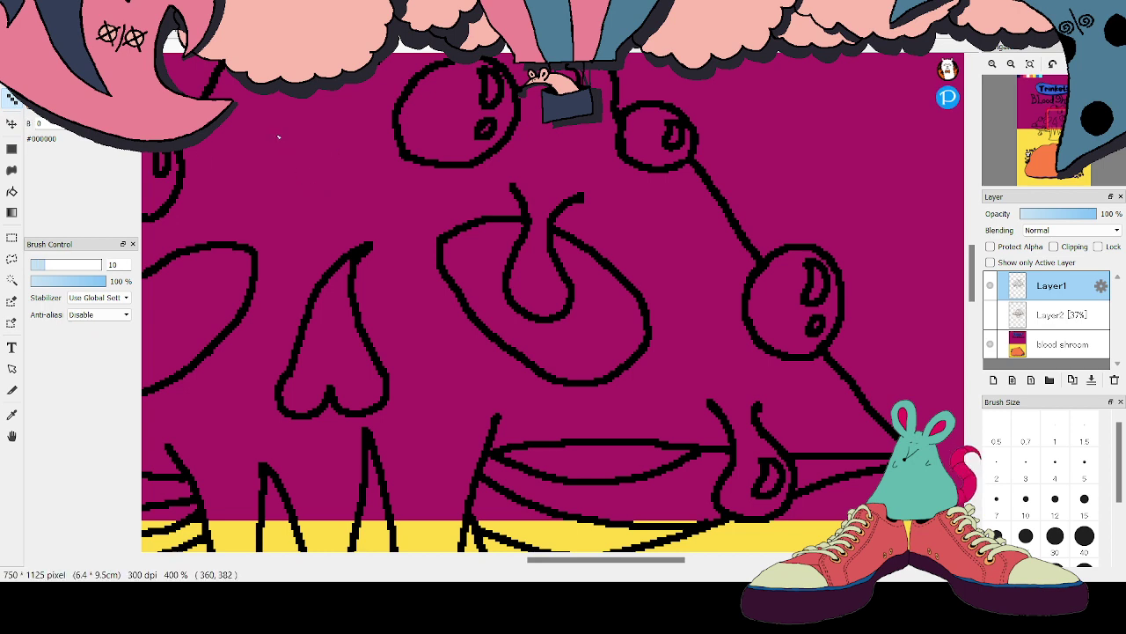
pyautogui.moveTo(278, 133)
pyautogui.mouseDown()
pyautogui.moveTo(288, 230)
pyautogui.moveTo(329, 217)
pyautogui.moveTo(325, 184)
pyautogui.mouseUp()
pyautogui.hotkey('ctrl', 'z')
pyautogui.moveTo(270, 144)
pyautogui.mouseDown()
pyautogui.moveTo(276, 203)
pyautogui.moveTo(298, 228)
pyautogui.moveTo(326, 199)
pyautogui.moveTo(313, 150)
pyautogui.mouseUp()
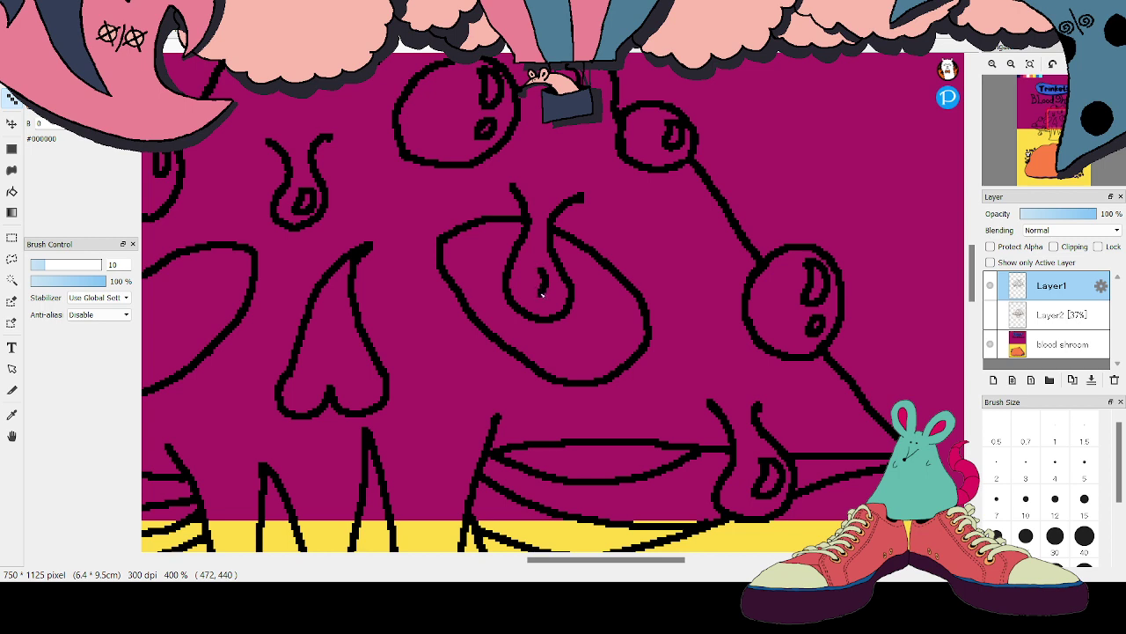
pyautogui.moveTo(549, 269)
pyautogui.mouseDown()
pyautogui.moveTo(539, 302)
pyautogui.moveTo(547, 271)
pyautogui.mouseUp()
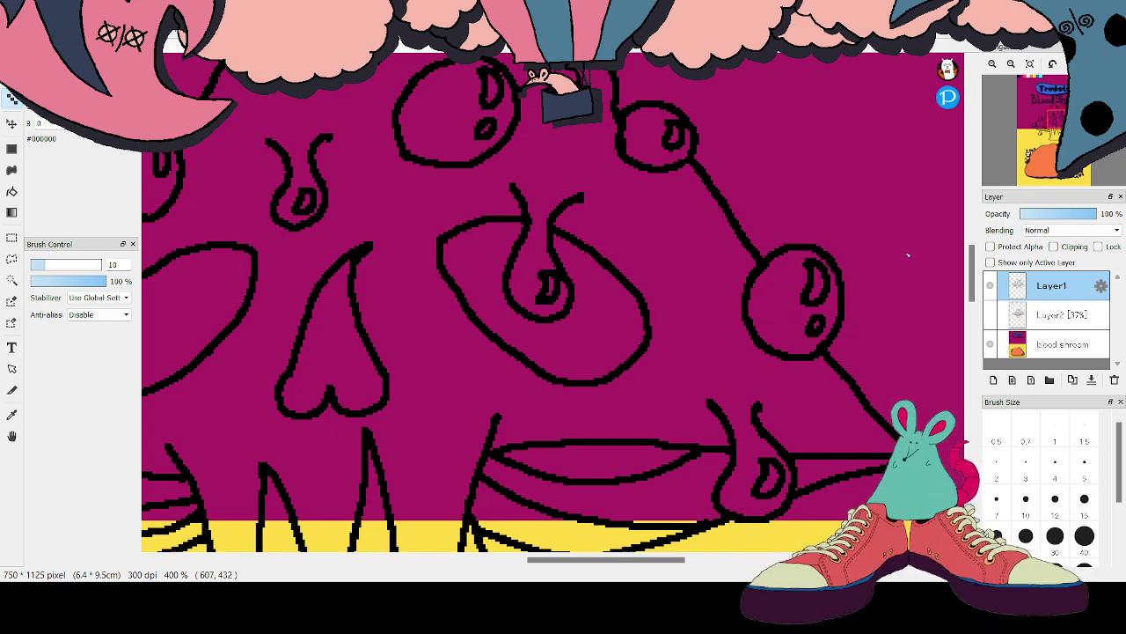
# Fill the spots around the cap's peak, the upper left slope and the forehead with pink-red #FF4F69
pyautogui.moveTo(973, 267); pyautogui.dragTo(973, 274)
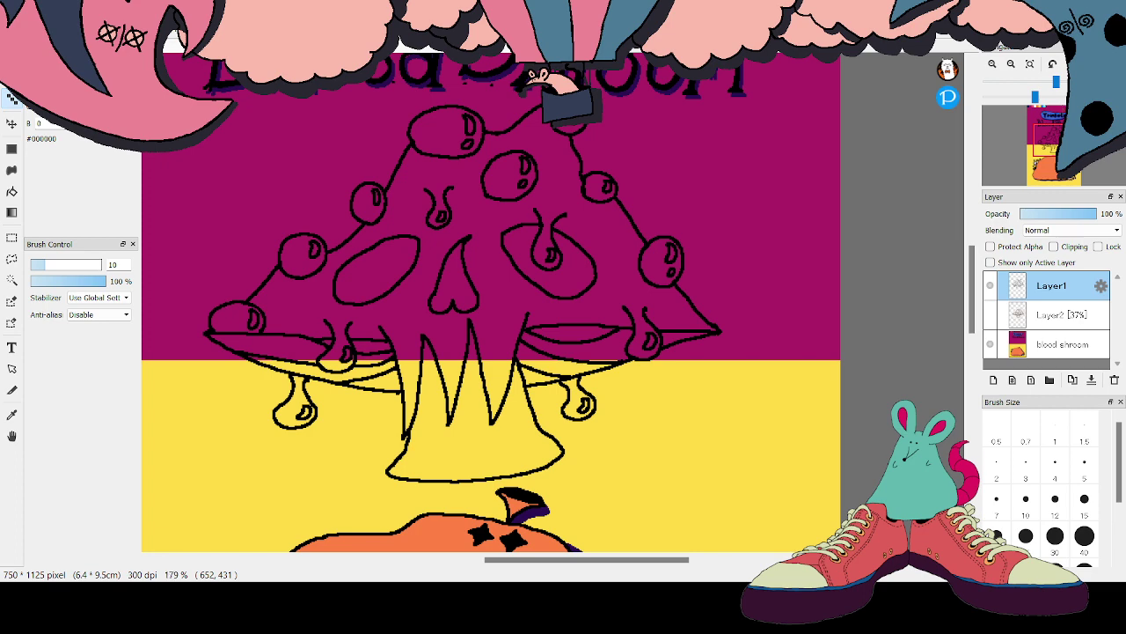
pyautogui.moveTo(1055, 81); pyautogui.dragTo(1042, 103)
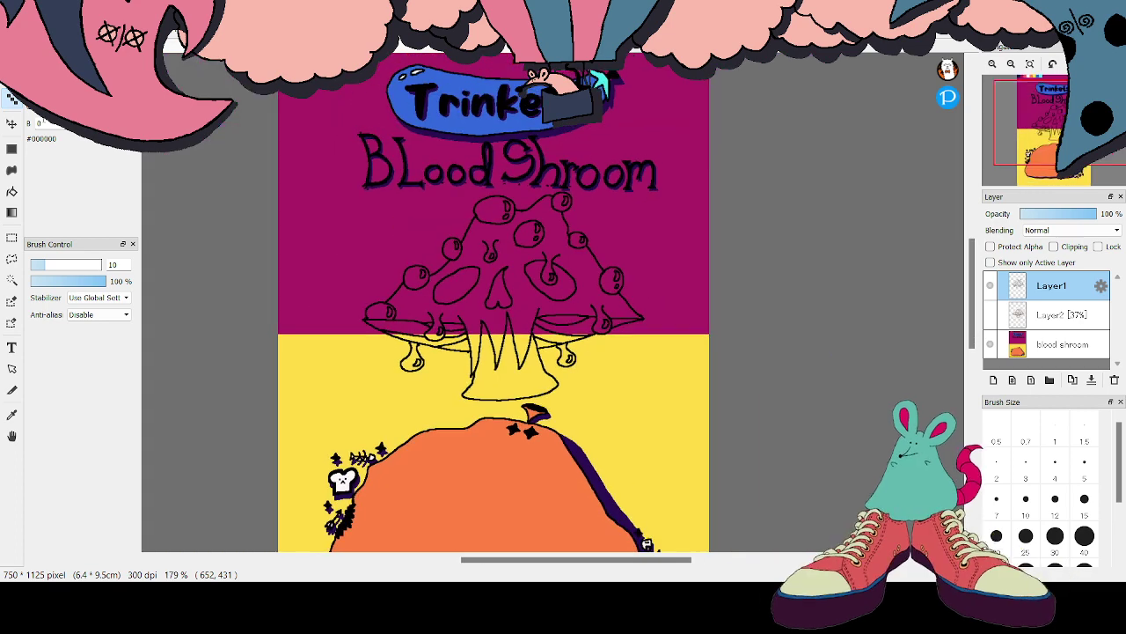
pyautogui.click(12, 192)
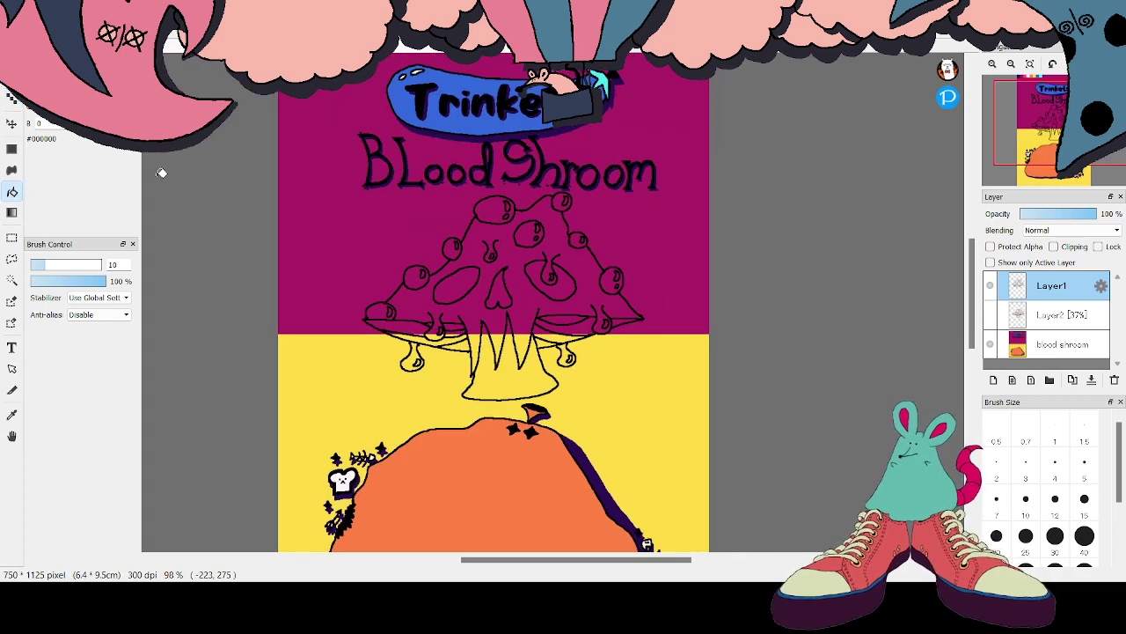
pyautogui.scroll(1, 972, 247)
pyautogui.moveTo(972, 246); pyautogui.dragTo(974, 252)
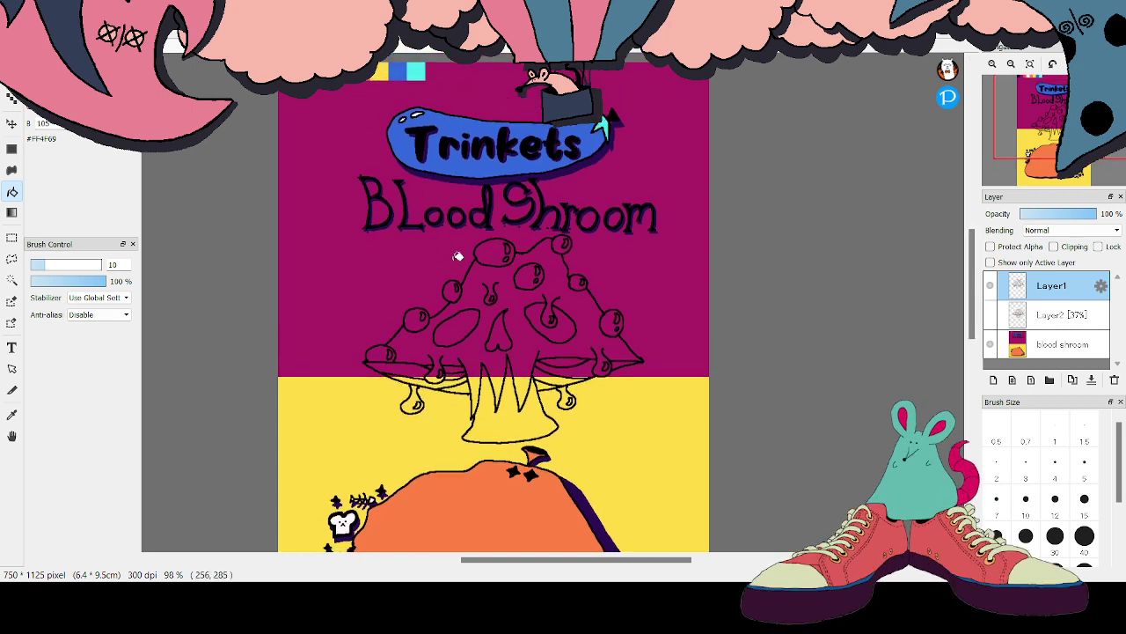
pyautogui.click(497, 251)
pyautogui.click(453, 289)
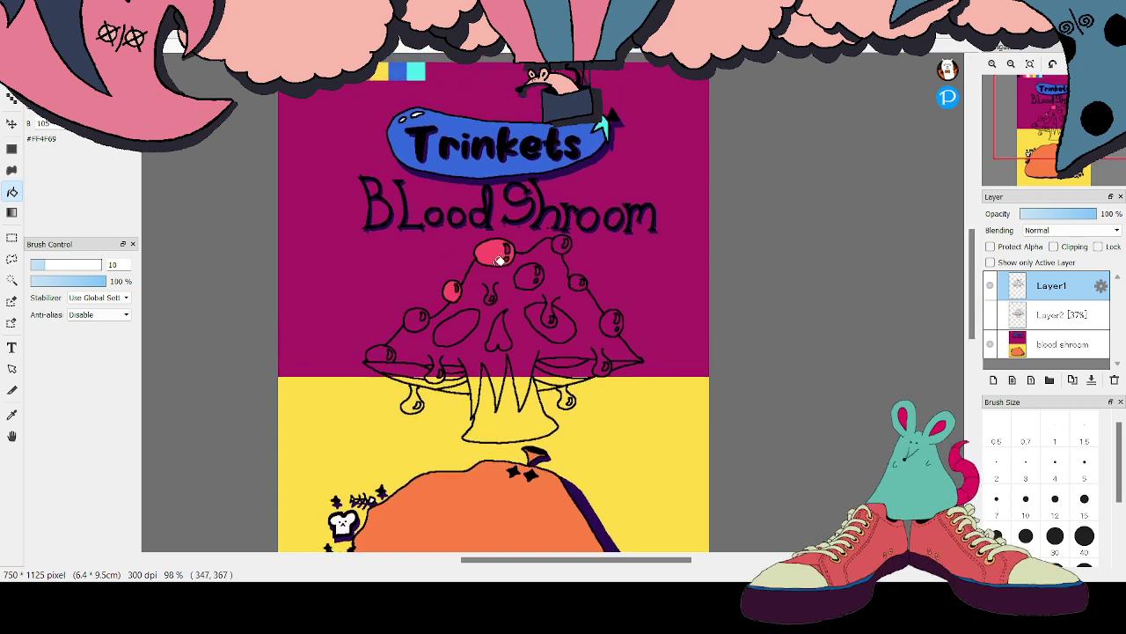
pyautogui.click(533, 275)
pyautogui.click(563, 243)
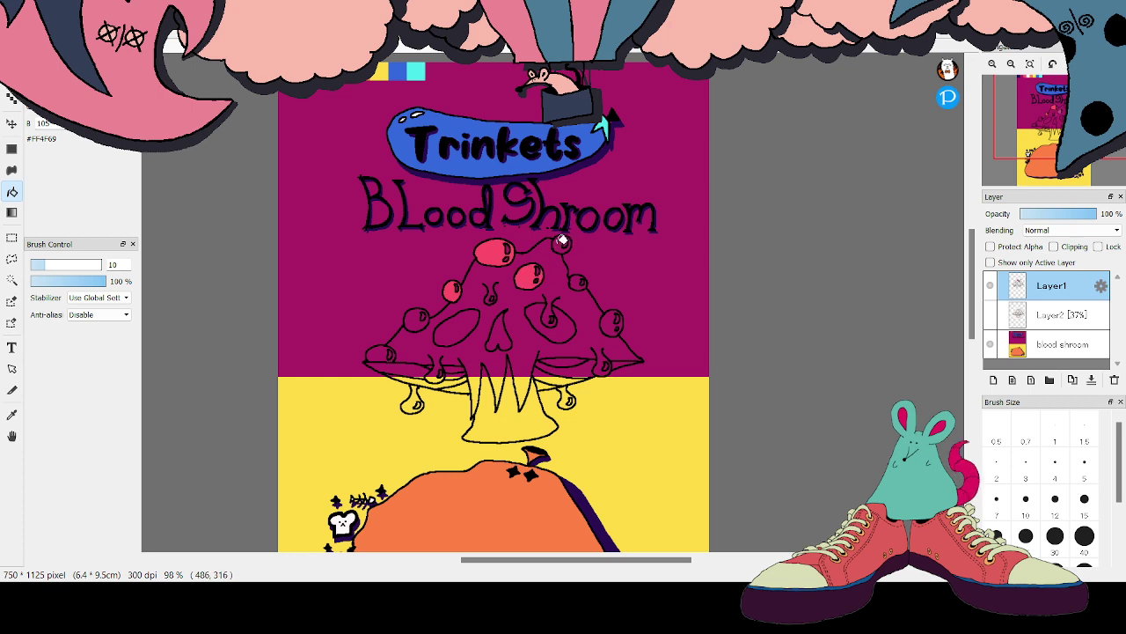
# Fill the right eye socket, the remaining spots on the cap's slopes and the two drips hanging below the cap with #FF4F69
pyautogui.click(568, 308)
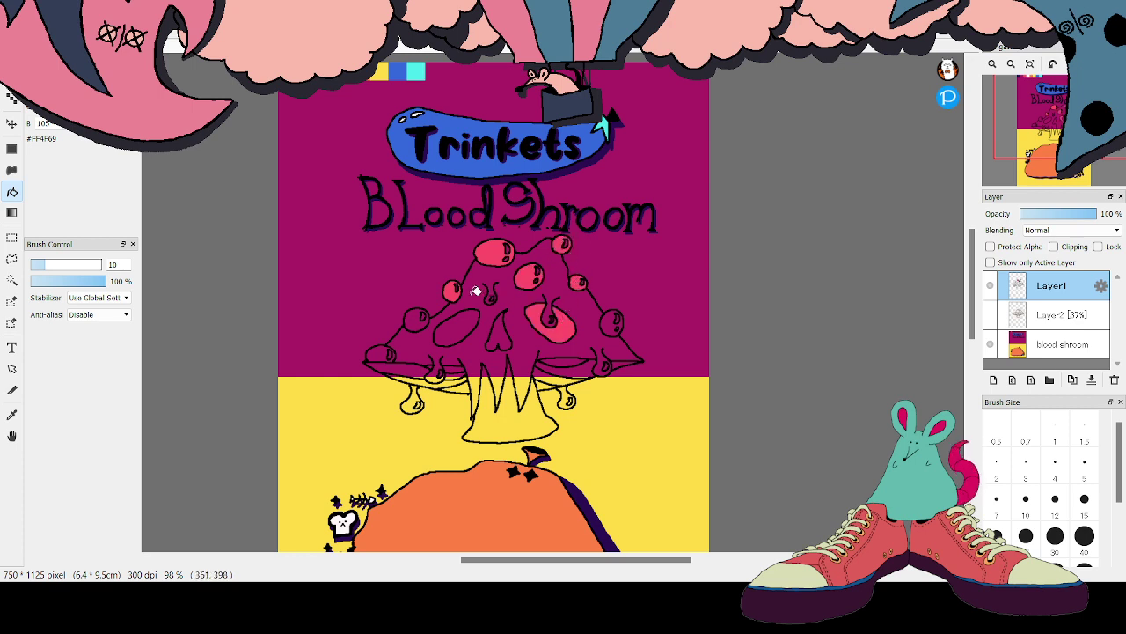
pyautogui.click(417, 314)
pyautogui.click(380, 353)
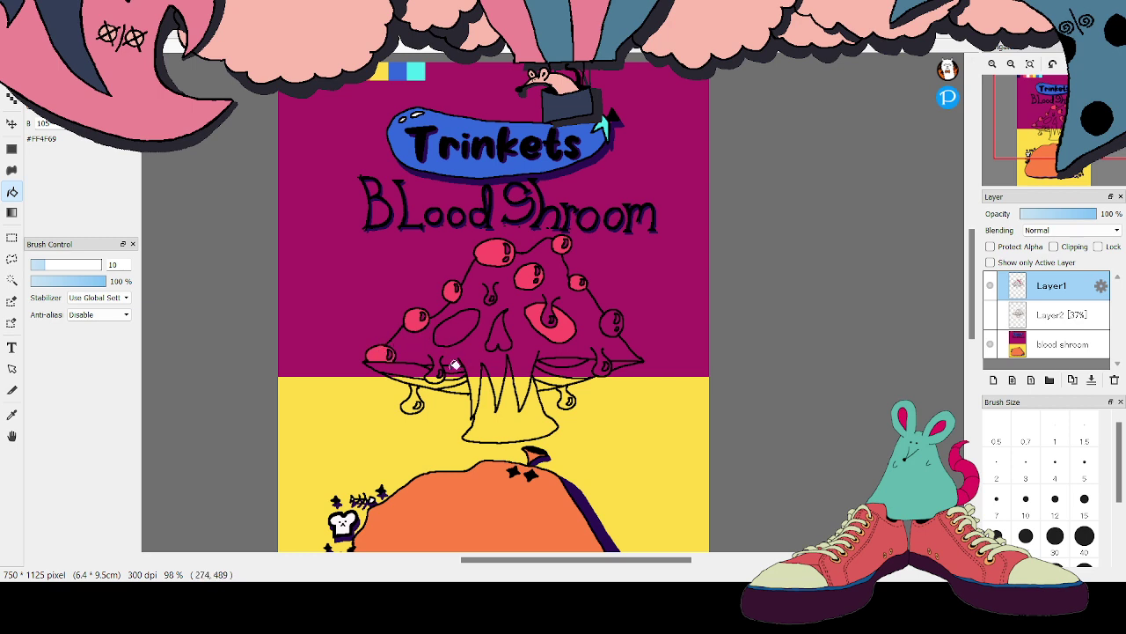
pyautogui.click(416, 400)
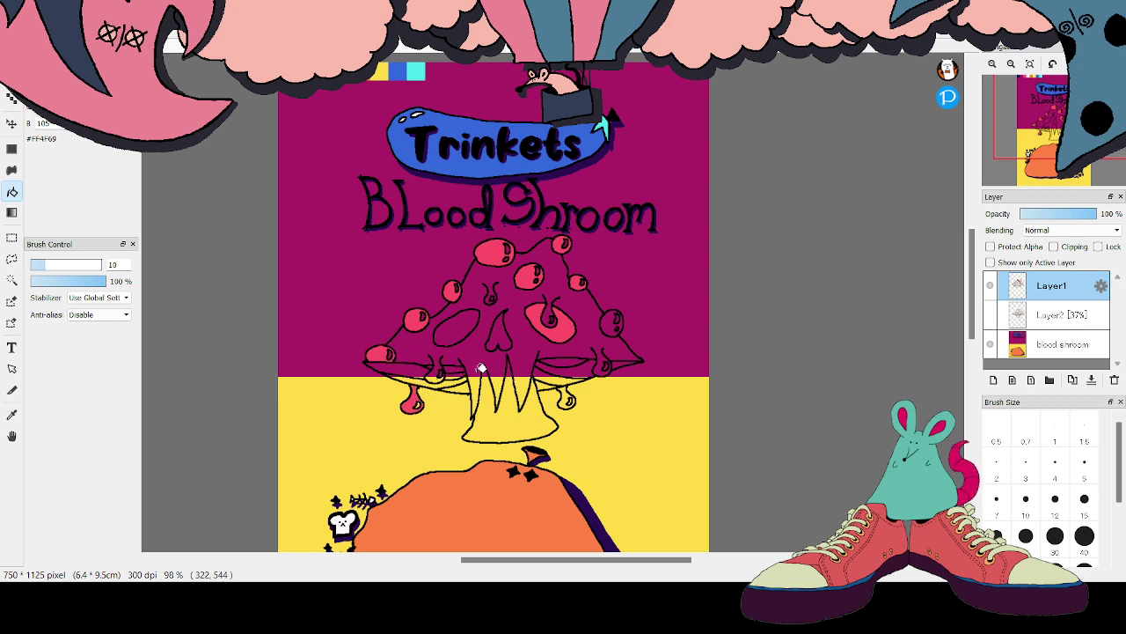
pyautogui.click(566, 396)
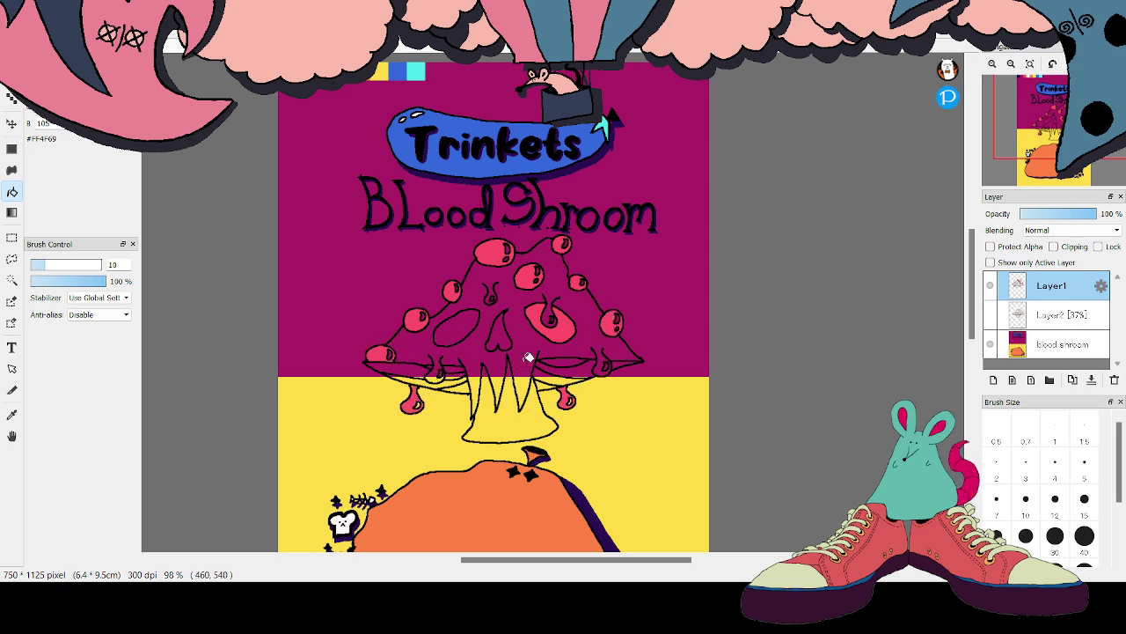
# Try to close the open tops of the forehead and eye socket drips with #FF4F69 lines and fill both drips in that color
pyautogui.click(12, 98)
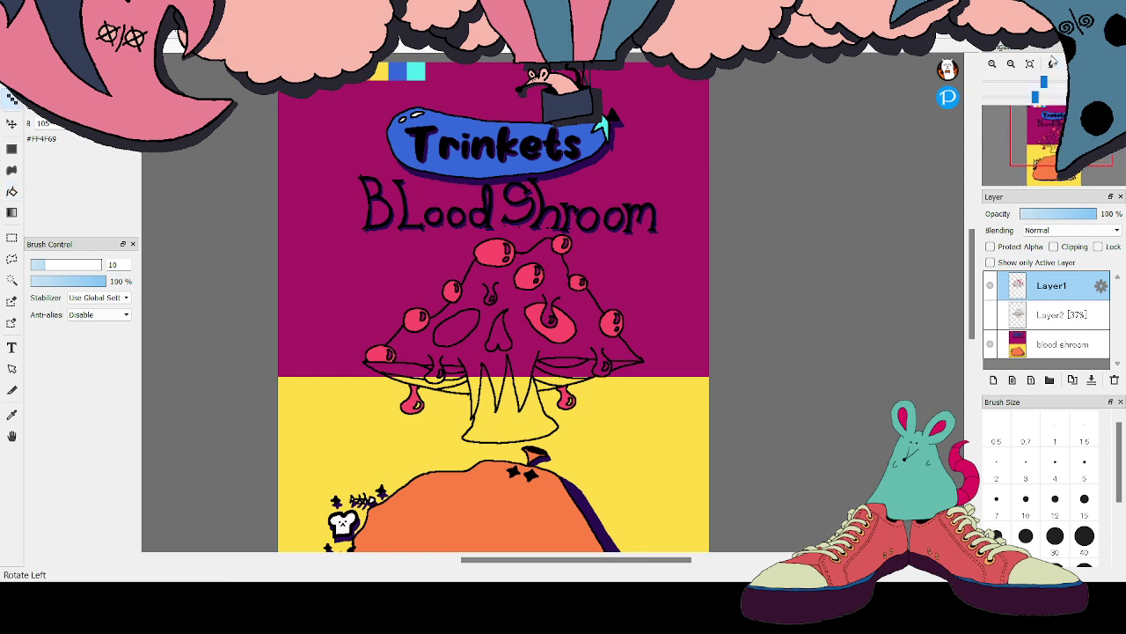
pyautogui.hotkey('ctrl', '+')
pyautogui.hotkey('ctrl', '+')
pyautogui.scroll(1, 561, 296)
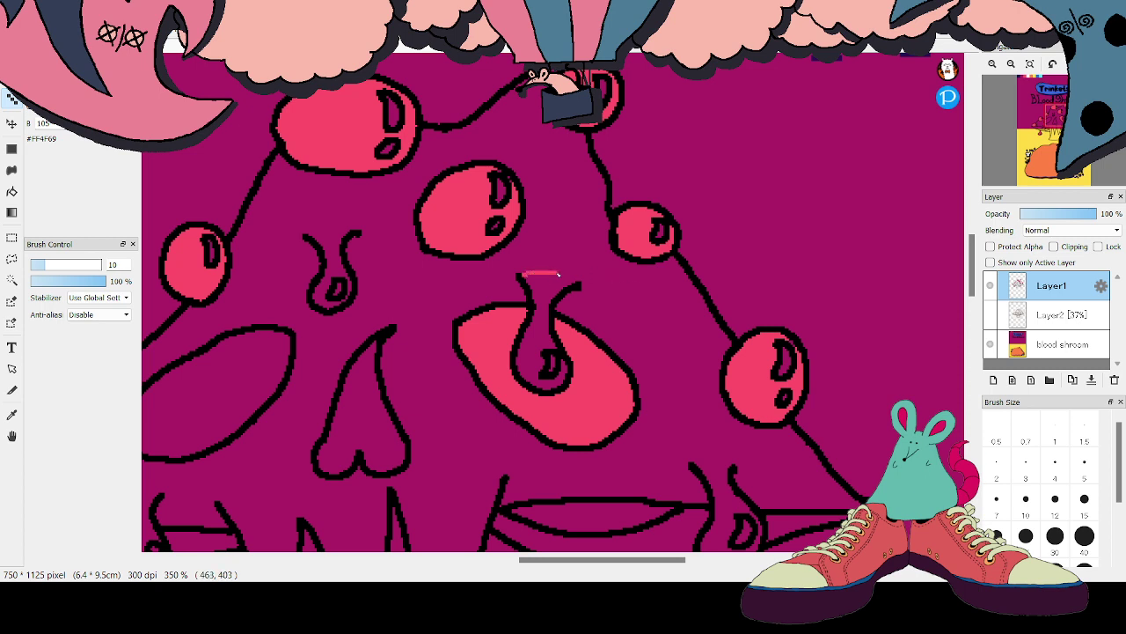
pyautogui.moveTo(557, 274); pyautogui.dragTo(577, 281)
pyautogui.moveTo(310, 234); pyautogui.dragTo(322, 231)
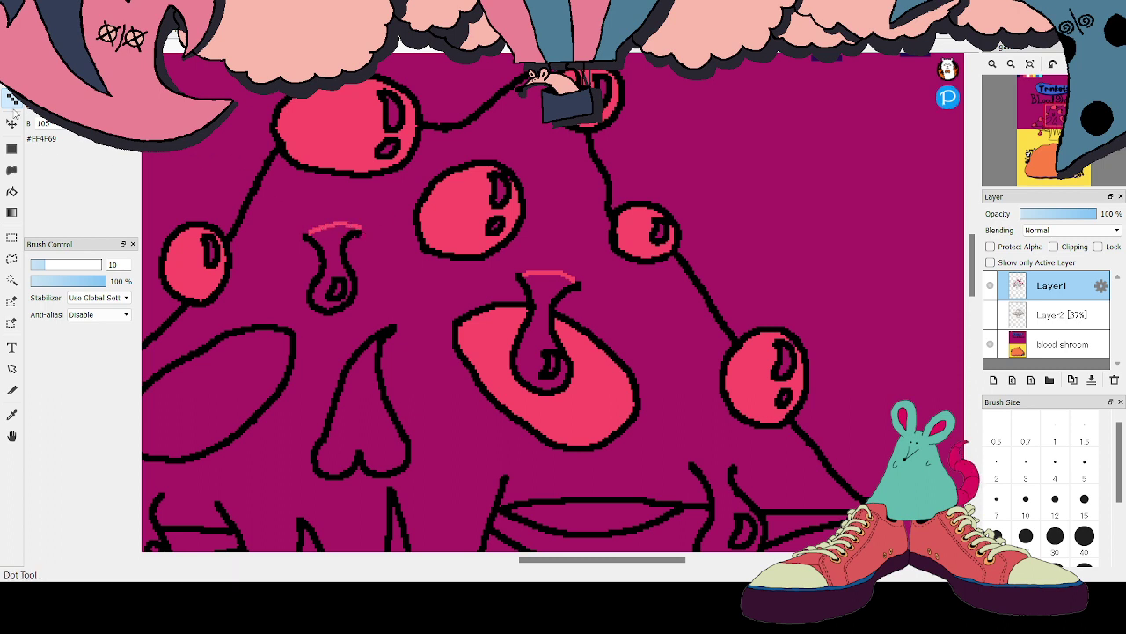
pyautogui.click(13, 192)
pyautogui.click(340, 237)
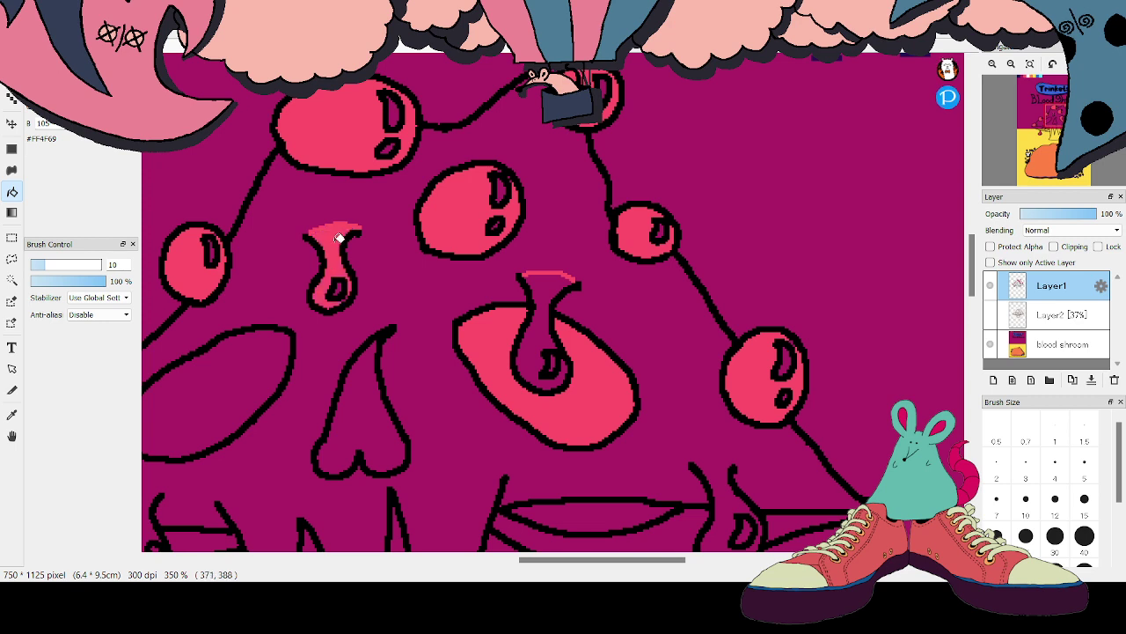
pyautogui.click(543, 291)
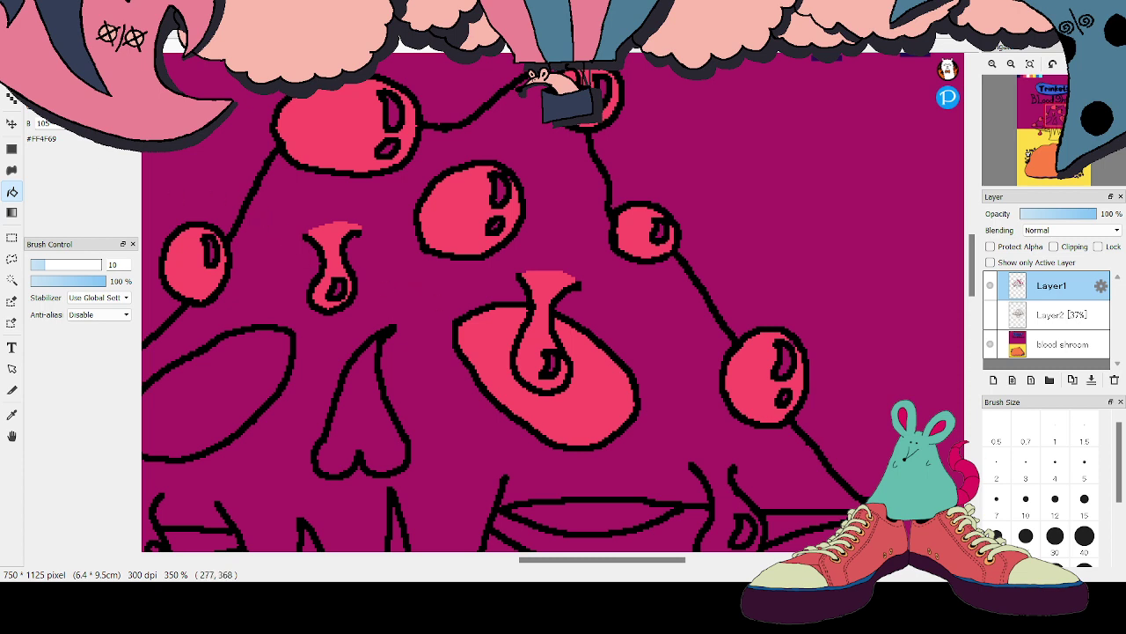
# Undo the two drips' fills and closing lines and the right eye socket's pink fill, keeping the right slope spot filled
pyautogui.click(496, 339)
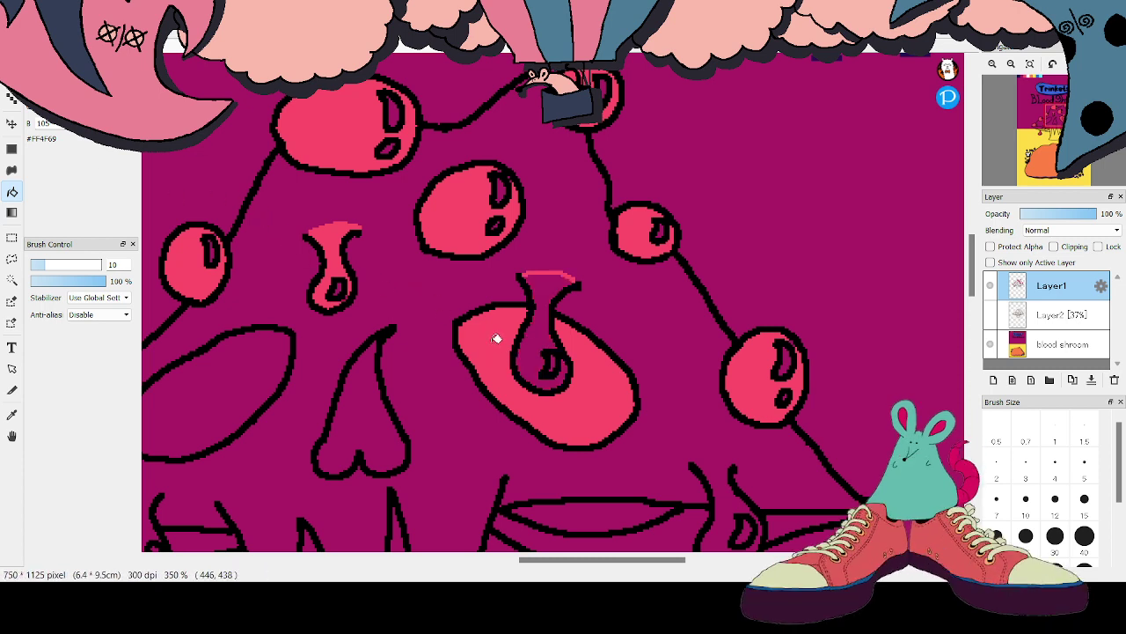
pyautogui.hotkey('ctrl', 'z')
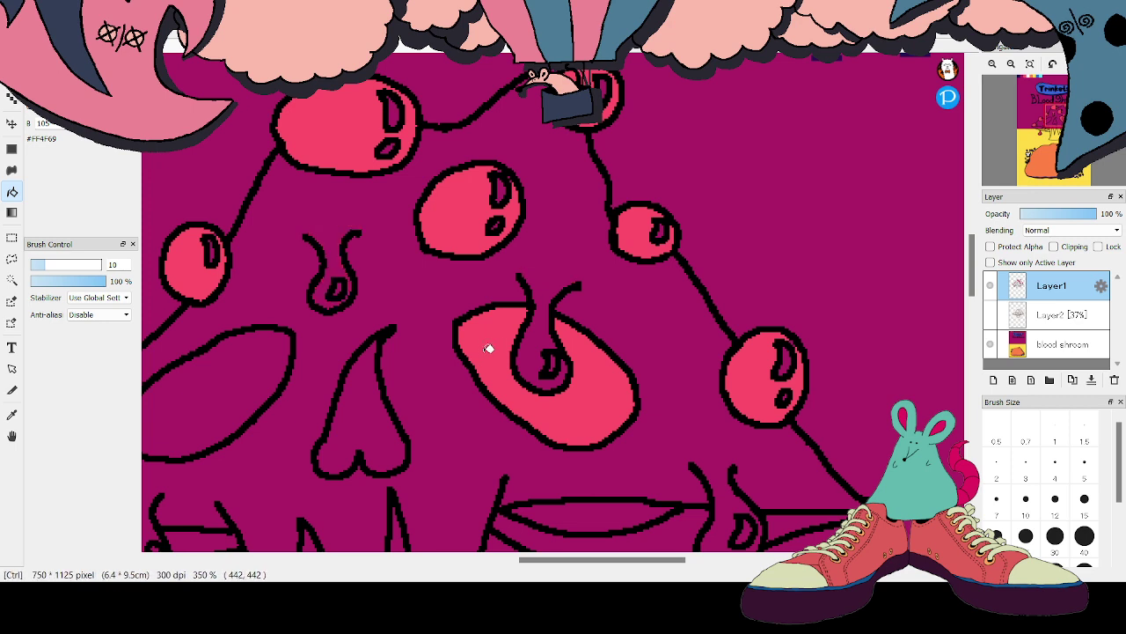
pyautogui.hotkey('ctrl', 'z')
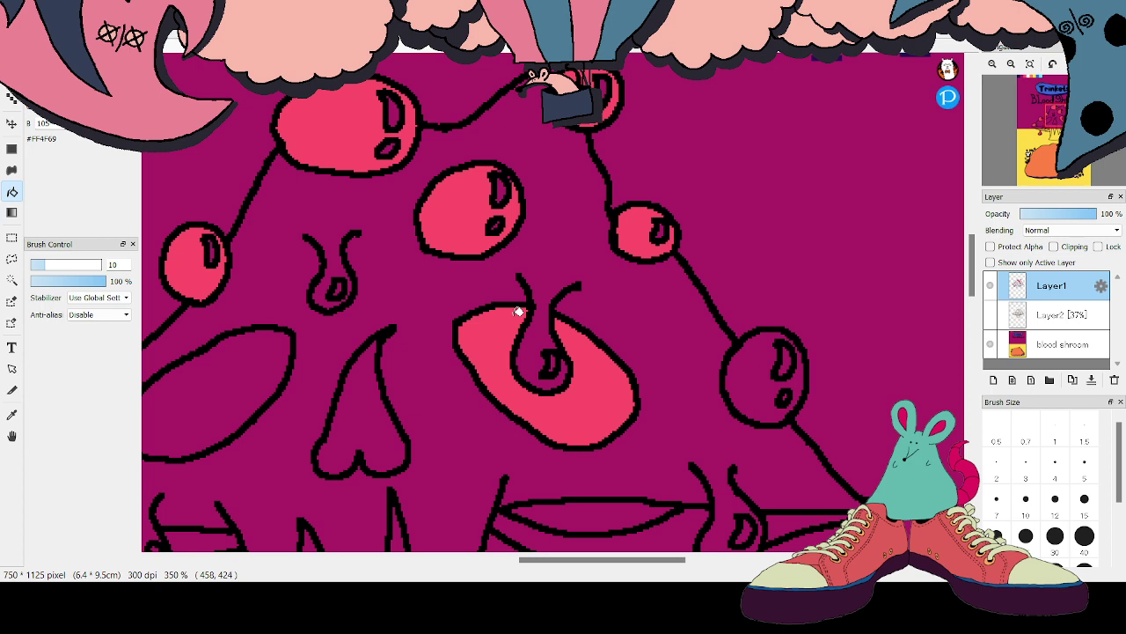
pyautogui.click(749, 360)
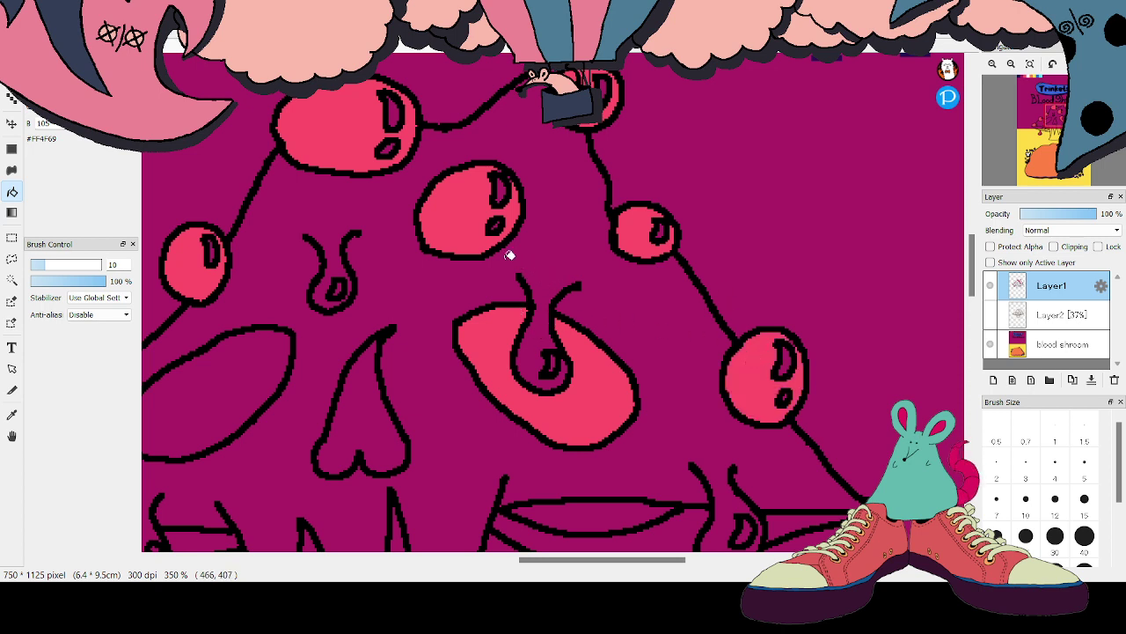
pyautogui.hotkey('ctrl', 'z')
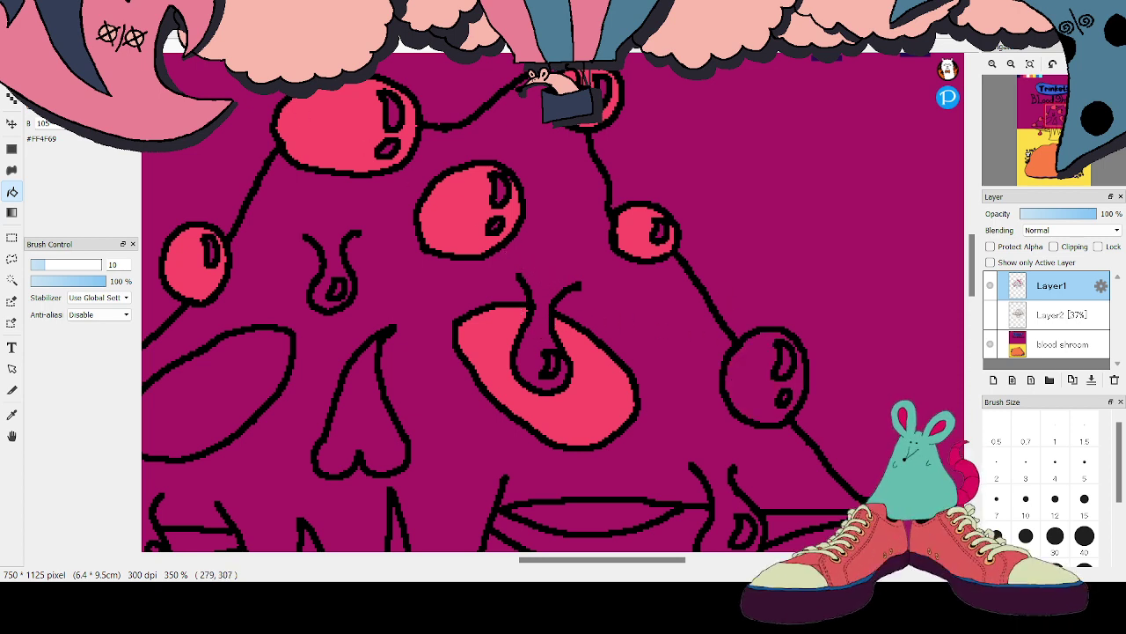
pyautogui.hotkey('ctrl', 'y')
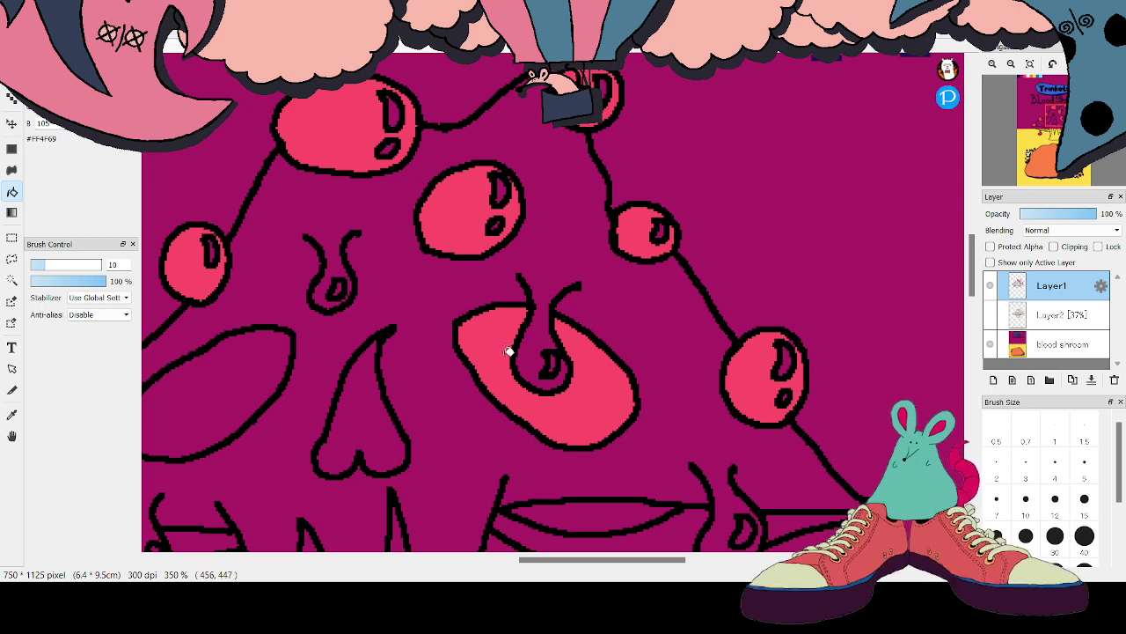
pyautogui.hotkey('ctrl', 'z')
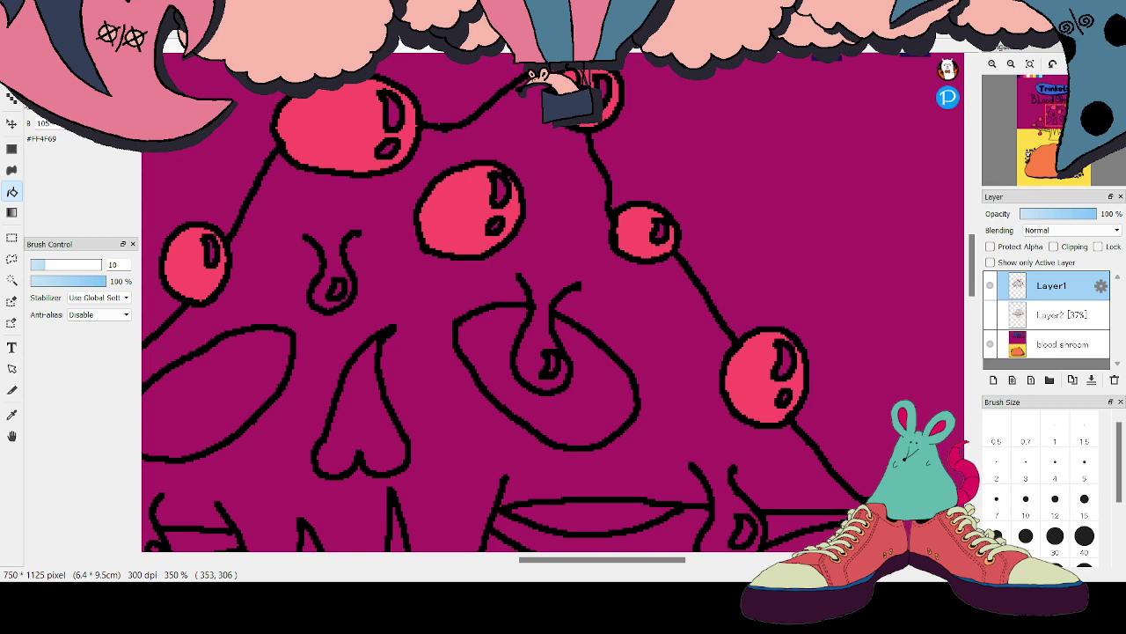
# Close the open top of the drip over the right eye socket with an arched #FF4F69 line, using the size 10 brush
pyautogui.press('b')
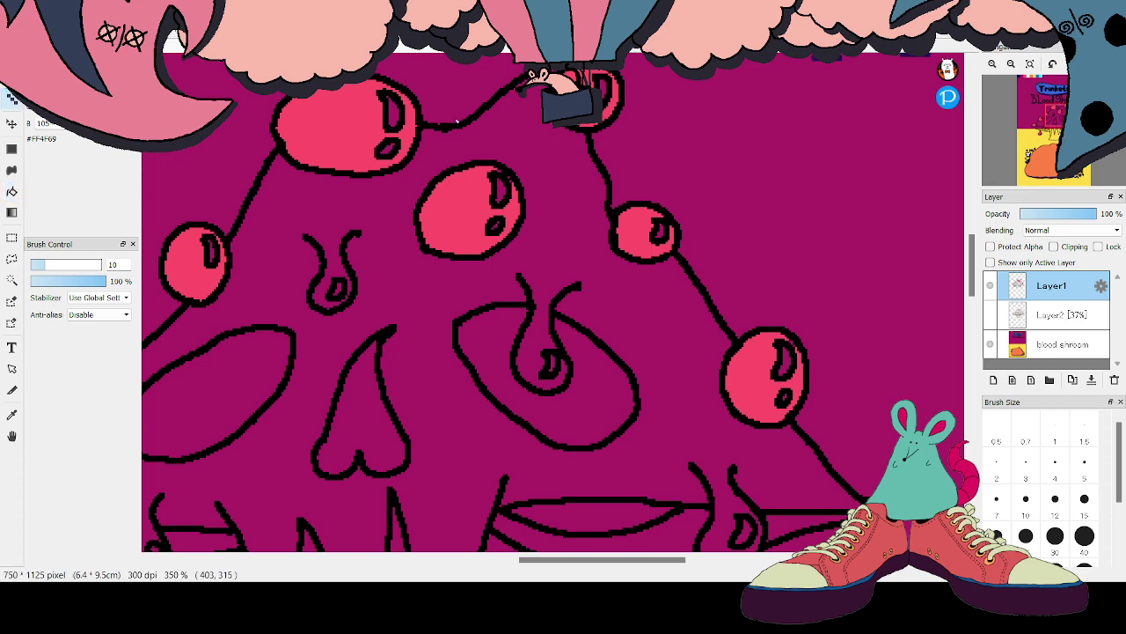
pyautogui.scroll(3, 499, 240)
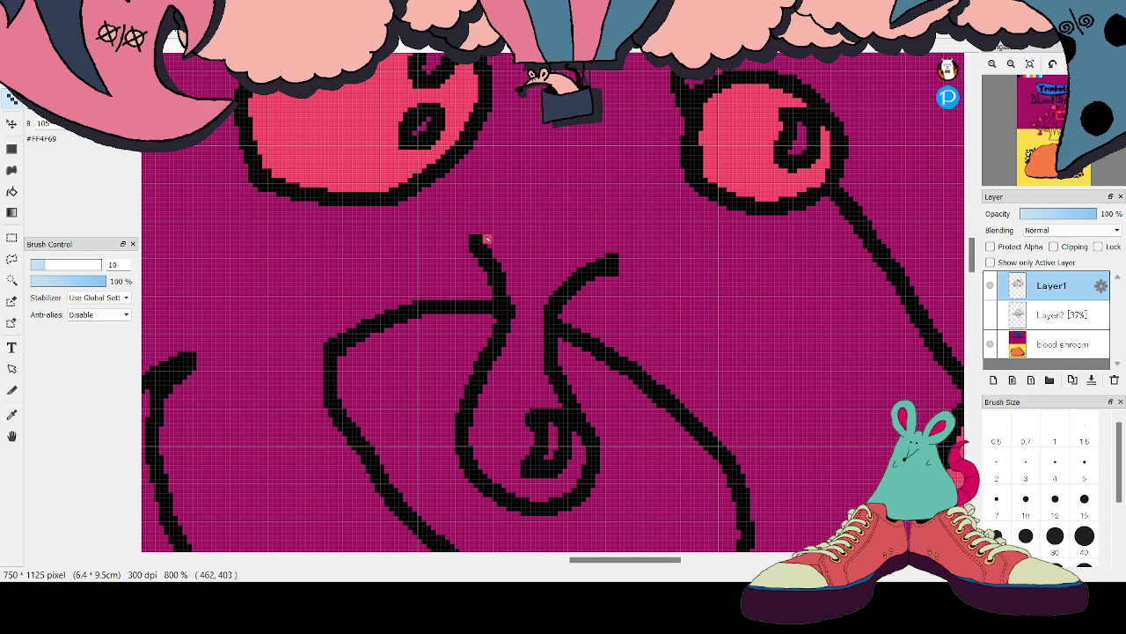
pyautogui.moveTo(487, 239)
pyautogui.mouseDown()
pyautogui.moveTo(557, 227)
pyautogui.moveTo(602, 250)
pyautogui.mouseUp()
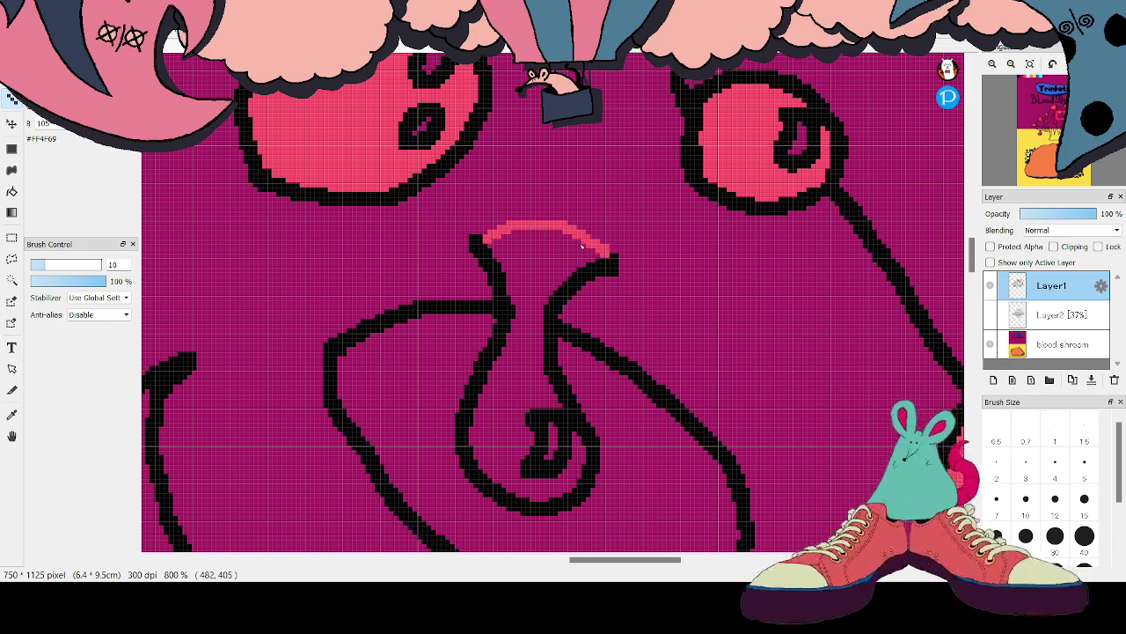
pyautogui.scroll(-3, 553, 302)
pyautogui.hscroll(-2, 552, 303)
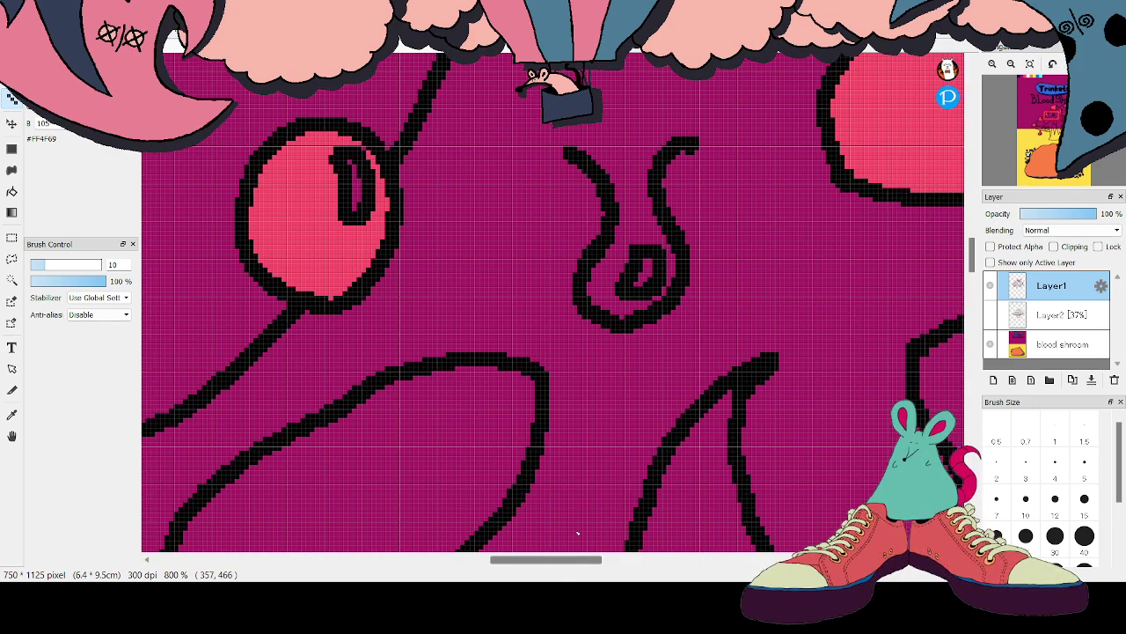
# Close the open tops of the drips on the forehead and both sides of the cap rim with #FF4F69 strokes
pyautogui.moveTo(586, 144)
pyautogui.mouseDown()
pyautogui.moveTo(614, 132)
pyautogui.moveTo(674, 138)
pyautogui.mouseUp()
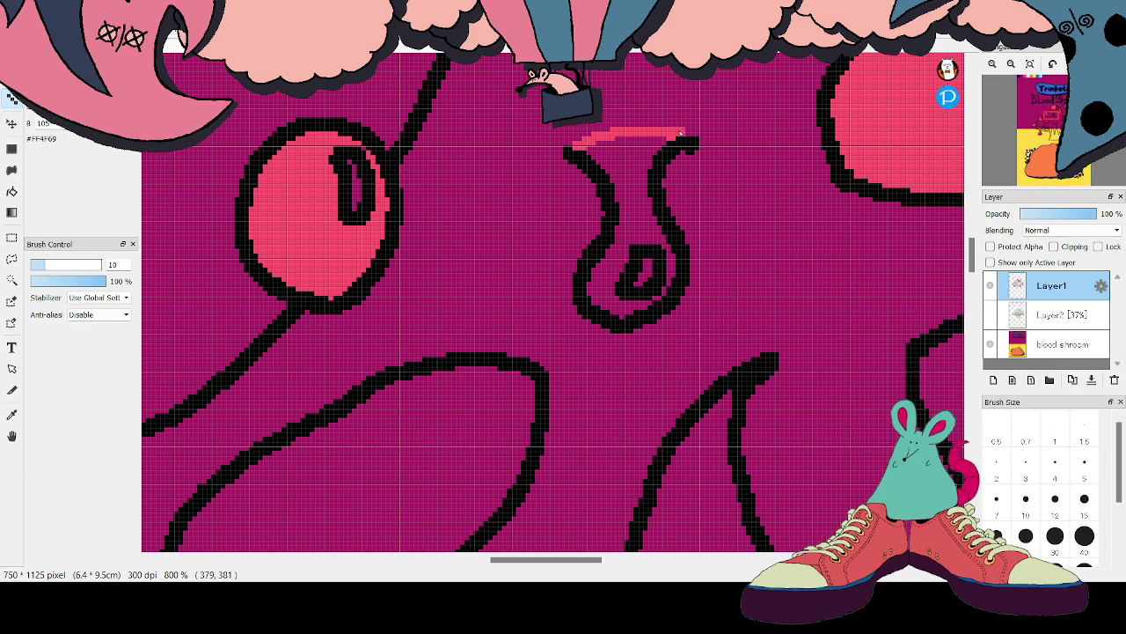
pyautogui.moveTo(972, 255); pyautogui.dragTo(972, 288)
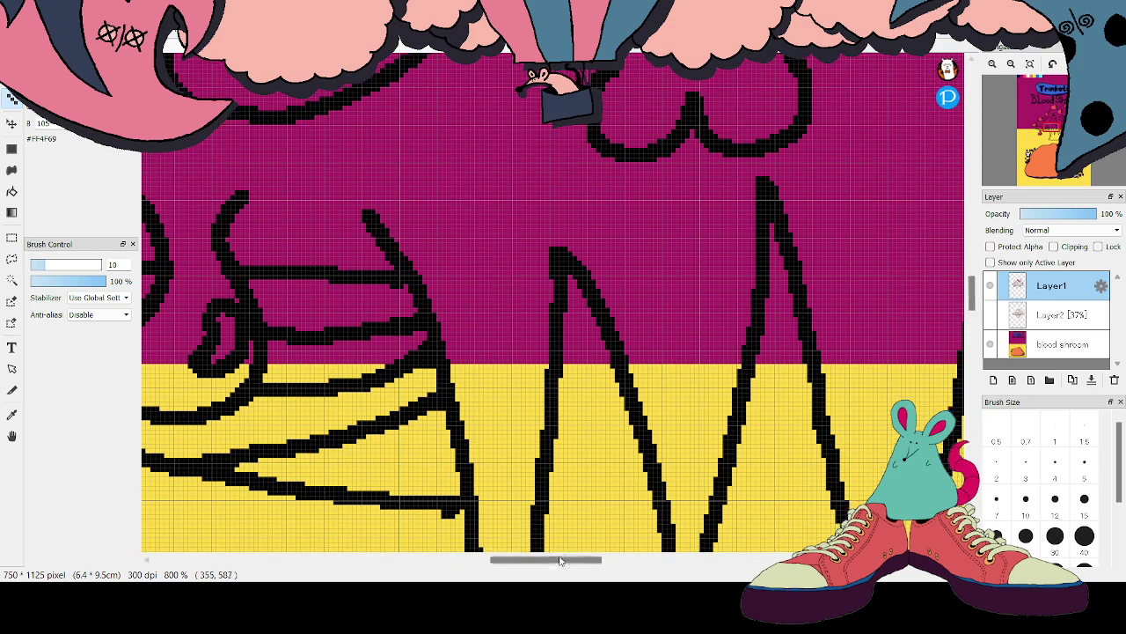
pyautogui.moveTo(553, 560); pyautogui.dragTo(509, 565)
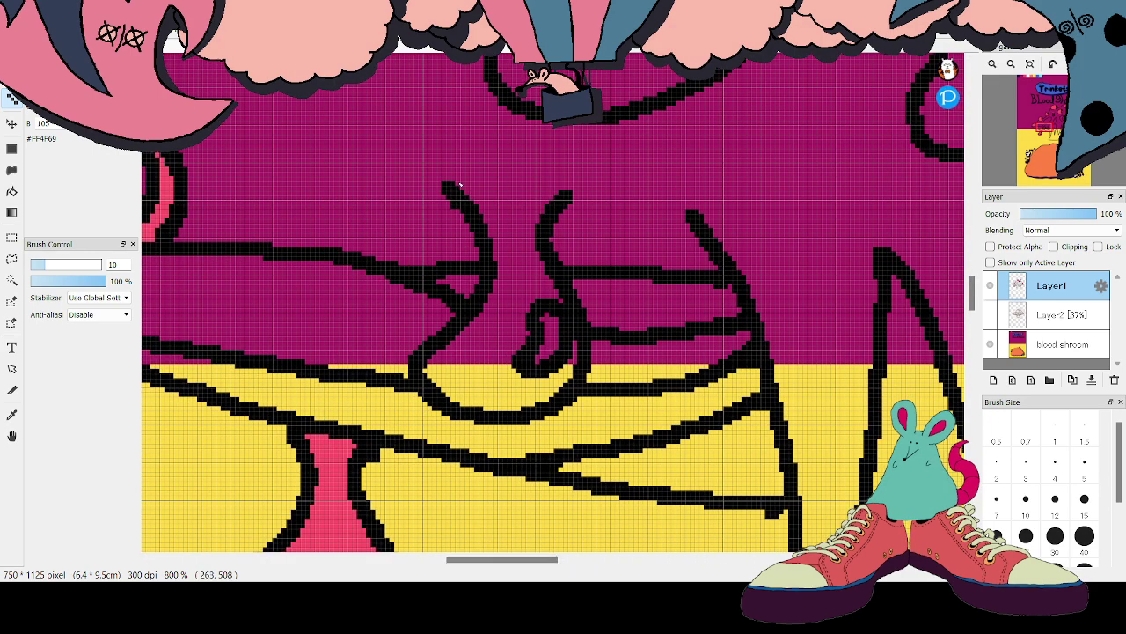
pyautogui.moveTo(455, 182)
pyautogui.mouseDown()
pyautogui.moveTo(524, 174)
pyautogui.moveTo(554, 185)
pyautogui.mouseUp()
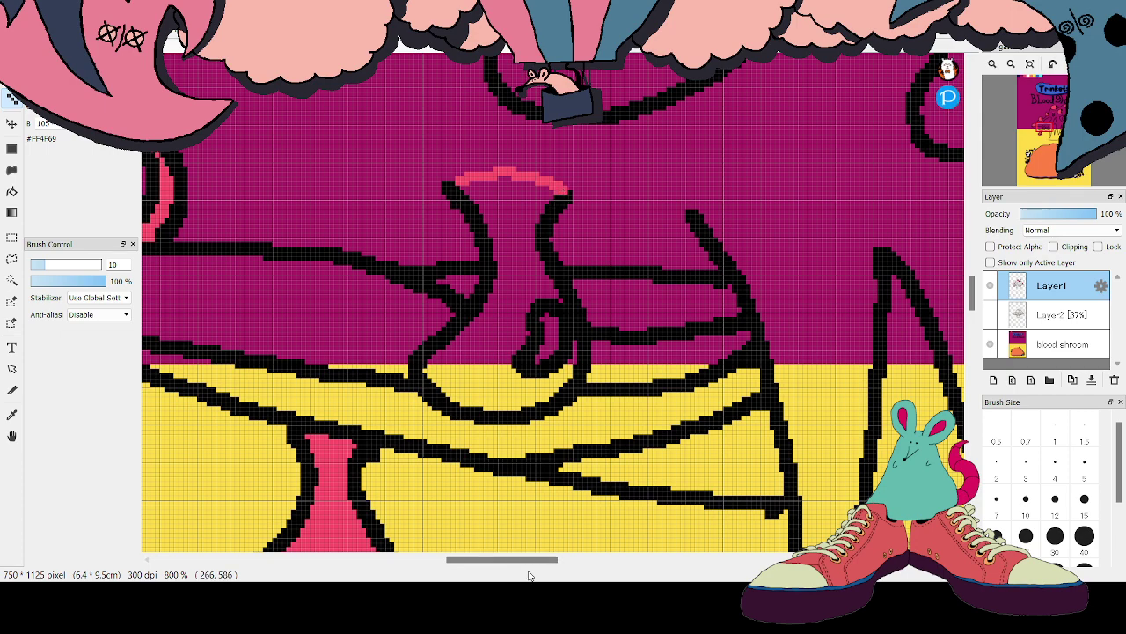
pyautogui.moveTo(516, 562); pyautogui.dragTo(661, 564)
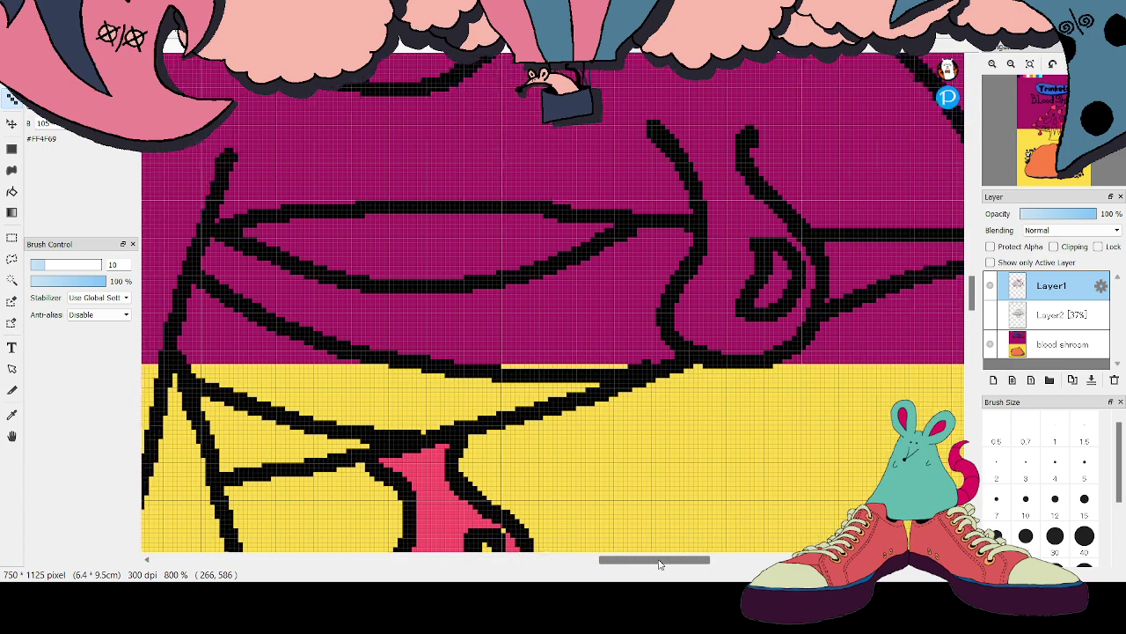
pyautogui.click(665, 118)
pyautogui.moveTo(697, 115); pyautogui.dragTo(730, 117)
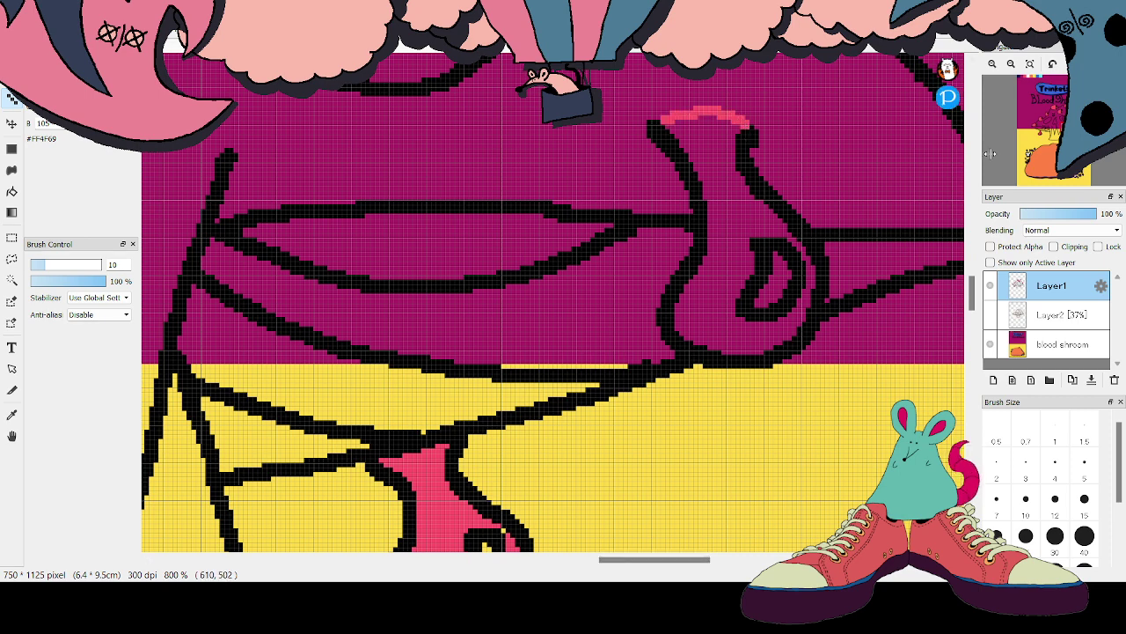
# Fill the insides of the closed drips on the mushroom cap with pink-red #FF4F69 using the Bucket Tool
pyautogui.moveTo(1056, 94)
pyautogui.scroll(-6, 1055, 94)
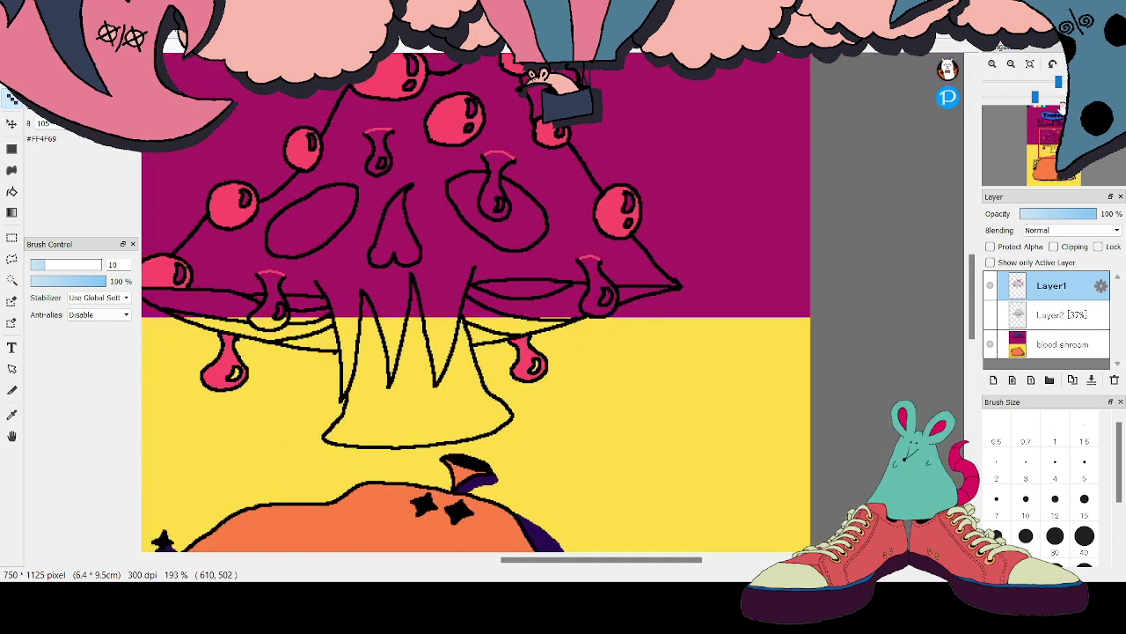
pyautogui.click(12, 191)
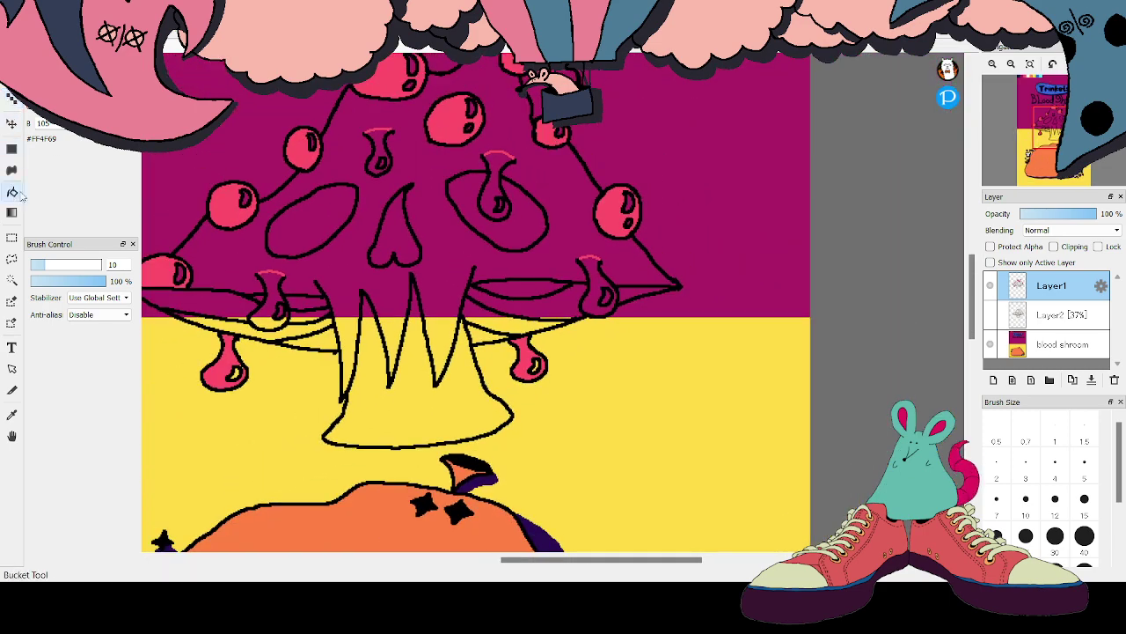
pyautogui.click(504, 180)
pyautogui.click(599, 272)
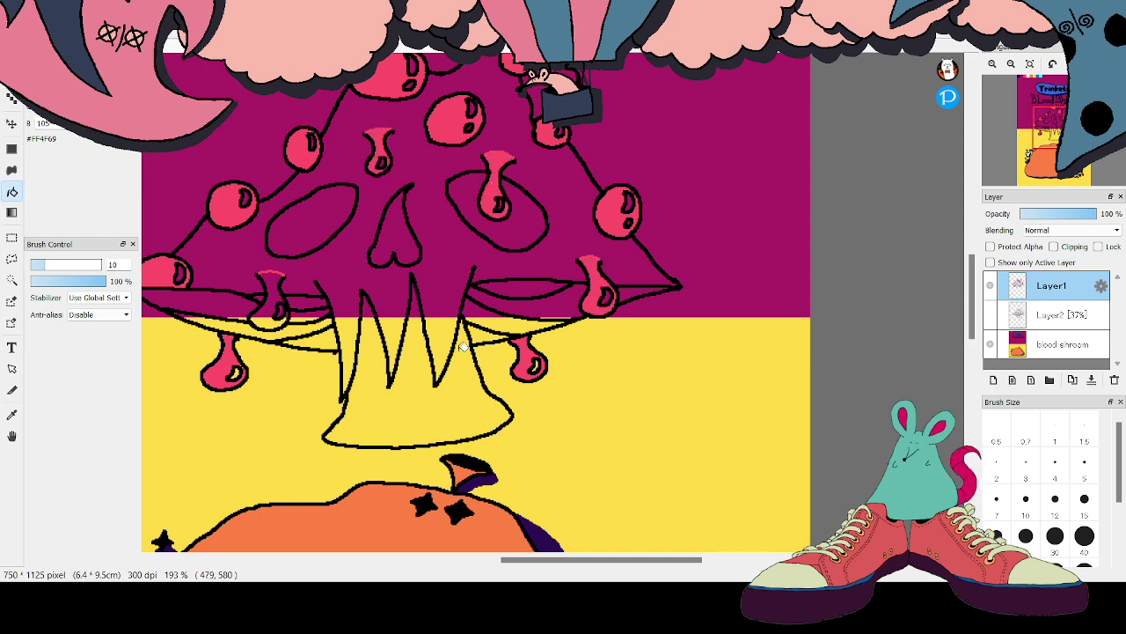
pyautogui.click(268, 306)
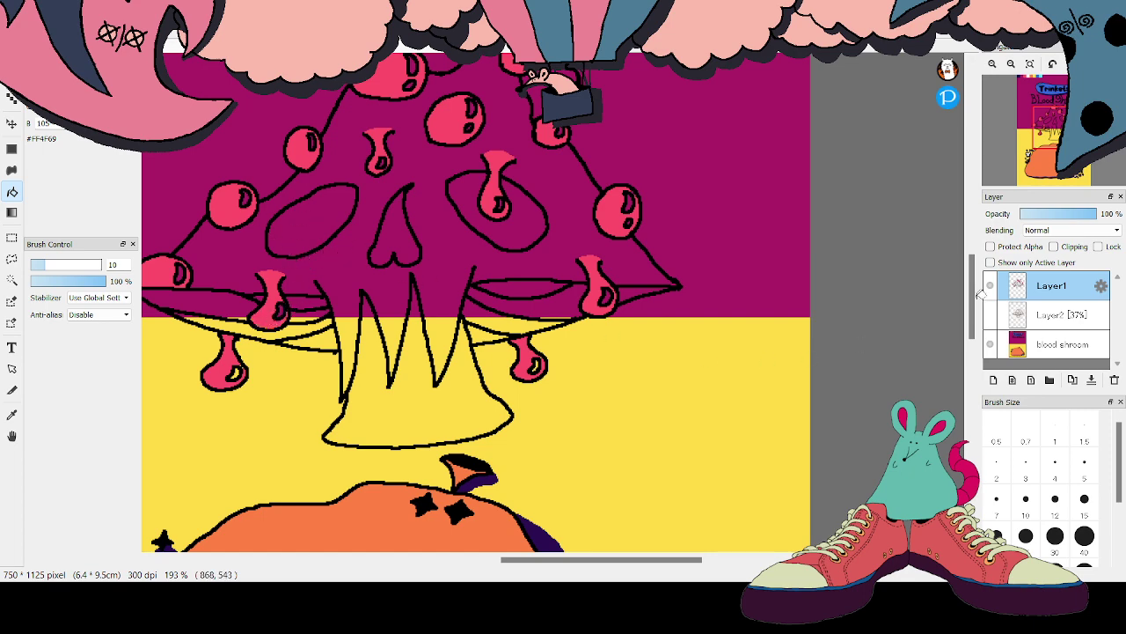
pyautogui.click(990, 344)
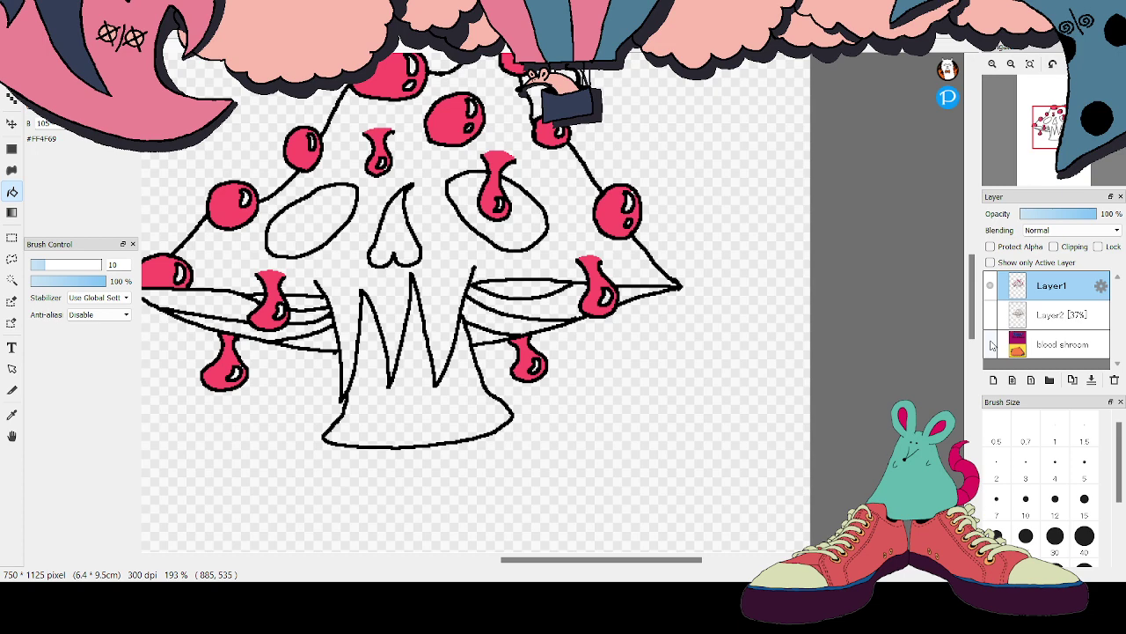
pyautogui.click(990, 344)
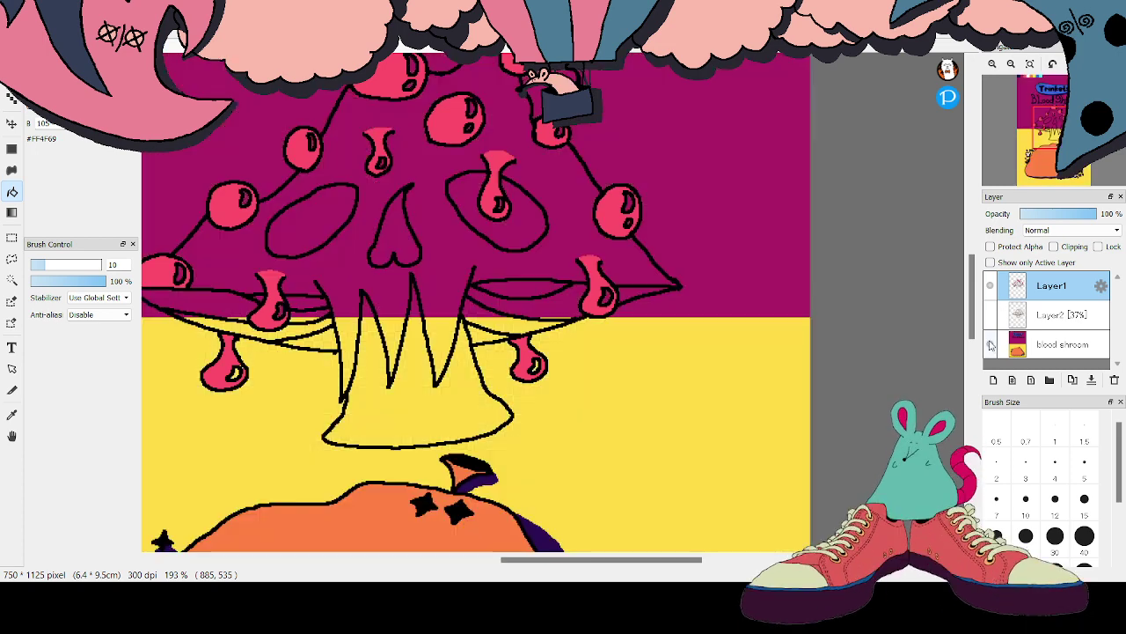
# Pick off-white #FFF7F8 from the palette strip and fill the skull-shaped cap and its three pointed teeth with it
pyautogui.click(1037, 127)
pyautogui.click(1038, 126)
pyautogui.click(1026, 97)
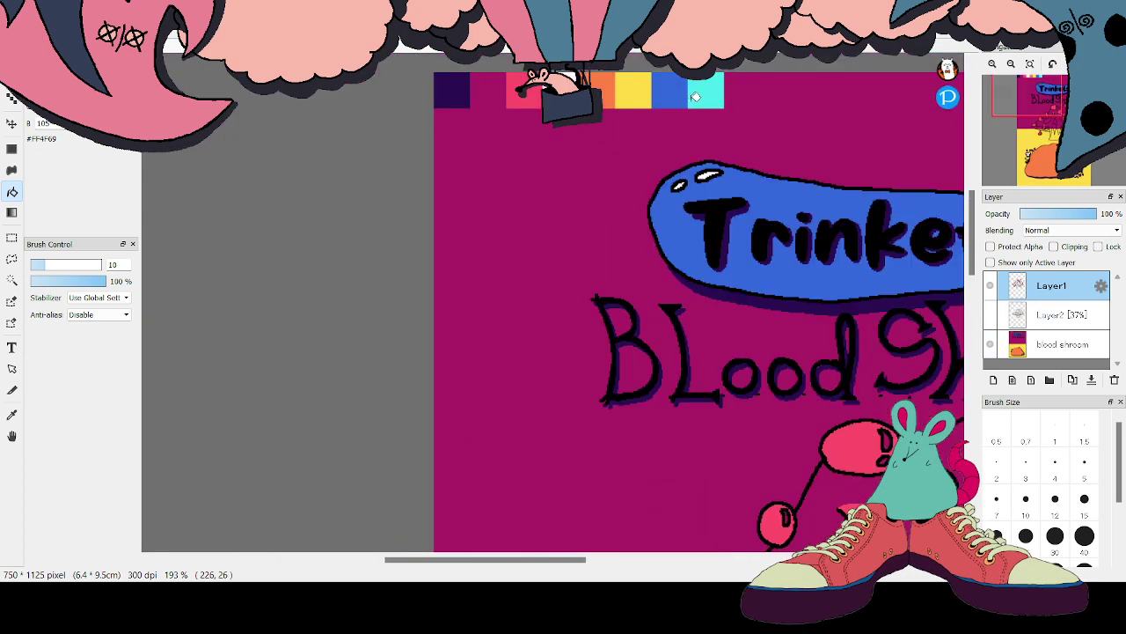
pyautogui.moveTo(1042, 109); pyautogui.dragTo(1045, 141)
pyautogui.click(727, 280)
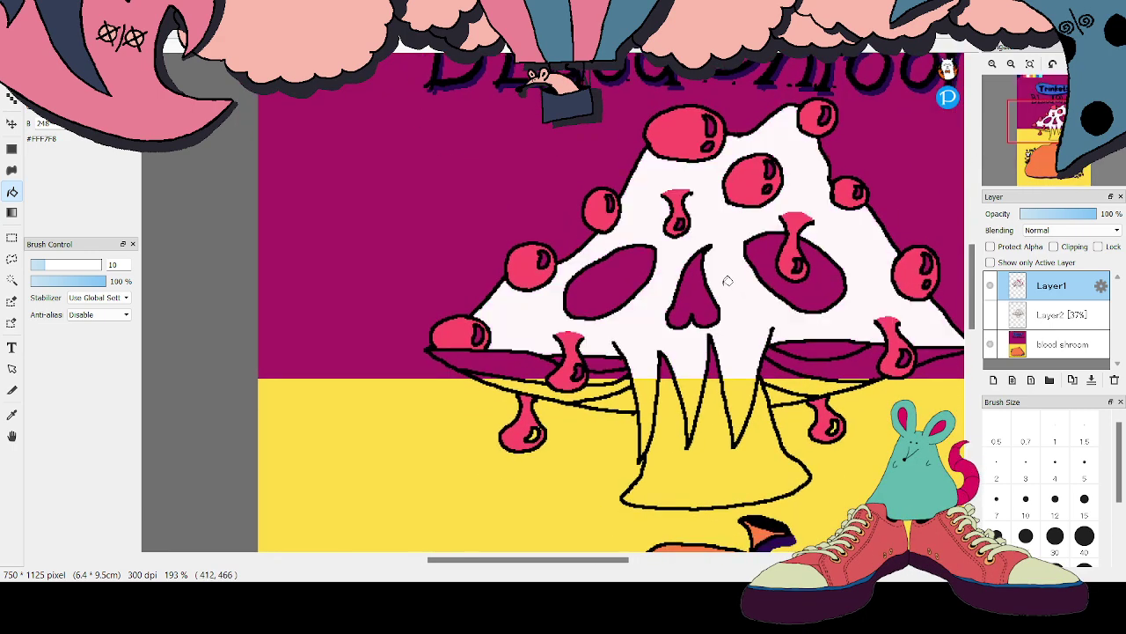
pyautogui.click(737, 385)
pyautogui.click(695, 390)
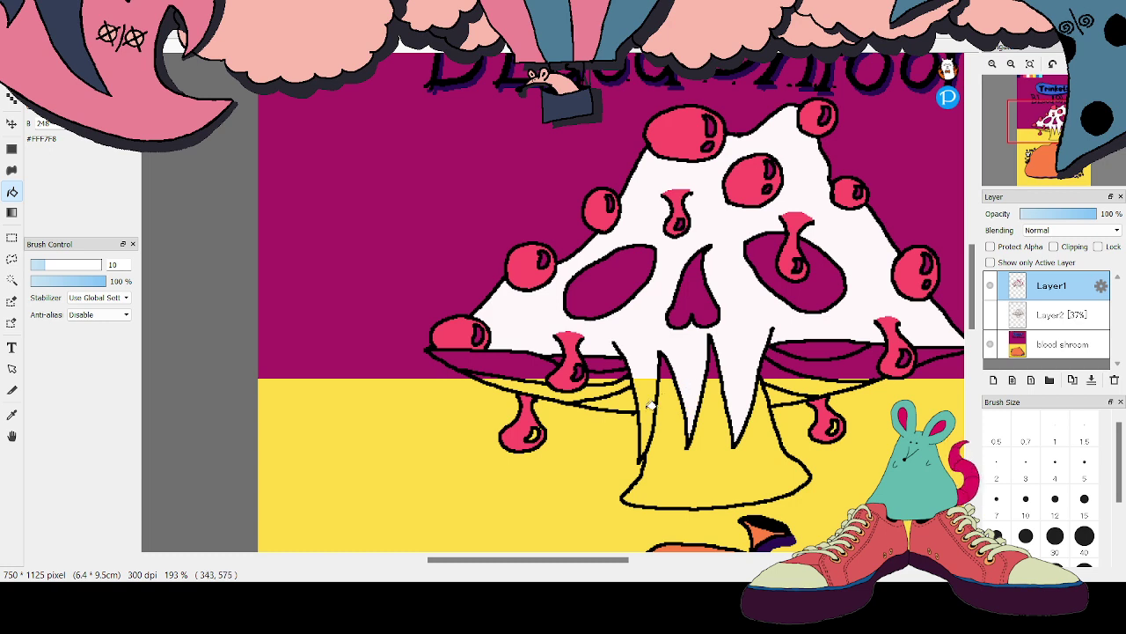
pyautogui.click(651, 405)
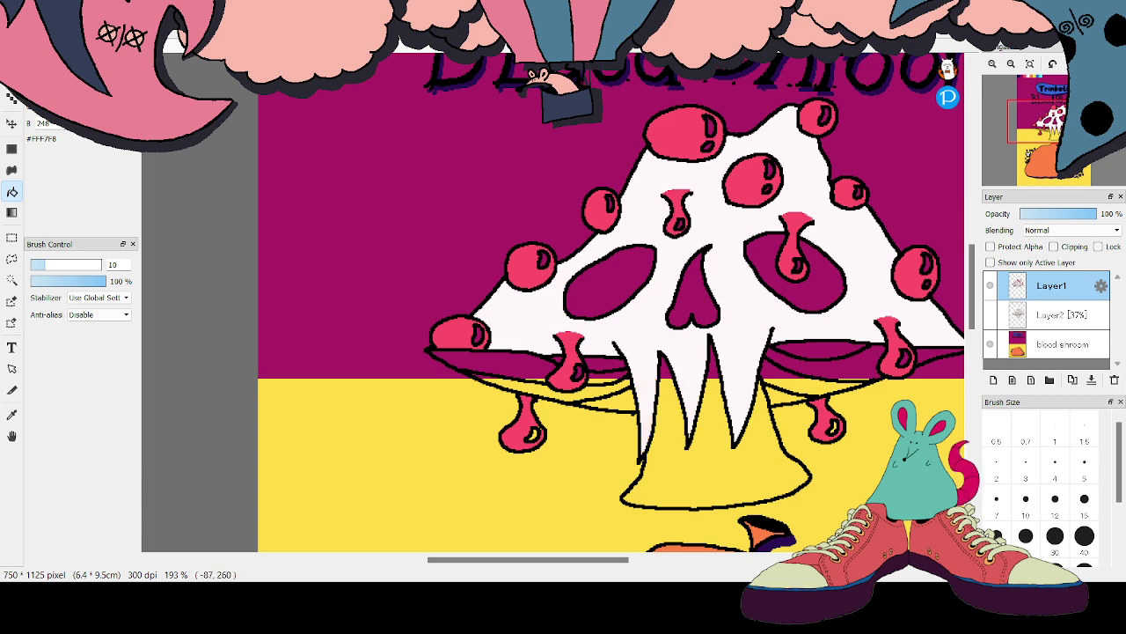
# Fill both eye sockets and the nose hole of the skull with black #000000
pyautogui.click(616, 279)
pyautogui.click(696, 294)
pyautogui.click(772, 251)
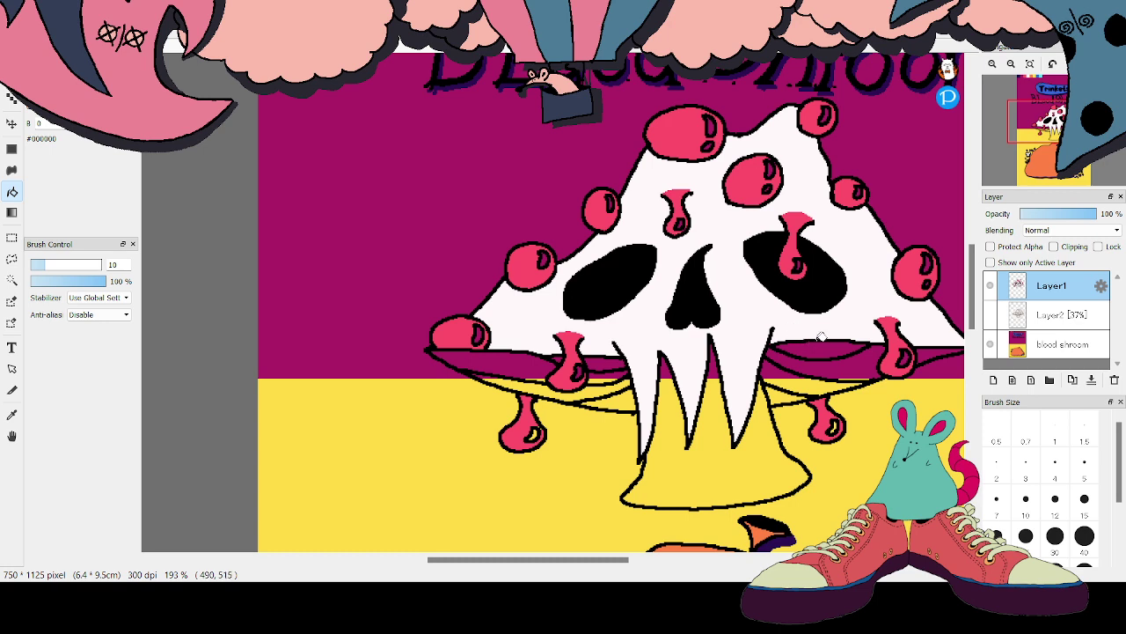
pyautogui.moveTo(1047, 101)
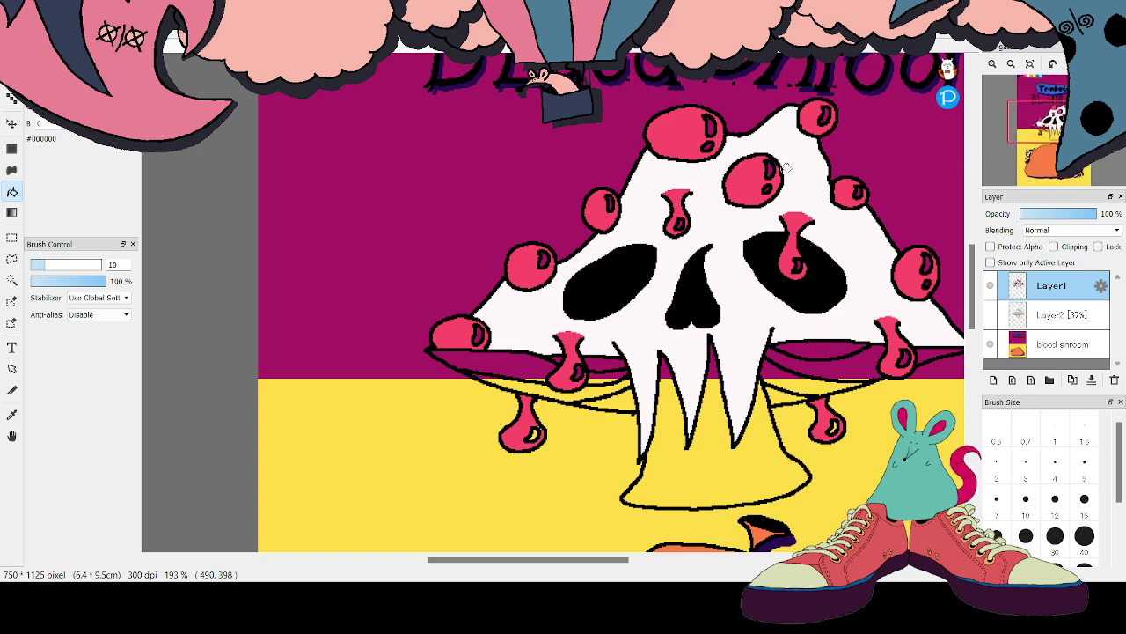
# Sample the skull's off-white #FFF7F8 and fill the highlights inside the berries and drips with it, undoing any misplaced fill
pyautogui.keyDown('alt'); pyautogui.click(649, 191); pyautogui.keyUp('alt')
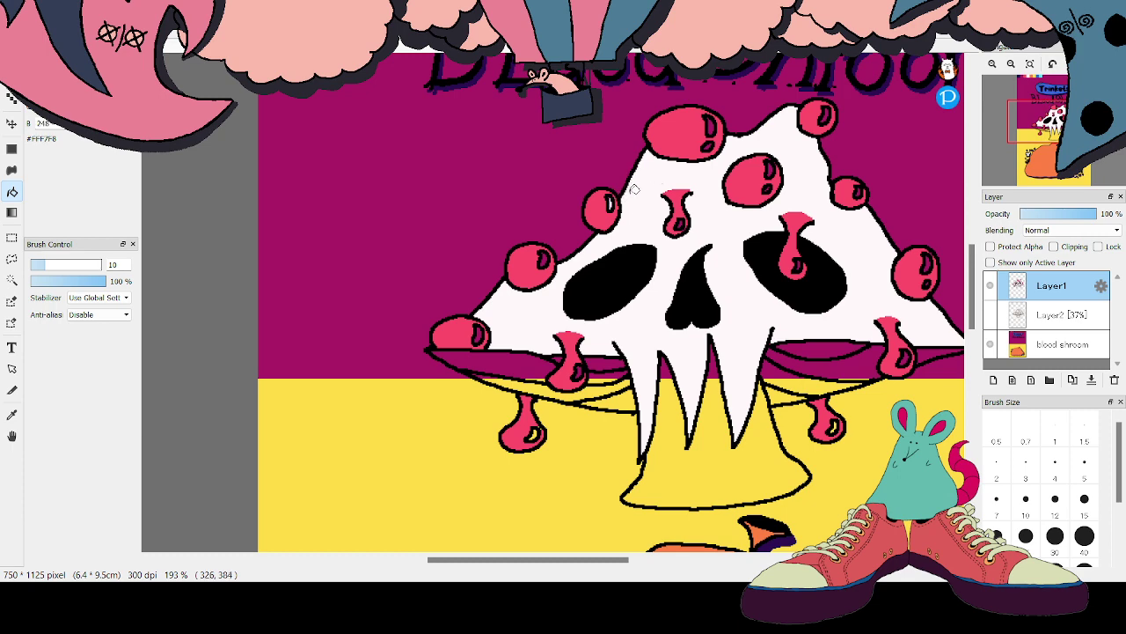
pyautogui.moveTo(1022, 97); pyautogui.dragTo(1040, 97)
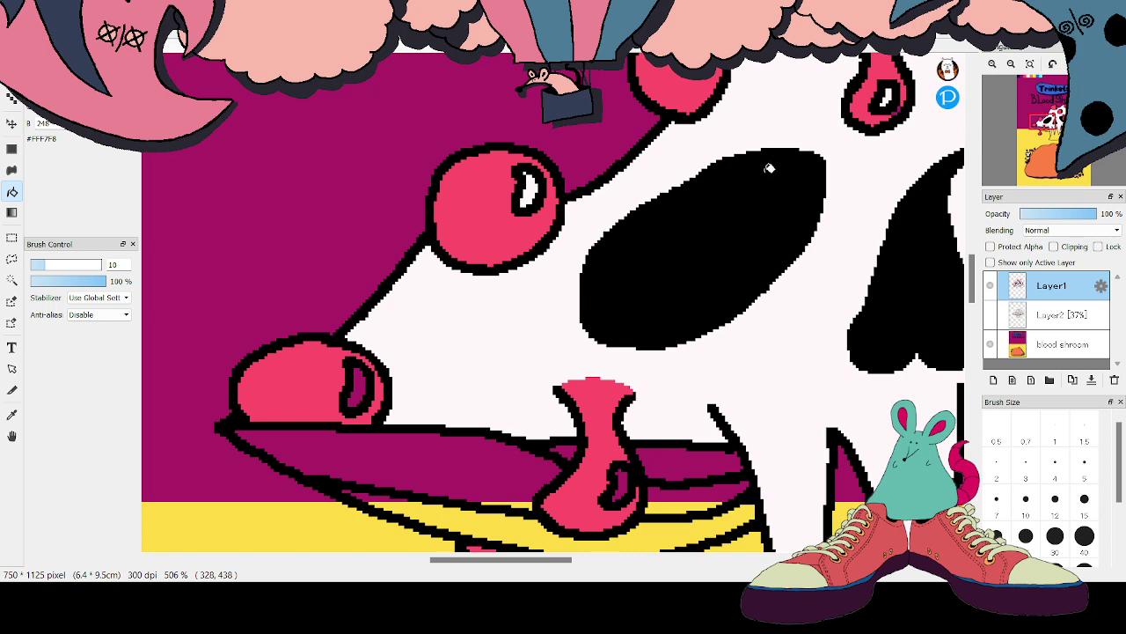
pyautogui.moveTo(1040, 97); pyautogui.dragTo(1035, 96)
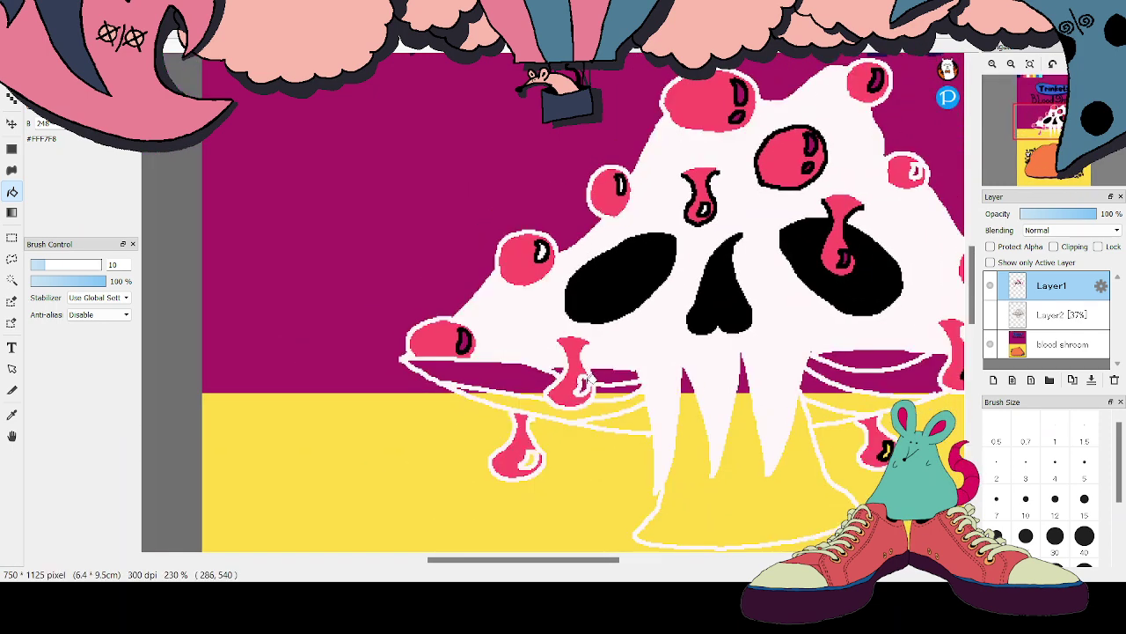
pyautogui.click(578, 376)
pyautogui.hotkey('ctrl', 'z')
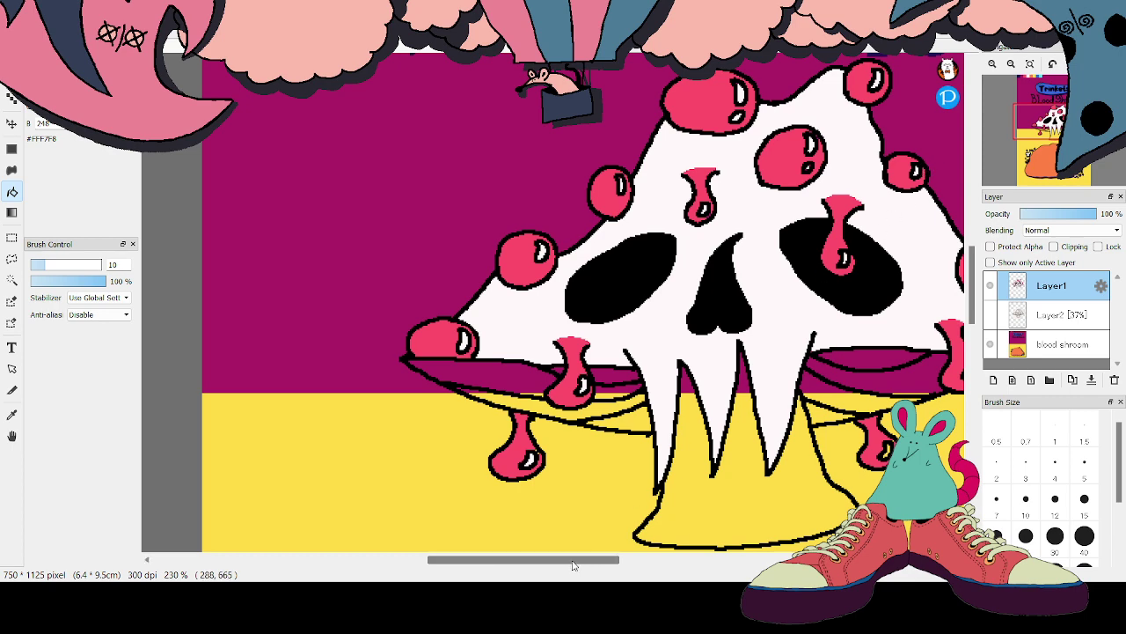
pyautogui.moveTo(577, 560); pyautogui.dragTo(628, 560)
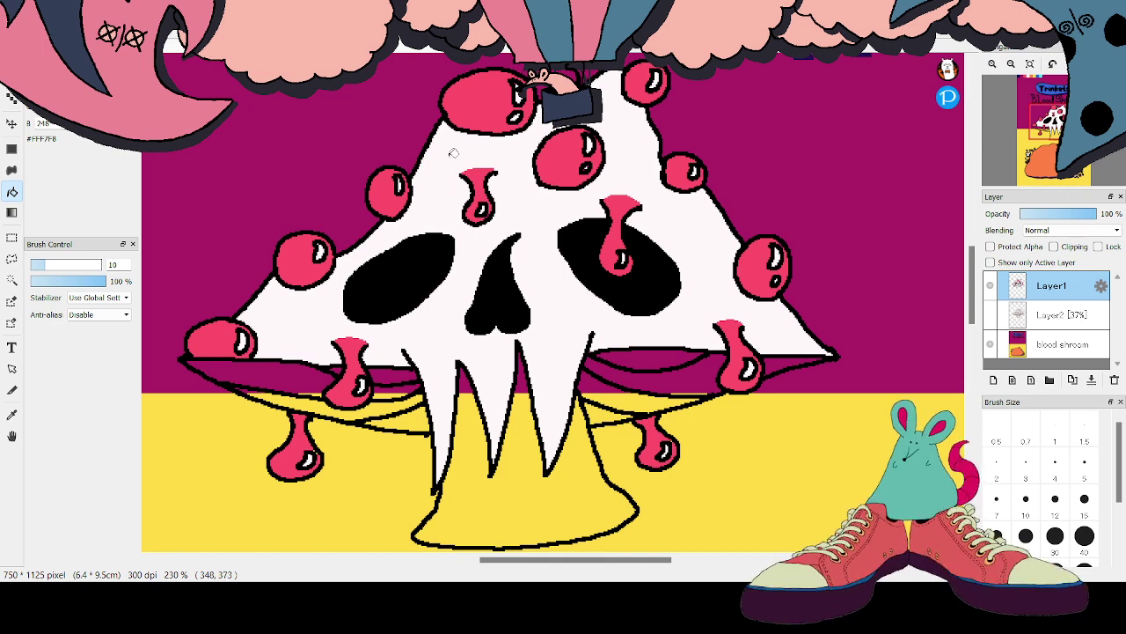
# Sample cyan from the palette strip, hide the blood shroom layer, and fill the gills on both sides under the cap with #49E7EC
pyautogui.moveTo(1055, 117)
pyautogui.moveTo(1064, 84); pyautogui.dragTo(1041, 95)
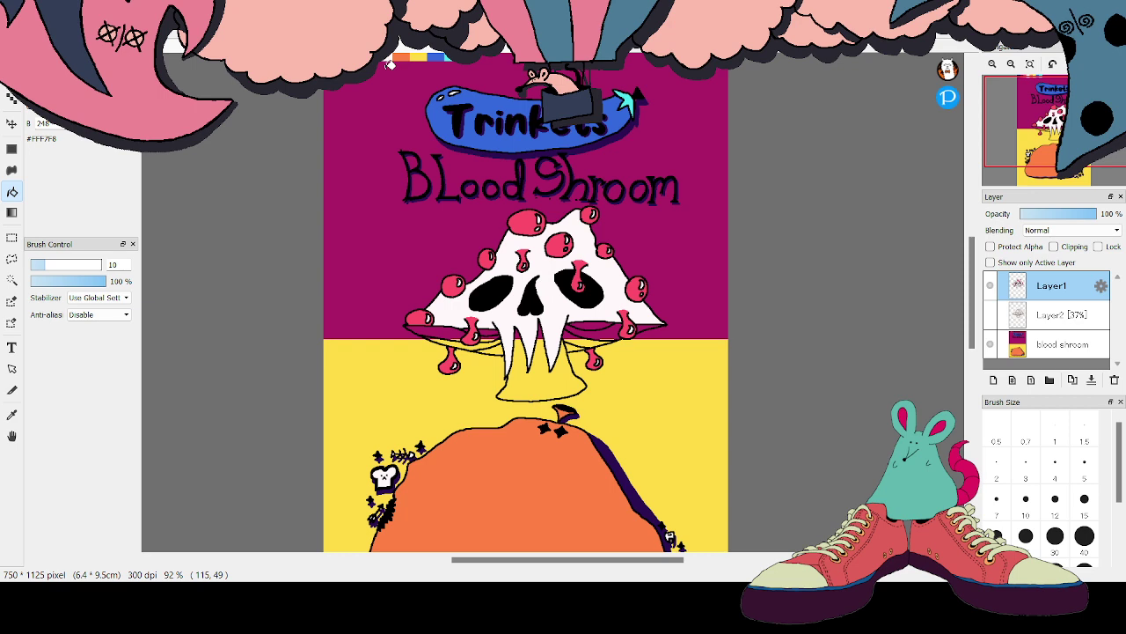
pyautogui.moveTo(979, 261); pyautogui.dragTo(972, 254)
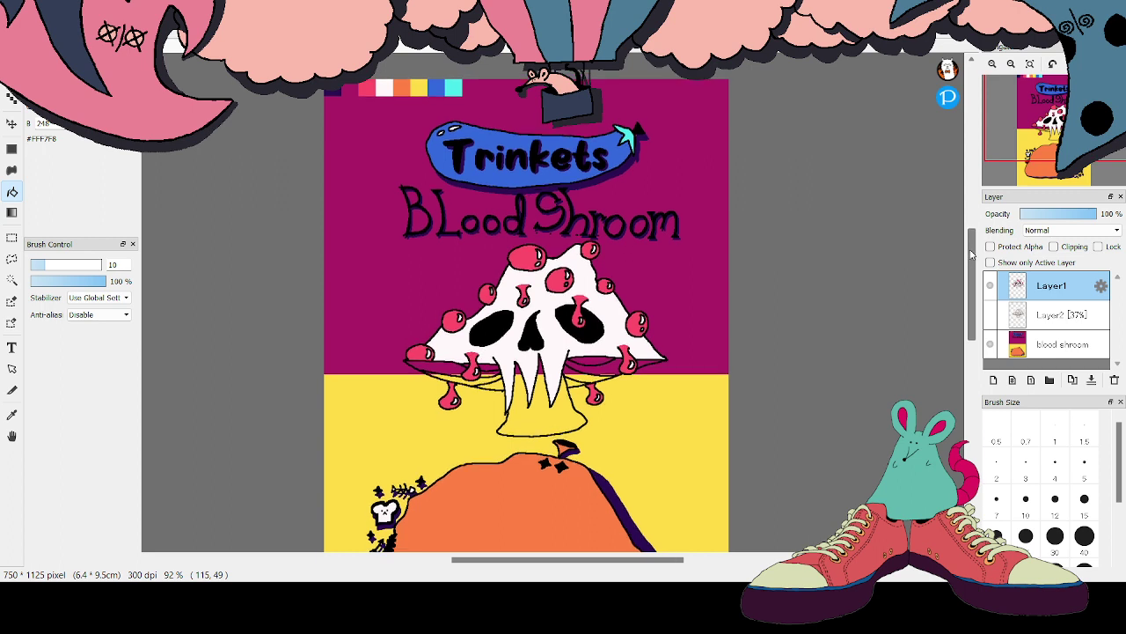
pyautogui.keyDown('alt'); pyautogui.click(455, 87); pyautogui.keyUp('alt')
pyautogui.click(990, 344)
pyautogui.moveTo(451, 365); pyautogui.dragTo(481, 373)
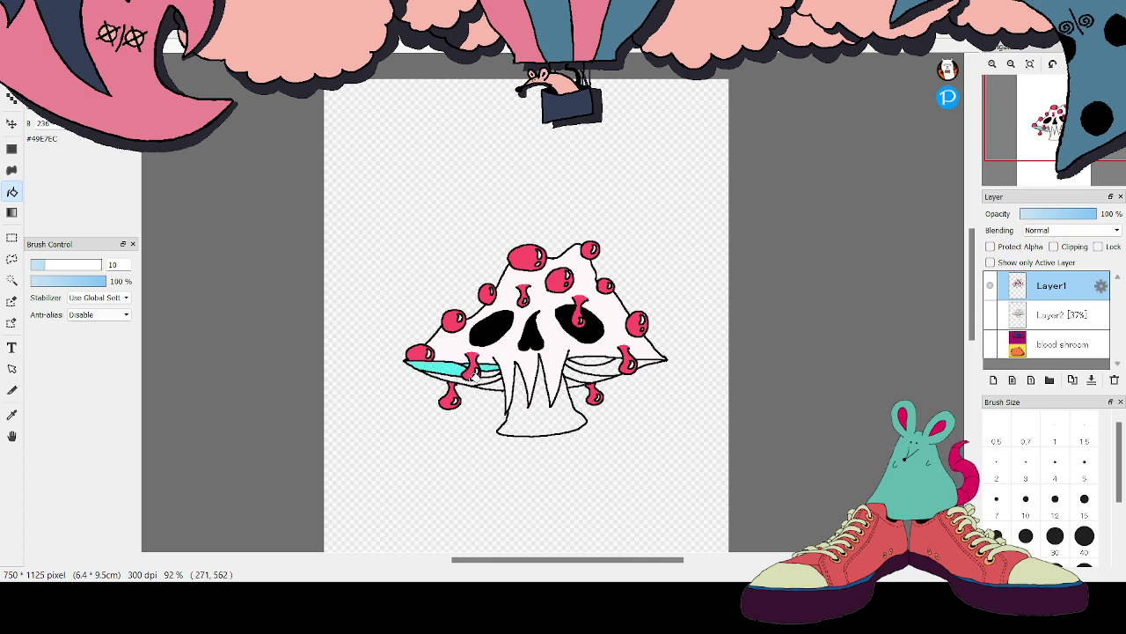
pyautogui.moveTo(473, 375)
pyautogui.mouseDown()
pyautogui.moveTo(498, 380)
pyautogui.moveTo(497, 367)
pyautogui.mouseUp()
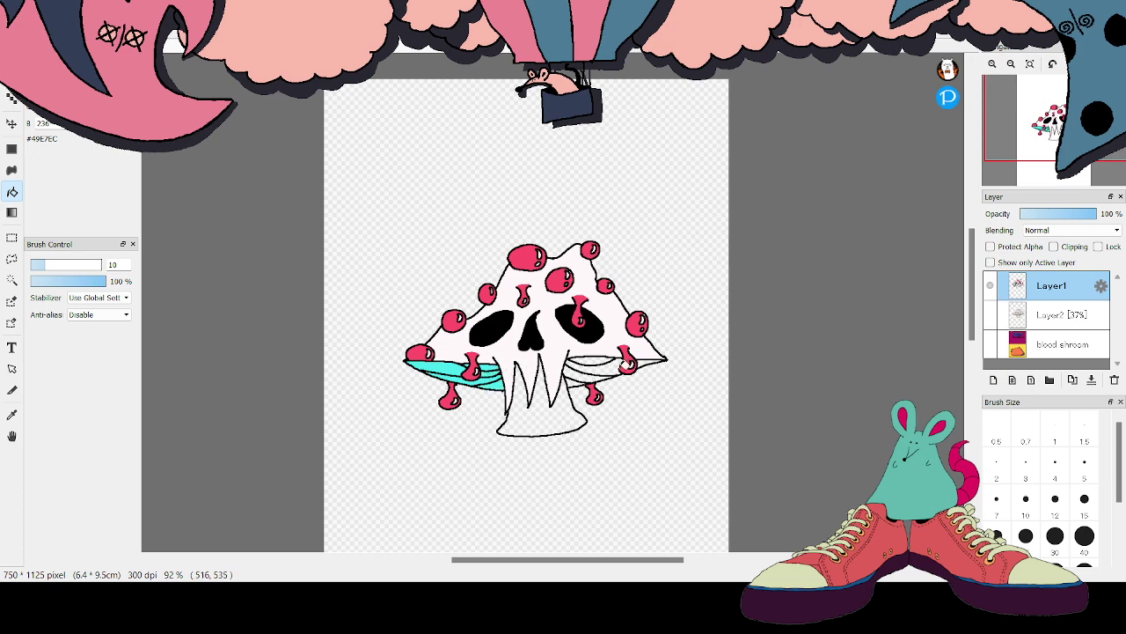
pyautogui.moveTo(592, 357)
pyautogui.mouseDown()
pyautogui.moveTo(617, 368)
pyautogui.moveTo(649, 359)
pyautogui.moveTo(582, 376)
pyautogui.mouseUp()
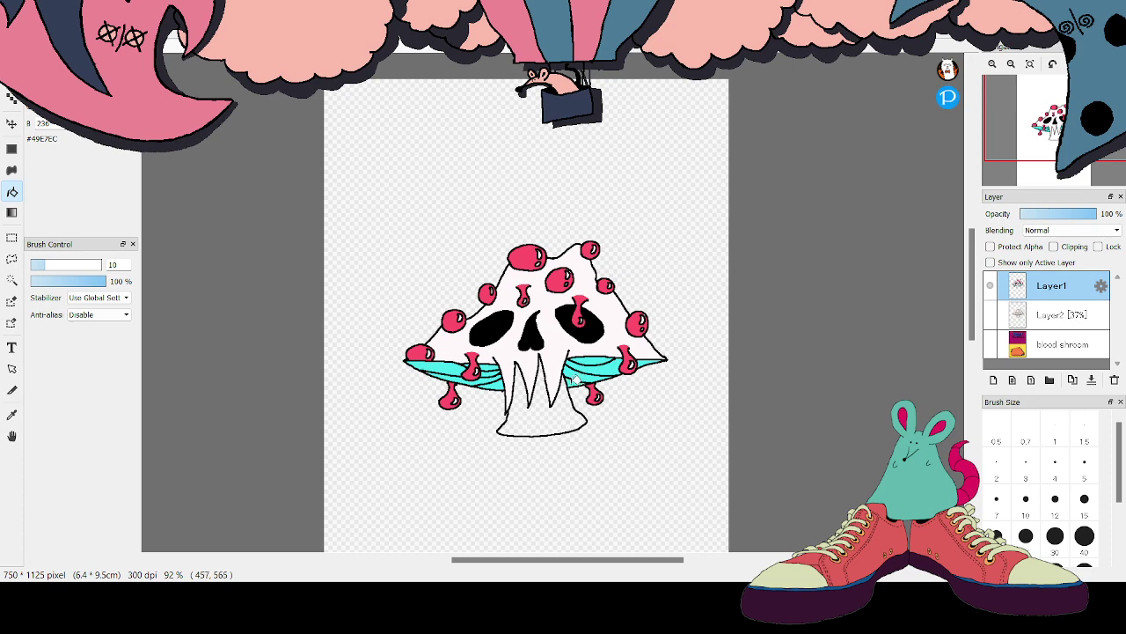
# Show the blood shroom layer again and fill the mushroom's stem between and below the teeth with blue #3368DC
pyautogui.click(990, 345)
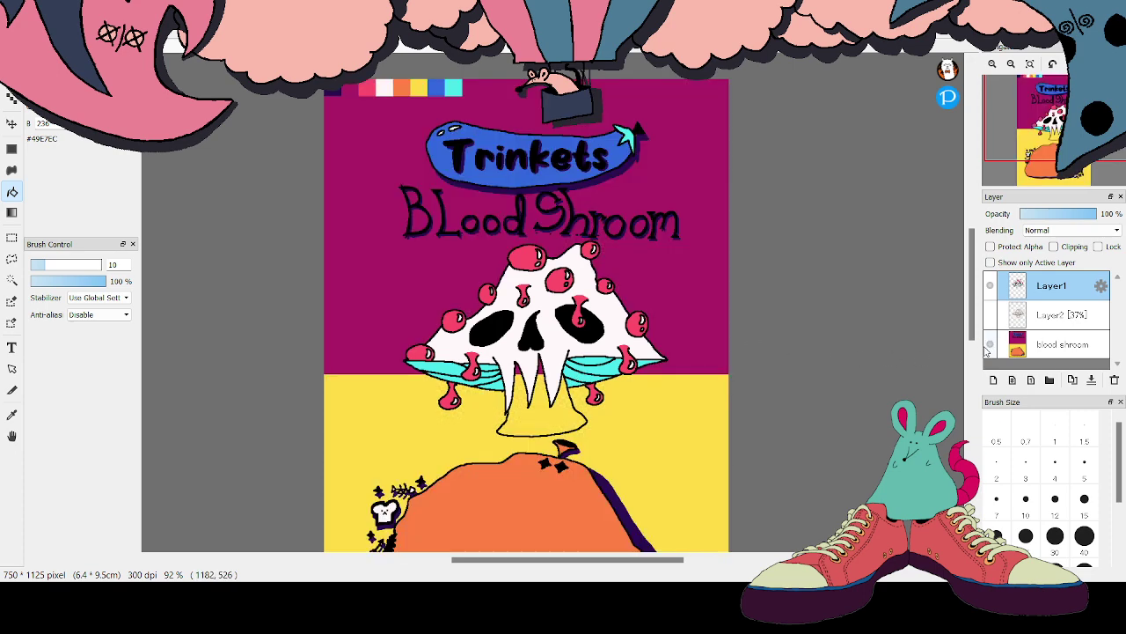
pyautogui.click(539, 410)
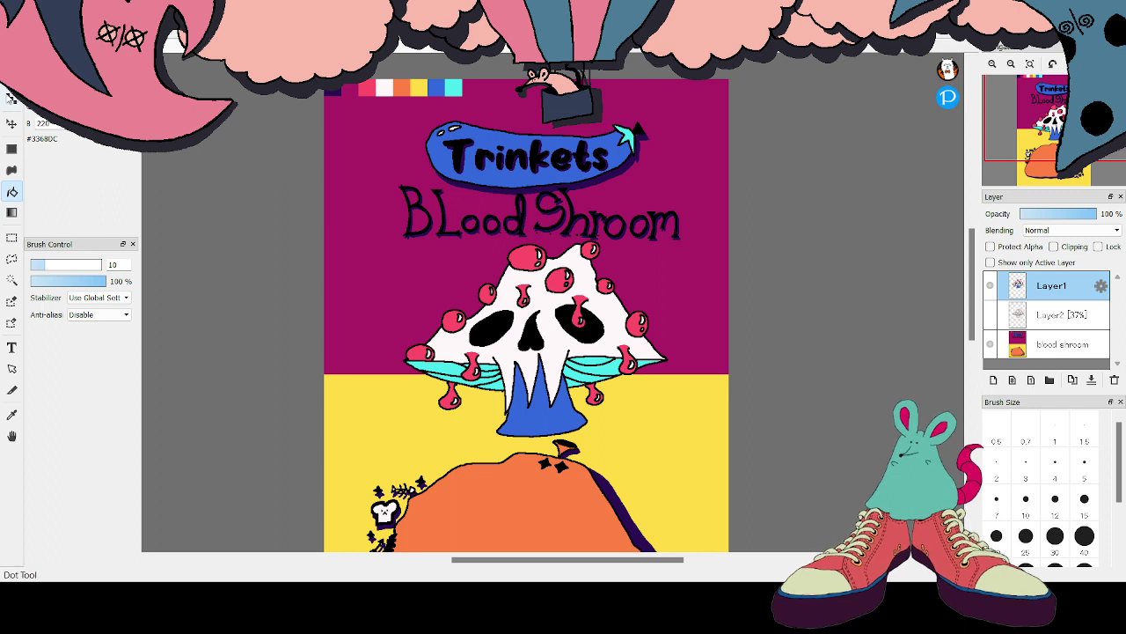
# Inspect the Blood Shroom title lettering up close, from the first letter to the last
pyautogui.press('b')
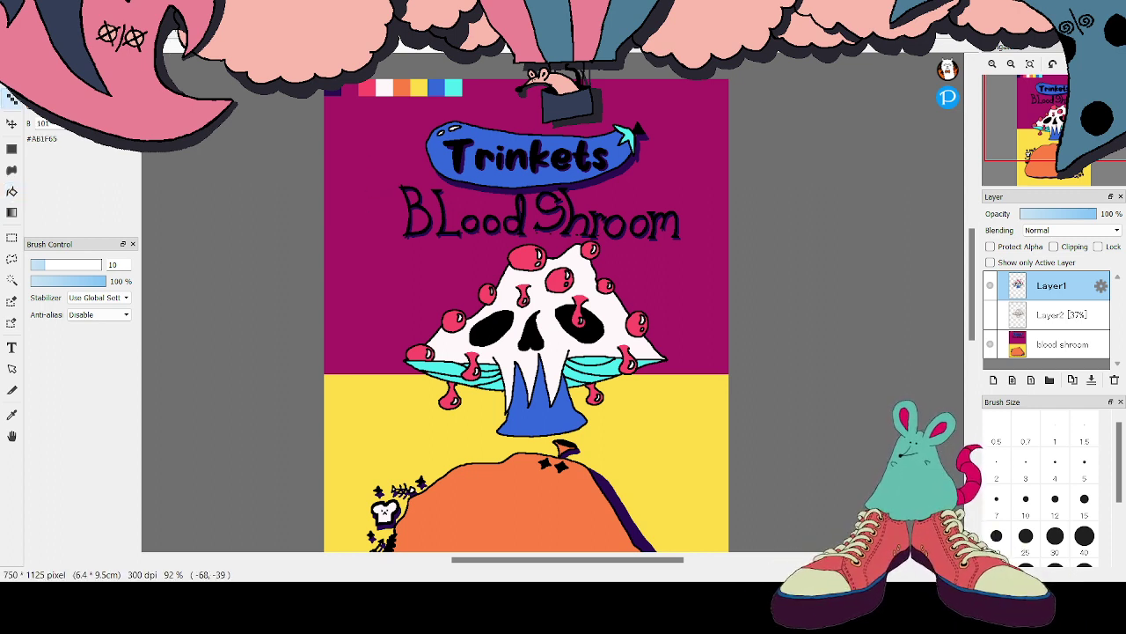
pyautogui.hotkey('ctrl', '+')
pyautogui.hotkey('ctrl', '+')
pyautogui.hotkey('ctrl', '+')
pyautogui.hotkey('ctrl', '+')
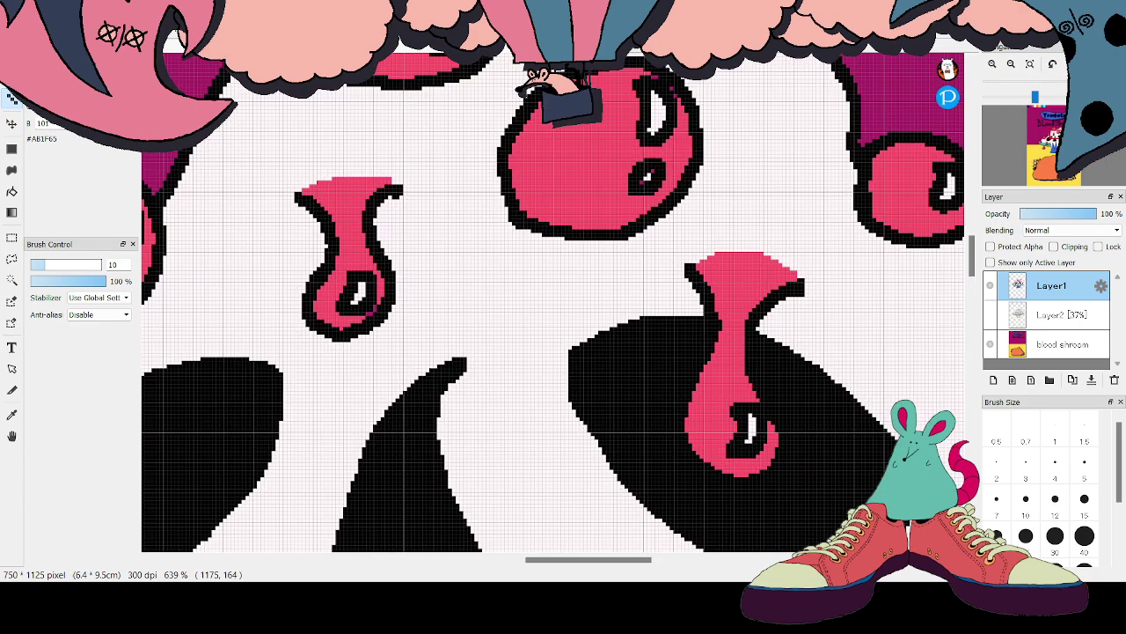
pyautogui.scroll(5, 552, 302)
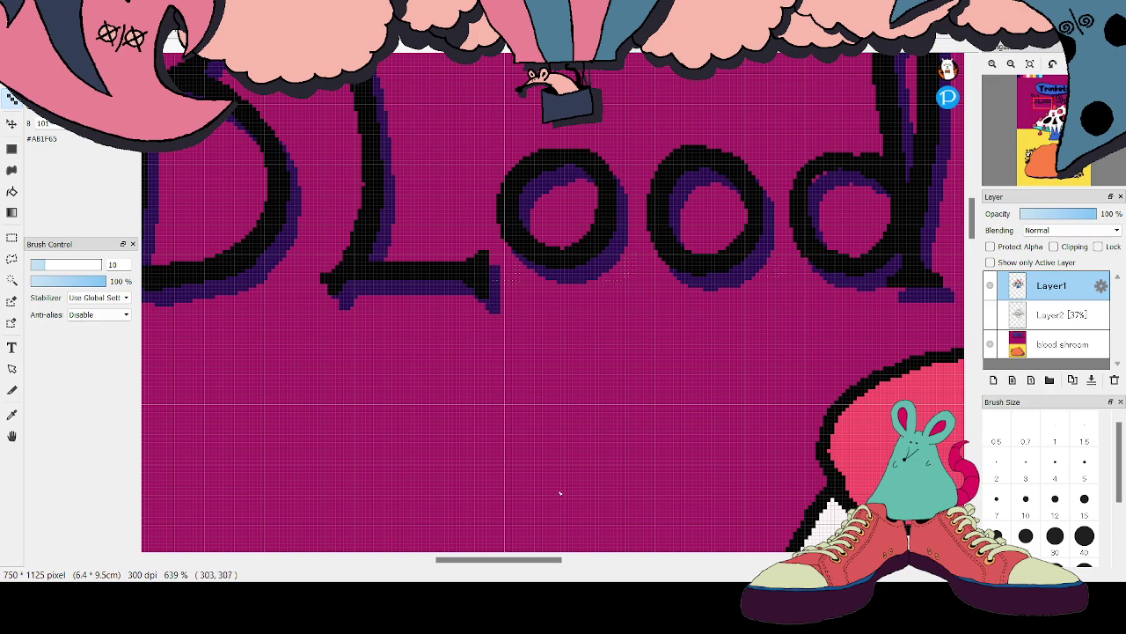
pyautogui.moveTo(522, 560); pyautogui.dragTo(491, 560)
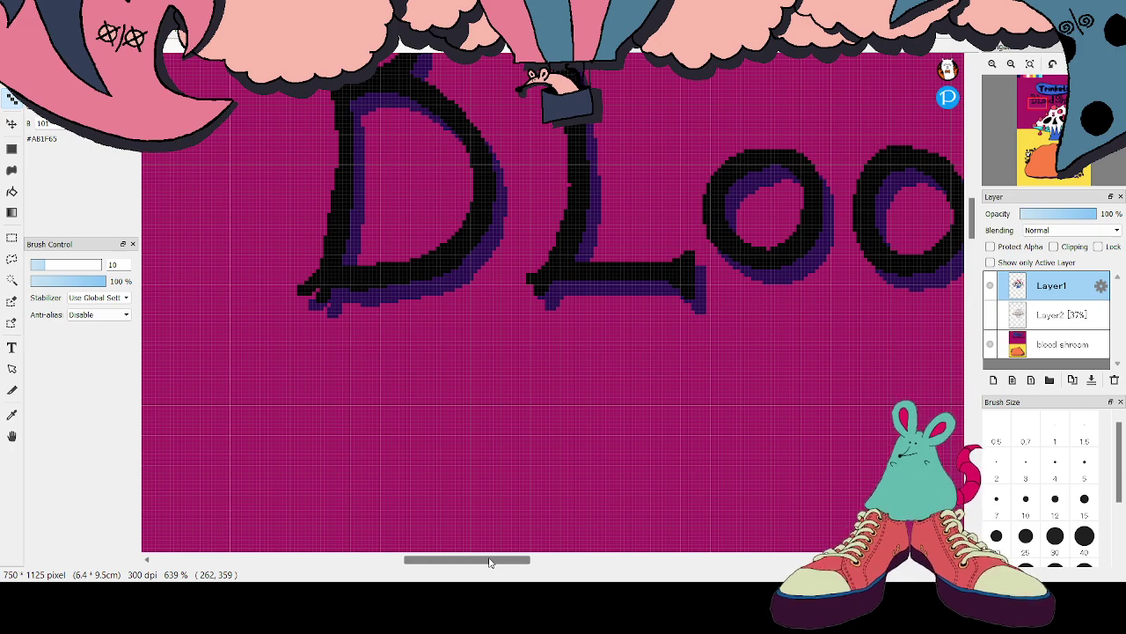
pyautogui.moveTo(453, 561); pyautogui.dragTo(553, 552)
pyautogui.click(566, 273)
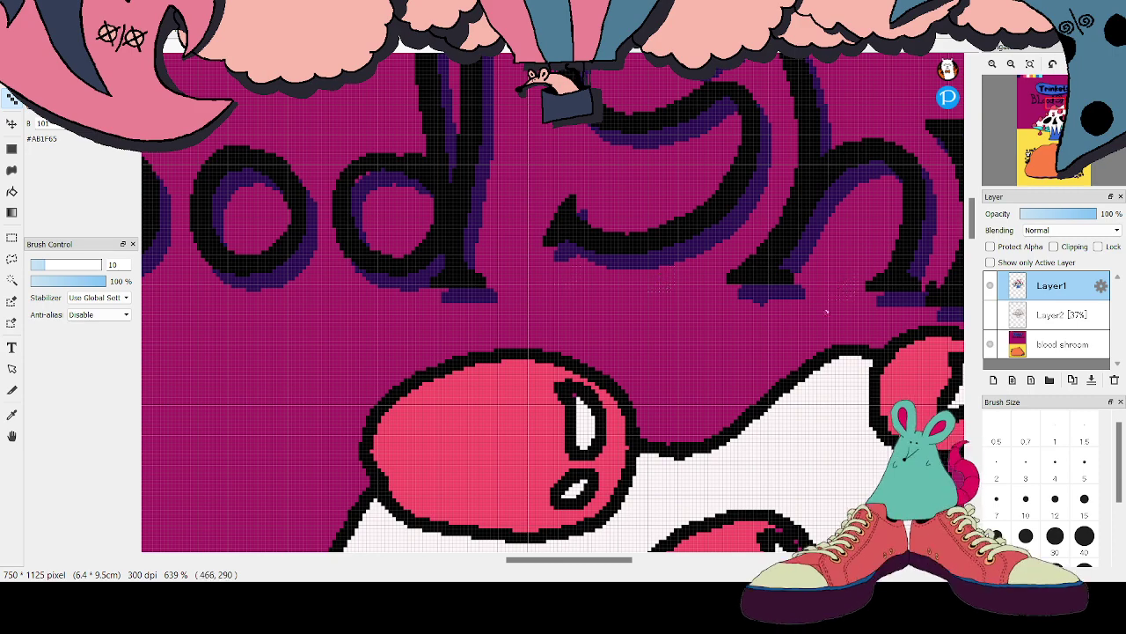
pyautogui.moveTo(552, 561); pyautogui.dragTo(594, 561)
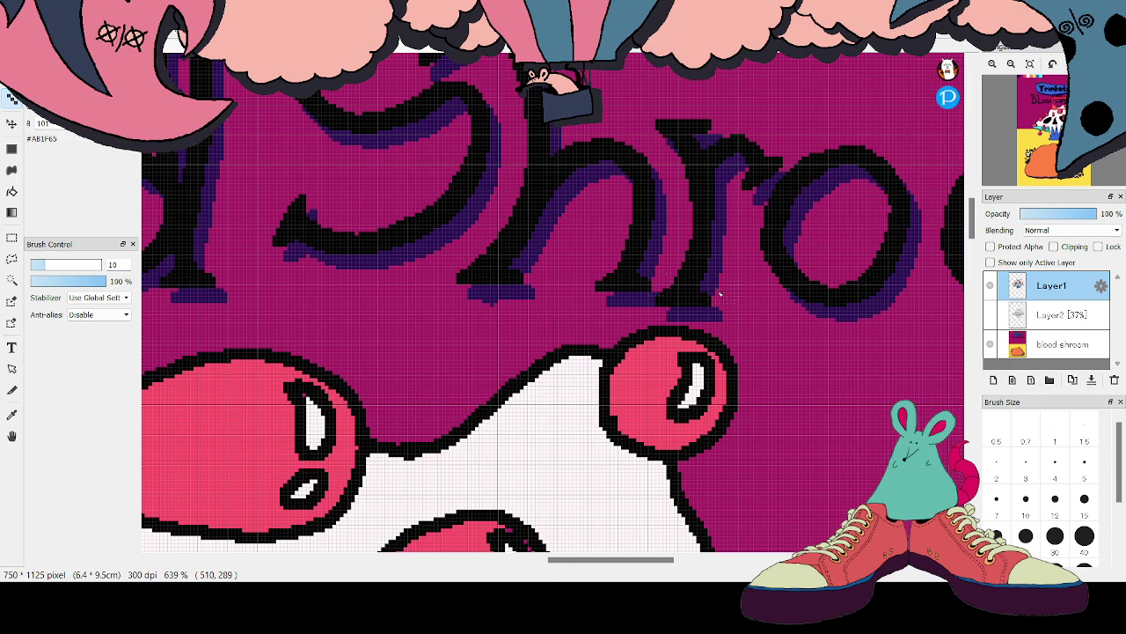
pyautogui.moveTo(586, 563); pyautogui.dragTo(657, 563)
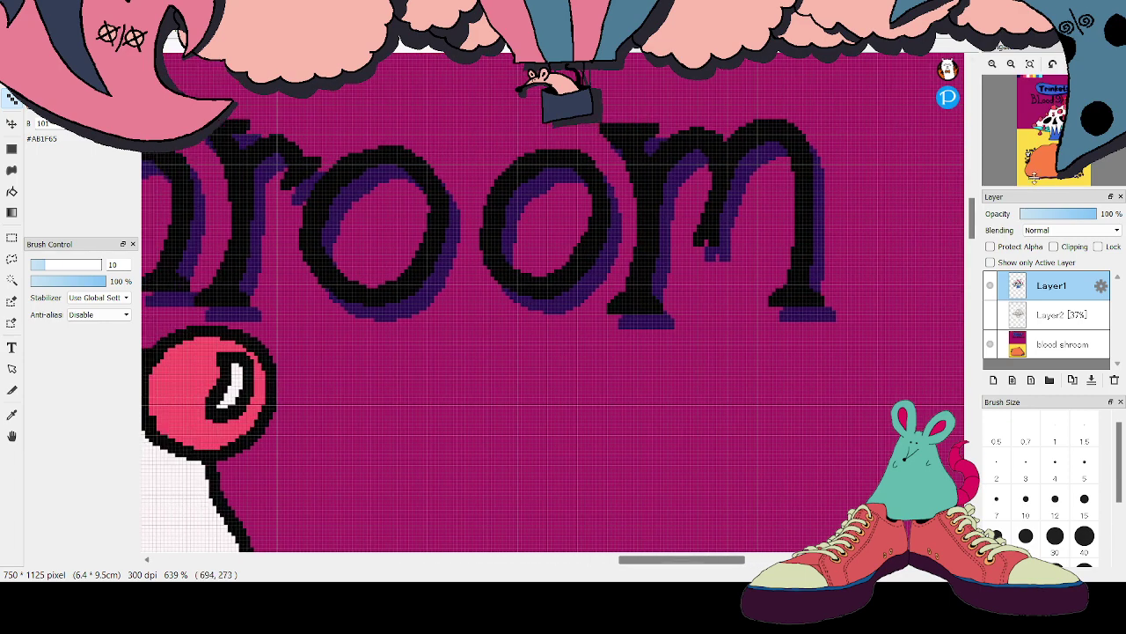
pyautogui.scroll(-5, 1056, 113)
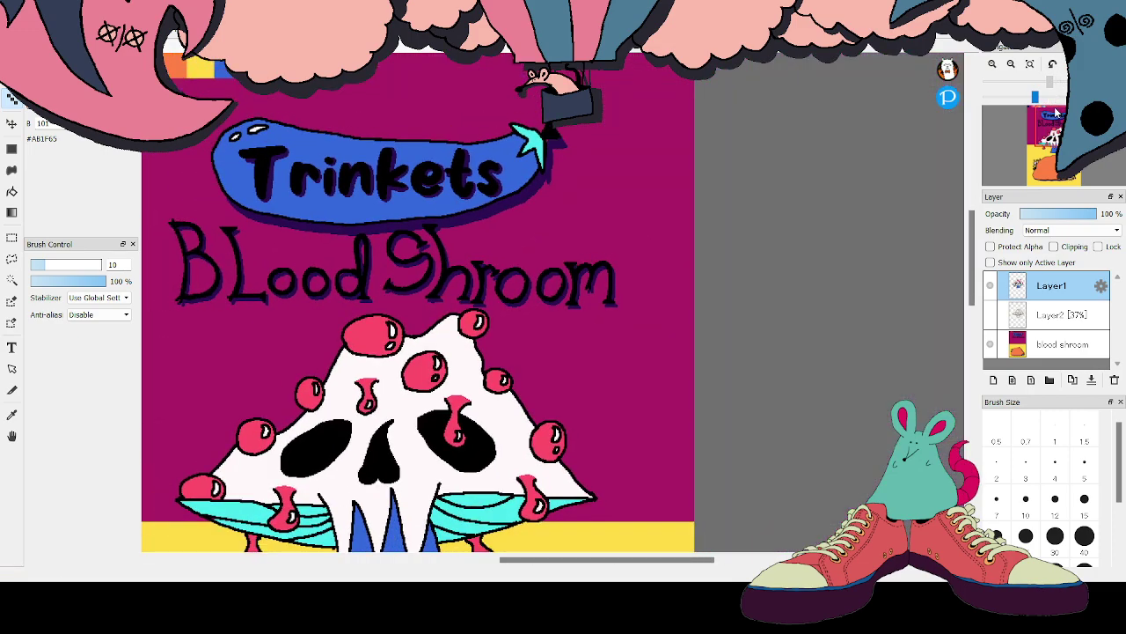
# Delete the hidden 37% opacity Layer2 and add a new empty layer above Layer1
pyautogui.moveTo(588, 563); pyautogui.dragTo(559, 563)
pyautogui.moveTo(973, 233); pyautogui.dragTo(973, 253)
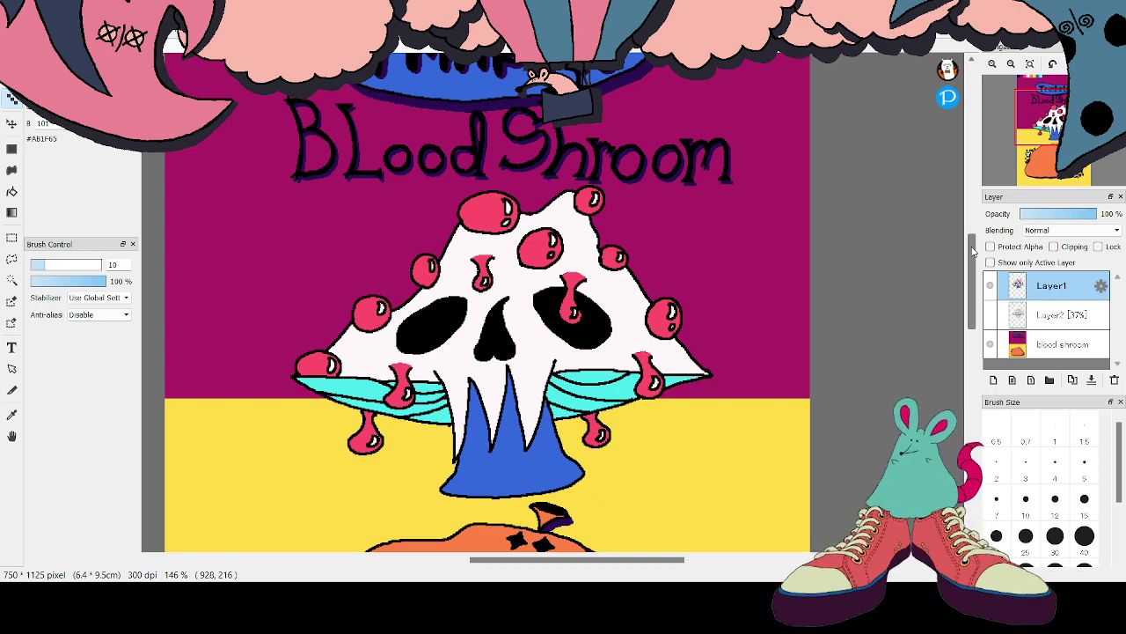
pyautogui.click(992, 317)
pyautogui.click(991, 317)
pyautogui.click(1034, 316)
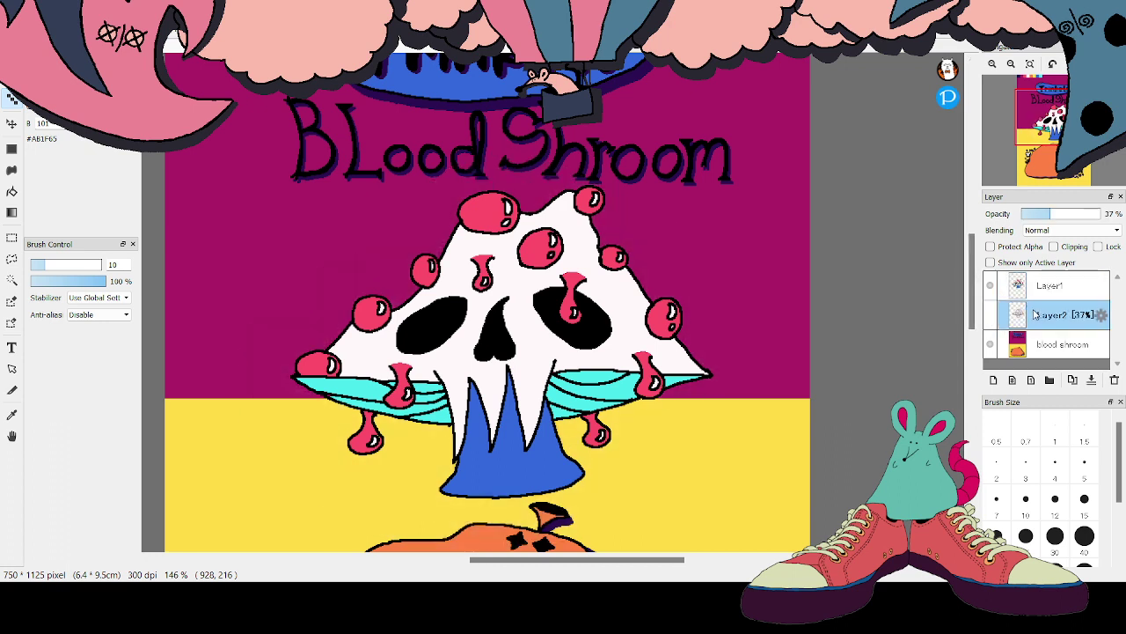
pyautogui.click(1114, 379)
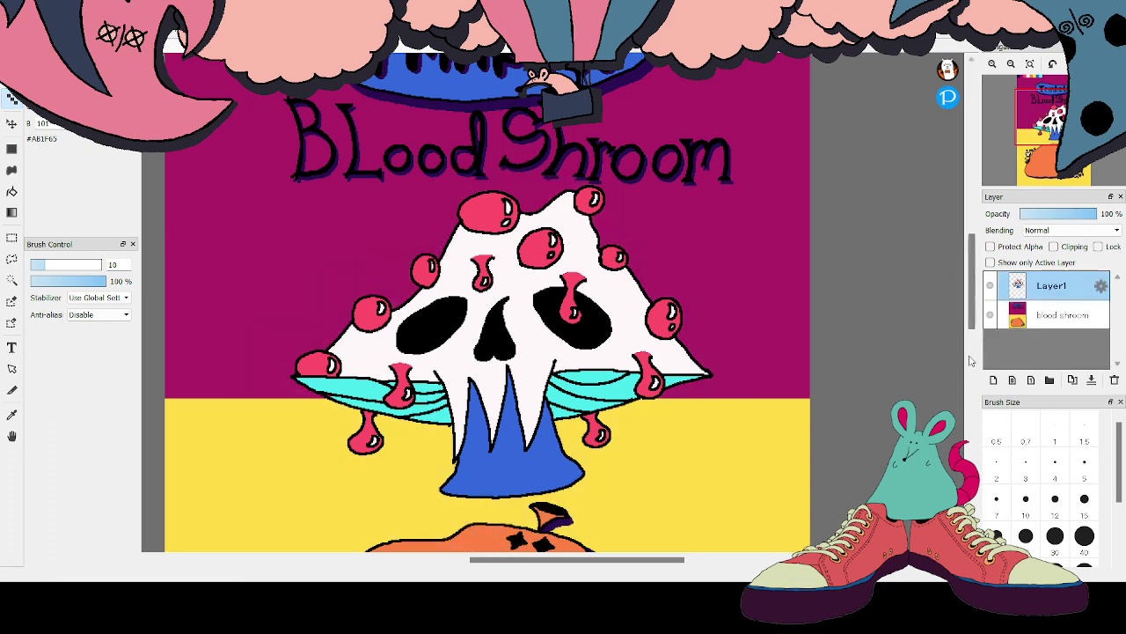
pyautogui.click(994, 379)
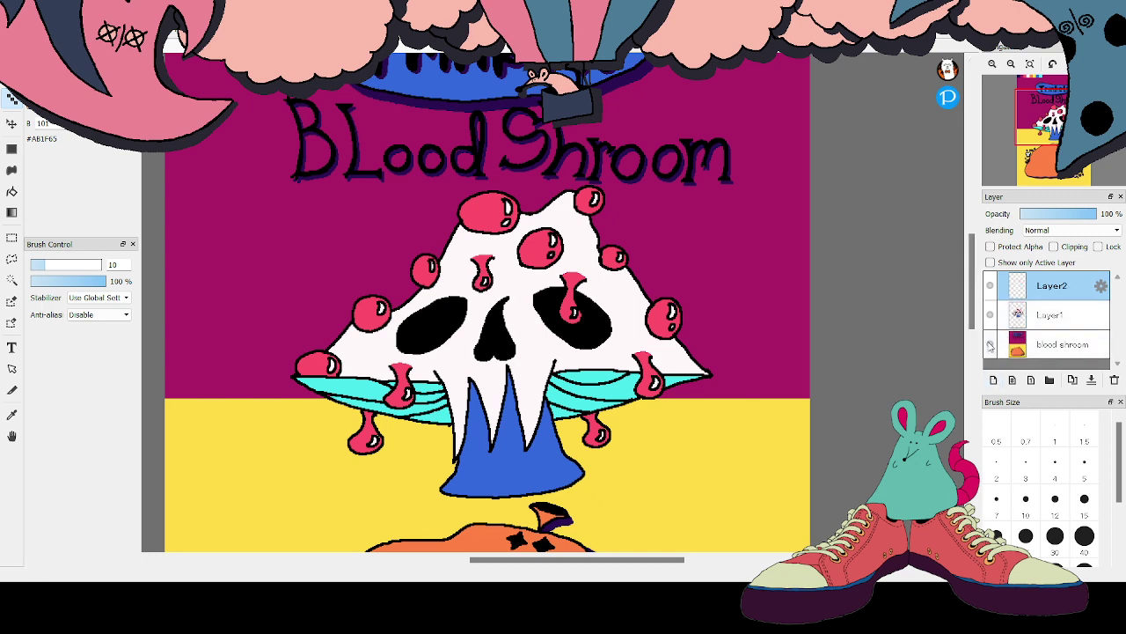
# On the new layer, fill the skull cap, its small forehead drip and the upper-left berry with #280F54, undoing any misplaced fill
pyautogui.click(11, 191)
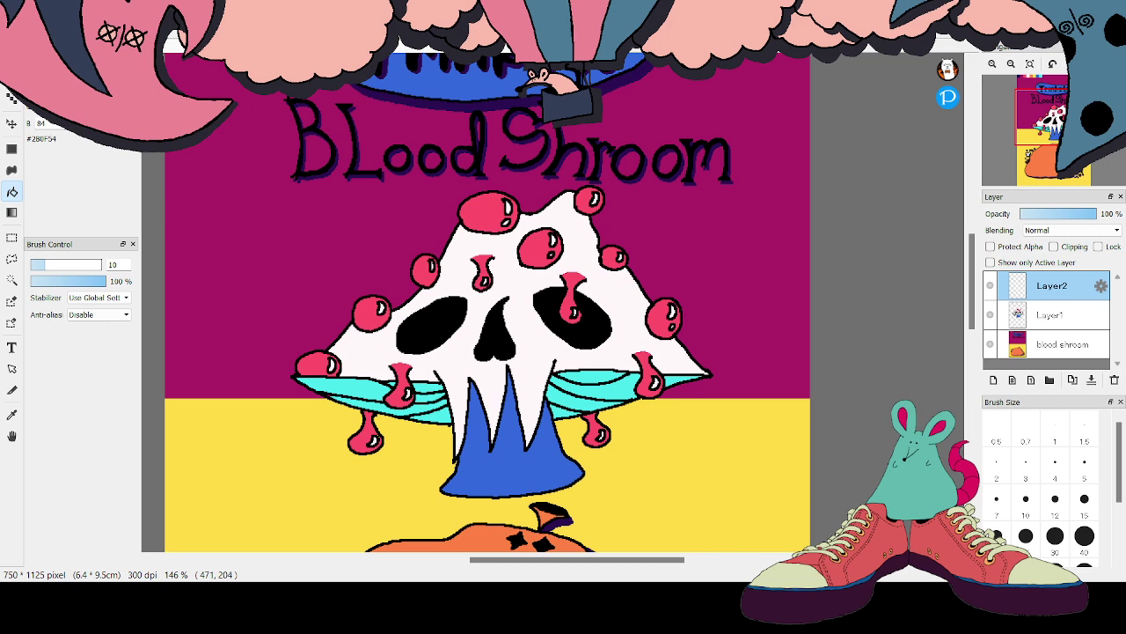
pyautogui.click(504, 266)
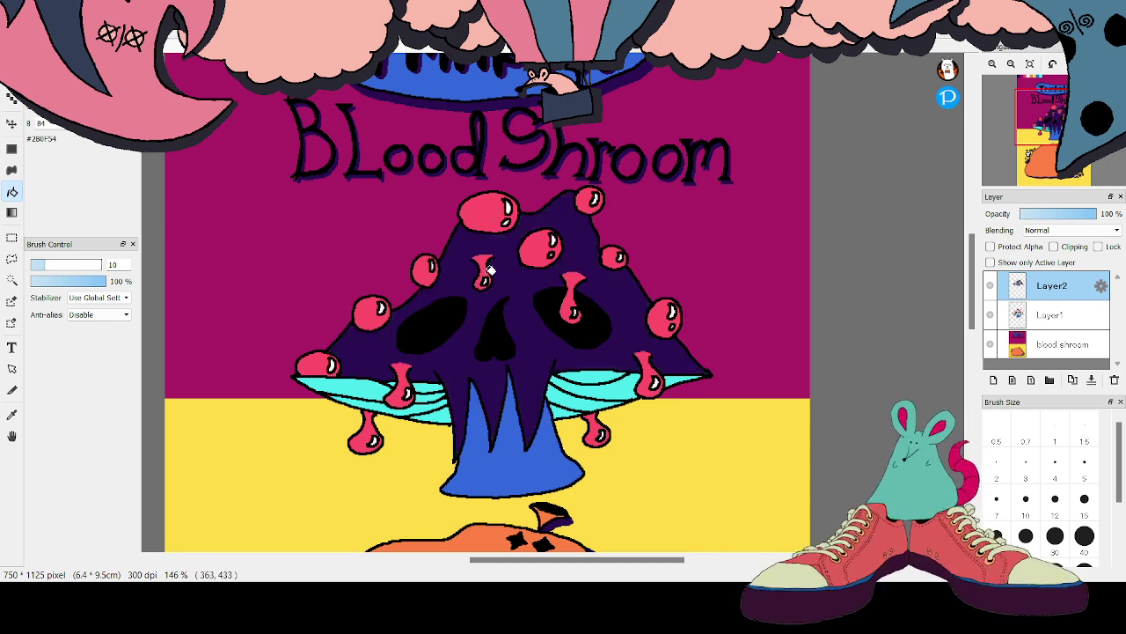
pyautogui.click(485, 258)
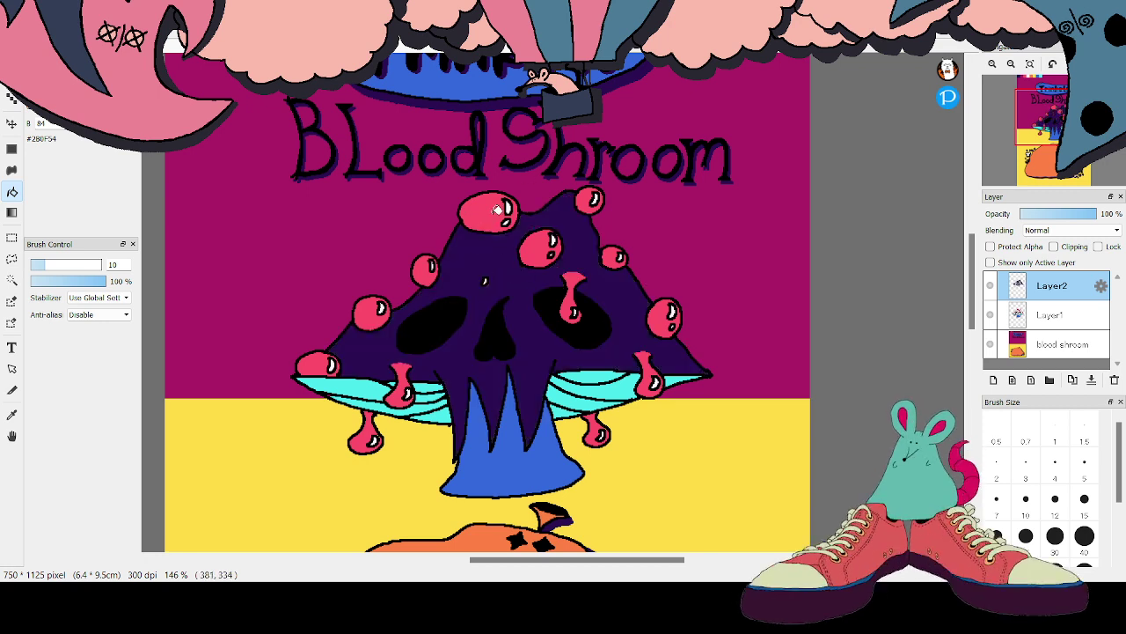
pyautogui.click(498, 209)
pyautogui.click(466, 214)
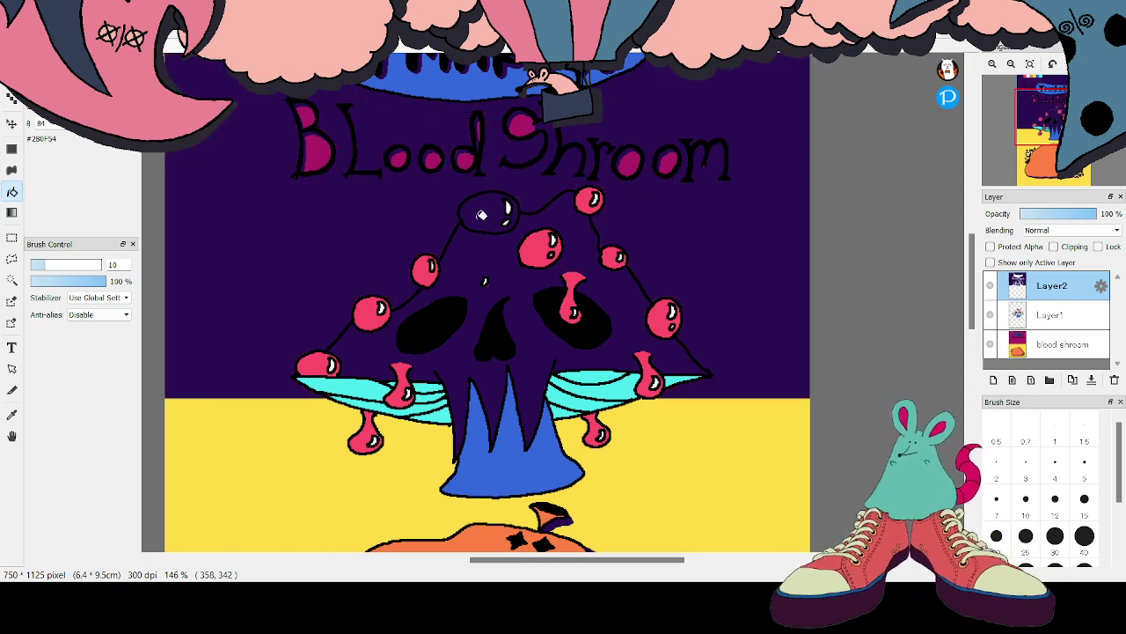
pyautogui.hotkey('ctrl', 'z')
pyautogui.click(466, 217)
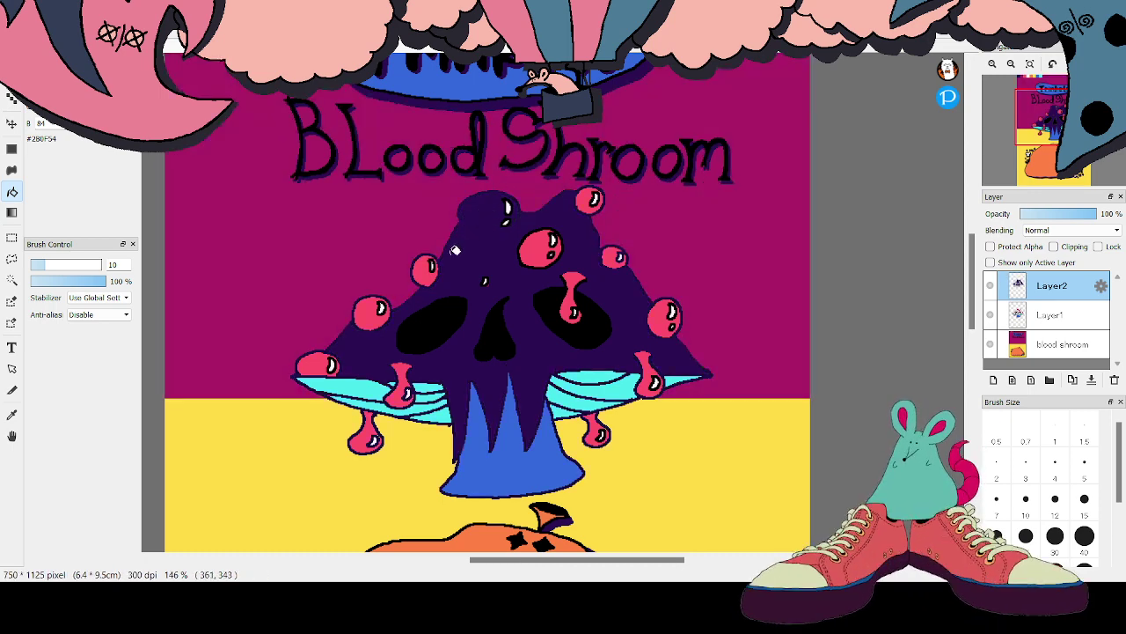
# Fill the remaining berries, the drips and the gills on the mushroom's left side with #280F54
pyautogui.click(426, 266)
pyautogui.click(380, 308)
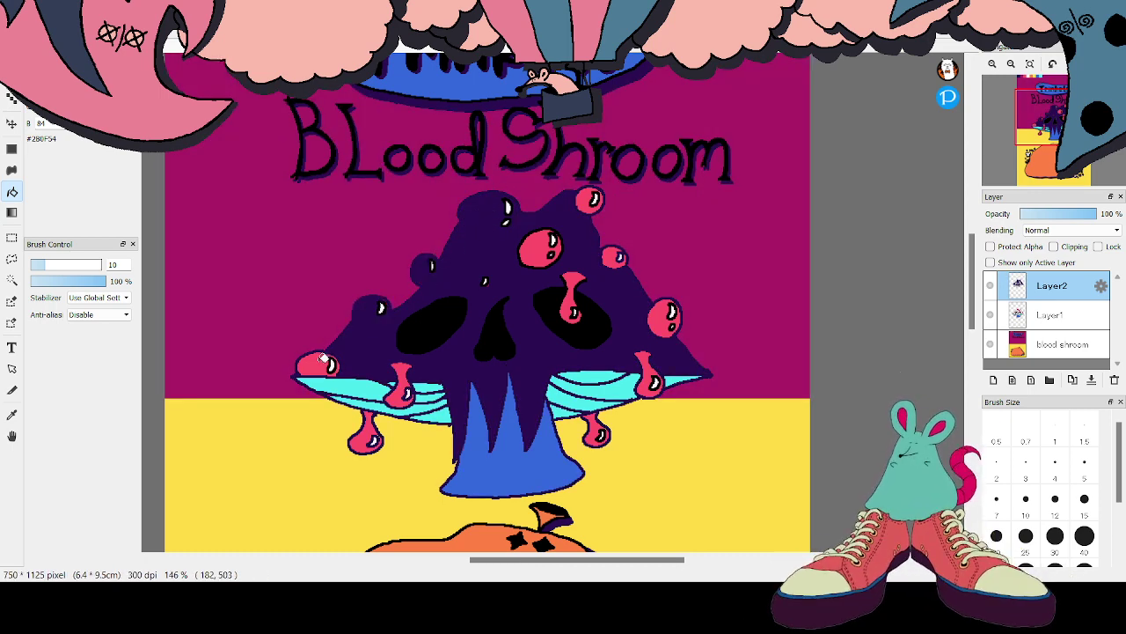
pyautogui.click(319, 364)
pyautogui.click(372, 376)
pyautogui.click(387, 398)
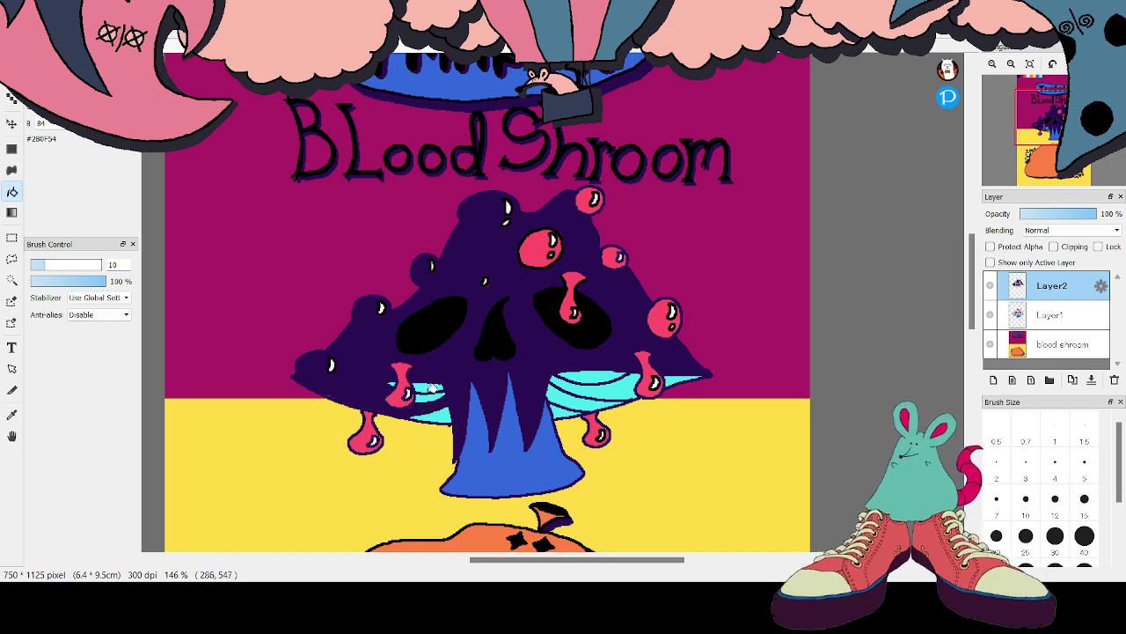
pyautogui.click(401, 378)
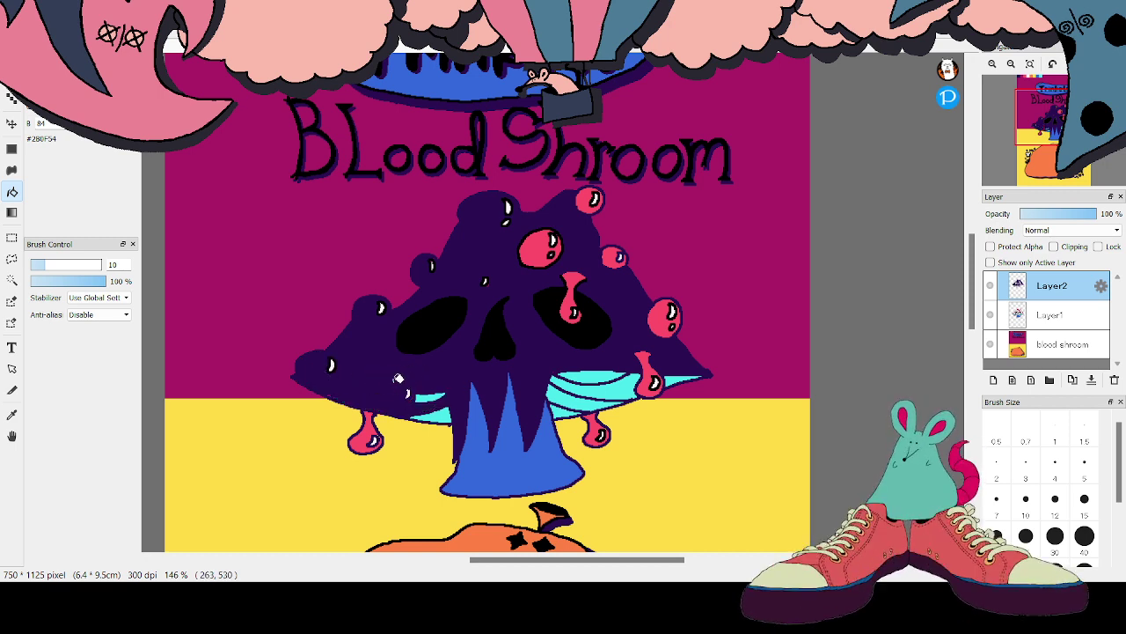
pyautogui.click(436, 391)
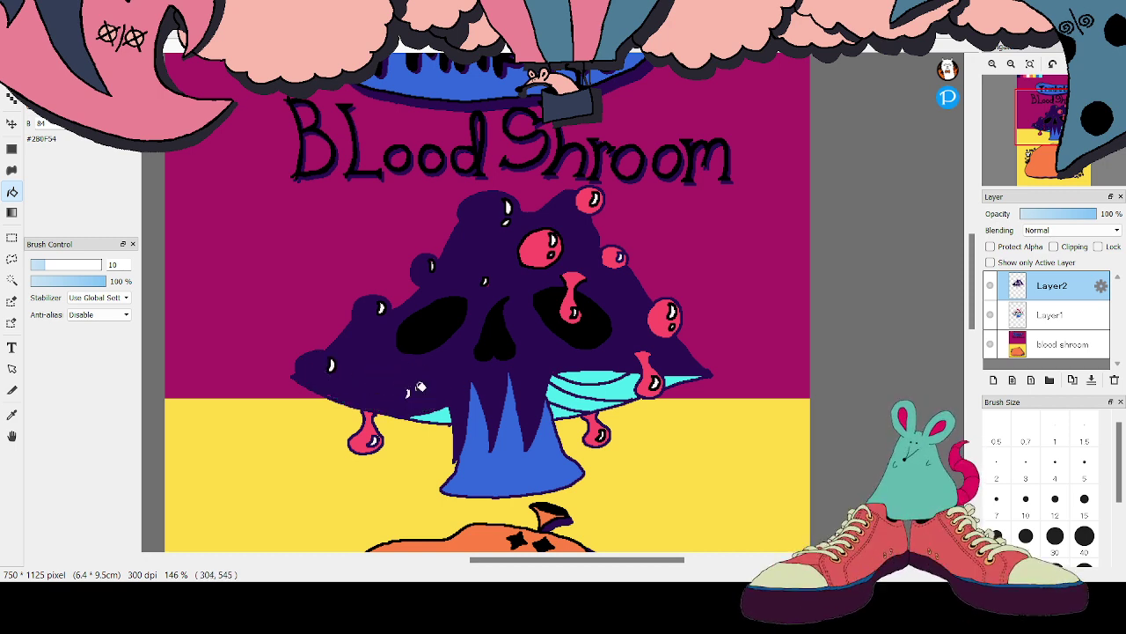
pyautogui.click(370, 435)
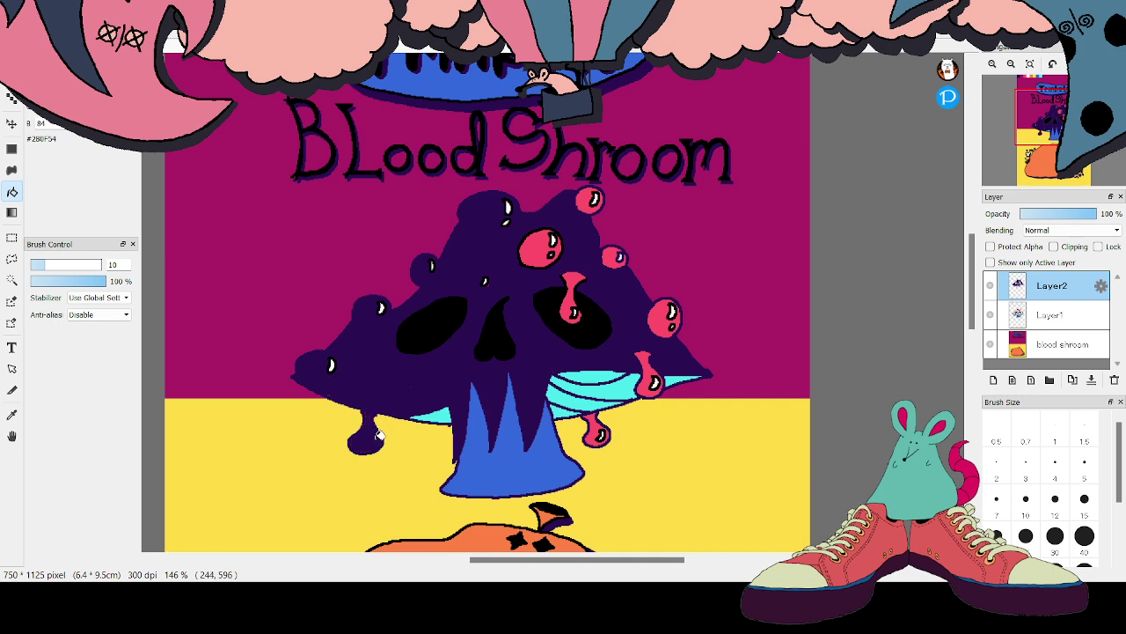
pyautogui.click(437, 411)
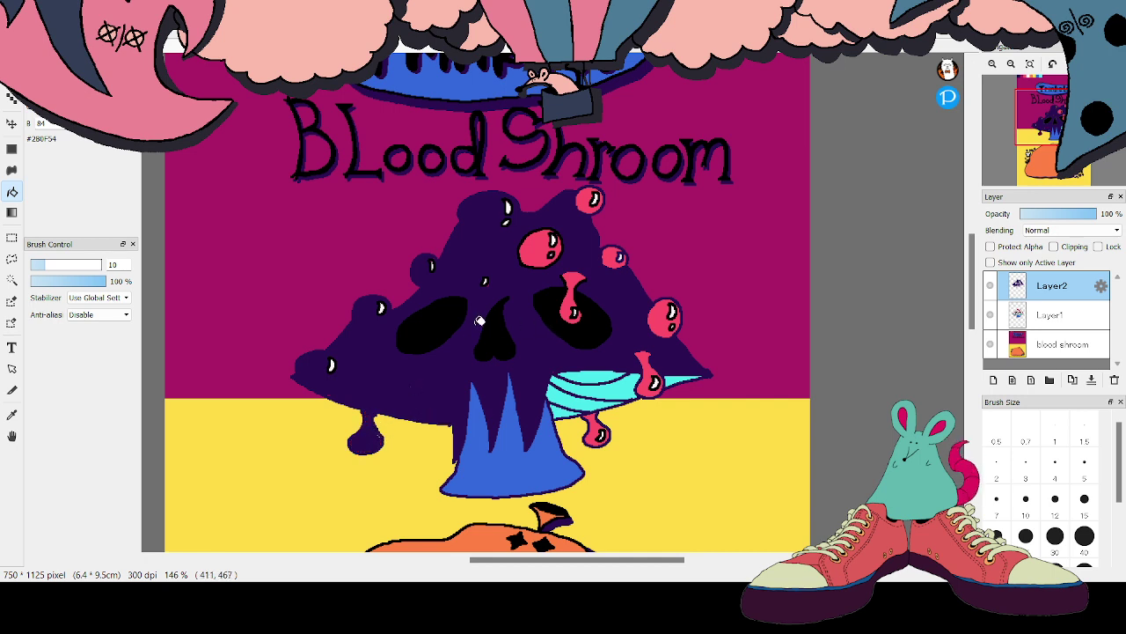
# Fill the skull's left eye socket, nose hole and the mushroom stem with #280F54
pyautogui.click(448, 318)
pyautogui.click(512, 325)
pyautogui.click(483, 449)
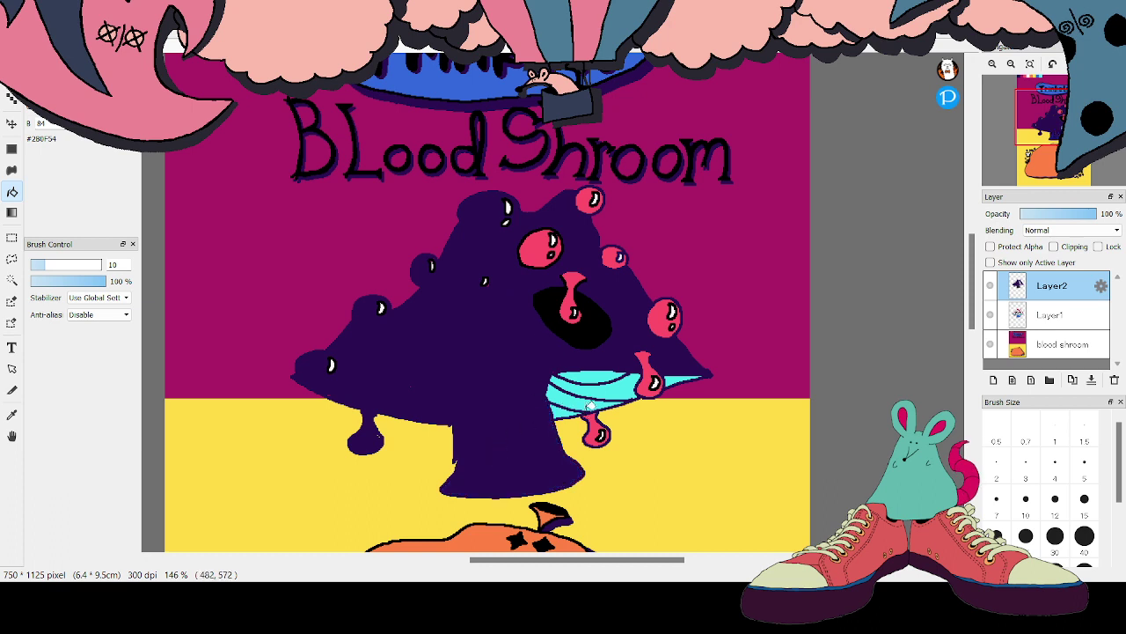
# Fill the gills on the mushroom's right side and the two drips over and beneath them with #280F54
pyautogui.click(568, 392)
pyautogui.click(588, 375)
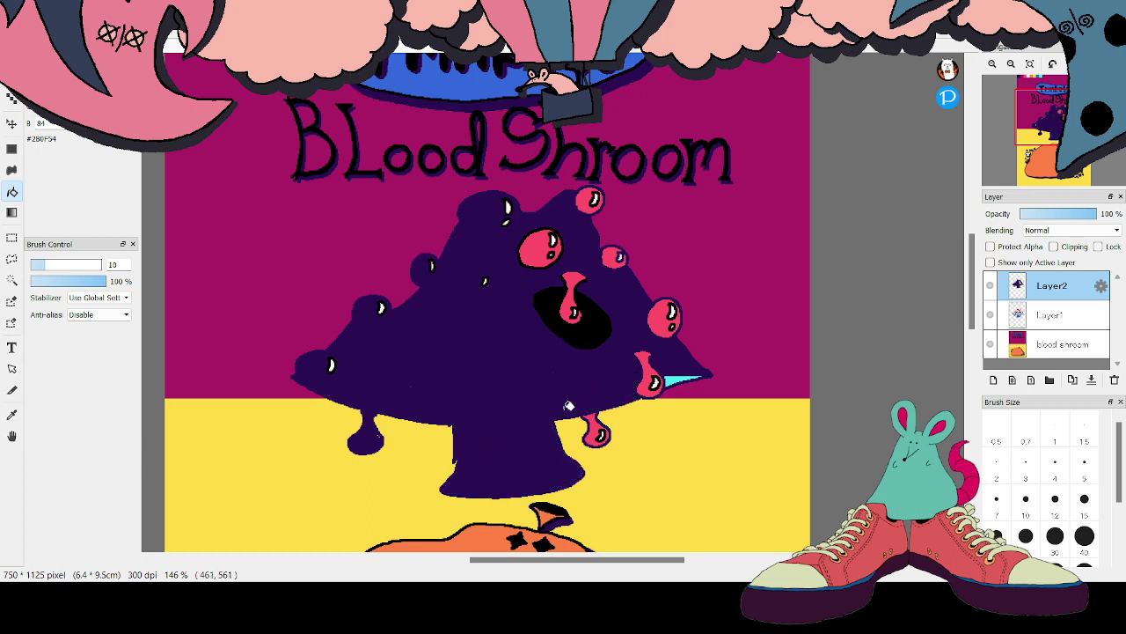
pyautogui.click(603, 435)
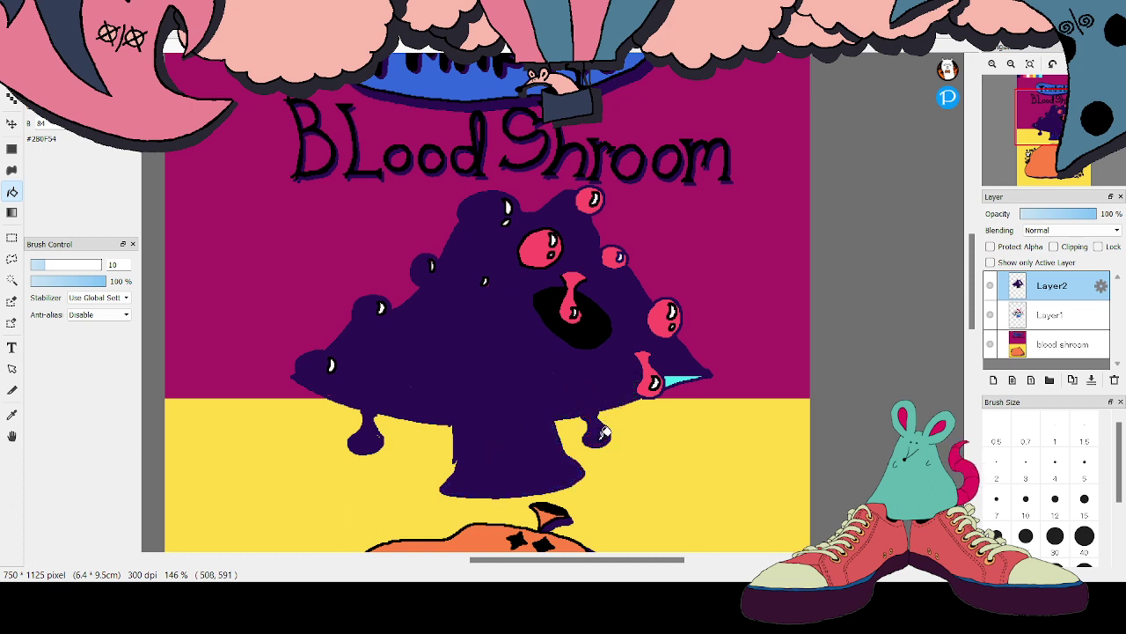
pyautogui.click(651, 376)
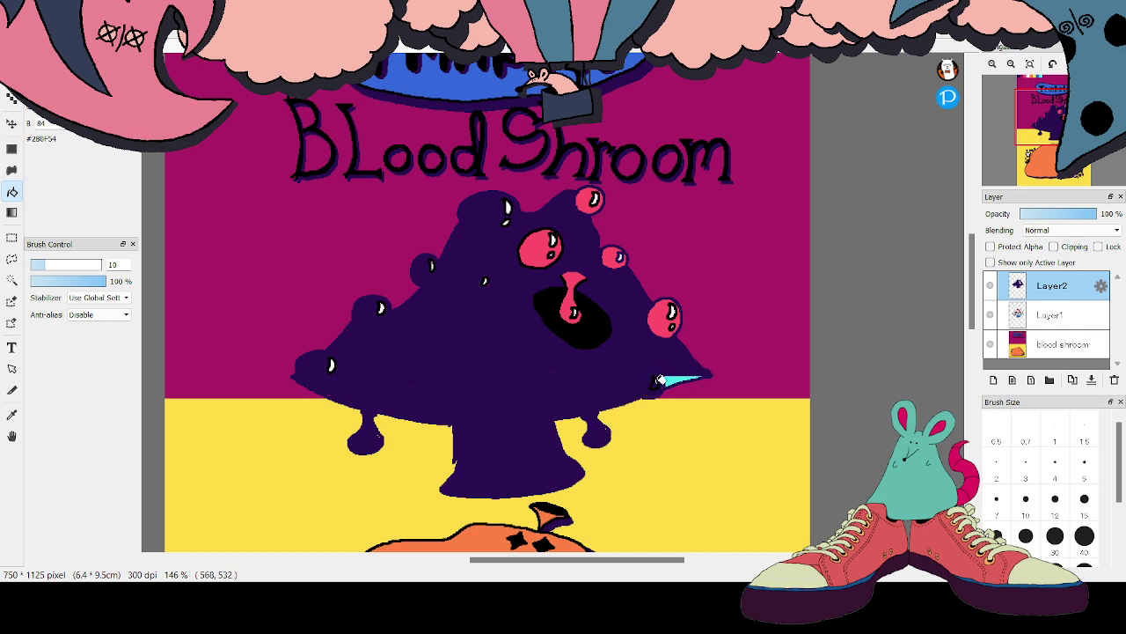
pyautogui.click(674, 378)
pyautogui.click(655, 380)
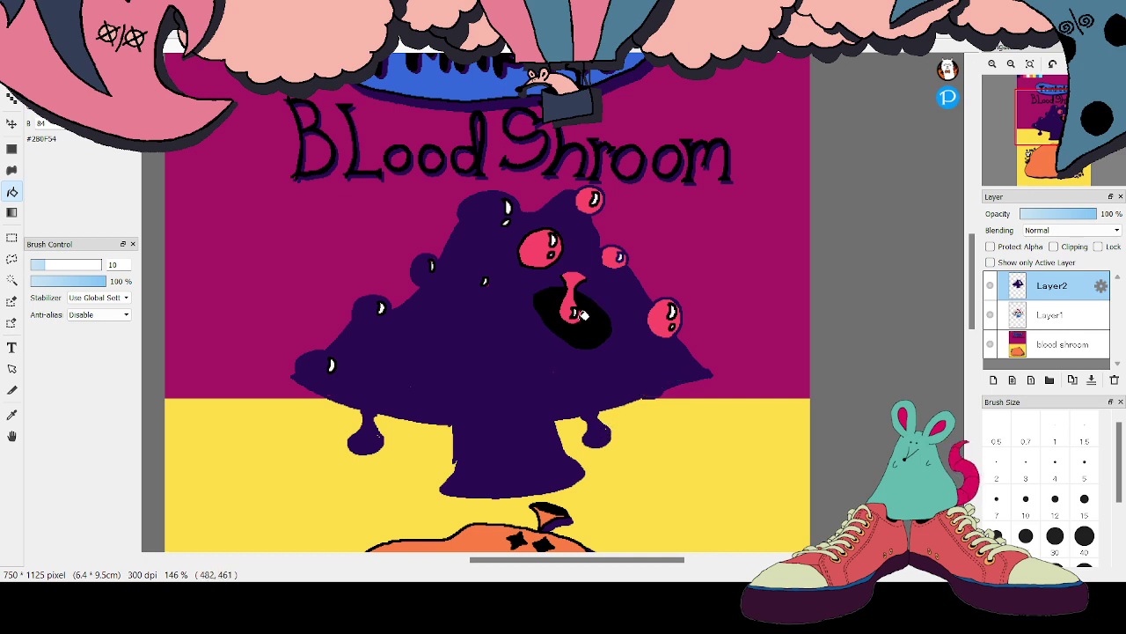
# Fill the right eye socket, the drip running into it and the central berry above with #280F54
pyautogui.click(581, 324)
pyautogui.click(572, 302)
pyautogui.click(551, 243)
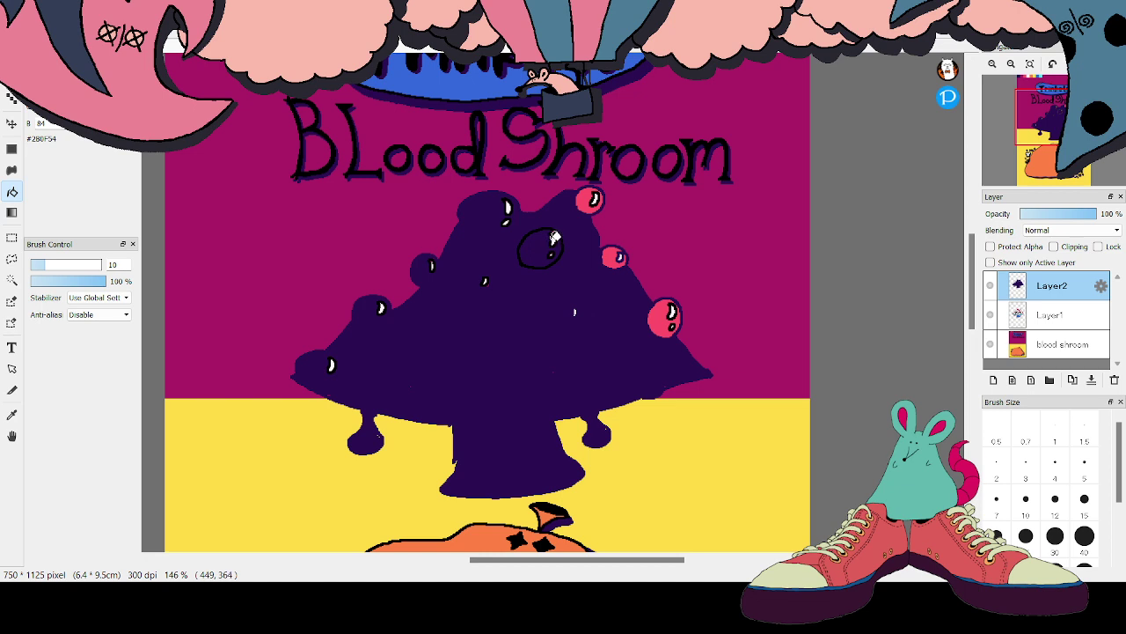
pyautogui.click(549, 234)
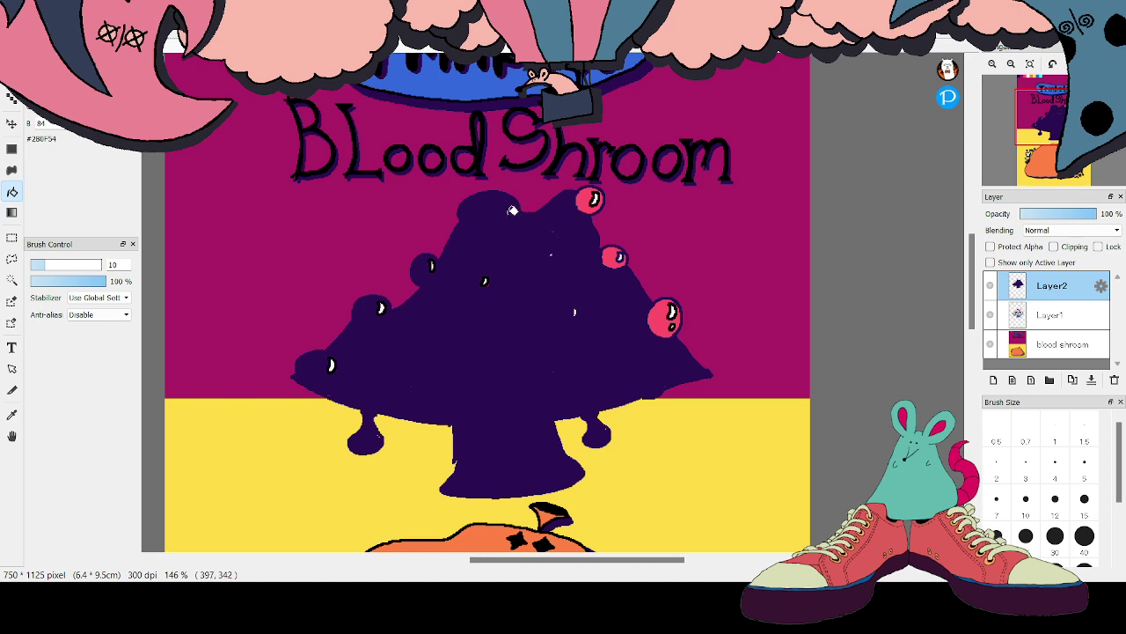
# Fill the berries along the cap's right edge and the remaining white berry and drip highlights with #280F54
pyautogui.click(595, 197)
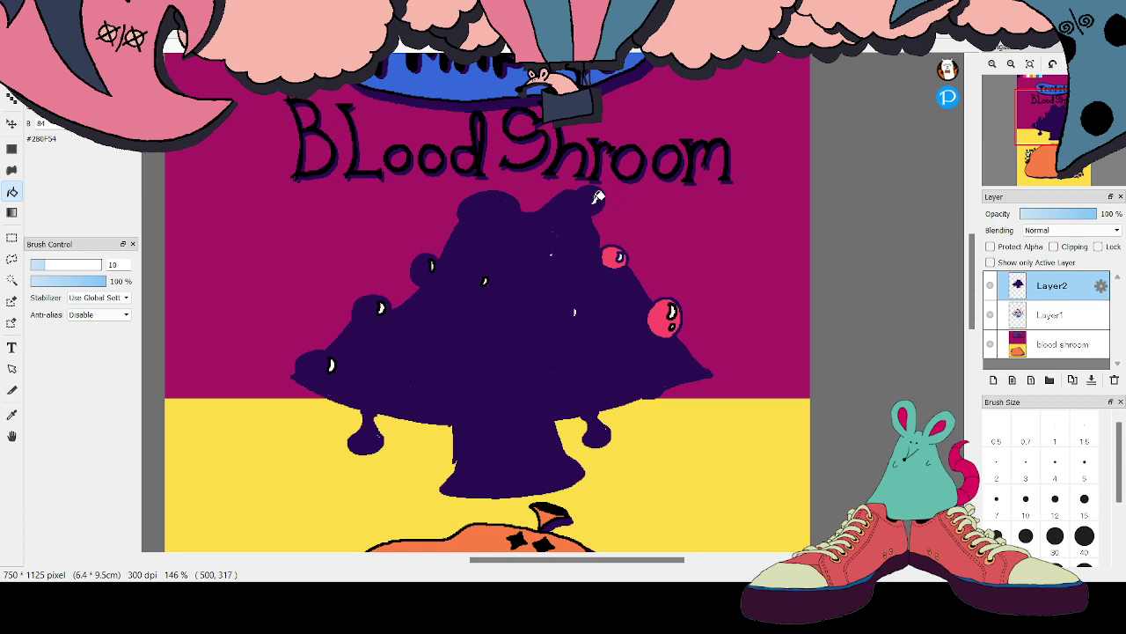
pyautogui.click(619, 256)
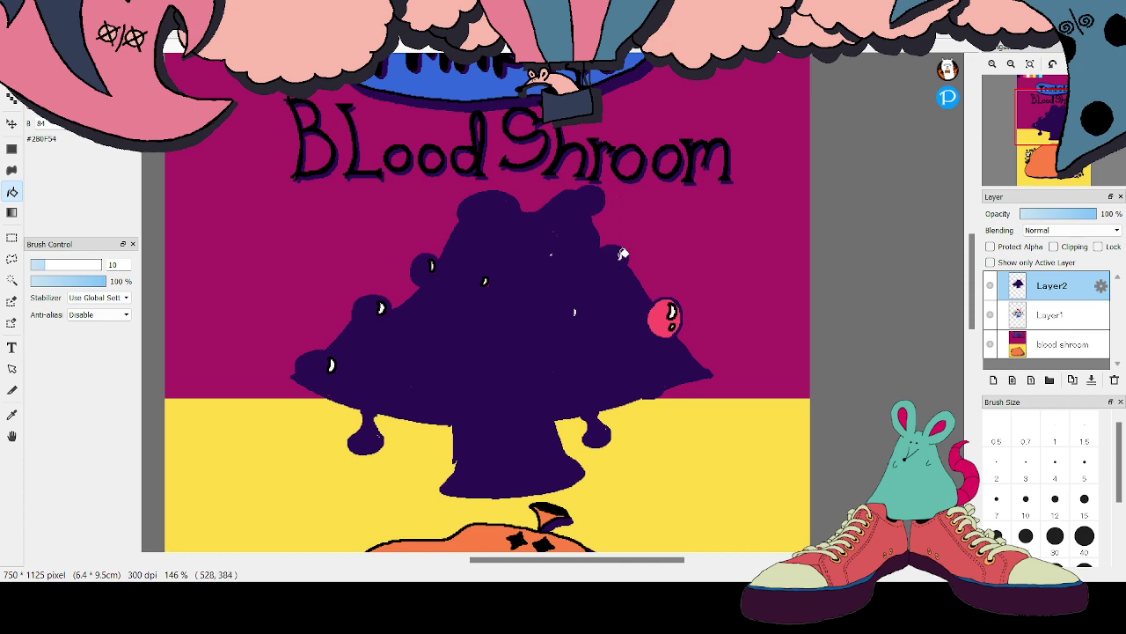
pyautogui.click(671, 315)
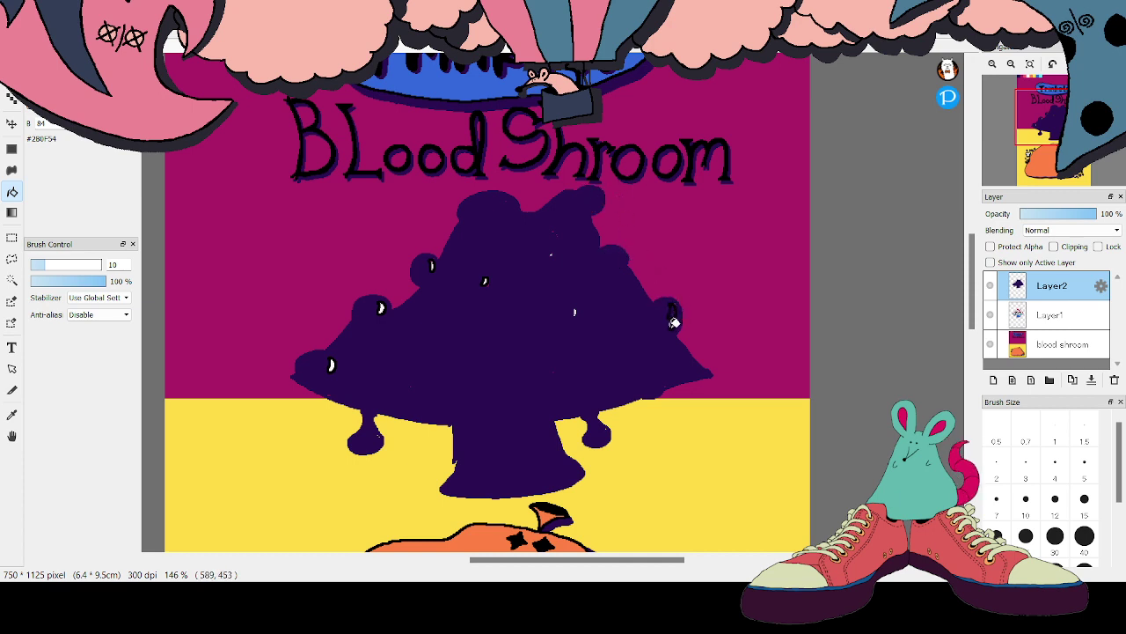
pyautogui.click(674, 319)
pyautogui.click(437, 264)
pyautogui.click(485, 281)
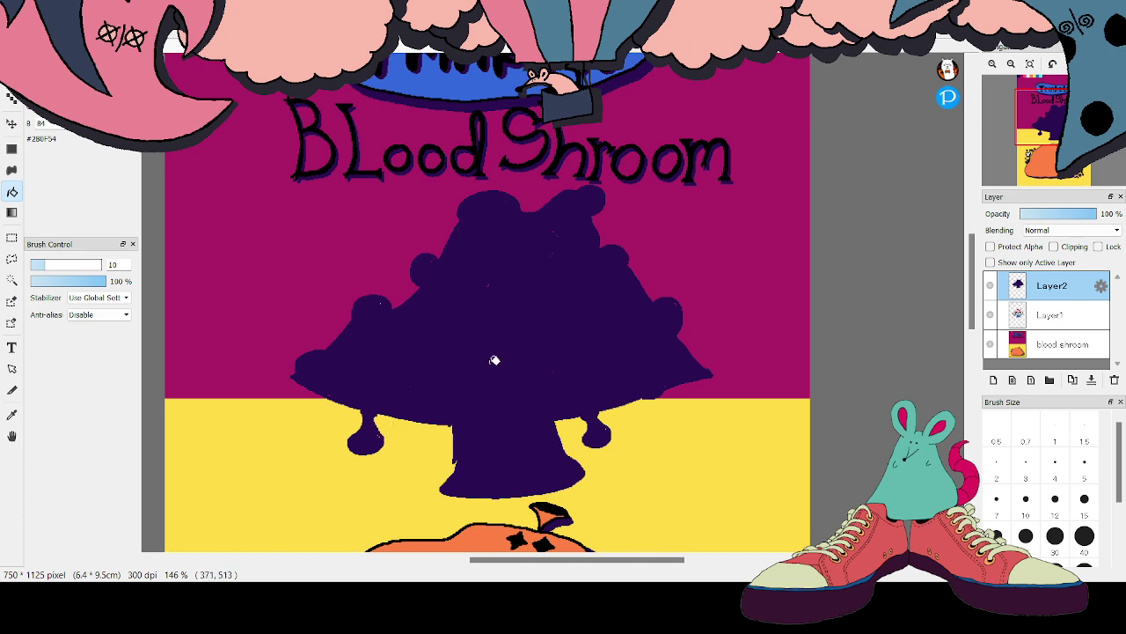
# Move Layer1 with the colored mushroom above the dark silhouette layer, Layer2
pyautogui.click(1043, 315)
pyautogui.moveTo(1038, 314); pyautogui.dragTo(1035, 283)
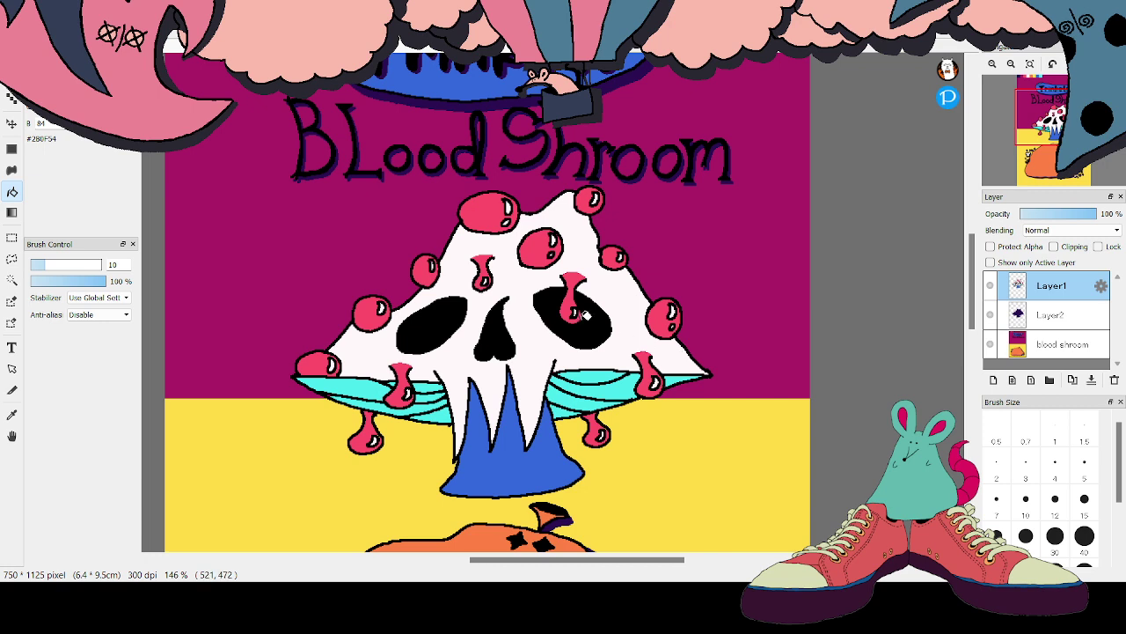
# Shift the dark silhouette on Layer2 slightly right and down as a drop shadow, and merge Layer1 down into Layer2
pyautogui.click(13, 124)
pyautogui.click(1034, 315)
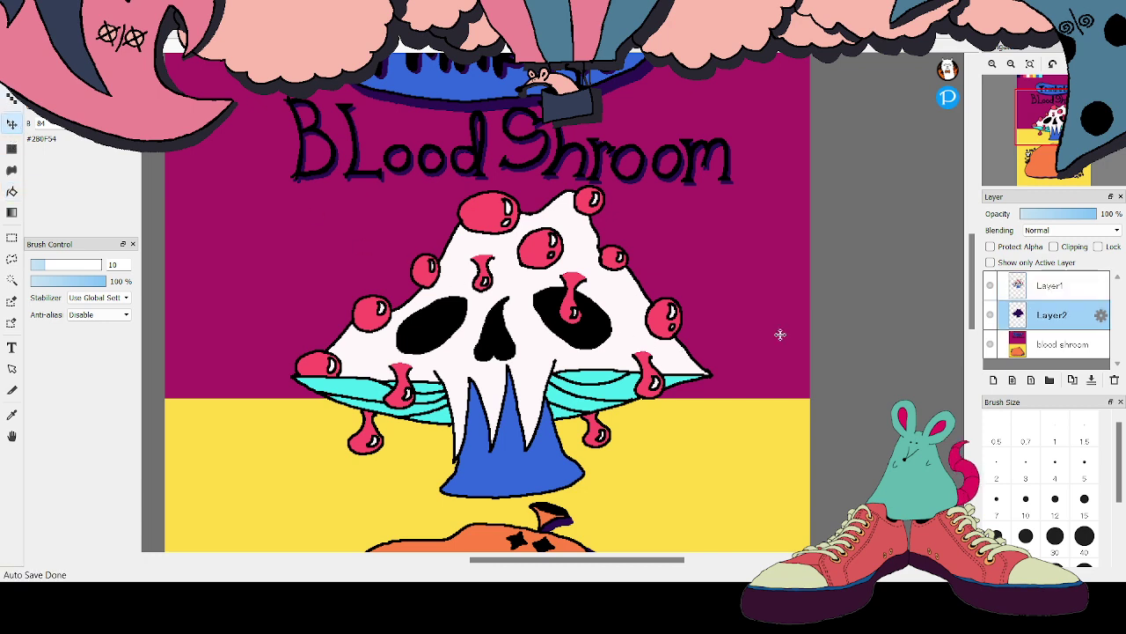
pyautogui.moveTo(548, 315); pyautogui.dragTo(573, 317)
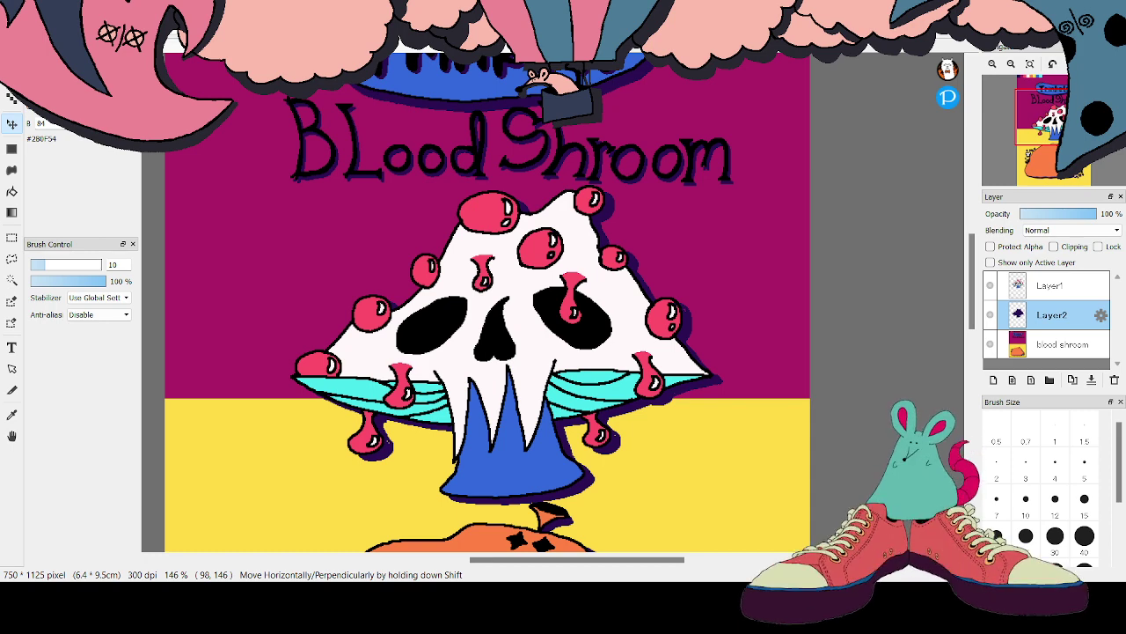
pyautogui.click(1052, 285)
pyautogui.click(1091, 379)
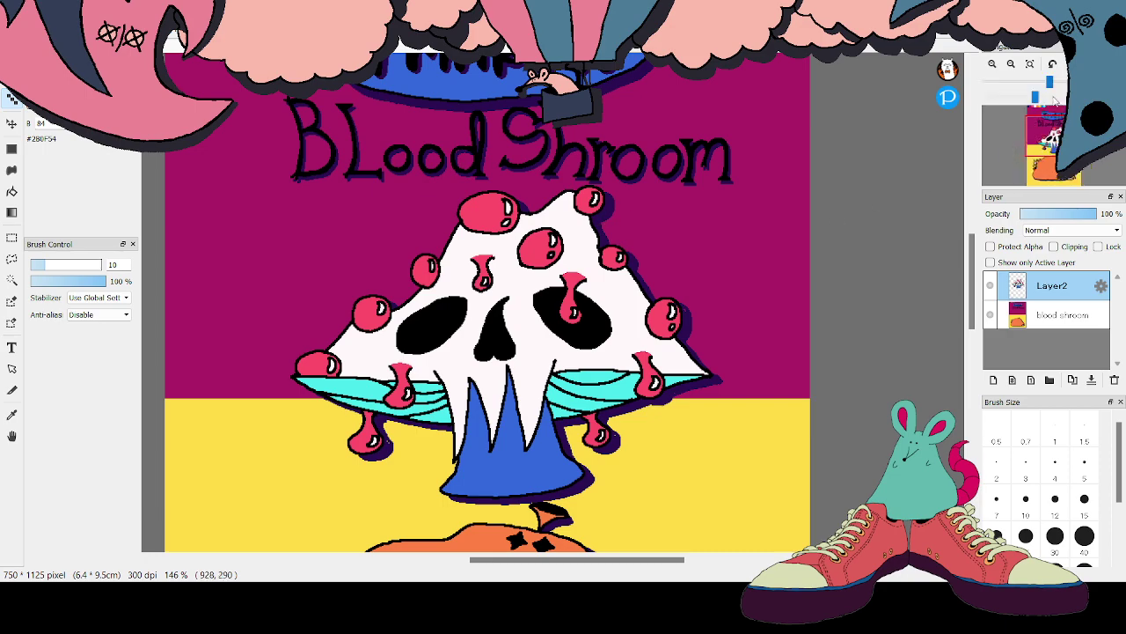
# Examine the right eye socket, right cap edge, gills and drips up close for stray pixels or gaps
pyautogui.scroll(5, 631, 214)
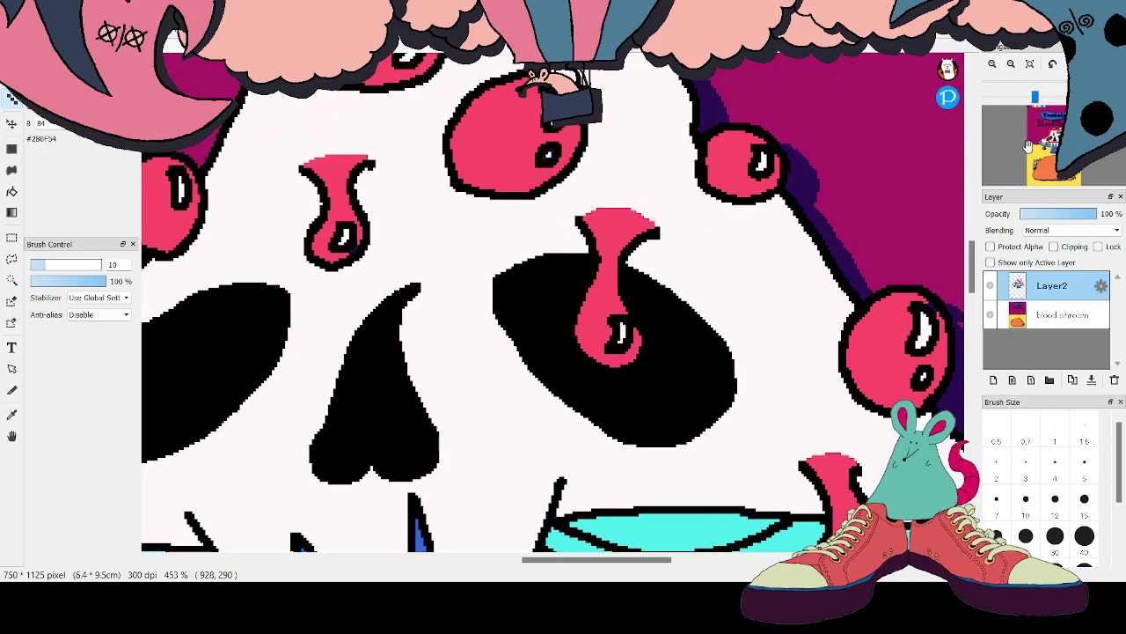
pyautogui.scroll(-2, 976, 261)
pyautogui.scroll(1, 977, 262)
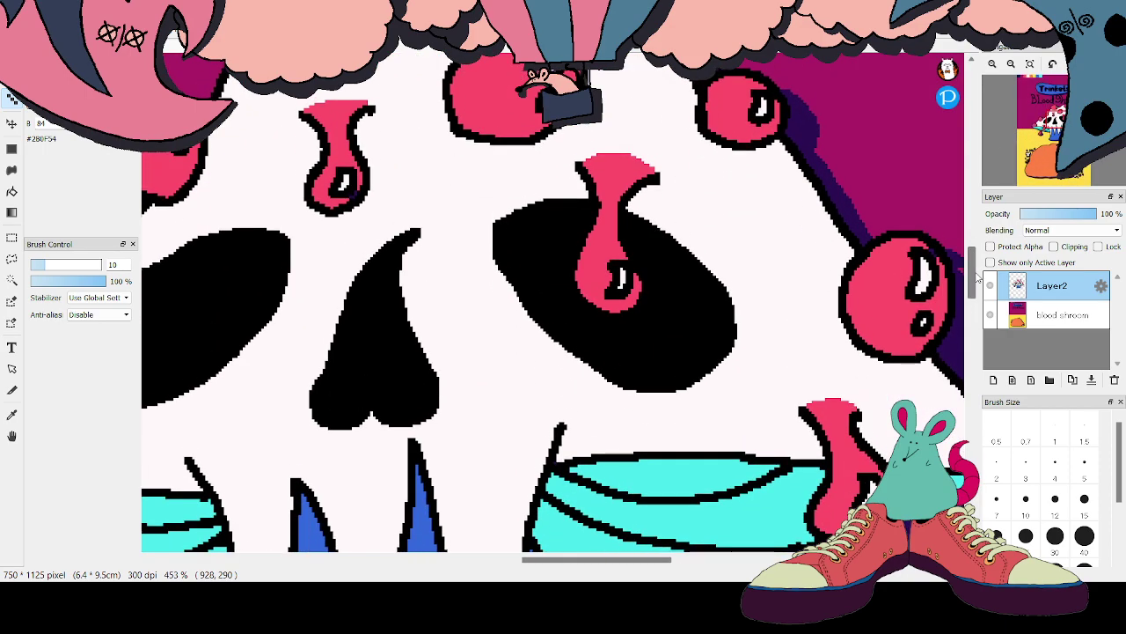
pyautogui.hscroll(4, 748, 336)
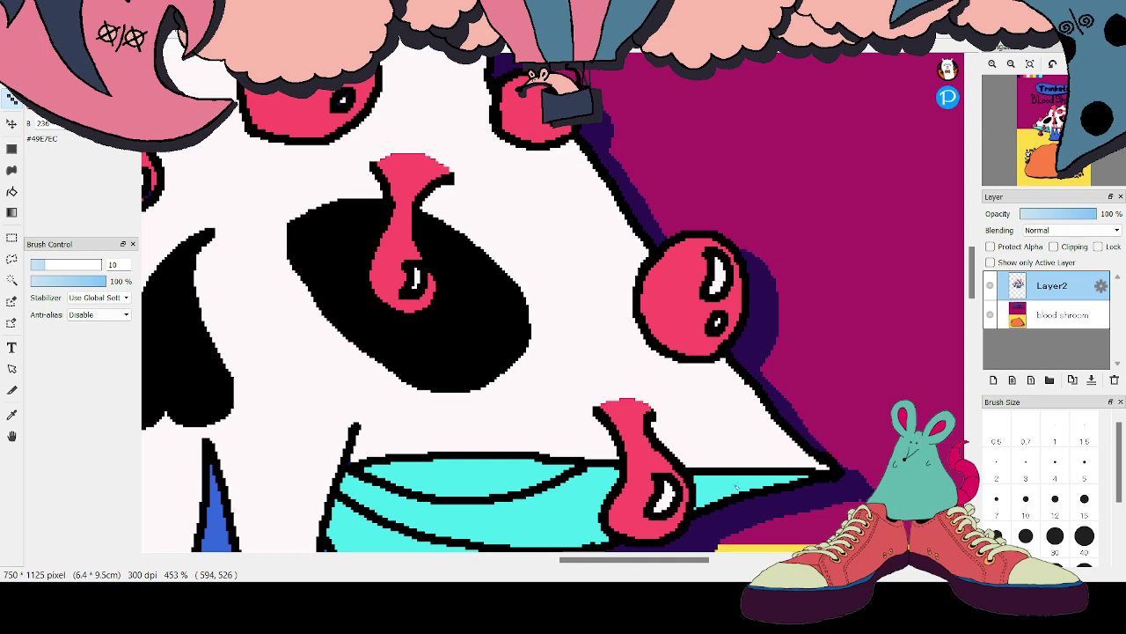
pyautogui.moveTo(975, 258); pyautogui.dragTo(980, 275)
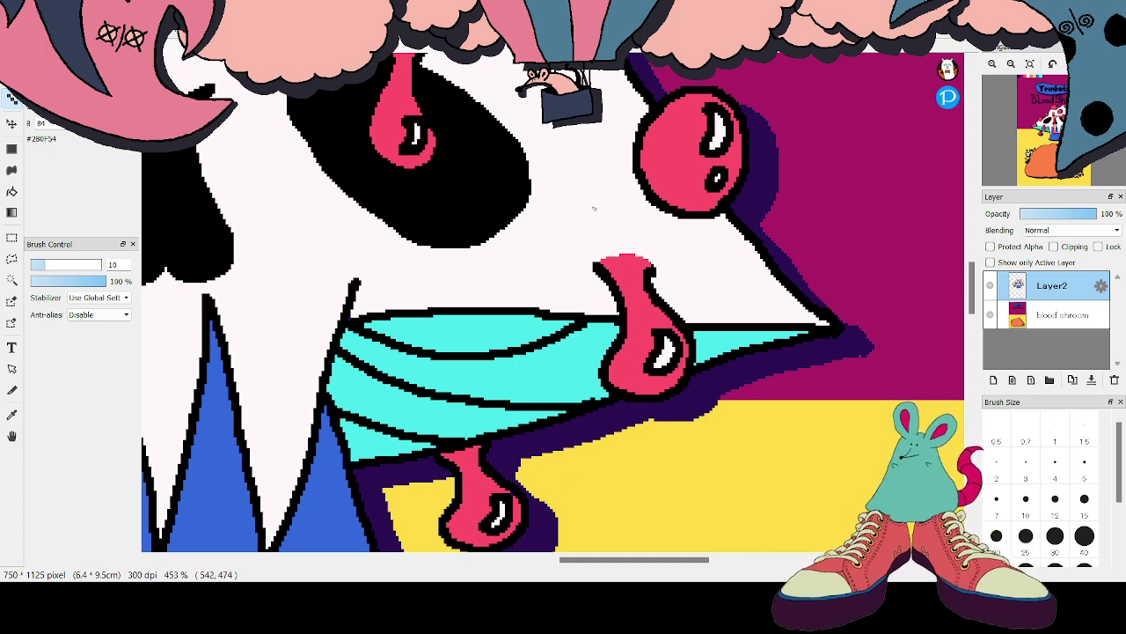
pyautogui.scroll(-1, 968, 288)
pyautogui.scroll(-3, 969, 287)
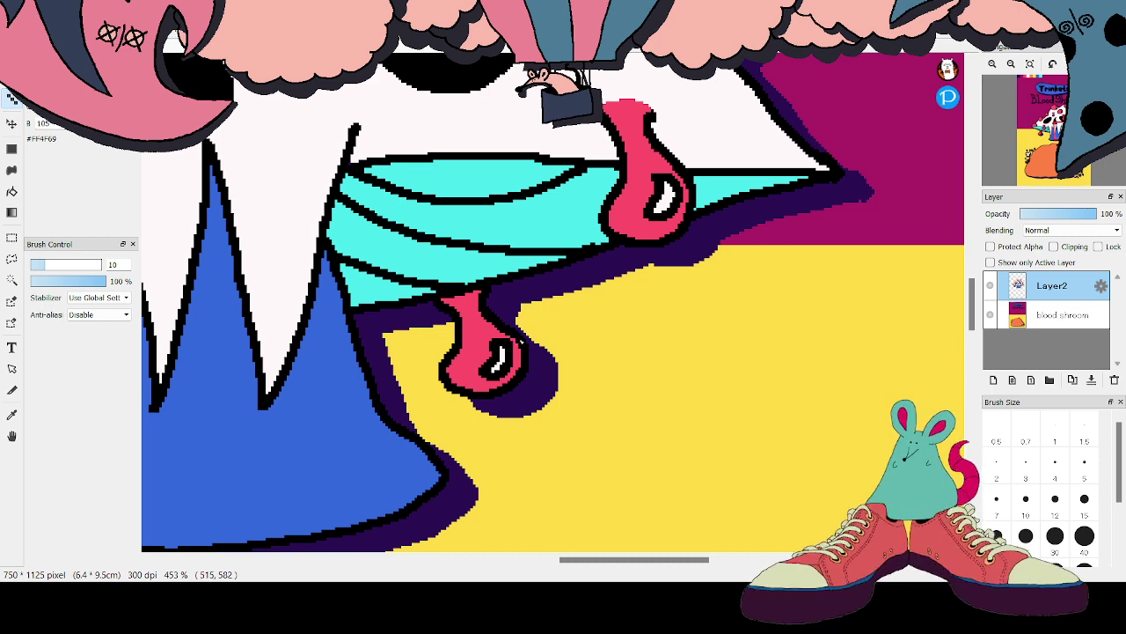
pyautogui.scroll(-3, 730, 269)
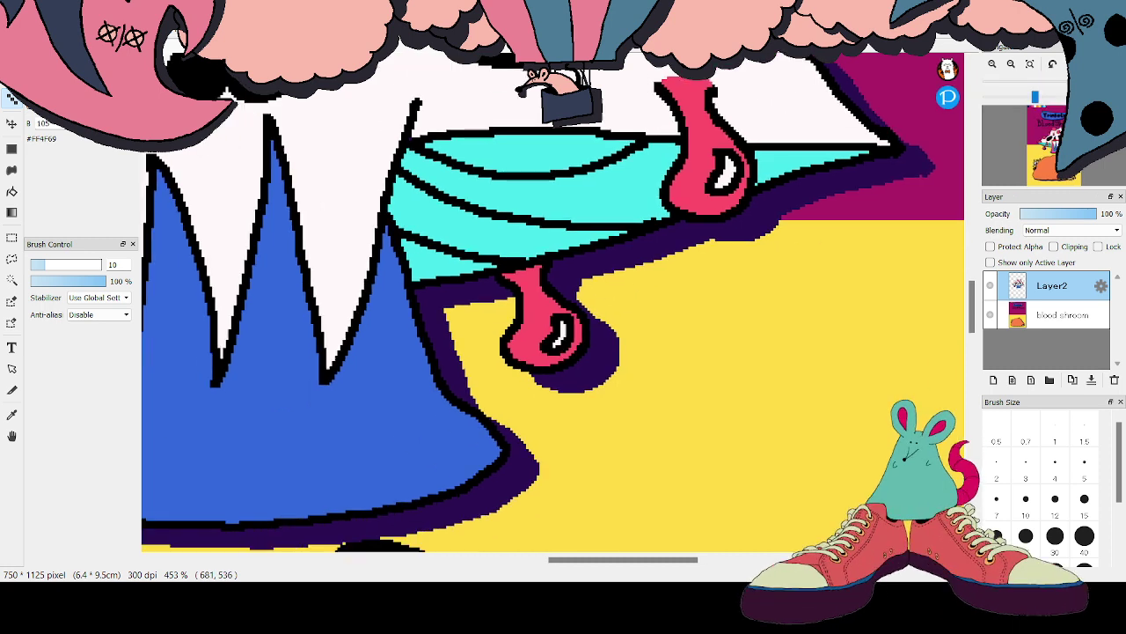
# Examine the stem, the left gills and drips, and the berries along the cap's left edge for flaws
pyautogui.hscroll(-5, 552, 301)
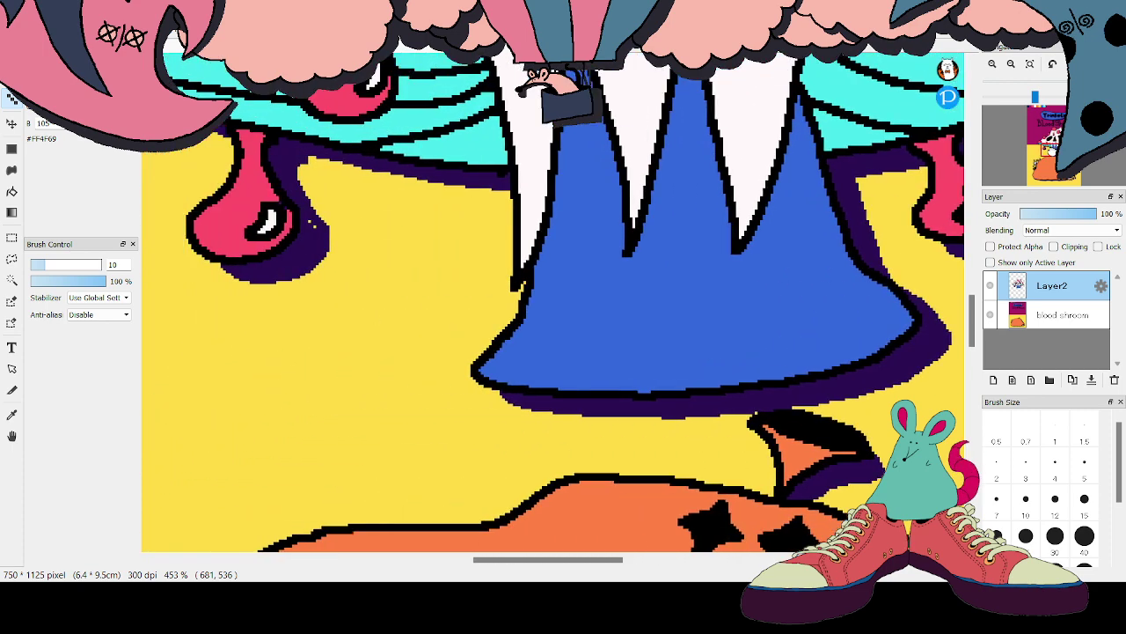
pyautogui.scroll(1, 1041, 179)
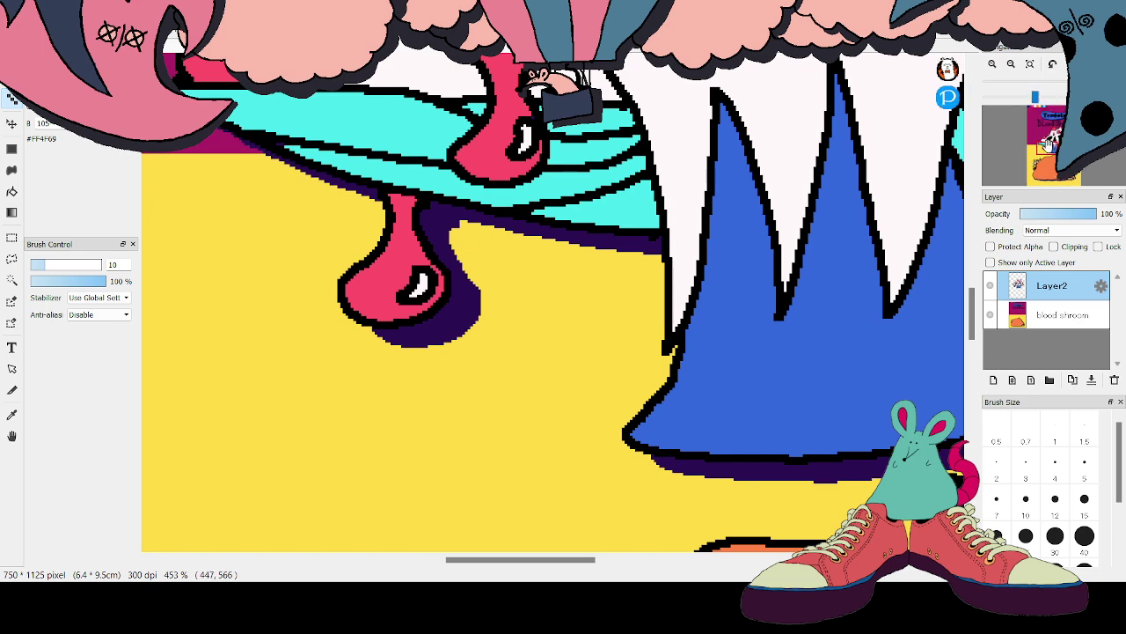
pyautogui.hscroll(-5, 553, 301)
pyautogui.scroll(3, 553, 302)
pyautogui.scroll(4, 552, 302)
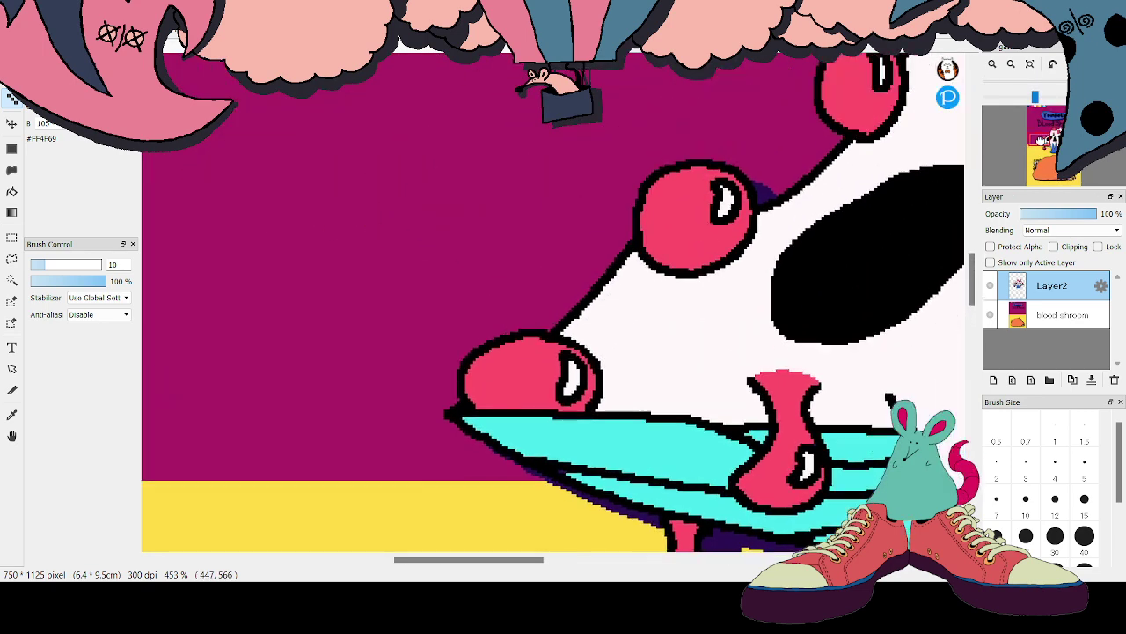
pyautogui.hscroll(3, 552, 302)
pyautogui.hscroll(3, 553, 302)
pyautogui.scroll(2, 552, 302)
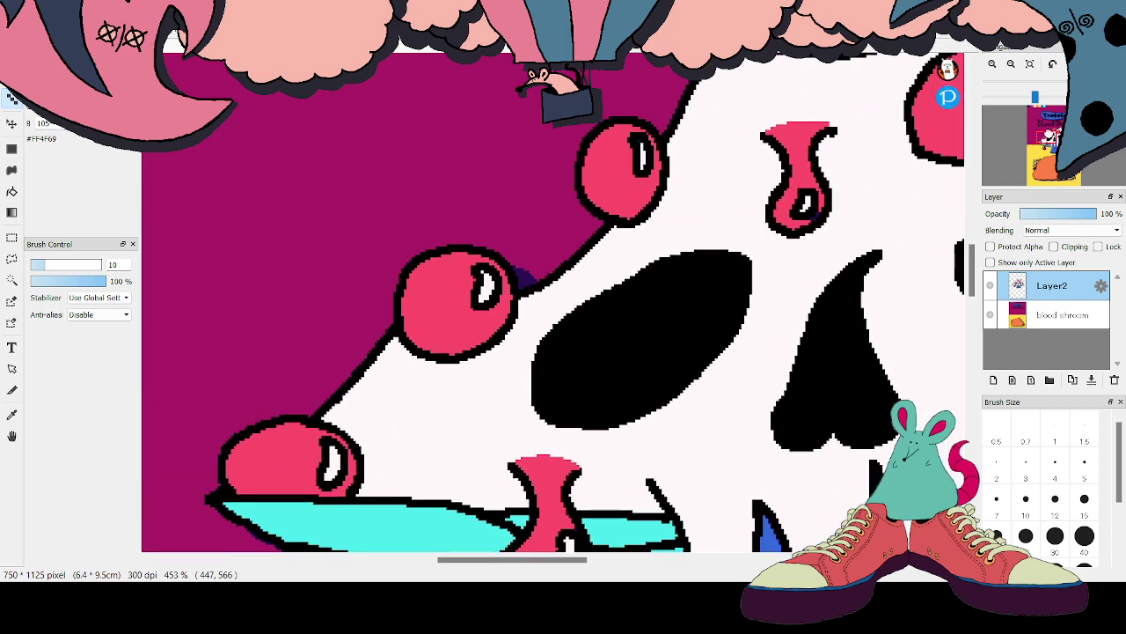
pyautogui.scroll(5, 553, 302)
pyautogui.scroll(-1, 553, 302)
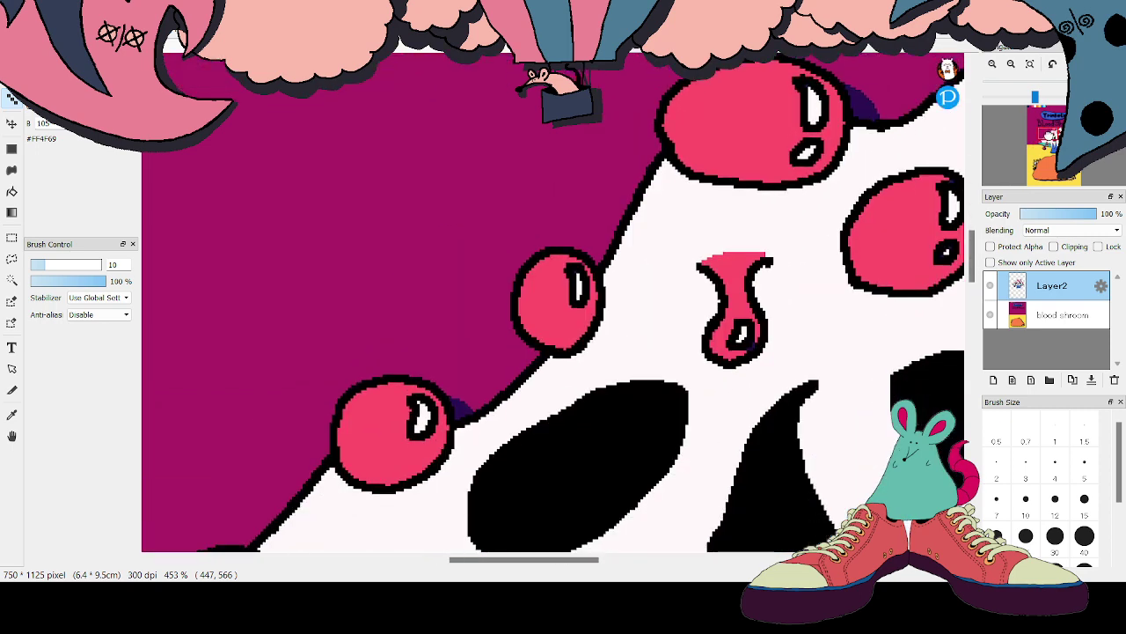
pyautogui.scroll(-2, 552, 301)
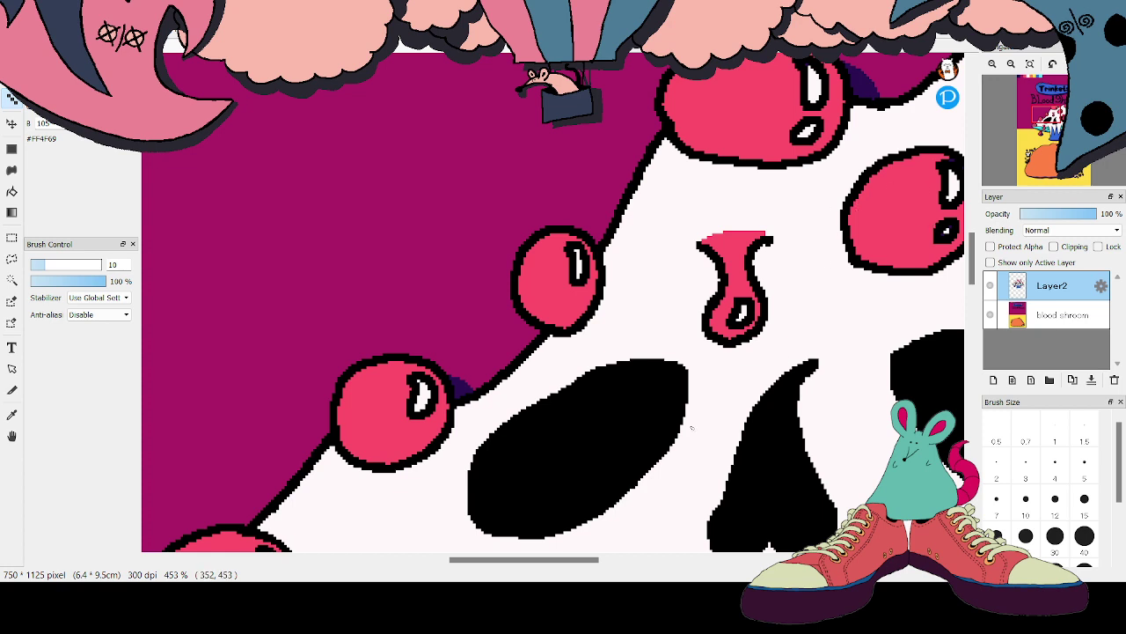
# Check the cap's top, forehead drips, right edge and shadow up close, and review the whole card
pyautogui.hscroll(5, 692, 427)
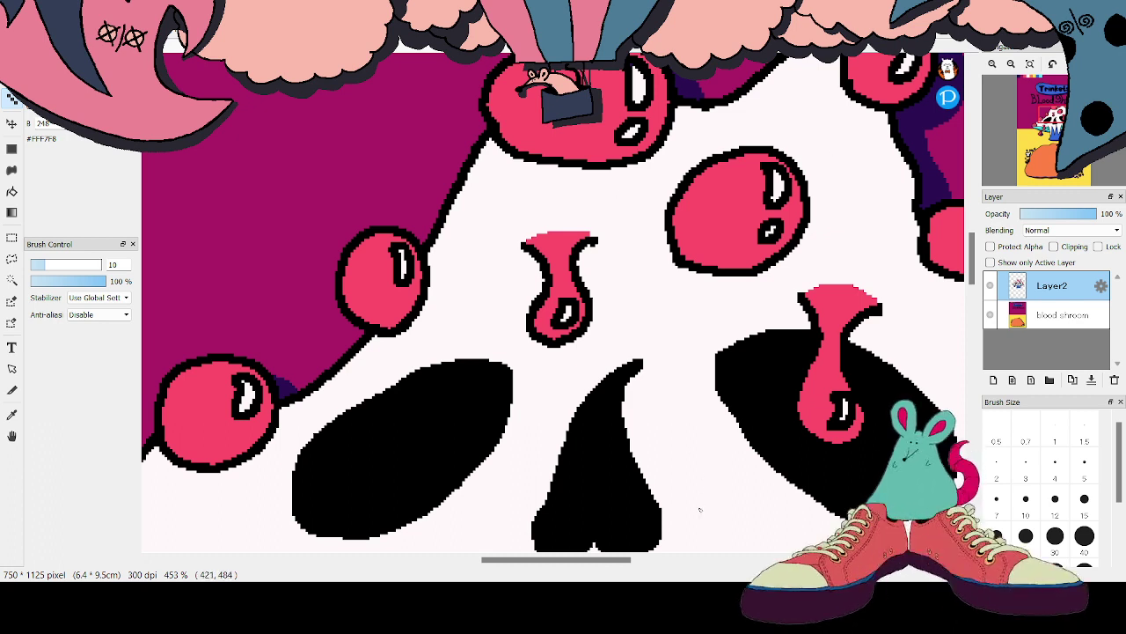
pyautogui.moveTo(618, 559); pyautogui.dragTo(637, 560)
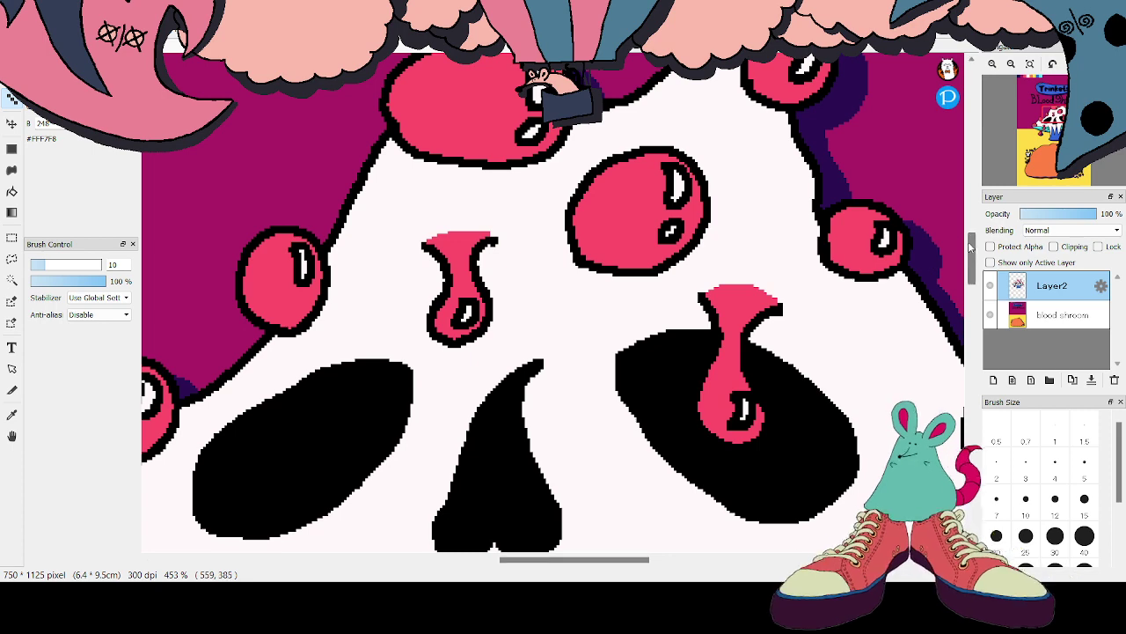
pyautogui.moveTo(971, 255); pyautogui.dragTo(973, 244)
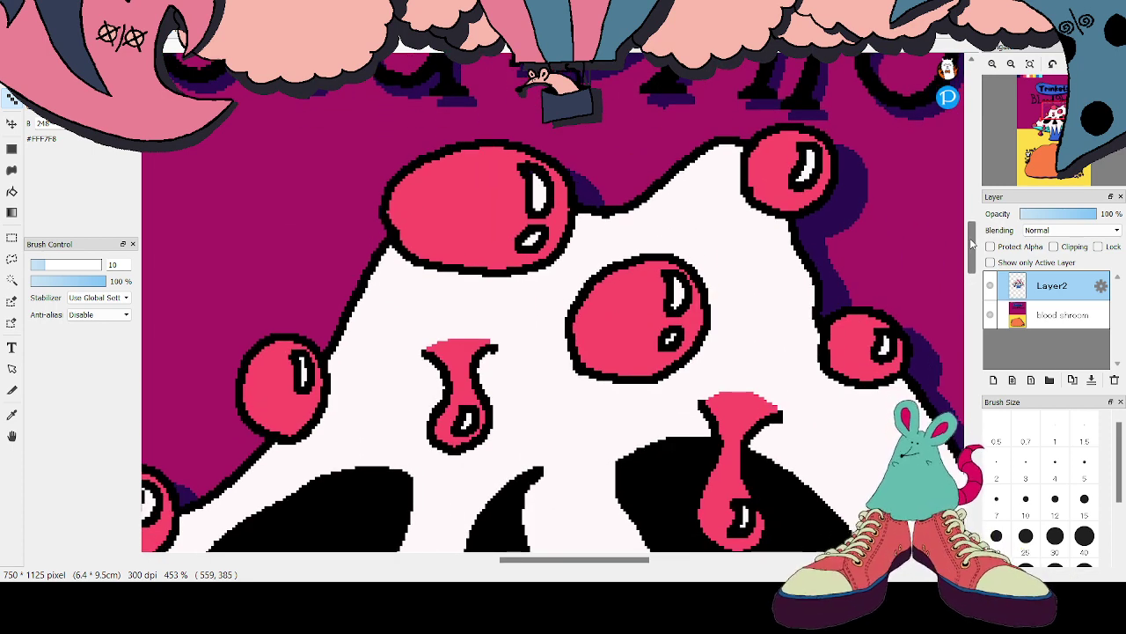
pyautogui.moveTo(602, 561); pyautogui.dragTo(623, 564)
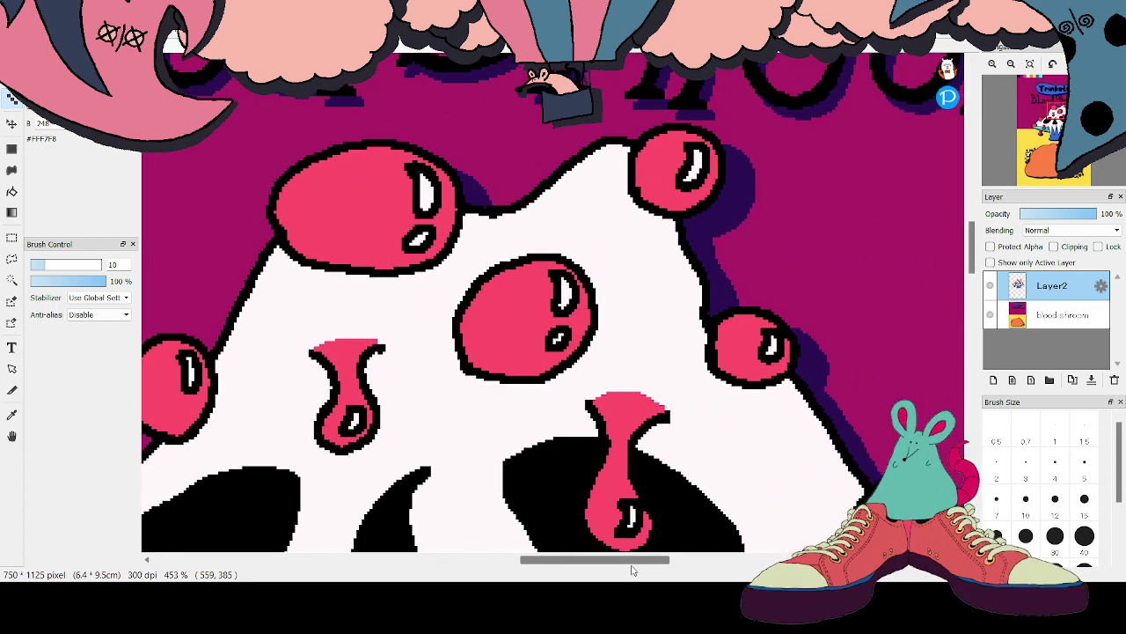
pyautogui.moveTo(971, 227); pyautogui.dragTo(972, 252)
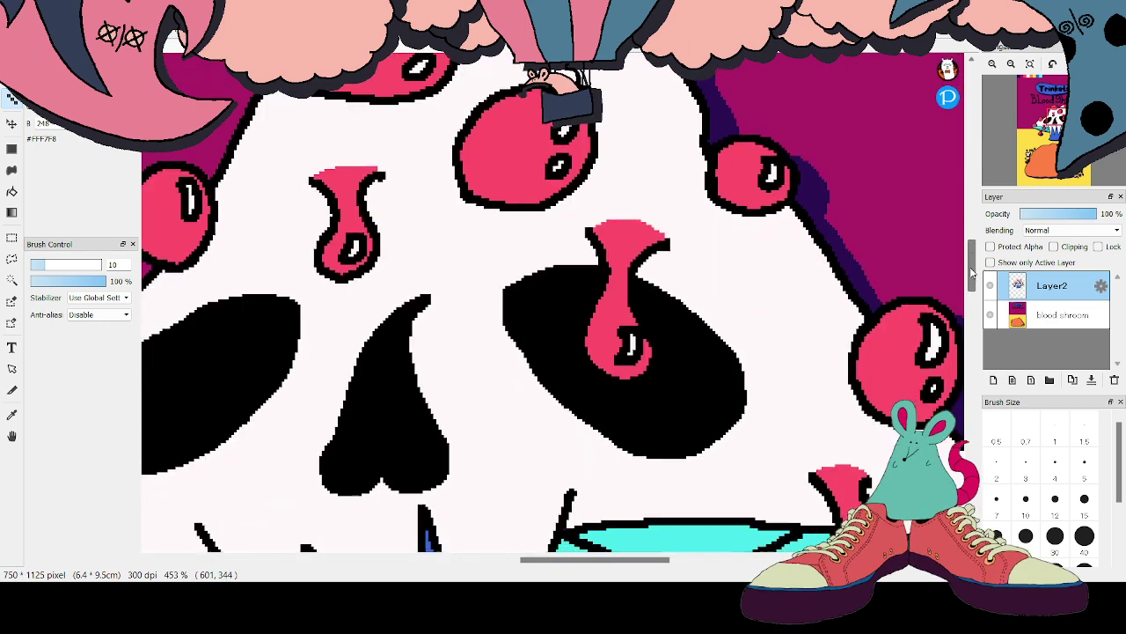
pyautogui.moveTo(649, 560); pyautogui.dragTo(691, 560)
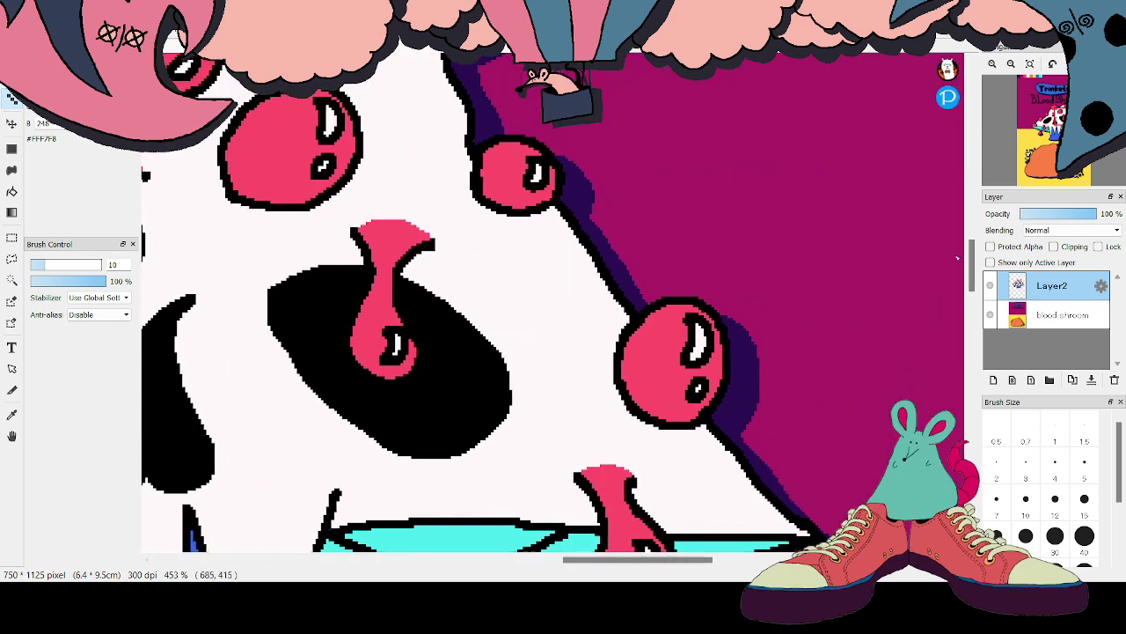
pyautogui.moveTo(972, 255); pyautogui.dragTo(972, 274)
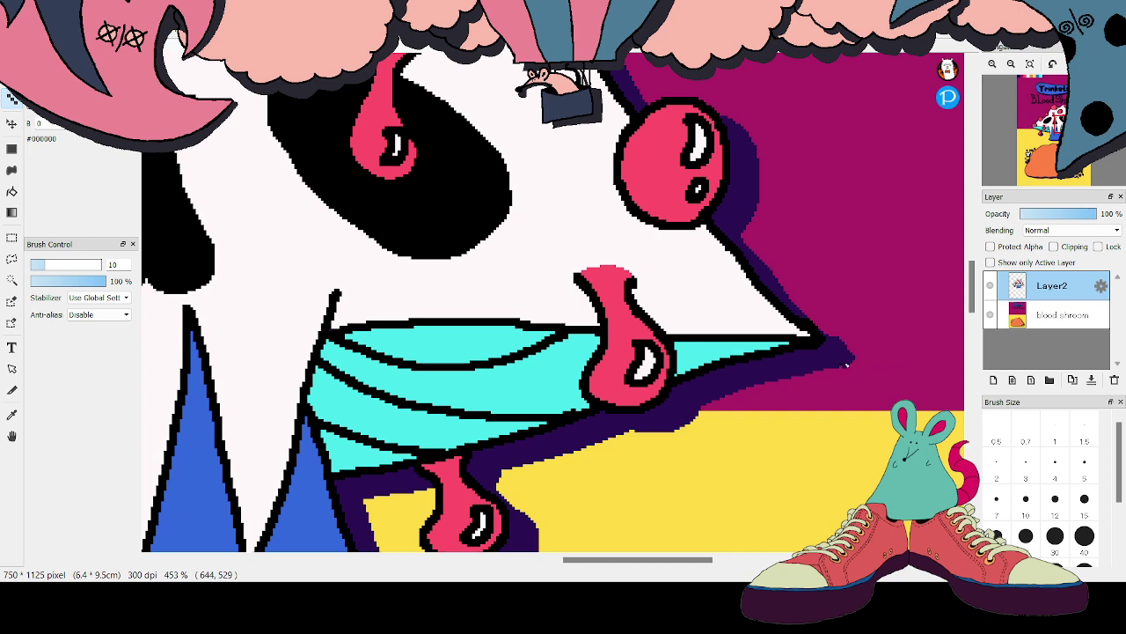
pyautogui.keyDown('alt'); pyautogui.click(842, 364); pyautogui.keyUp('alt')
pyautogui.scroll(-6, 1056, 101)
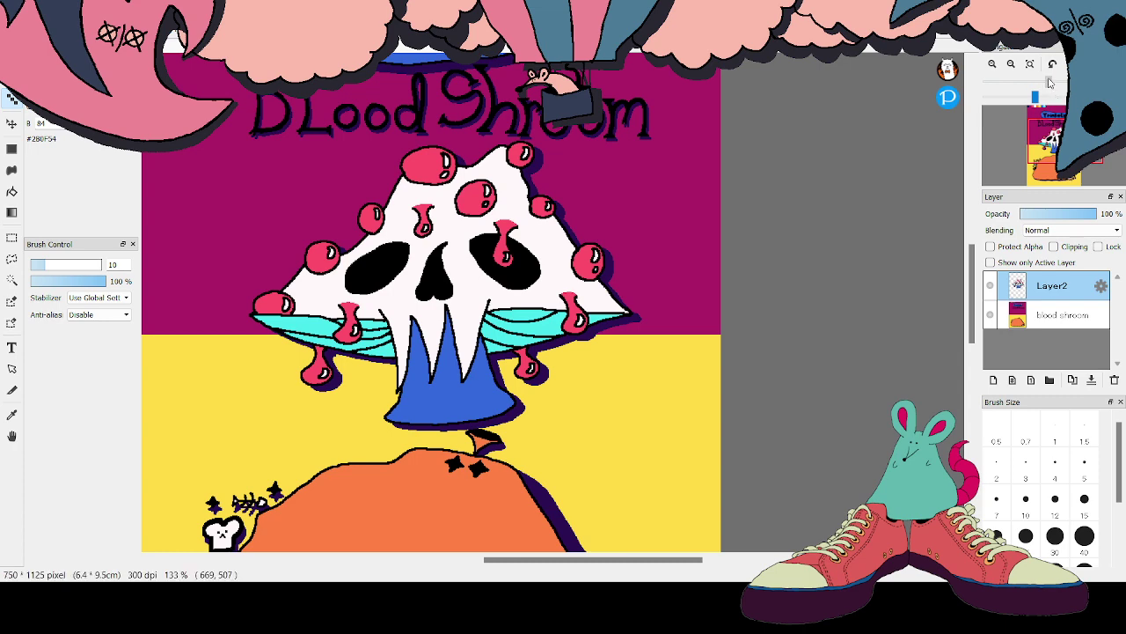
pyautogui.moveTo(1048, 82); pyautogui.dragTo(1034, 88)
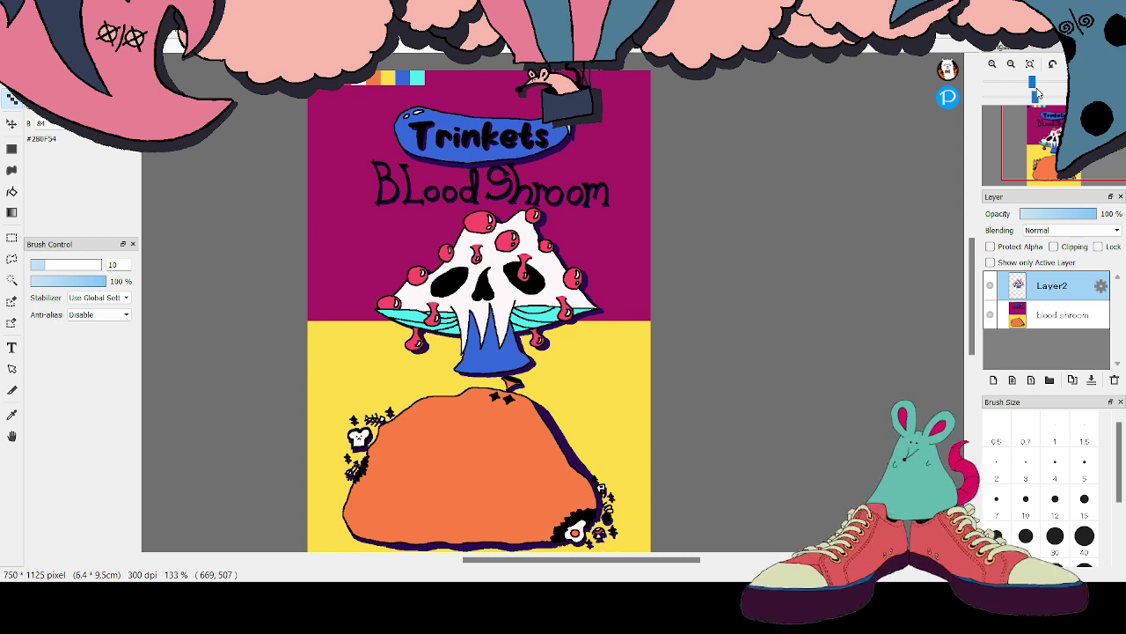
pyautogui.click(1036, 91)
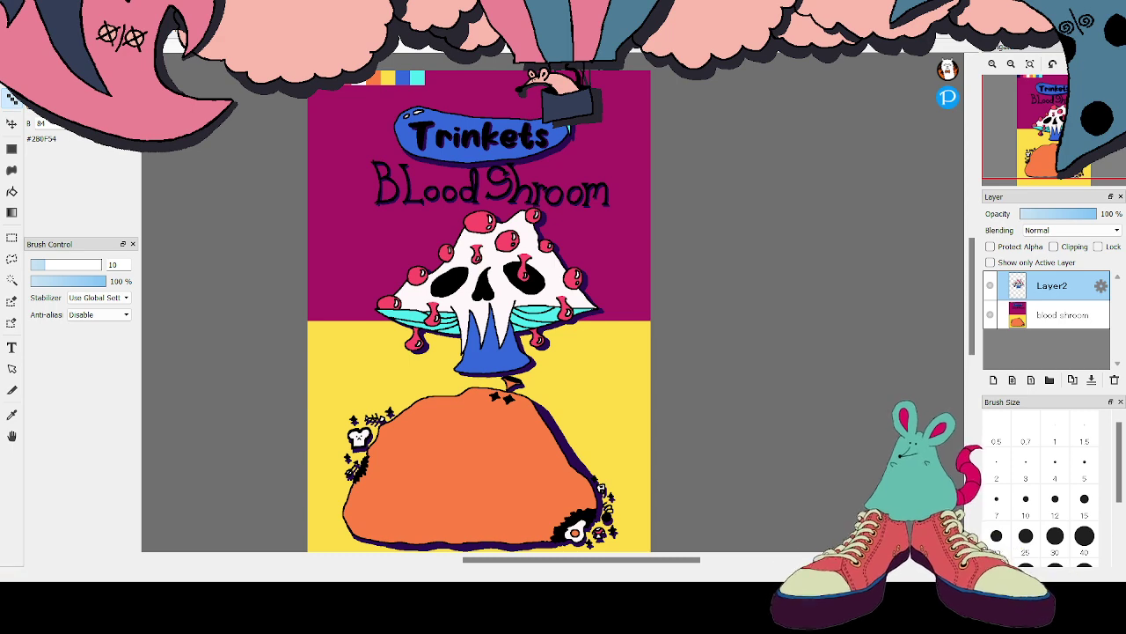
pyautogui.moveTo(1037, 92); pyautogui.dragTo(1057, 85)
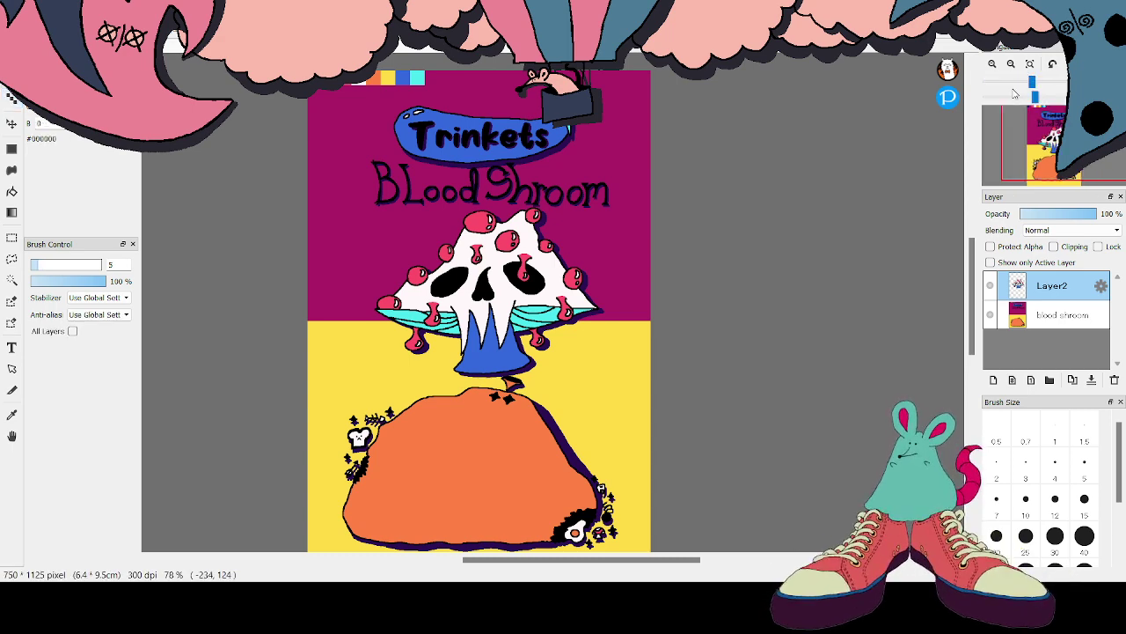
# Close the open tops of the forehead drip and the right eye socket's drip with black #000000 outlines
pyautogui.hotkey('ctrl', '+')
pyautogui.hotkey('ctrl', '+')
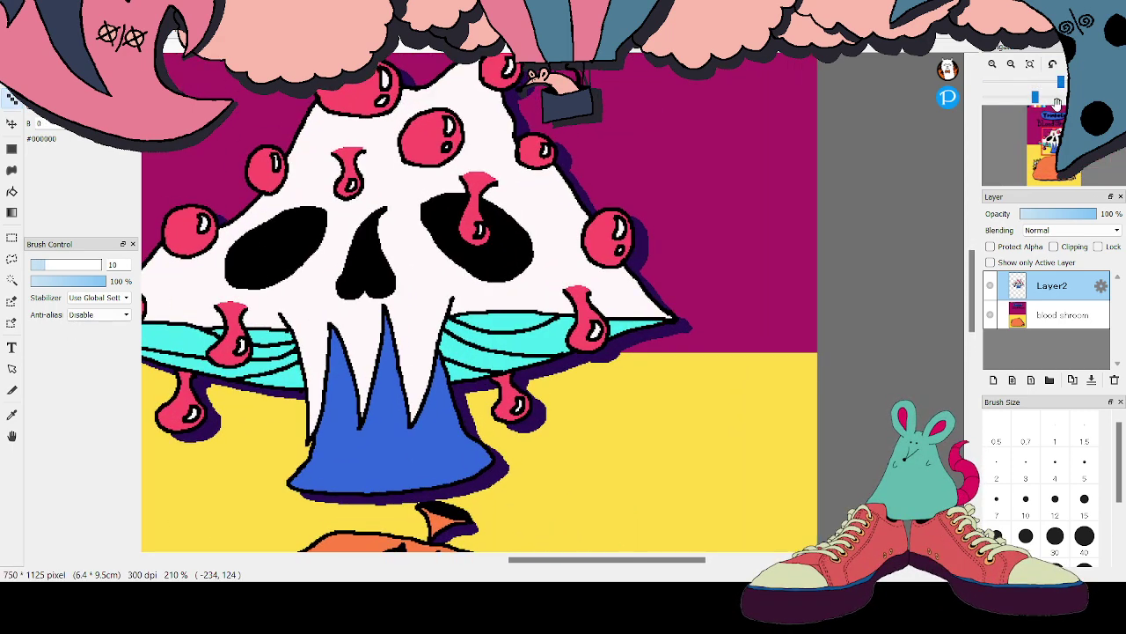
pyautogui.moveTo(1060, 142); pyautogui.dragTo(1053, 138)
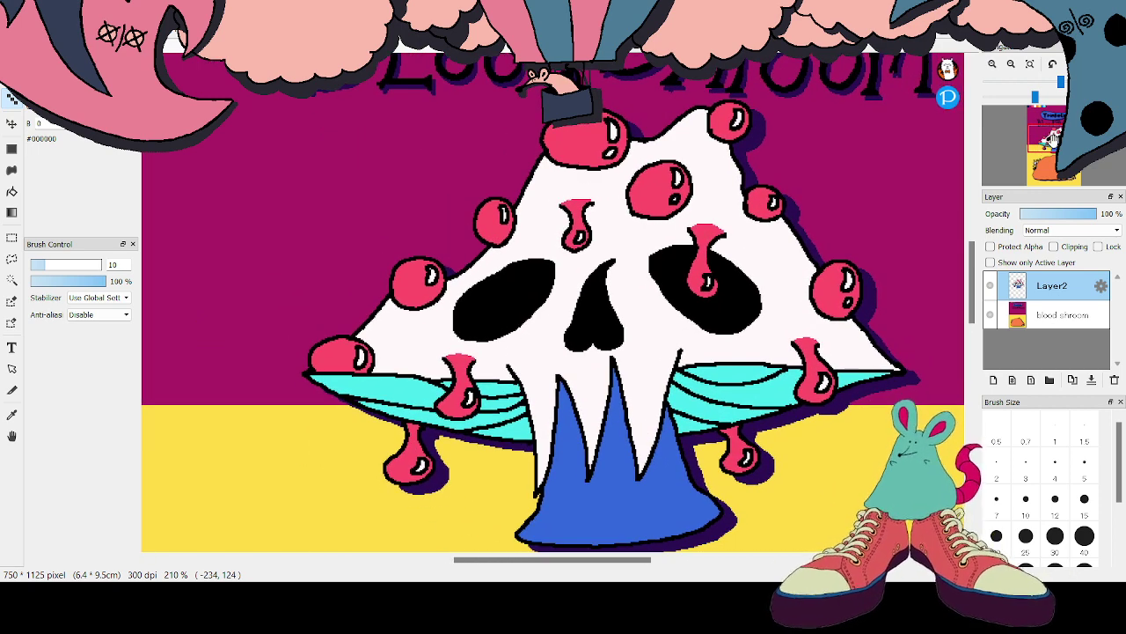
pyautogui.moveTo(1059, 81); pyautogui.dragTo(1091, 81)
pyautogui.scroll(5, 962, 269)
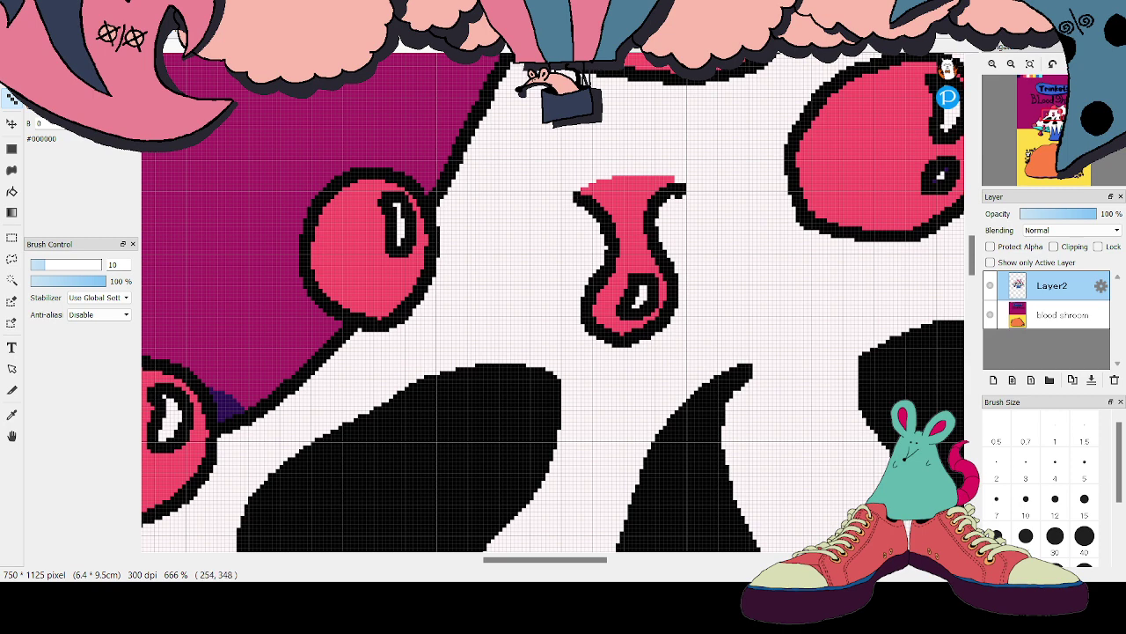
pyautogui.moveTo(572, 195)
pyautogui.mouseDown()
pyautogui.moveTo(616, 168)
pyautogui.moveTo(683, 181)
pyautogui.mouseUp()
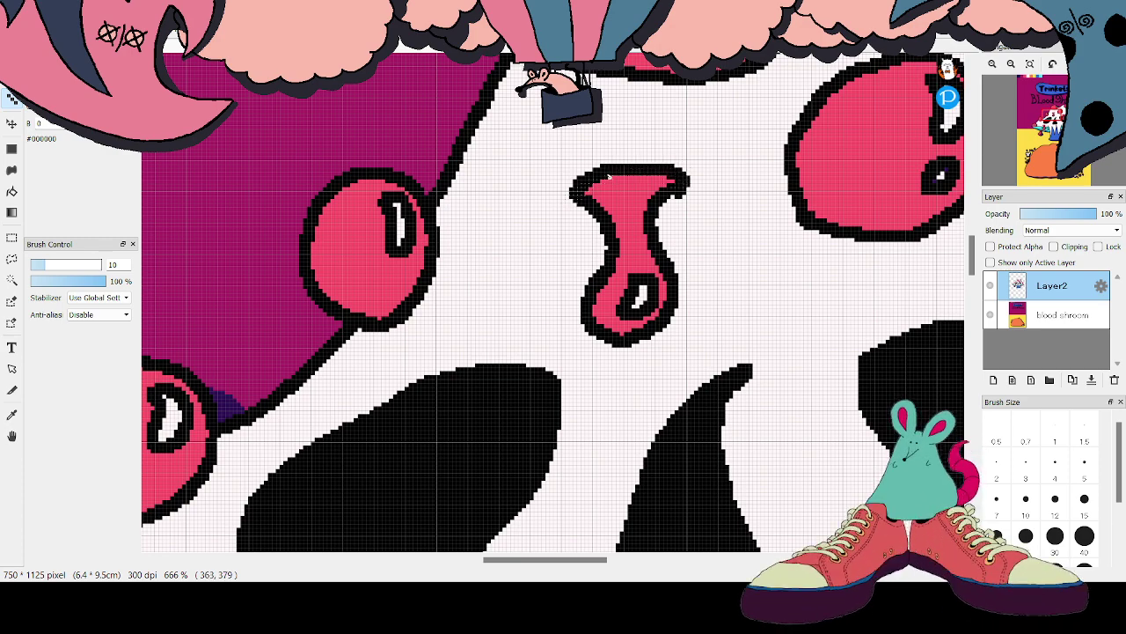
pyautogui.moveTo(540, 561); pyautogui.dragTo(610, 561)
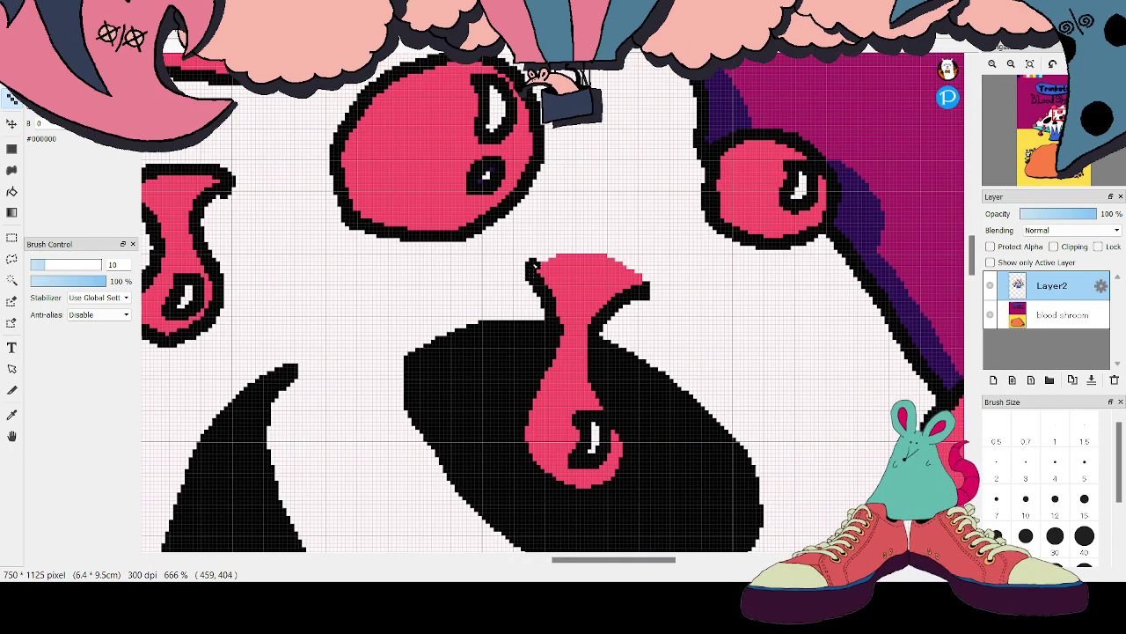
pyautogui.moveTo(543, 255)
pyautogui.mouseDown()
pyautogui.moveTo(612, 257)
pyautogui.moveTo(652, 284)
pyautogui.mouseUp()
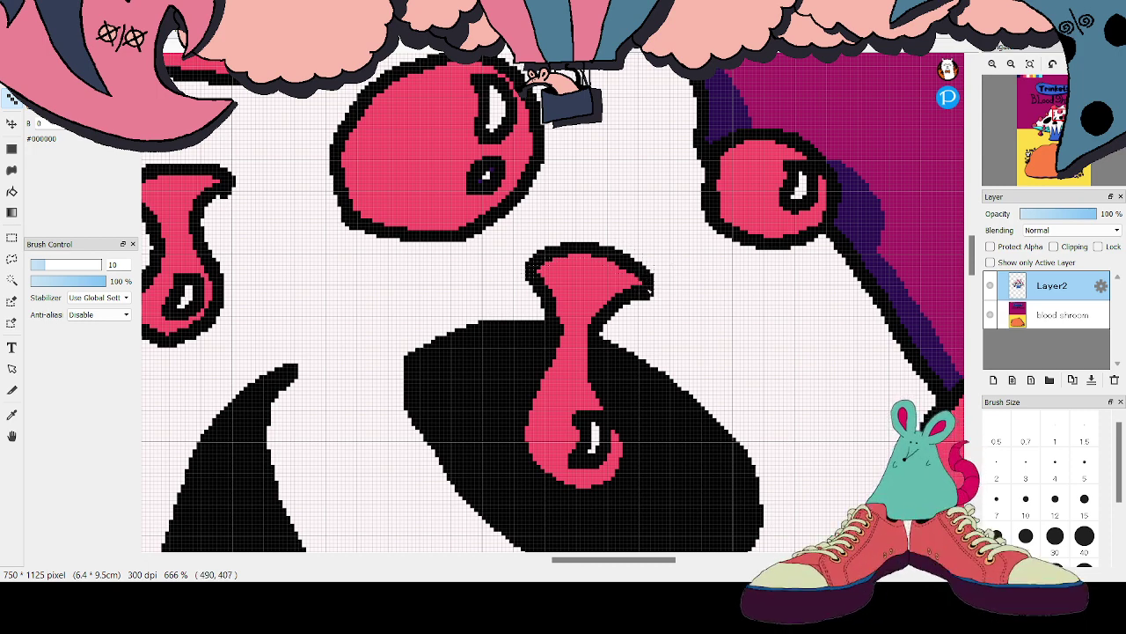
# Outline the open tops of the two drips running over the right and left gills in black #000000
pyautogui.moveTo(972, 253); pyautogui.dragTo(973, 273)
pyautogui.moveTo(633, 563); pyautogui.dragTo(668, 563)
pyautogui.moveTo(633, 336)
pyautogui.mouseDown()
pyautogui.moveTo(688, 325)
pyautogui.moveTo(722, 348)
pyautogui.mouseUp()
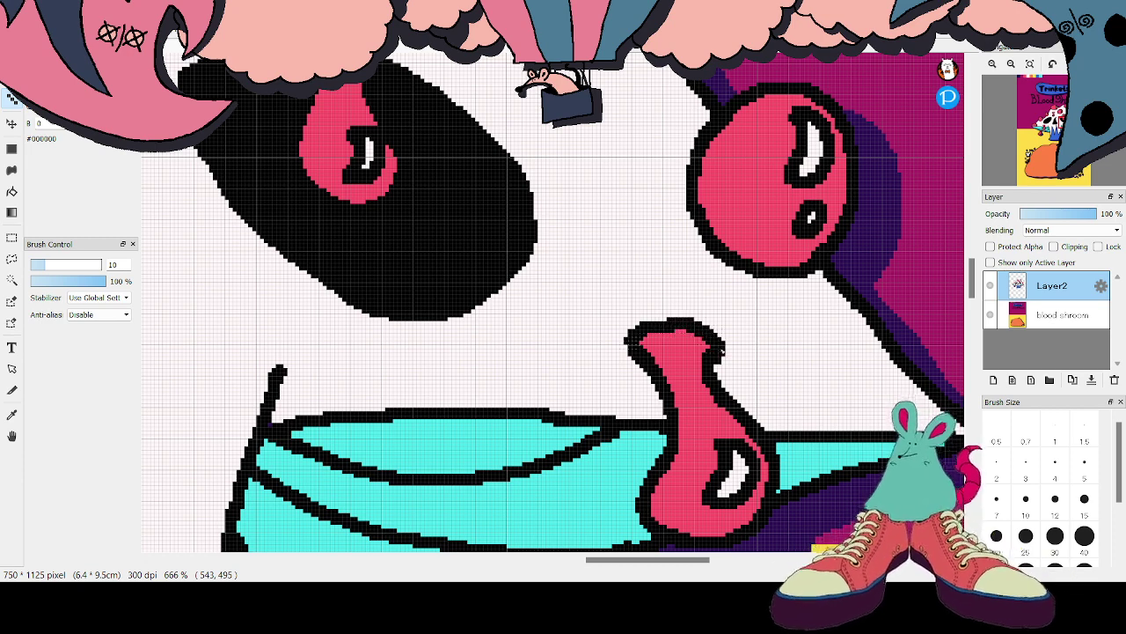
pyautogui.moveTo(965, 287); pyautogui.dragTo(965, 298)
pyautogui.moveTo(652, 564); pyautogui.dragTo(474, 564)
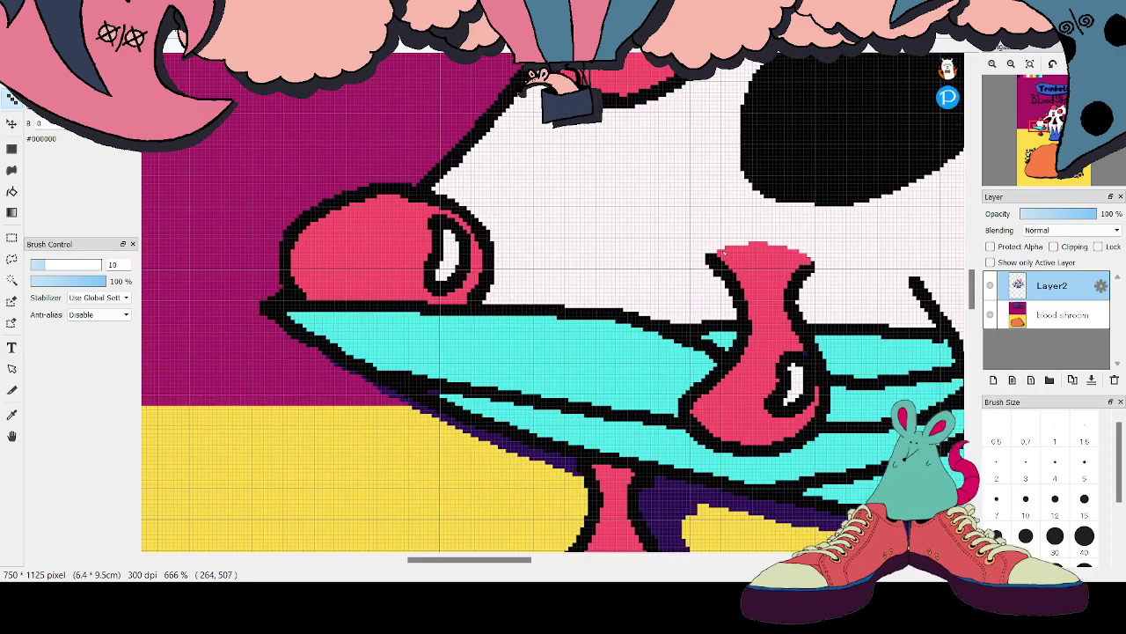
pyautogui.moveTo(709, 251)
pyautogui.mouseDown()
pyautogui.moveTo(772, 237)
pyautogui.moveTo(823, 264)
pyautogui.mouseUp()
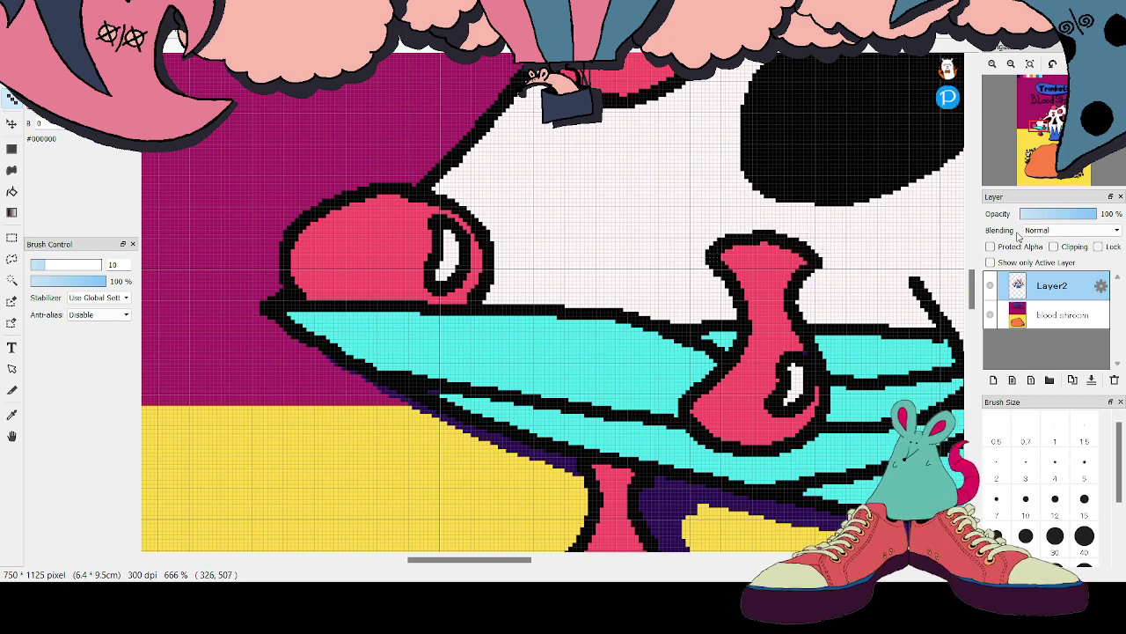
# Fill the forehead drip, the right eye socket's drip and the drip over the right gills with the cap's white #FFF7F8
pyautogui.scroll(-5, 677, 526)
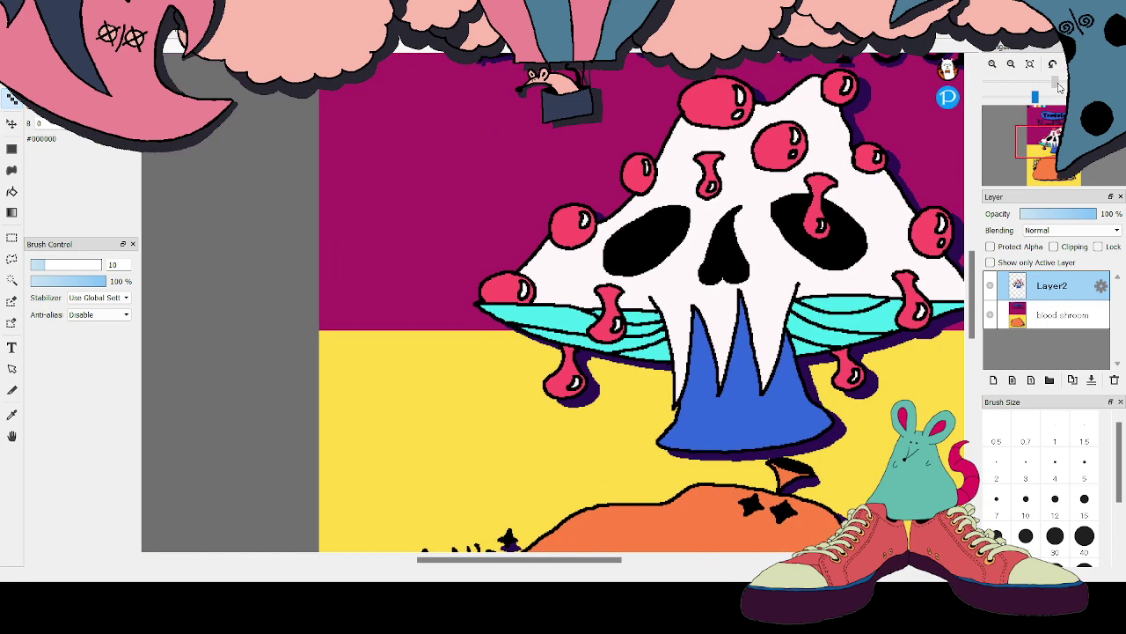
pyautogui.hscroll(3, 673, 528)
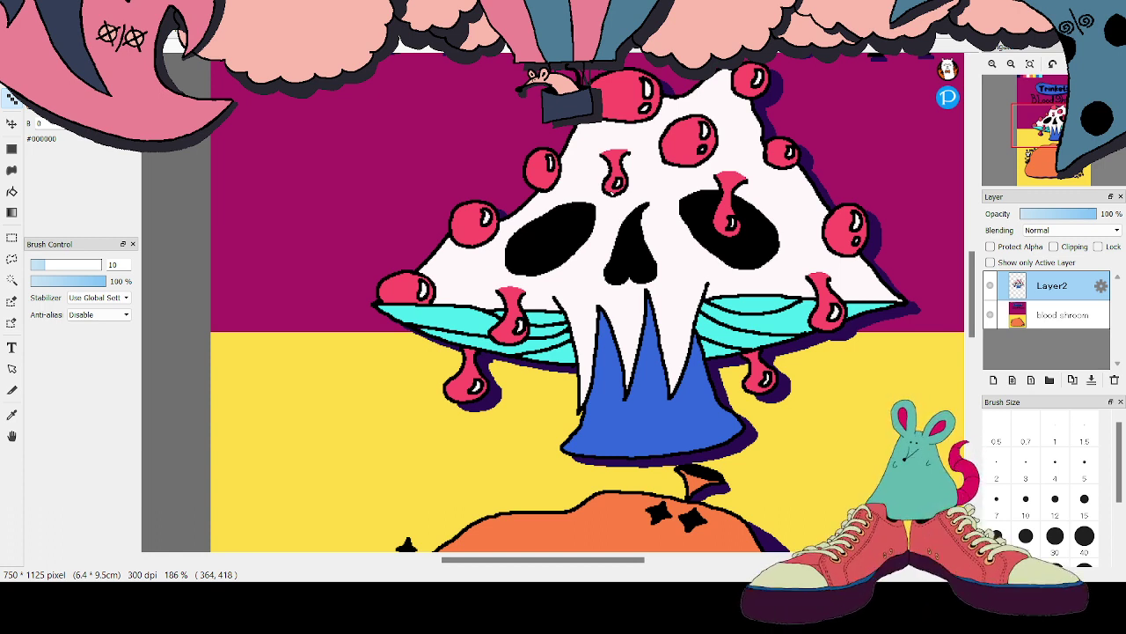
pyautogui.keyDown('alt'); pyautogui.click(588, 173); pyautogui.keyUp('alt')
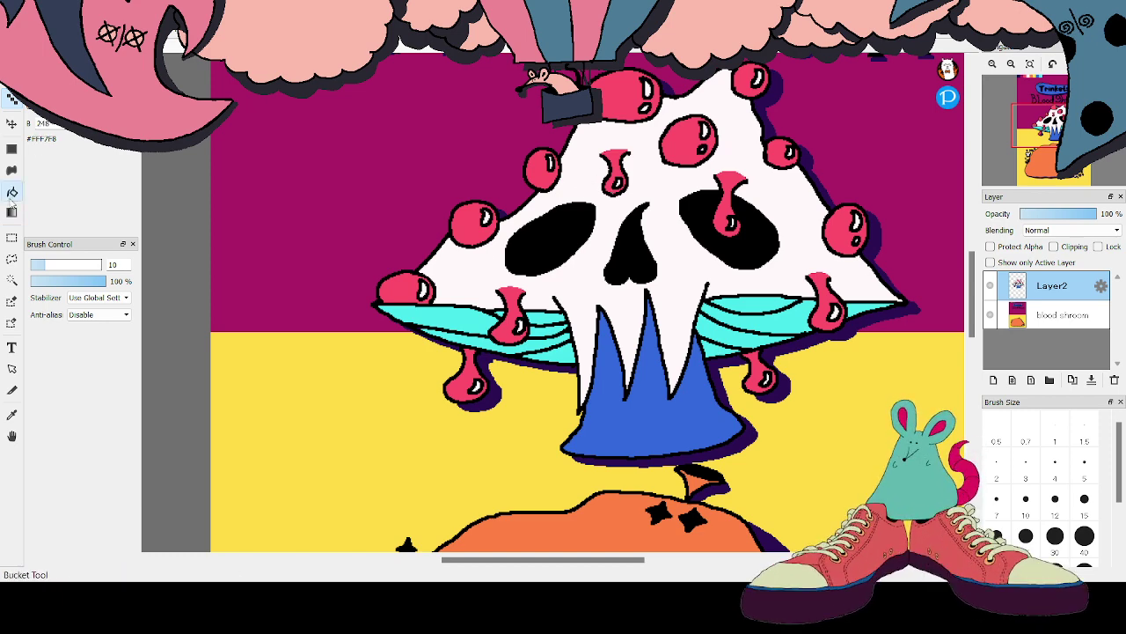
pyautogui.click(12, 192)
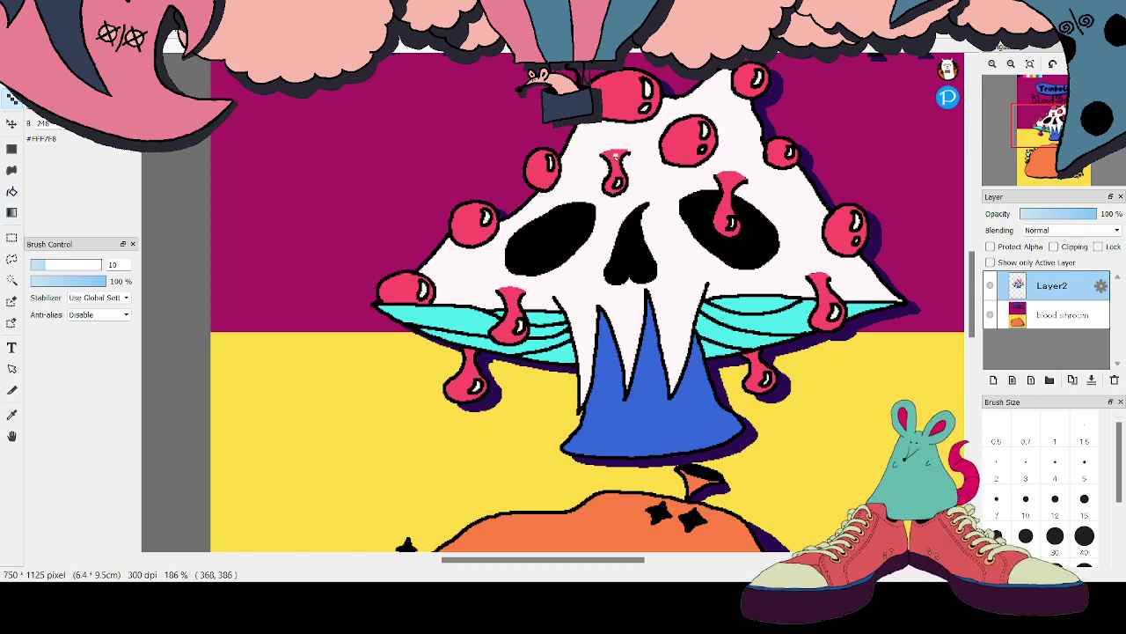
pyautogui.click(11, 192)
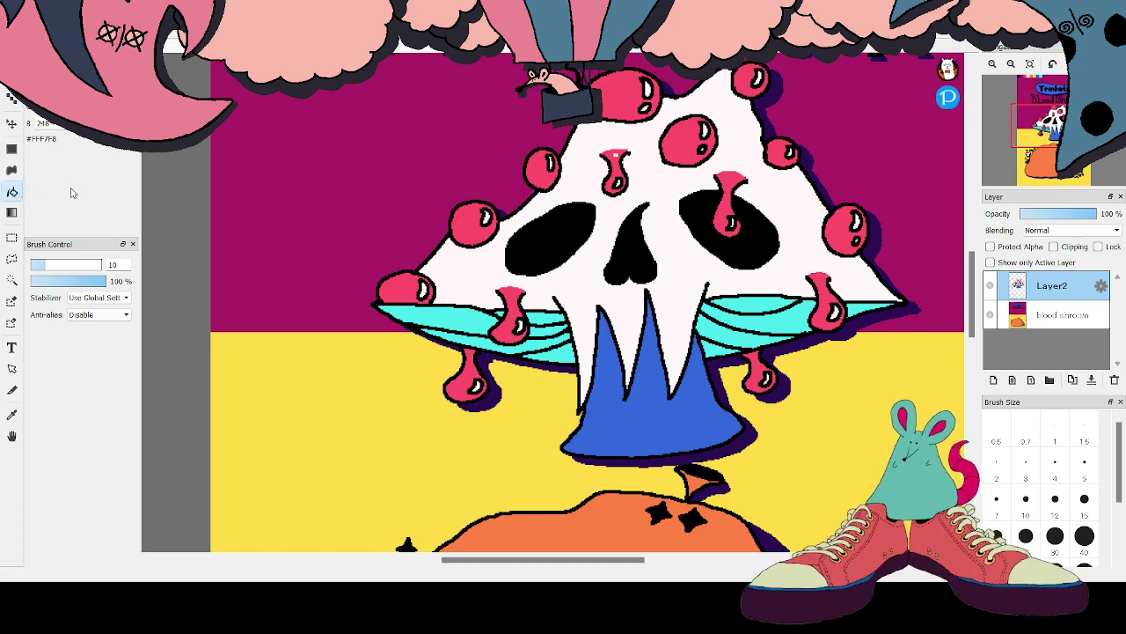
pyautogui.click(615, 165)
pyautogui.click(618, 176)
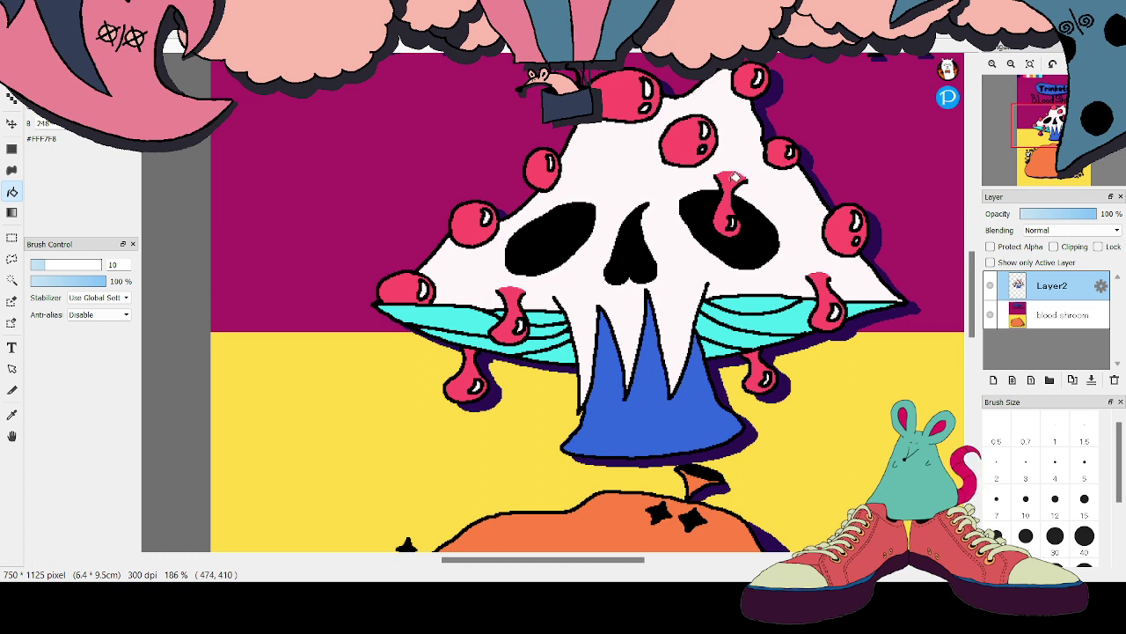
pyautogui.click(725, 175)
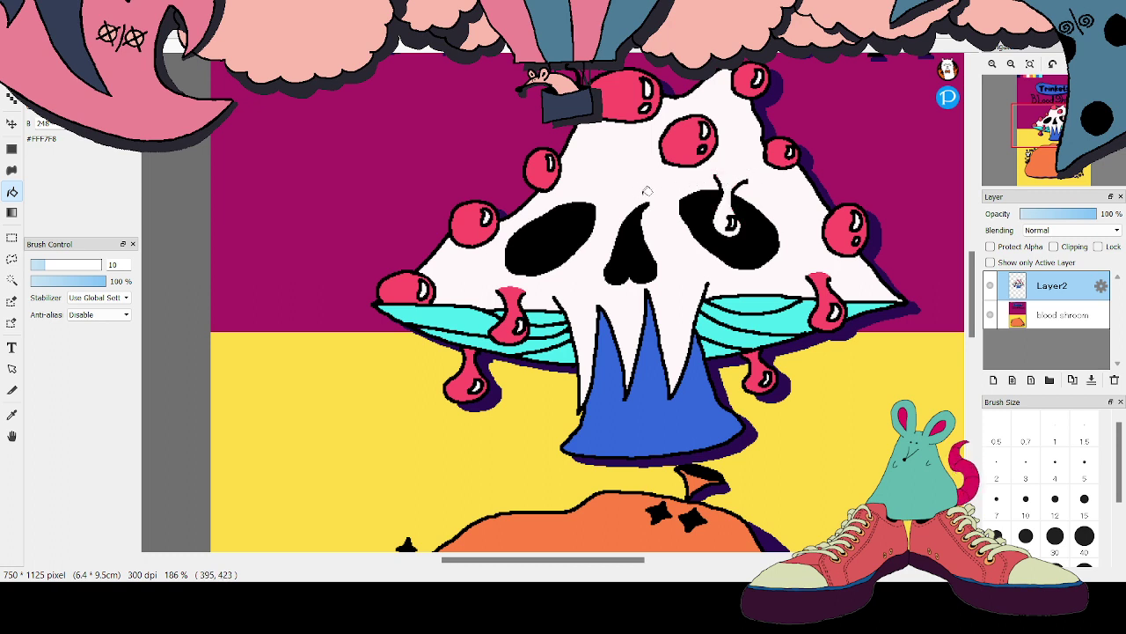
pyautogui.click(823, 276)
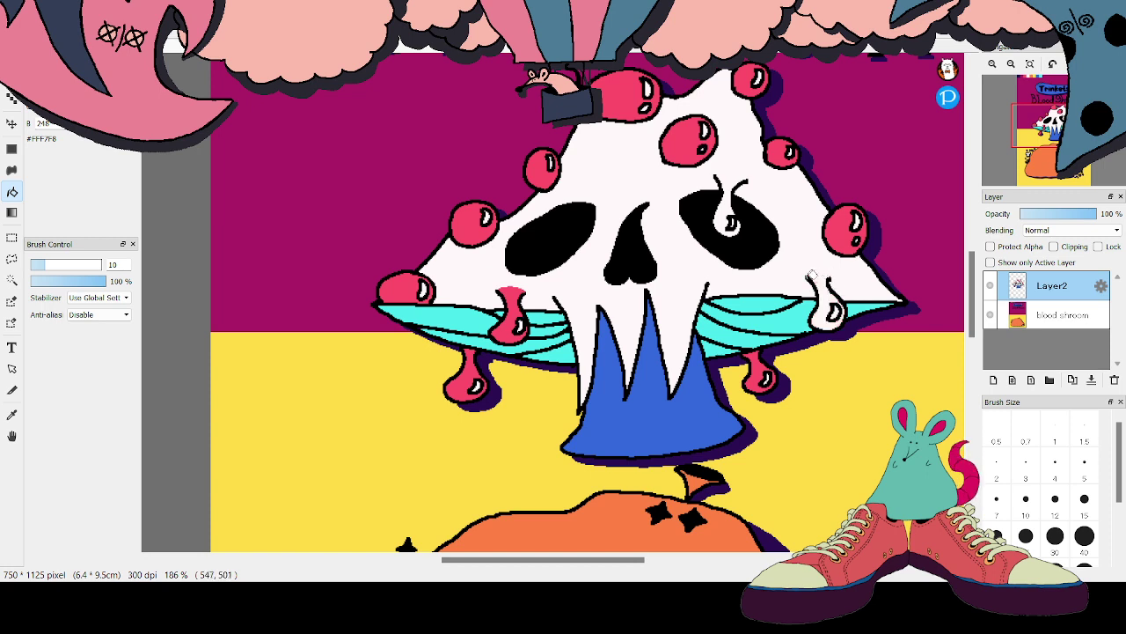
# Paint away the drip's outlines above the right eye socket and cover its remains inside the socket with black #000000
pyautogui.click(13, 100)
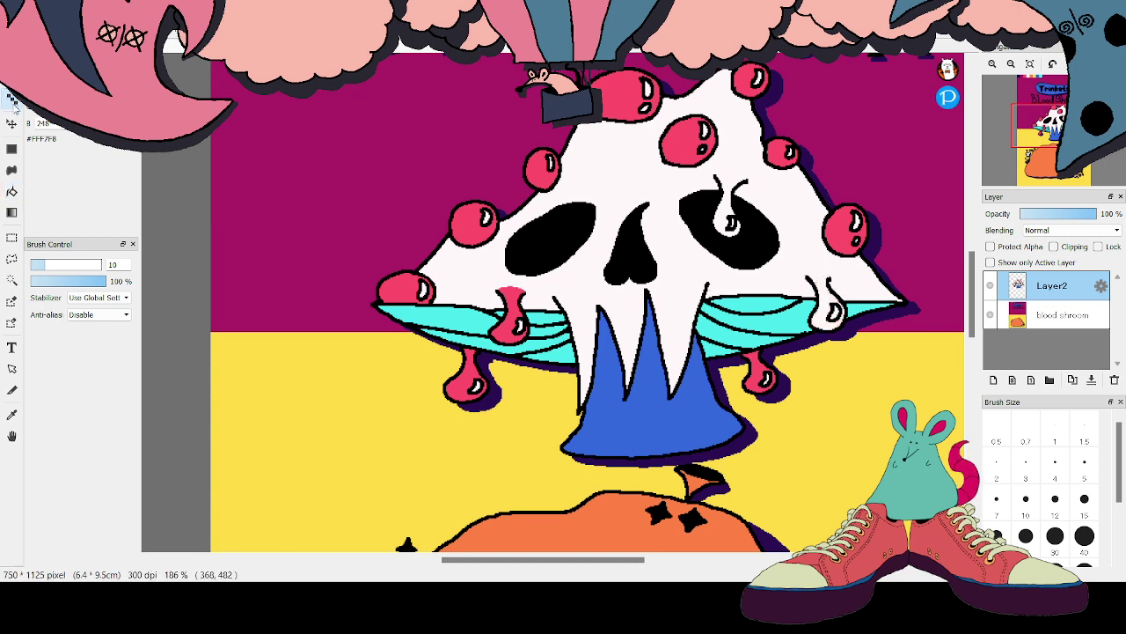
pyautogui.scroll(1, 1056, 84)
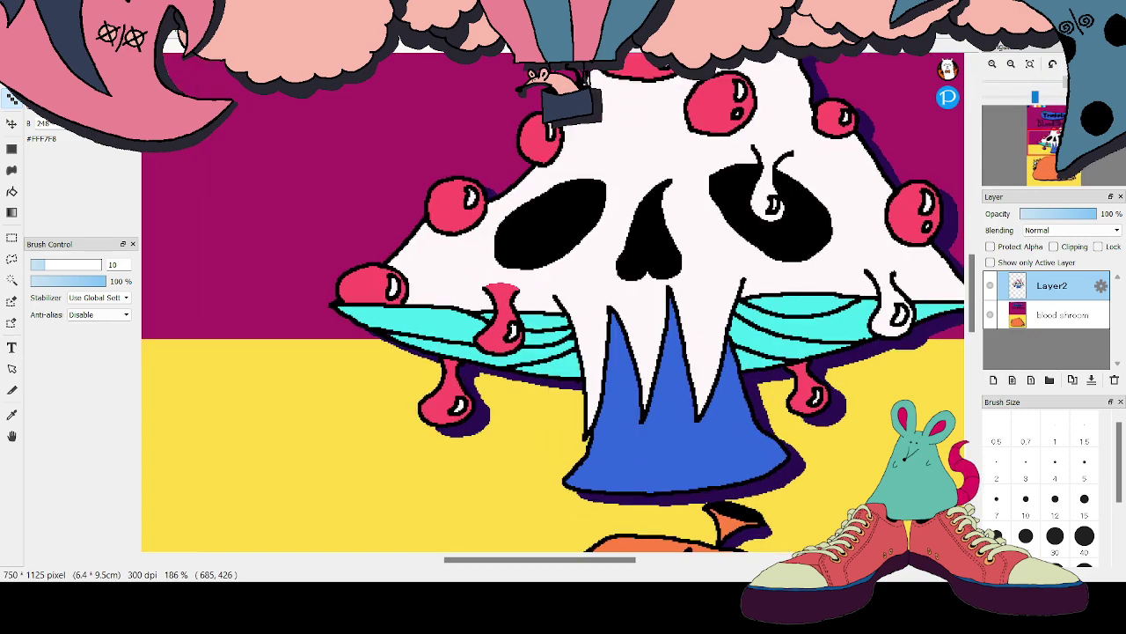
pyautogui.scroll(3, 1049, 139)
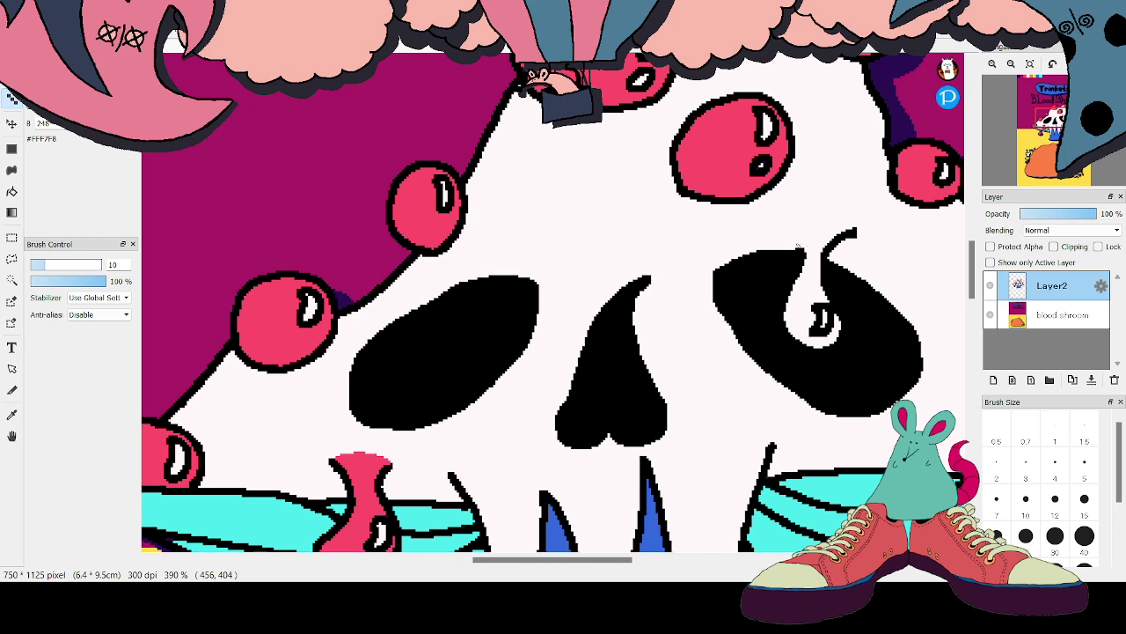
pyautogui.hotkey('ctrl', 'z')
pyautogui.hotkey('ctrl', 'z')
pyautogui.keyDown('alt'); pyautogui.click(778, 296); pyautogui.keyUp('alt')
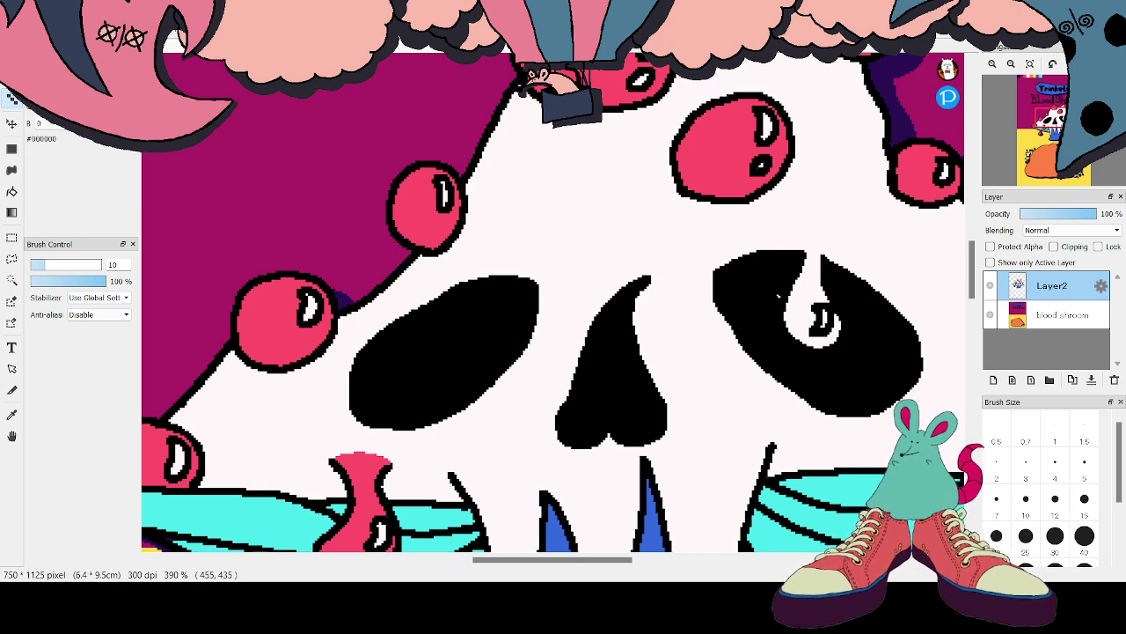
pyautogui.moveTo(778, 297)
pyautogui.mouseDown()
pyautogui.moveTo(805, 316)
pyautogui.moveTo(796, 298)
pyautogui.moveTo(810, 344)
pyautogui.moveTo(798, 321)
pyautogui.moveTo(752, 328)
pyautogui.moveTo(823, 274)
pyautogui.moveTo(801, 305)
pyautogui.moveTo(814, 269)
pyautogui.mouseUp()
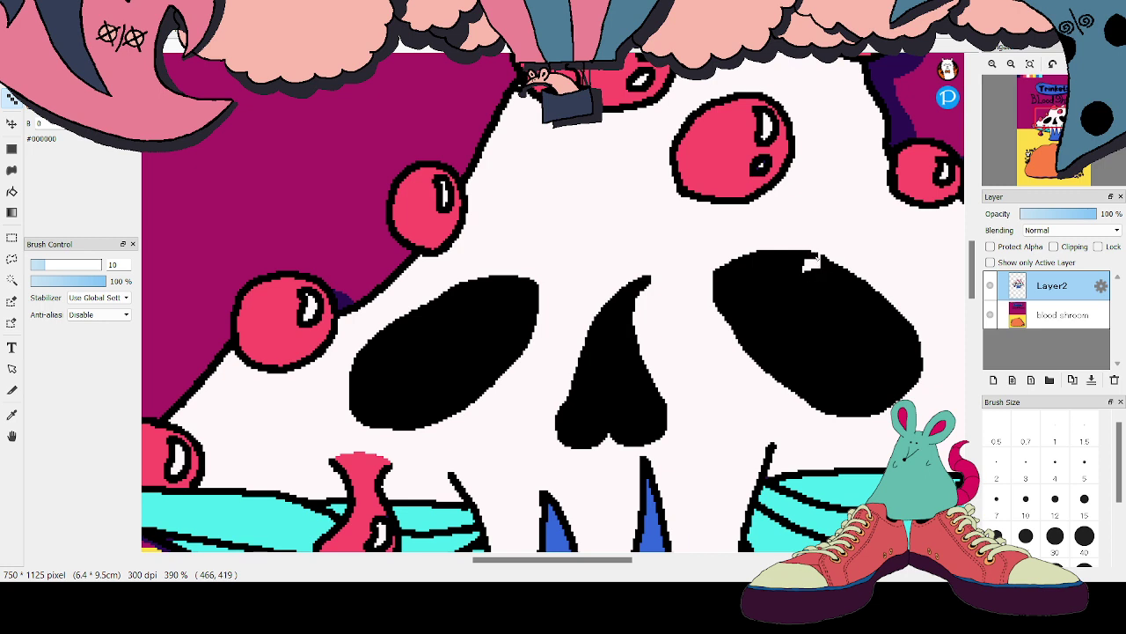
pyautogui.moveTo(819, 262); pyautogui.dragTo(805, 275)
# Cover the right gill drip's upper outlines with white #FFF7F8 and reconnect the cap's lower edge in black #000000
pyautogui.moveTo(551, 560); pyautogui.dragTo(584, 560)
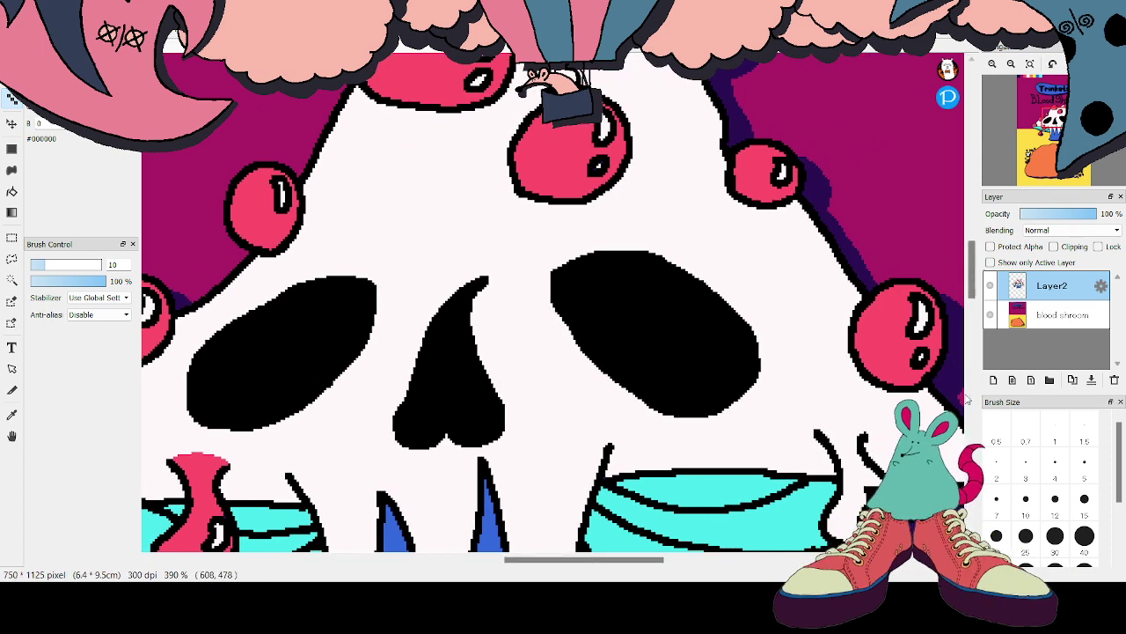
pyautogui.keyDown('alt'); pyautogui.click(810, 382); pyautogui.keyUp('alt')
pyautogui.moveTo(647, 560); pyautogui.dragTo(673, 560)
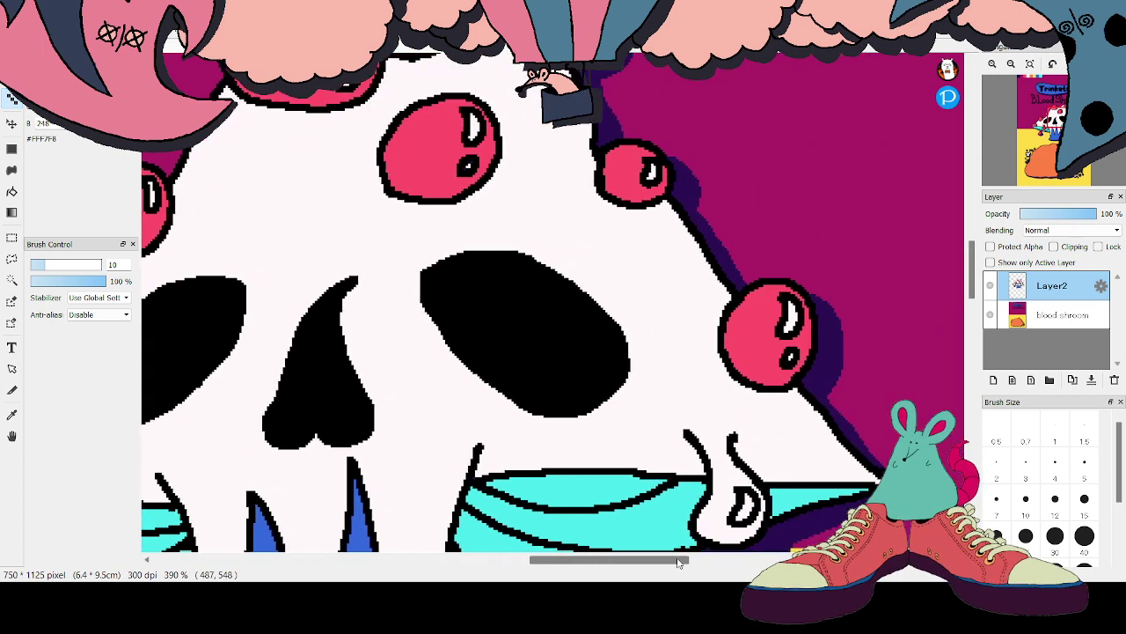
pyautogui.moveTo(703, 441)
pyautogui.mouseDown()
pyautogui.moveTo(748, 438)
pyautogui.moveTo(731, 456)
pyautogui.mouseUp()
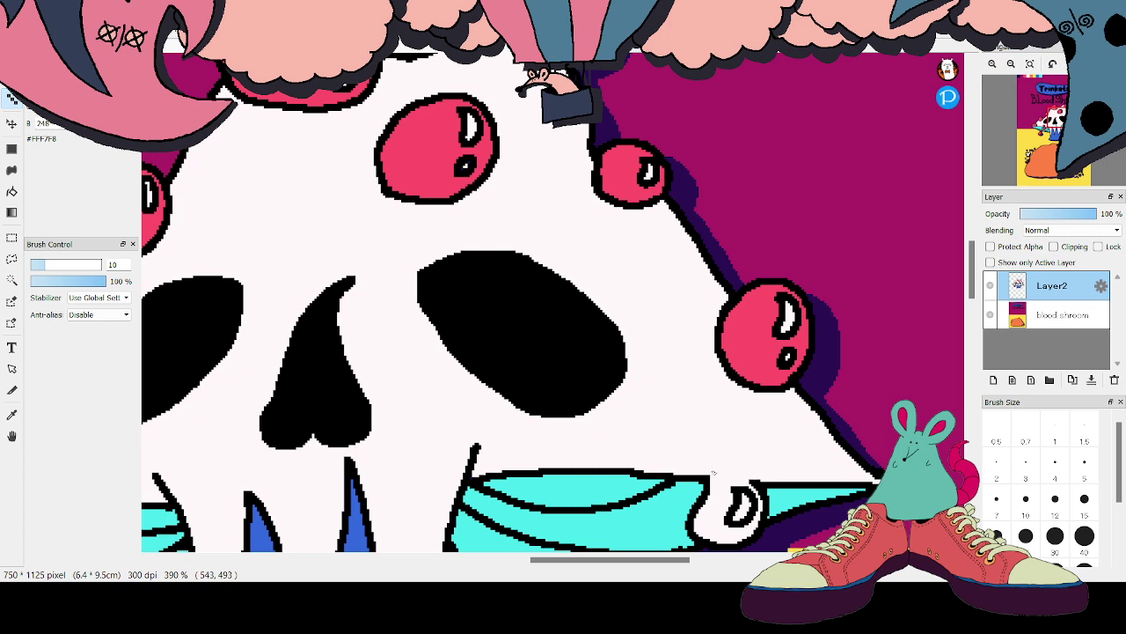
pyautogui.press('x')
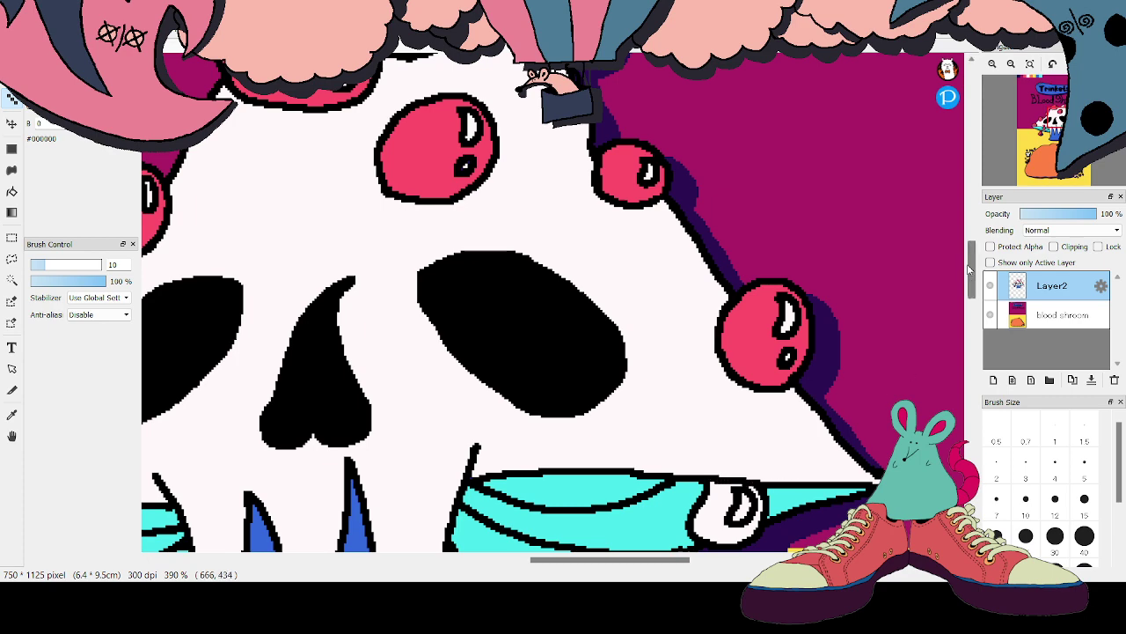
# Recolor the right gill drip and its highlight in turquoise #49E7EC, painting over the highlight's black outline
pyautogui.scroll(-3, 974, 282)
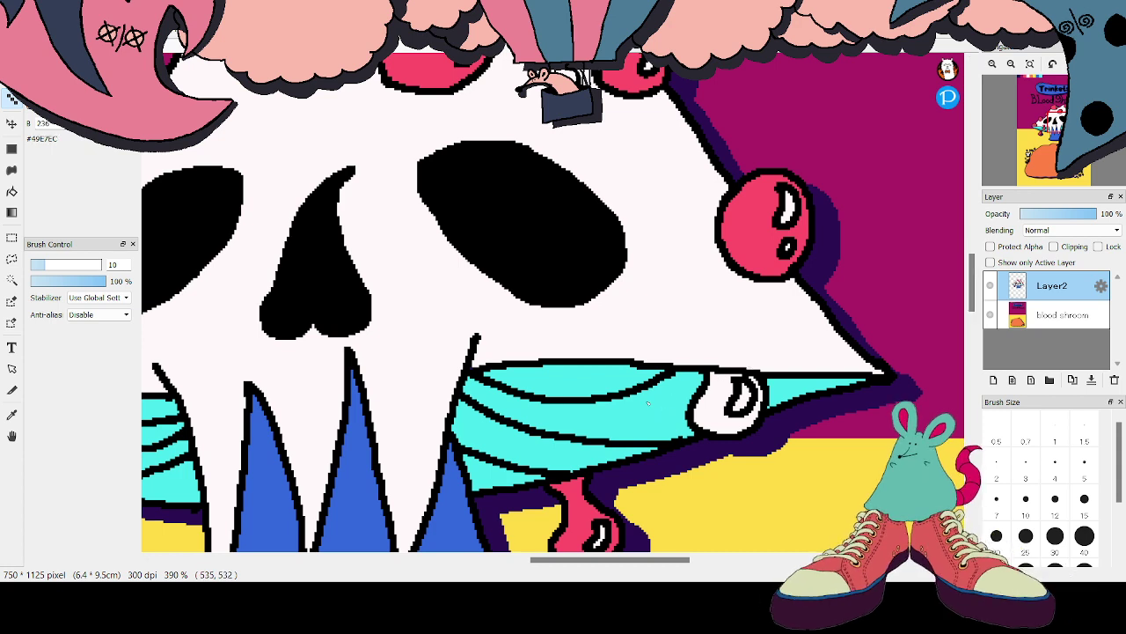
pyautogui.click(12, 194)
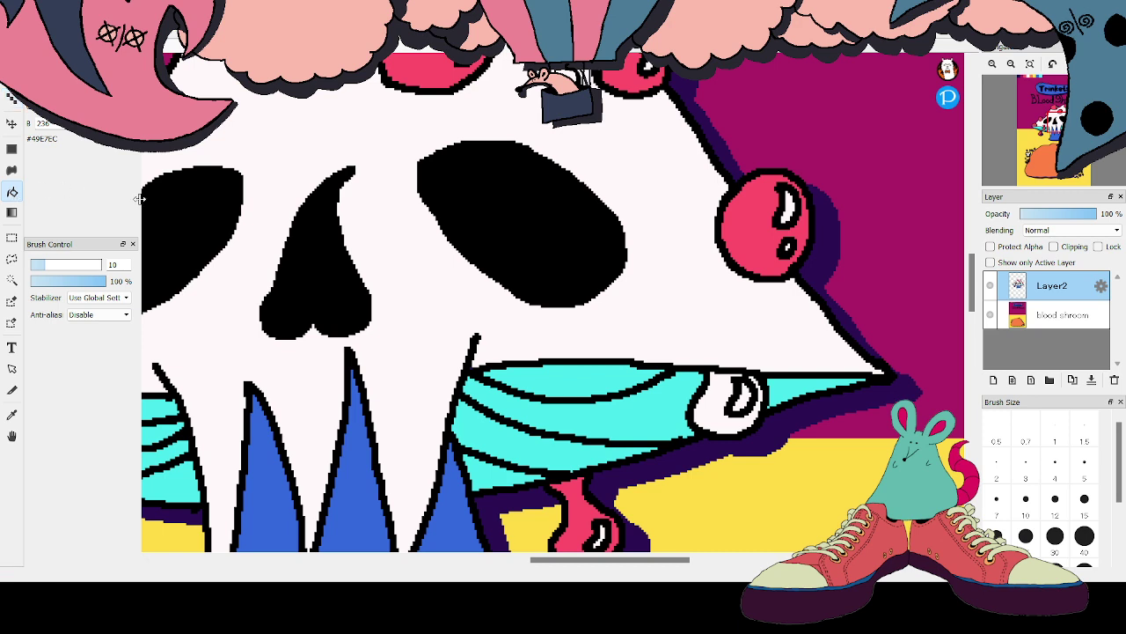
pyautogui.click(717, 403)
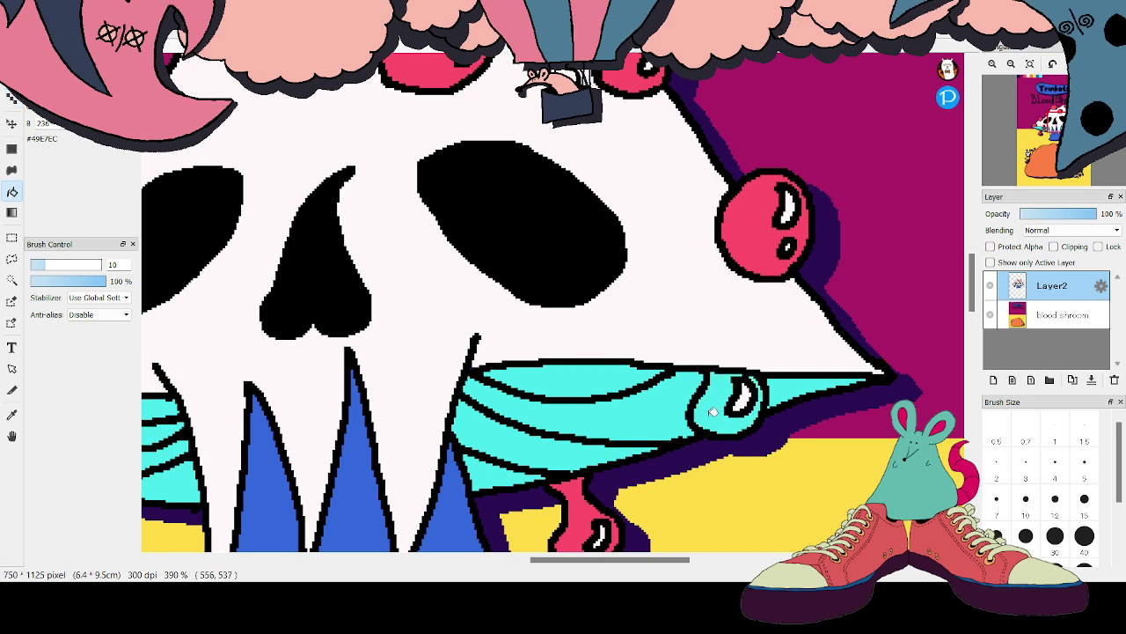
pyautogui.click(742, 393)
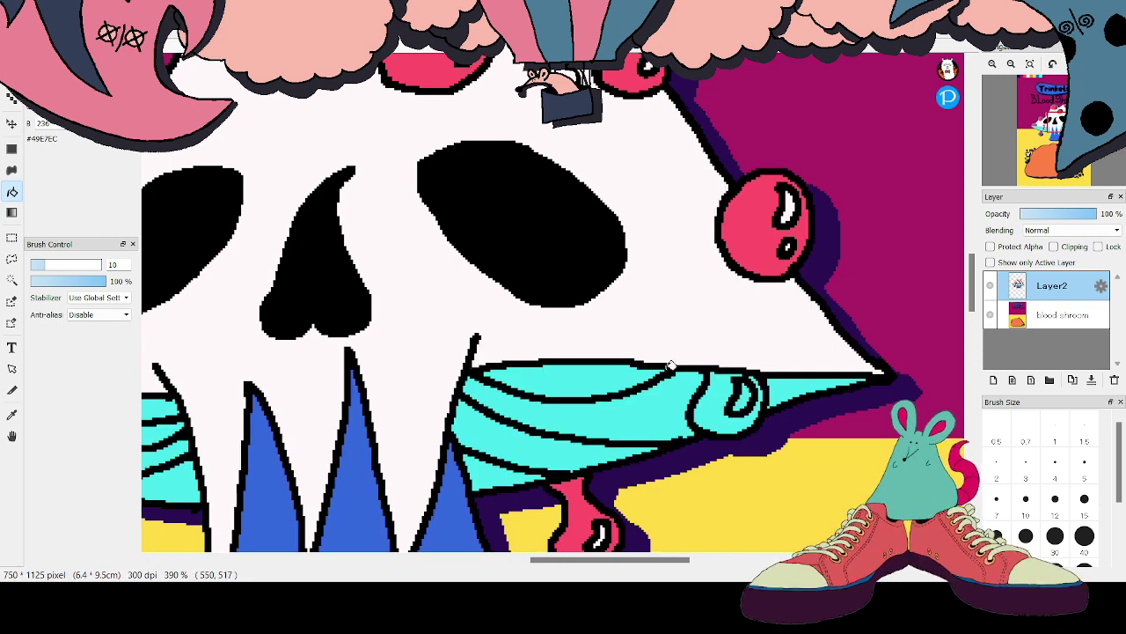
pyautogui.click(12, 98)
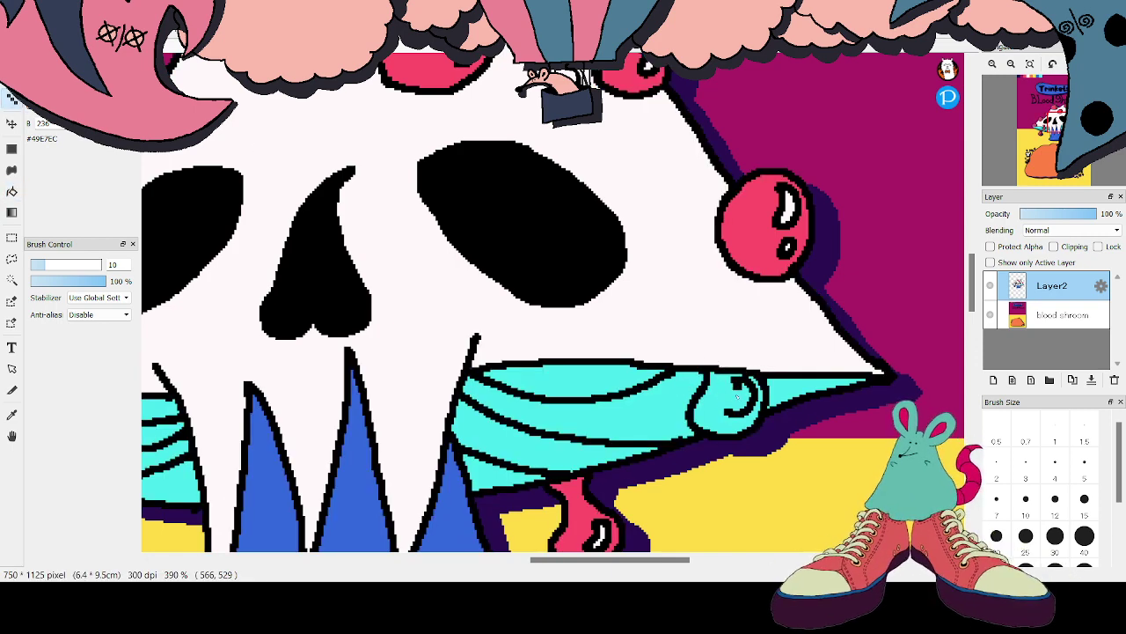
pyautogui.click(737, 385)
pyautogui.moveTo(724, 414); pyautogui.dragTo(750, 406)
pyautogui.hotkey('ctrl', 'z')
pyautogui.hotkey('ctrl', 'z')
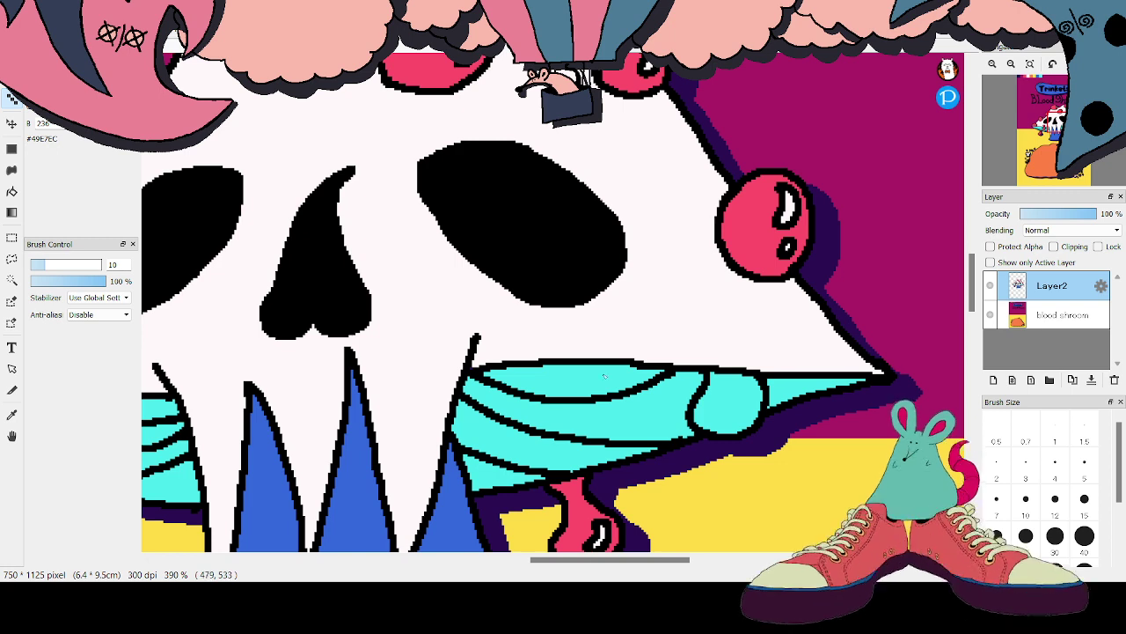
# Remove the drip's remaining outlines from the right gills, restoring the black lower edge, the dark purple shadow and the turquoise #49E7EC surface
pyautogui.keyDown('alt'); pyautogui.click(643, 461); pyautogui.keyUp('alt')
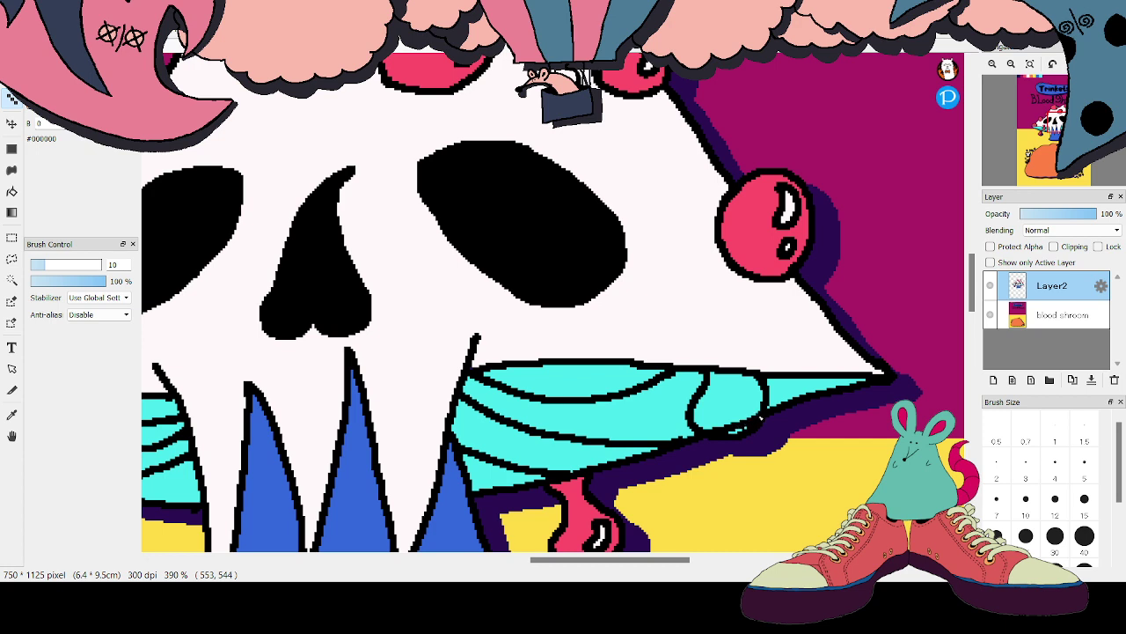
pyautogui.keyDown('alt'); pyautogui.click(759, 440); pyautogui.keyUp('alt')
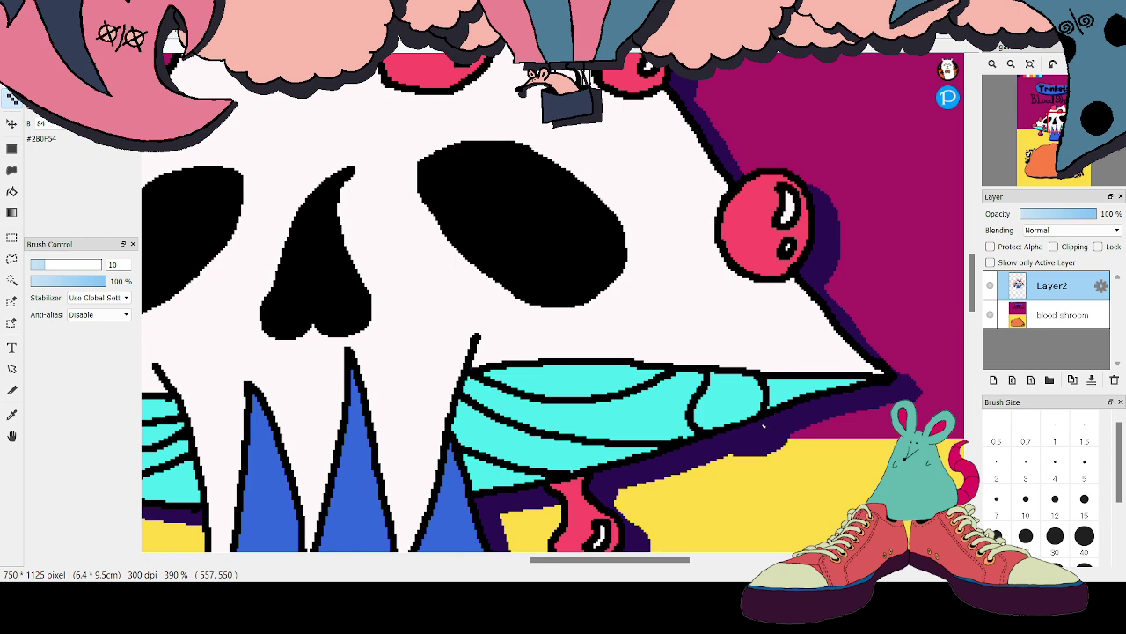
pyautogui.keyDown('alt'); pyautogui.click(718, 434); pyautogui.keyUp('alt')
pyautogui.keyDown('alt'); pyautogui.click(655, 410); pyautogui.keyUp('alt')
pyautogui.moveTo(708, 387); pyautogui.dragTo(695, 405)
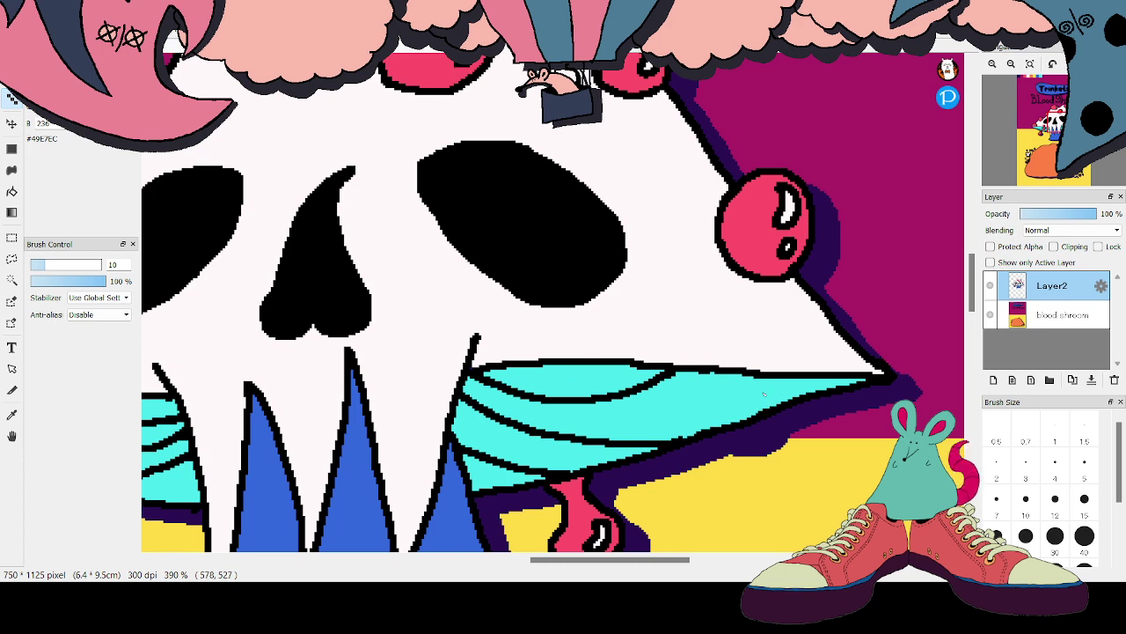
# Erase the part of the left gill drip that overlaps the cap by filling it and its outlines with white #FFF7F8
pyautogui.moveTo(614, 561); pyautogui.dragTo(540, 559)
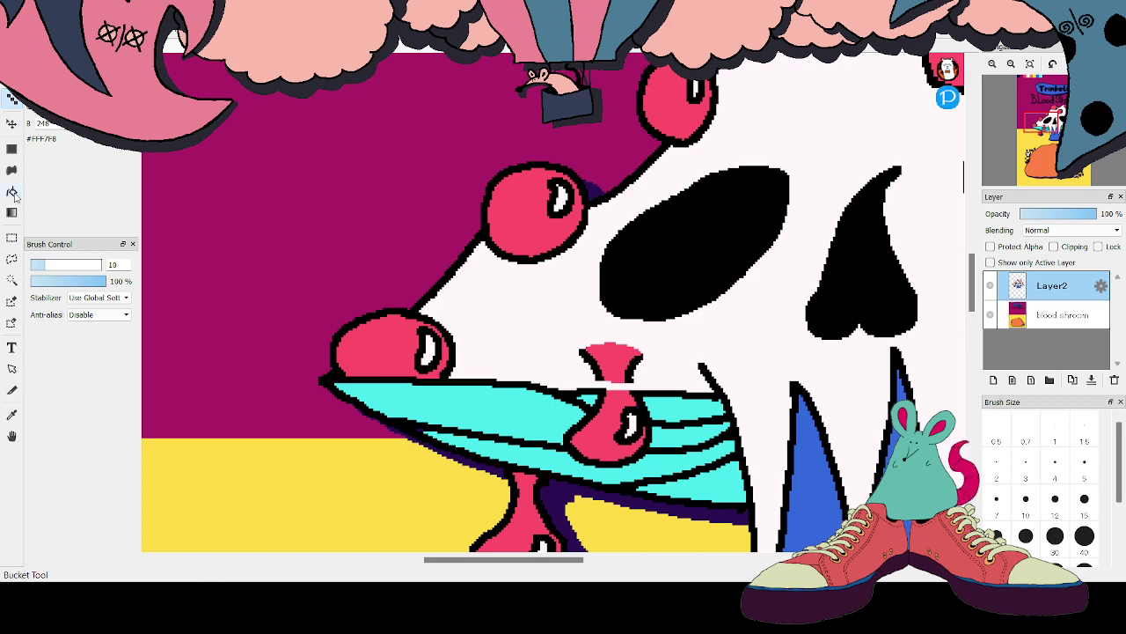
pyautogui.press('g')
pyautogui.click(609, 355)
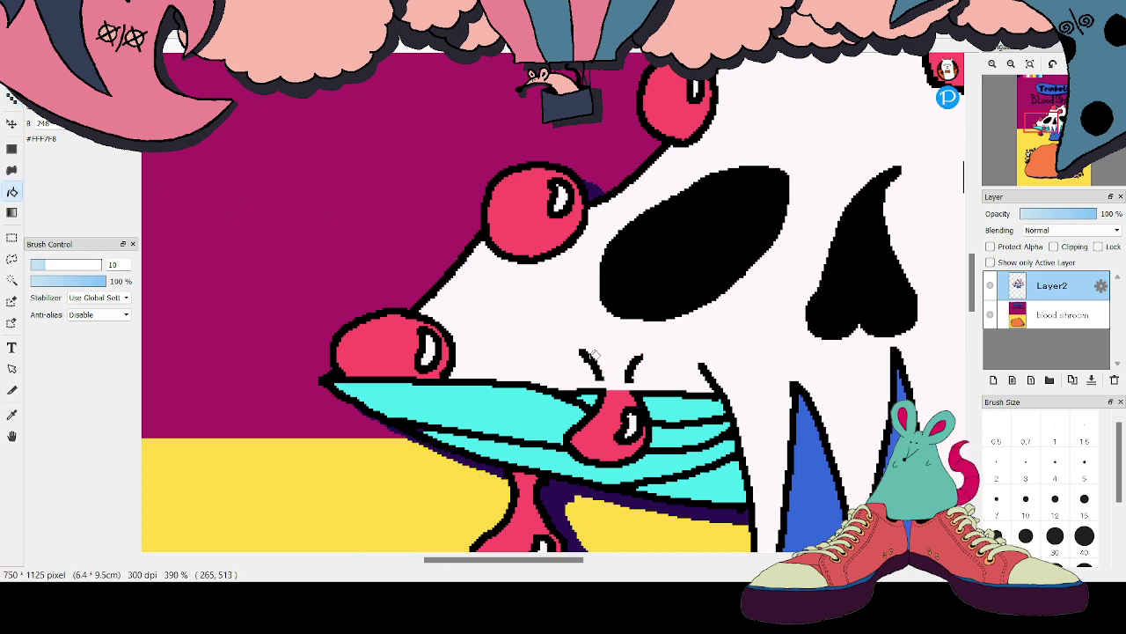
pyautogui.click(592, 360)
pyautogui.click(636, 365)
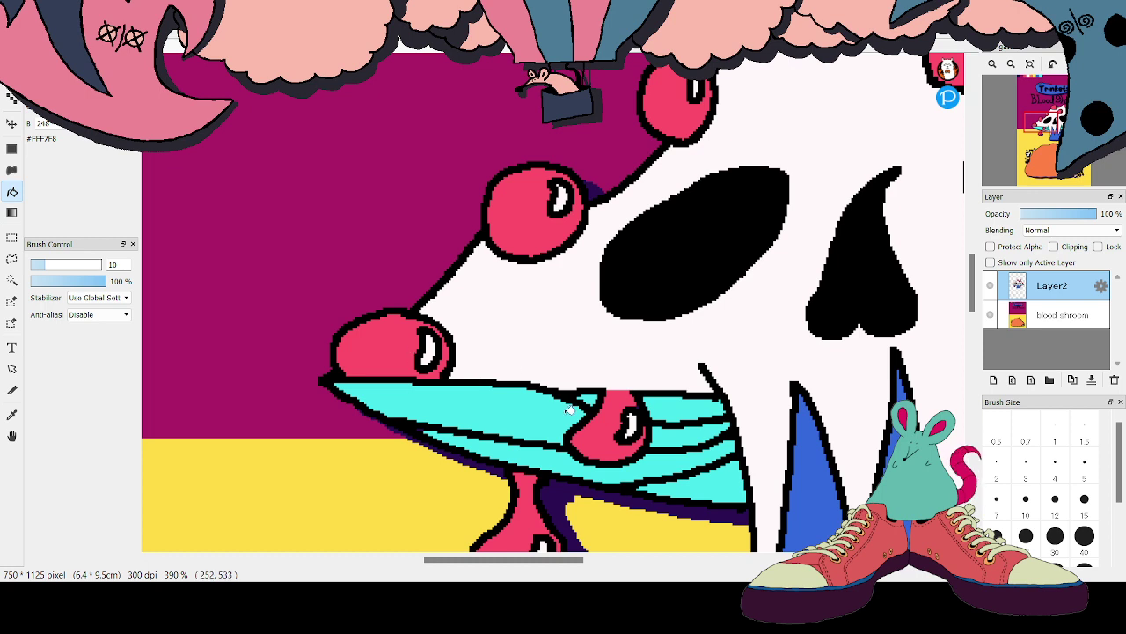
# Fill the rest of the left gill drip with turquoise #49E7EC and paint over its highlight and outlines
pyautogui.click(600, 440)
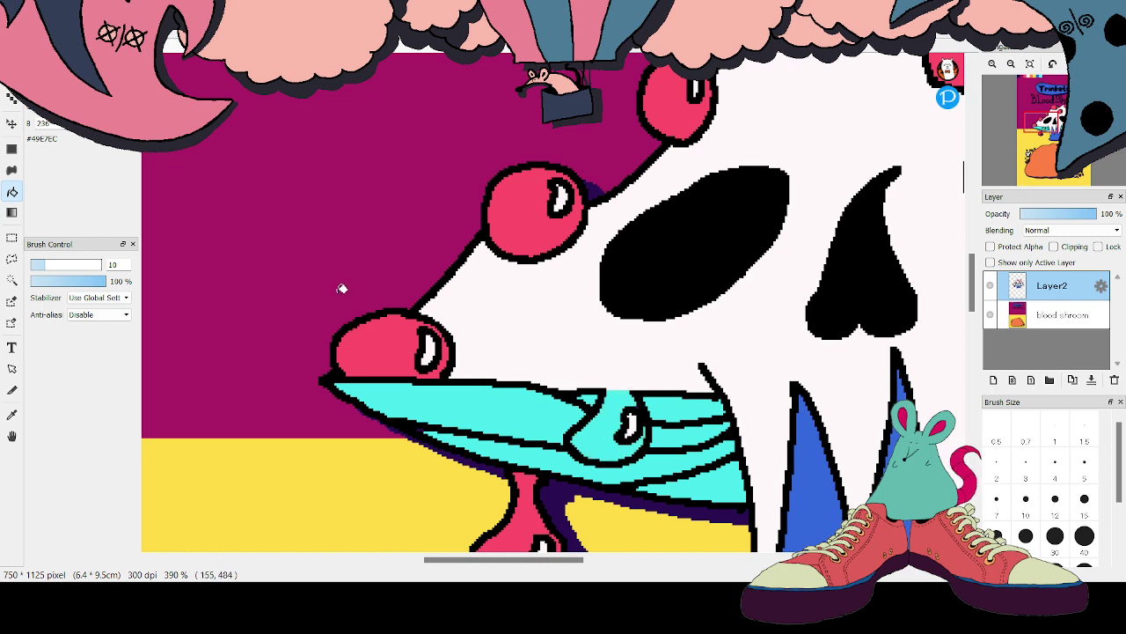
pyautogui.click(12, 99)
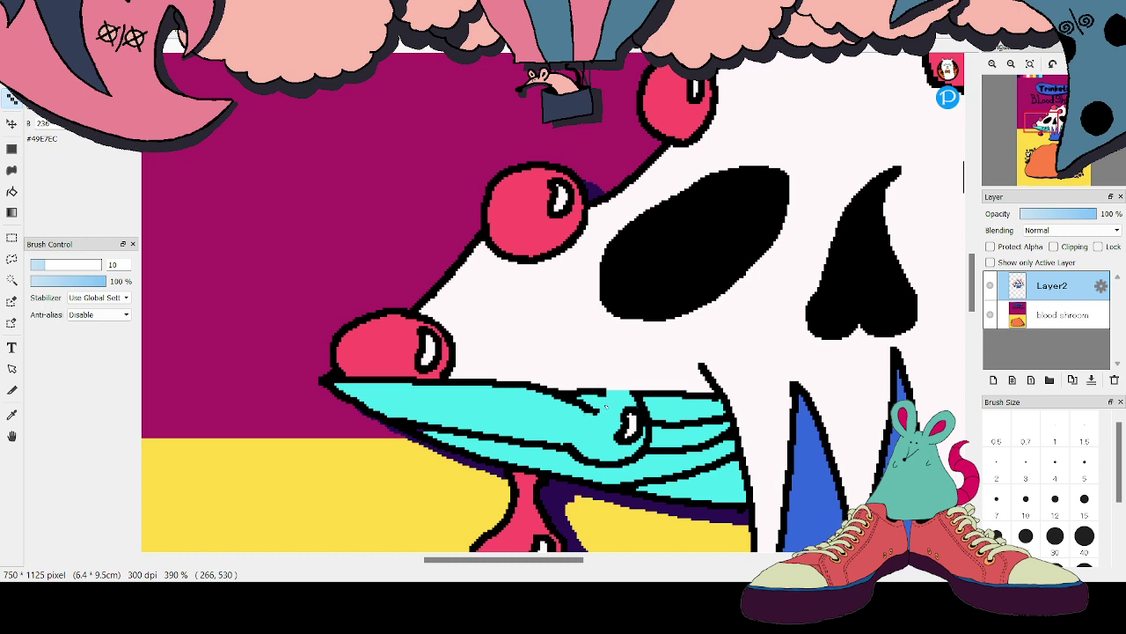
pyautogui.moveTo(630, 415)
pyautogui.mouseDown()
pyautogui.moveTo(634, 436)
pyautogui.moveTo(621, 432)
pyautogui.moveTo(640, 410)
pyautogui.mouseUp()
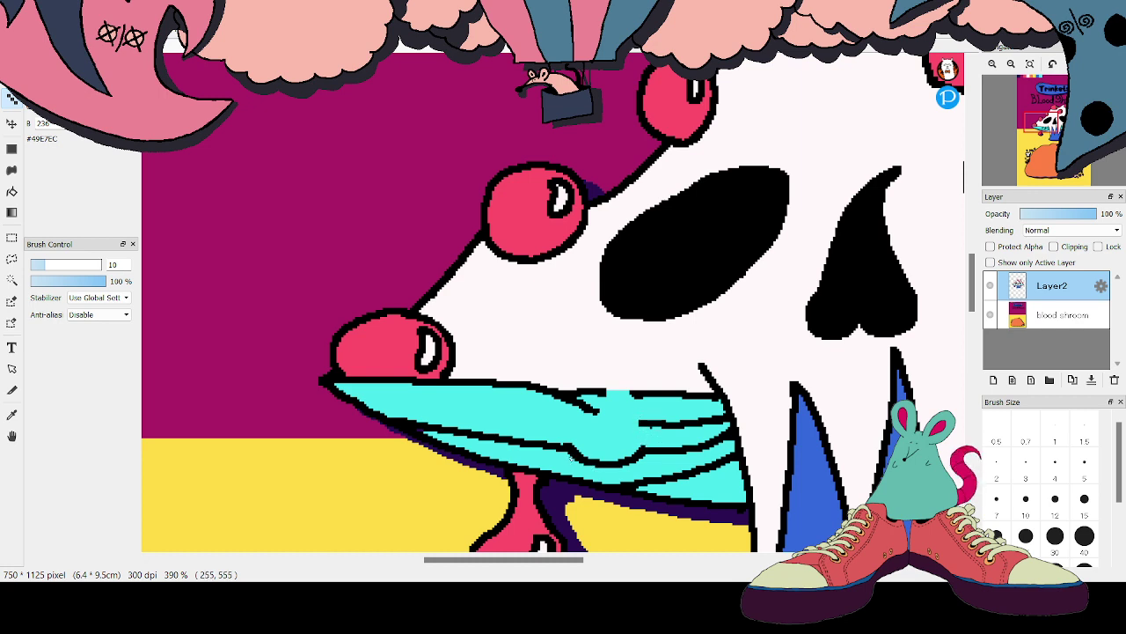
pyautogui.moveTo(568, 460); pyautogui.dragTo(623, 460)
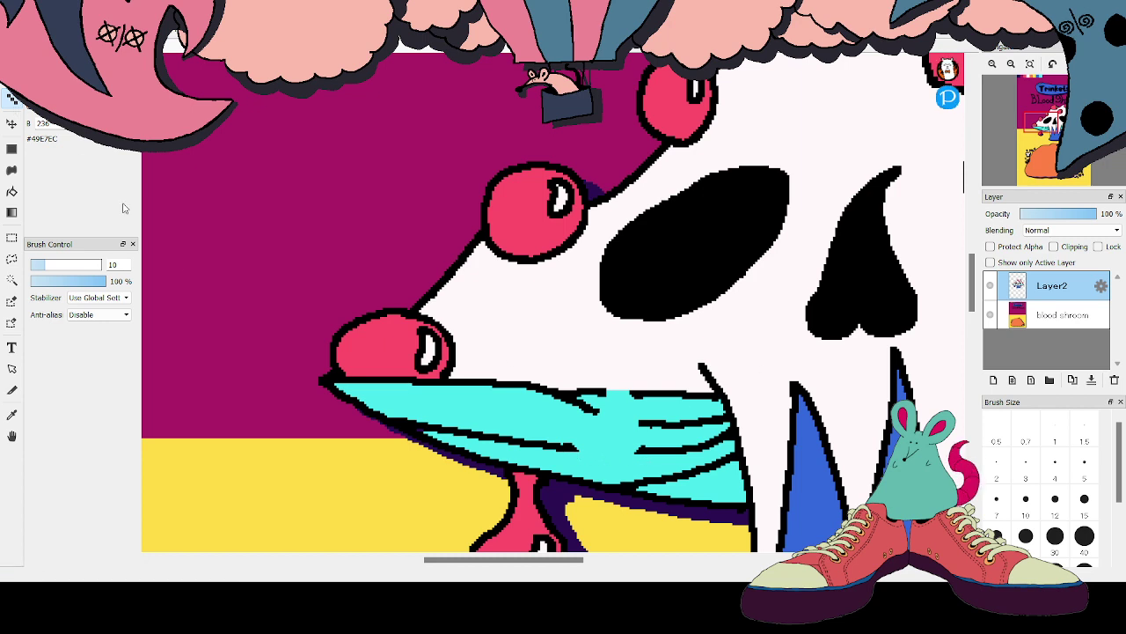
# Reconnect the broken cap edge and fold lines across the left gills in black #000000
pyautogui.keyDown('alt'); pyautogui.click(370, 383); pyautogui.keyUp('alt')
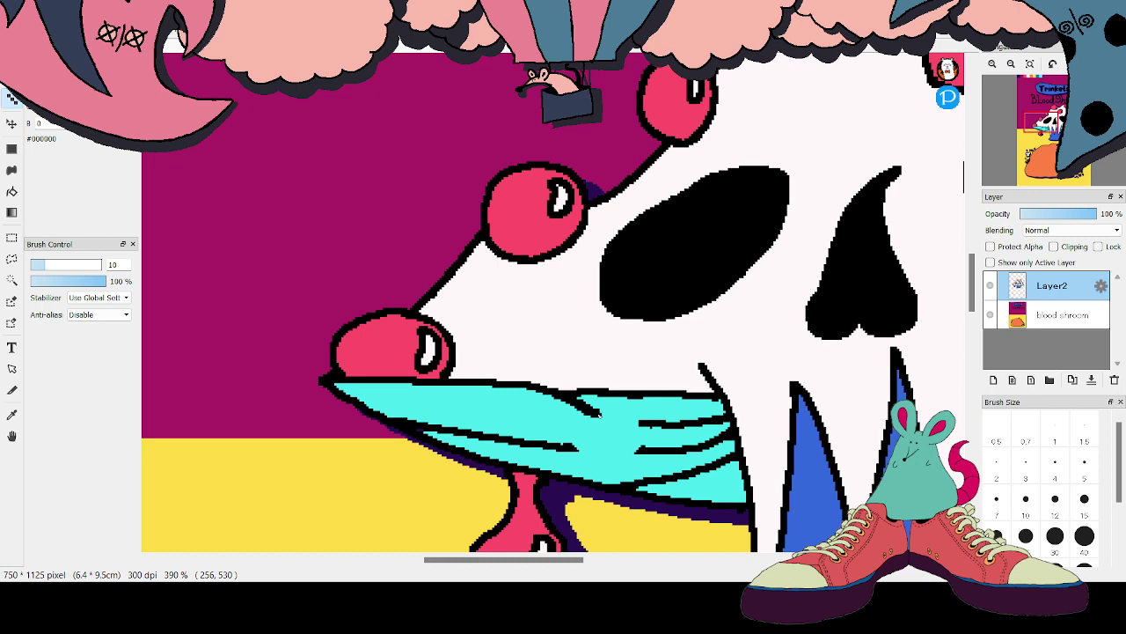
pyautogui.moveTo(599, 414); pyautogui.dragTo(619, 421)
pyautogui.moveTo(574, 449); pyautogui.dragTo(597, 449)
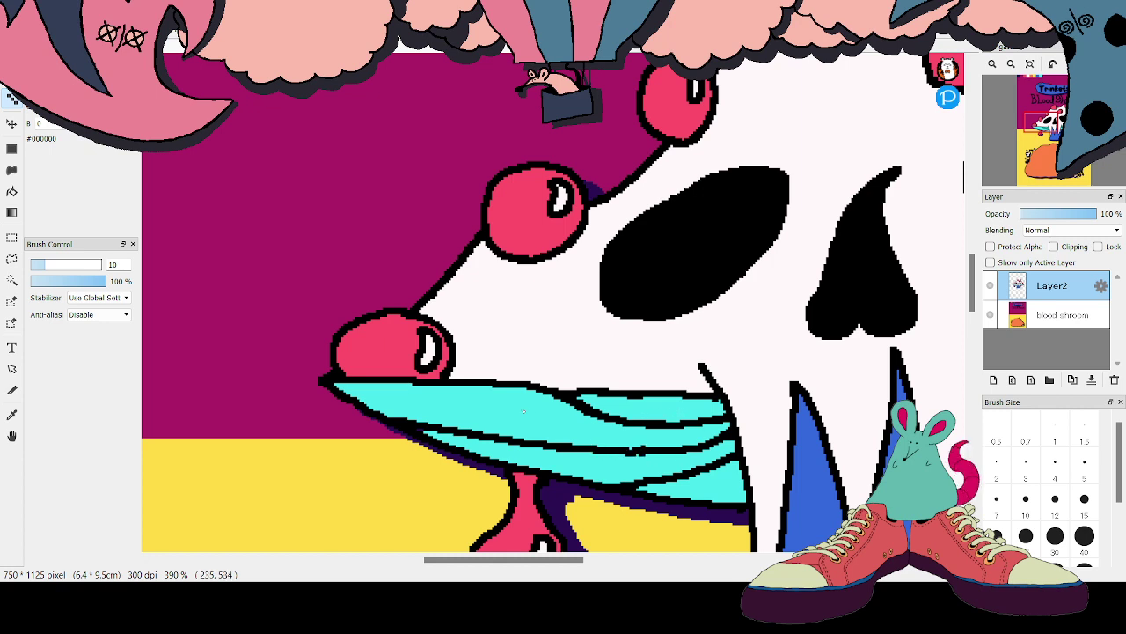
# Inspect the cleaned skull face, both gill sides and the cap across the whole mushroom
pyautogui.moveTo(545, 561); pyautogui.dragTo(599, 558)
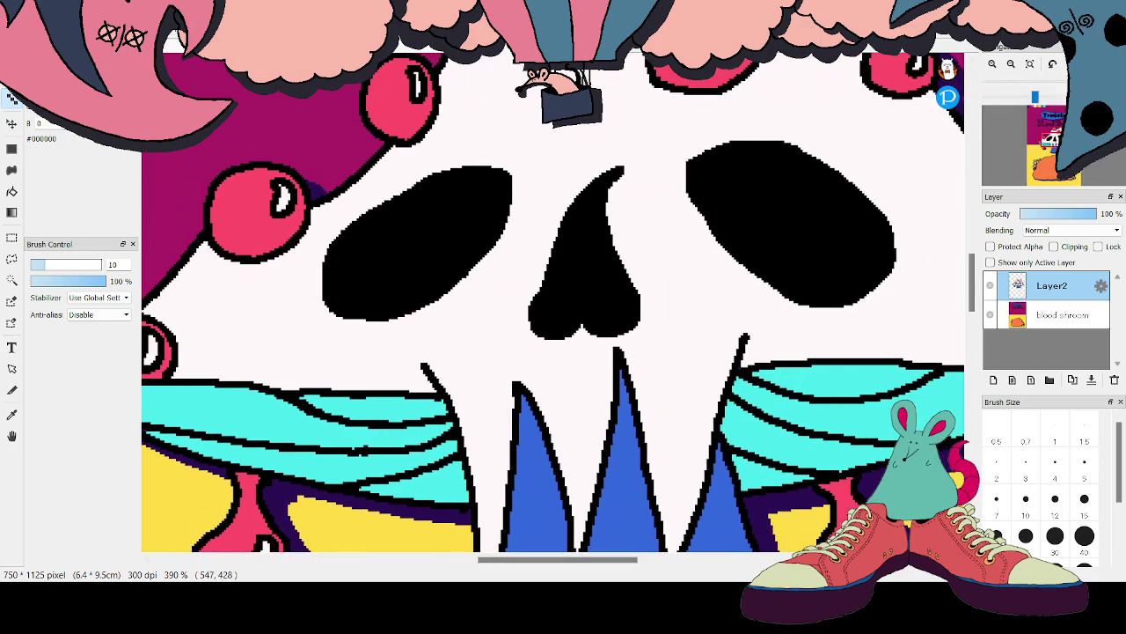
pyautogui.scroll(-2, 1063, 86)
pyautogui.scroll(2, 1063, 87)
pyautogui.scroll(-3, 1063, 86)
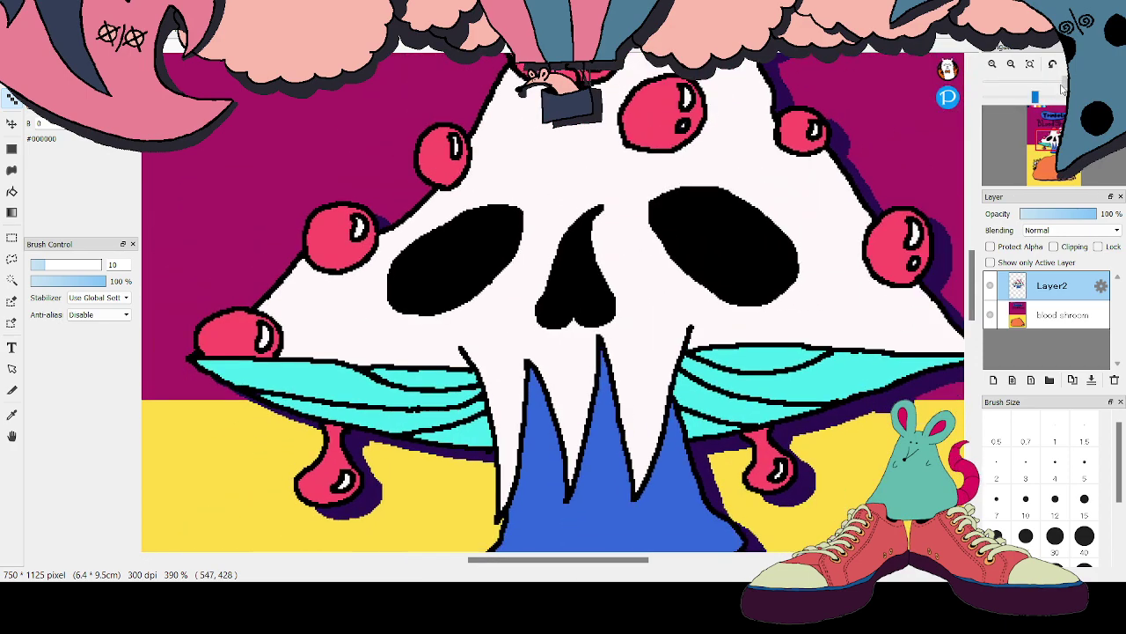
pyautogui.scroll(2, 1063, 86)
pyautogui.scroll(-2, 1061, 101)
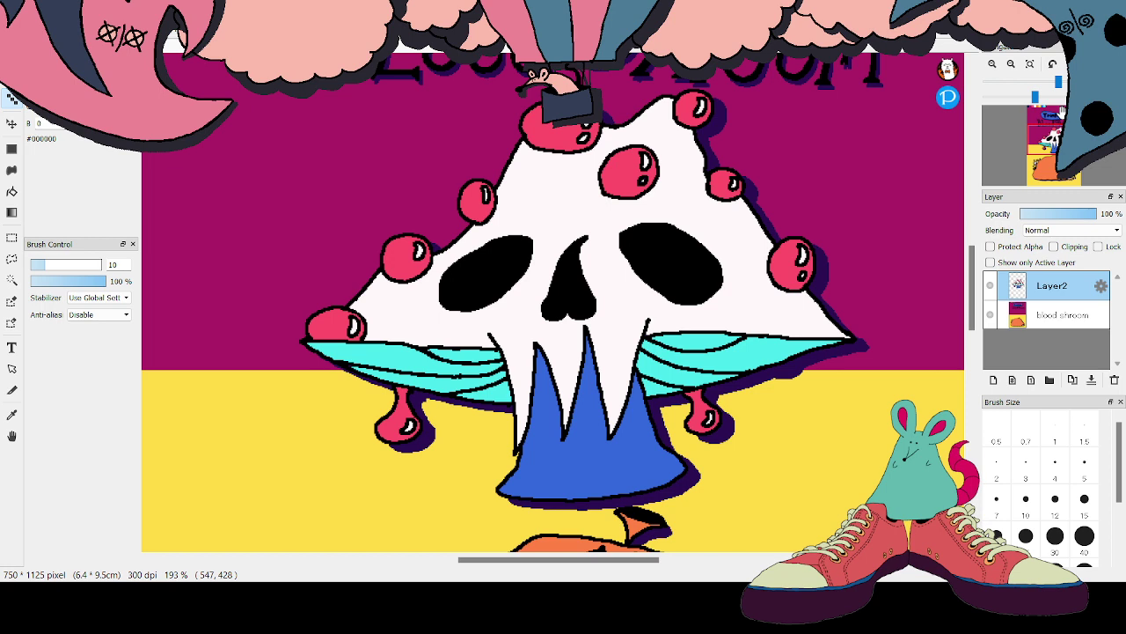
pyautogui.scroll(1, 1062, 112)
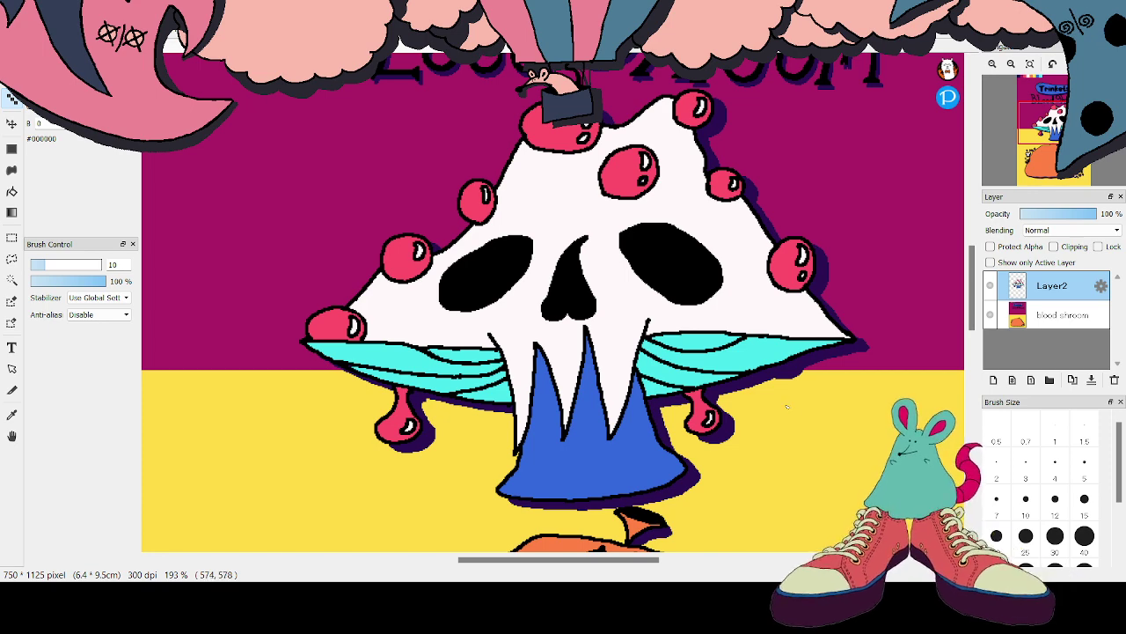
pyautogui.moveTo(971, 274); pyautogui.dragTo(972, 255)
pyautogui.scroll(-1, 971, 255)
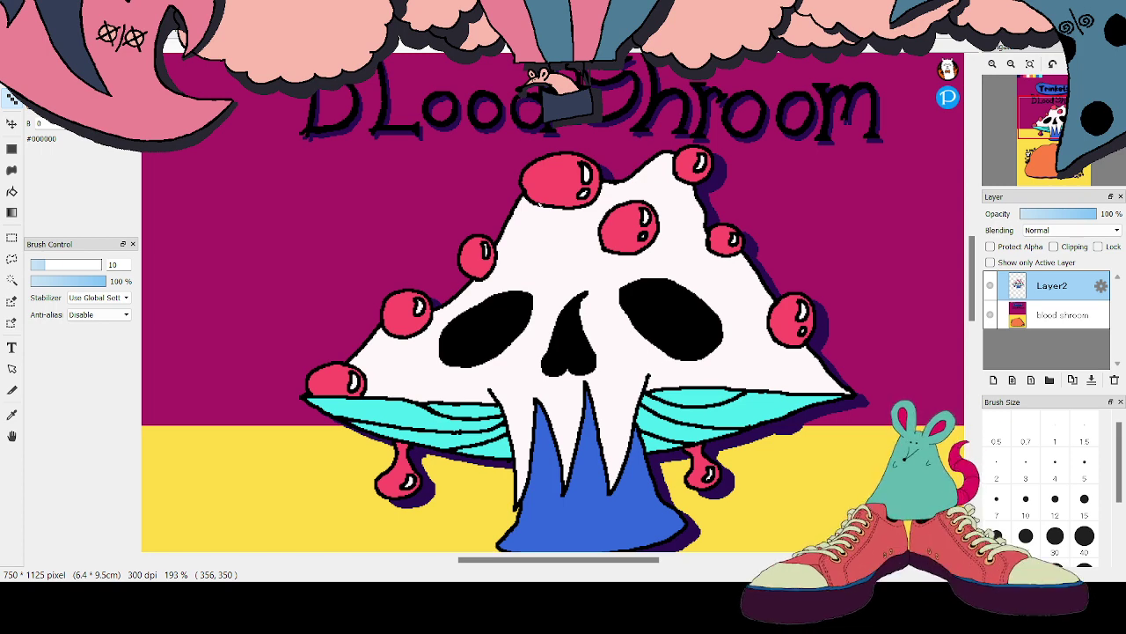
# Outline a small round bump above the nose and a partial one at the lower inner edge of the right eye socket in black #000000
pyautogui.hotkey('ctrl', '+')
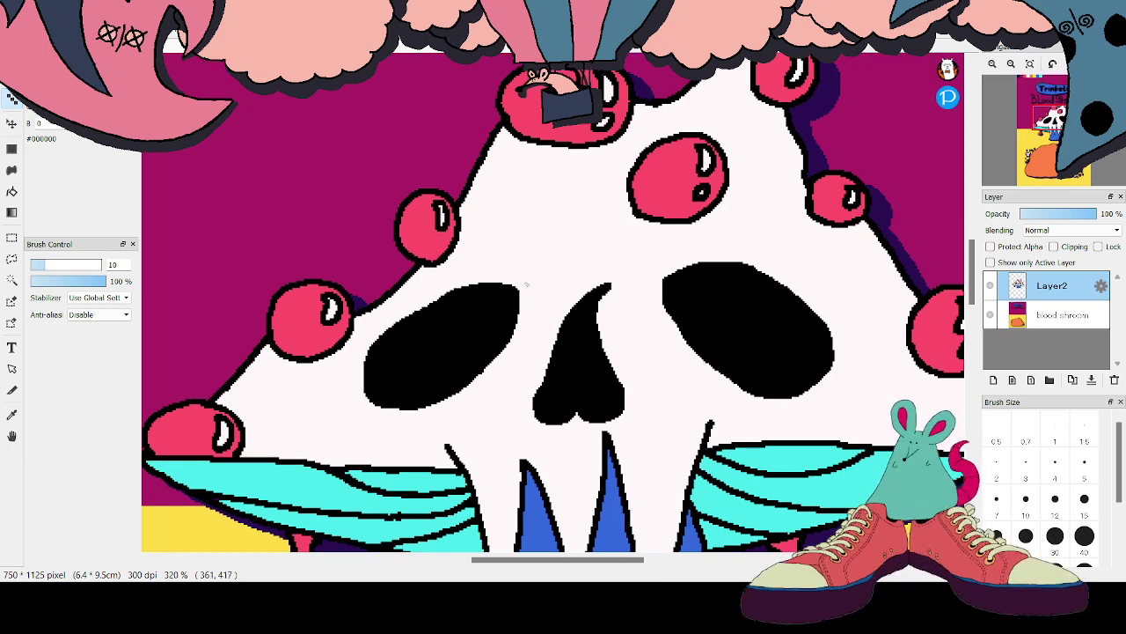
pyautogui.moveTo(560, 250)
pyautogui.mouseDown()
pyautogui.moveTo(533, 253)
pyautogui.moveTo(525, 281)
pyautogui.moveTo(553, 296)
pyautogui.moveTo(582, 265)
pyautogui.moveTo(560, 241)
pyautogui.mouseUp()
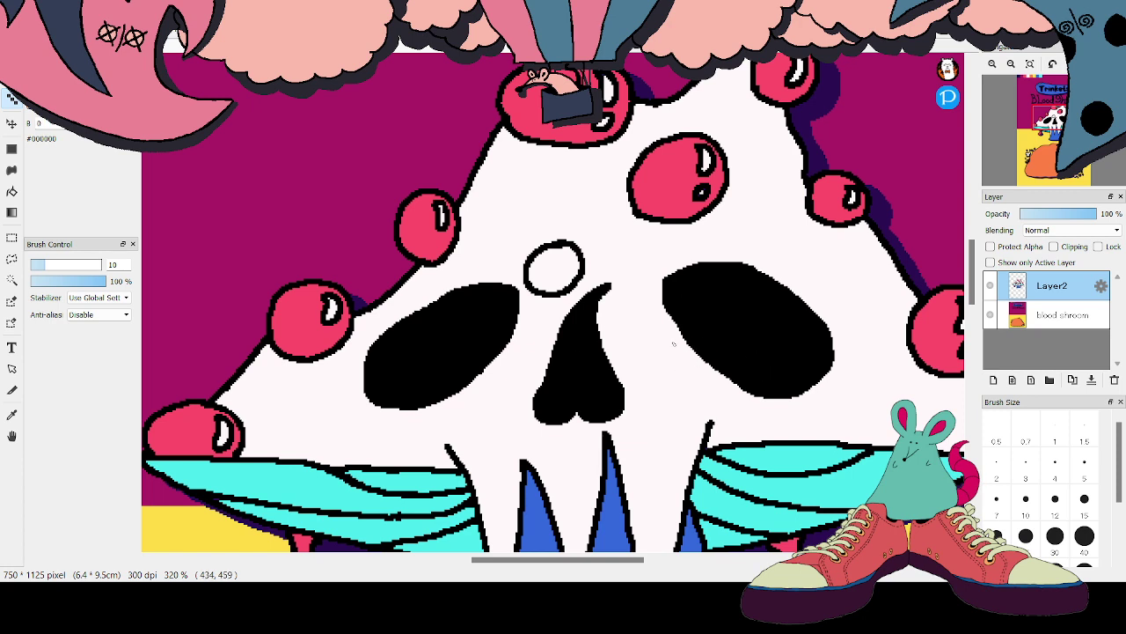
pyautogui.moveTo(684, 335)
pyautogui.mouseDown()
pyautogui.moveTo(662, 374)
pyautogui.moveTo(691, 398)
pyautogui.moveTo(724, 395)
pyautogui.moveTo(736, 381)
pyautogui.mouseUp()
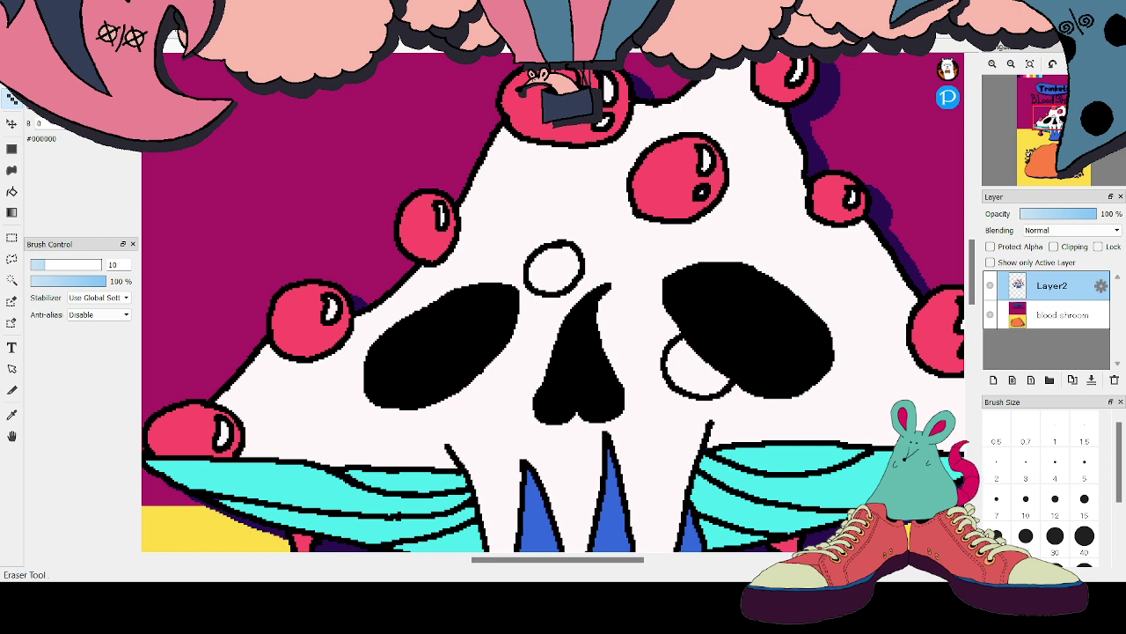
# Complete the bump overlapping the right eye socket by painting the black area inside it white #FFF7F8, leaving a black rim
pyautogui.click(11, 99)
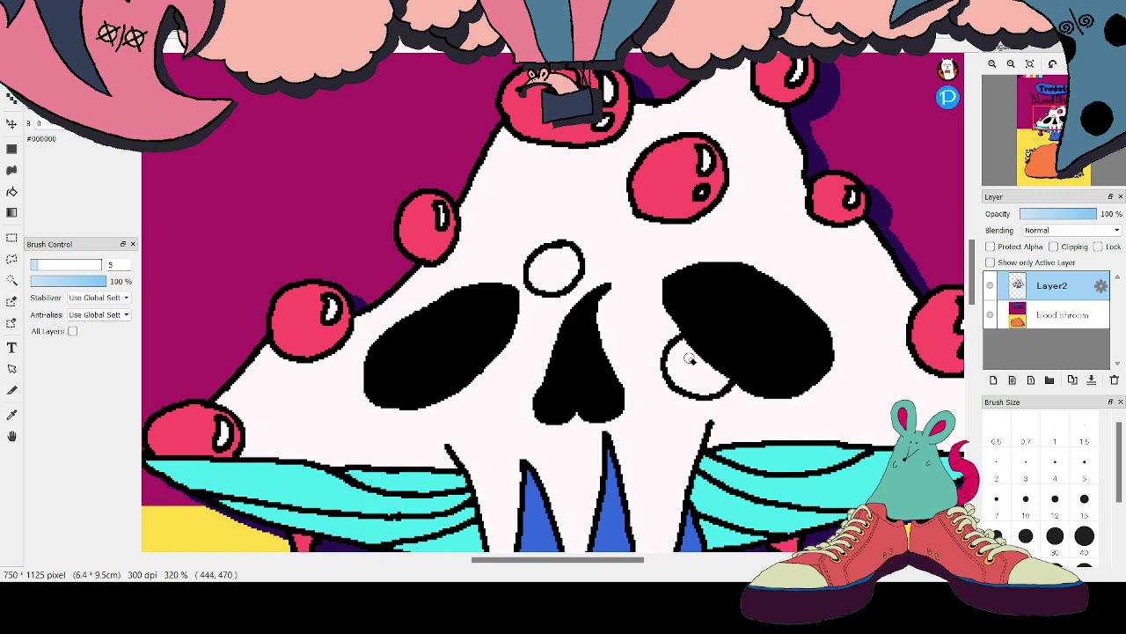
pyautogui.moveTo(687, 347); pyautogui.dragTo(695, 354)
pyautogui.click(12, 99)
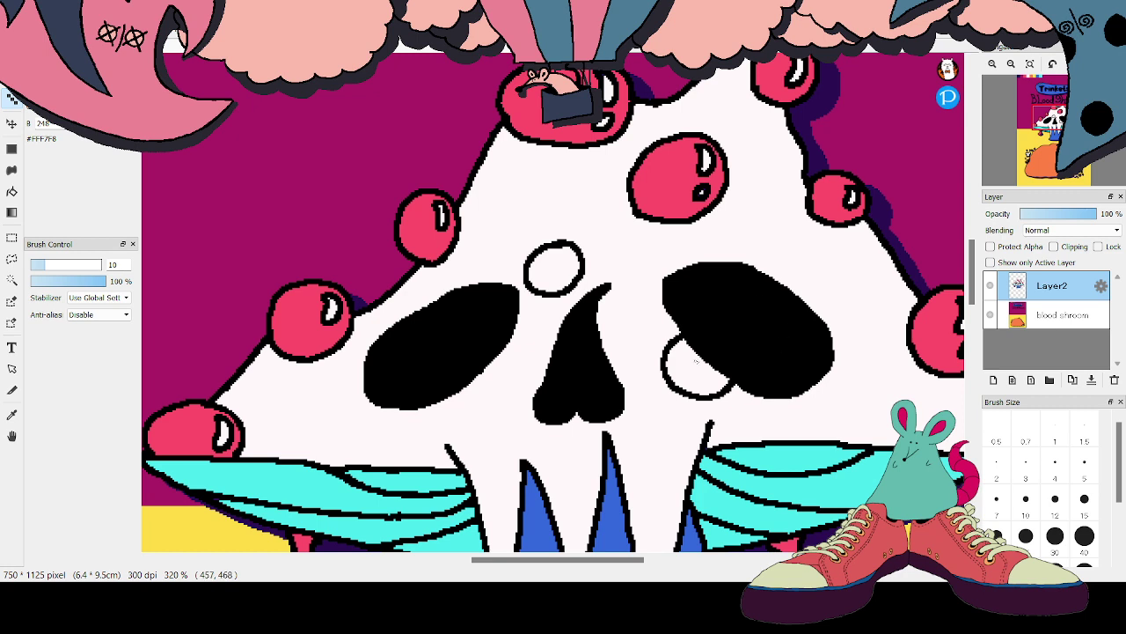
pyautogui.moveTo(691, 339); pyautogui.dragTo(720, 343)
pyautogui.moveTo(725, 370); pyautogui.dragTo(704, 351)
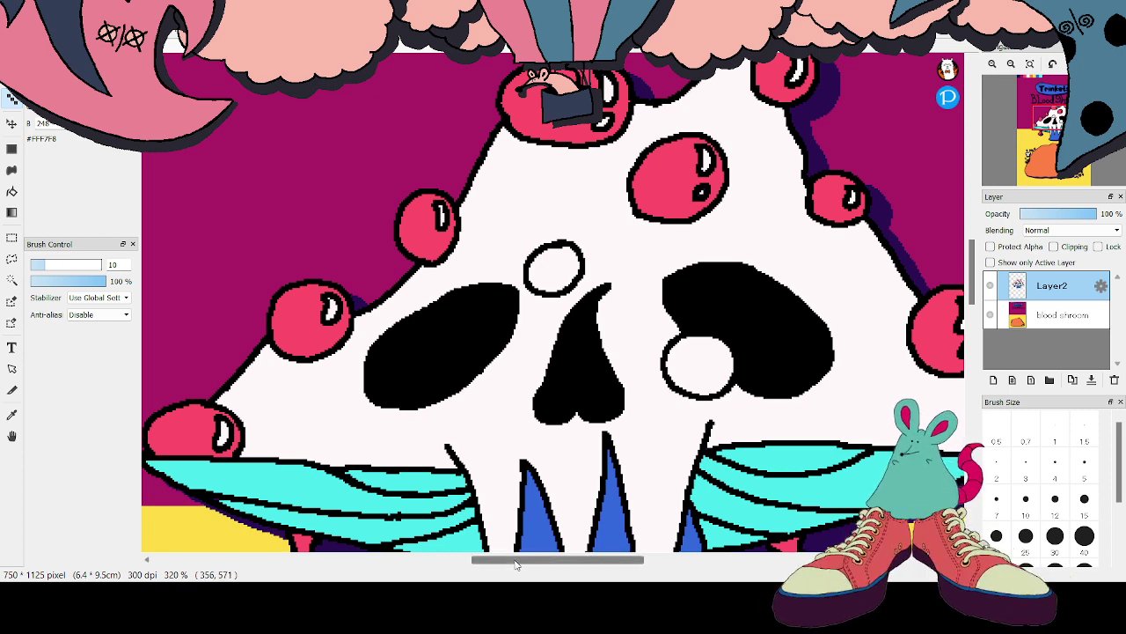
# Outline an oval bump overlapping the lower edge of the left eye socket in black #000000 and clear its inside with white #FFF7F8
pyautogui.hscroll(-2, 555, 343)
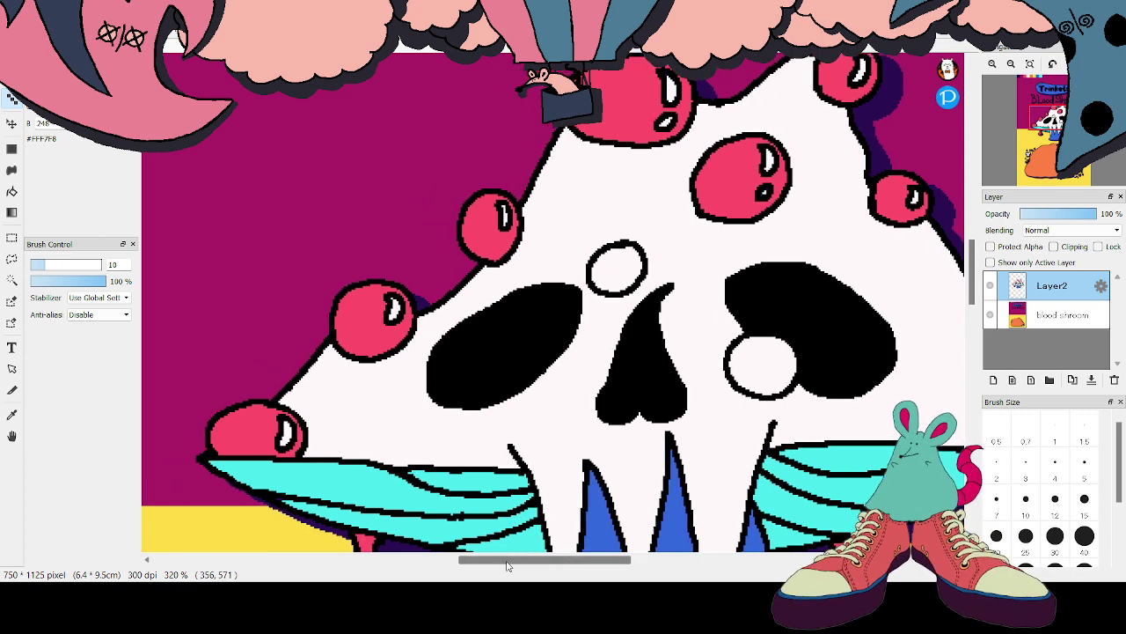
pyautogui.keyDown('alt'); pyautogui.click(471, 384); pyautogui.keyUp('alt')
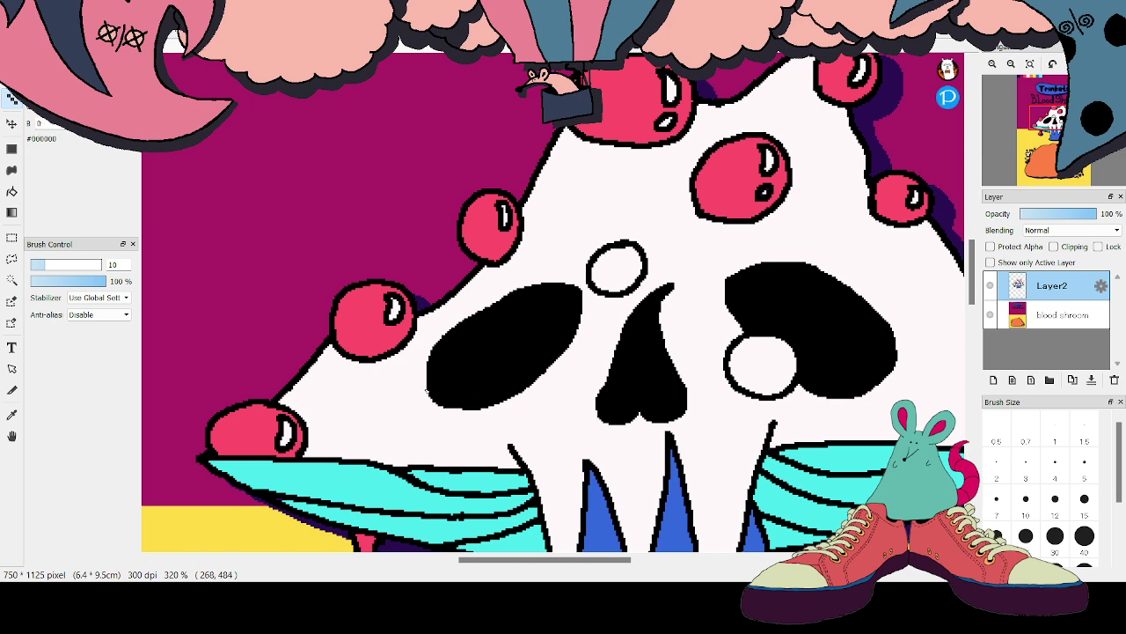
pyautogui.moveTo(427, 387); pyautogui.dragTo(413, 402)
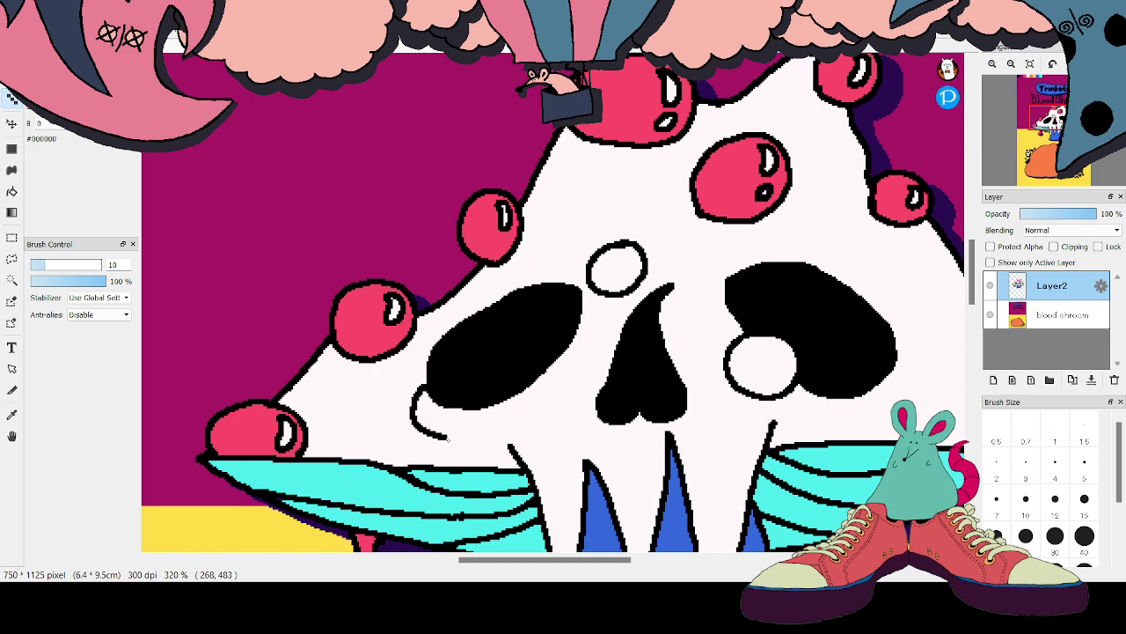
pyautogui.hotkey('ctrl', 'z')
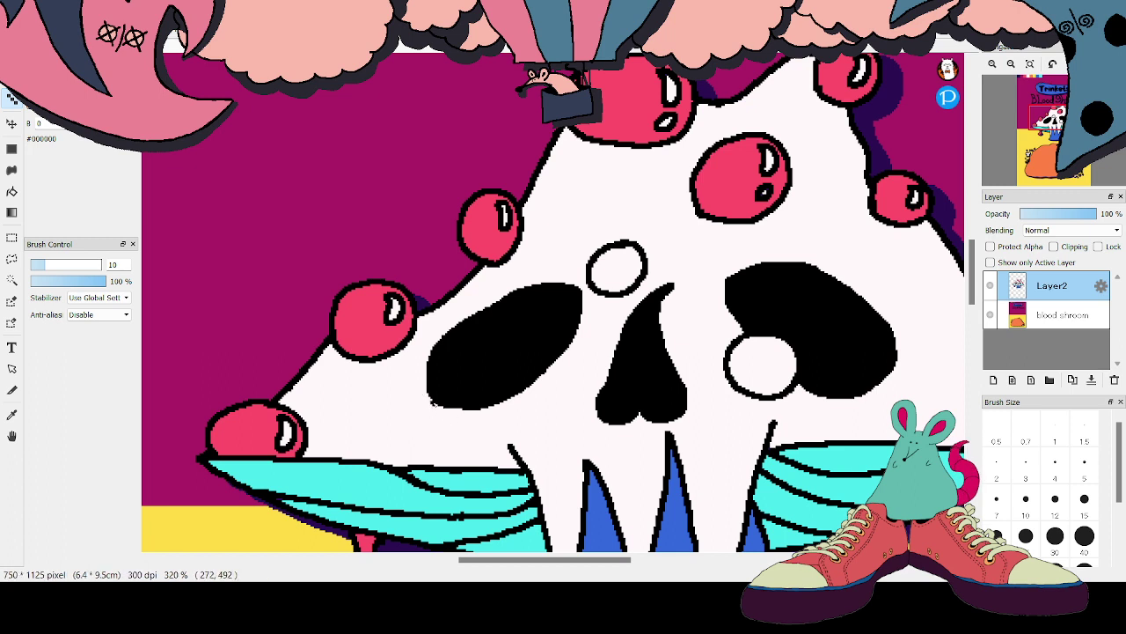
pyautogui.moveTo(433, 403)
pyautogui.mouseDown()
pyautogui.moveTo(428, 434)
pyautogui.moveTo(461, 448)
pyautogui.moveTo(494, 439)
pyautogui.moveTo(507, 403)
pyautogui.mouseUp()
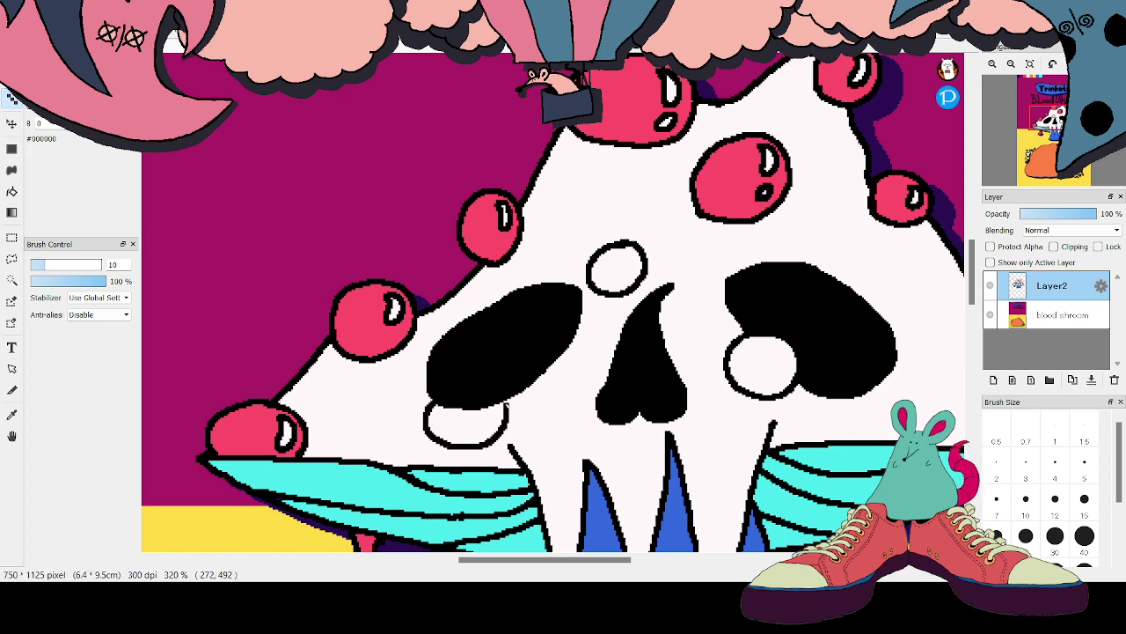
pyautogui.keyDown('alt'); pyautogui.click(389, 408); pyautogui.keyUp('alt')
pyautogui.moveTo(498, 400)
pyautogui.mouseDown()
pyautogui.moveTo(452, 405)
pyautogui.moveTo(495, 404)
pyautogui.moveTo(485, 405)
pyautogui.mouseUp()
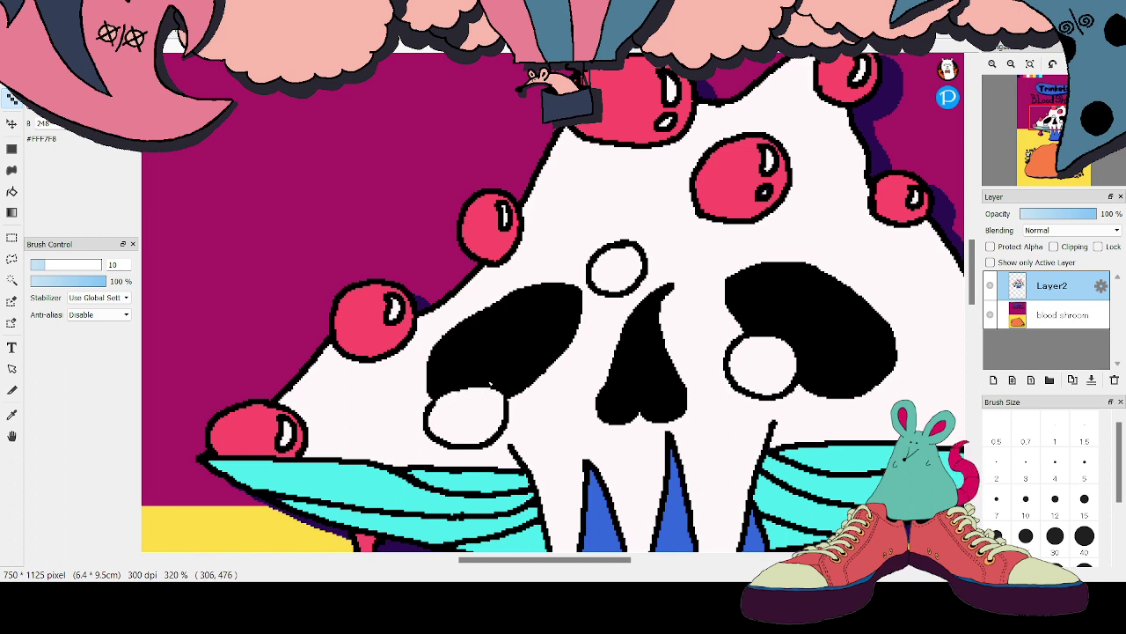
pyautogui.press('x')
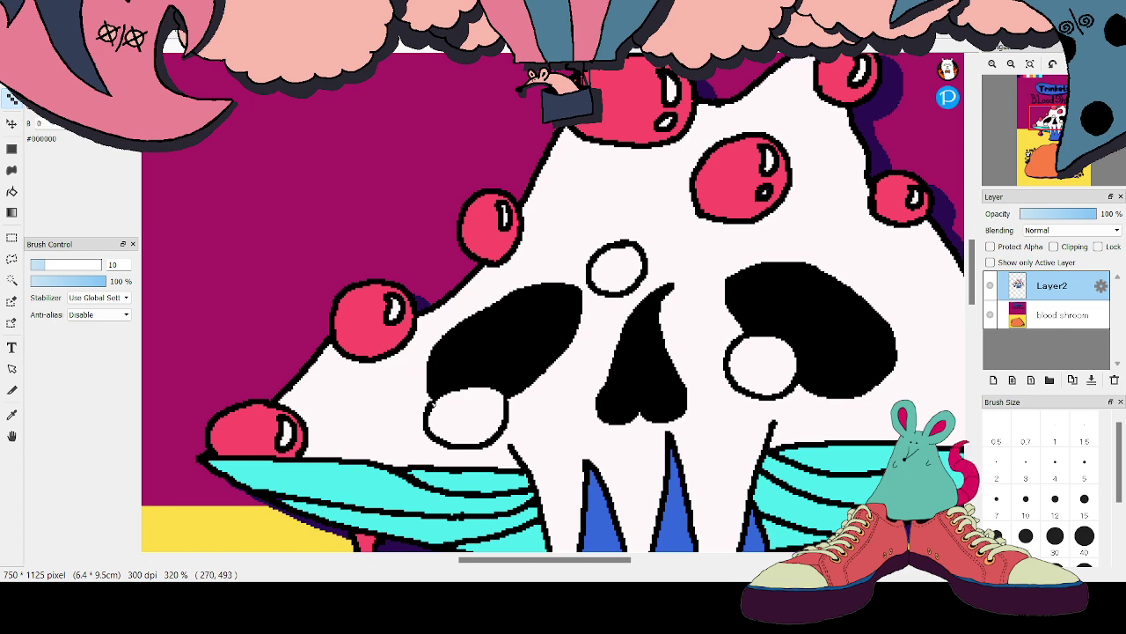
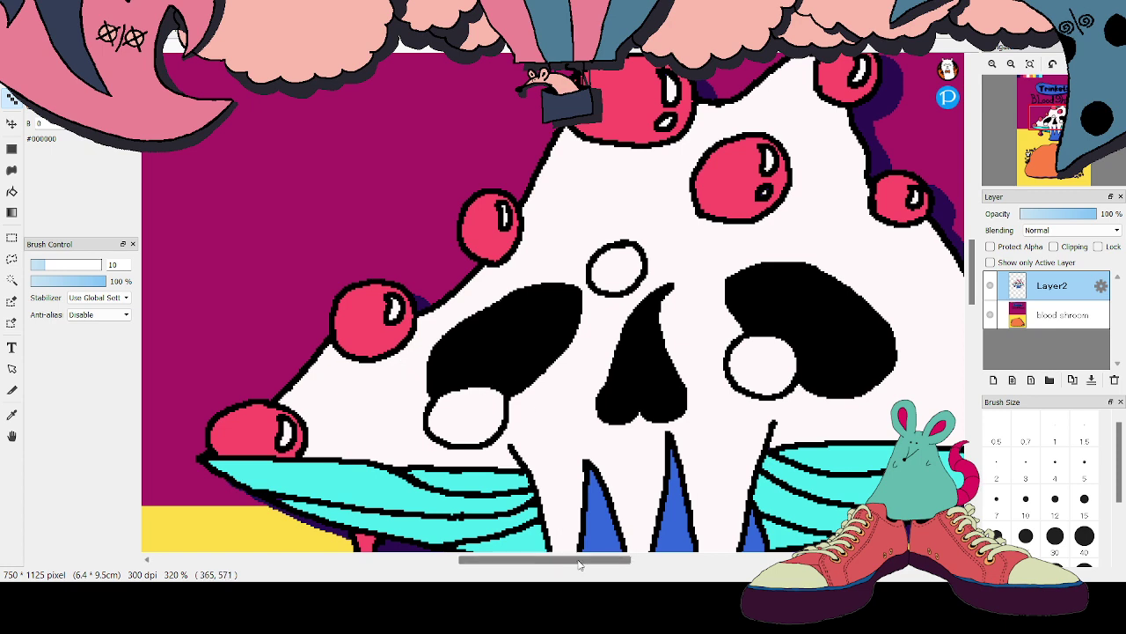
pyautogui.moveTo(545, 559); pyautogui.dragTo(573, 559)
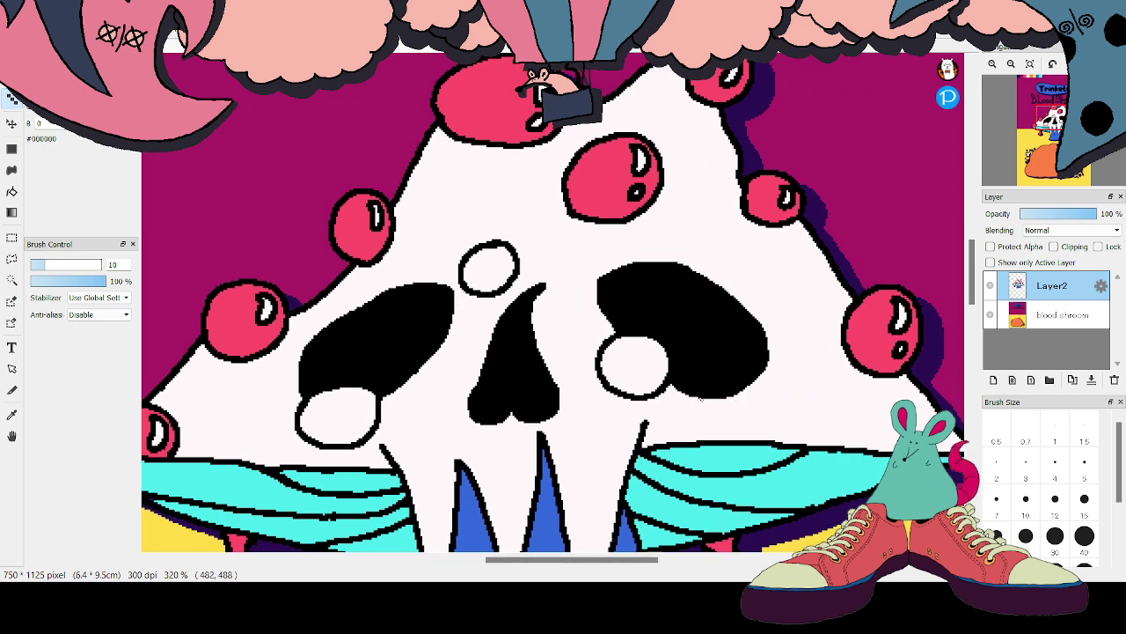
pyautogui.moveTo(704, 399)
pyautogui.mouseDown()
pyautogui.moveTo(715, 454)
pyautogui.moveTo(696, 492)
pyautogui.moveTo(725, 503)
pyautogui.moveTo(755, 451)
pyautogui.mouseUp()
pyautogui.hotkey('ctrl', 'z')
pyautogui.moveTo(697, 398)
pyautogui.mouseDown()
pyautogui.moveTo(682, 482)
pyautogui.moveTo(697, 503)
pyautogui.moveTo(735, 507)
pyautogui.moveTo(759, 489)
pyautogui.moveTo(768, 456)
pyautogui.moveTo(724, 398)
pyautogui.moveTo(706, 403)
pyautogui.moveTo(715, 431)
pyautogui.moveTo(703, 454)
pyautogui.moveTo(714, 489)
pyautogui.moveTo(737, 495)
pyautogui.moveTo(761, 455)
pyautogui.moveTo(747, 386)
pyautogui.mouseUp()
pyautogui.hotkey('ctrl', 'z')
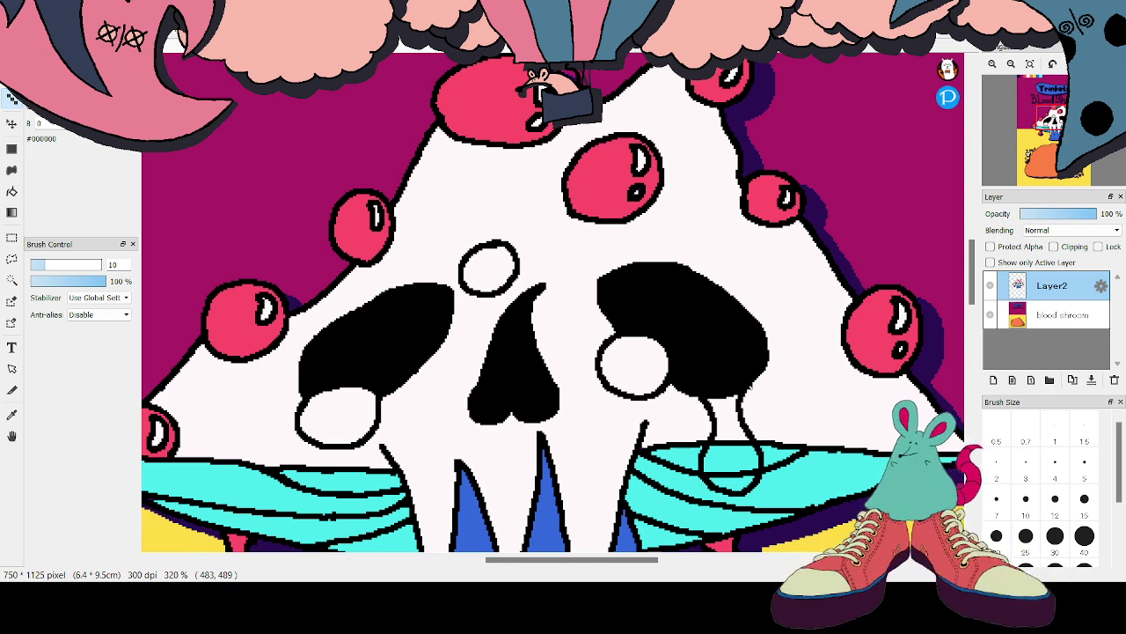
pyautogui.scroll(-3, 552, 302)
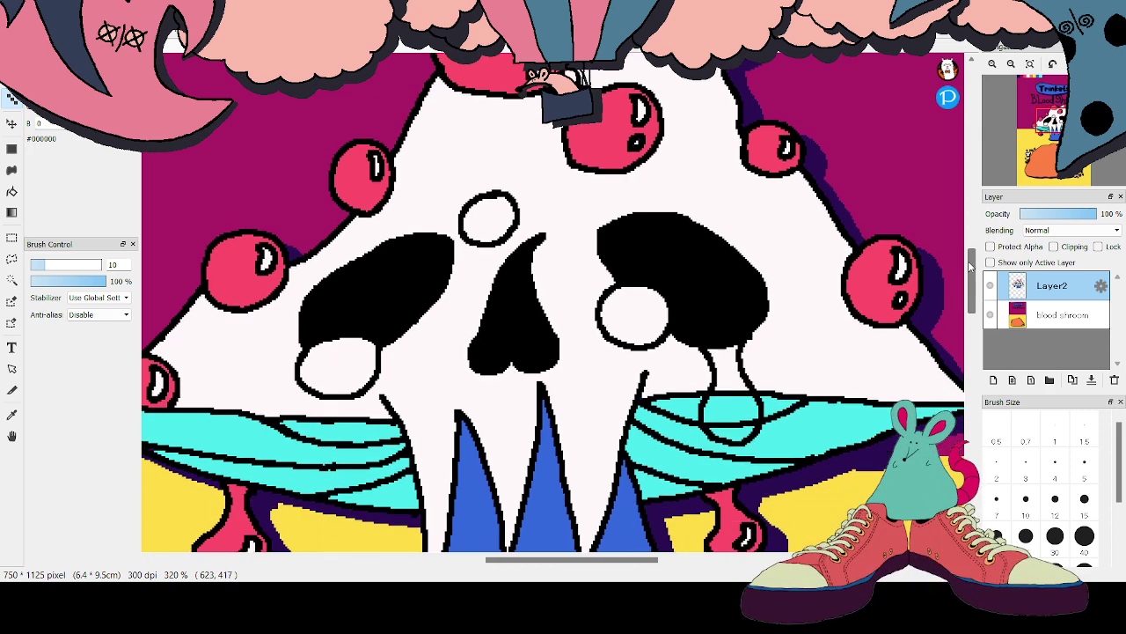
pyautogui.hotkey('ctrl', 'z')
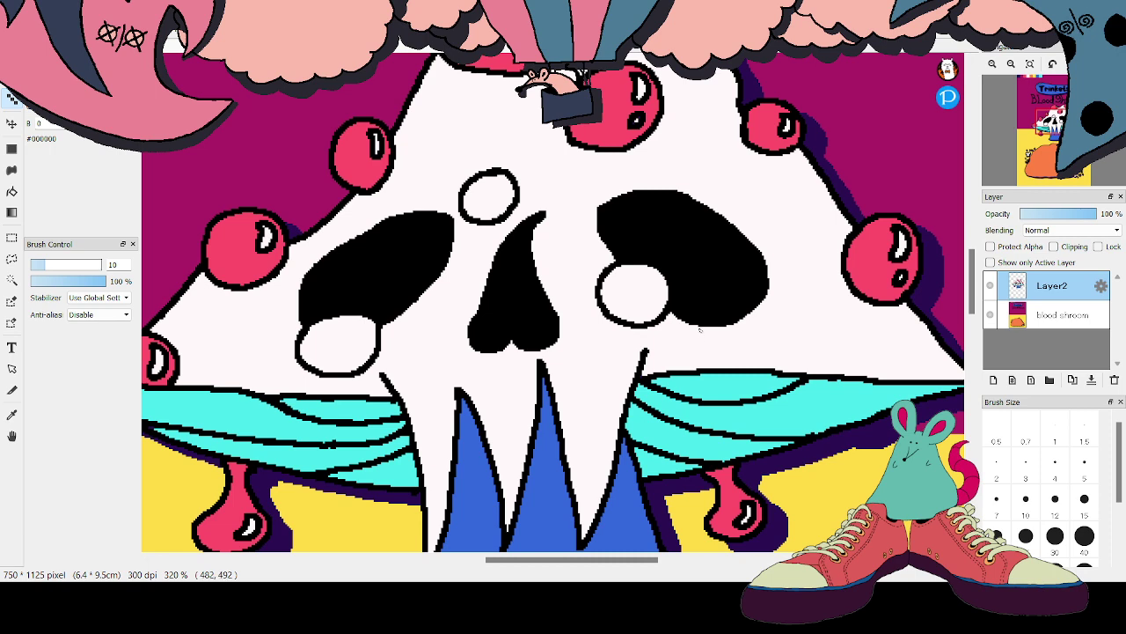
# Outline a drip running from the right eye socket over the gills and a rounded drip hanging beneath the right gills in black #000000
pyautogui.moveTo(693, 325)
pyautogui.mouseDown()
pyautogui.moveTo(715, 373)
pyautogui.moveTo(699, 401)
pyautogui.moveTo(704, 428)
pyautogui.moveTo(752, 414)
pyautogui.moveTo(751, 372)
pyautogui.moveTo(736, 346)
pyautogui.mouseUp()
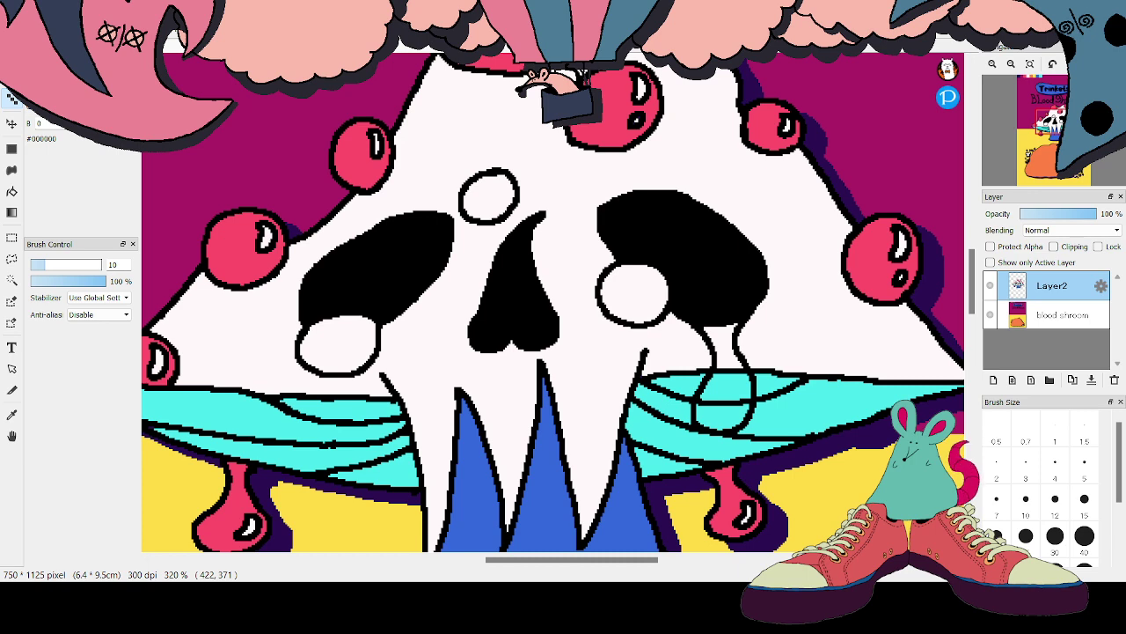
pyautogui.moveTo(974, 271); pyautogui.dragTo(976, 280)
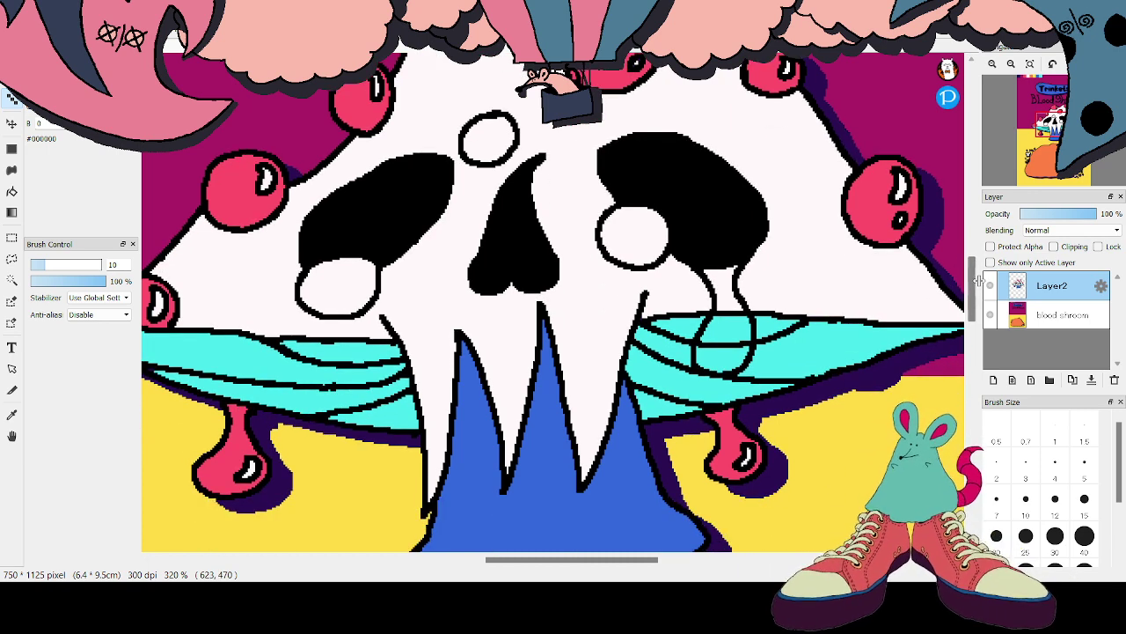
pyautogui.moveTo(627, 559); pyautogui.dragTo(658, 536)
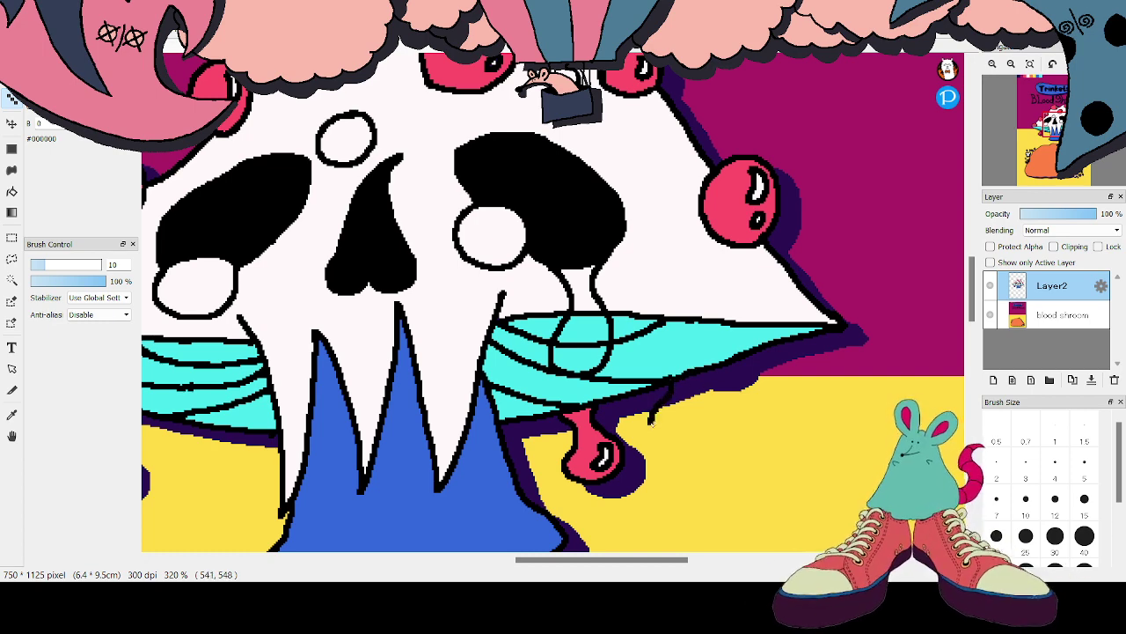
pyautogui.moveTo(656, 407)
pyautogui.mouseDown()
pyautogui.moveTo(654, 436)
pyautogui.moveTo(697, 426)
pyautogui.moveTo(692, 399)
pyautogui.mouseUp()
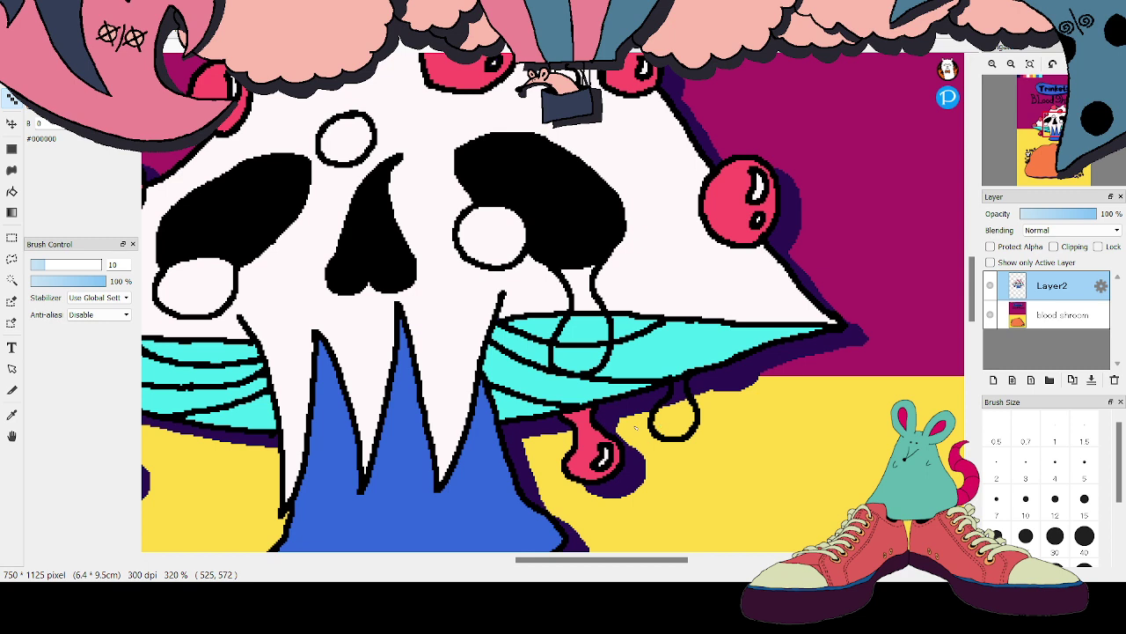
pyautogui.hotkey('ctrl', 'z')
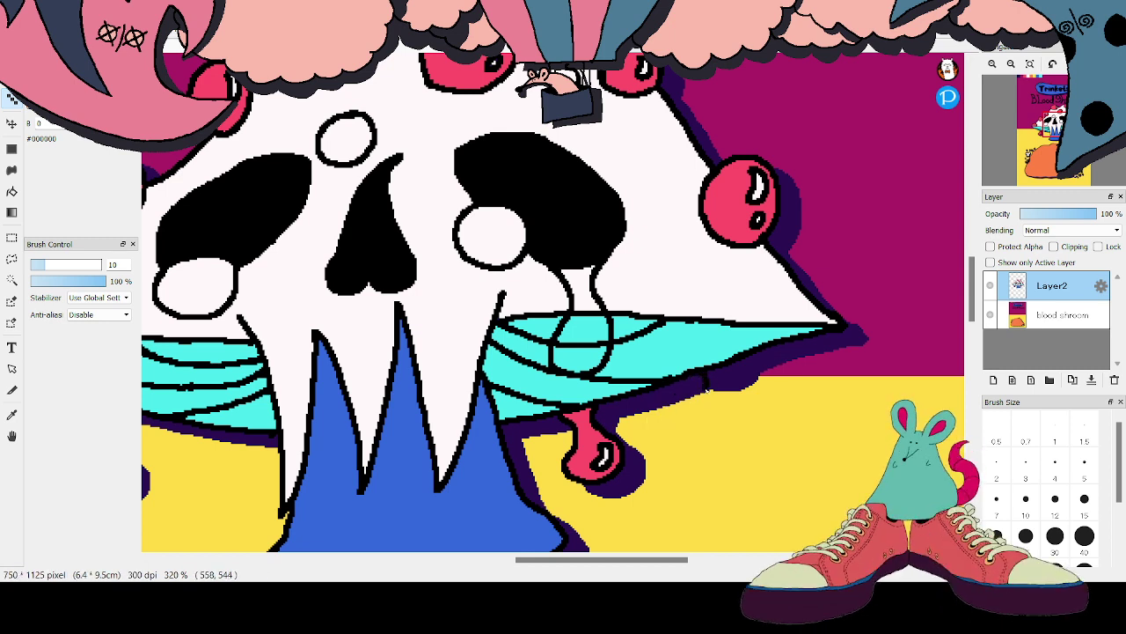
pyautogui.moveTo(704, 389)
pyautogui.mouseDown()
pyautogui.moveTo(694, 412)
pyautogui.moveTo(711, 432)
pyautogui.moveTo(746, 406)
pyautogui.moveTo(735, 387)
pyautogui.mouseUp()
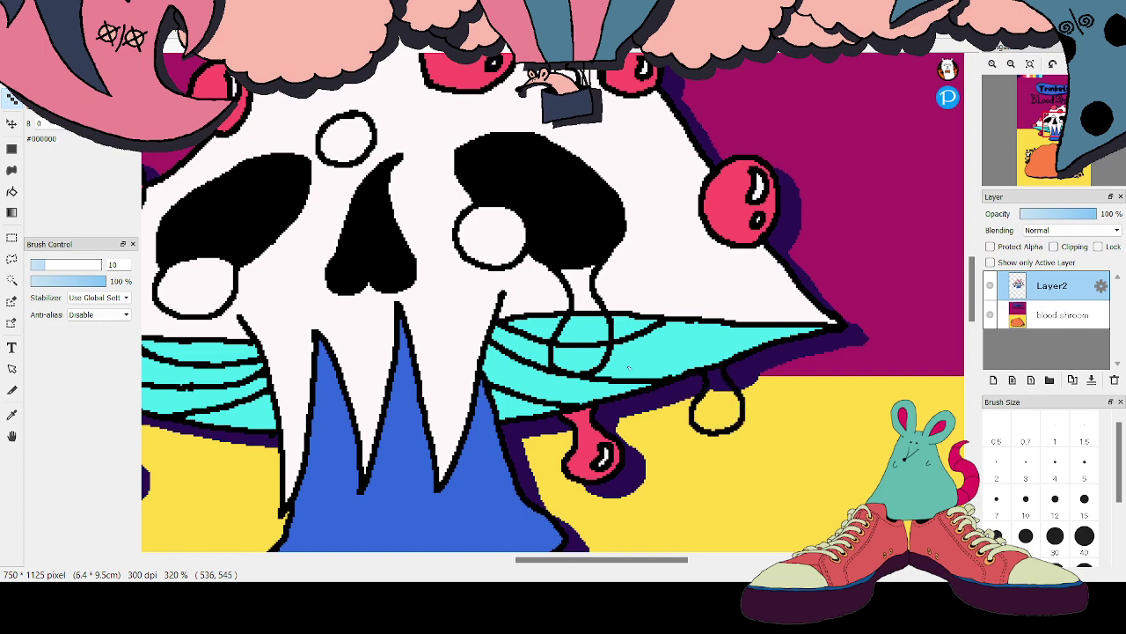
# Round the leftmost bump's lower edge over the gills, using pink #FF4F69 inside and black #000000 for the outline
pyautogui.hscroll(-5, 552, 301)
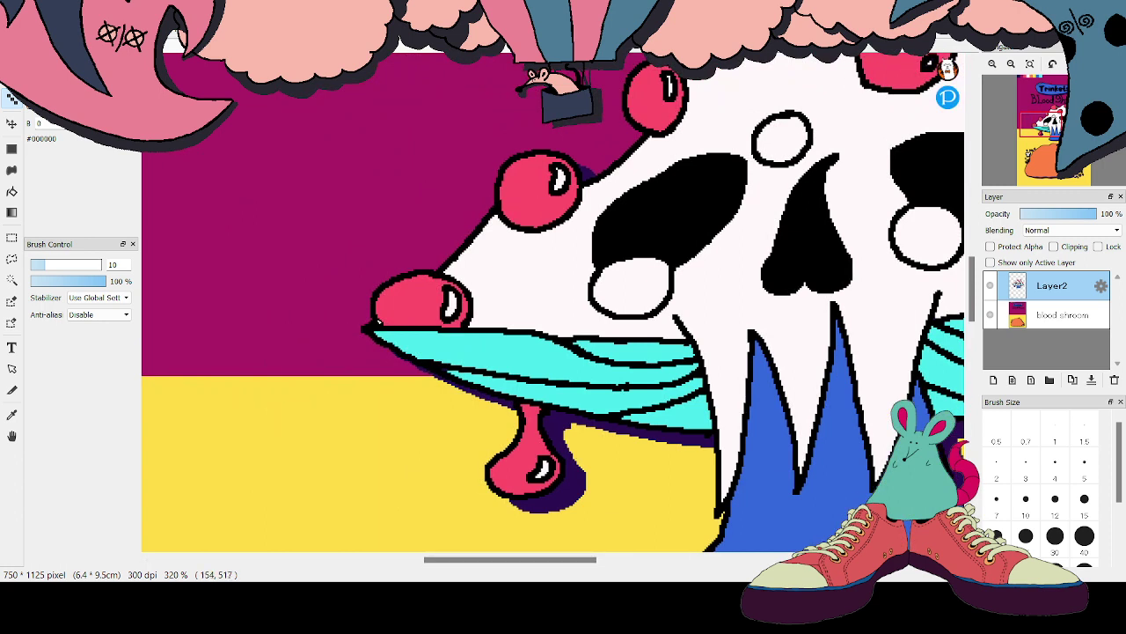
pyautogui.moveTo(412, 332); pyautogui.dragTo(440, 333)
pyautogui.keyDown('alt'); pyautogui.click(407, 303); pyautogui.keyUp('alt')
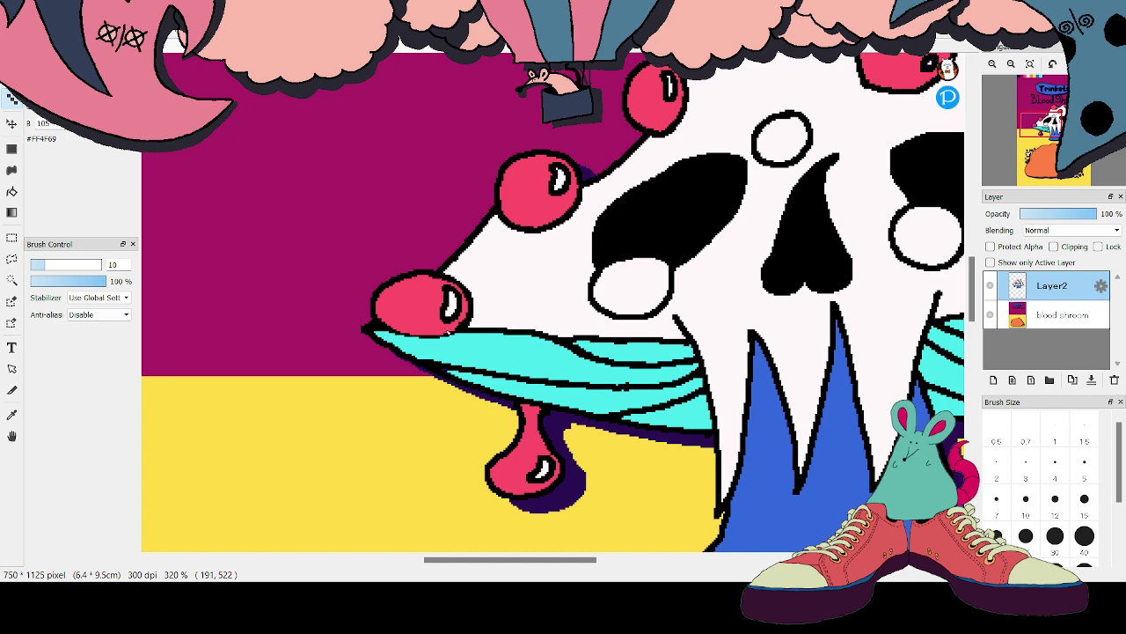
pyautogui.press('x')
pyautogui.moveTo(424, 343); pyautogui.dragTo(456, 338)
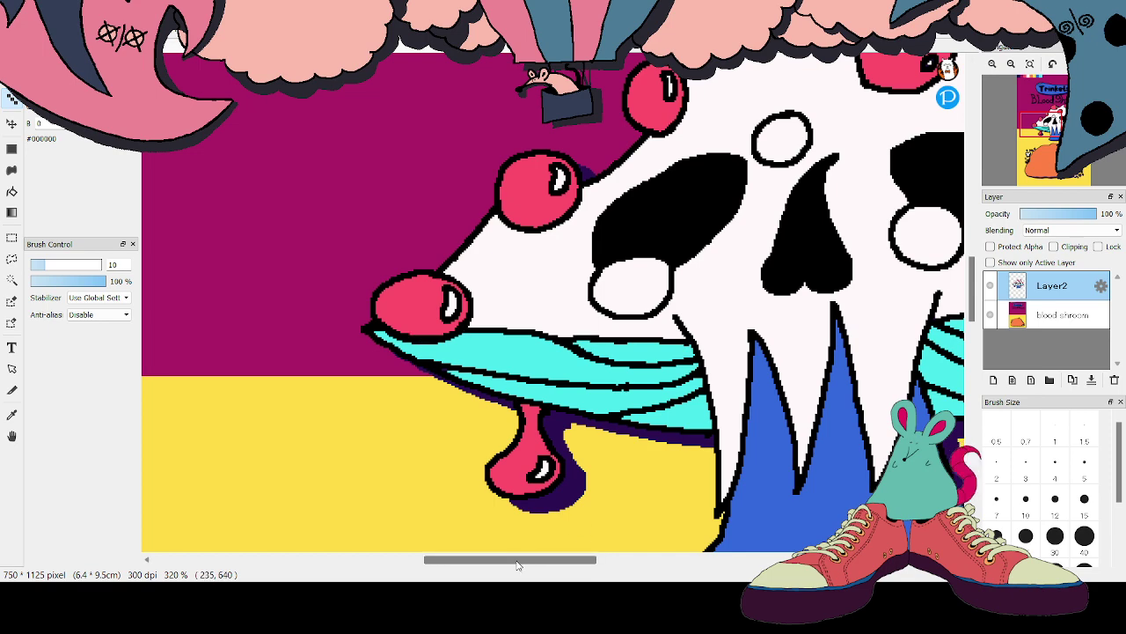
# Fill the bump over the left eye socket, the forehead bump and the bump over the right eye socket with pink #FF4F69
pyautogui.moveTo(519, 564); pyautogui.dragTo(600, 570)
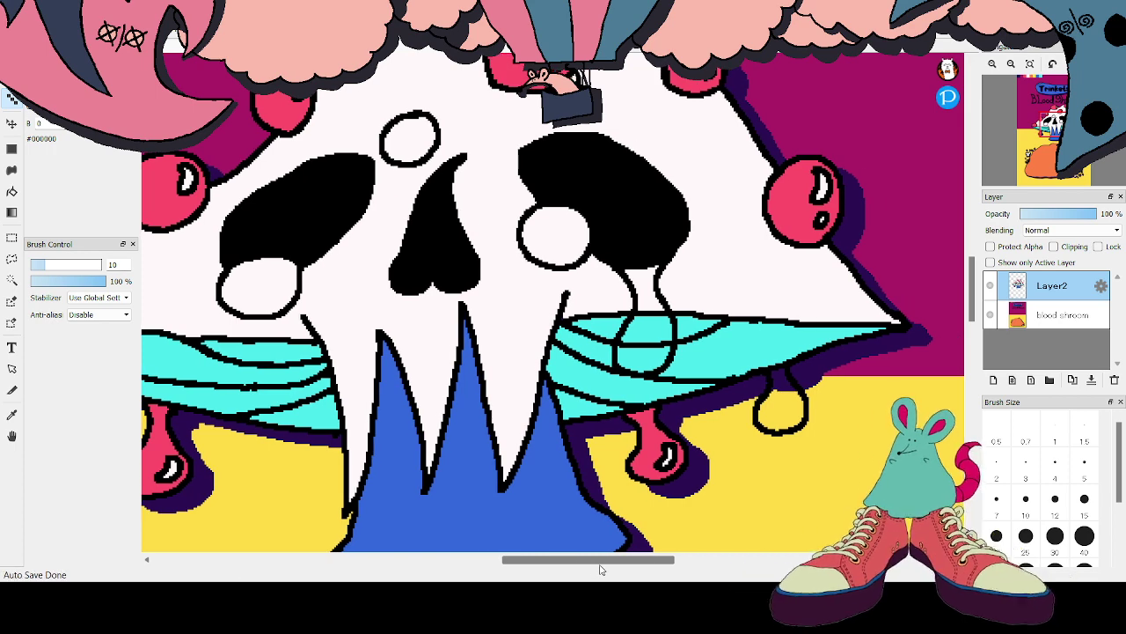
pyautogui.click(273, 110)
pyautogui.click(12, 191)
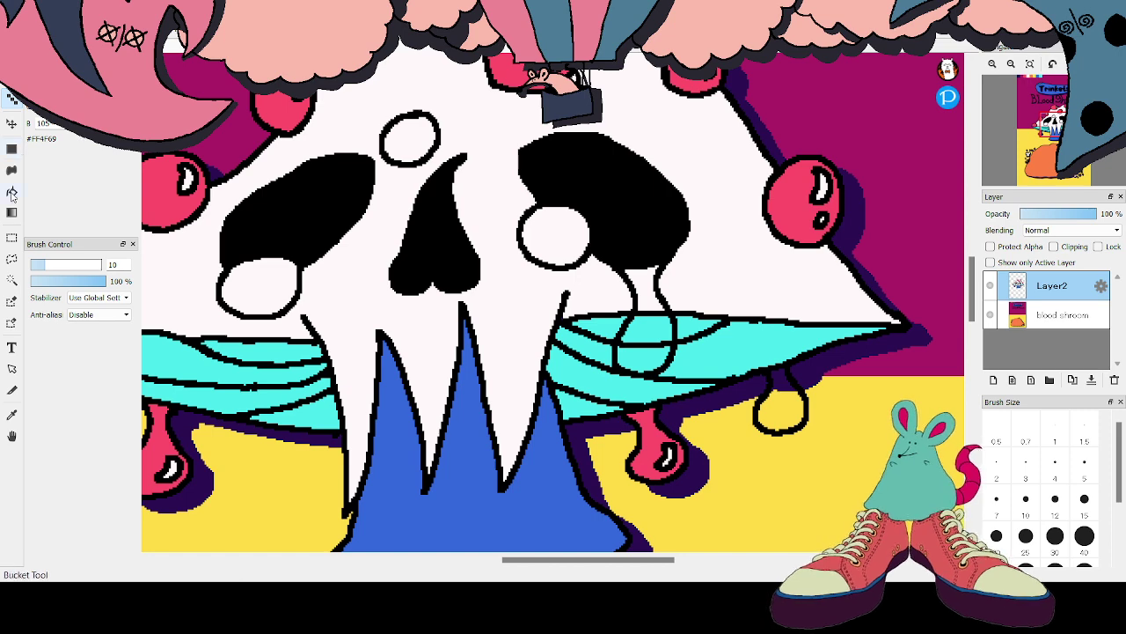
pyautogui.click(257, 278)
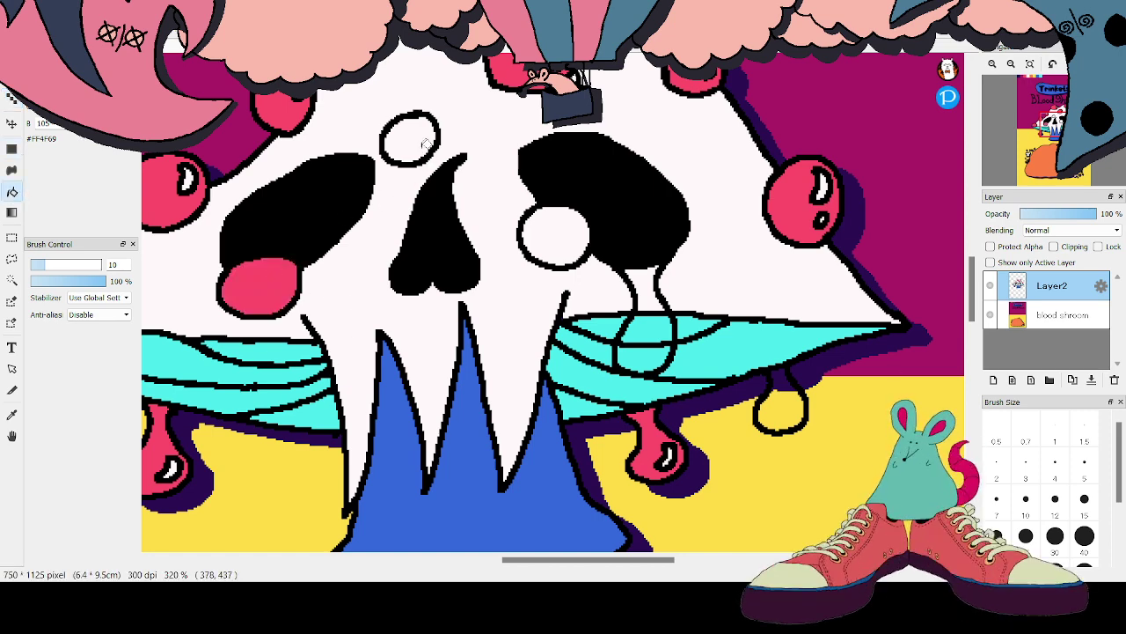
pyautogui.click(426, 142)
pyautogui.click(550, 221)
# Fill every section of the right eye socket's drip and the rounded drip beneath the right gills with pink #FF4F69
pyautogui.click(648, 289)
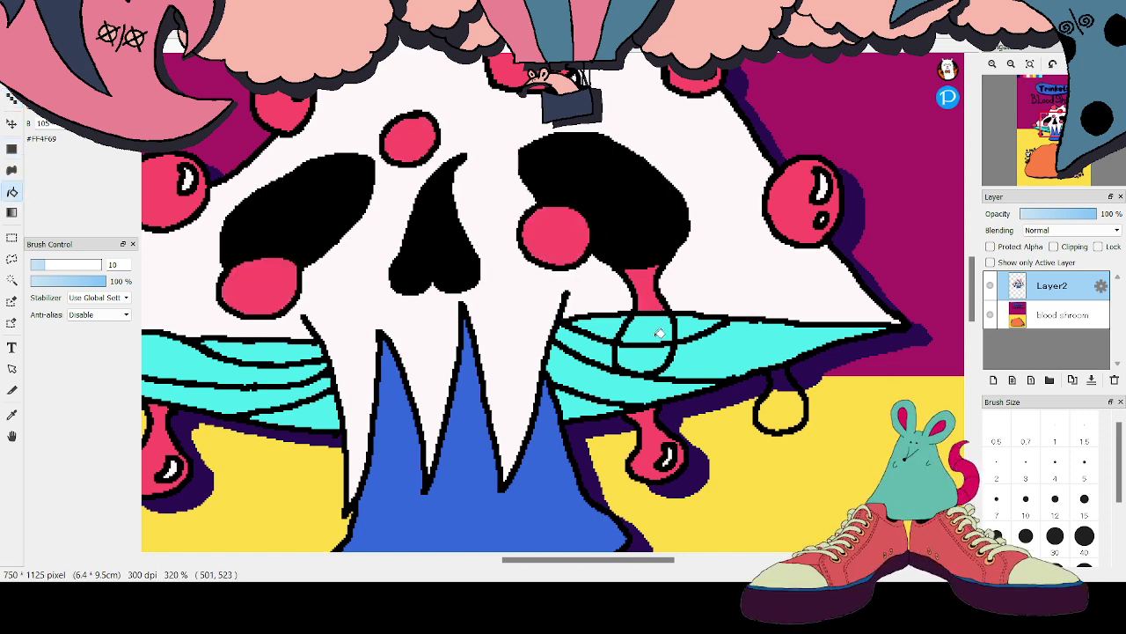
pyautogui.click(658, 331)
pyautogui.click(650, 348)
pyautogui.click(781, 403)
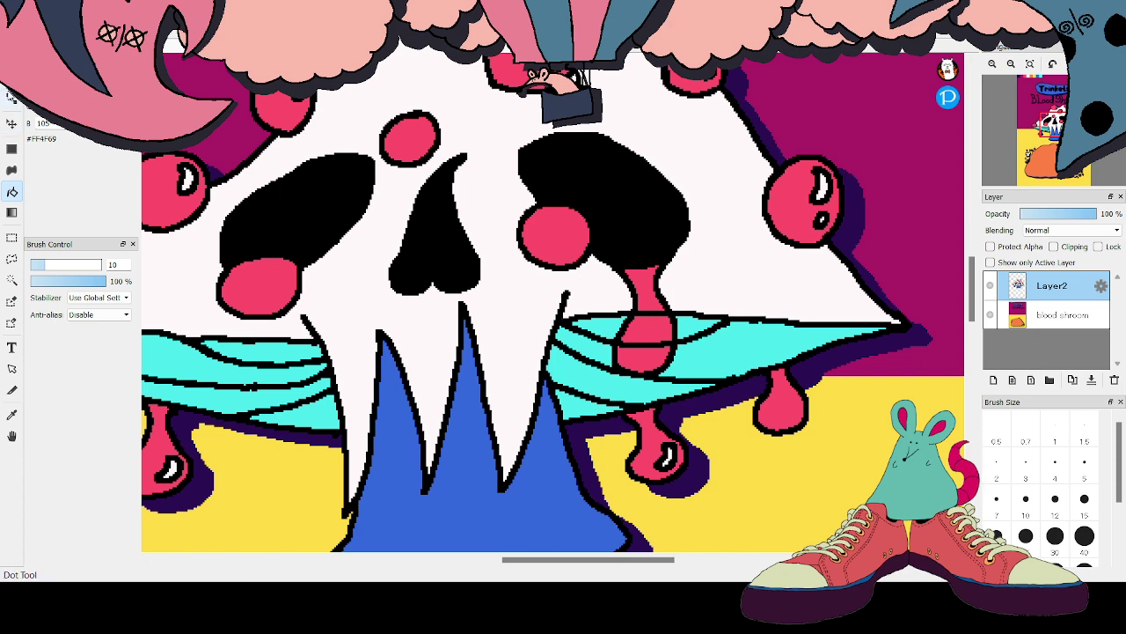
# Outline a small drip hanging over the right gills and another over the left gills in black #000000
pyautogui.click(11, 95)
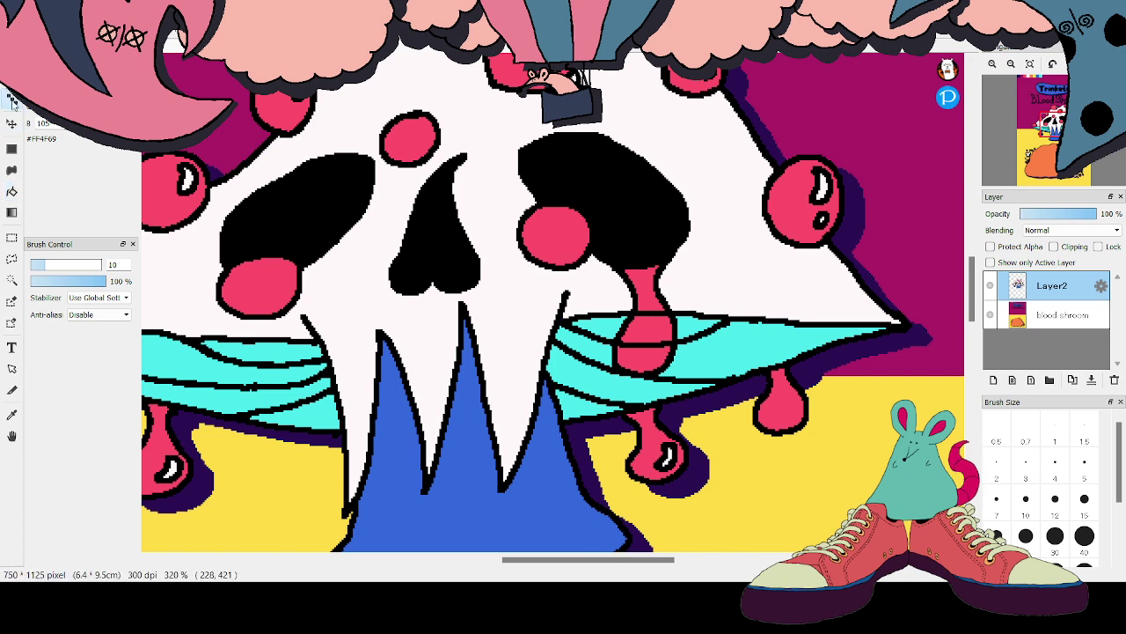
pyautogui.keyDown('alt'); pyautogui.click(730, 325); pyautogui.keyUp('alt')
pyautogui.moveTo(742, 323)
pyautogui.mouseDown()
pyautogui.moveTo(720, 357)
pyautogui.moveTo(736, 368)
pyautogui.moveTo(754, 356)
pyautogui.mouseUp()
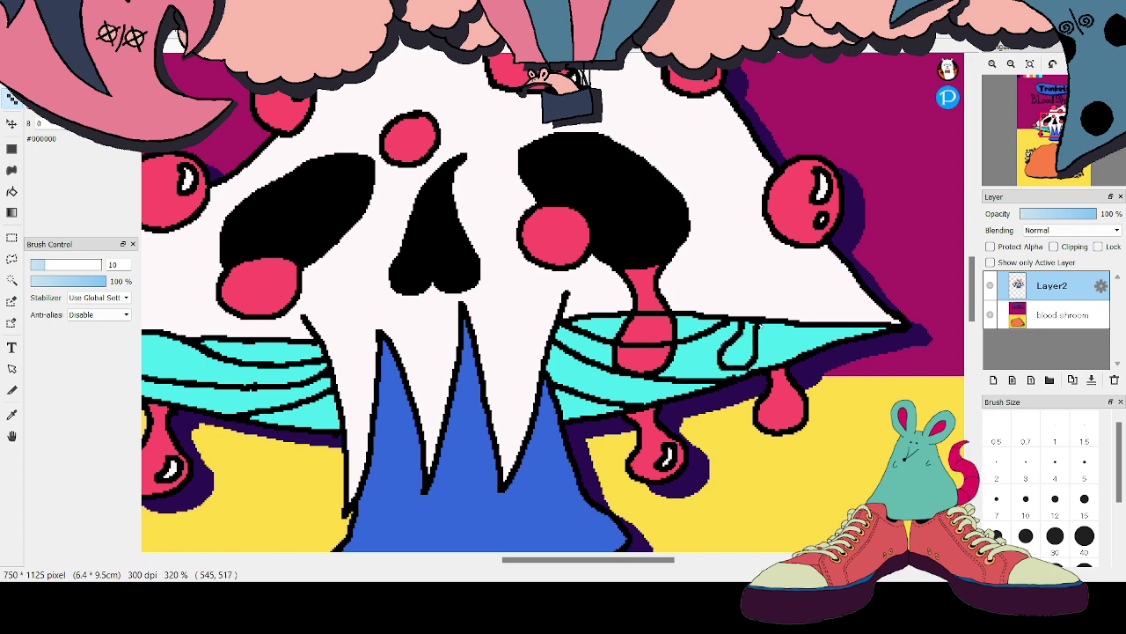
pyautogui.hotkey('ctrl', 'z')
pyautogui.moveTo(742, 322)
pyautogui.mouseDown()
pyautogui.moveTo(729, 371)
pyautogui.moveTo(752, 371)
pyautogui.moveTo(759, 350)
pyautogui.mouseUp()
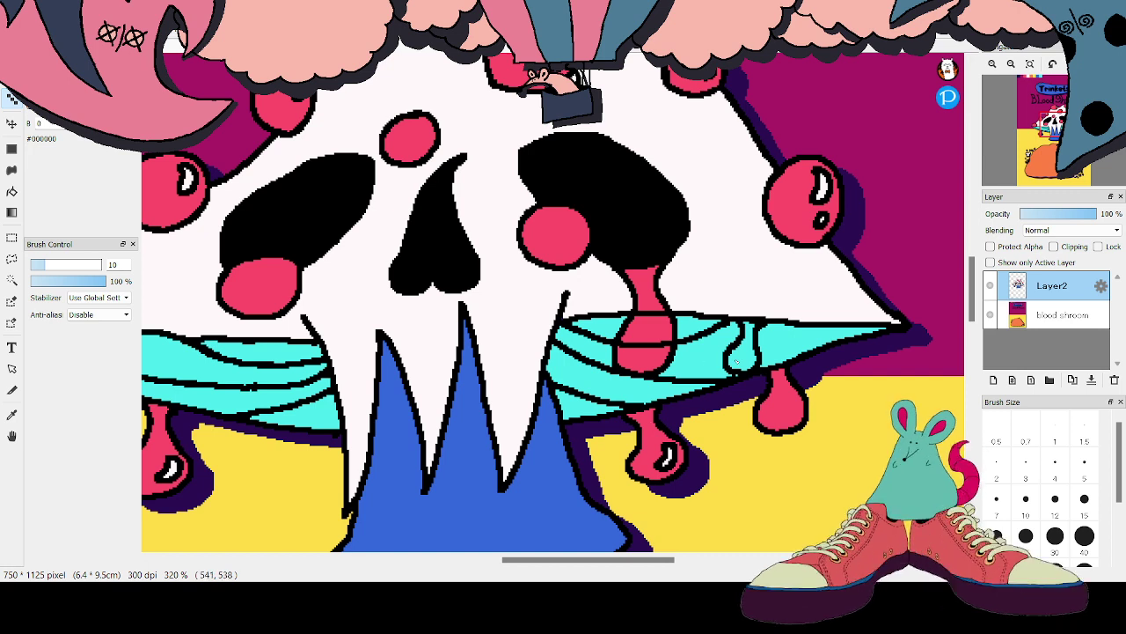
pyautogui.hotkey('ctrl', 'z')
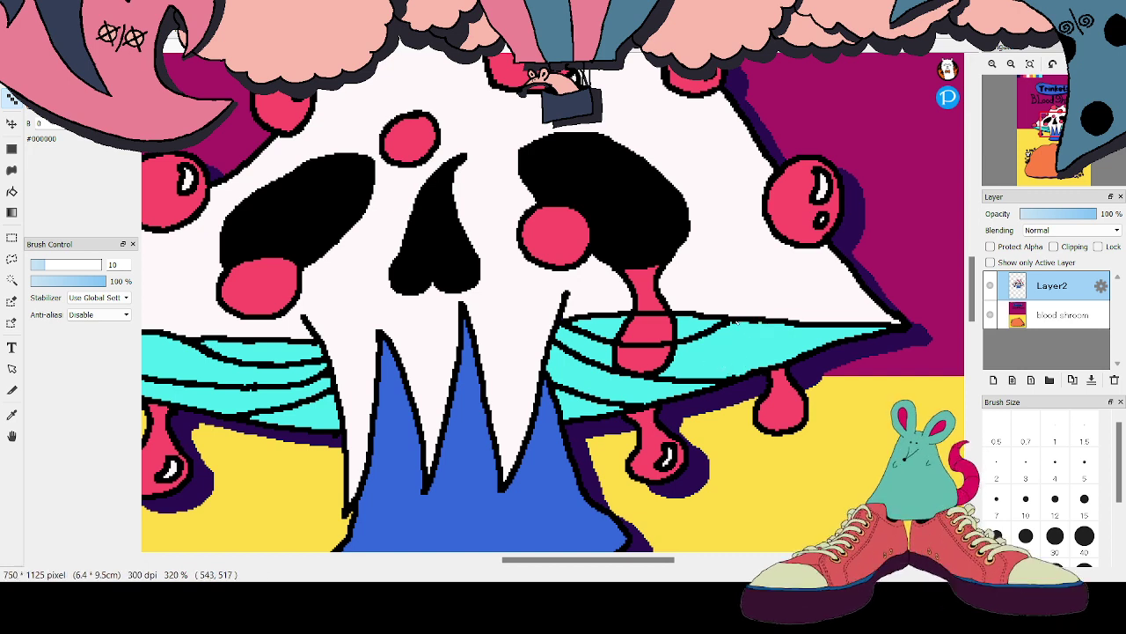
pyautogui.moveTo(742, 331)
pyautogui.mouseDown()
pyautogui.moveTo(729, 355)
pyautogui.moveTo(758, 361)
pyautogui.moveTo(763, 344)
pyautogui.mouseUp()
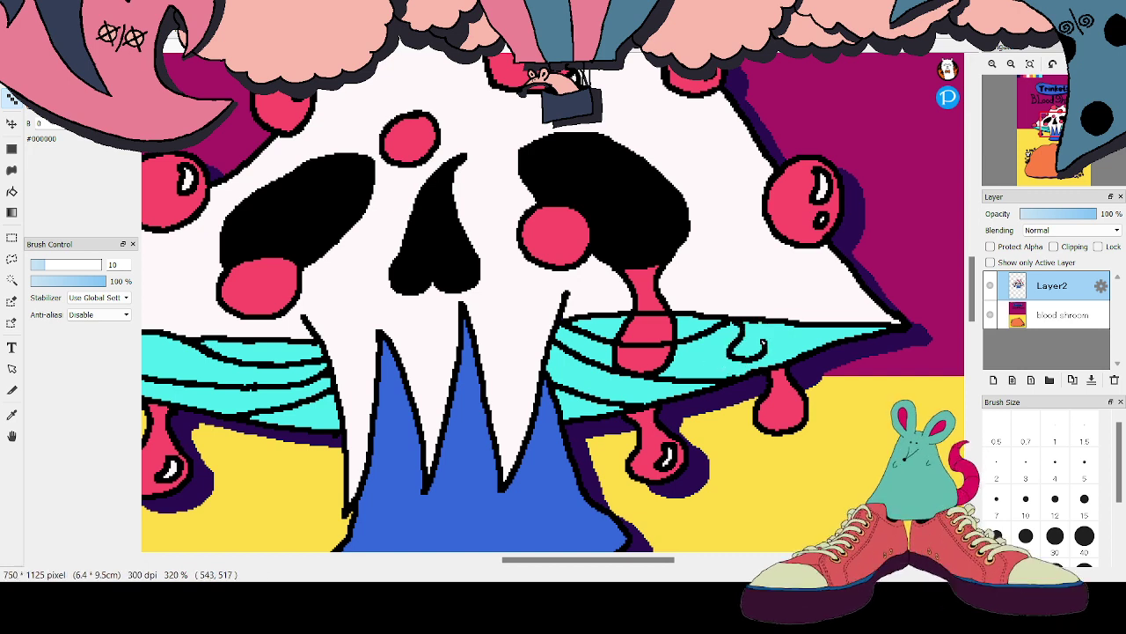
pyautogui.hotkey('ctrl', 'z')
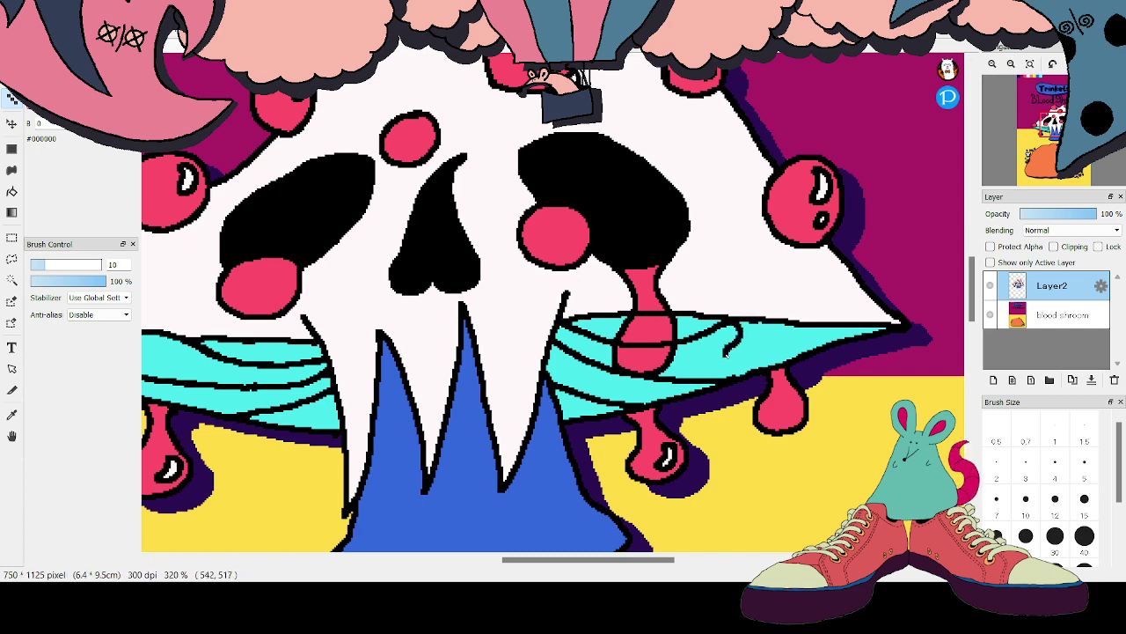
pyautogui.moveTo(726, 354)
pyautogui.mouseDown()
pyautogui.moveTo(745, 366)
pyautogui.moveTo(761, 356)
pyautogui.moveTo(755, 336)
pyautogui.mouseUp()
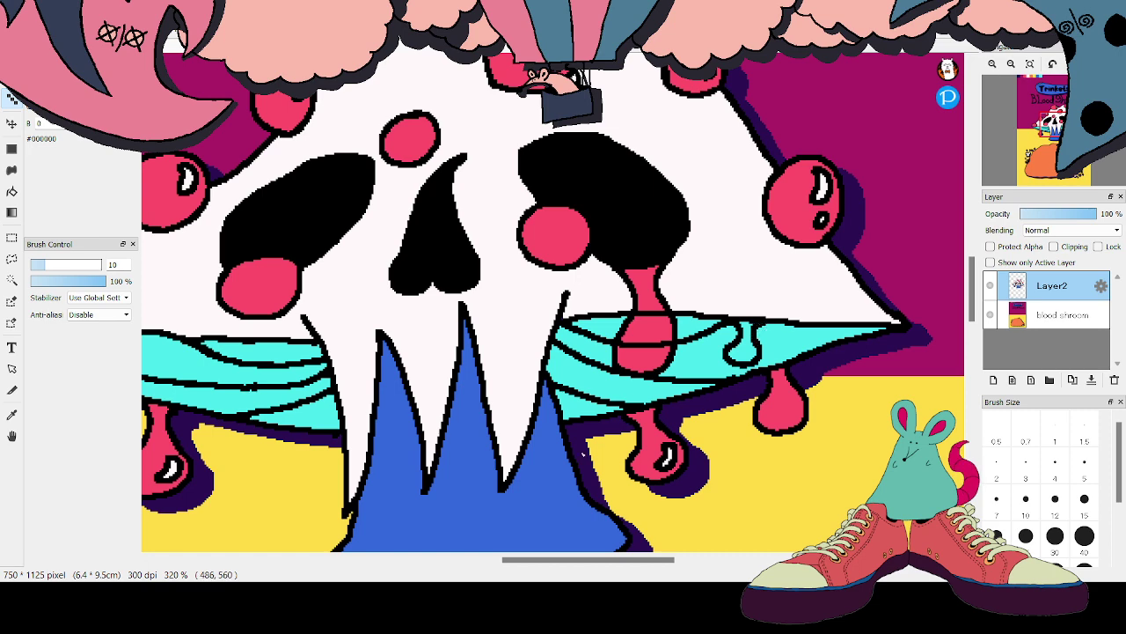
pyautogui.moveTo(593, 561); pyautogui.dragTo(547, 561)
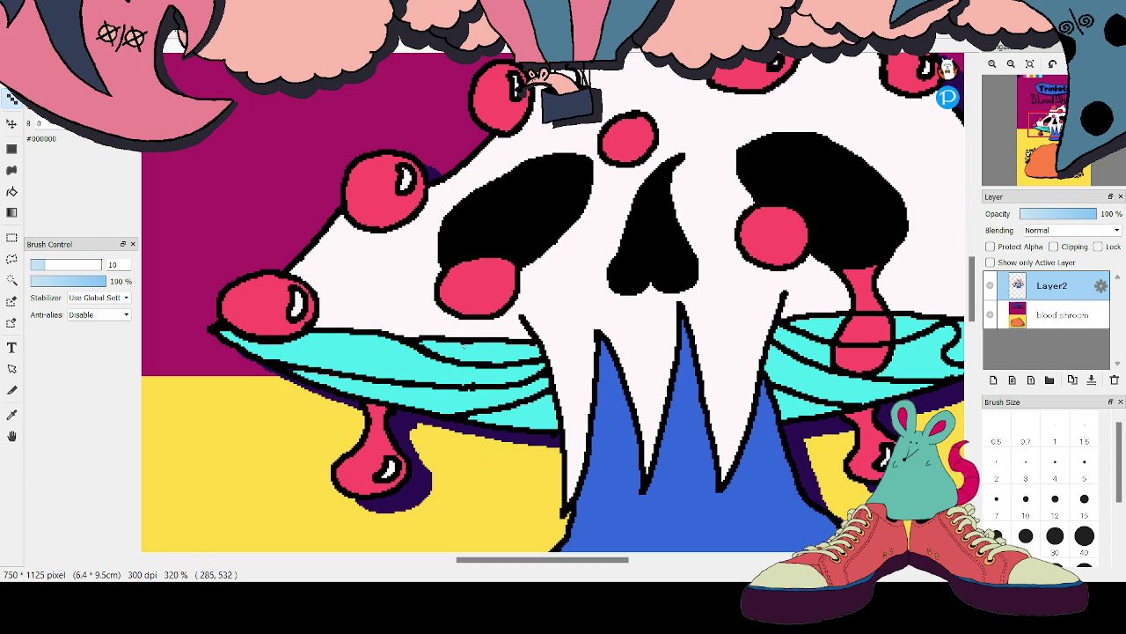
pyautogui.moveTo(462, 356)
pyautogui.mouseDown()
pyautogui.moveTo(441, 373)
pyautogui.moveTo(491, 398)
pyautogui.moveTo(489, 371)
pyautogui.mouseUp()
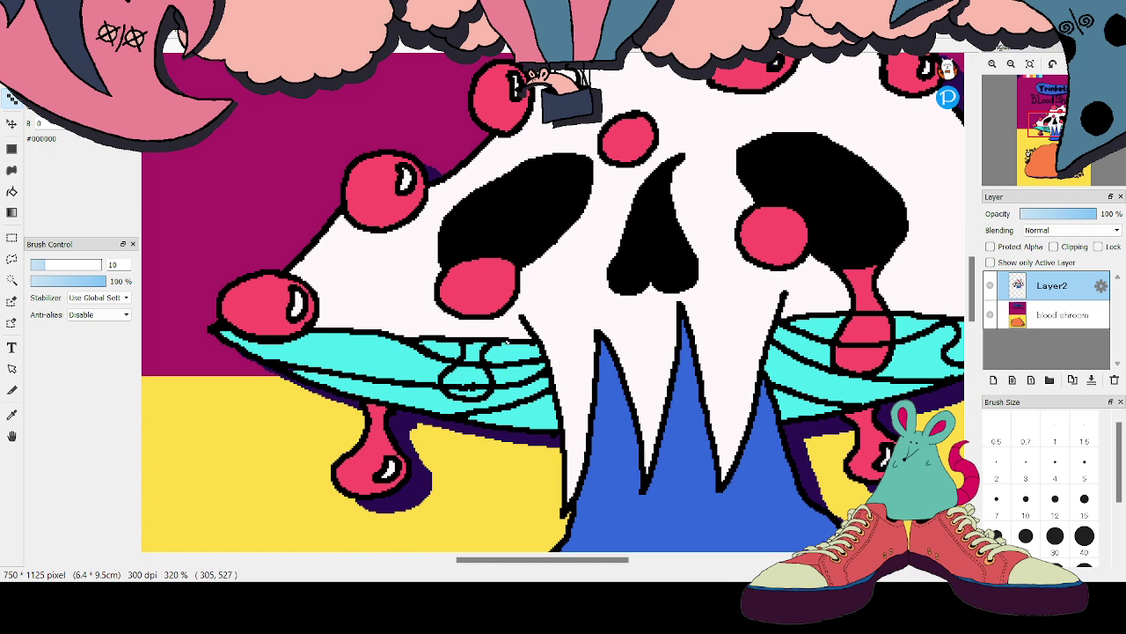
# Fill the small drips over the left and right gills with pink #FF4F69
pyautogui.keyDown('alt'); pyautogui.click(387, 197); pyautogui.keyUp('alt')
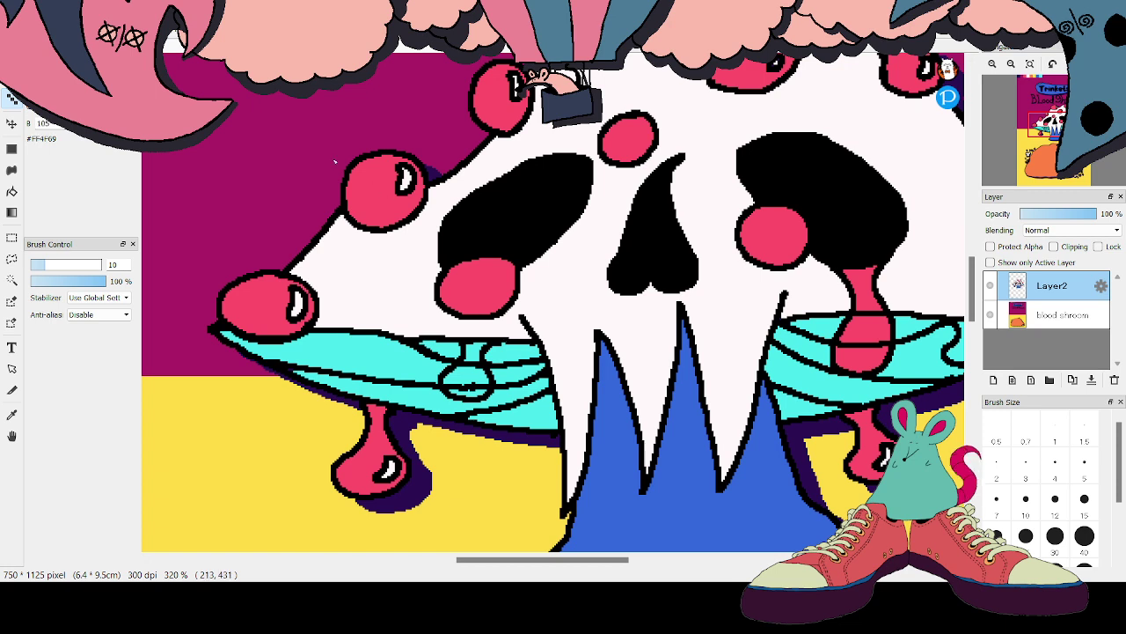
pyautogui.press('g')
pyautogui.click(475, 356)
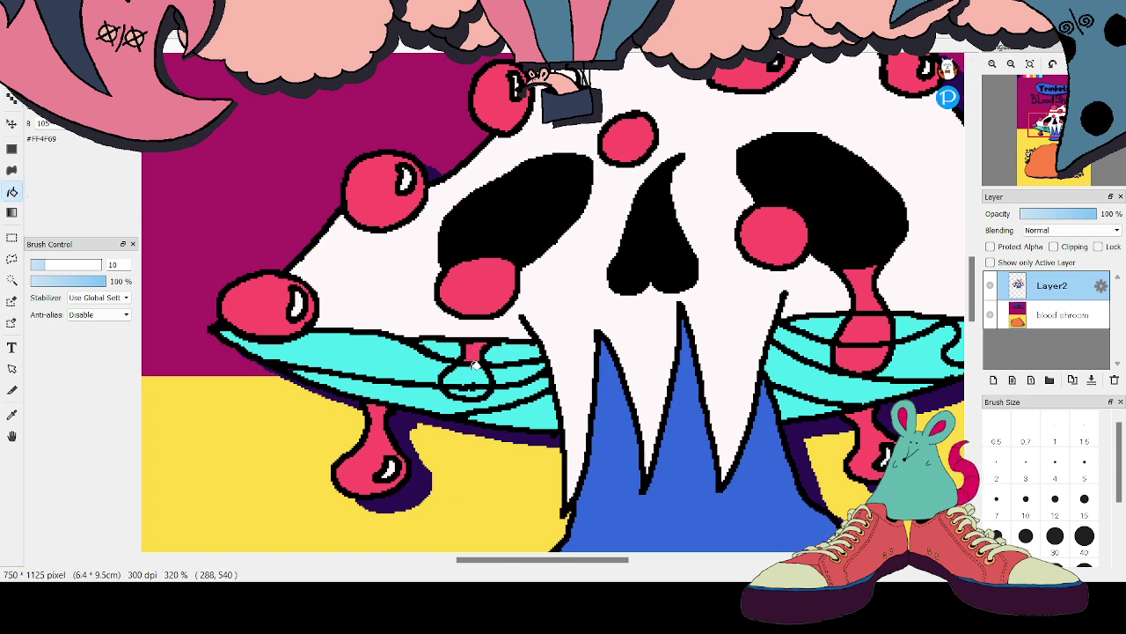
pyautogui.click(471, 374)
pyautogui.click(475, 389)
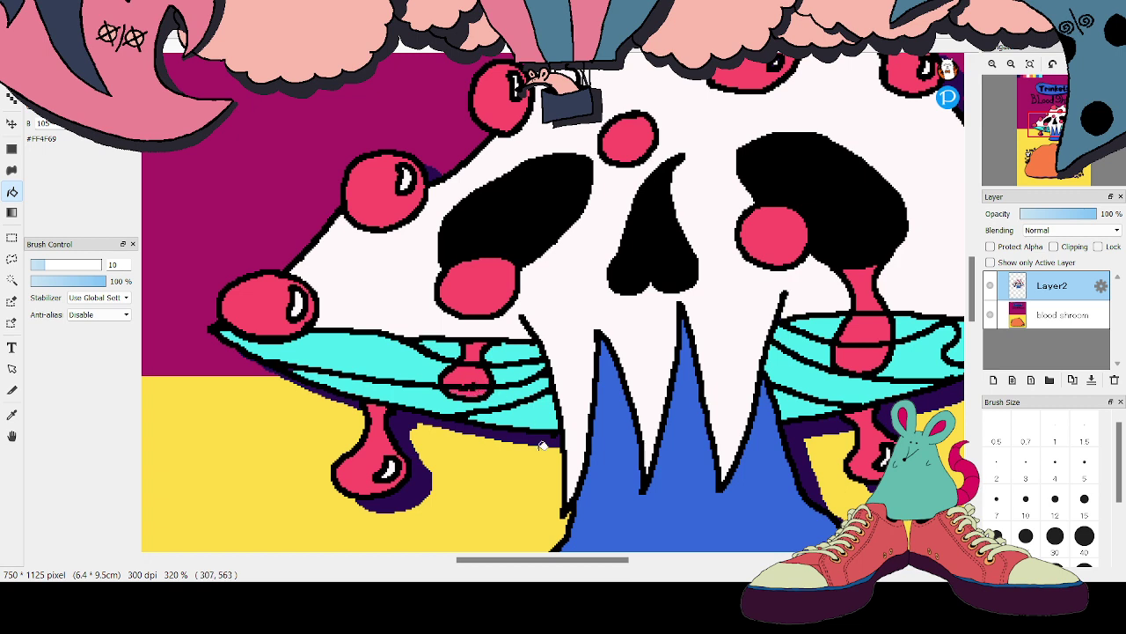
pyautogui.hscroll(2, 586, 563)
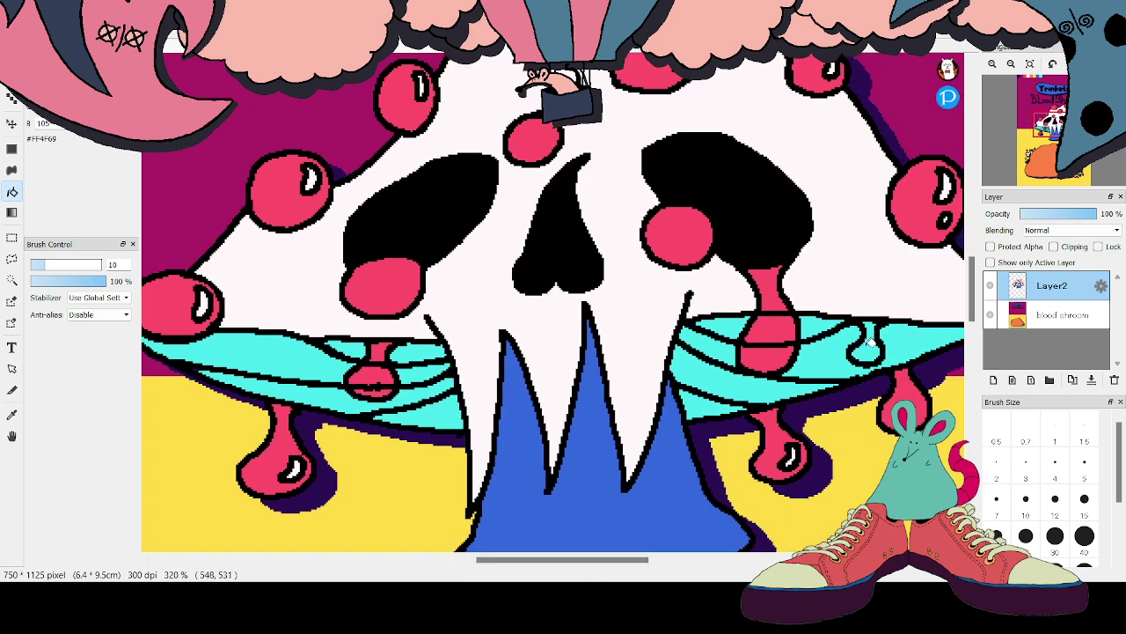
pyautogui.click(870, 341)
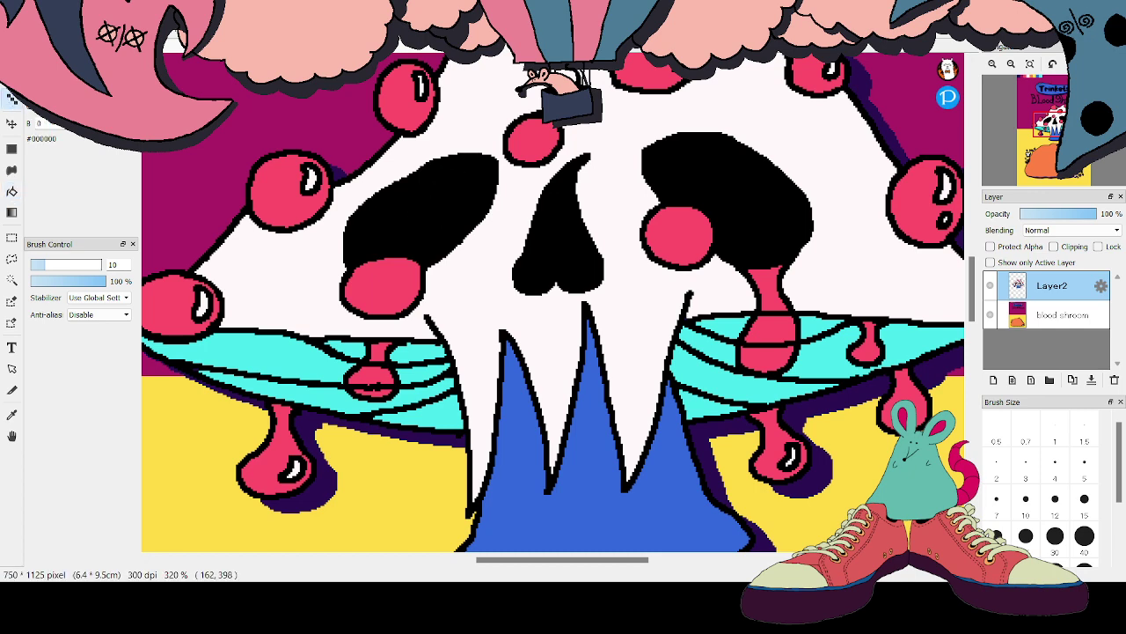
# Outline a curved highlight in black #000000 inside the bump overlapping the right eye socket
pyautogui.moveTo(1015, 106)
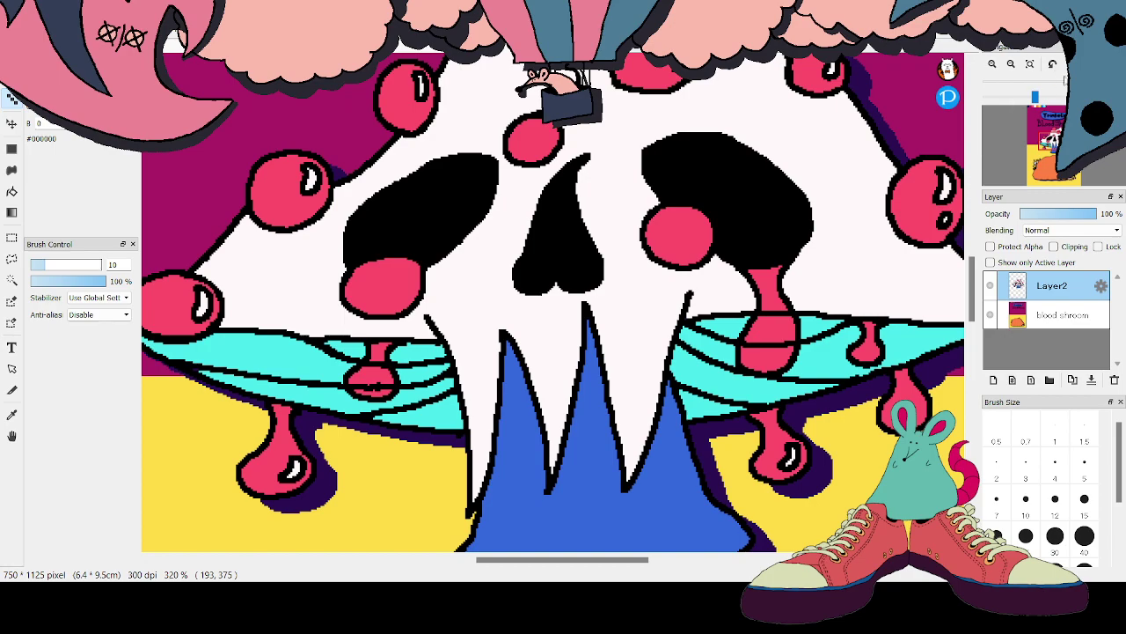
pyautogui.scroll(-3, 1065, 83)
pyautogui.scroll(2, 1066, 82)
pyautogui.scroll(3, 1065, 82)
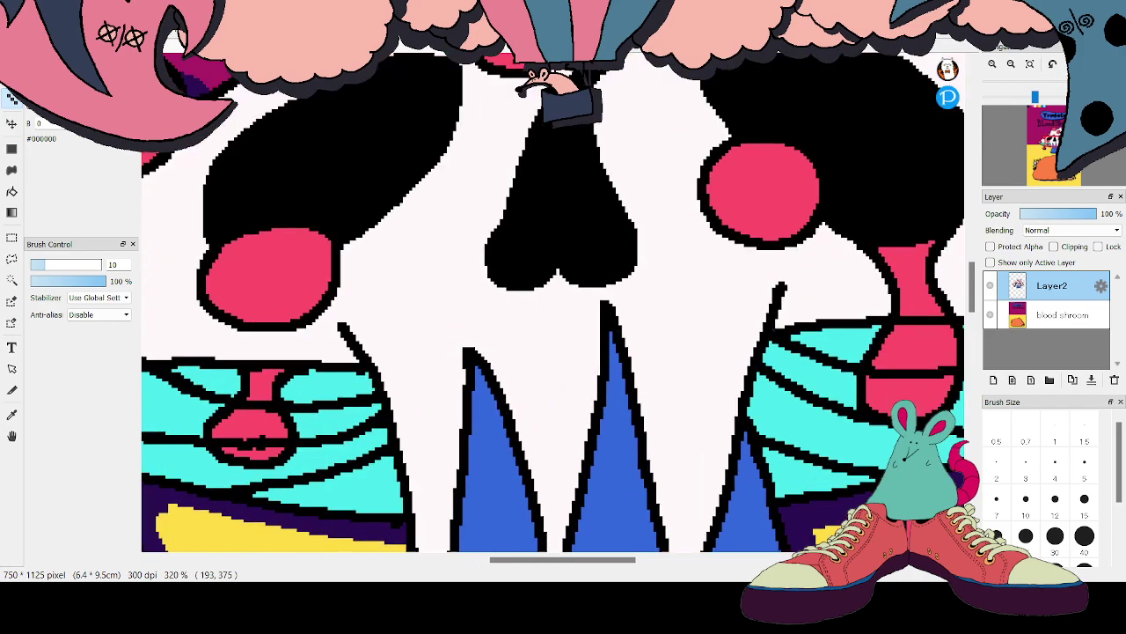
pyautogui.moveTo(563, 559); pyautogui.dragTo(596, 560)
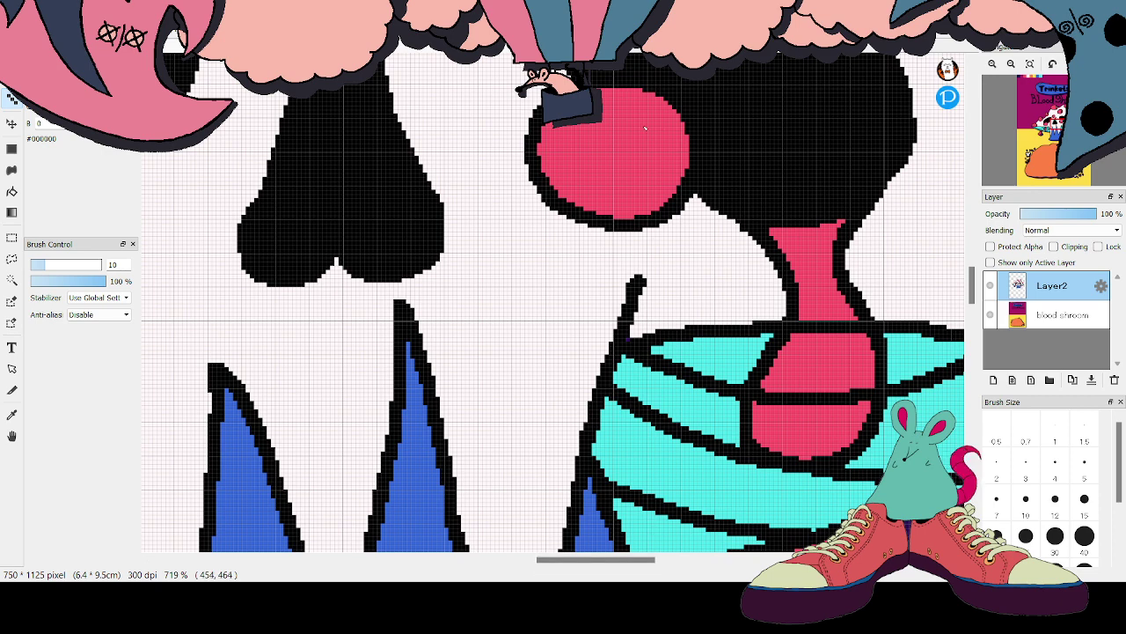
pyautogui.moveTo(640, 106)
pyautogui.mouseDown()
pyautogui.moveTo(637, 155)
pyautogui.moveTo(663, 162)
pyautogui.moveTo(675, 141)
pyautogui.moveTo(647, 103)
pyautogui.mouseUp()
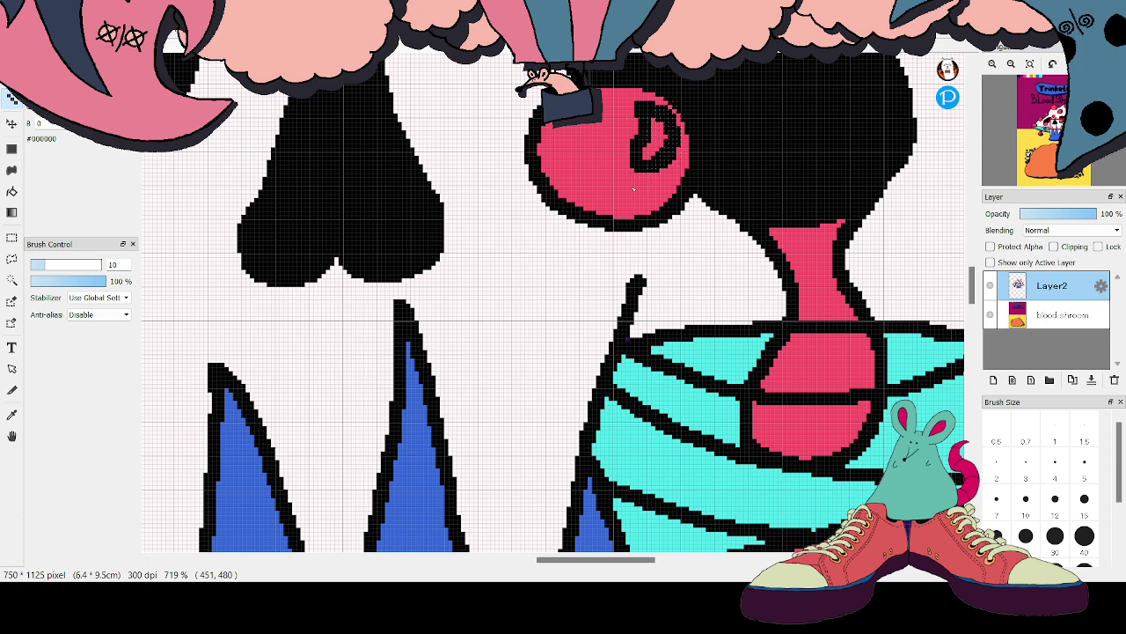
pyautogui.moveTo(634, 188)
pyautogui.mouseDown()
pyautogui.moveTo(617, 195)
pyautogui.moveTo(635, 210)
pyautogui.moveTo(651, 182)
pyautogui.moveTo(634, 187)
pyautogui.mouseUp()
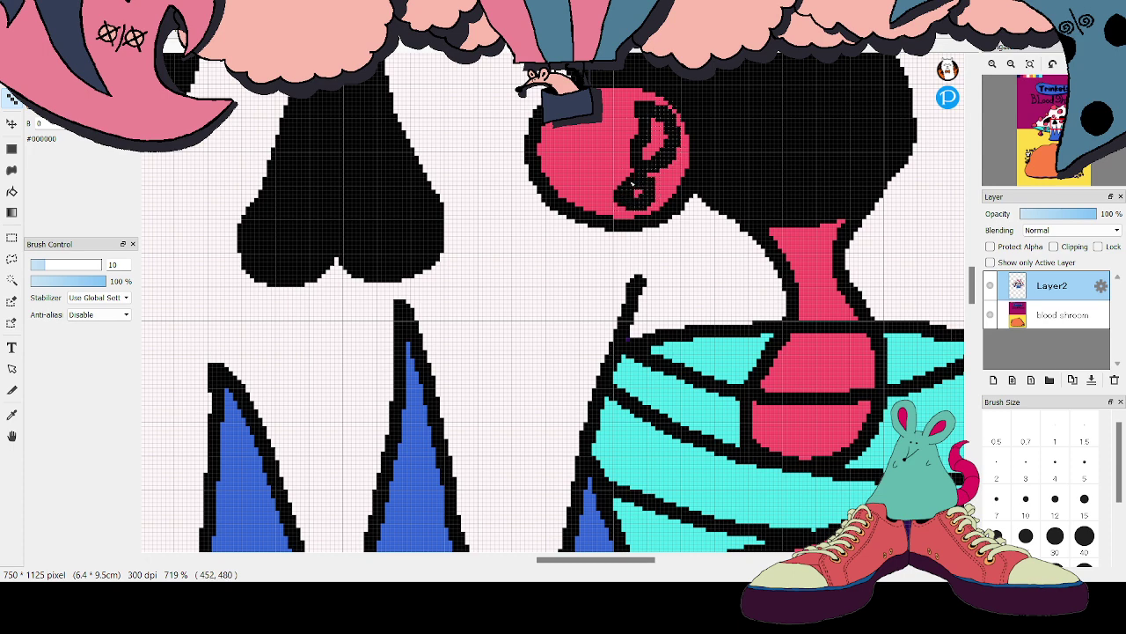
pyautogui.hotkey('ctrl', 'z')
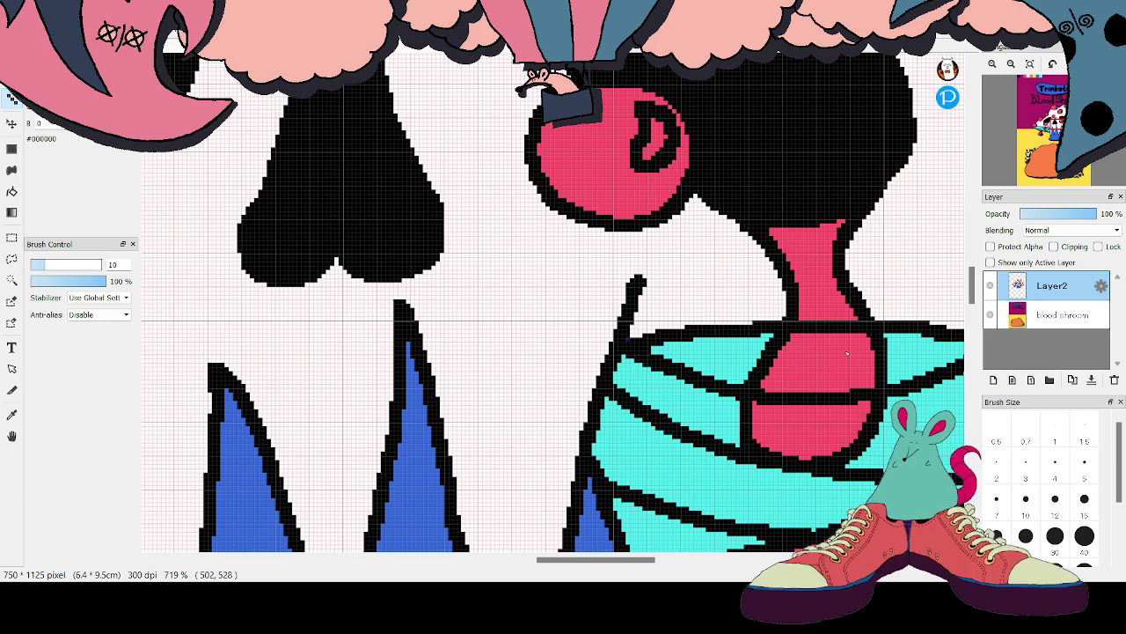
# Paint over the black gill lines crossing the right eye socket's drip with pink #FF4F69
pyautogui.keyDown('alt'); pyautogui.click(826, 295); pyautogui.keyUp('alt')
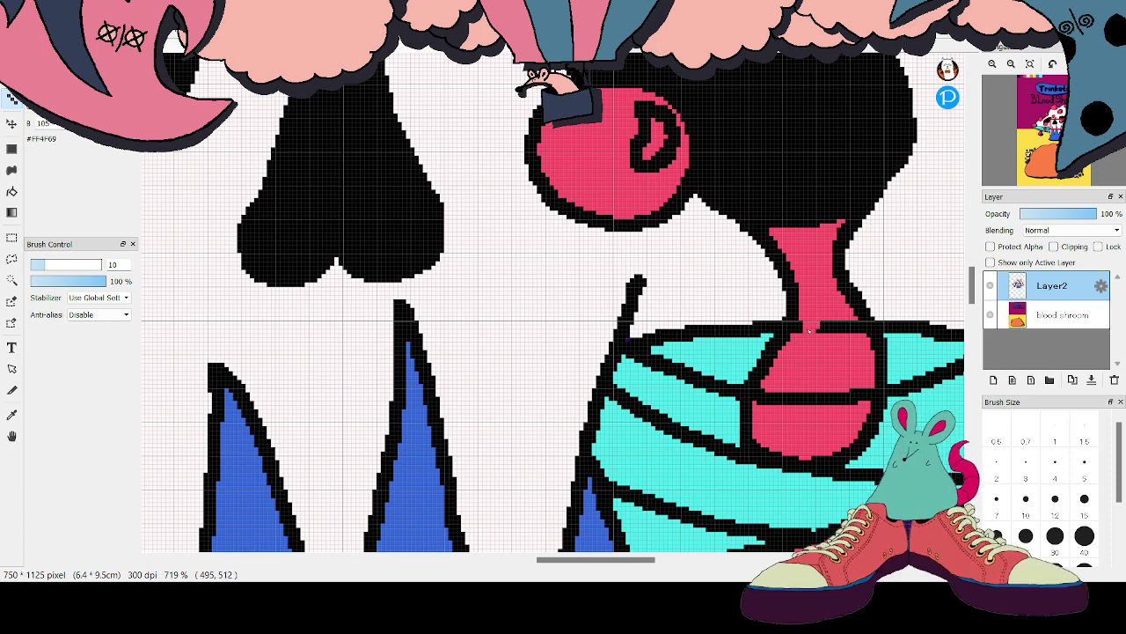
pyautogui.moveTo(781, 400)
pyautogui.mouseDown()
pyautogui.moveTo(812, 374)
pyautogui.moveTo(850, 408)
pyautogui.mouseUp()
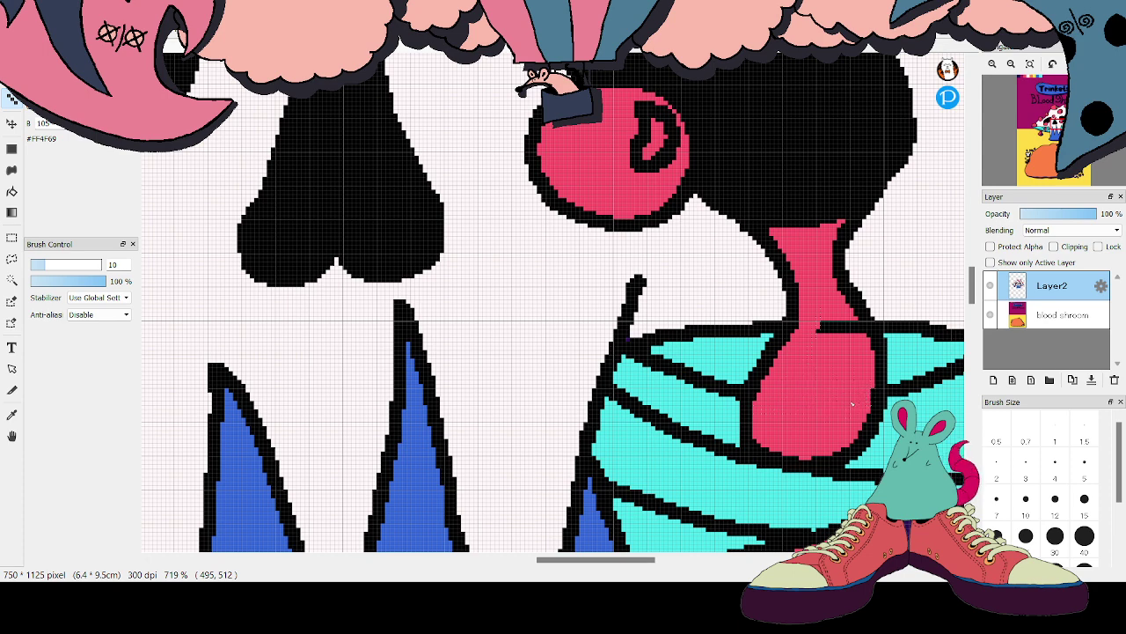
pyautogui.moveTo(816, 327); pyautogui.dragTo(857, 335)
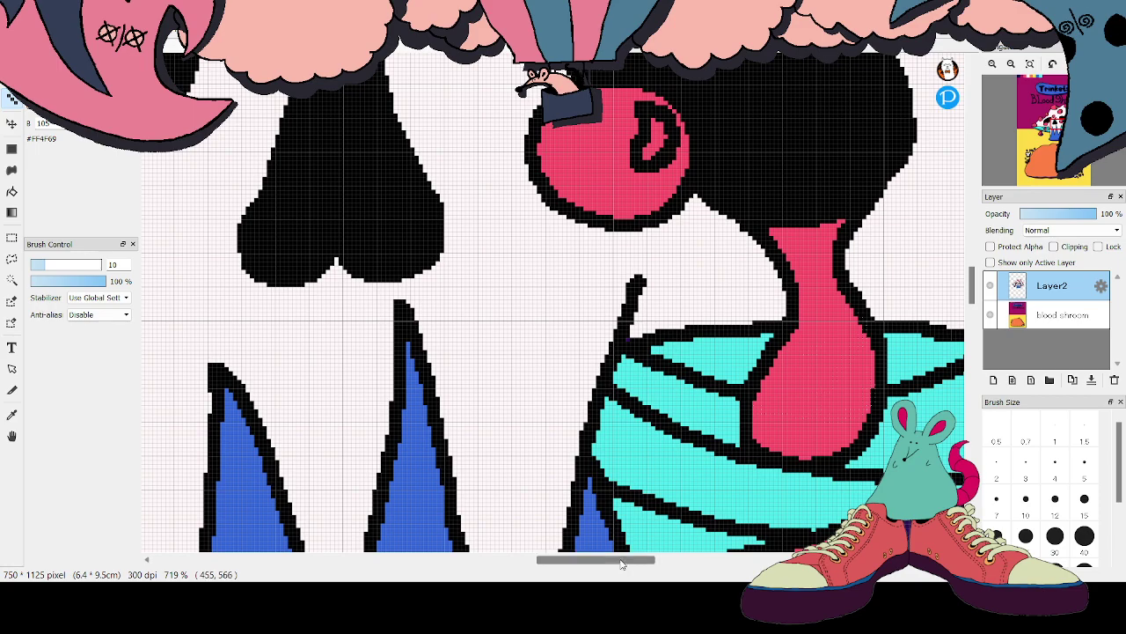
# Outline a curved highlight in black #000000 inside the bump overlapping the left eye socket
pyautogui.moveTo(619, 564); pyautogui.dragTo(506, 564)
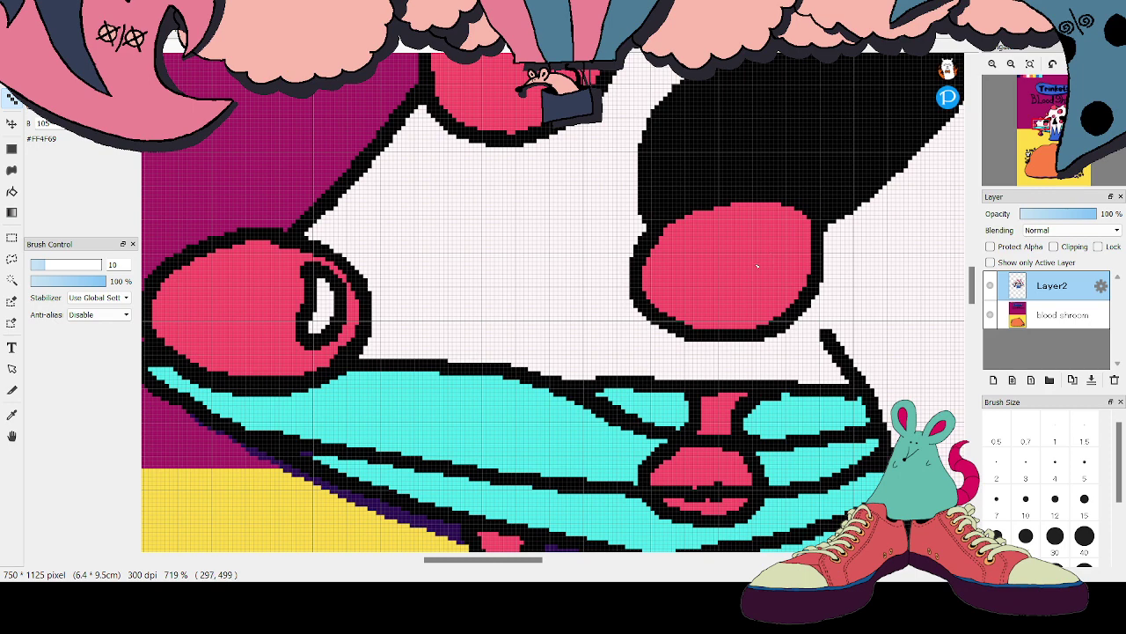
pyautogui.keyDown('alt'); pyautogui.click(688, 193); pyautogui.keyUp('alt')
pyautogui.moveTo(776, 227)
pyautogui.mouseDown()
pyautogui.moveTo(753, 277)
pyautogui.moveTo(773, 291)
pyautogui.moveTo(795, 276)
pyautogui.moveTo(777, 222)
pyautogui.mouseUp()
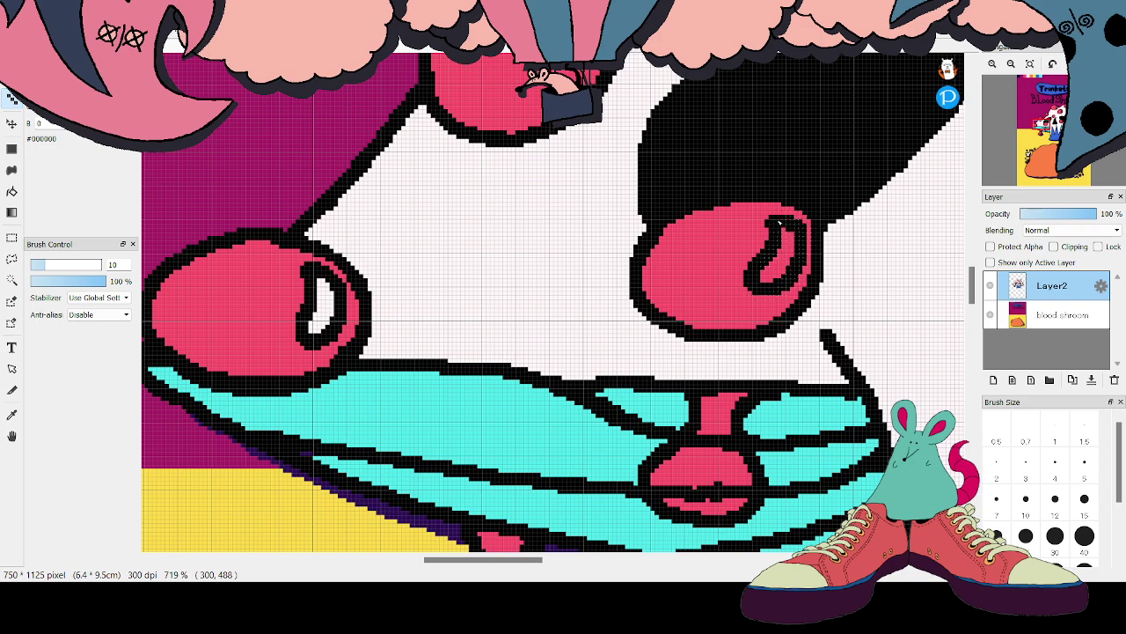
# Paint over the black gill lines crossing the small drip on the left gills with pink #FF4F69
pyautogui.scroll(-5, 723, 225)
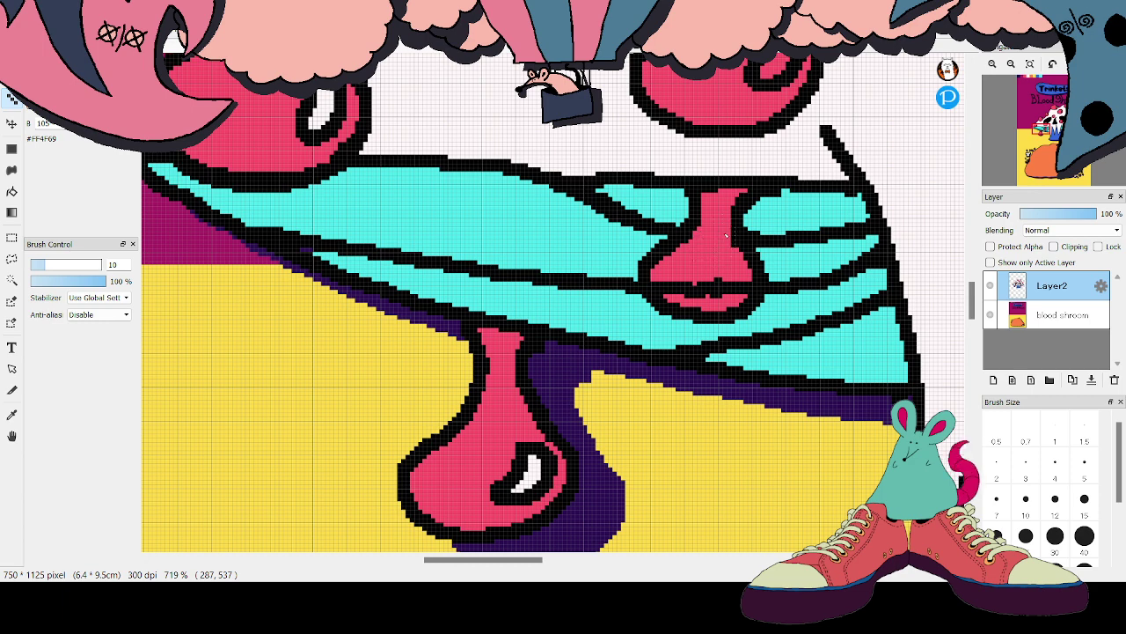
pyautogui.moveTo(709, 290); pyautogui.dragTo(677, 287)
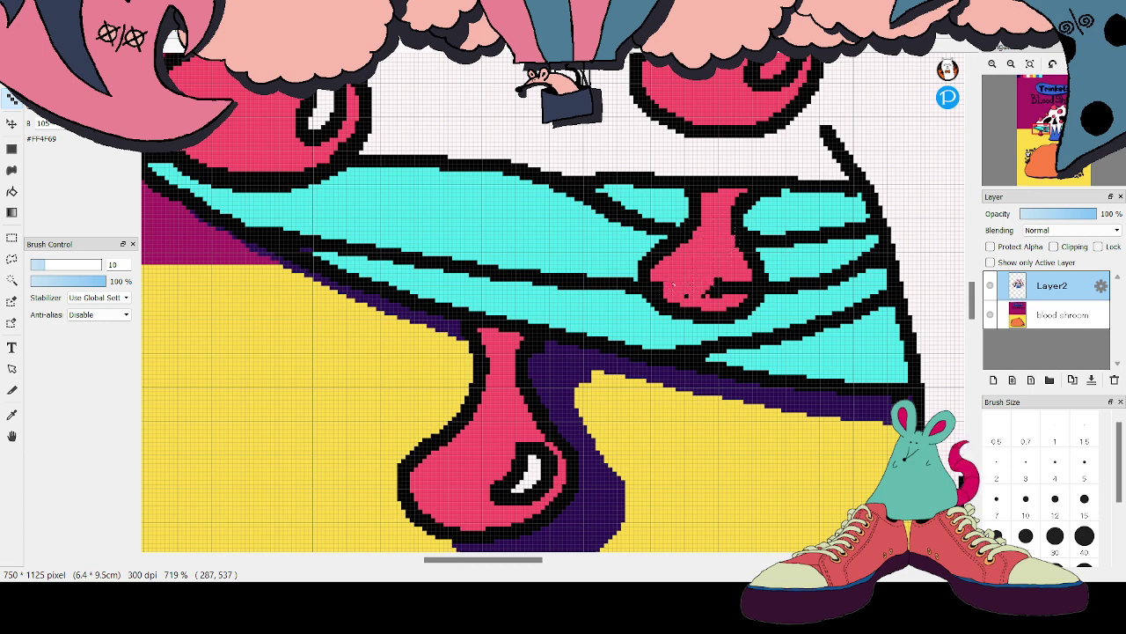
pyautogui.moveTo(679, 284); pyautogui.dragTo(730, 293)
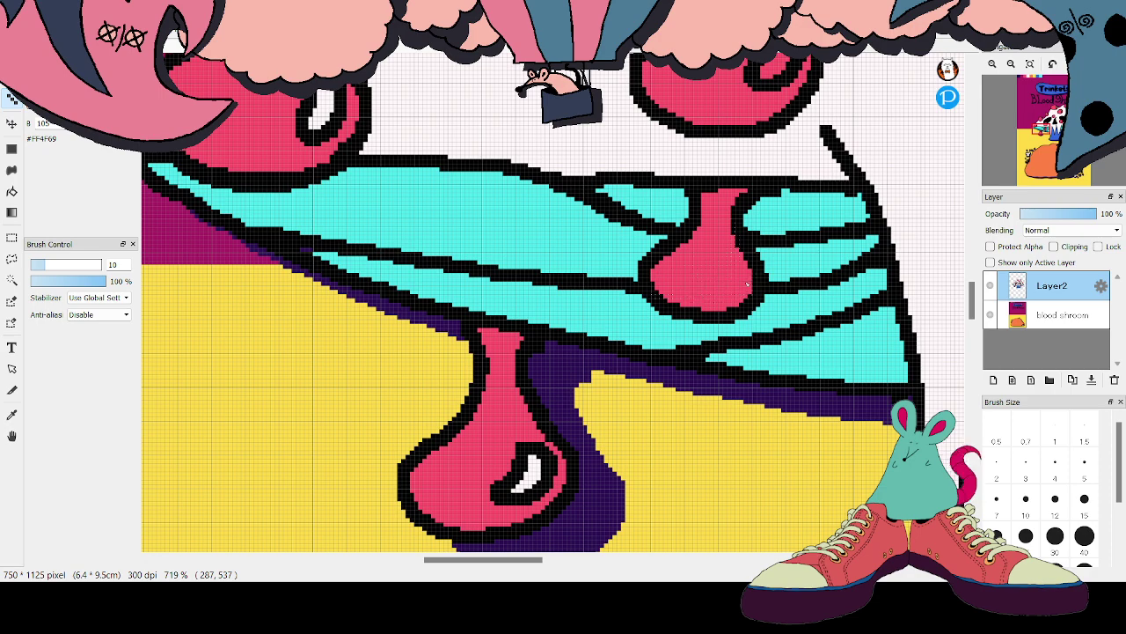
pyautogui.scroll(-5, 553, 301)
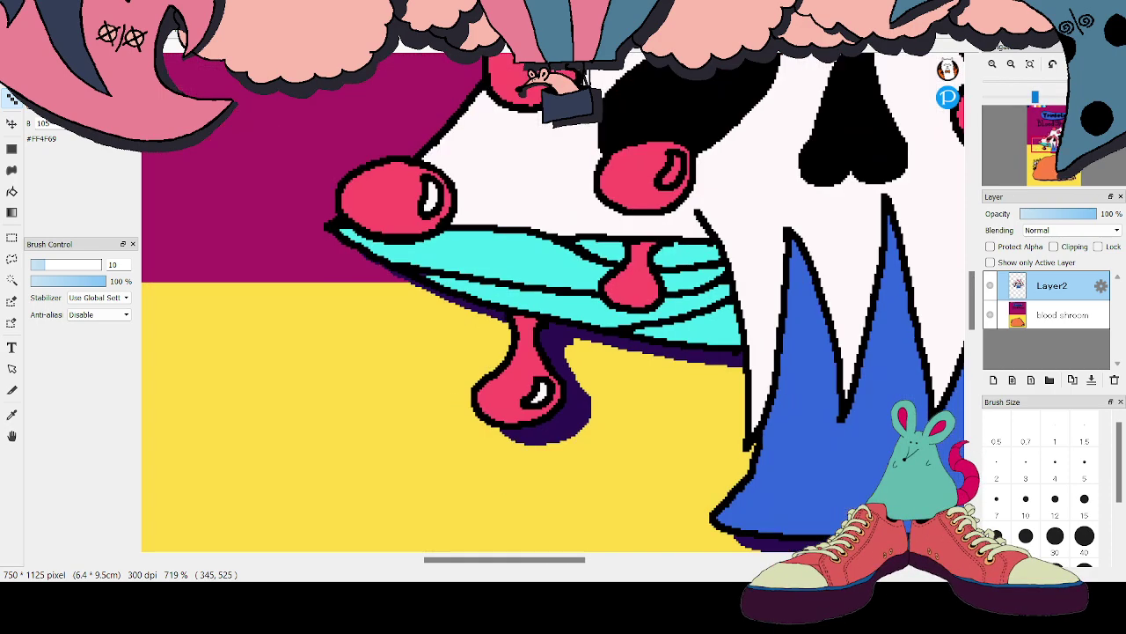
pyautogui.click(1061, 82)
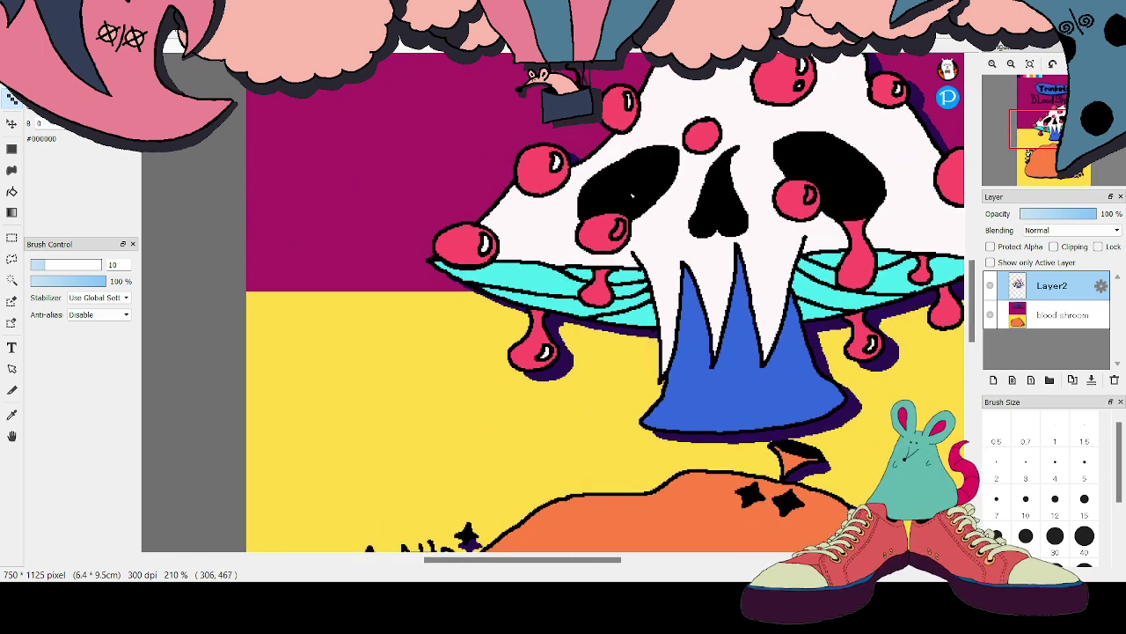
# Outline highlights in black #000000 inside the small drip on the left gills and the bump above the nose
pyautogui.hotkey('ctrl', '+')
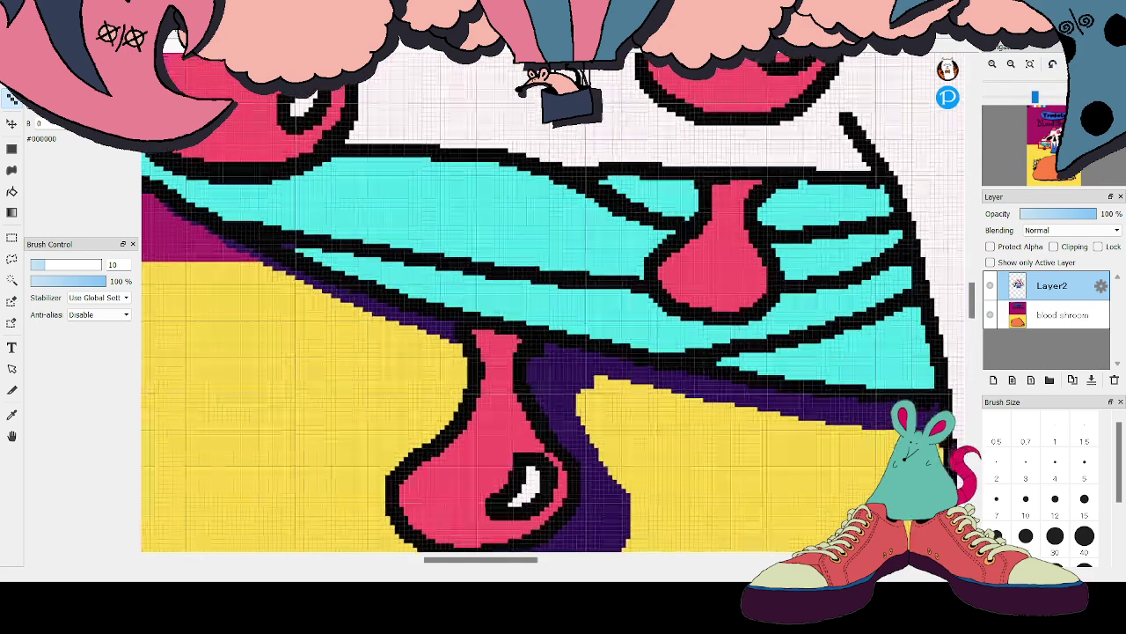
pyautogui.moveTo(739, 263)
pyautogui.mouseDown()
pyautogui.moveTo(719, 288)
pyautogui.moveTo(740, 294)
pyautogui.moveTo(751, 261)
pyautogui.mouseUp()
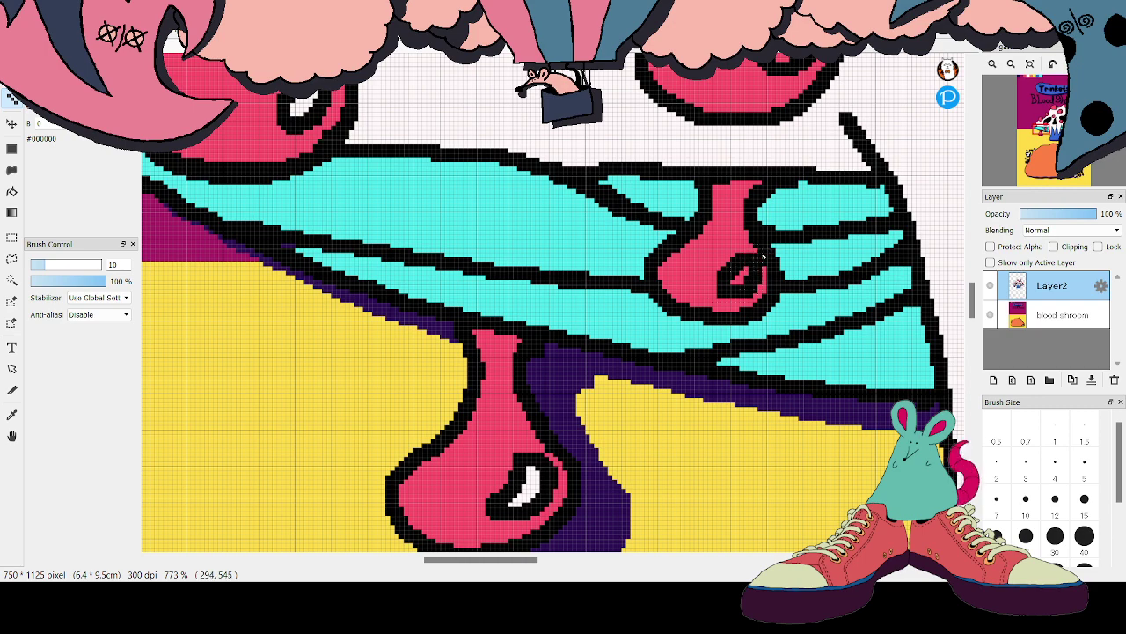
pyautogui.hscroll(5, 948, 264)
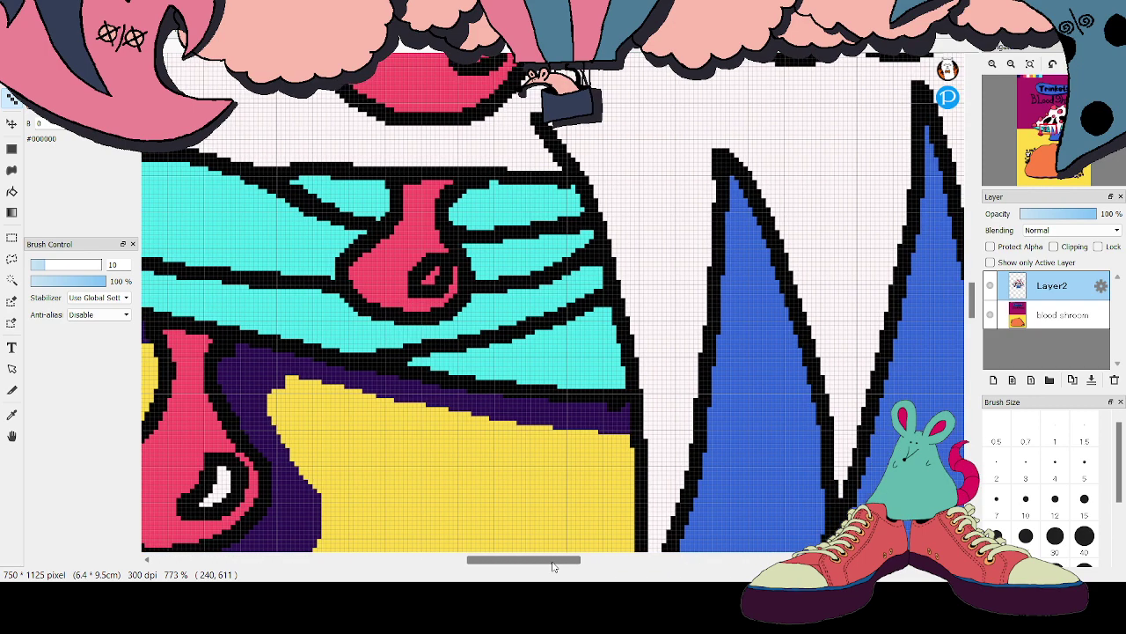
pyautogui.scroll(5, 820, 305)
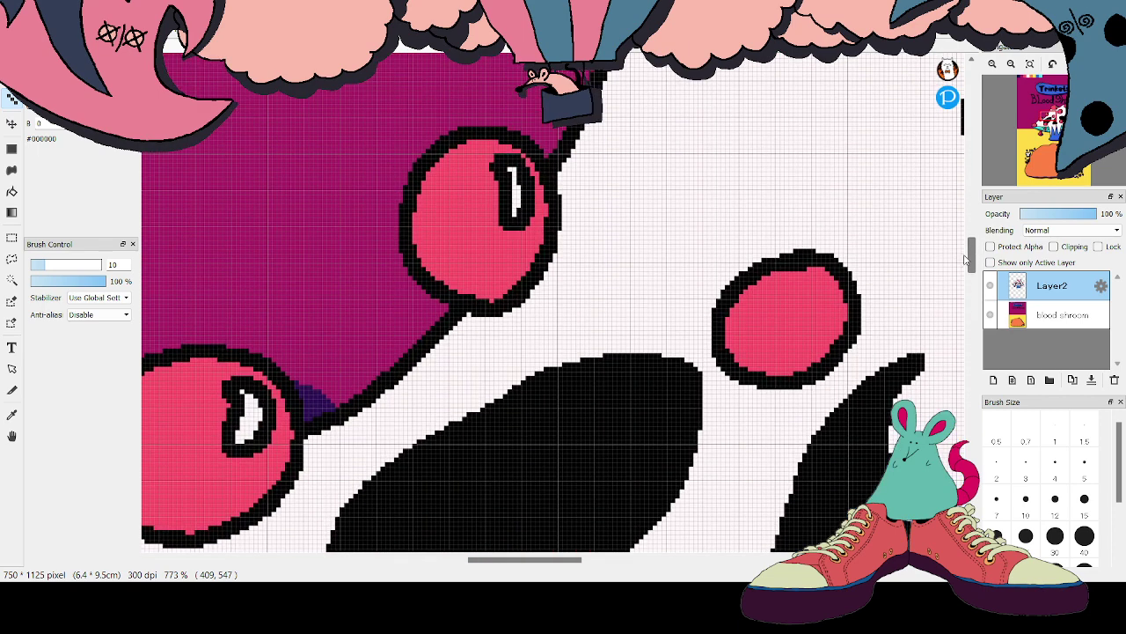
pyautogui.moveTo(809, 278)
pyautogui.mouseDown()
pyautogui.moveTo(791, 326)
pyautogui.moveTo(799, 334)
pyautogui.moveTo(826, 320)
pyautogui.moveTo(816, 274)
pyautogui.mouseUp()
# Outline a small highlight in black #000000 inside the small drip on the right gills, redoing the first attempt
pyautogui.moveTo(553, 560); pyautogui.dragTo(648, 560)
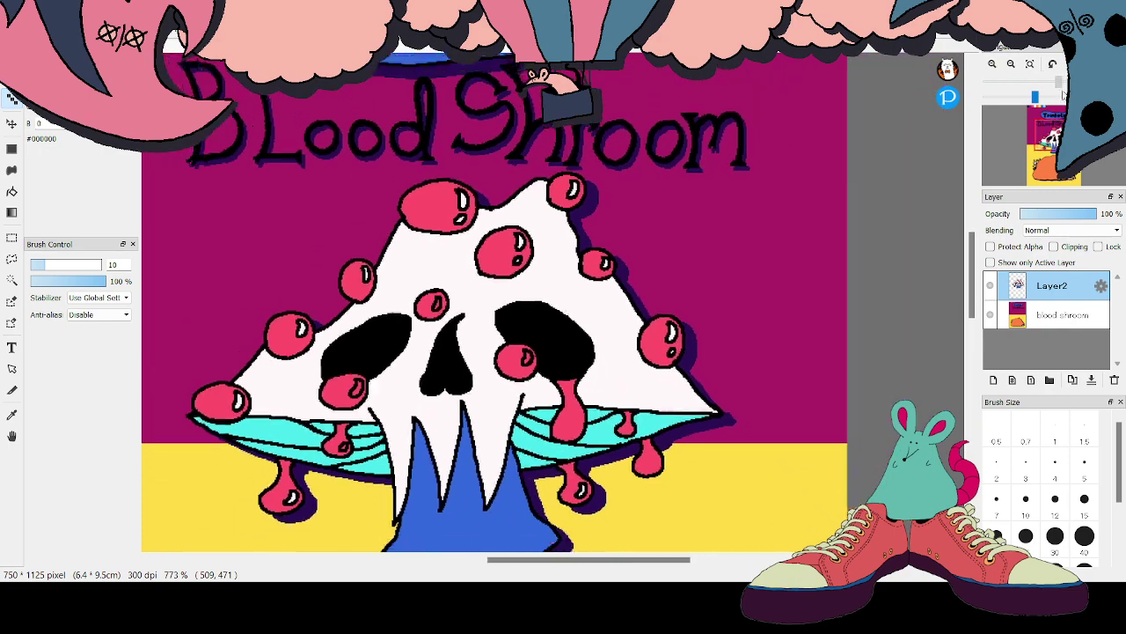
pyautogui.scroll(-5, 761, 367)
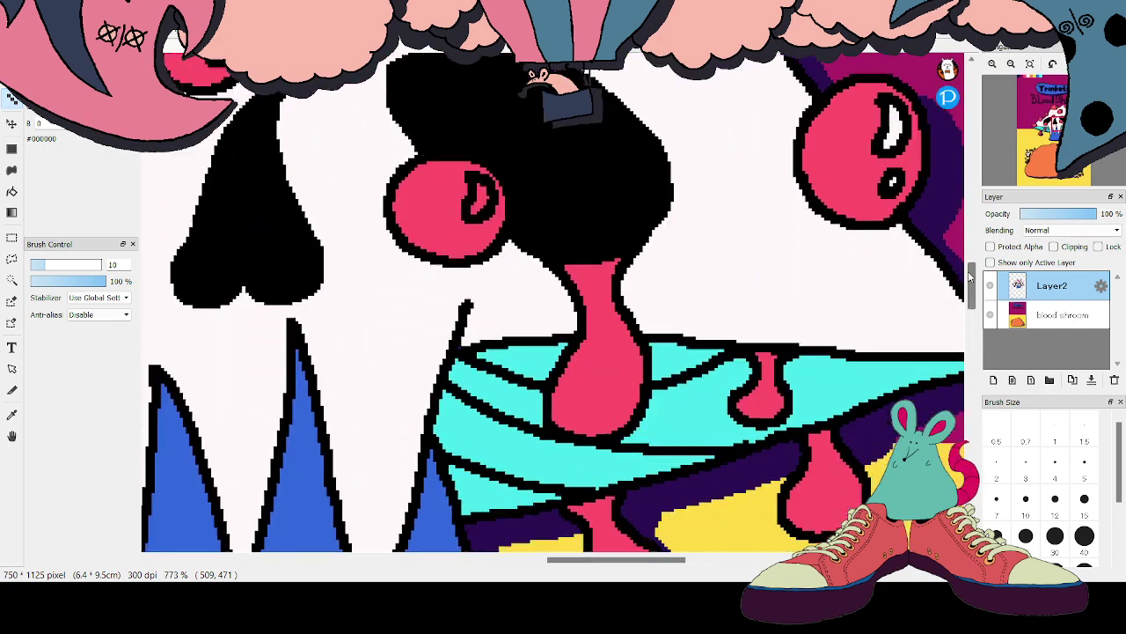
pyautogui.moveTo(761, 367)
pyautogui.mouseDown()
pyautogui.moveTo(759, 358)
pyautogui.moveTo(752, 375)
pyautogui.moveTo(777, 373)
pyautogui.moveTo(772, 360)
pyautogui.mouseUp()
pyautogui.hotkey('ctrl', 'z')
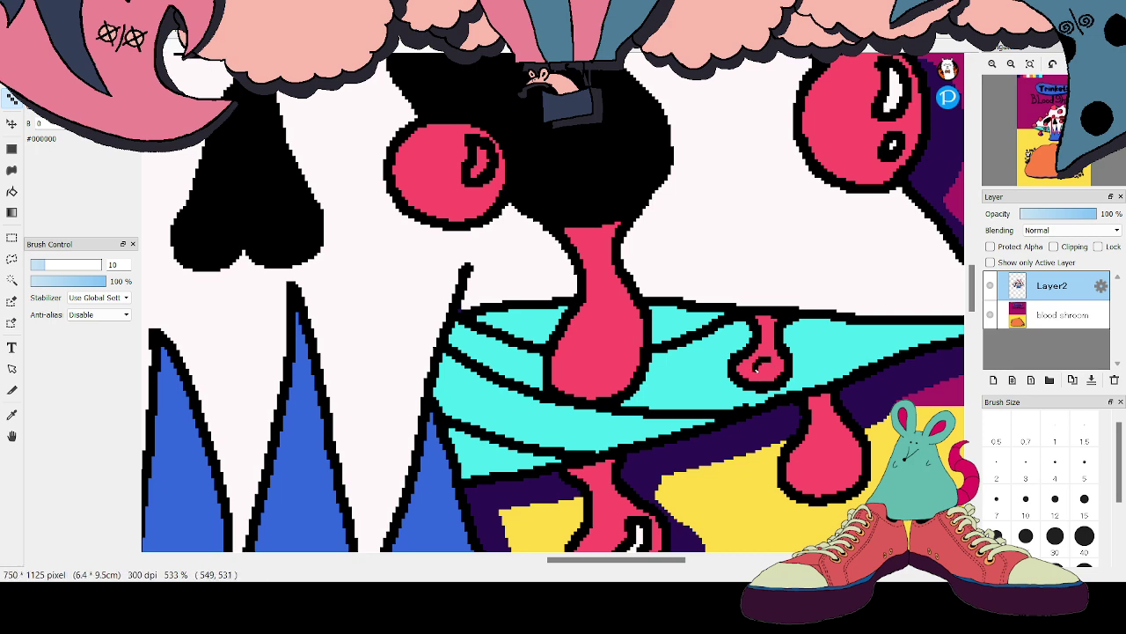
pyautogui.hotkey('ctrl', 'z')
pyautogui.moveTo(766, 365); pyautogui.dragTo(771, 360)
# Outline black highlights in the rightmost hanging drip and the right eye socket's drip, adding a small round one to the latter
pyautogui.moveTo(836, 442)
pyautogui.mouseDown()
pyautogui.moveTo(825, 474)
pyautogui.moveTo(838, 486)
pyautogui.moveTo(854, 461)
pyautogui.moveTo(846, 442)
pyautogui.mouseUp()
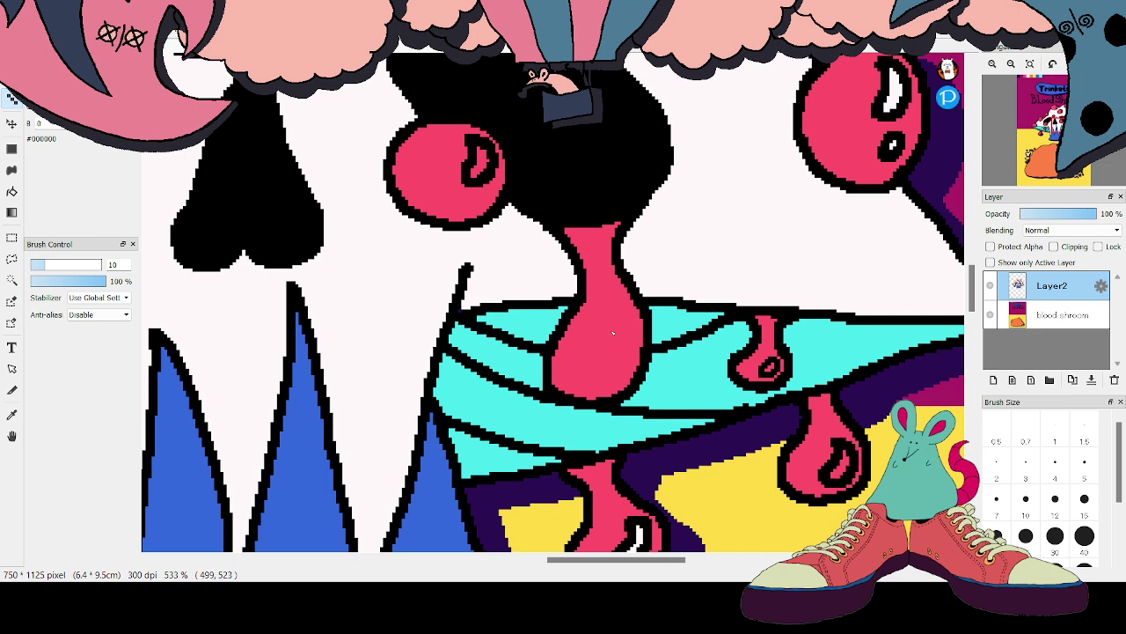
pyautogui.moveTo(614, 316)
pyautogui.mouseDown()
pyautogui.moveTo(605, 357)
pyautogui.moveTo(636, 341)
pyautogui.moveTo(625, 312)
pyautogui.mouseUp()
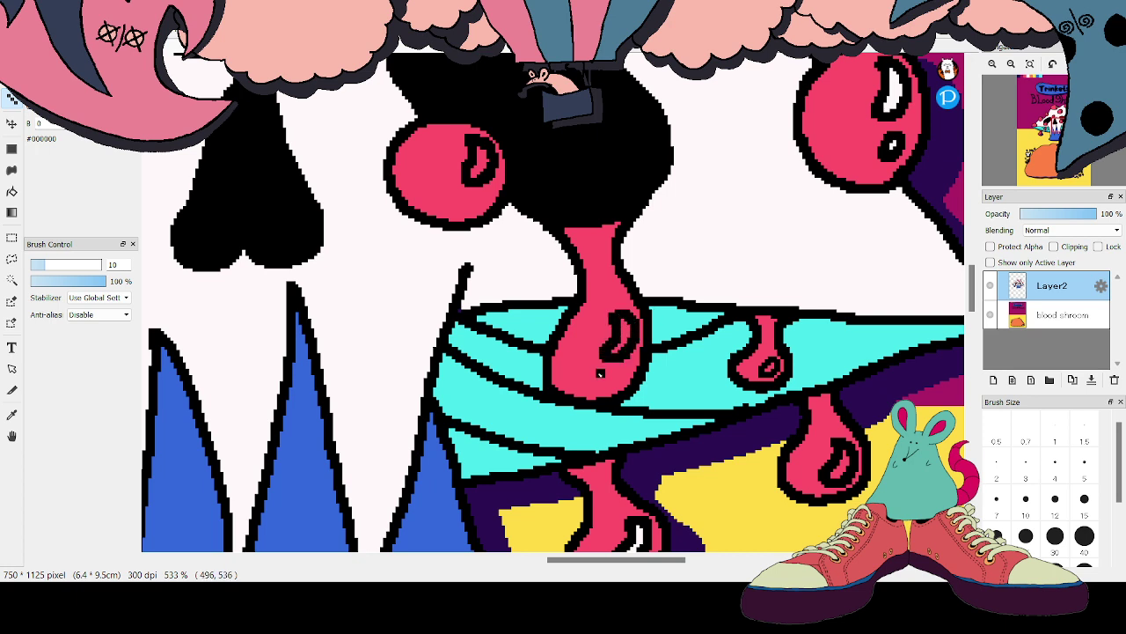
pyautogui.moveTo(600, 374)
pyautogui.mouseDown()
pyautogui.moveTo(591, 391)
pyautogui.moveTo(617, 387)
pyautogui.moveTo(603, 376)
pyautogui.mouseUp()
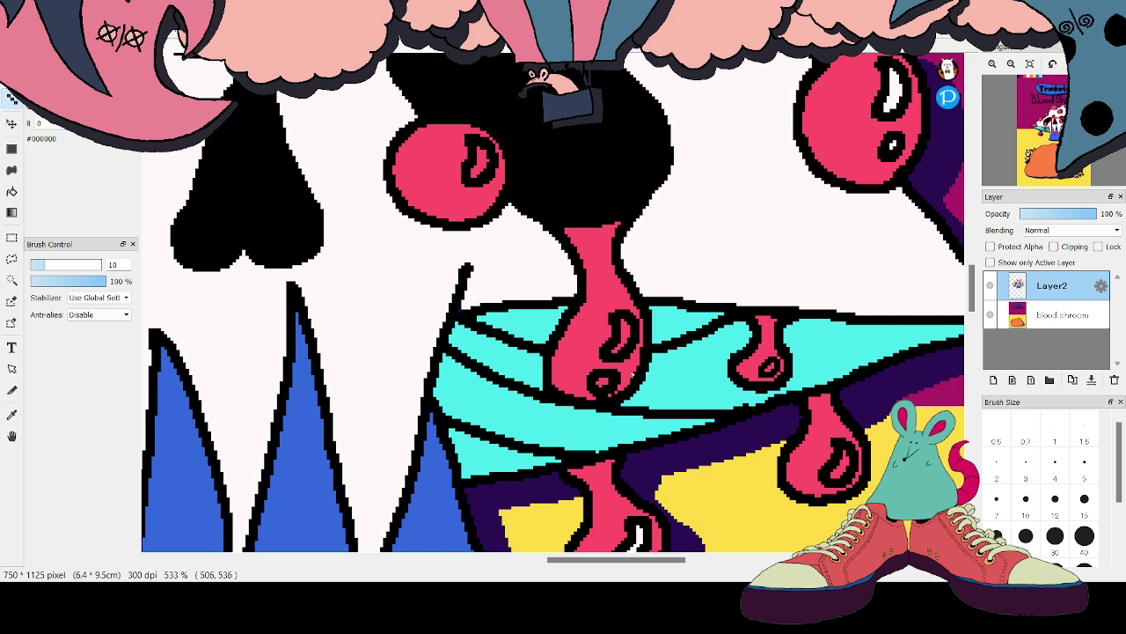
# Fill the highlights of the bump on the right eye socket, its drip, the small right gill drip and the rightmost hanging drip with white #FFF7F8
pyautogui.keyDown('alt'); pyautogui.click(702, 218); pyautogui.keyUp('alt')
pyautogui.press('g')
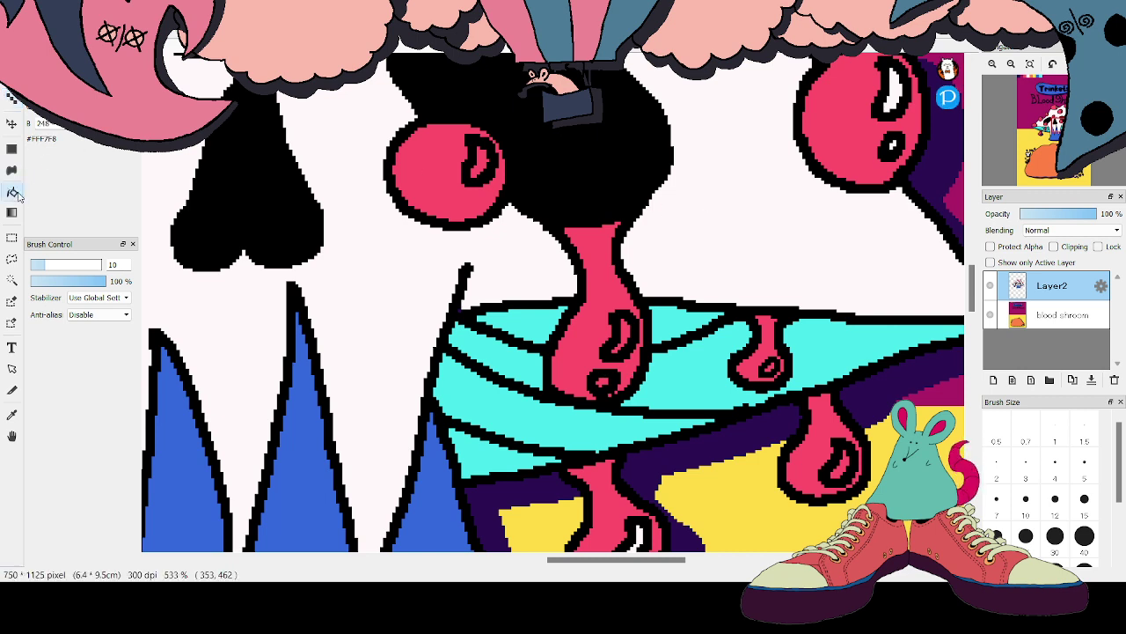
pyautogui.click(485, 151)
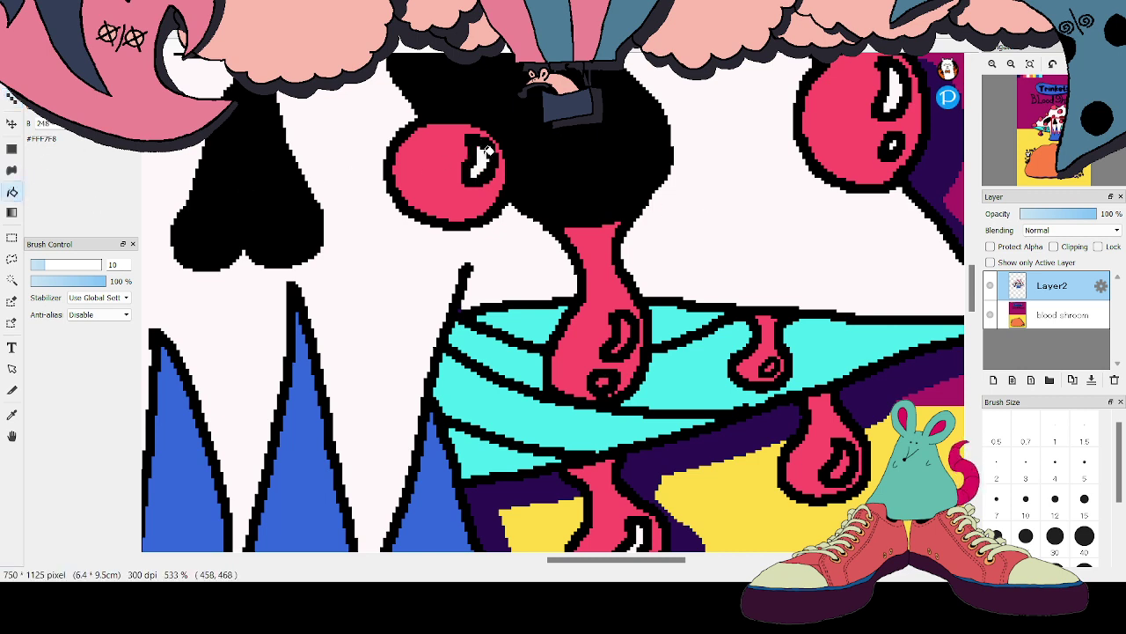
pyautogui.click(626, 331)
pyautogui.click(604, 378)
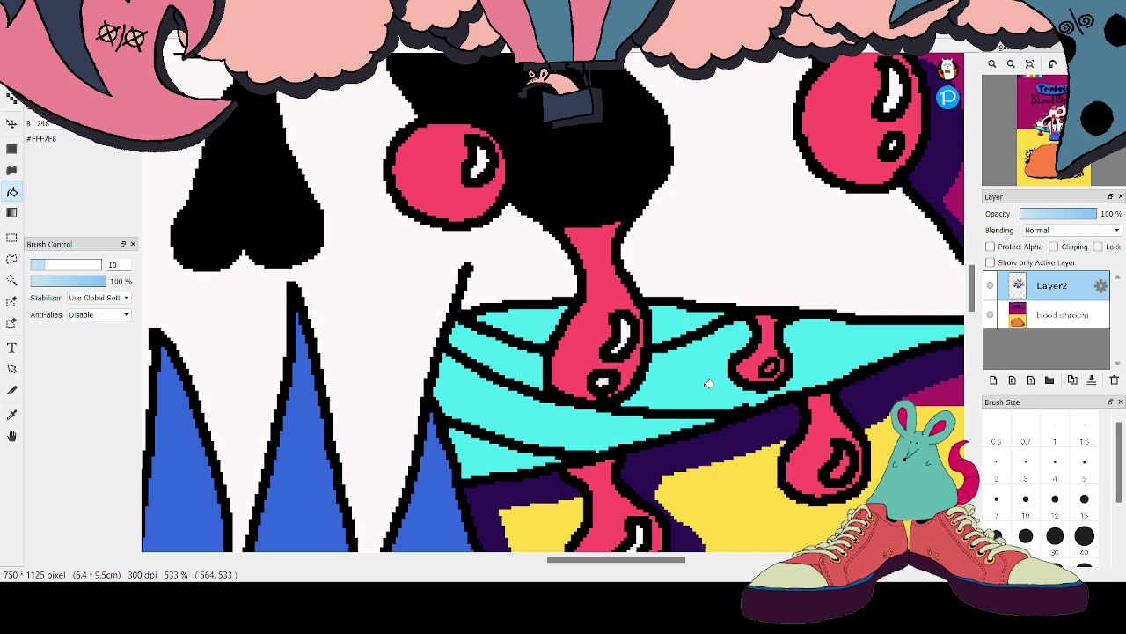
pyautogui.click(775, 363)
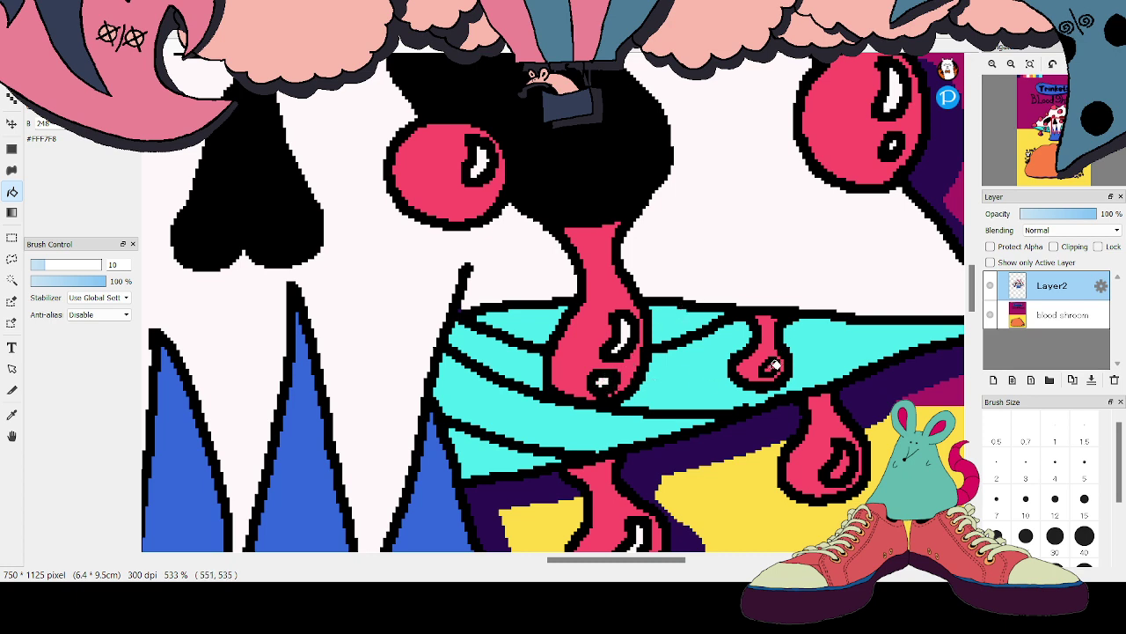
pyautogui.click(841, 461)
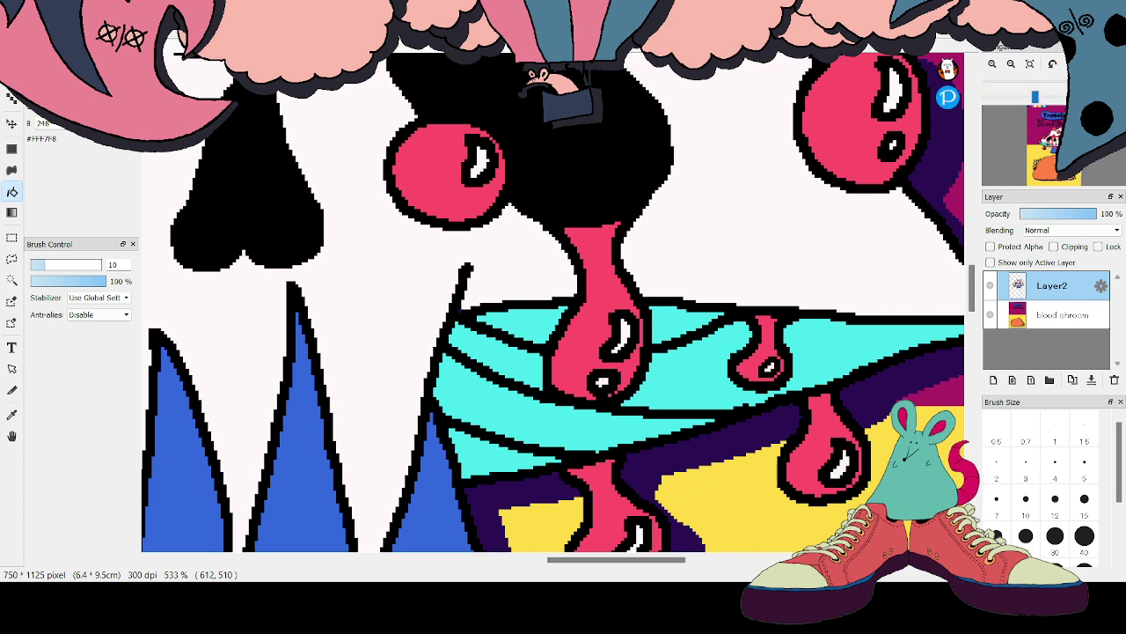
# Fill the highlights in the bump above the nose, the bump on the left eye socket and the small left gill drip with white #FFF7F8
pyautogui.scroll(10, 517, 294)
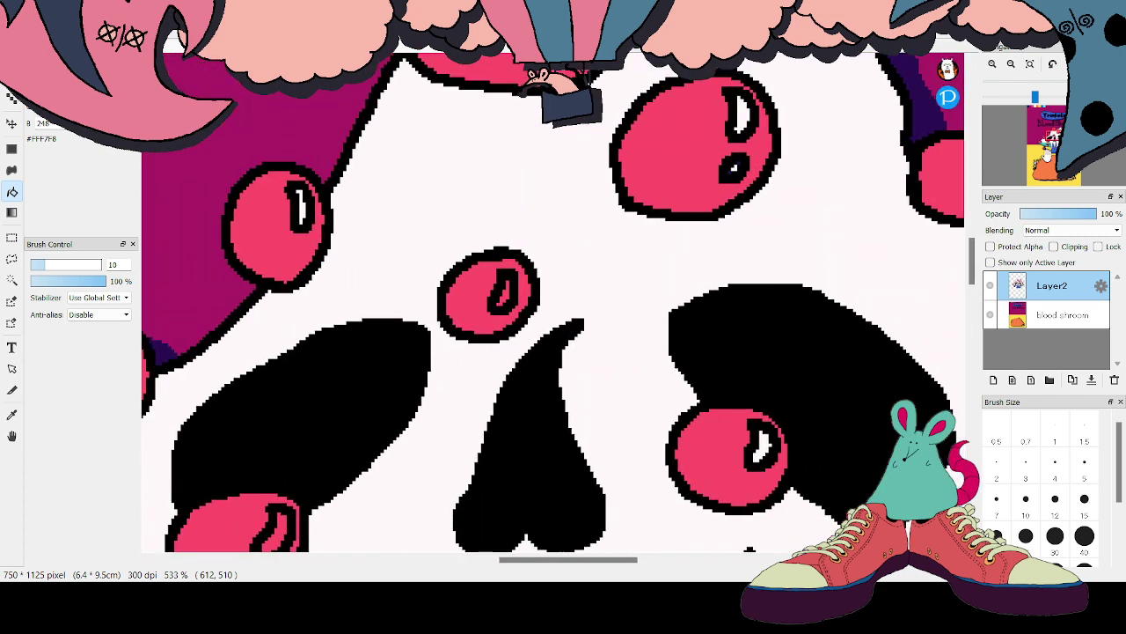
pyautogui.click(514, 296)
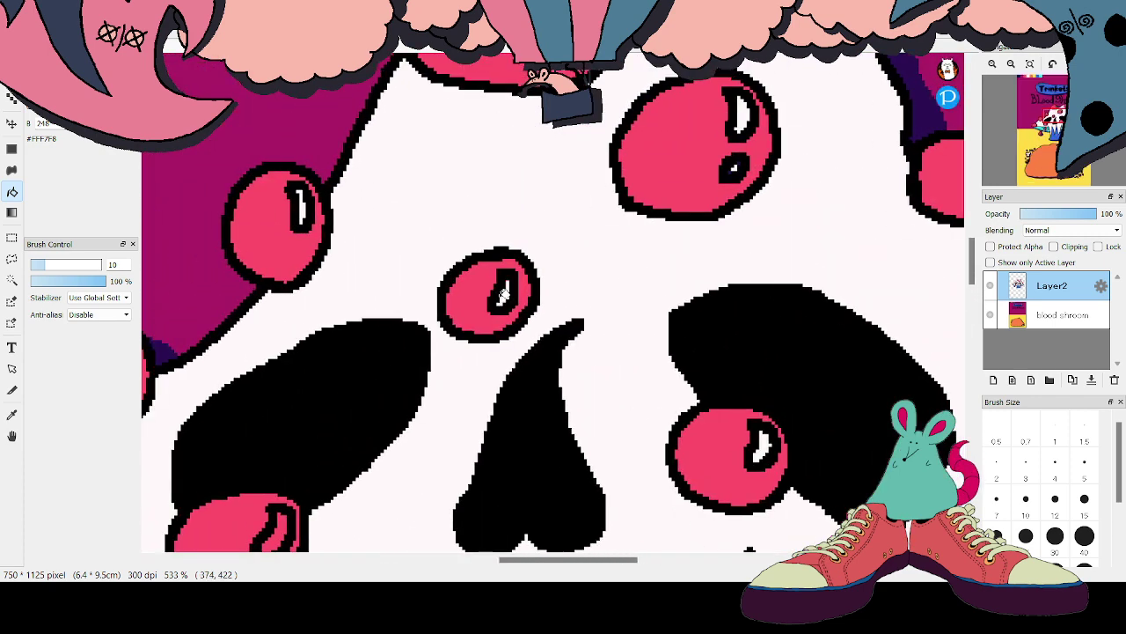
pyautogui.click(278, 528)
pyautogui.moveTo(1047, 134); pyautogui.dragTo(1045, 148)
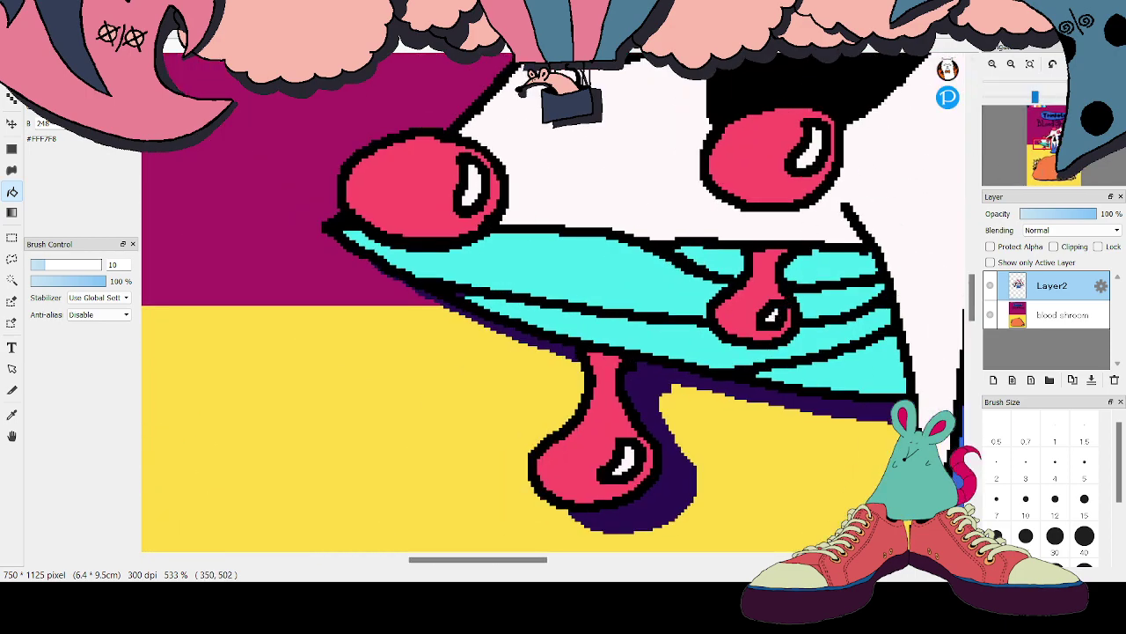
# Outline a shadow around the lower right side of the rightmost hanging drip and fill it with dark purple
pyautogui.moveTo(1035, 96); pyautogui.dragTo(1054, 81)
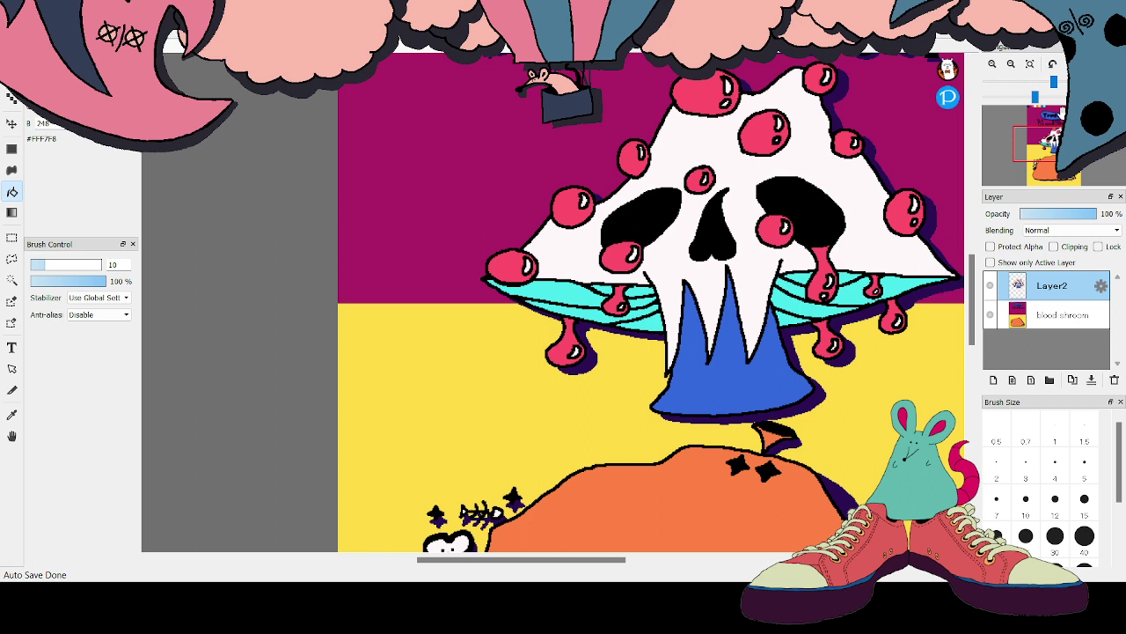
pyautogui.moveTo(572, 561); pyautogui.dragTo(598, 569)
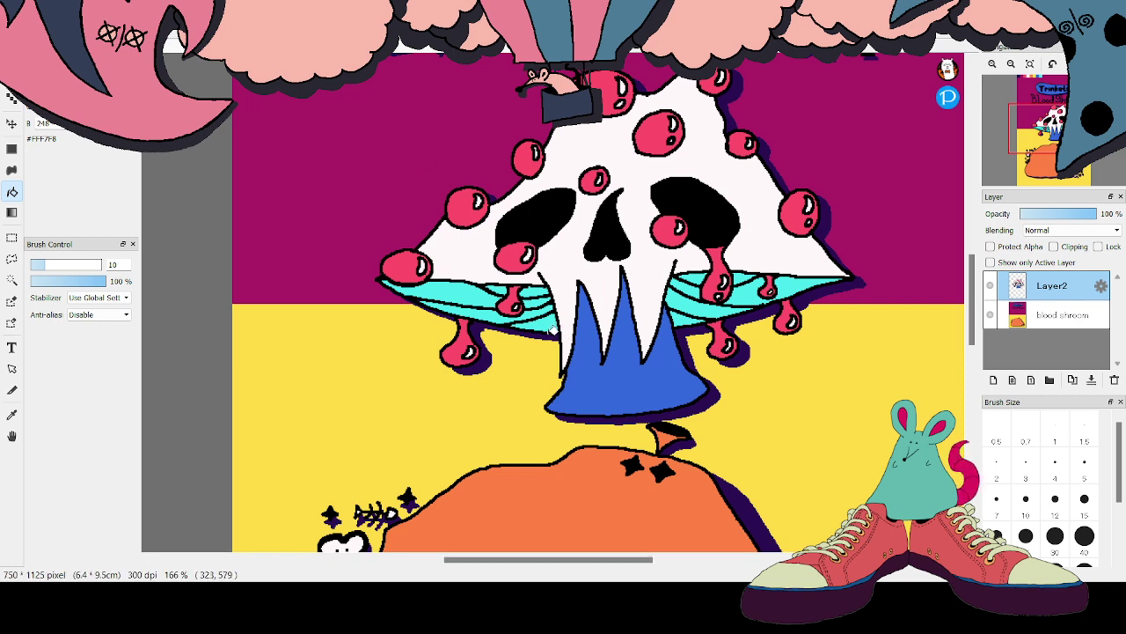
pyautogui.click(12, 99)
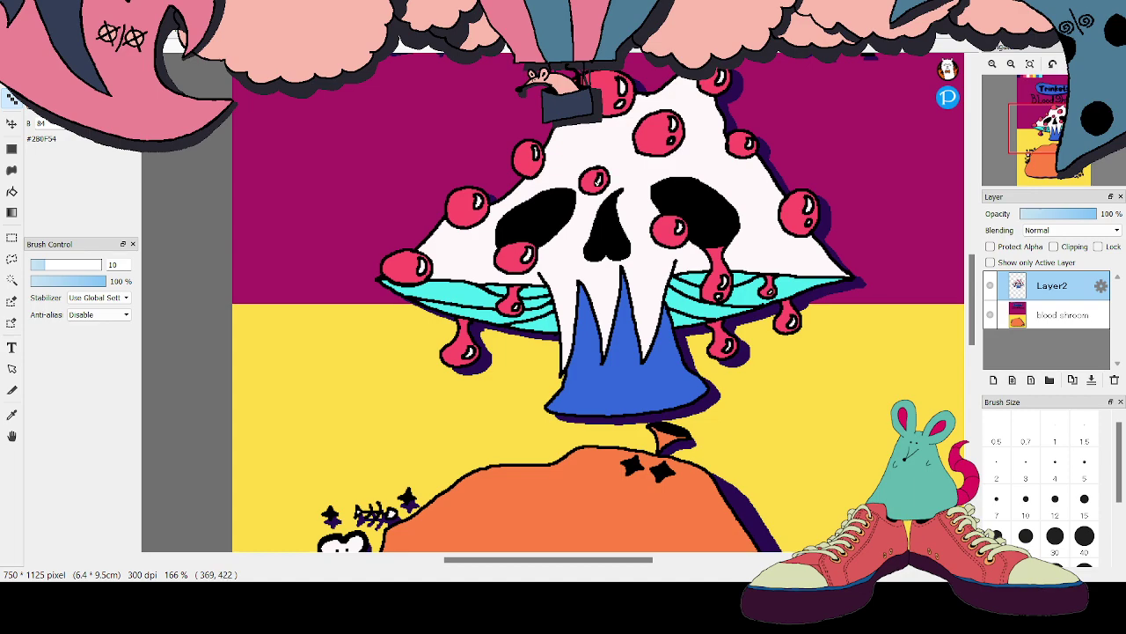
pyautogui.scroll(3, 552, 301)
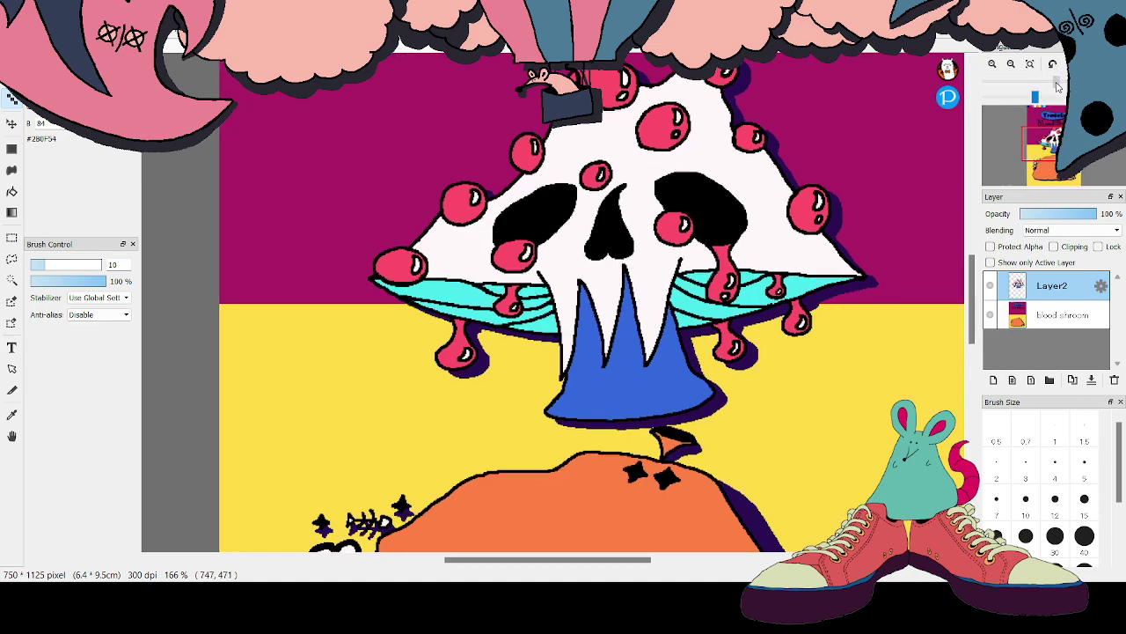
pyautogui.moveTo(591, 565); pyautogui.dragTo(667, 566)
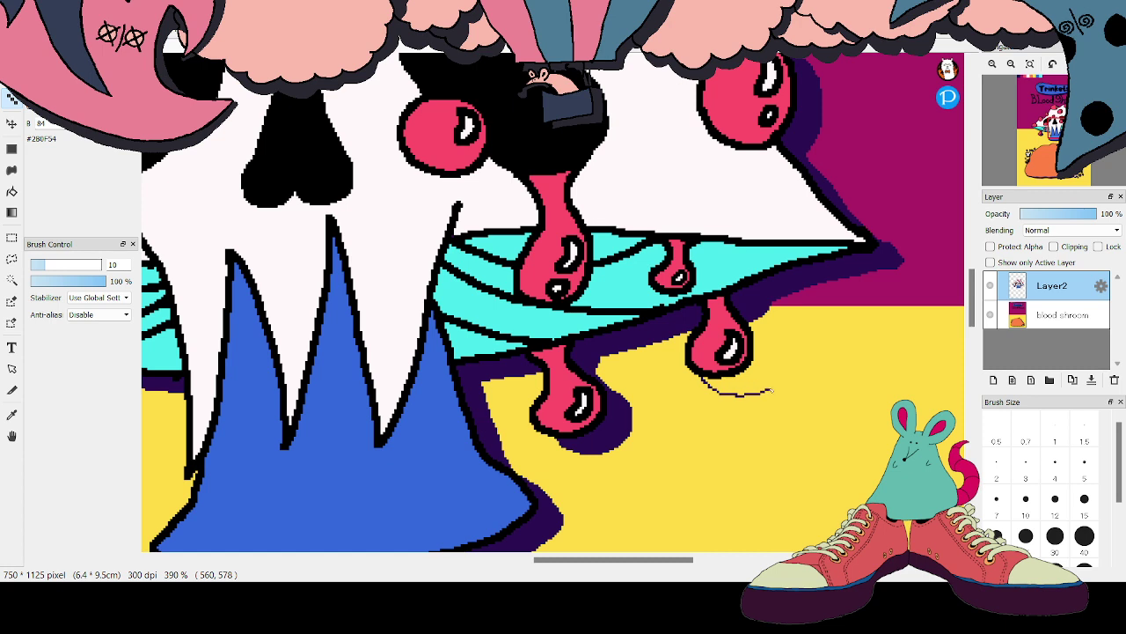
pyautogui.moveTo(770, 389)
pyautogui.mouseDown()
pyautogui.moveTo(789, 373)
pyautogui.moveTo(782, 342)
pyautogui.moveTo(759, 339)
pyautogui.mouseUp()
pyautogui.moveTo(767, 340); pyautogui.dragTo(754, 321)
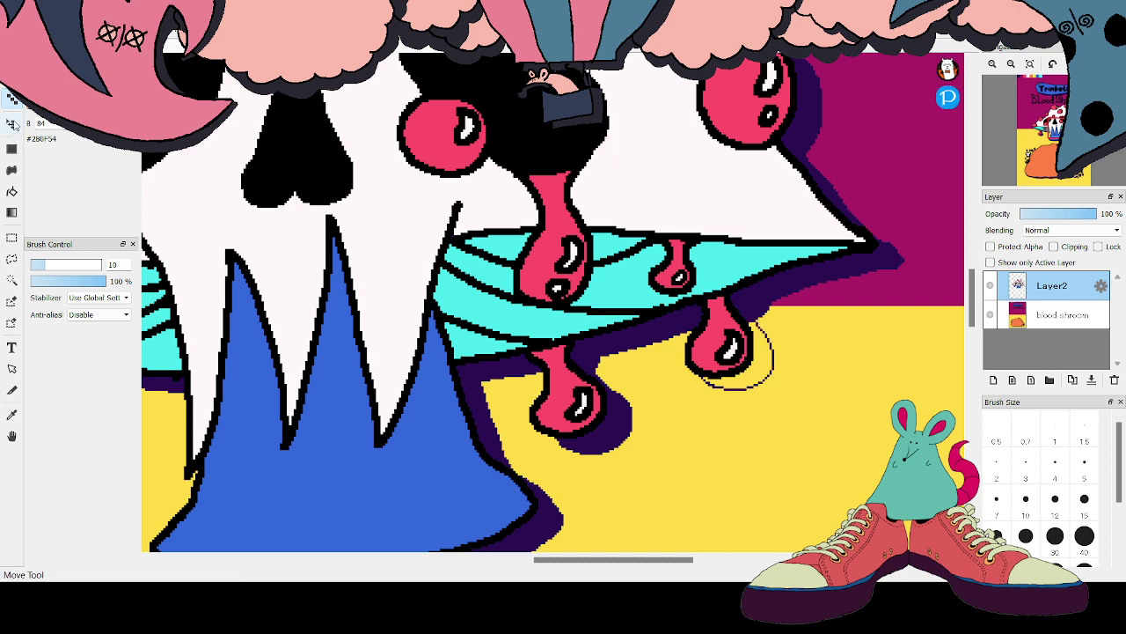
pyautogui.press('g')
pyautogui.click(764, 351)
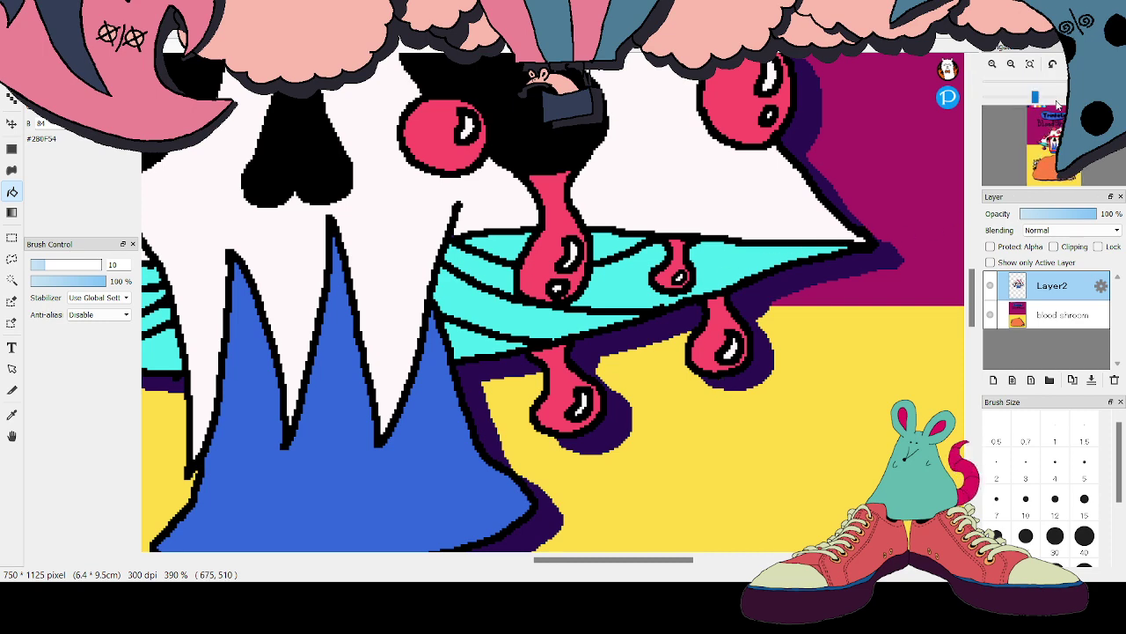
# Recolour all sections of the gills on both sides of the mushroom with orange #FF8142 from the palette swatches
pyautogui.moveTo(1035, 96); pyautogui.dragTo(1037, 82)
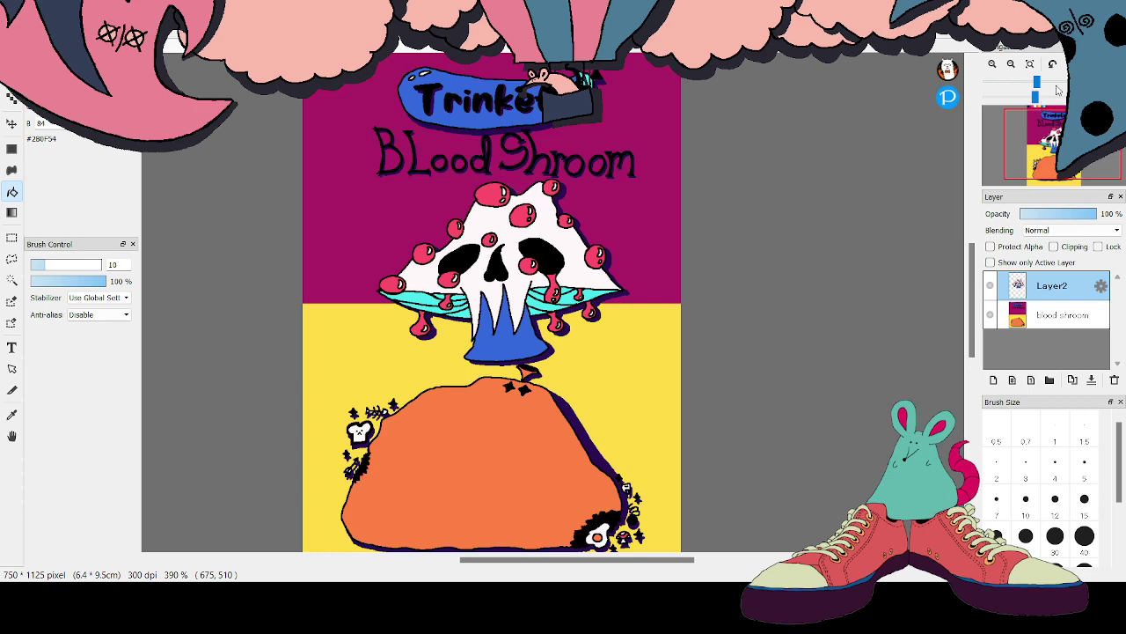
pyautogui.moveTo(1036, 91); pyautogui.dragTo(1034, 94)
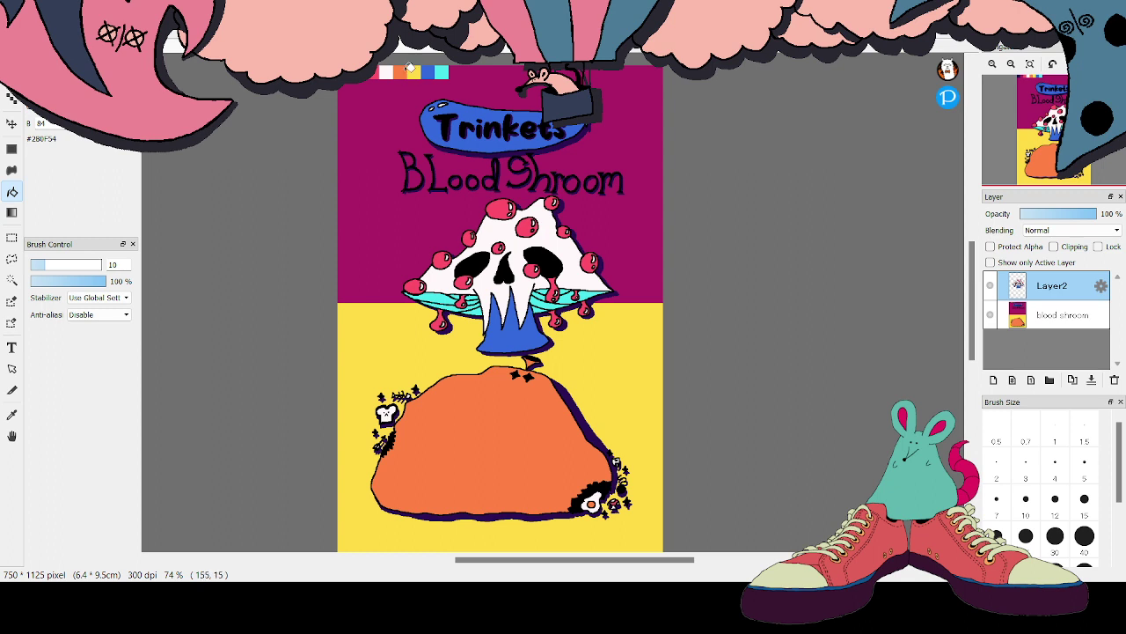
pyautogui.click(400, 70)
pyautogui.moveTo(440, 299); pyautogui.dragTo(458, 294)
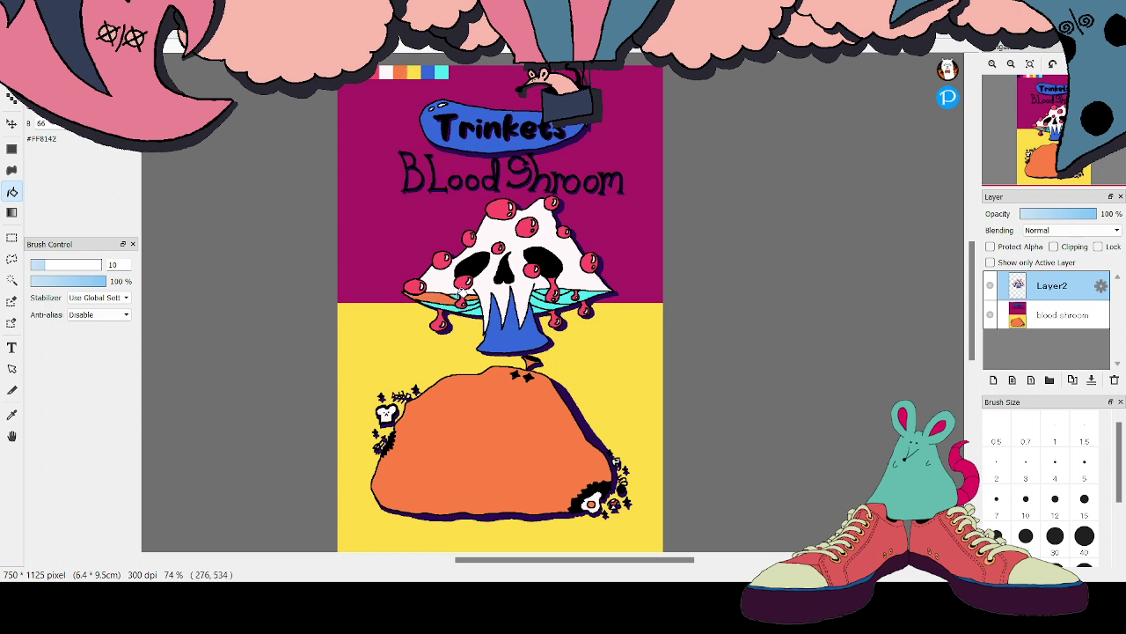
pyautogui.moveTo(479, 301)
pyautogui.mouseDown()
pyautogui.moveTo(459, 301)
pyautogui.moveTo(477, 297)
pyautogui.moveTo(484, 310)
pyautogui.moveTo(468, 306)
pyautogui.mouseUp()
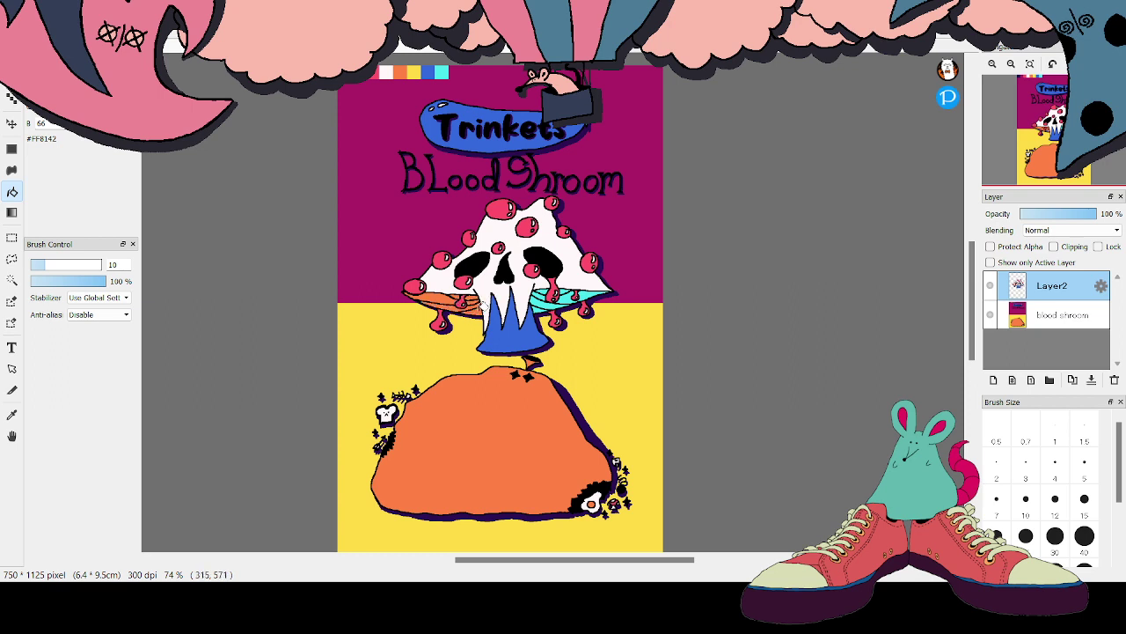
pyautogui.moveTo(539, 304)
pyautogui.mouseDown()
pyautogui.moveTo(563, 283)
pyautogui.moveTo(605, 294)
pyautogui.mouseUp()
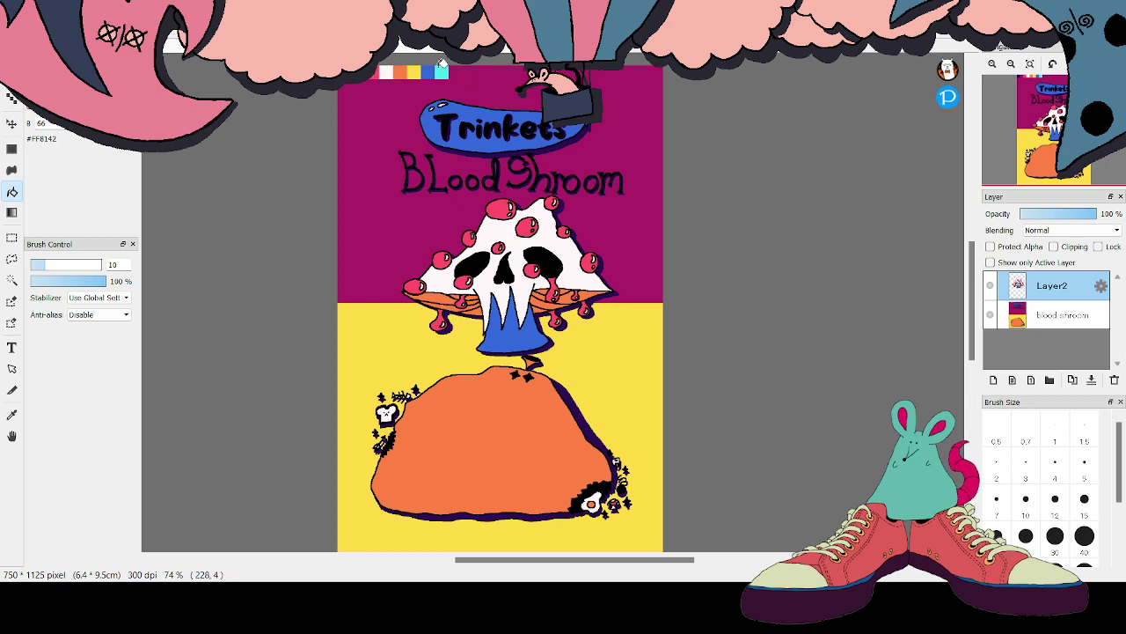
# Try filling the mushroom's blue stem with cyan #49E7EC from the palette swatches, and undo that fill
pyautogui.click(443, 70)
pyautogui.click(519, 313)
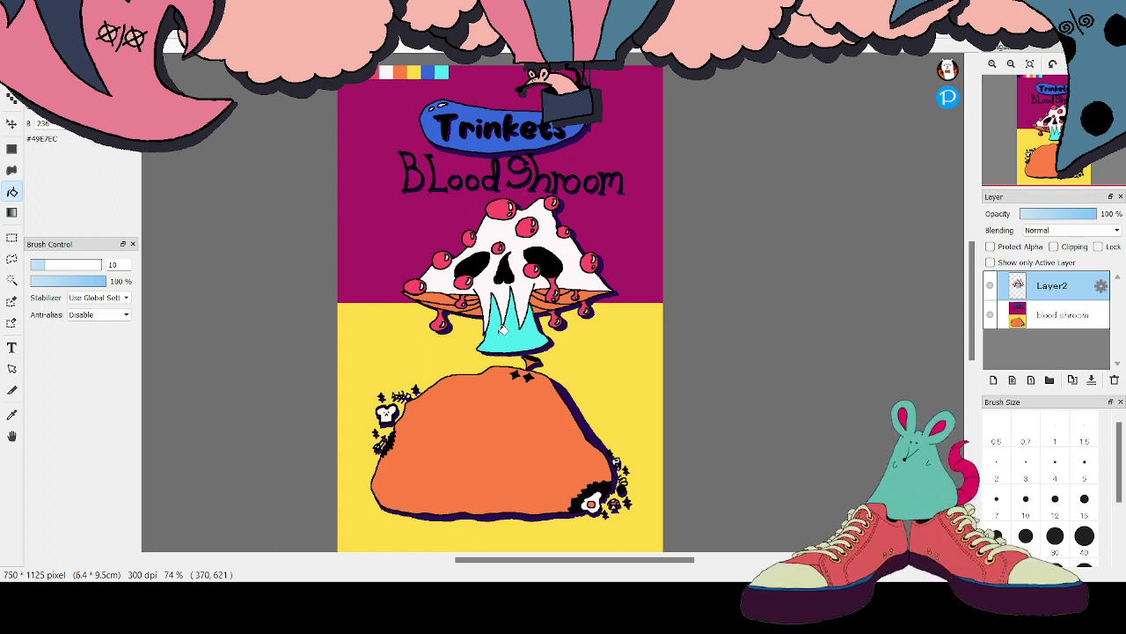
pyautogui.hotkey('ctrl', 'z')
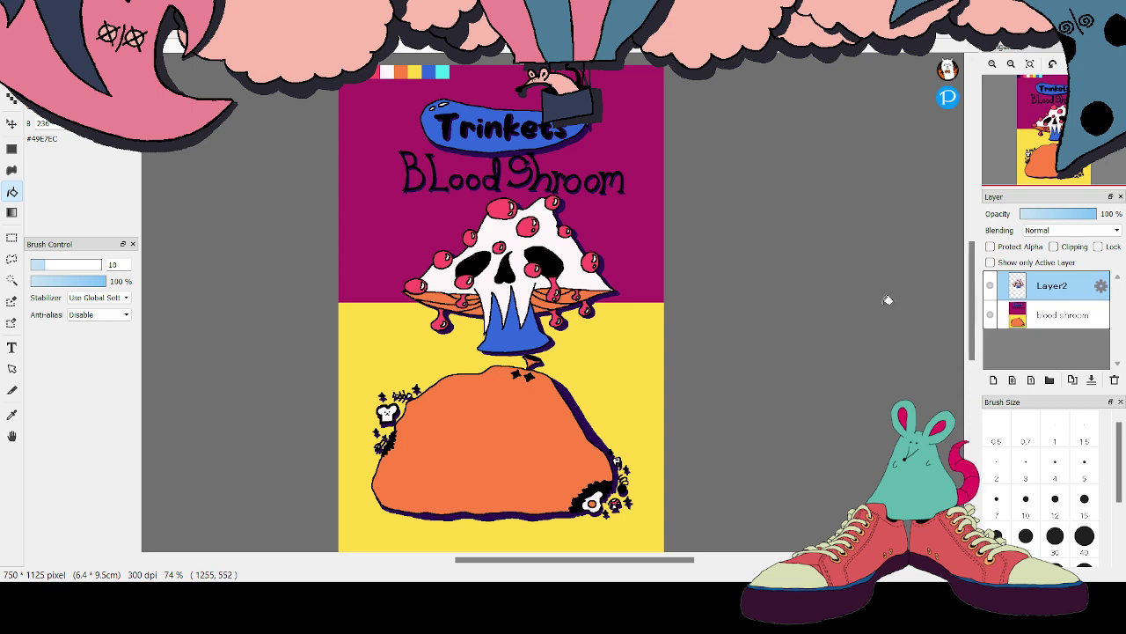
pyautogui.click(12, 123)
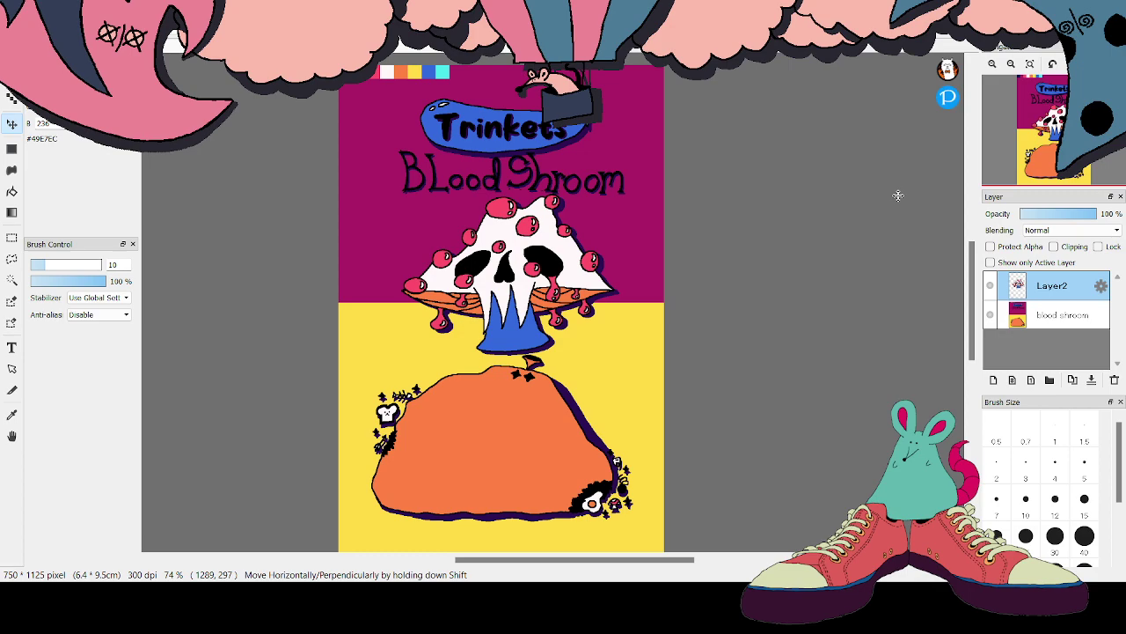
pyautogui.moveTo(1038, 83); pyautogui.dragTo(1062, 82)
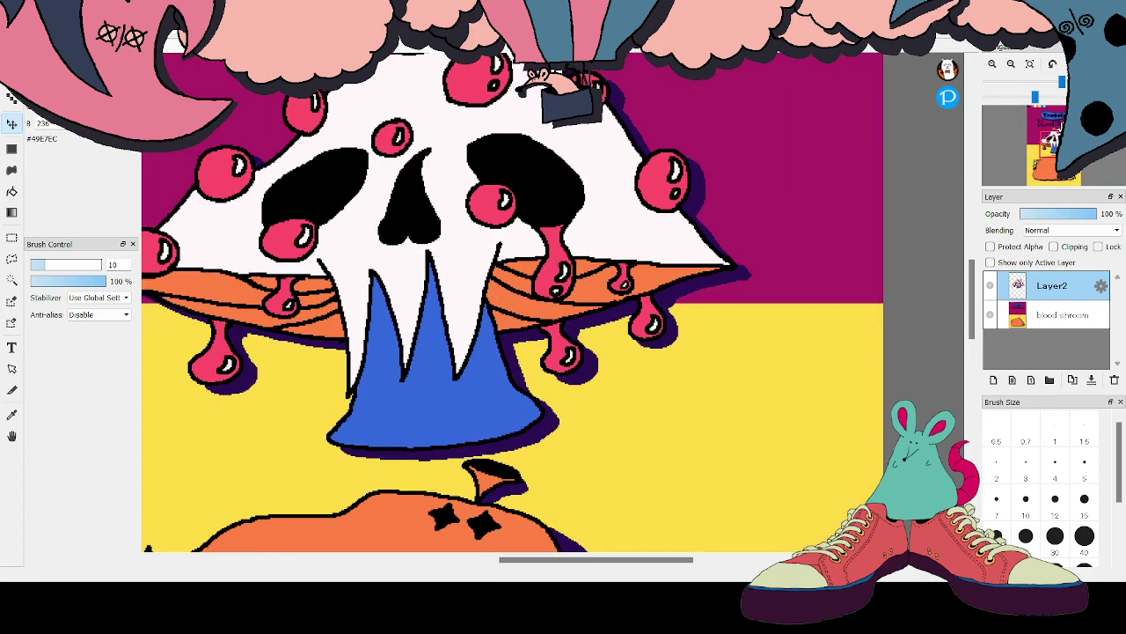
pyautogui.moveTo(1043, 132); pyautogui.dragTo(1051, 131)
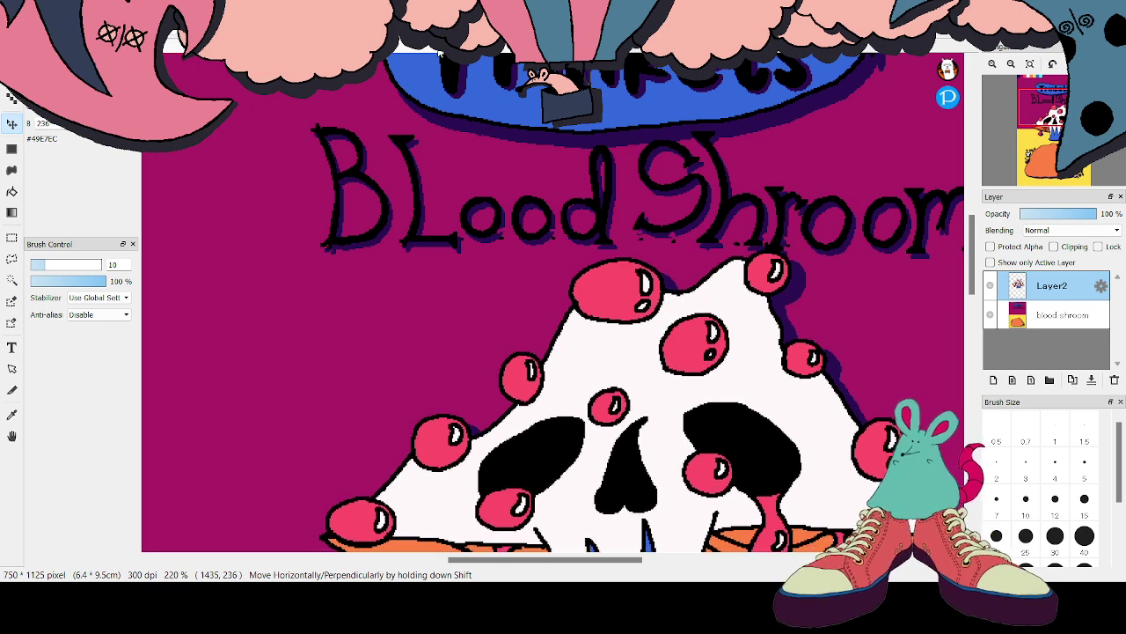
# Hide the blood shroom layer and erase the row of stray magenta specks above the mushroom on Layer2 with a size 14 eraser
pyautogui.click(990, 315)
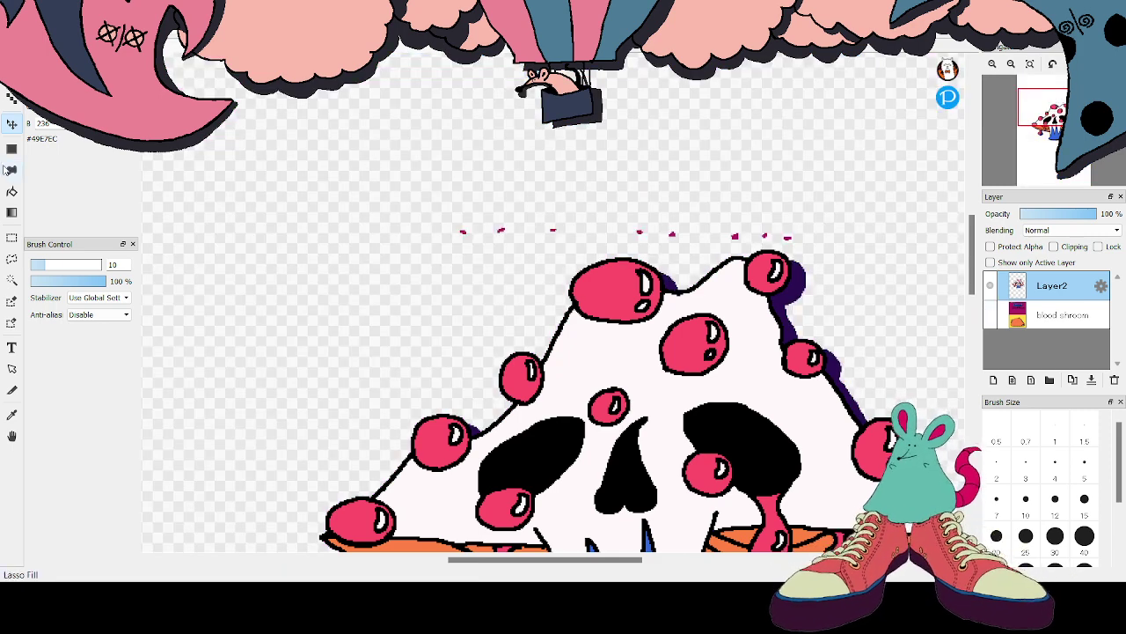
pyautogui.click(12, 99)
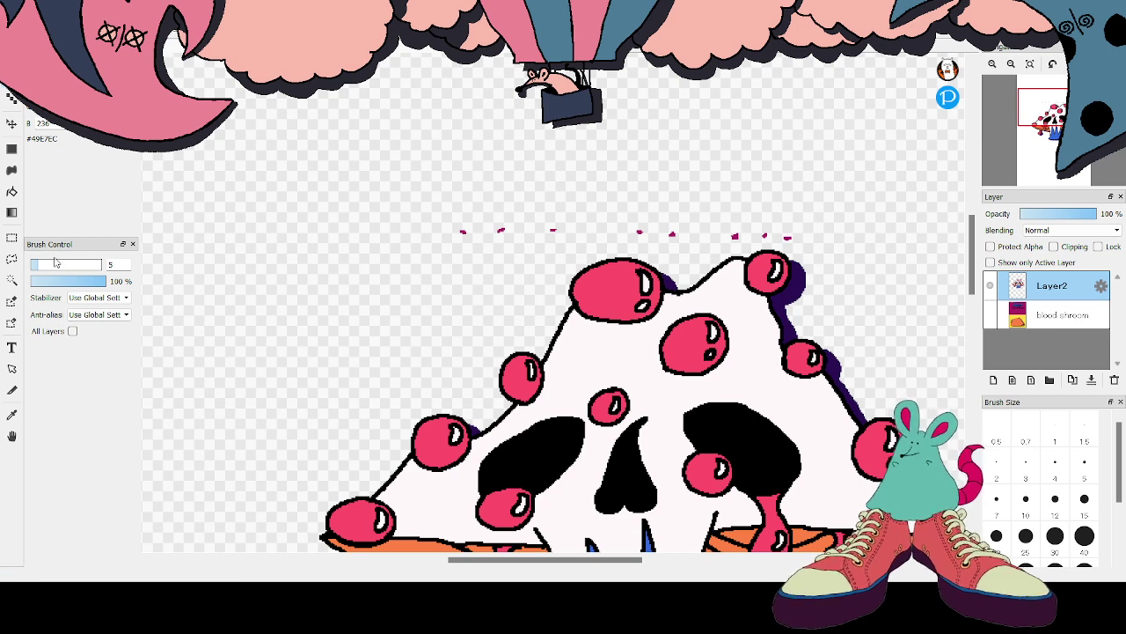
pyautogui.moveTo(326, 249)
pyautogui.mouseDown()
pyautogui.moveTo(578, 226)
pyautogui.moveTo(792, 234)
pyautogui.mouseUp()
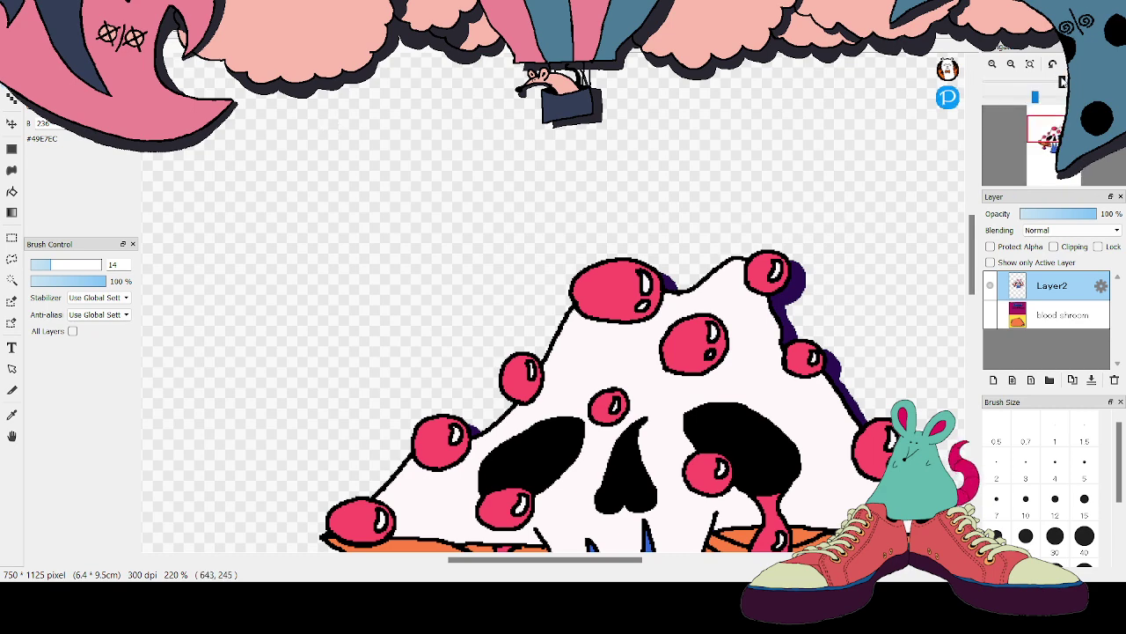
pyautogui.moveTo(1062, 93)
pyautogui.mouseDown()
pyautogui.moveTo(1031, 94)
pyautogui.moveTo(1045, 92)
pyautogui.mouseUp()
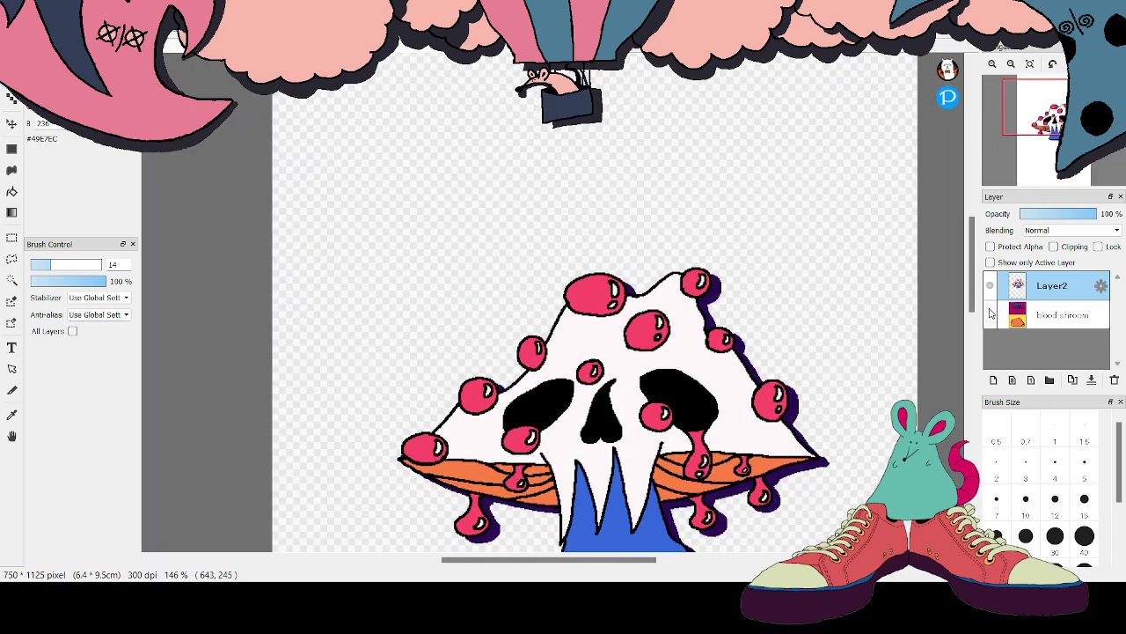
# Show the blood shroom layer again and shift the mushroom drawing on Layer2 slightly down, away from the title
pyautogui.click(991, 314)
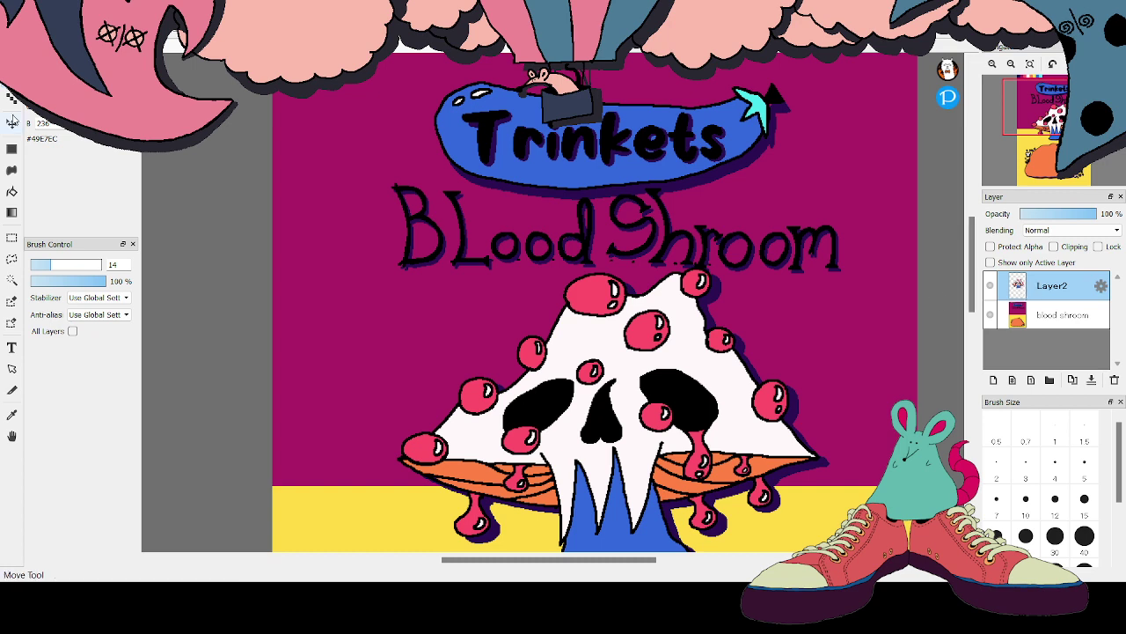
pyautogui.press('v')
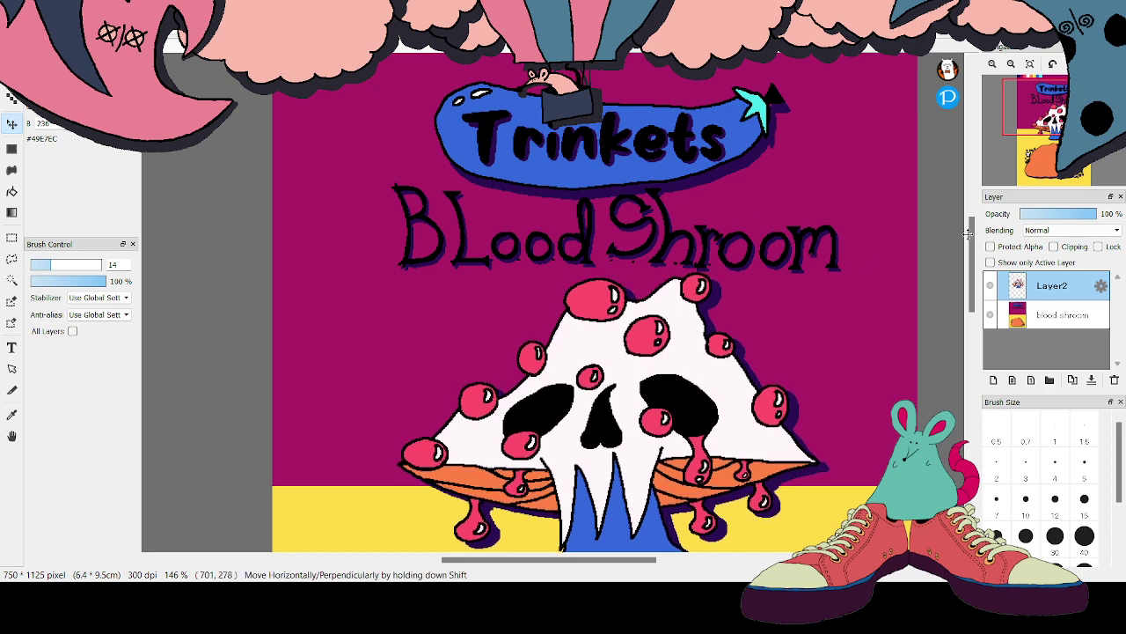
pyautogui.moveTo(971, 230); pyautogui.dragTo(970, 255)
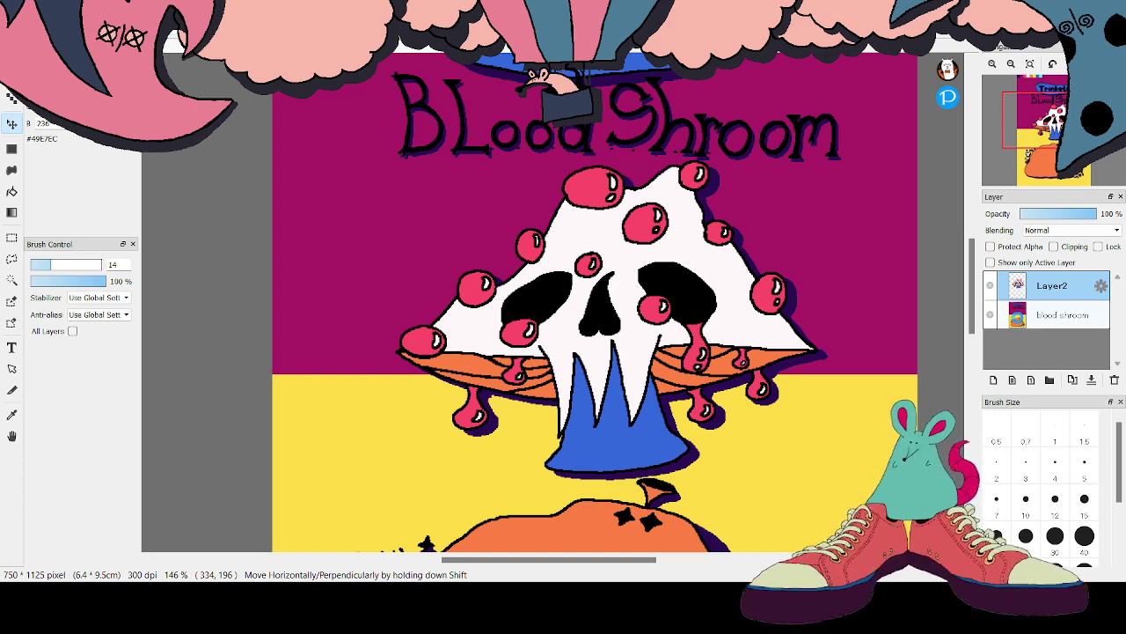
# On the blood shroom layer, paint over the stray pixels beneath the "BLood" lettering with the sampled background magenta #AB1F65
pyautogui.click(1020, 317)
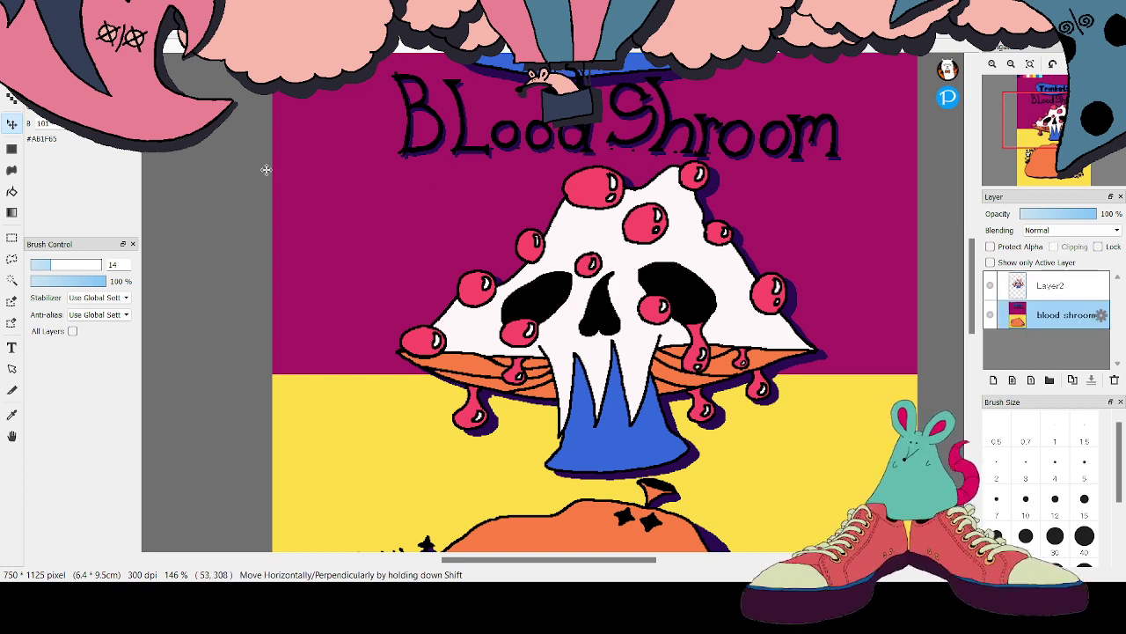
pyautogui.click(11, 99)
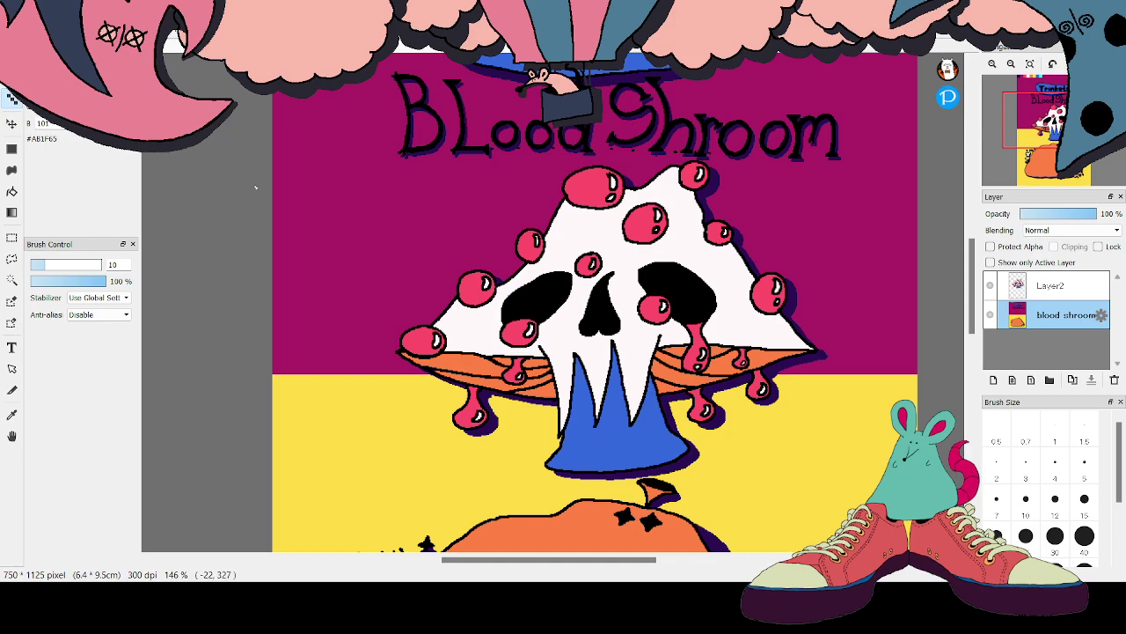
pyautogui.click(1035, 97)
pyautogui.moveTo(1044, 176); pyautogui.dragTo(1035, 161)
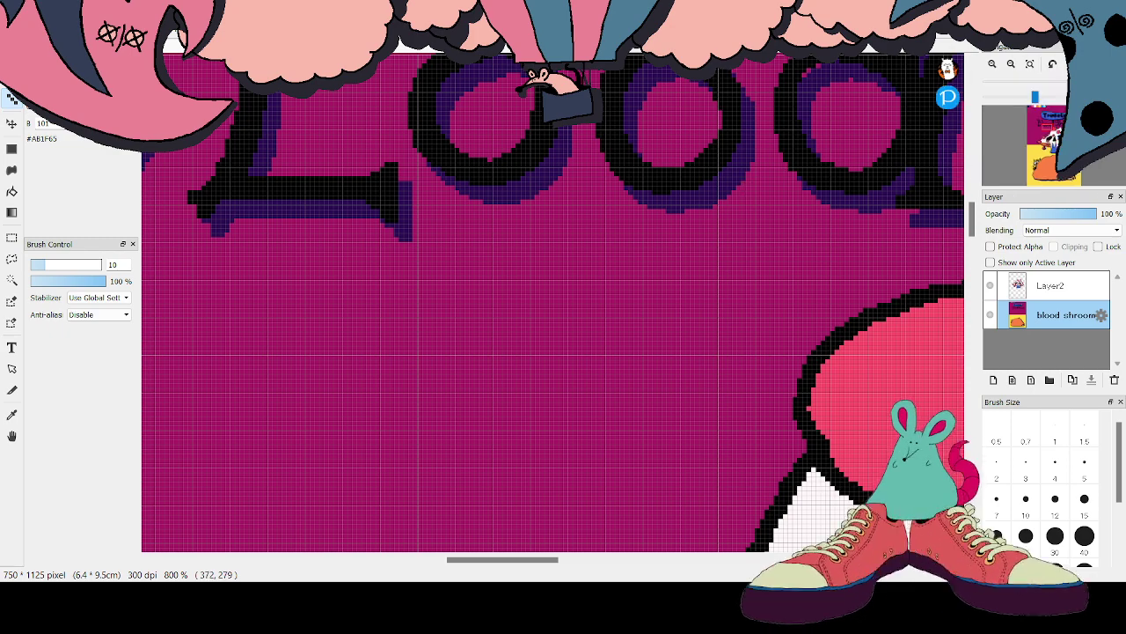
# Paint over the remaining stray pixels beneath the "Shroom" lettering with the same background magenta
pyautogui.click(1039, 123)
pyautogui.moveTo(1039, 123); pyautogui.dragTo(1055, 135)
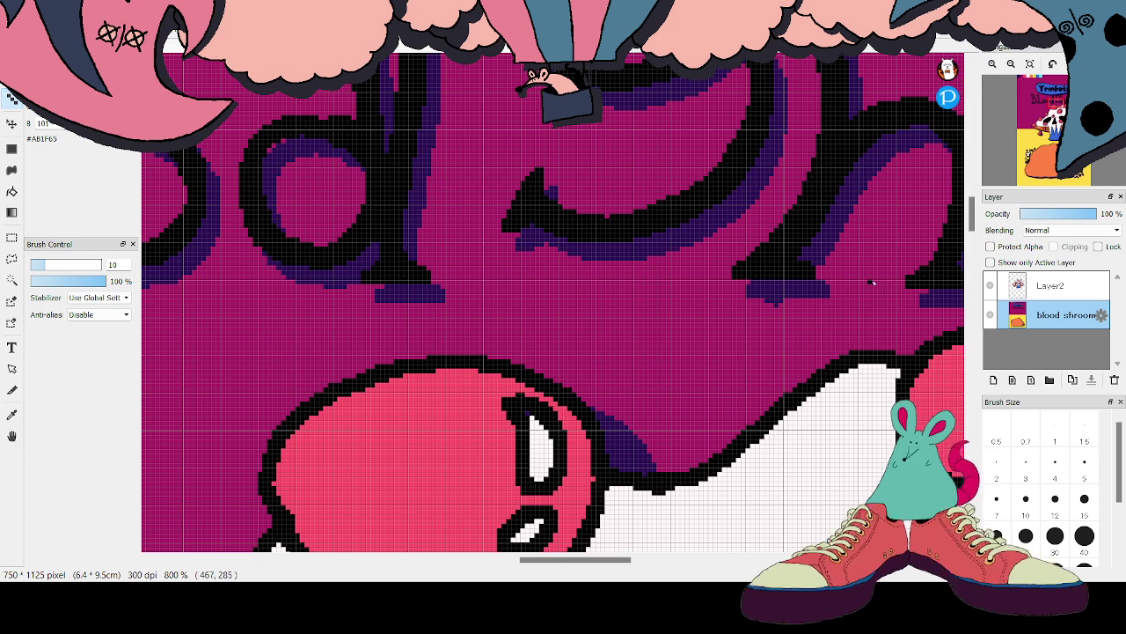
pyautogui.moveTo(565, 559)
pyautogui.mouseDown()
pyautogui.moveTo(587, 560)
pyautogui.moveTo(570, 560)
pyautogui.mouseUp()
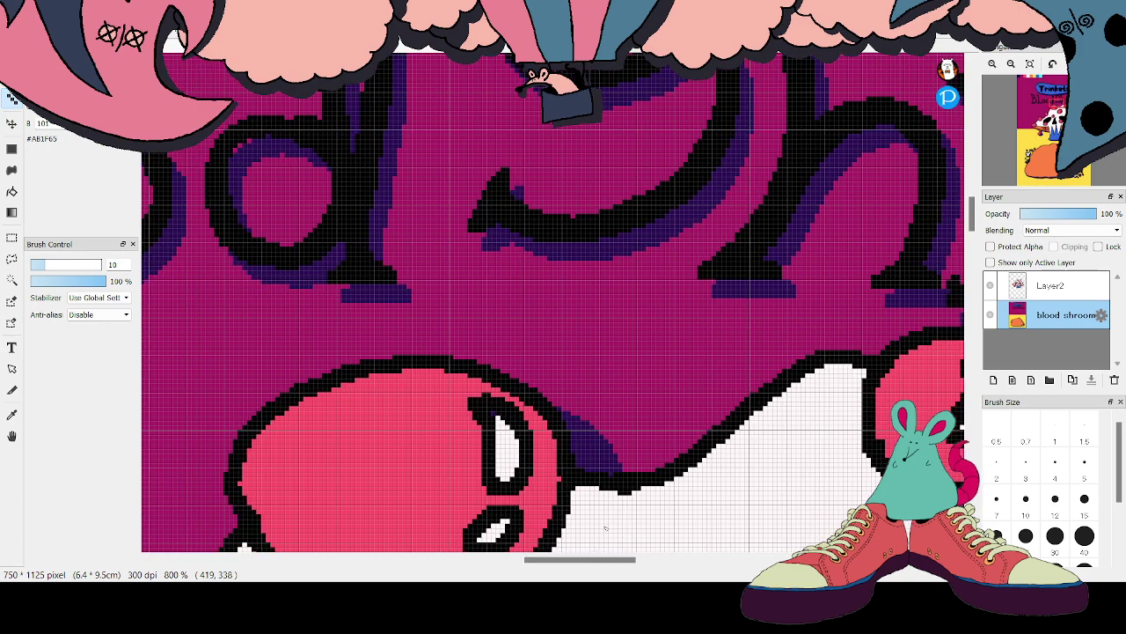
pyautogui.moveTo(573, 560); pyautogui.dragTo(630, 560)
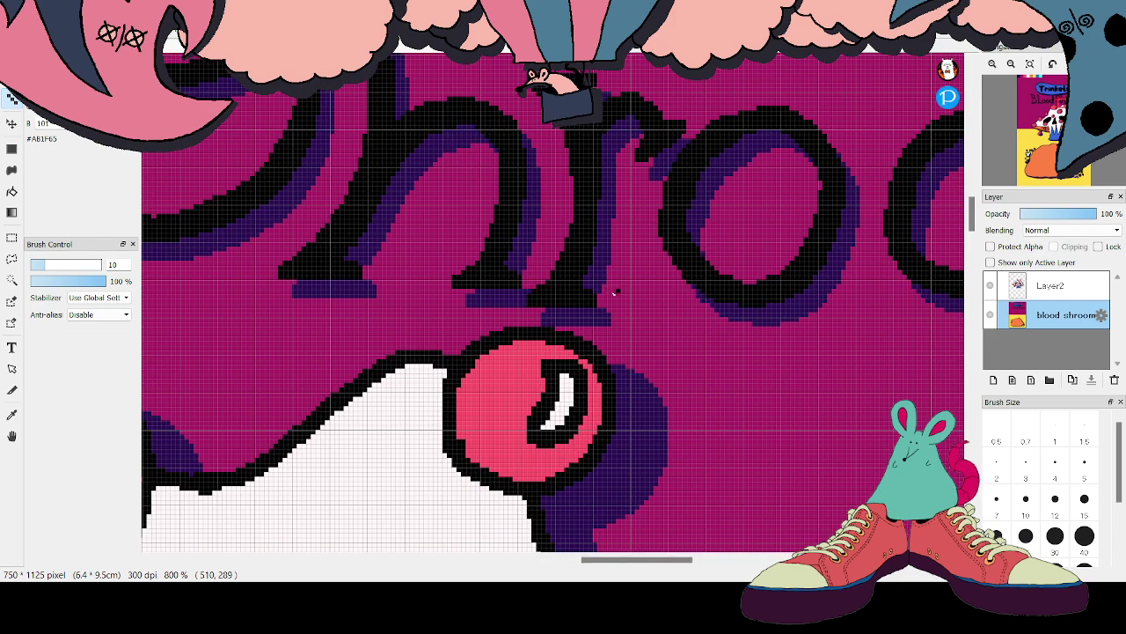
pyautogui.moveTo(634, 561); pyautogui.dragTo(704, 566)
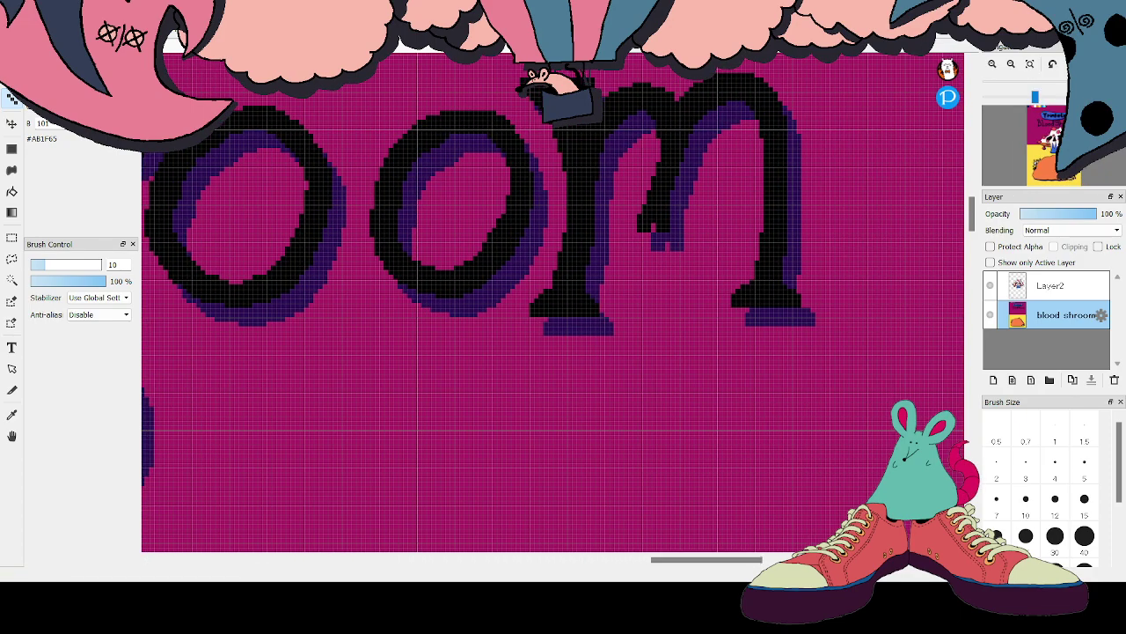
pyautogui.scroll(-2, 704, 566)
pyautogui.scroll(-3, 616, 565)
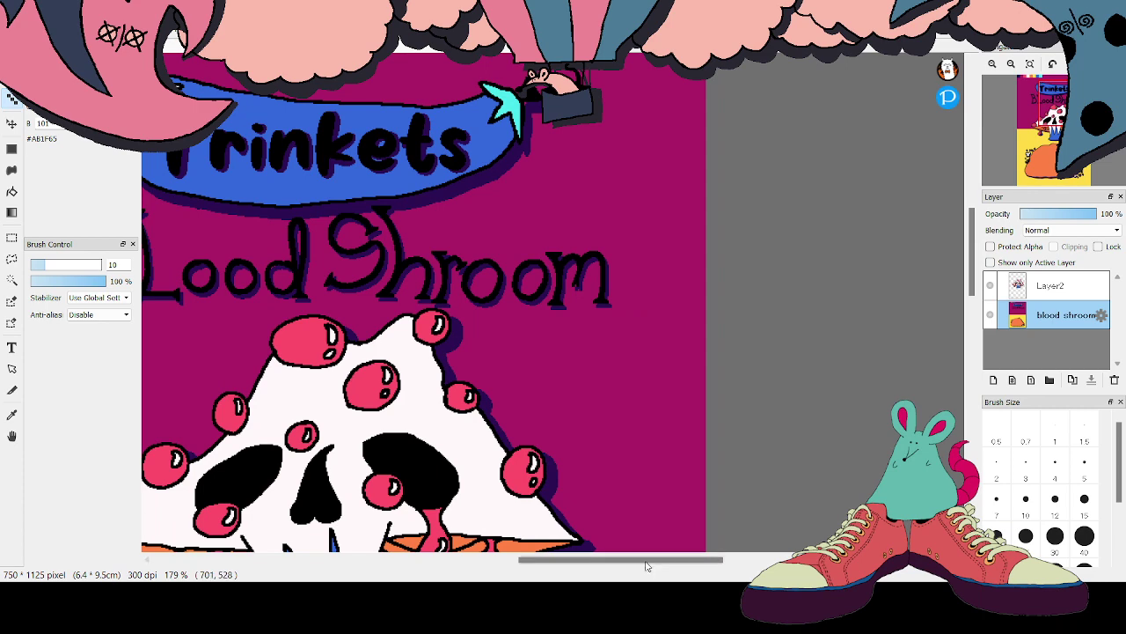
# Add the black text "* +1 dice to brutality." on a new layer over the orange blob and move it slightly lower
pyautogui.moveTo(604, 564); pyautogui.dragTo(565, 564)
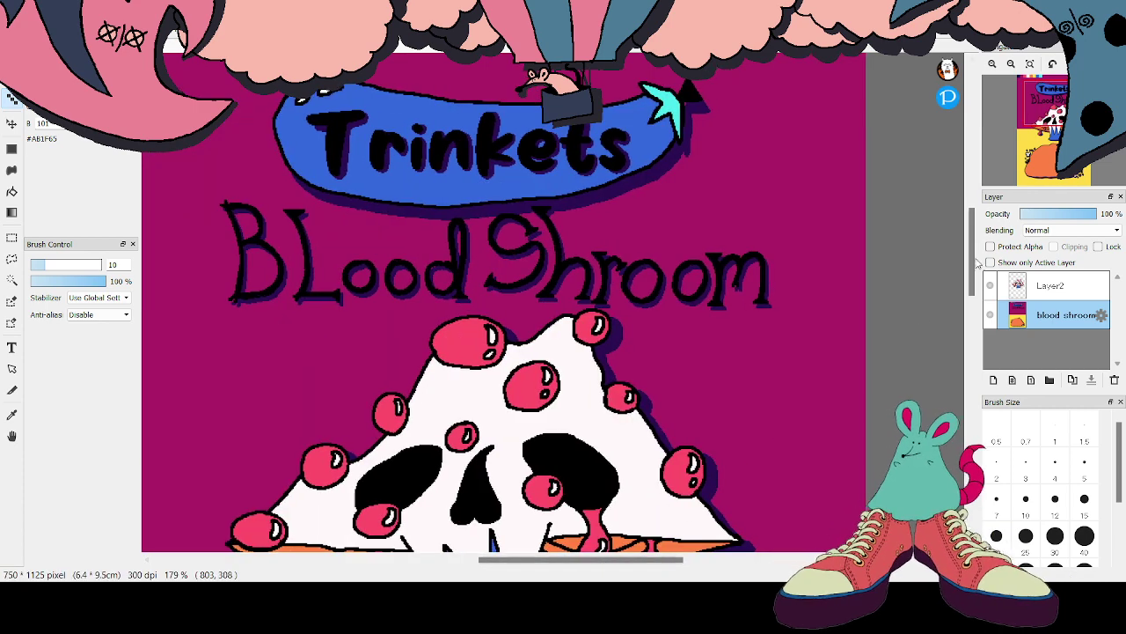
pyautogui.moveTo(973, 236); pyautogui.dragTo(958, 335)
pyautogui.moveTo(649, 564); pyautogui.dragTo(615, 566)
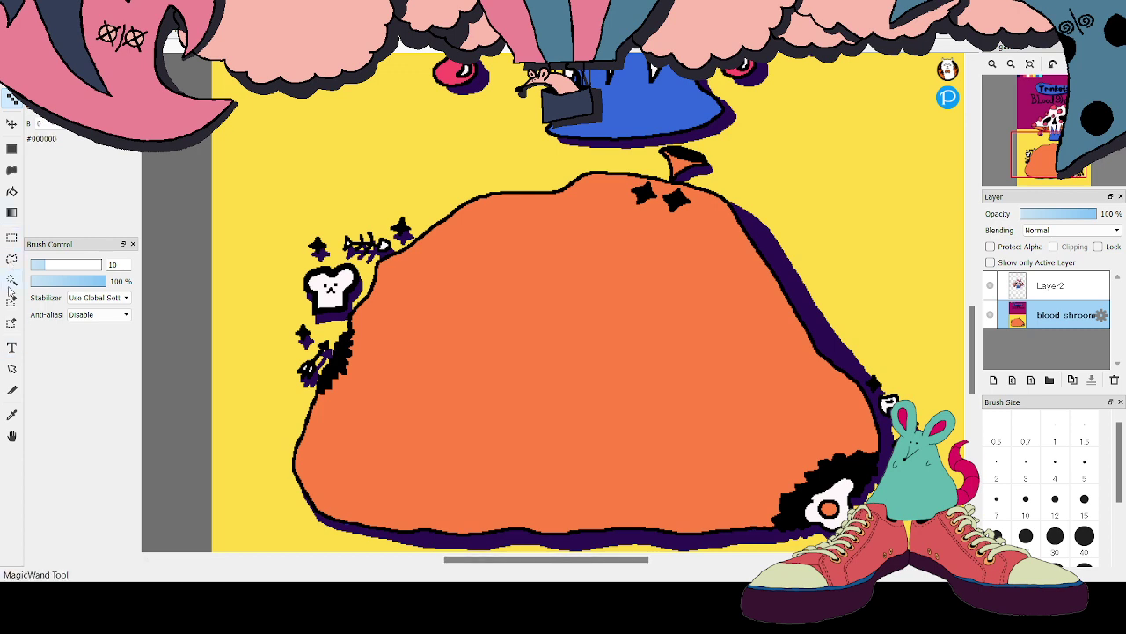
pyautogui.click(10, 347)
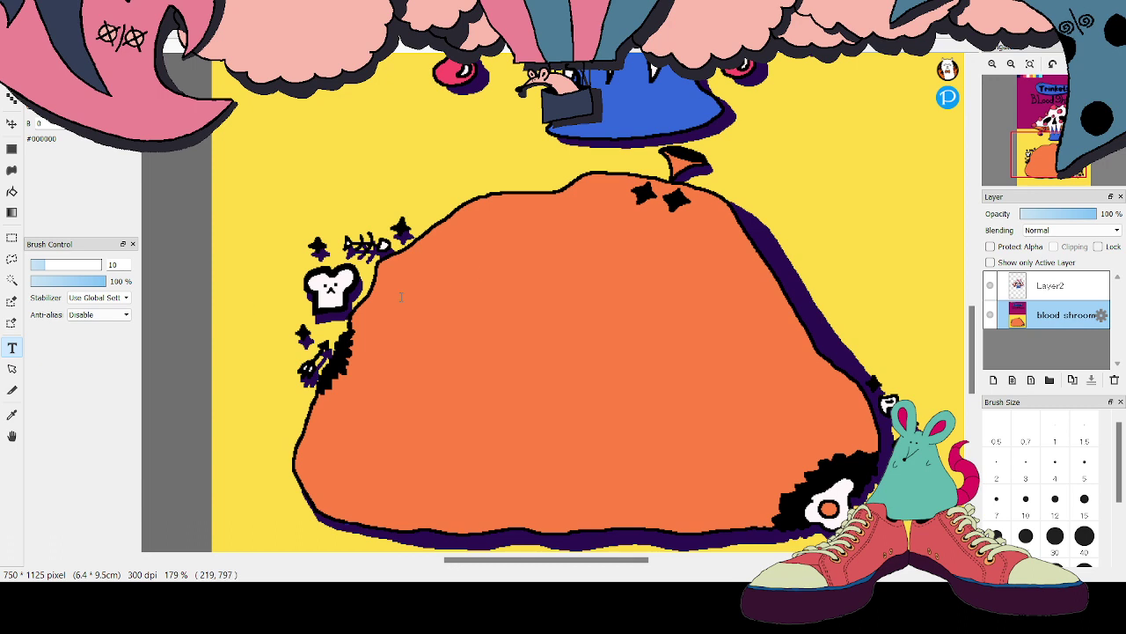
pyautogui.hotkey('ctrl', 'shift', 'n')
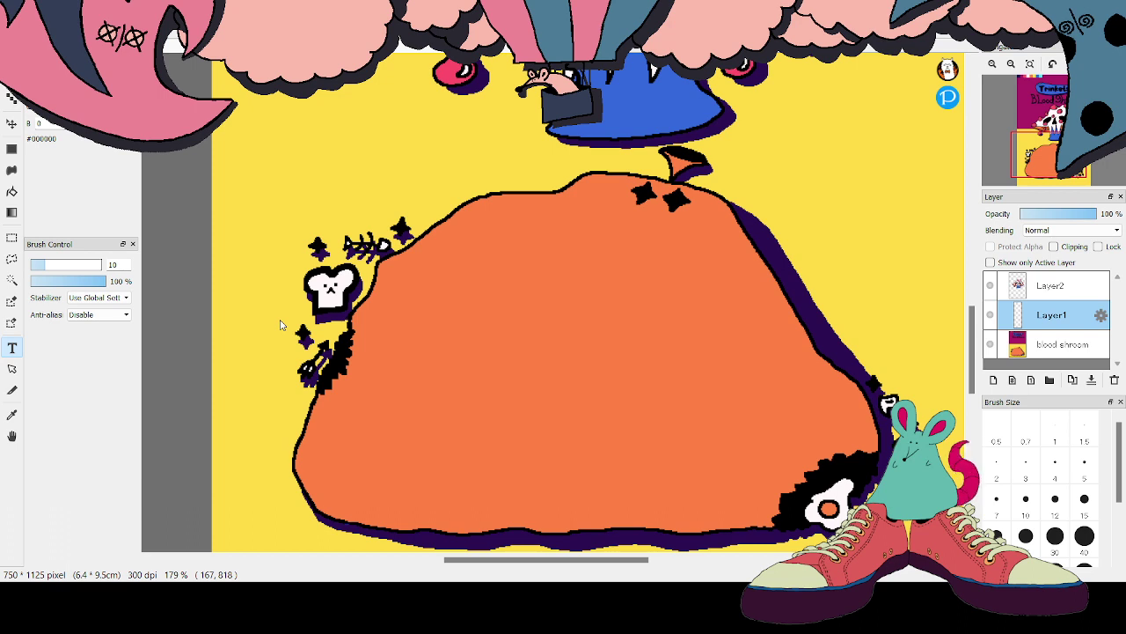
pyautogui.hotkey('ctrl', 'y')
pyautogui.click(430, 330)
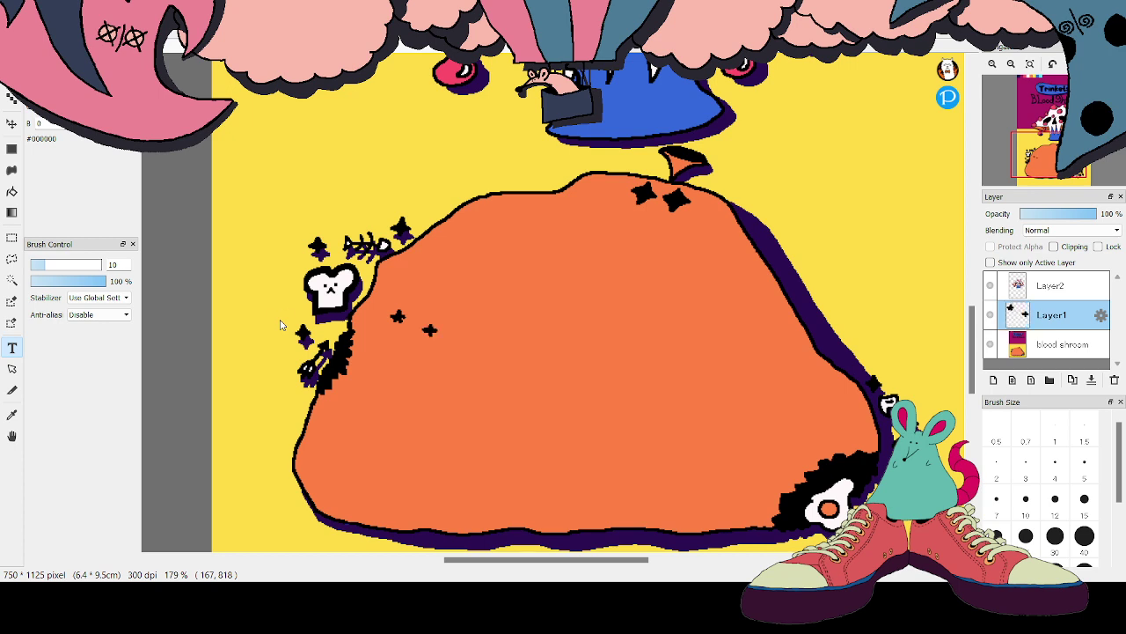
pyautogui.moveTo(443, 319); pyautogui.dragTo(450, 343)
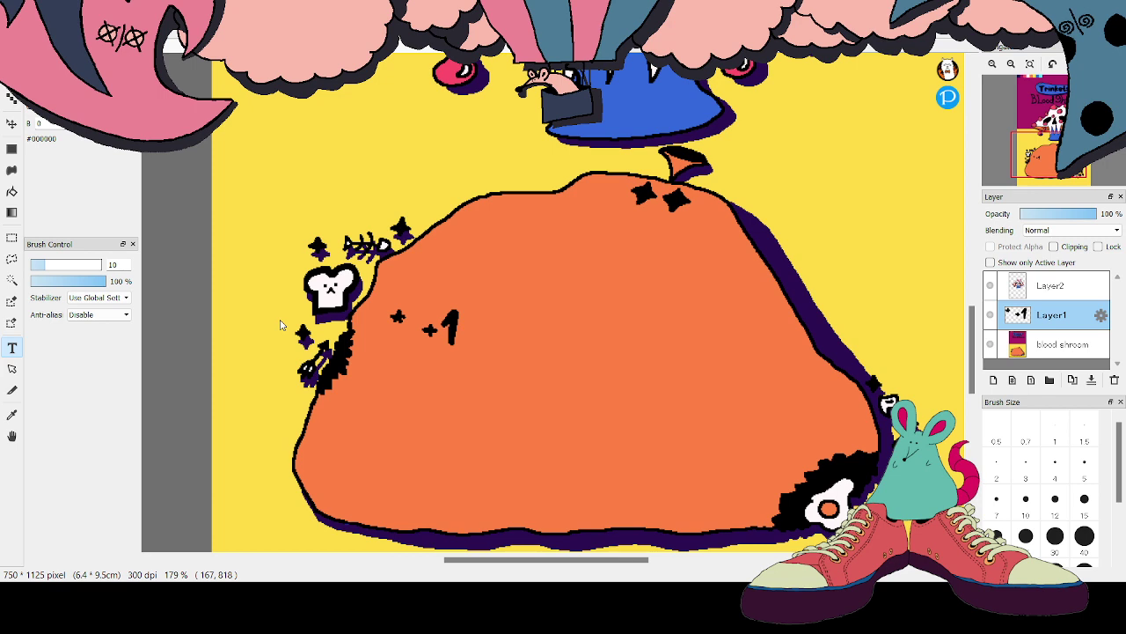
pyautogui.write('dice')
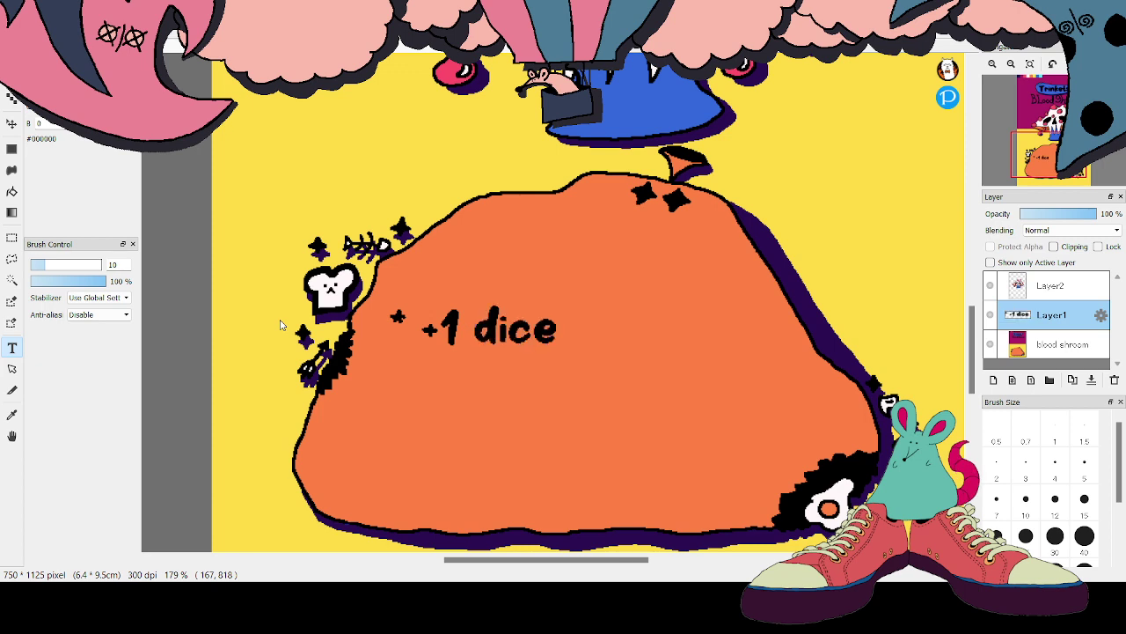
pyautogui.write(' to')
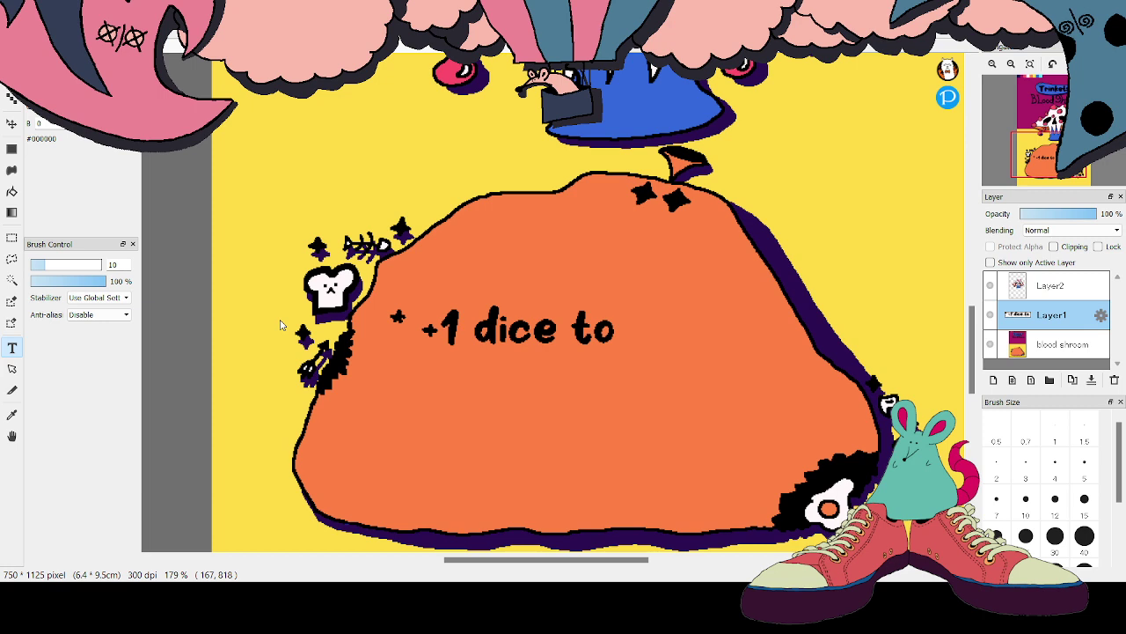
pyautogui.write('brut')
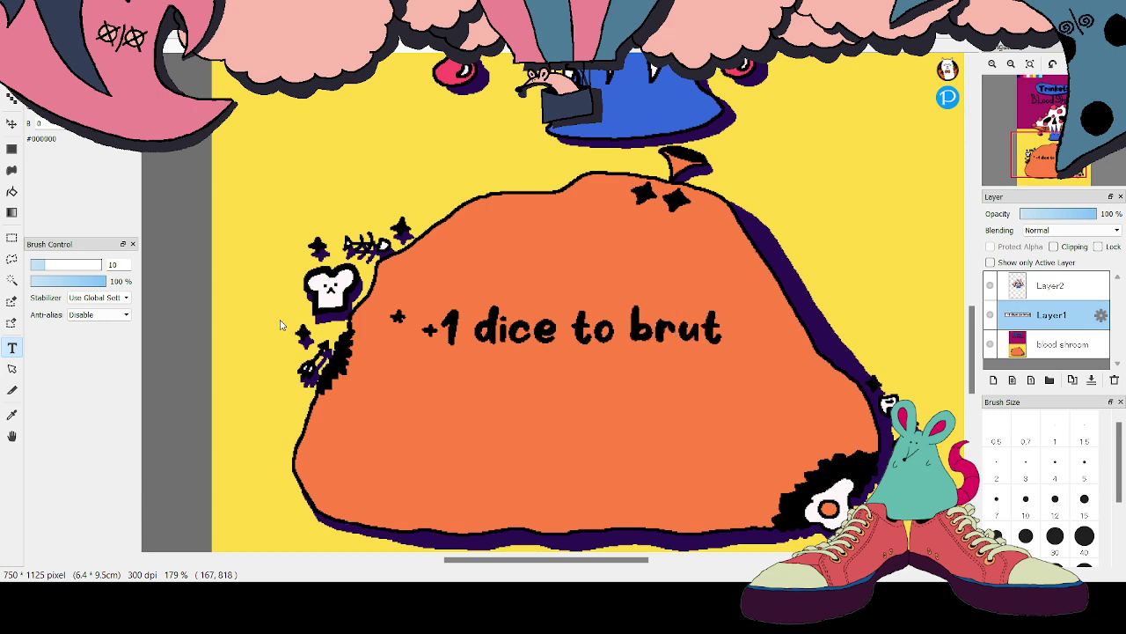
pyautogui.write('ali')
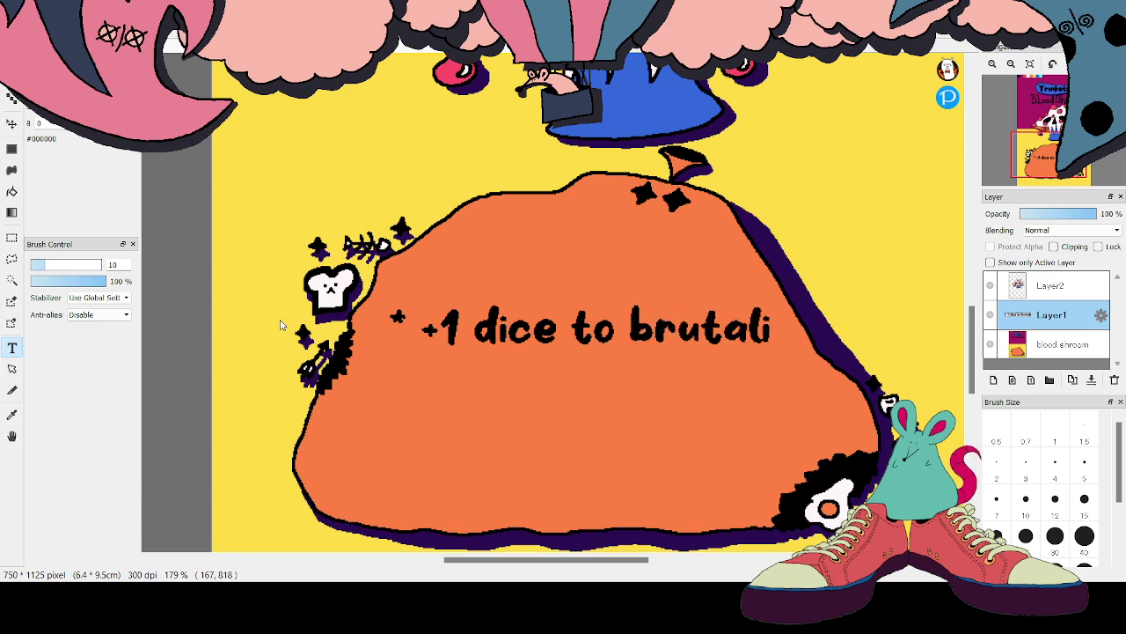
pyautogui.write('ty.')
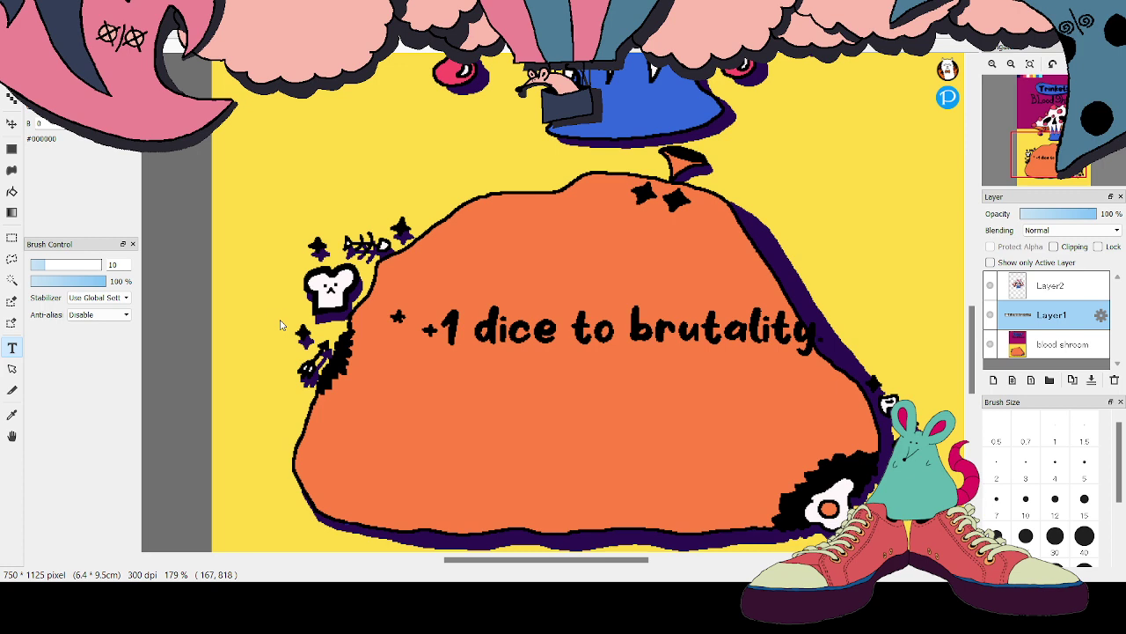
pyautogui.click(179, 255)
pyautogui.moveTo(626, 327); pyautogui.dragTo(604, 372)
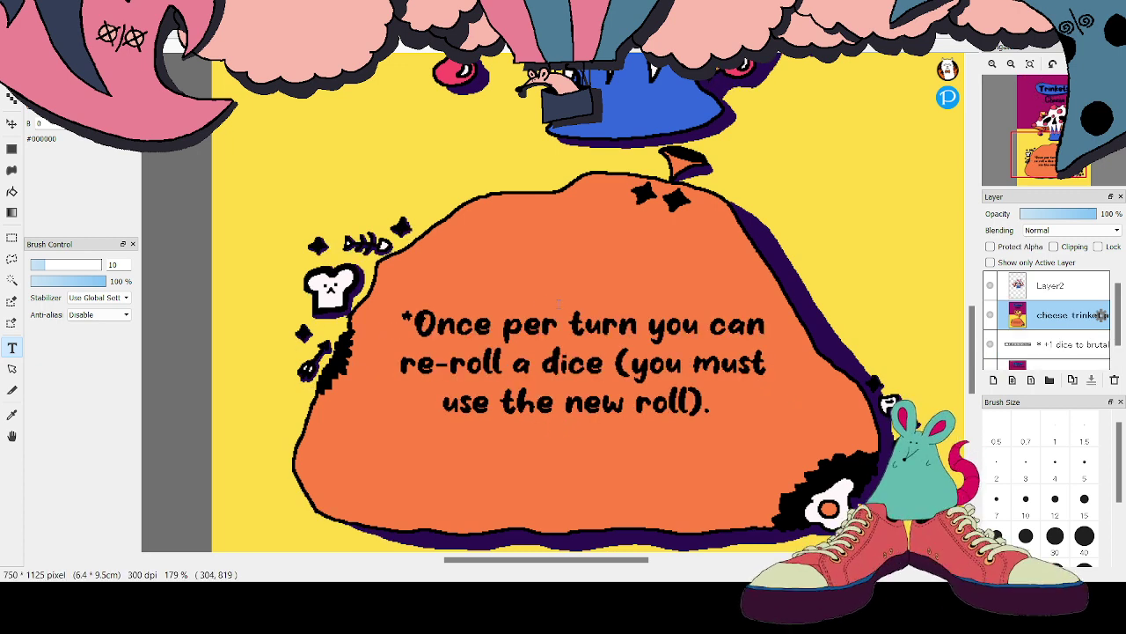
# Place the brutality text layer above the cheese trinket.png layer and reduce its opacity to 27%
pyautogui.moveTo(1027, 347); pyautogui.dragTo(1038, 314)
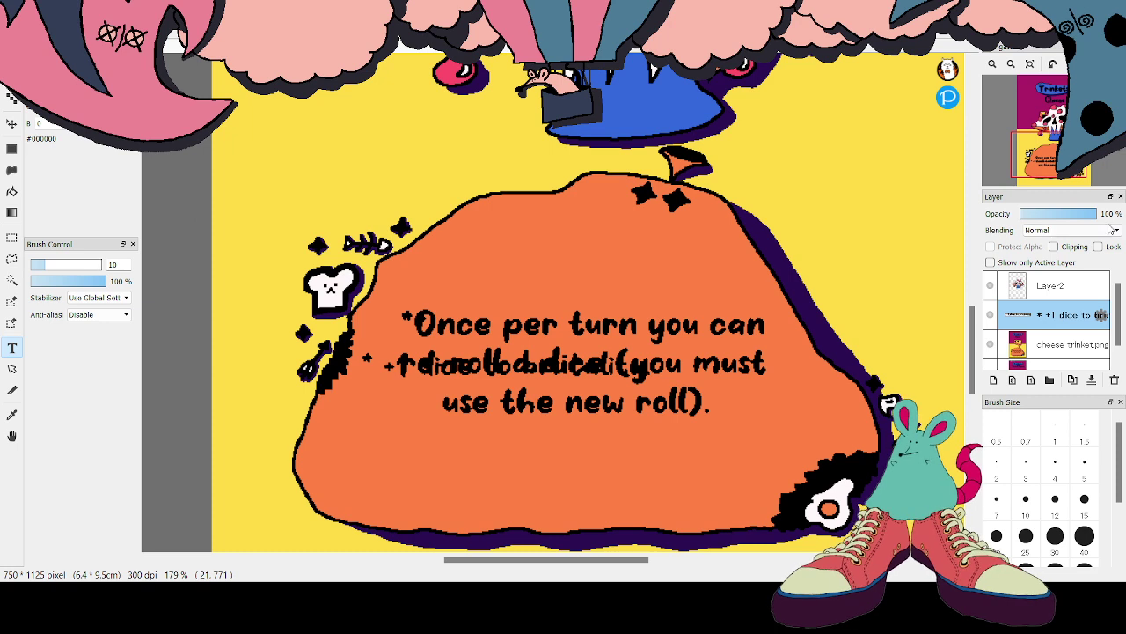
pyautogui.moveTo(1060, 220); pyautogui.dragTo(1041, 221)
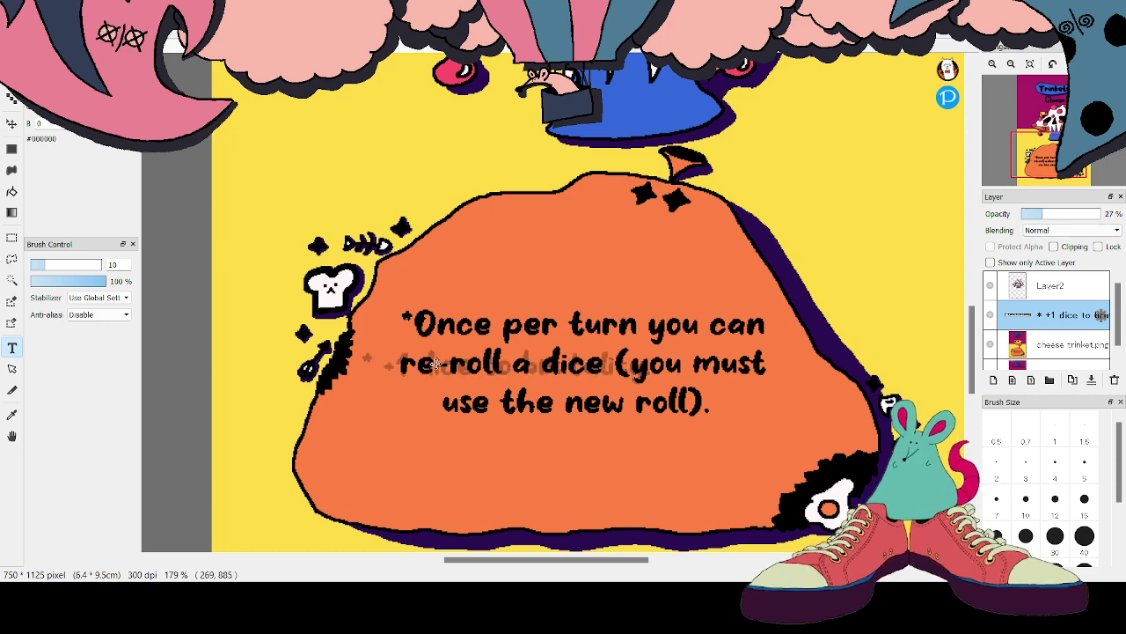
# Align the faded brutality text with the first line of the cheese trinket reference text, matching the leading asterisks
pyautogui.press('v')
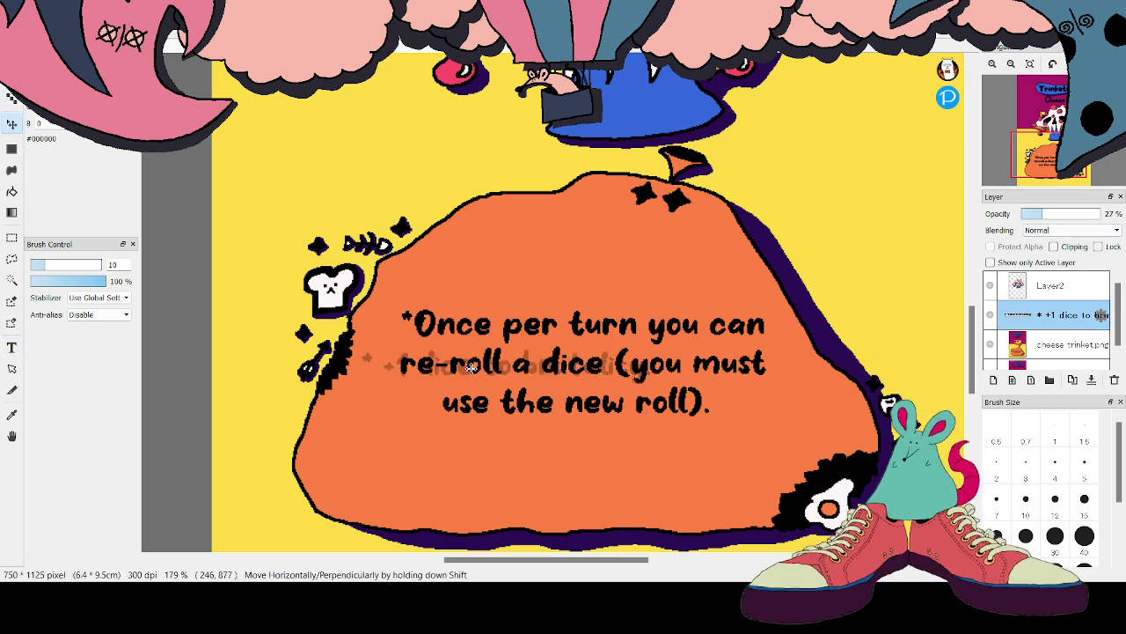
pyautogui.moveTo(469, 362); pyautogui.dragTo(504, 323)
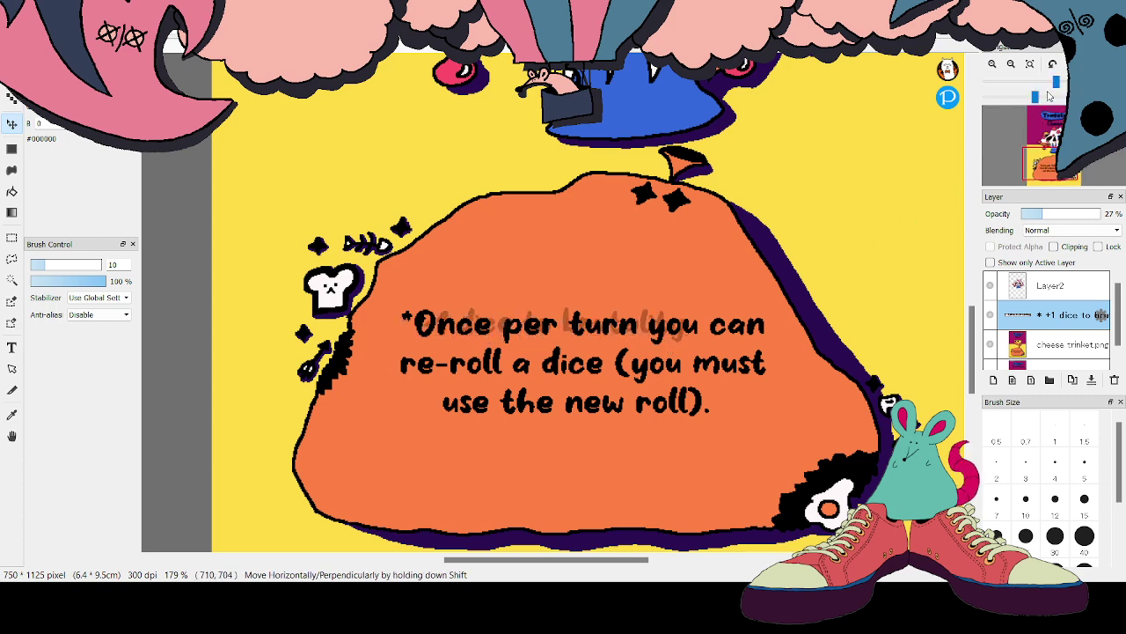
pyautogui.moveTo(1056, 81); pyautogui.dragTo(1069, 81)
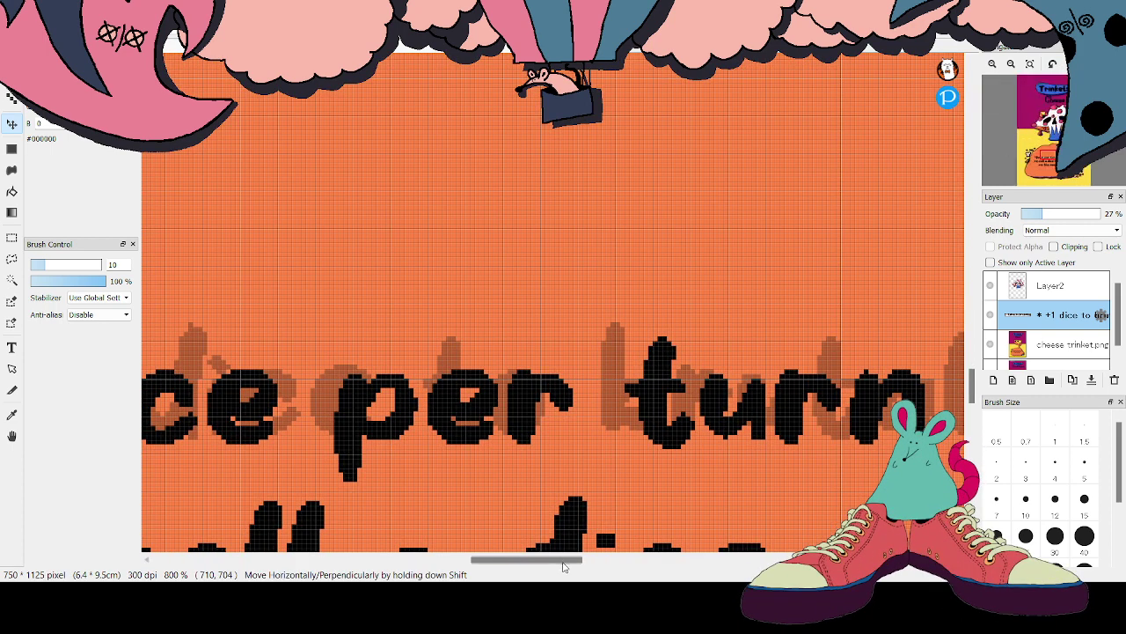
pyautogui.moveTo(554, 560); pyautogui.dragTo(480, 560)
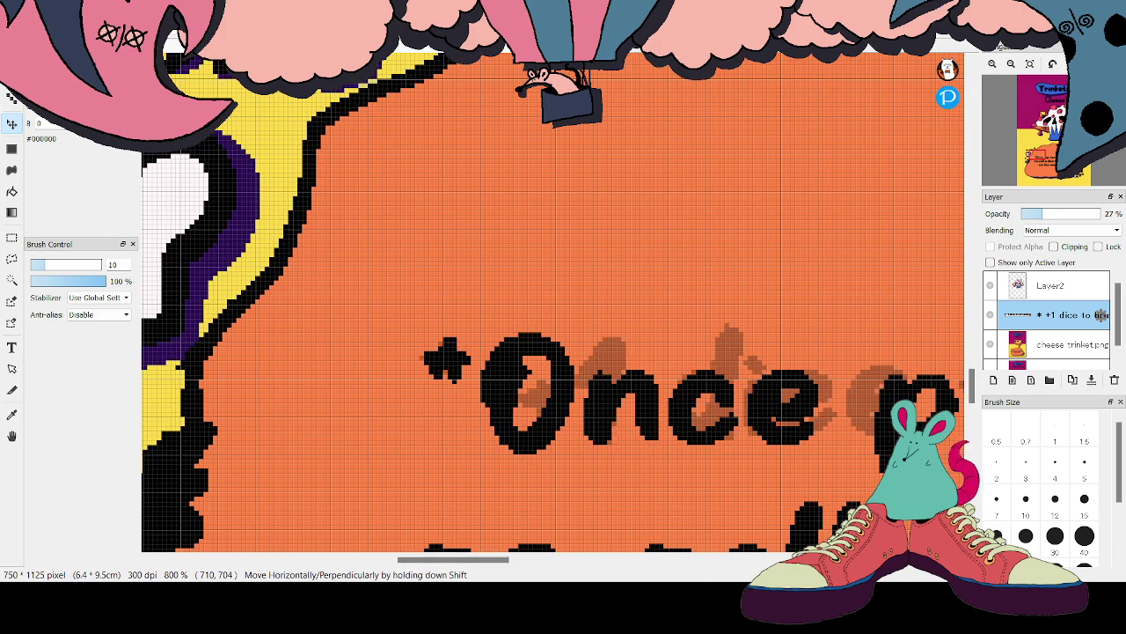
pyautogui.press('Right')
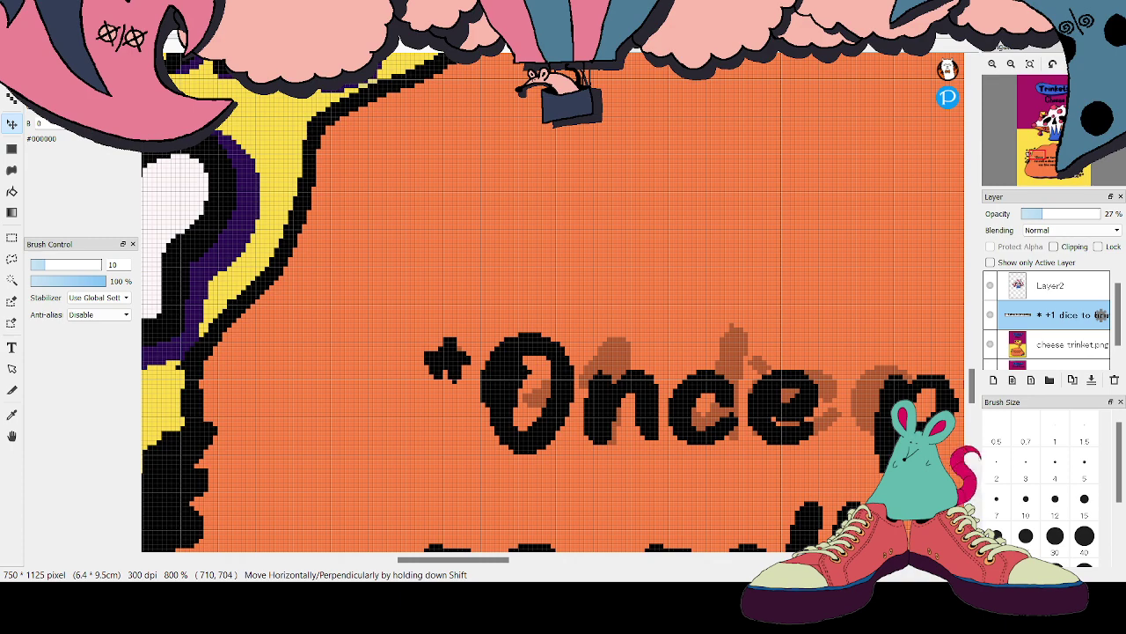
pyautogui.press('Down')
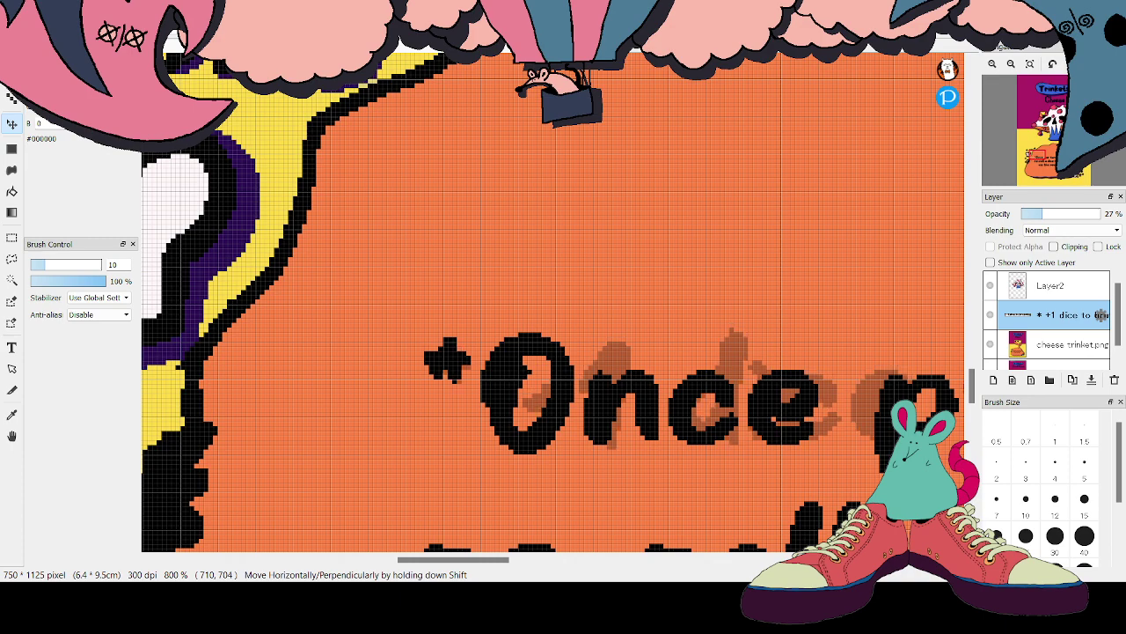
# Nudge the faded brutality text in small increments until its leading asterisk sits exactly over the reference text's asterisk
pyautogui.press('Left')
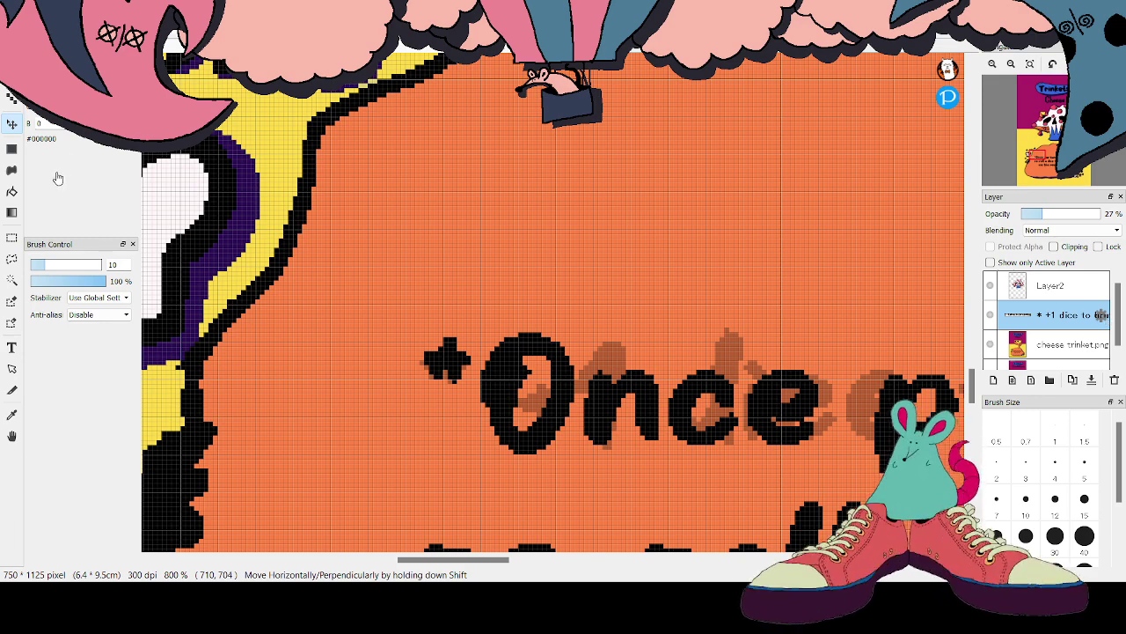
pyautogui.press('Right')
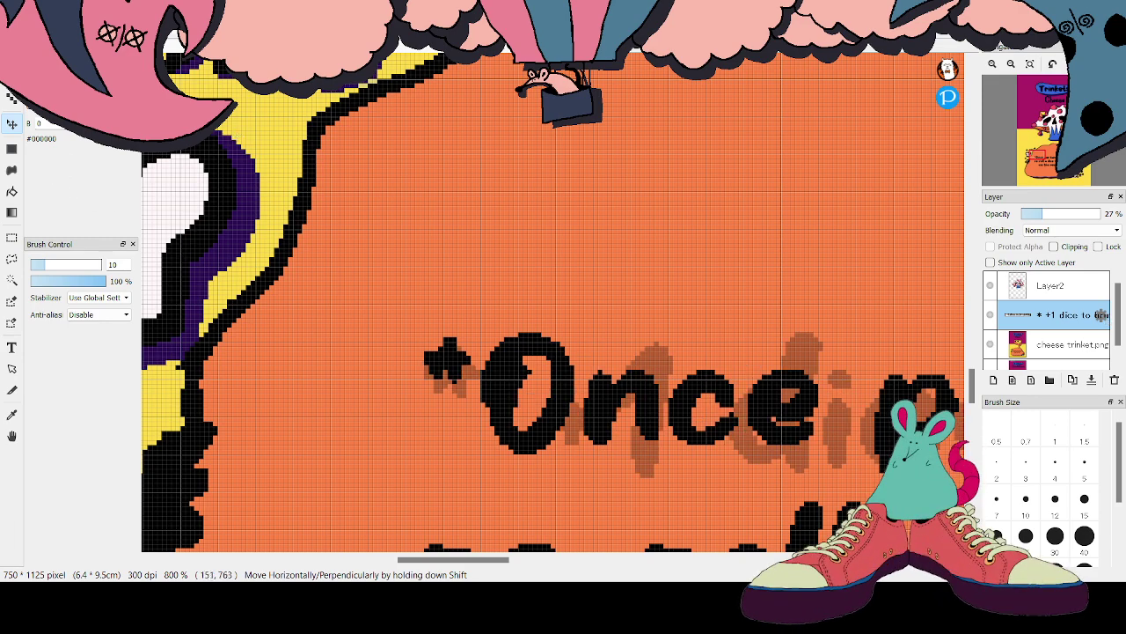
pyautogui.press('Left')
pyautogui.press('Up')
pyautogui.press('Up')
pyautogui.press('Up')
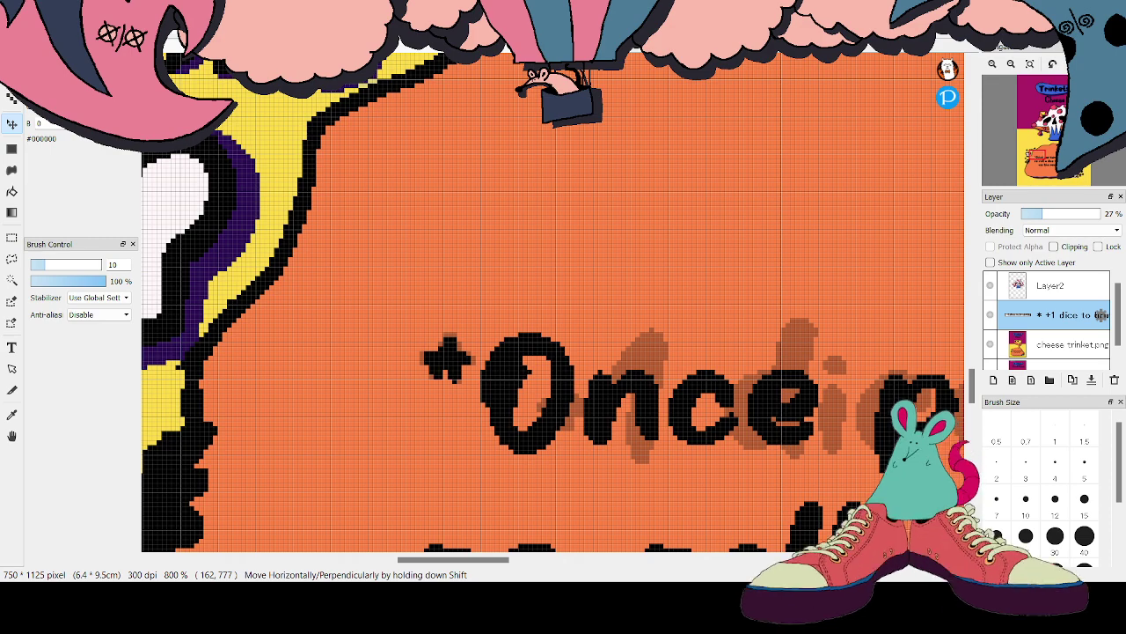
pyautogui.press('Left')
pyautogui.press('Left')
pyautogui.press('Left')
pyautogui.press('Left')
pyautogui.press('Left')
pyautogui.press('Left')
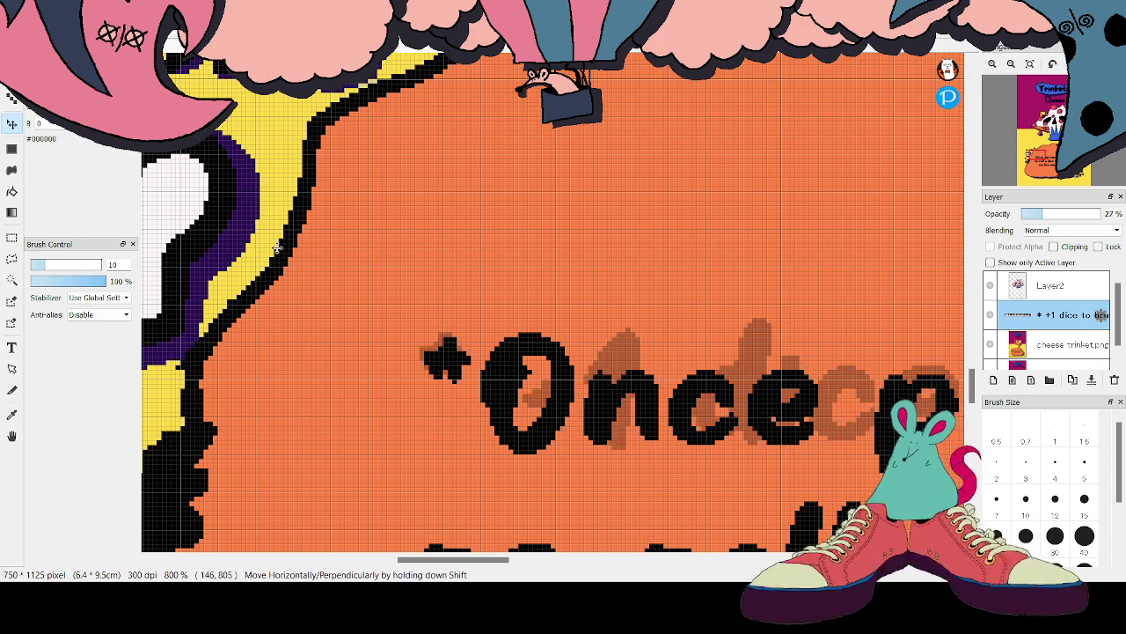
pyautogui.press('Left')
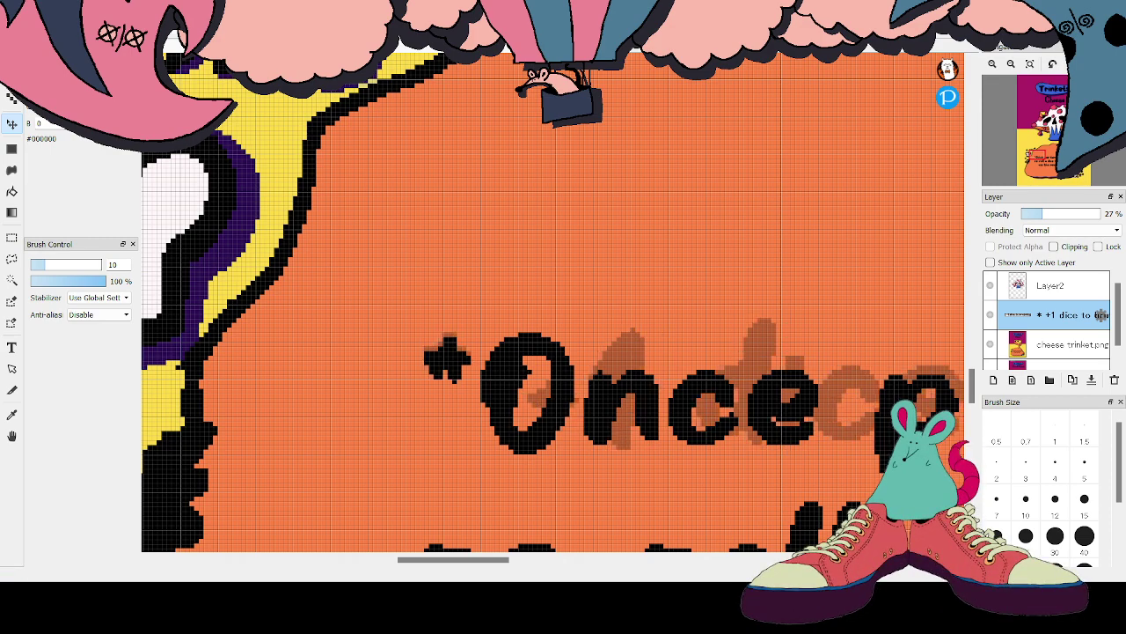
pyautogui.press('Left')
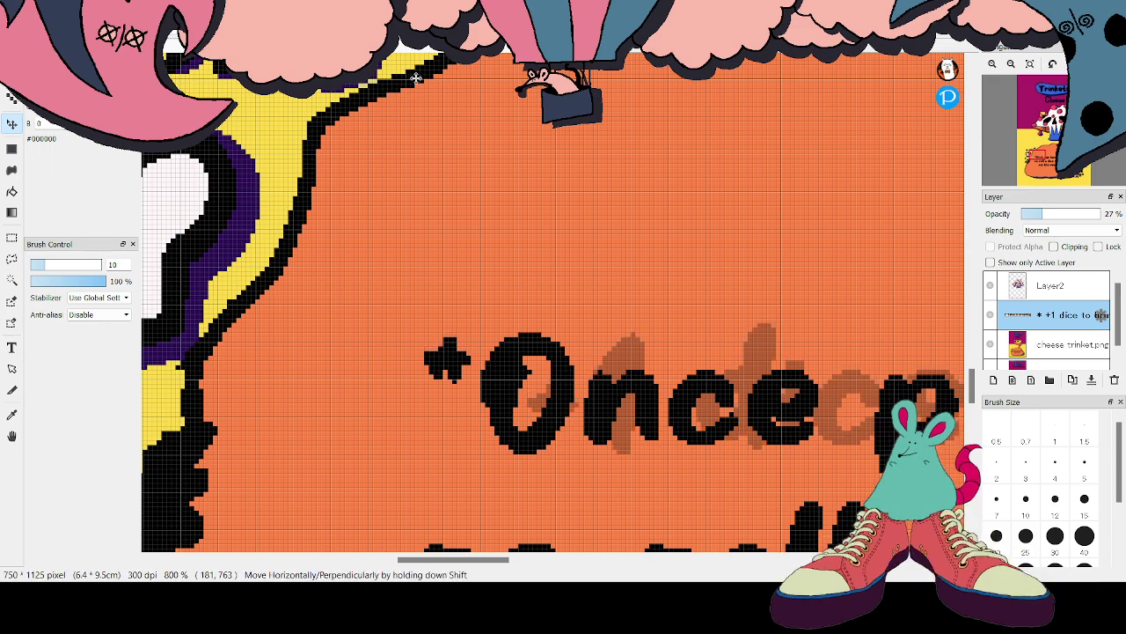
# Delete the cheese trinket.png reference layer and restore the brutality text layer's opacity to 100%
pyautogui.click(1046, 346)
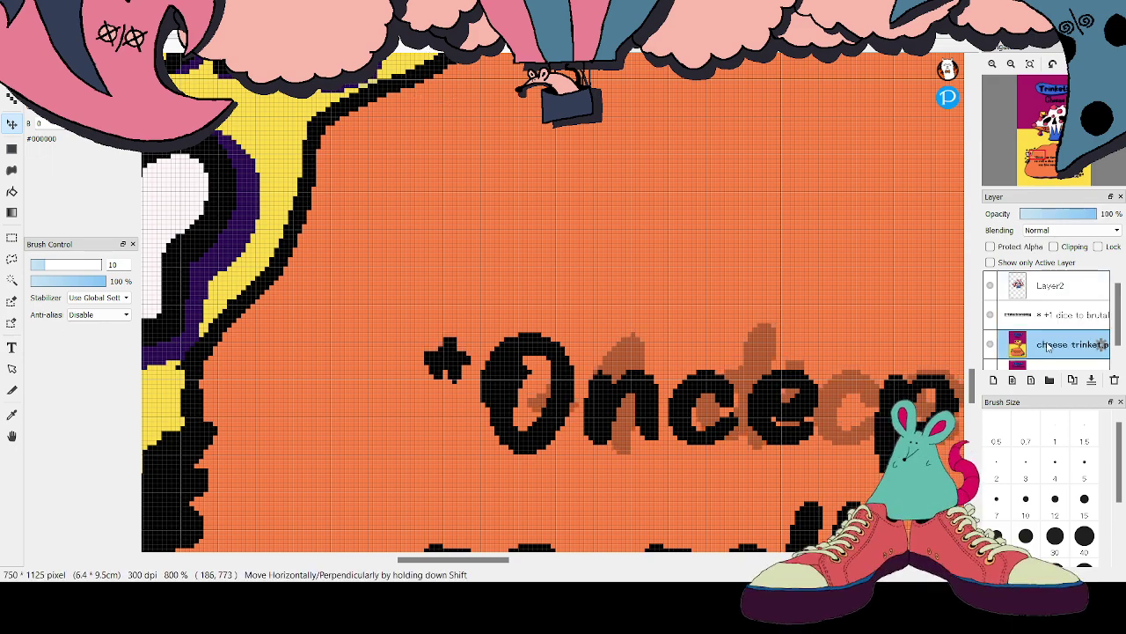
pyautogui.click(1114, 380)
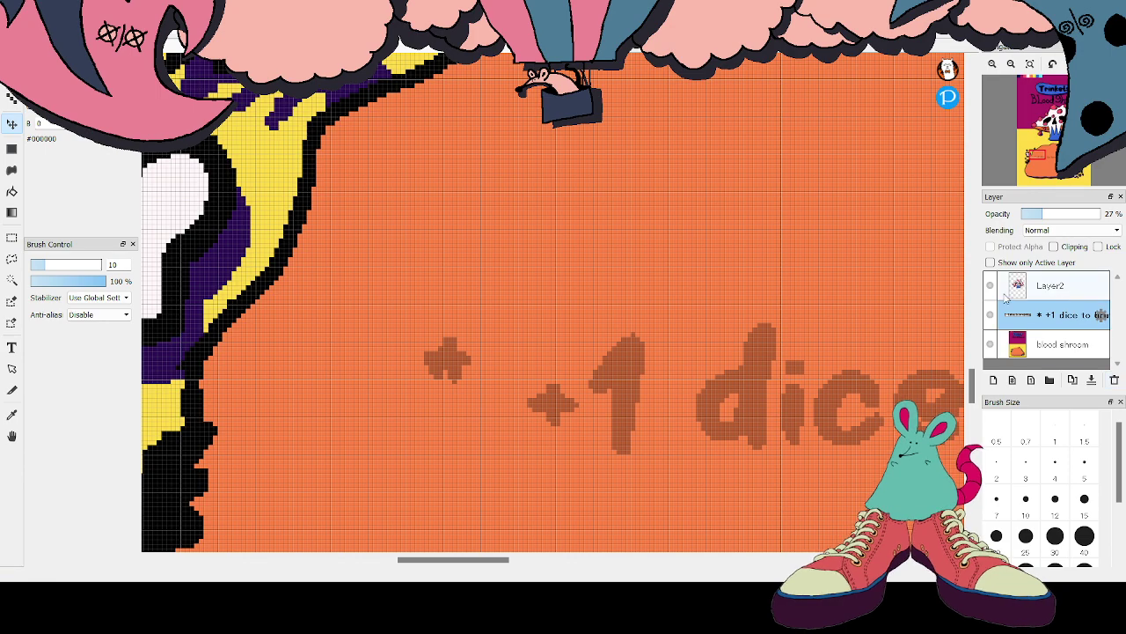
pyautogui.moveTo(1052, 213); pyautogui.dragTo(1110, 214)
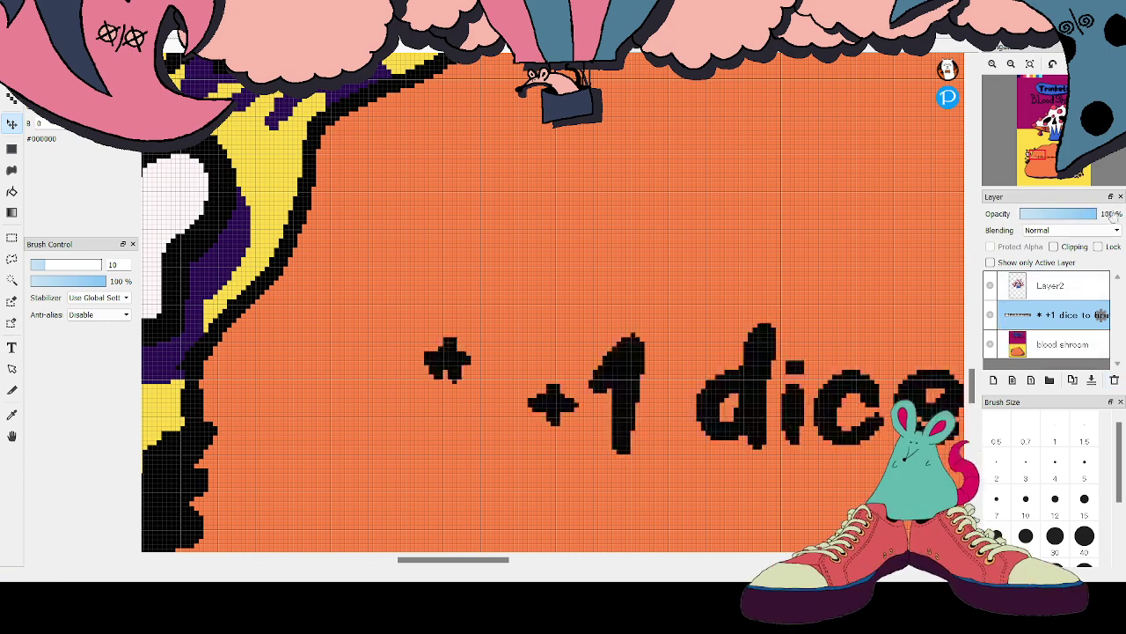
# Move the brutality text lower so it sits near the vertical middle of the orange blob
pyautogui.hotkey('ctrl', '-')
pyautogui.hotkey('ctrl', '-')
pyautogui.hotkey('ctrl', '-')
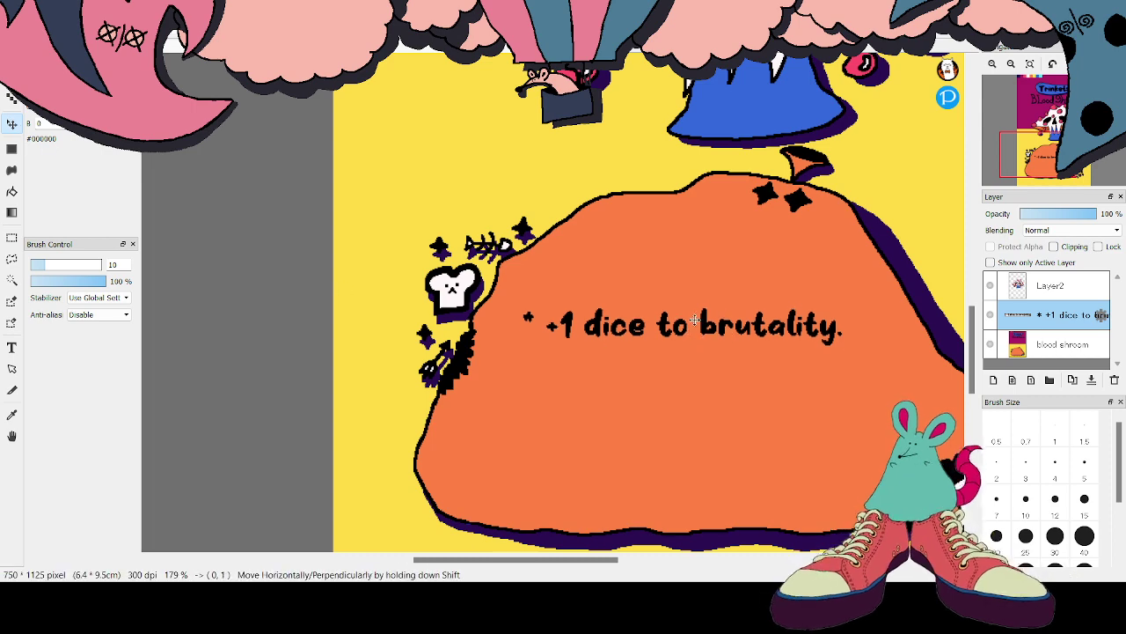
pyautogui.moveTo(694, 319); pyautogui.dragTo(696, 348)
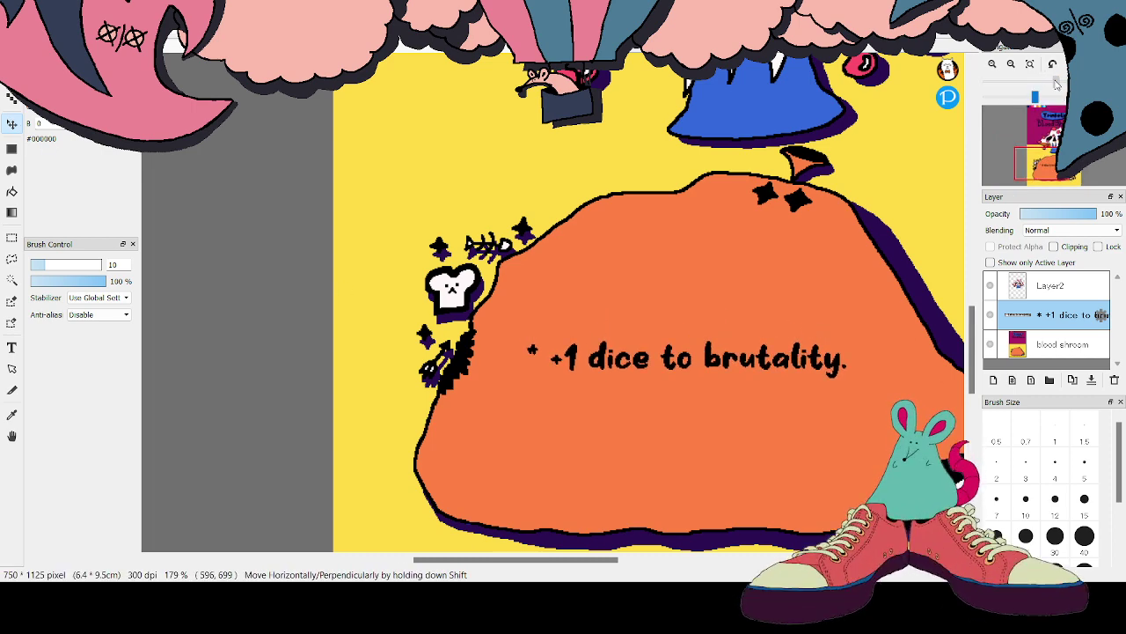
pyautogui.click(1031, 83)
pyautogui.moveTo(616, 326); pyautogui.dragTo(619, 328)
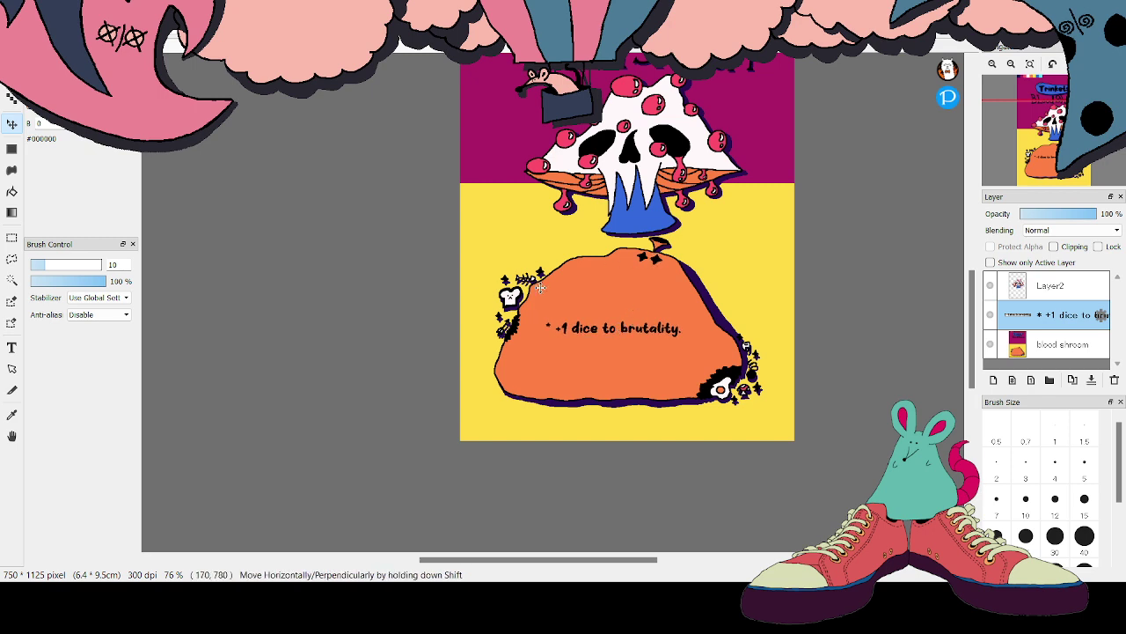
pyautogui.moveTo(973, 327); pyautogui.dragTo(973, 317)
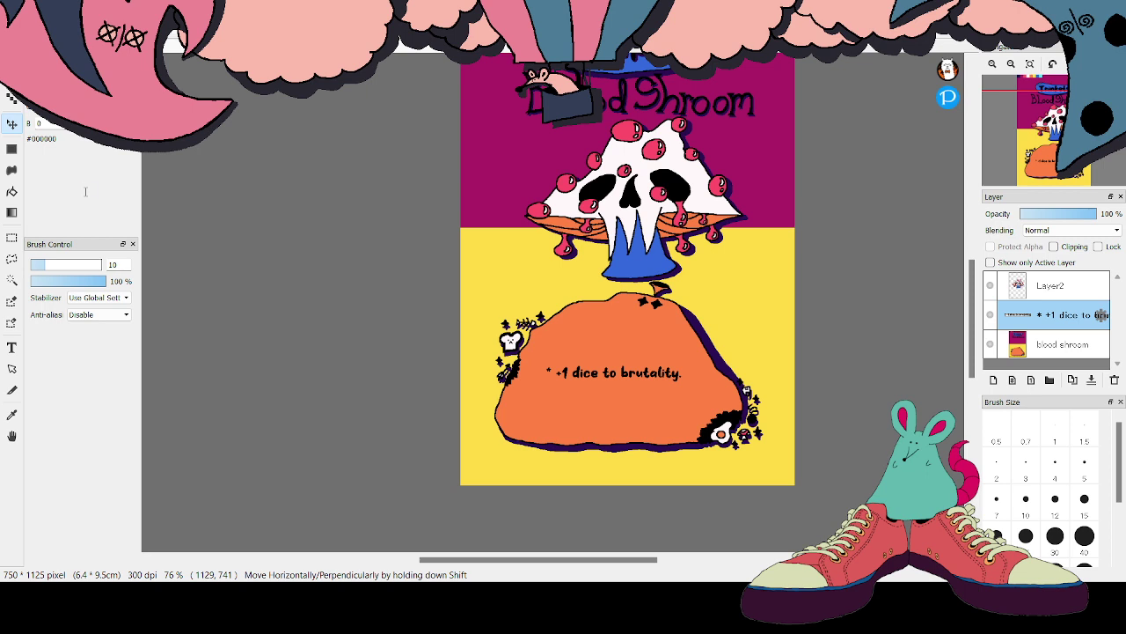
# Replace the "+" with "Plus" so the text reads "* Plus 1 dice to brutality.", and shift it slightly left to recentre it in the blob
pyautogui.press('BackSpace')
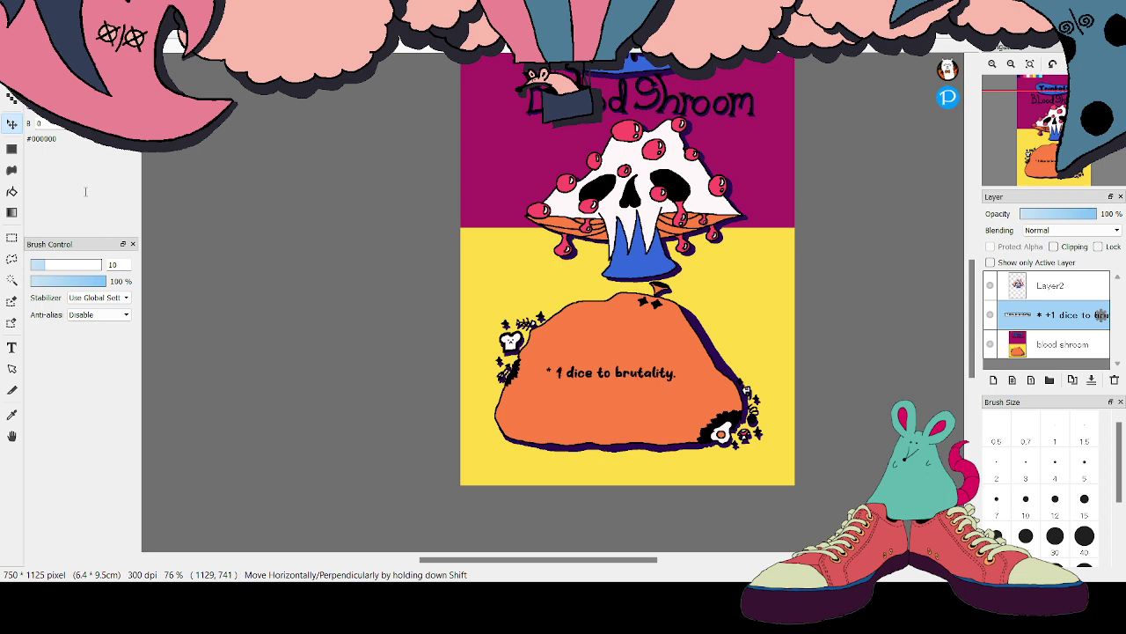
pyautogui.write('P')
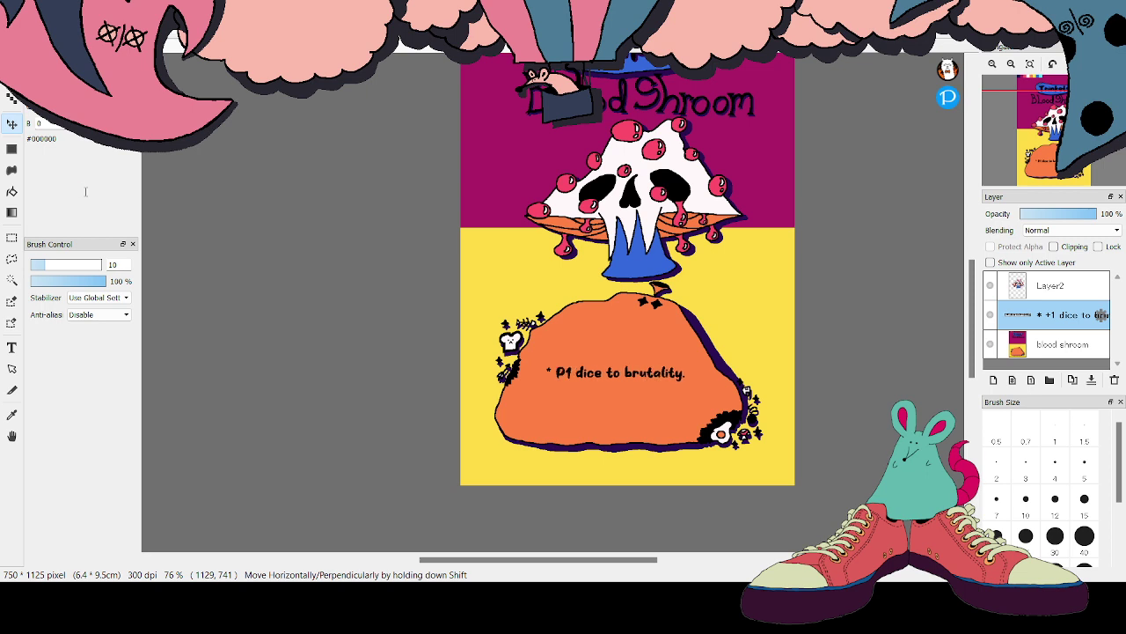
pyautogui.write('lus')
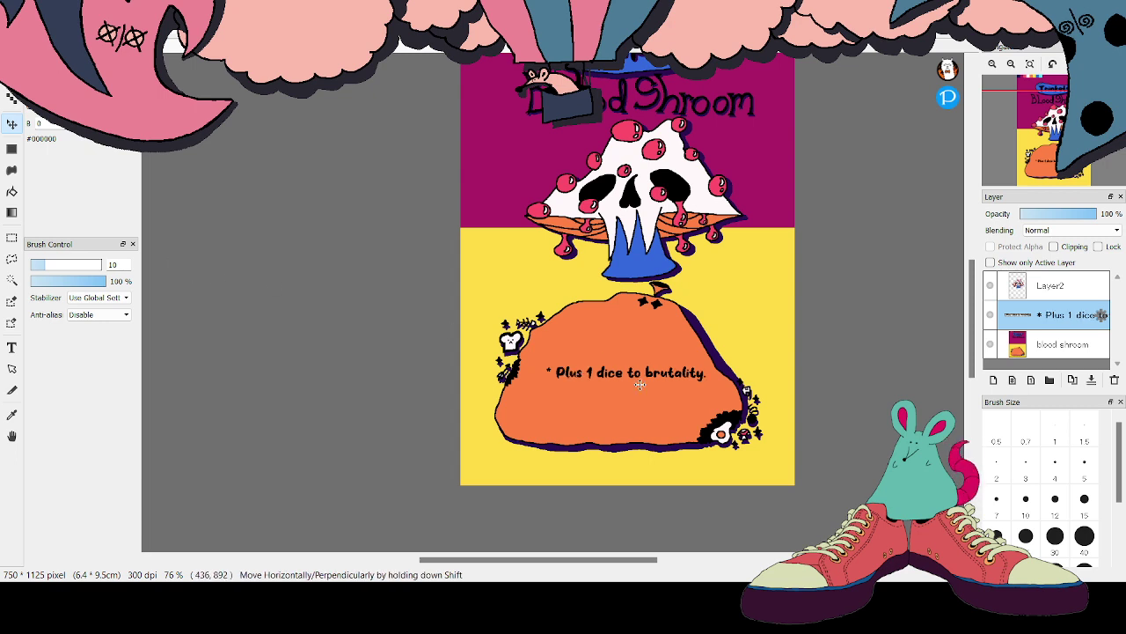
pyautogui.moveTo(630, 374); pyautogui.dragTo(619, 376)
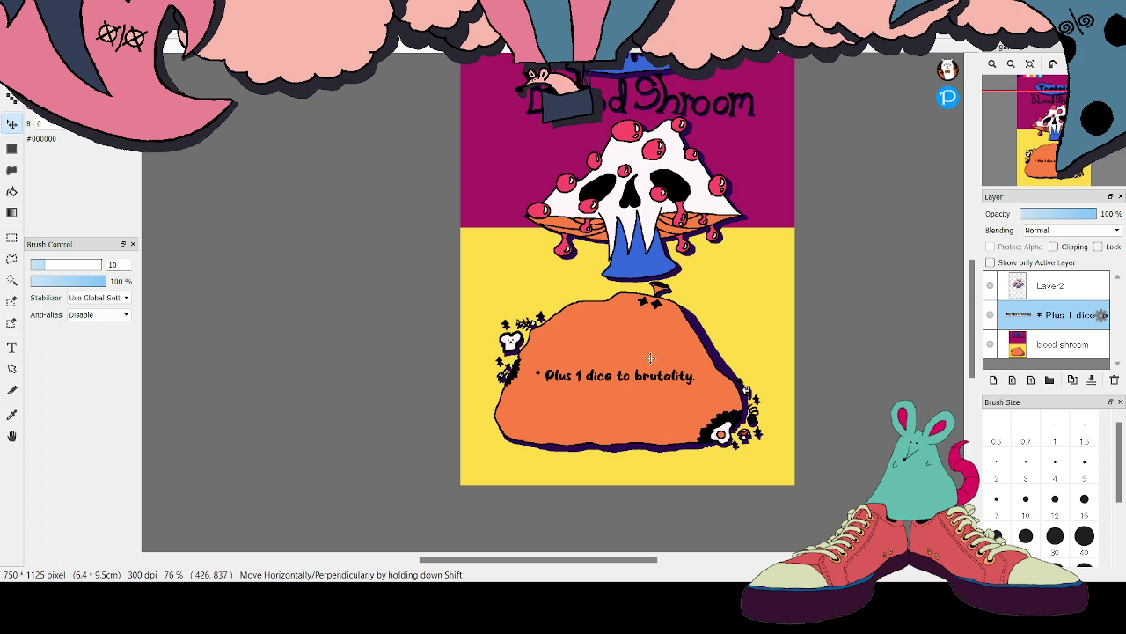
pyautogui.moveTo(1033, 83); pyautogui.dragTo(1013, 96)
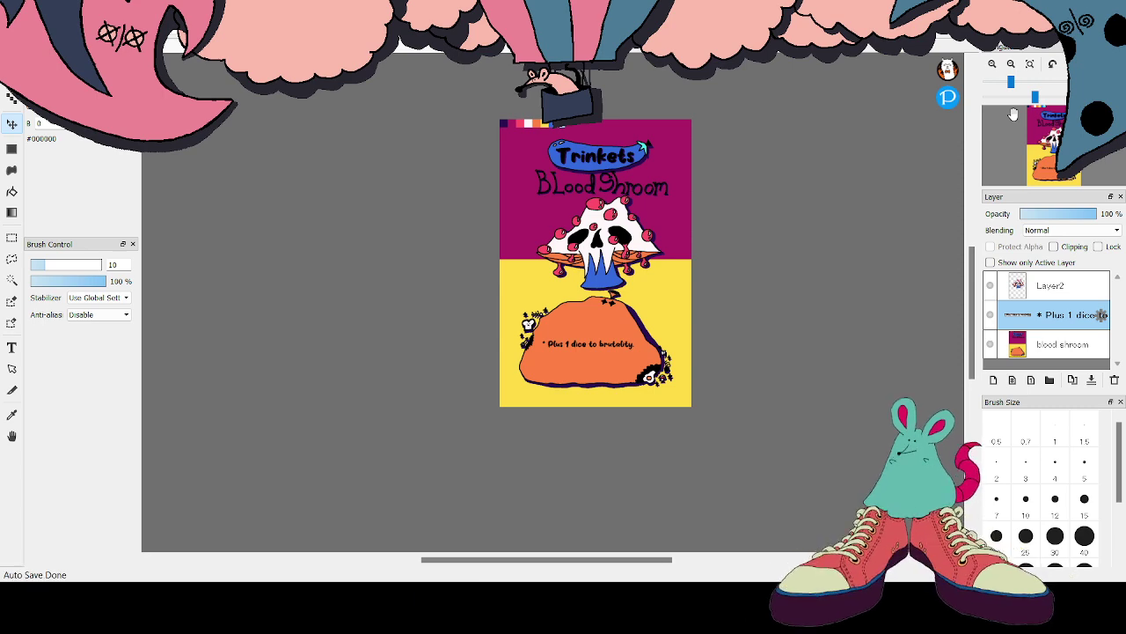
pyautogui.click(1035, 83)
pyautogui.moveTo(1035, 84); pyautogui.dragTo(1025, 92)
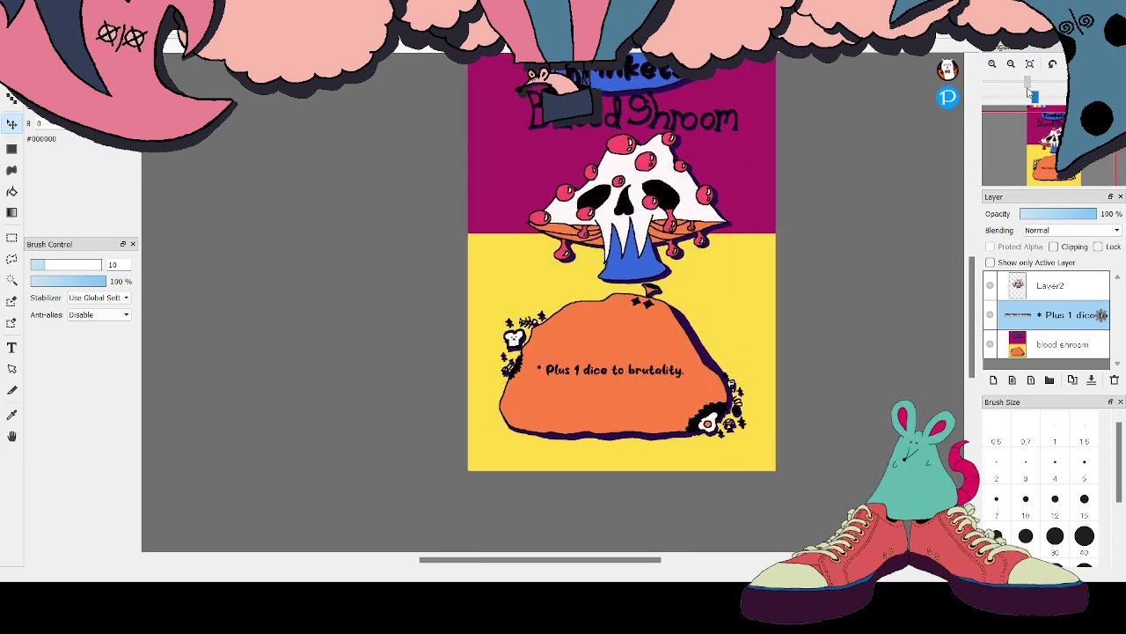
# Merge the brutality text layer and the mushroom artwork on Layer2 down into the blood shroom layer
pyautogui.click(1093, 380)
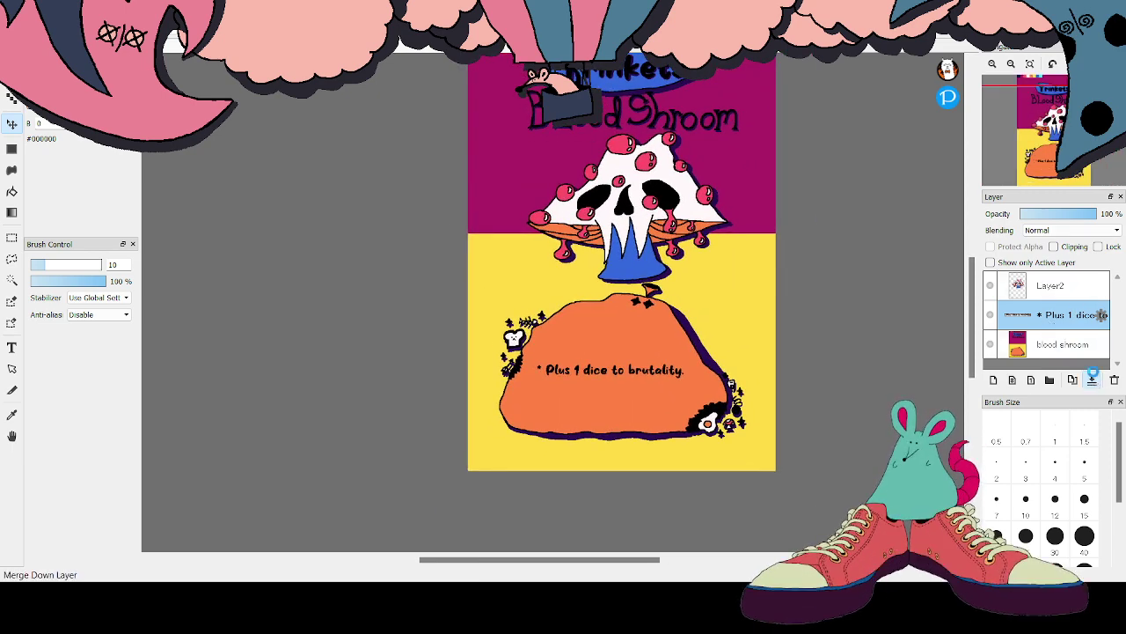
pyautogui.click(1051, 285)
pyautogui.click(1092, 380)
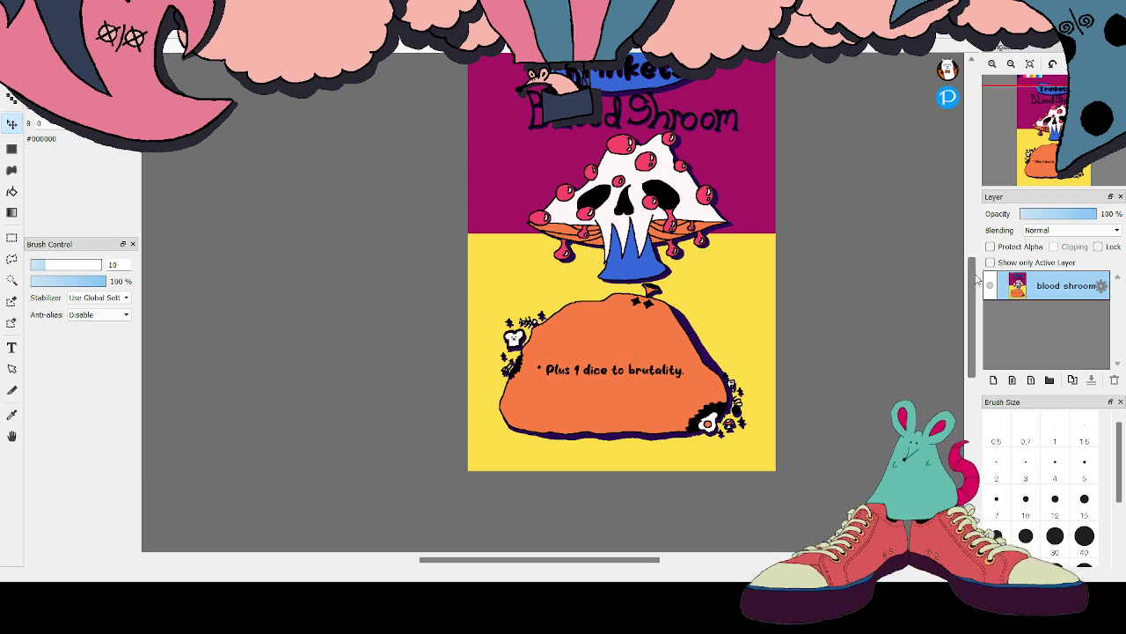
# Bucket-fill the row of colour swatches in the card's upper corner with the sampled background magenta
pyautogui.moveTo(974, 277); pyautogui.dragTo(974, 253)
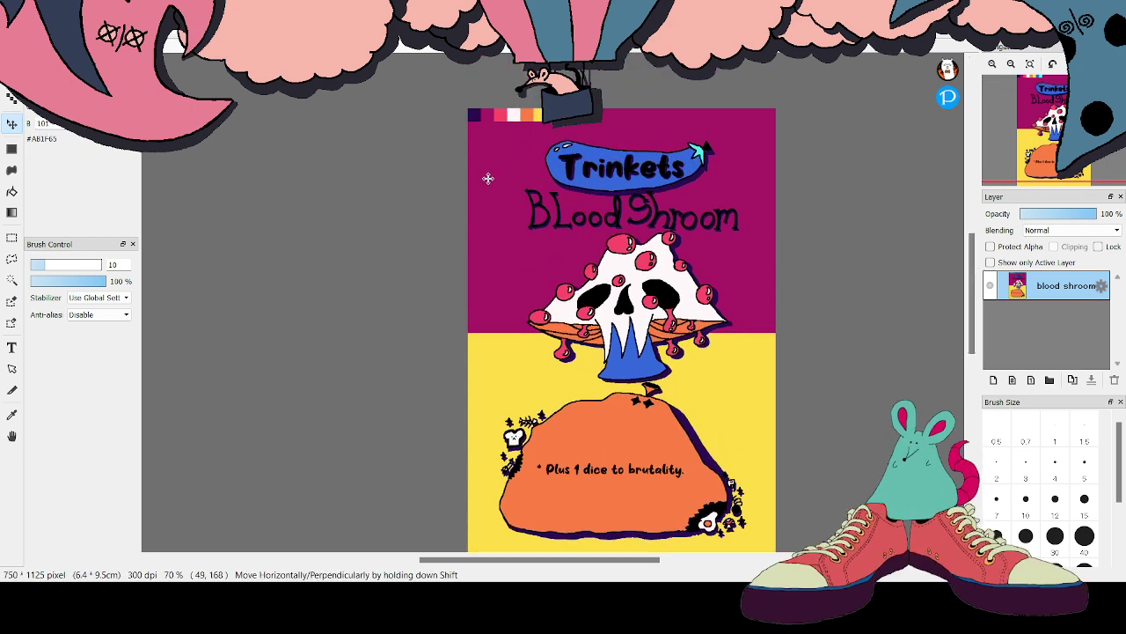
pyautogui.click(12, 193)
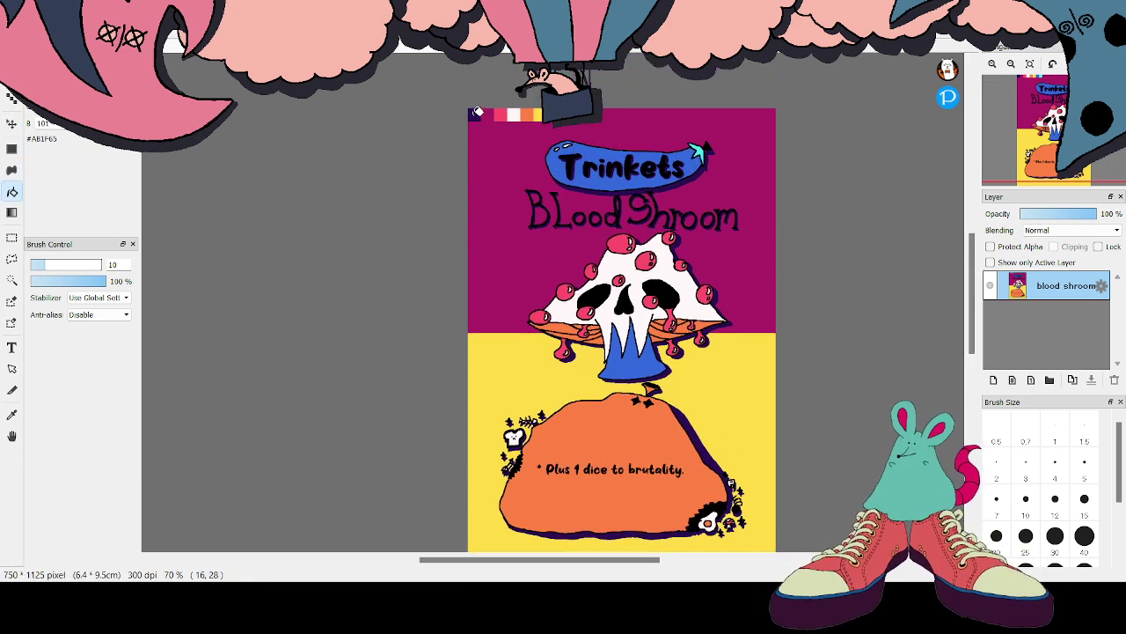
pyautogui.click(475, 115)
pyautogui.click(500, 115)
pyautogui.click(513, 113)
pyautogui.click(527, 114)
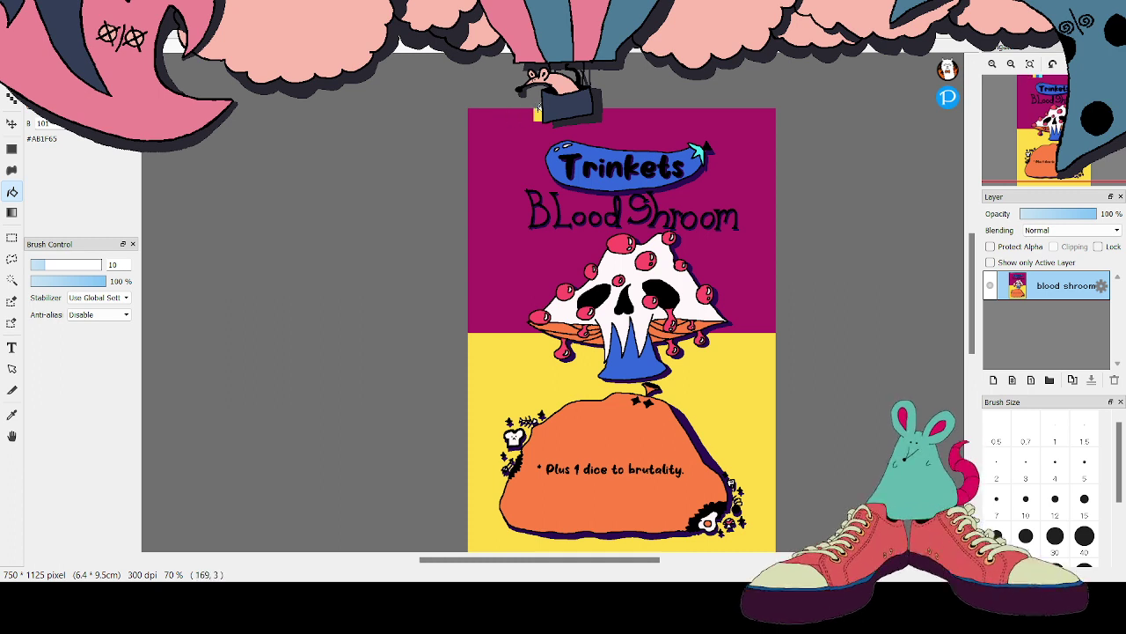
pyautogui.click(537, 113)
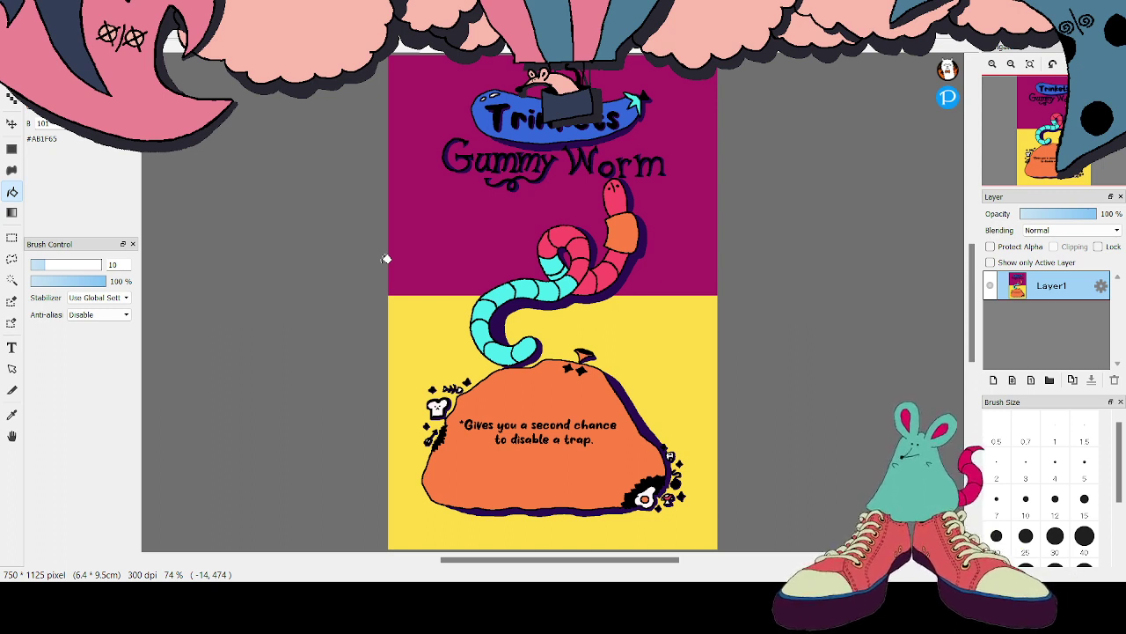
# Shift the whole Gummy Worm card artwork slightly down and left on its canvas
pyautogui.press('v')
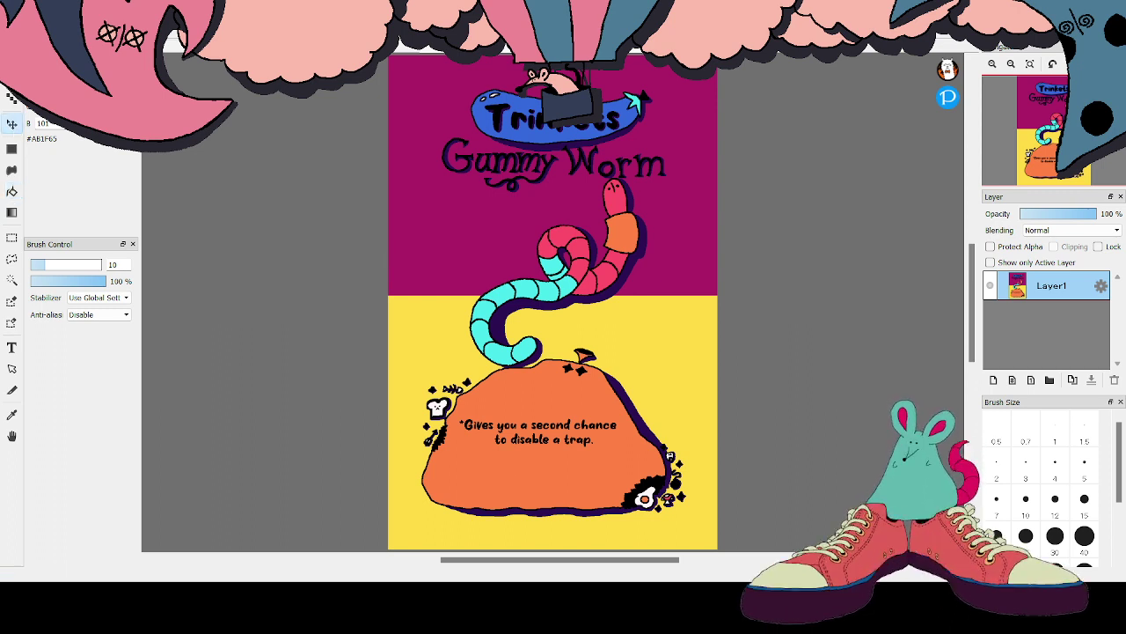
pyautogui.moveTo(486, 235)
pyautogui.mouseDown()
pyautogui.moveTo(508, 229)
pyautogui.moveTo(463, 254)
pyautogui.moveTo(458, 211)
pyautogui.moveTo(490, 223)
pyautogui.moveTo(483, 254)
pyautogui.mouseUp()
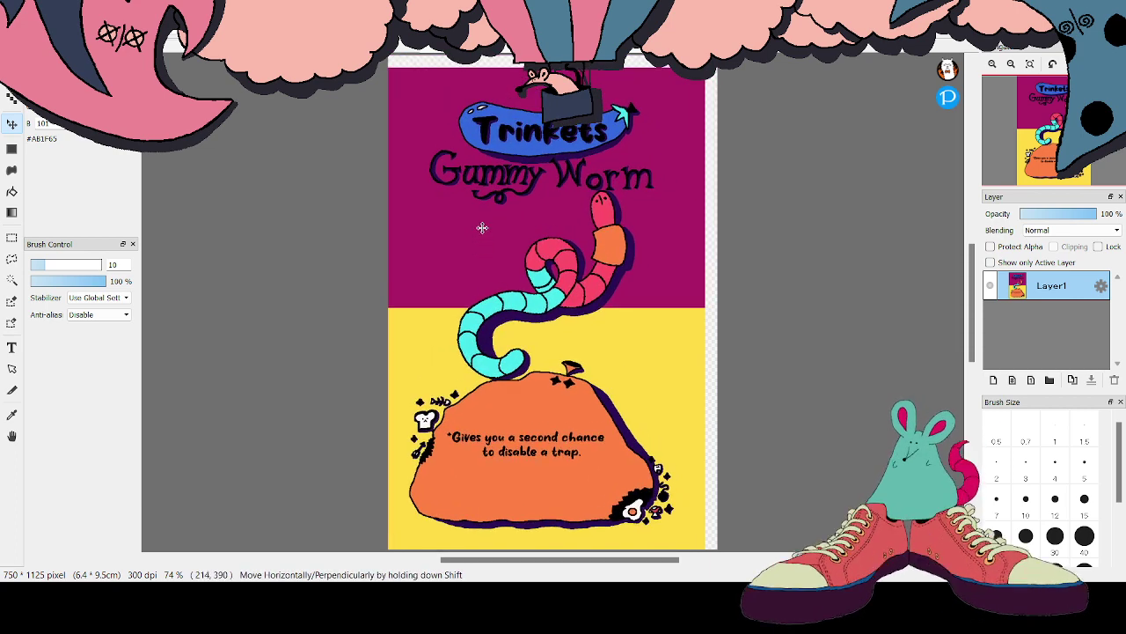